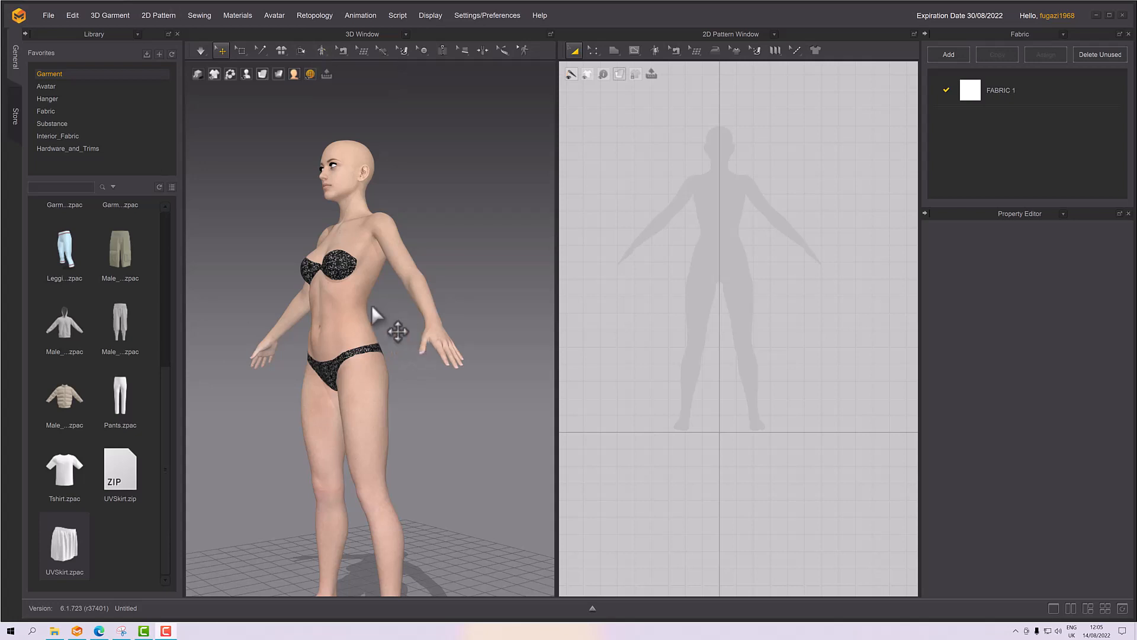
middle_click_drag(371, 314, 418, 316)
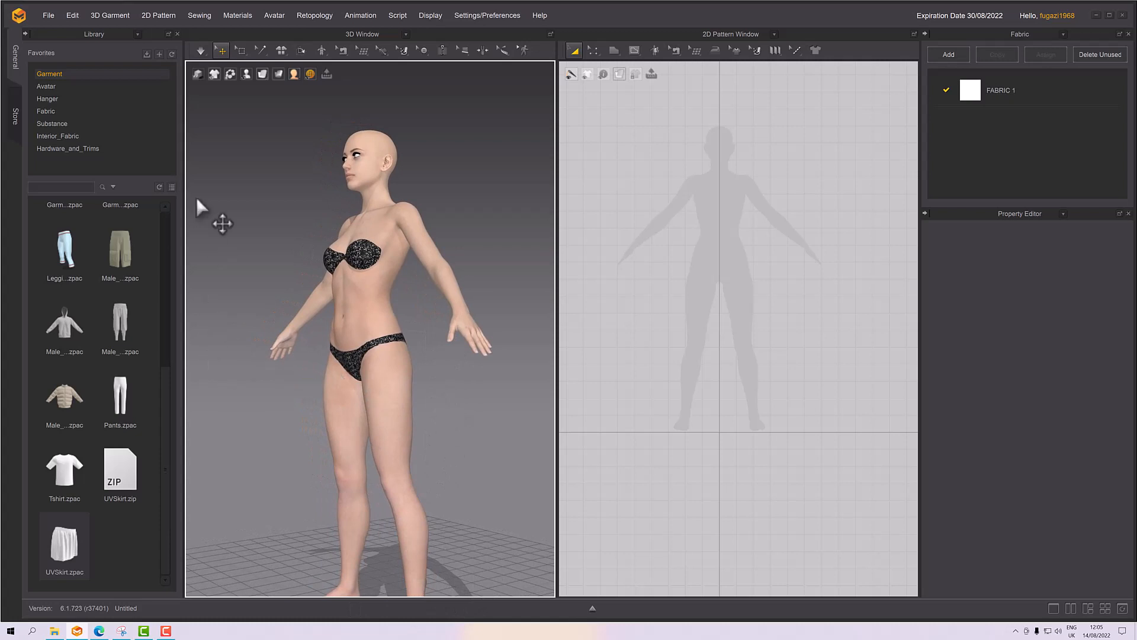
mouse_move(382, 350)
right_mouse_down()
mouse_move(399, 360)
mouse_move(398, 349)
right_mouse_up()
scroll(396, 359, "up", 1)
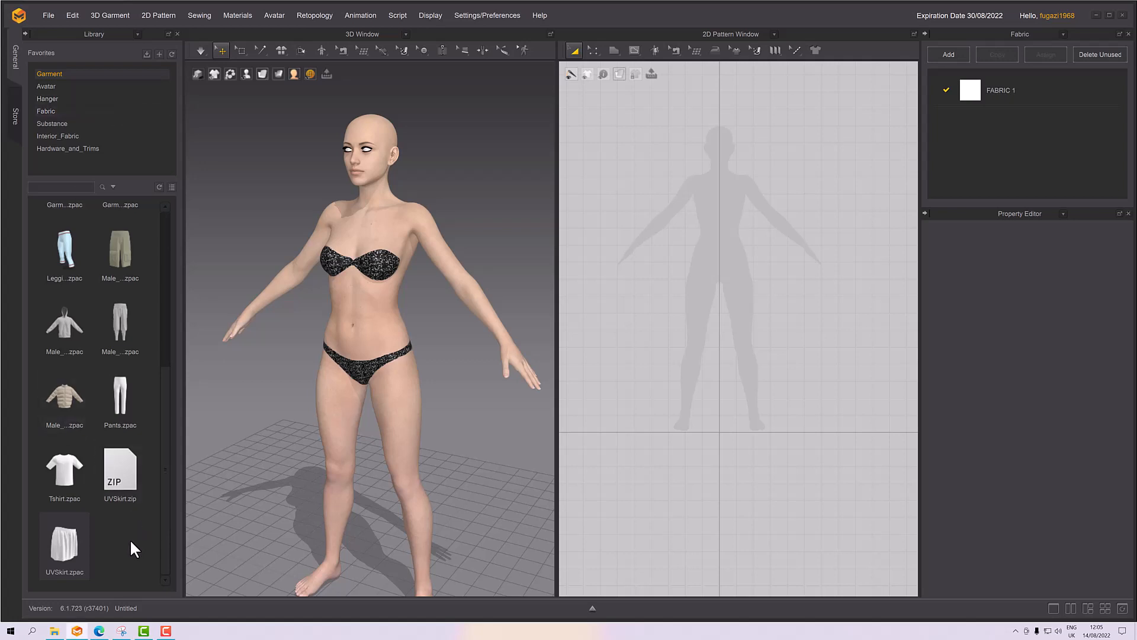
Step: Copy the path of the Garment library folder, inspect that folder in File Explorer, and return to the garment workspace
scroll(141, 349, "up", 5)
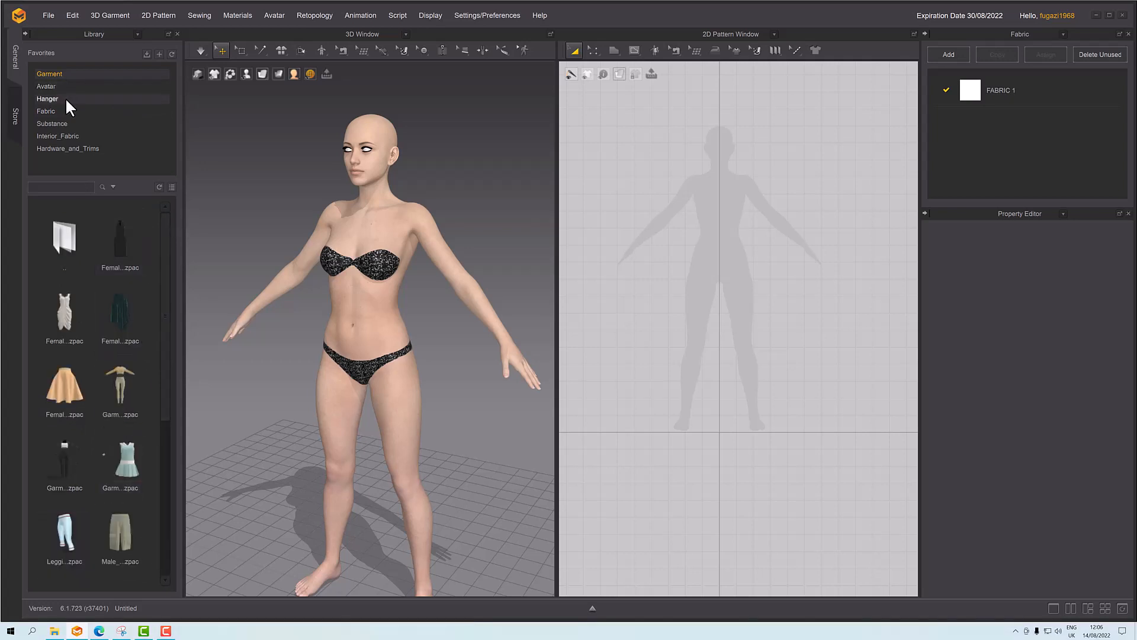
right_click(62, 72)
left_click(91, 107)
right_click(54, 630)
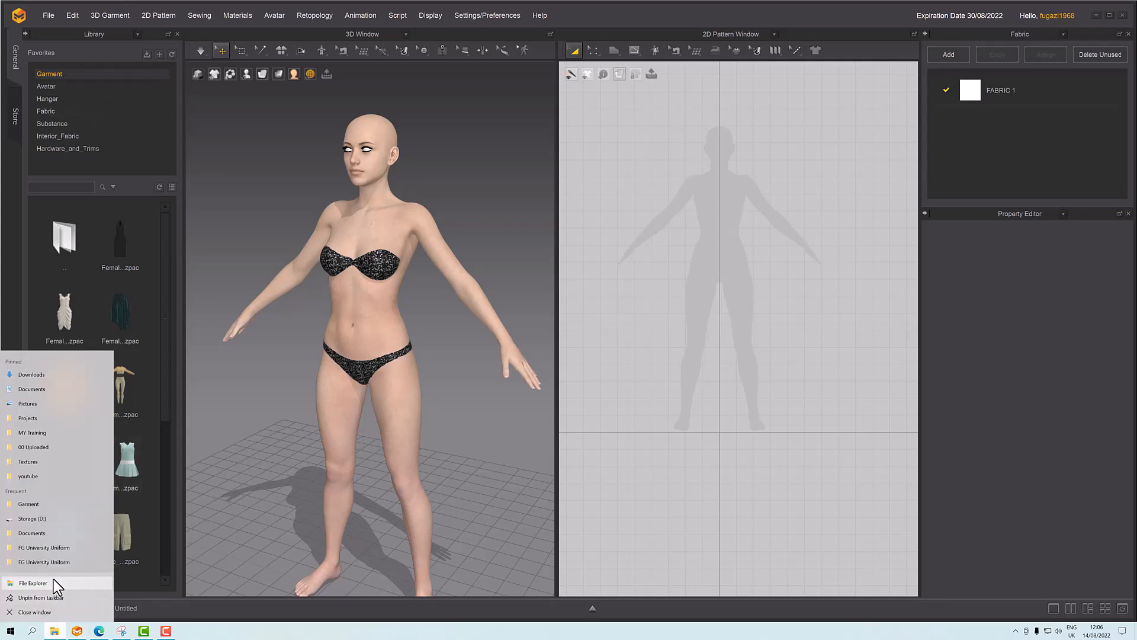
left_click(33, 583)
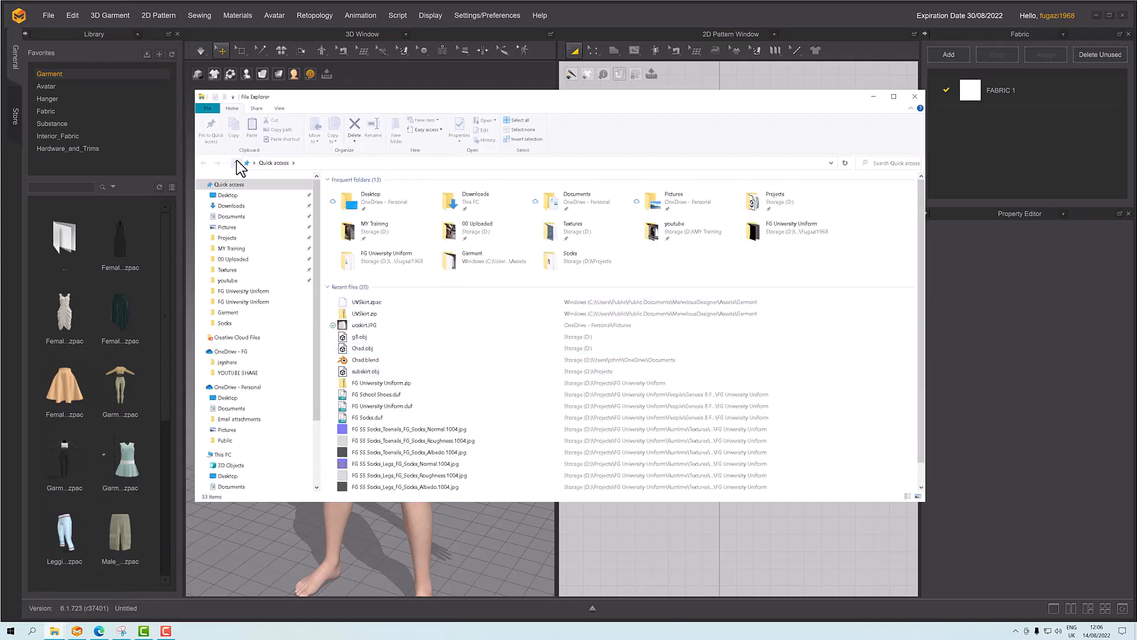
left_click(247, 165)
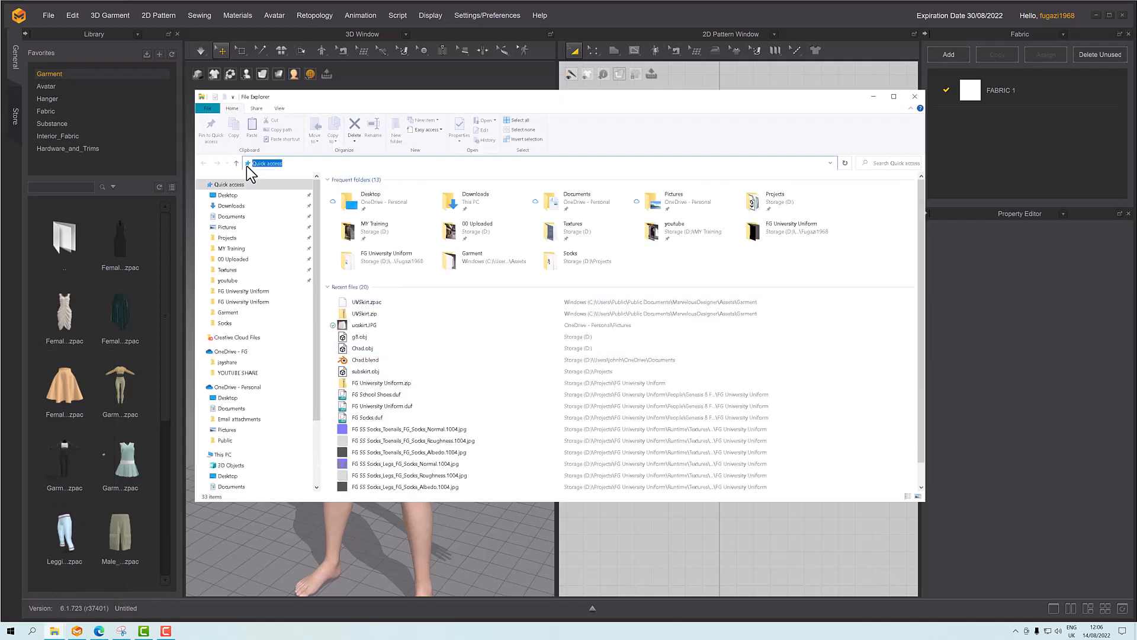
key("ctrl+v")
key("Return")
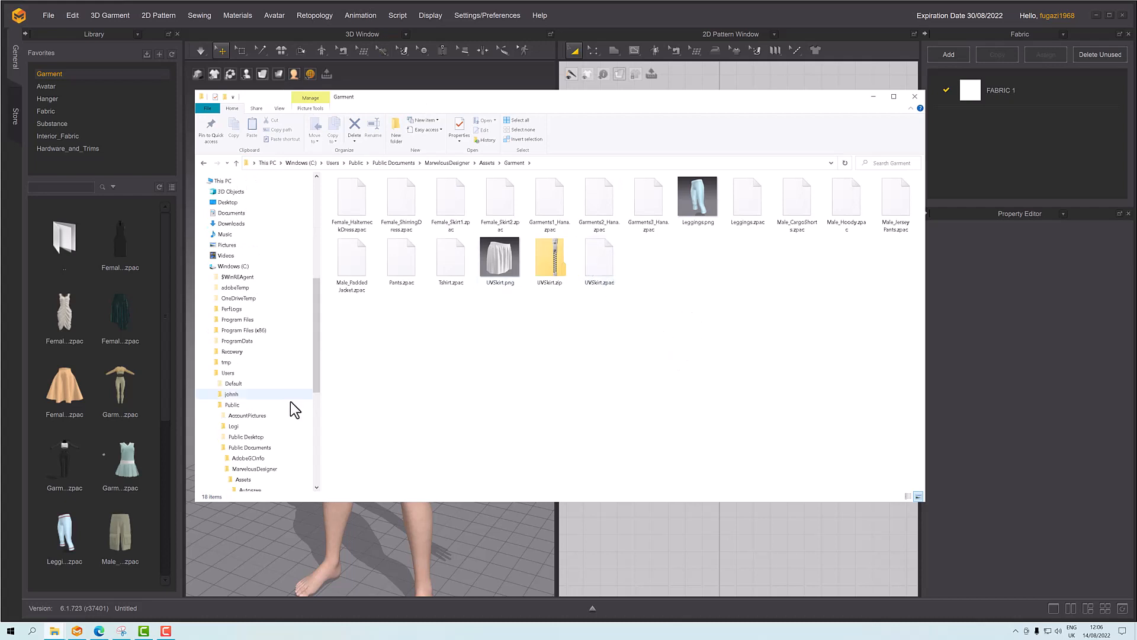
left_click(49, 89)
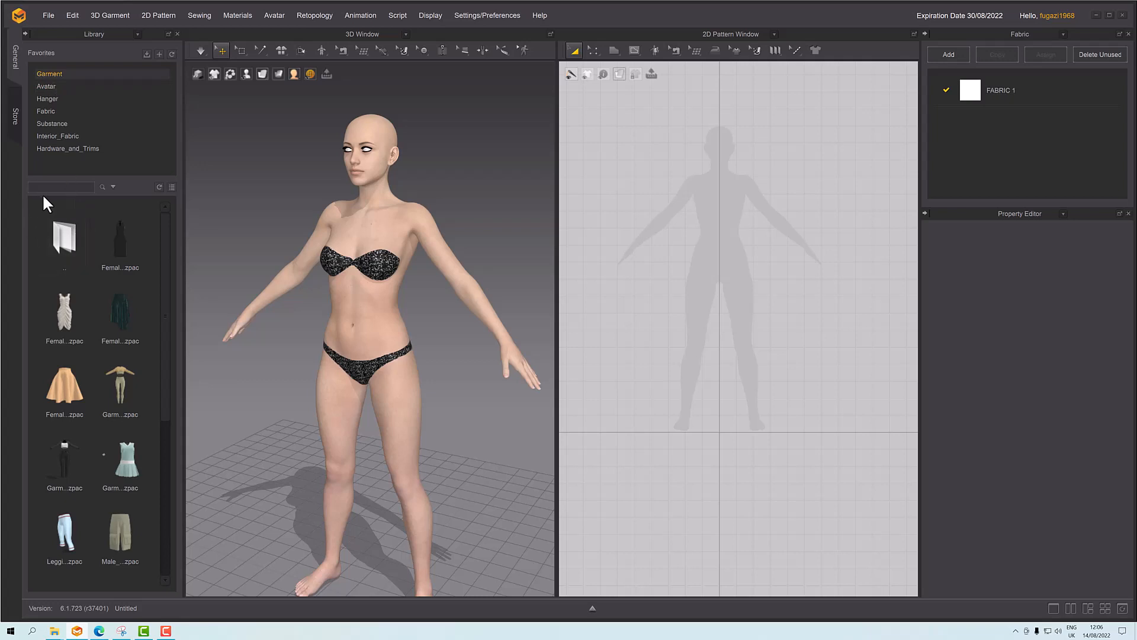
Step: Add UVSkirt.zpac from the Garment library to the workspace
left_click_drag(166, 321, 145, 591)
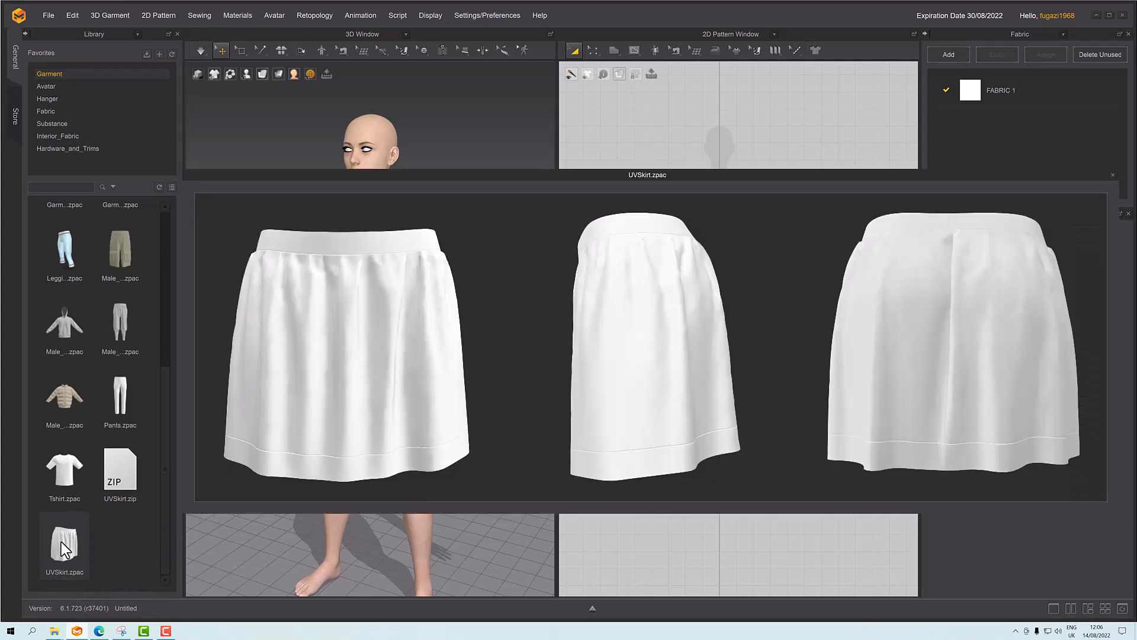
right_click(62, 542)
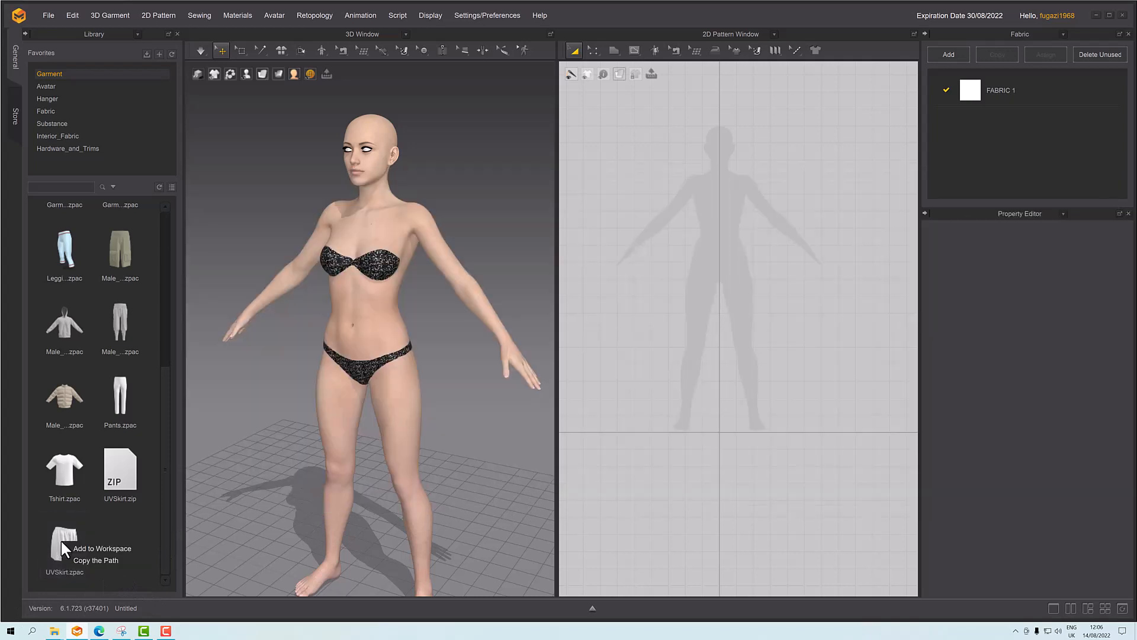
left_click(92, 549)
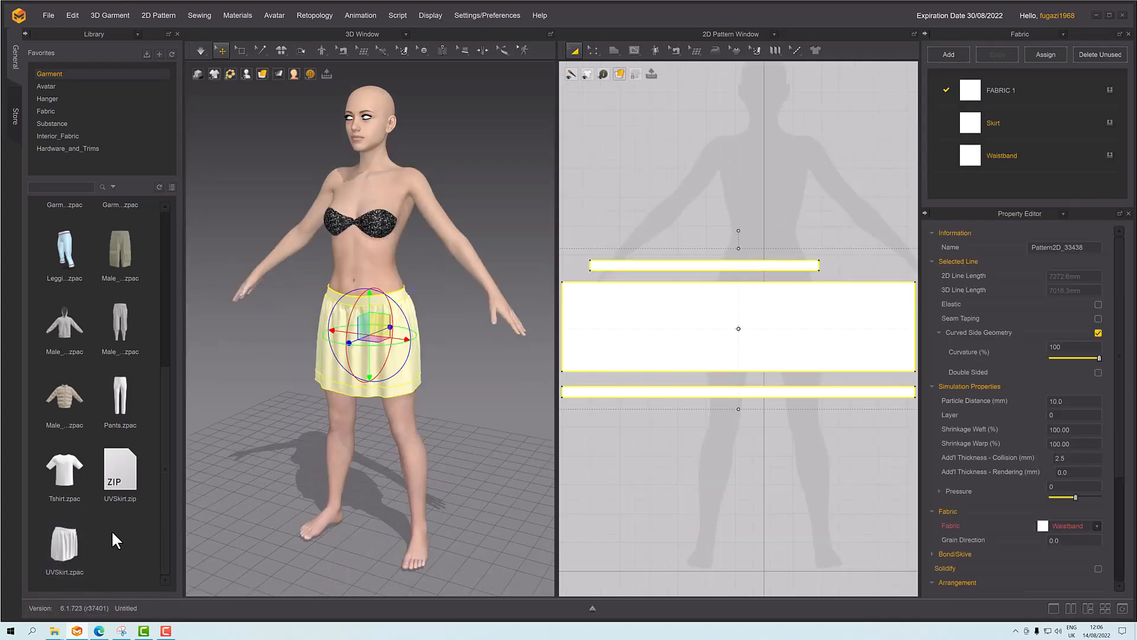
Step: Display the UV Editor in place of the 2D Pattern Window
scroll(355, 462, "up", 5)
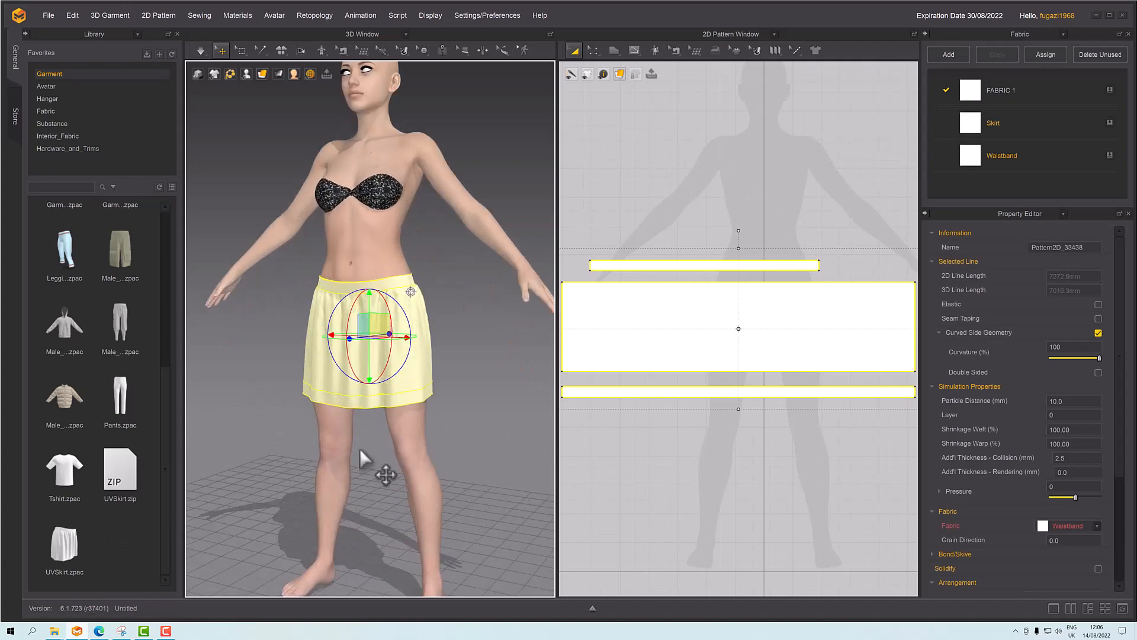
middle_click_drag(364, 453, 343, 479)
scroll(355, 454, "down", 3)
scroll(356, 455, "up", 2)
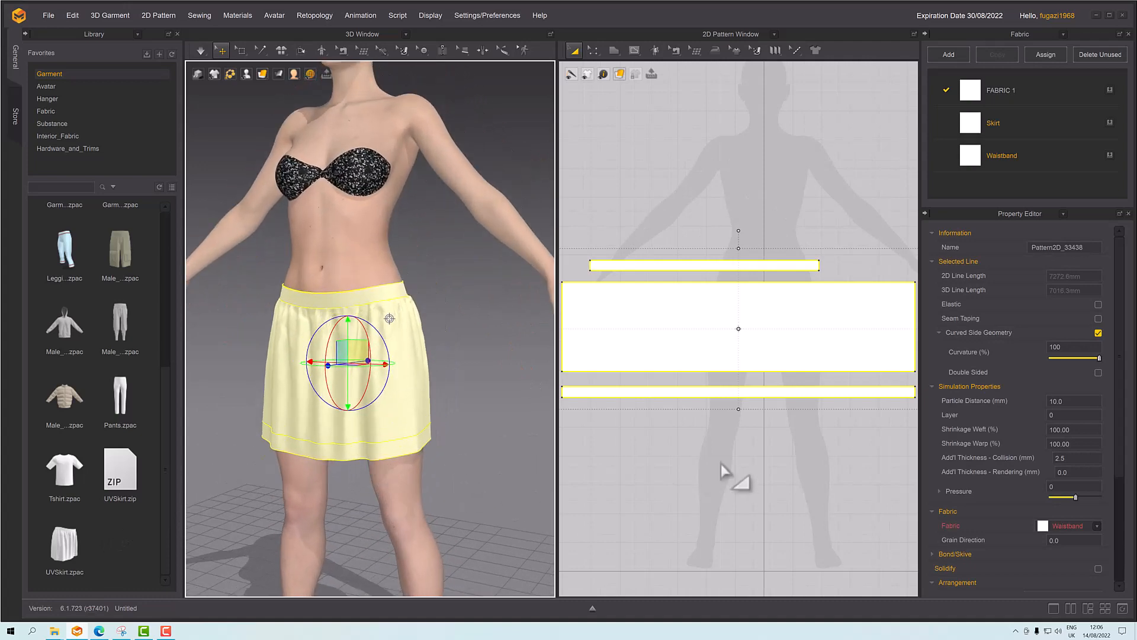
scroll(740, 453, "down", 4)
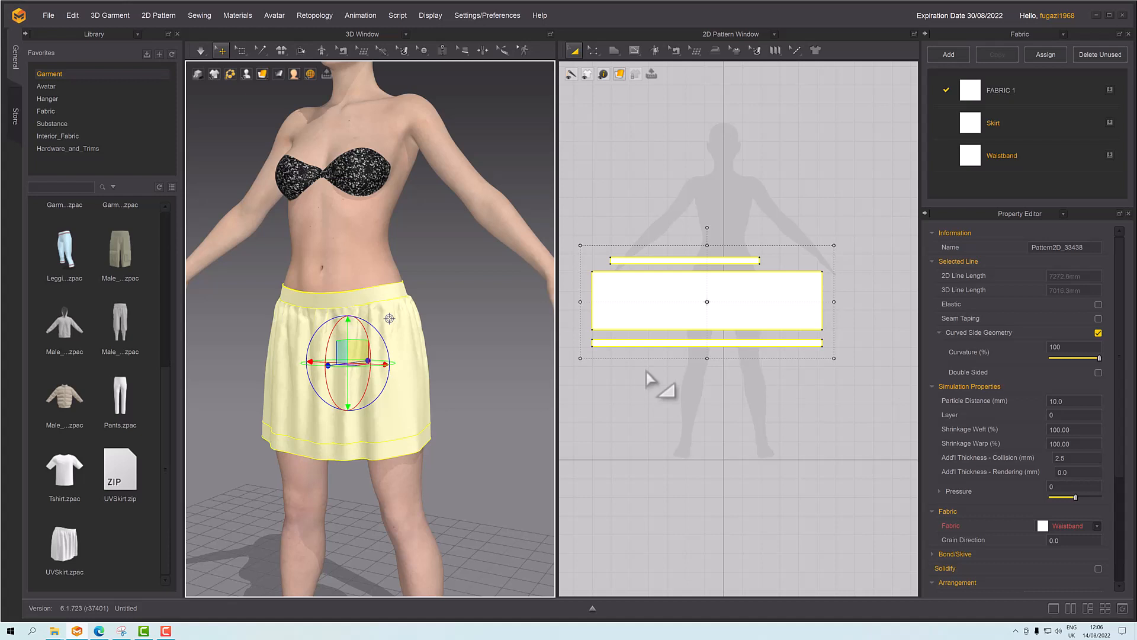
left_click(716, 34)
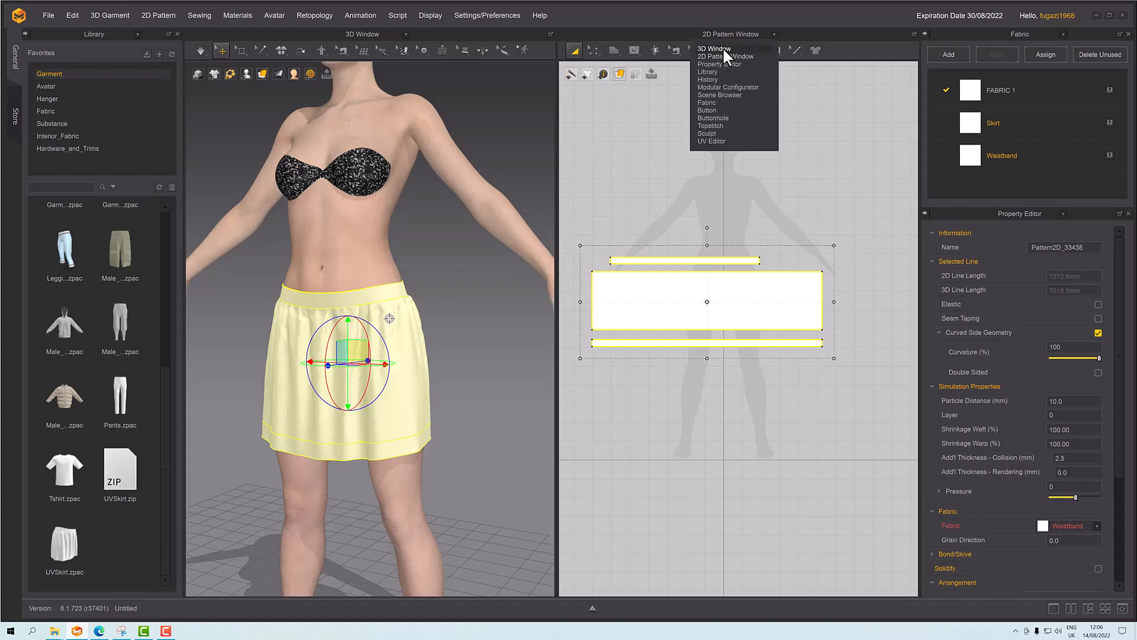
left_click(713, 141)
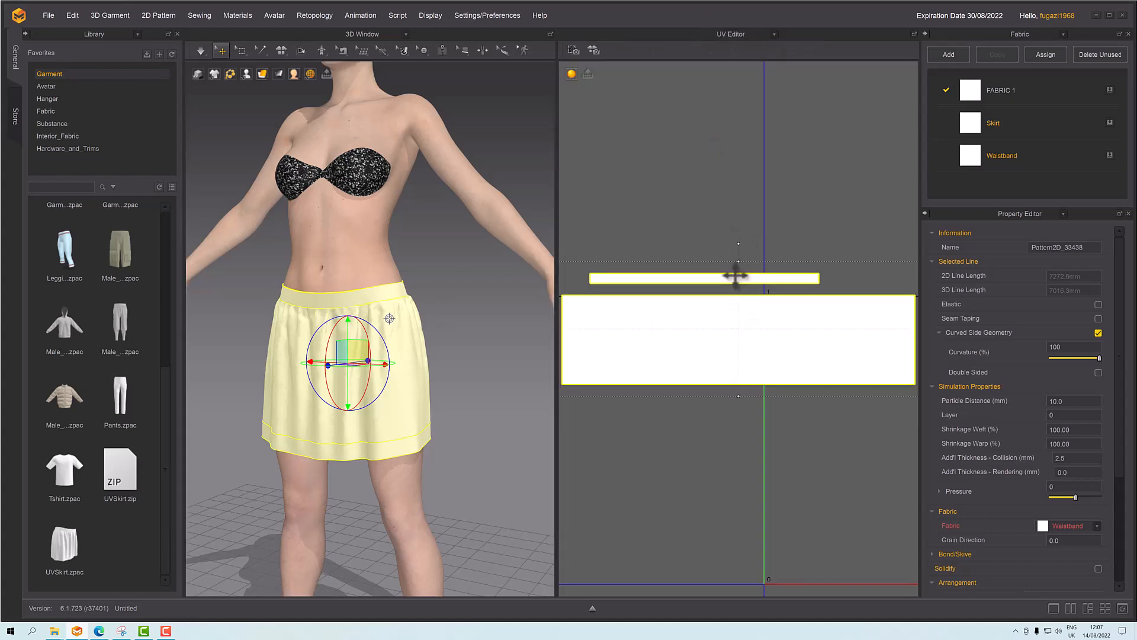
Step: Deselect the skirt pieces and reset their UVs to the 2D arrangement
left_click(693, 212)
scroll(693, 212, "down", 4)
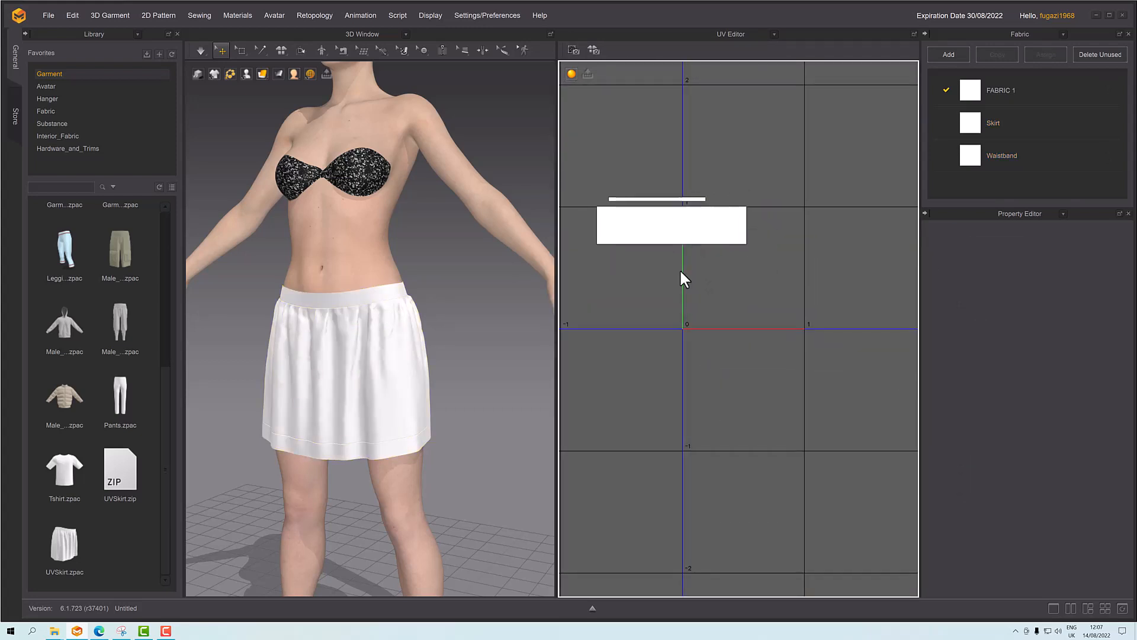
right_click(678, 175)
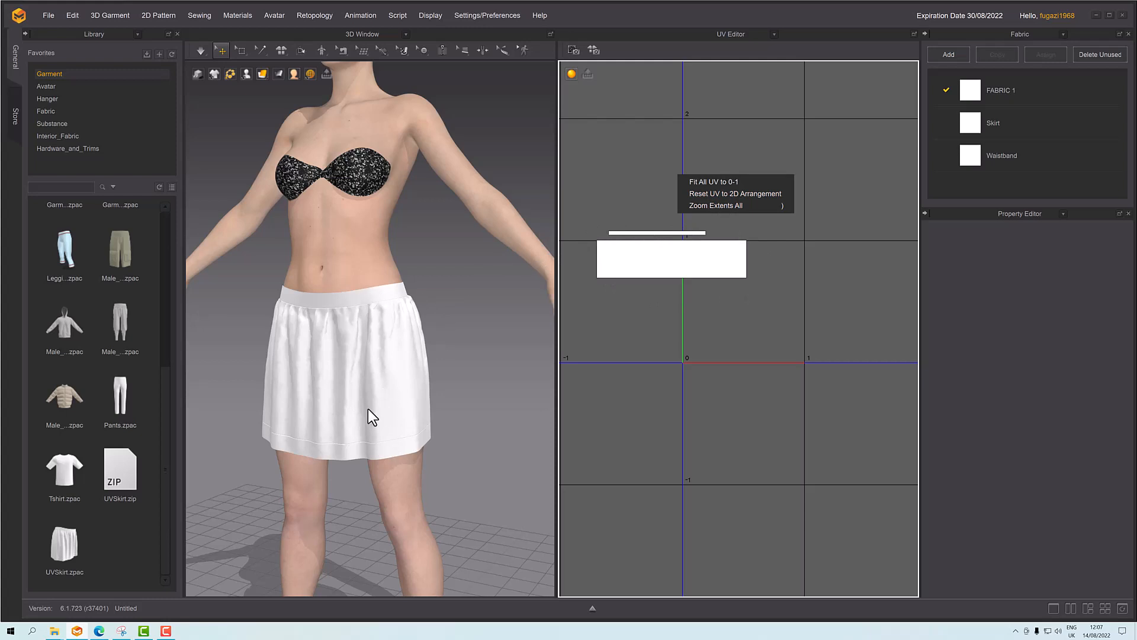
left_click(703, 192)
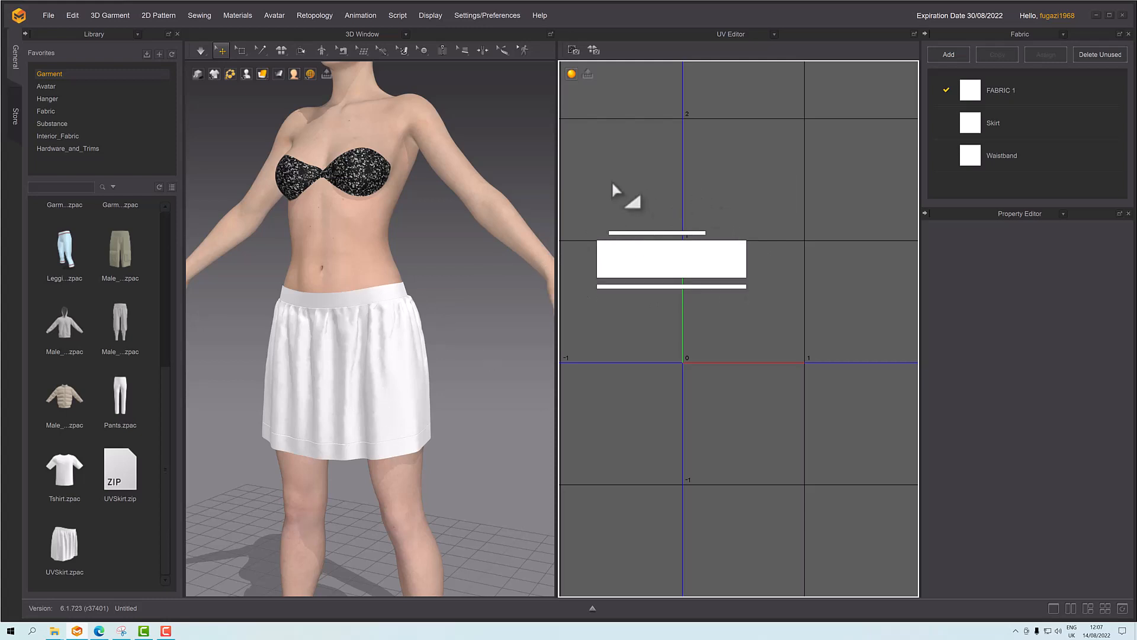
Step: Fit the UVs of all three skirt pieces to 0-1 using Length (Absolute) at 20.00 mm
left_click_drag(581, 206, 760, 319)
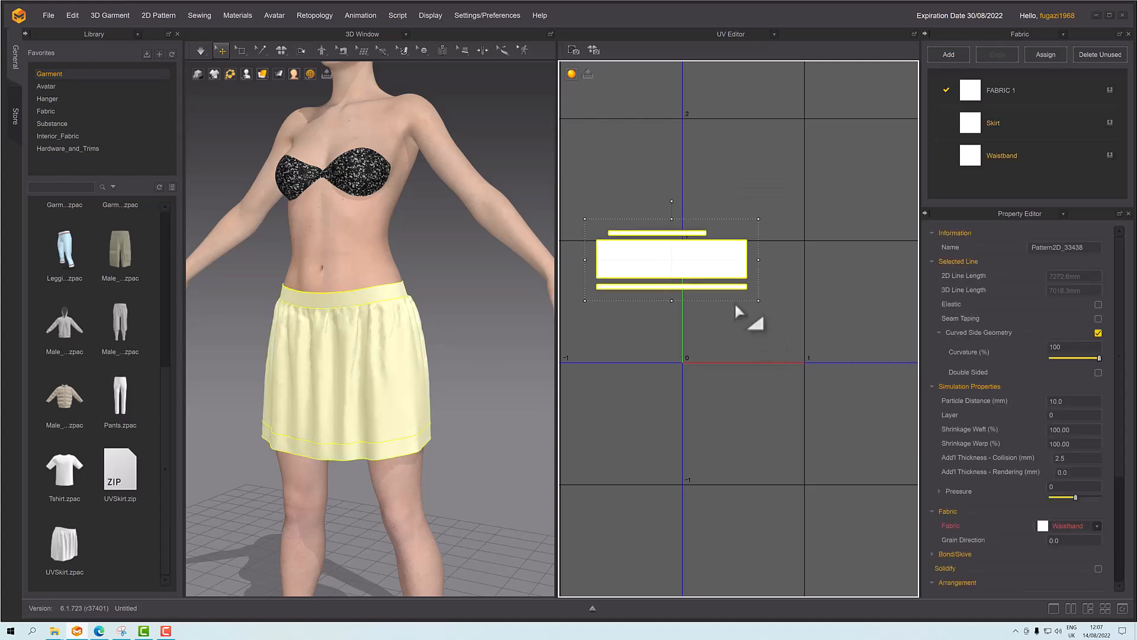
right_click(681, 258)
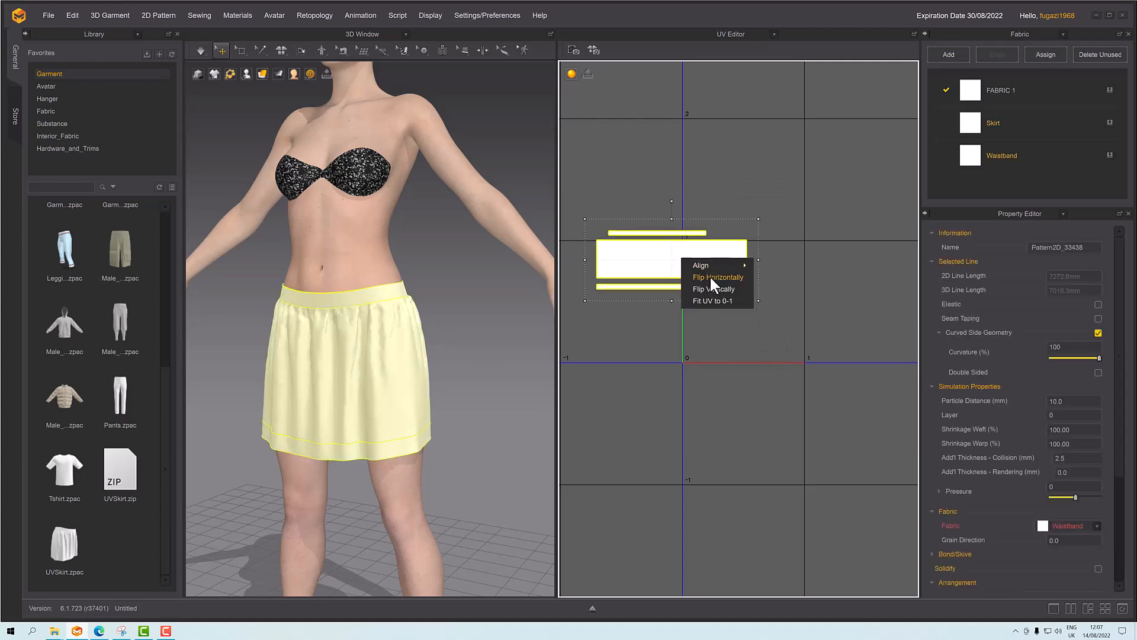
left_click(709, 300)
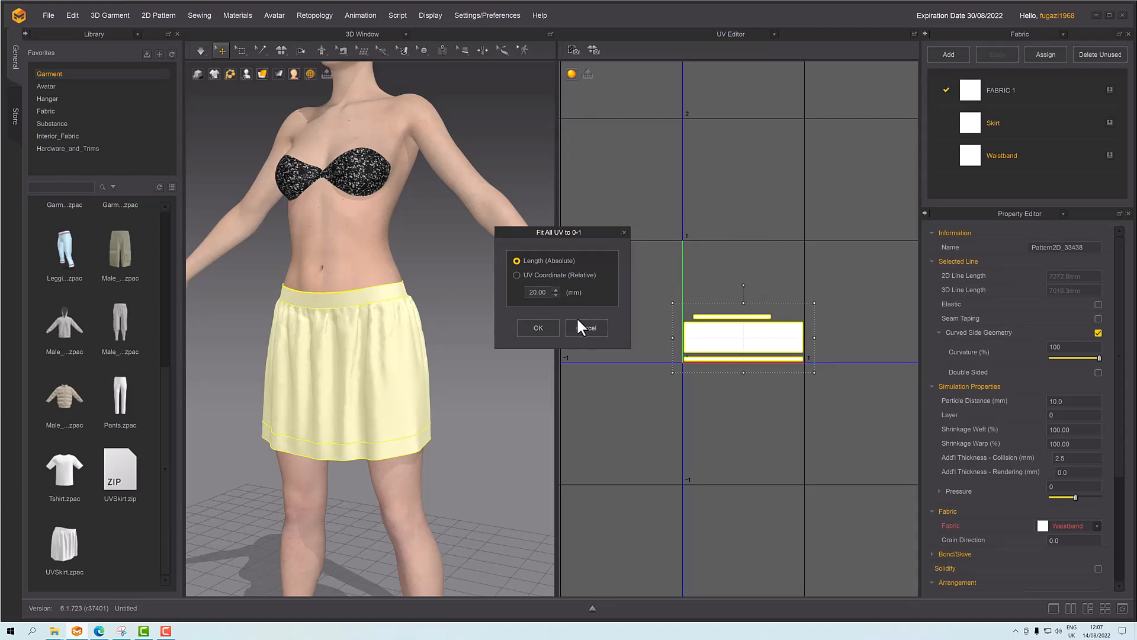
left_click(529, 332)
scroll(757, 356, "down", 4)
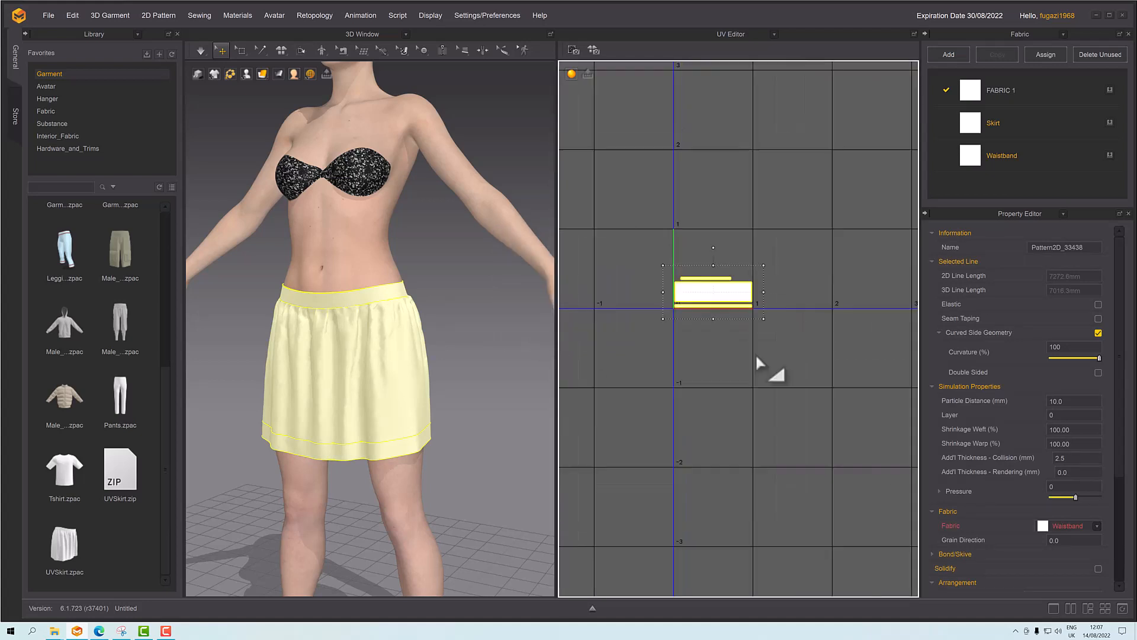
Step: Examine the fitted UV layout, selecting the main skirt panel and the hem strip in turn
scroll(764, 361, "up", 10)
left_click(790, 332)
middle_click_drag(790, 332, 678, 177)
scroll(676, 176, "up", 3)
scroll(734, 246, "down", 4)
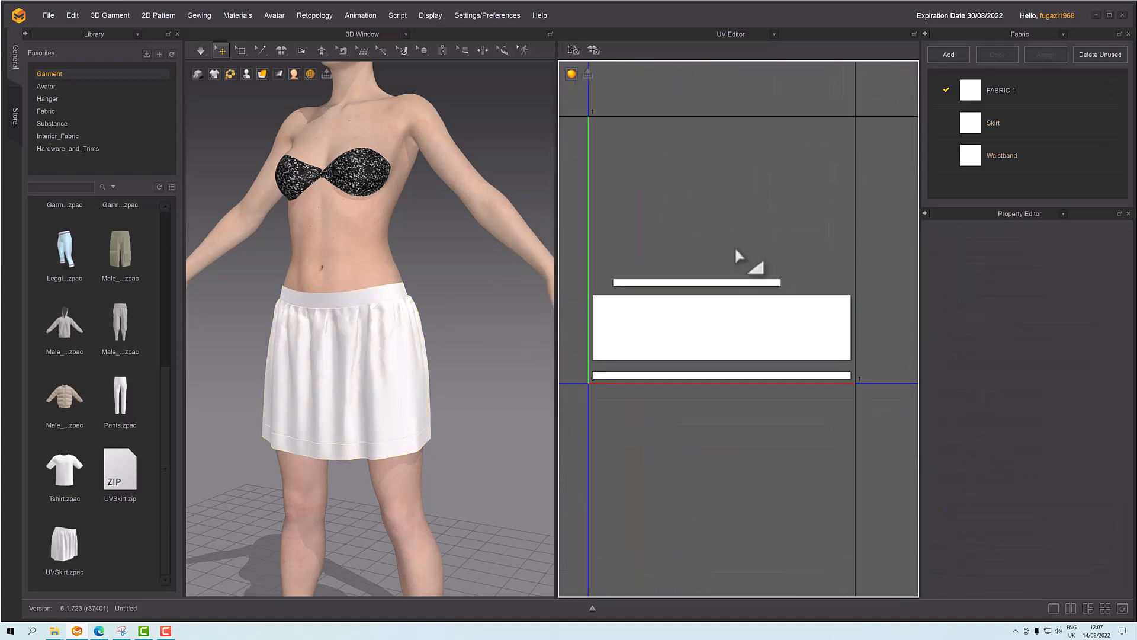
middle_click_drag(736, 218, 731, 241)
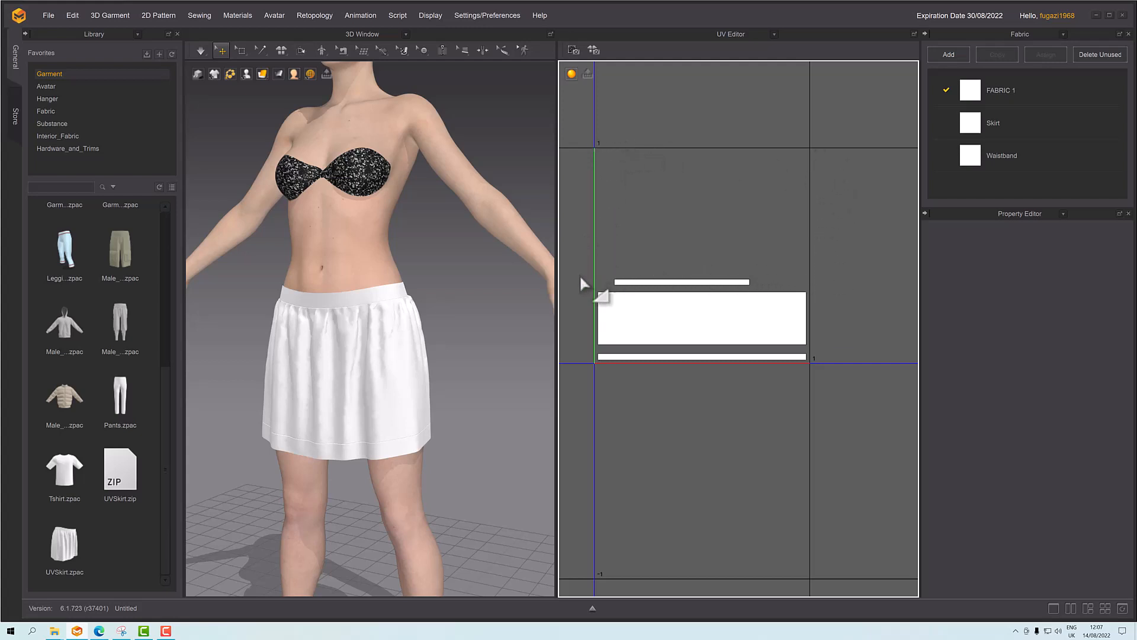
left_click(655, 326)
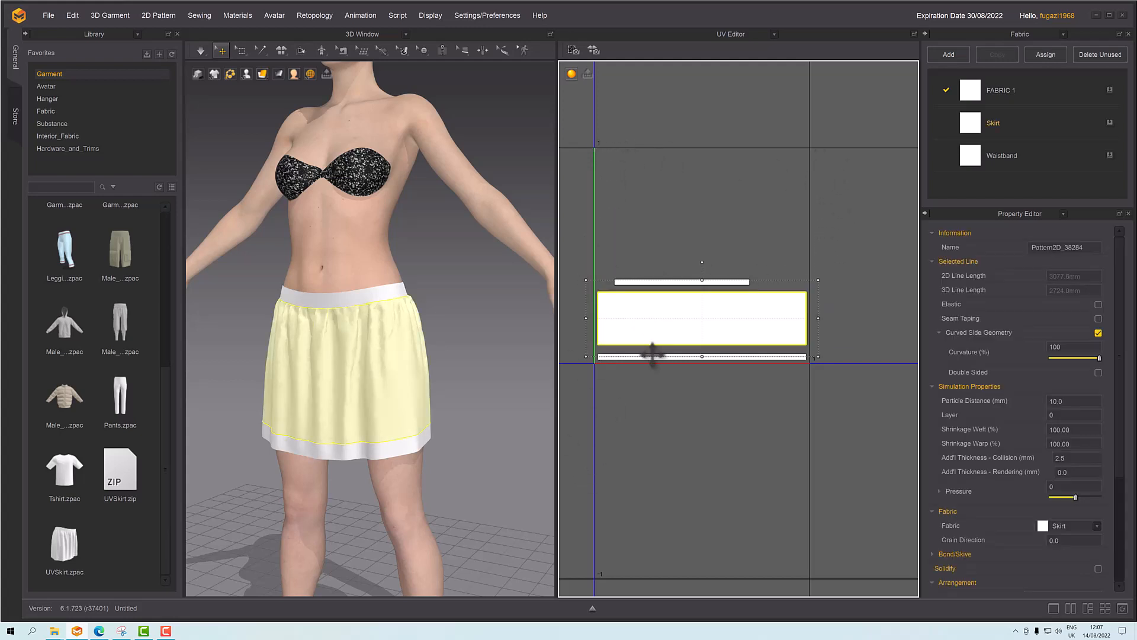
left_click(652, 355)
left_click(667, 314)
left_click(668, 355)
left_click(664, 329)
Step: Replace the UV Editor with the 2D Pattern Window and inspect the skirt's back seam and side on the avatar
left_click(740, 34)
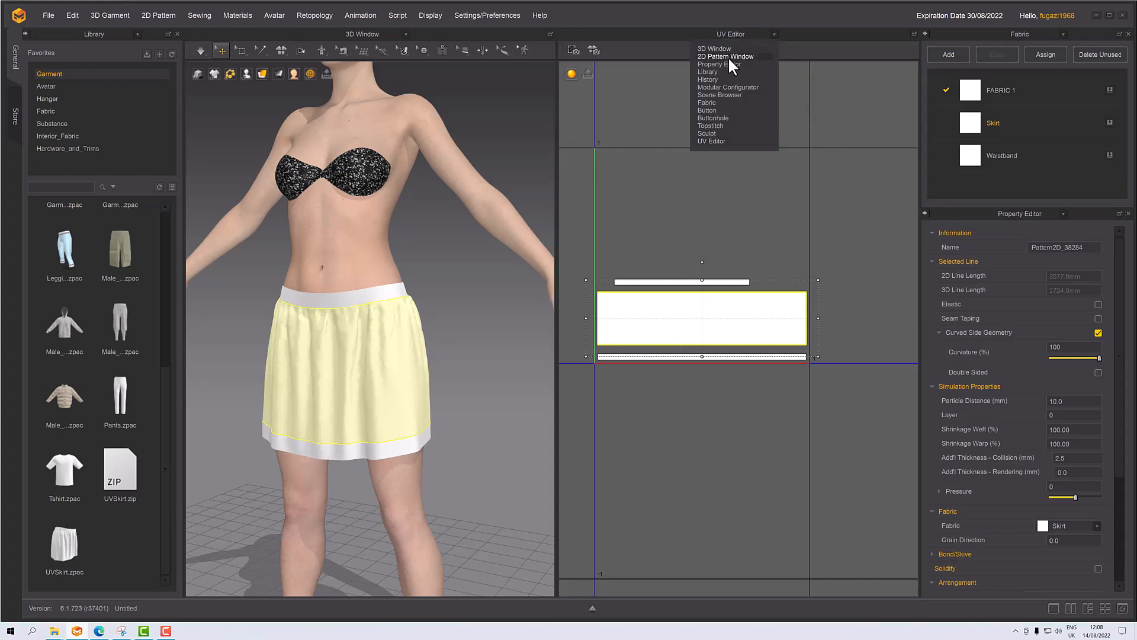
left_click(728, 55)
right_click_drag(348, 409, 455, 402)
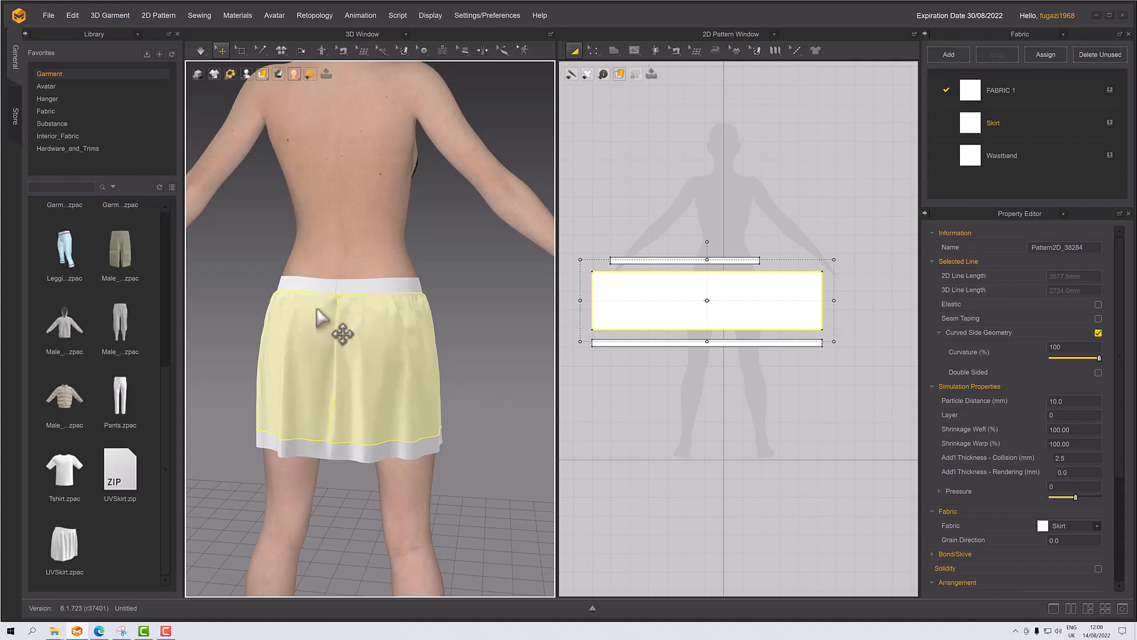
right_click_drag(391, 382, 505, 414)
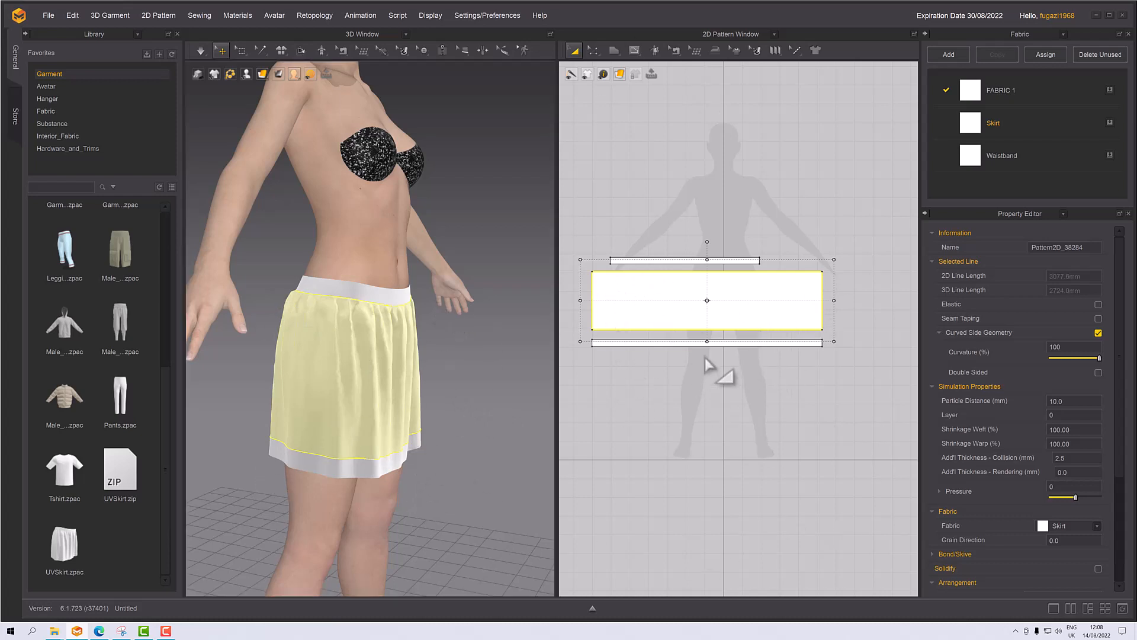
Step: Activate the Edit Pattern tool and select both short side edges of the main skirt panel
left_click(651, 126)
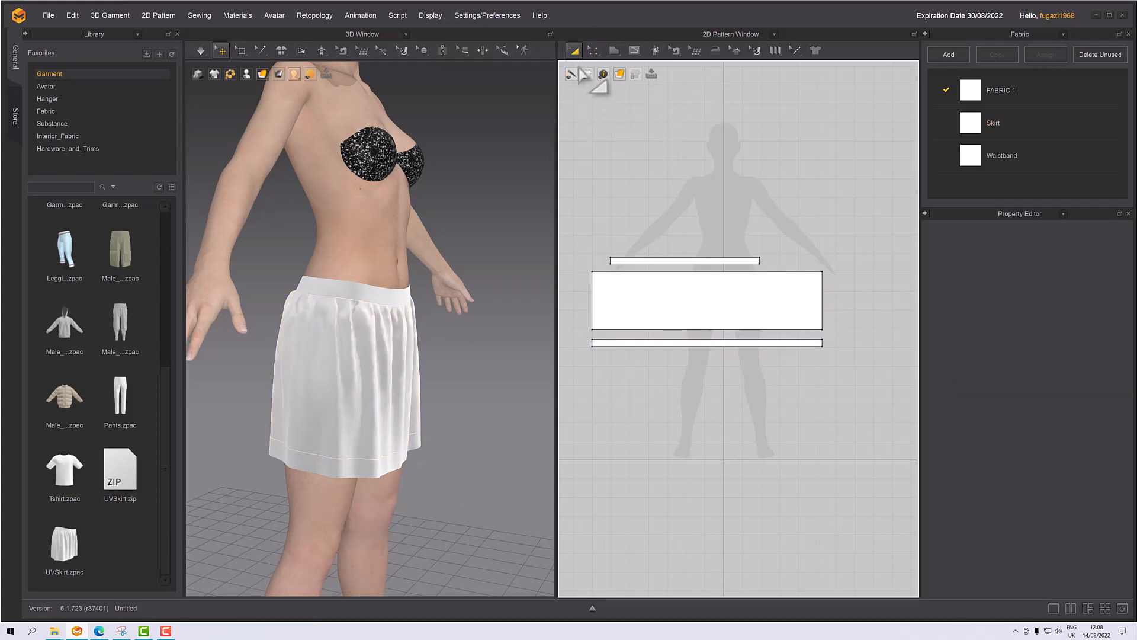
left_click(593, 50)
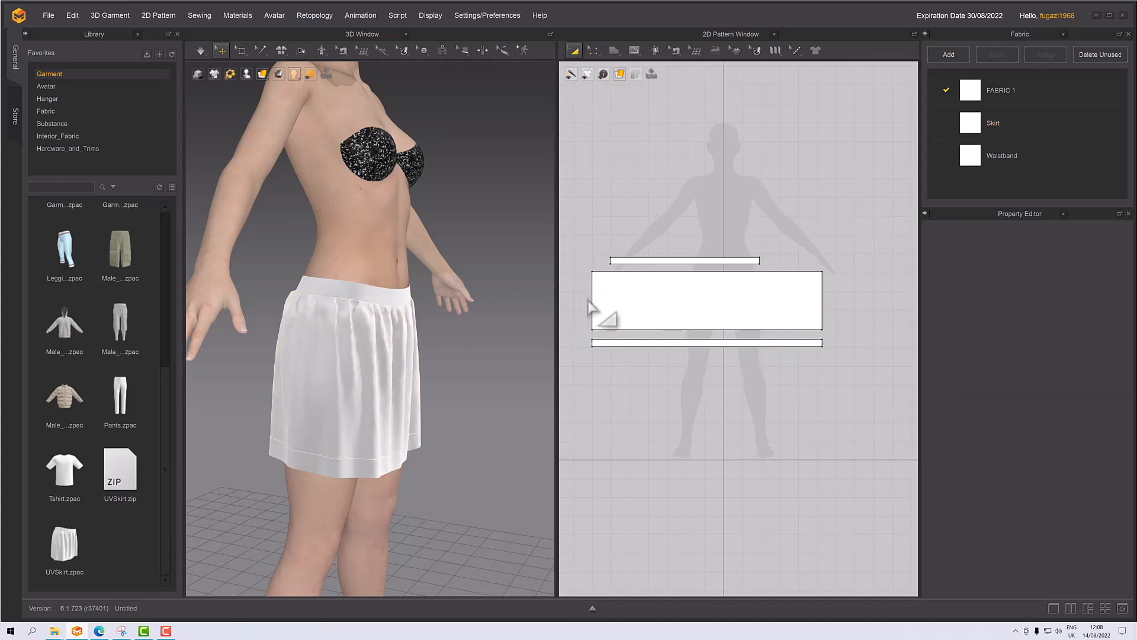
left_click(592, 300)
left_click(586, 52)
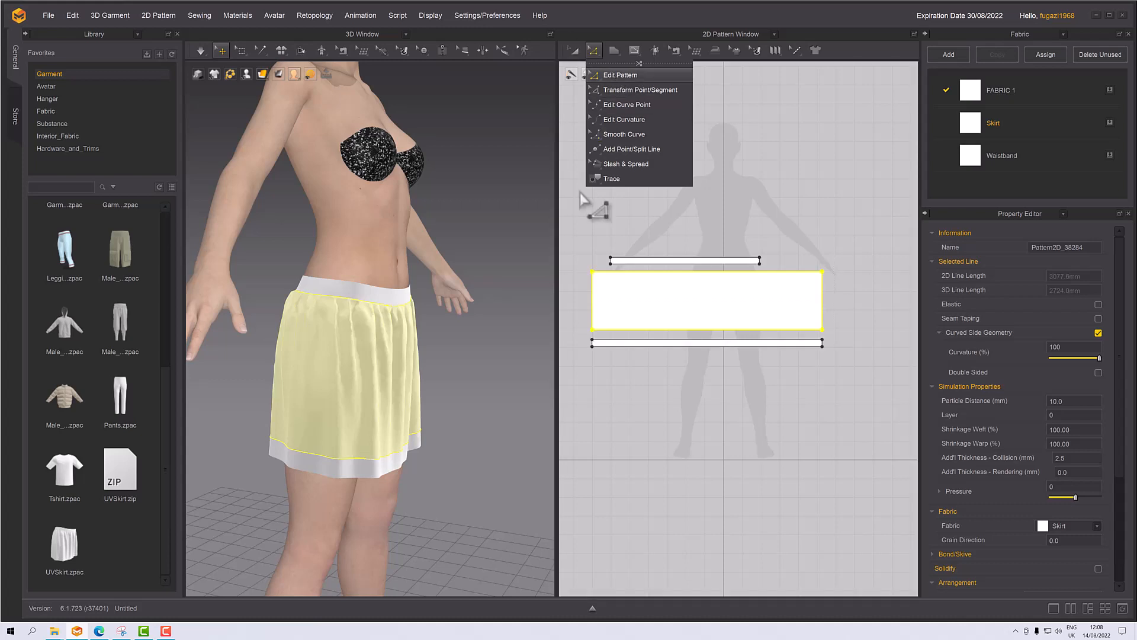
left_click(616, 76)
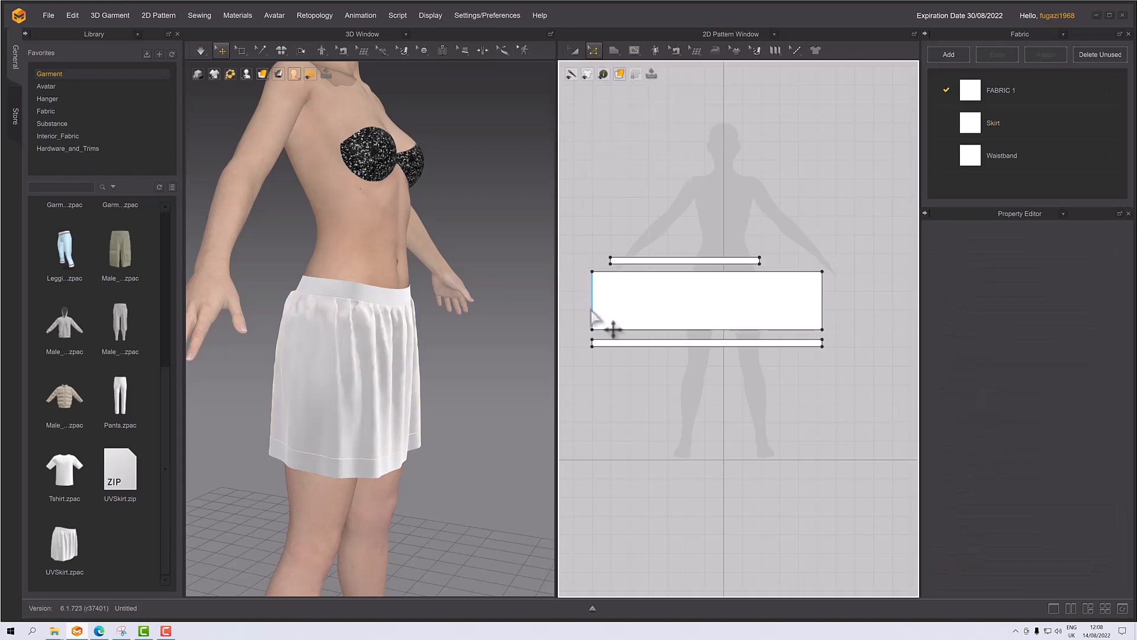
left_click(593, 312)
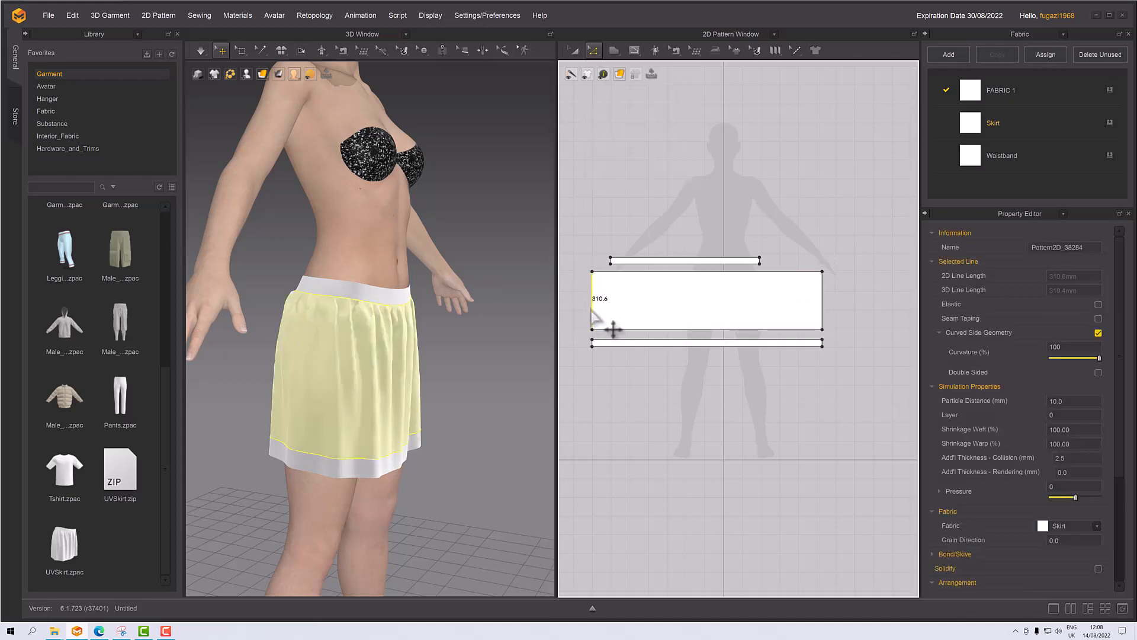
left_click(822, 305, "shift")
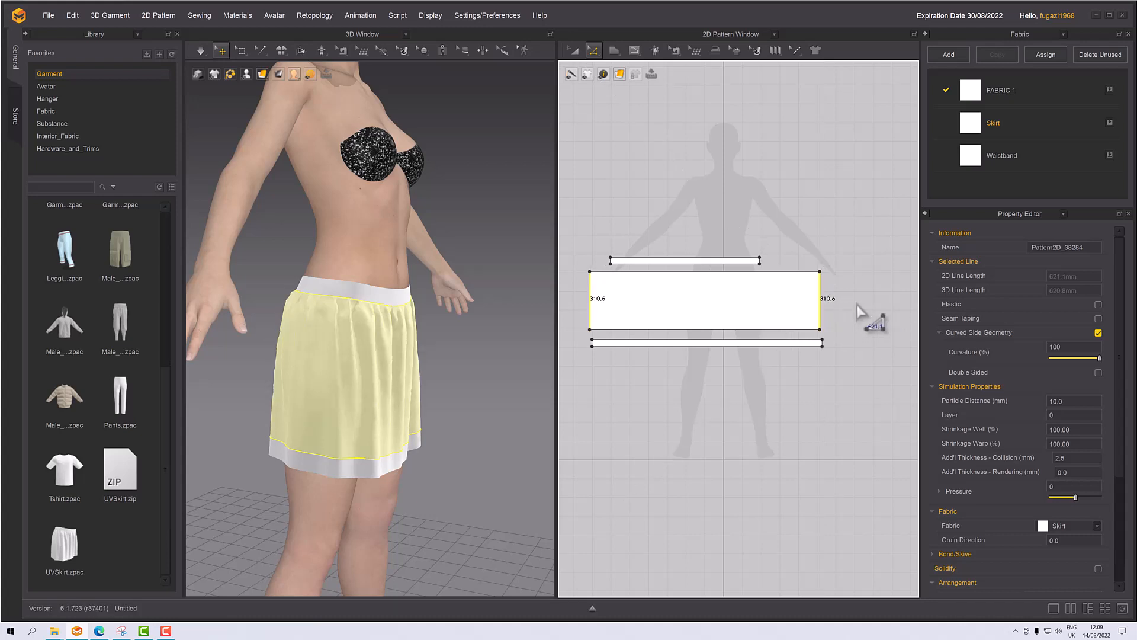
Step: Apply Offset as Internal Line along Curved between the main panel's side edges with 3 offsets
right_click(823, 289)
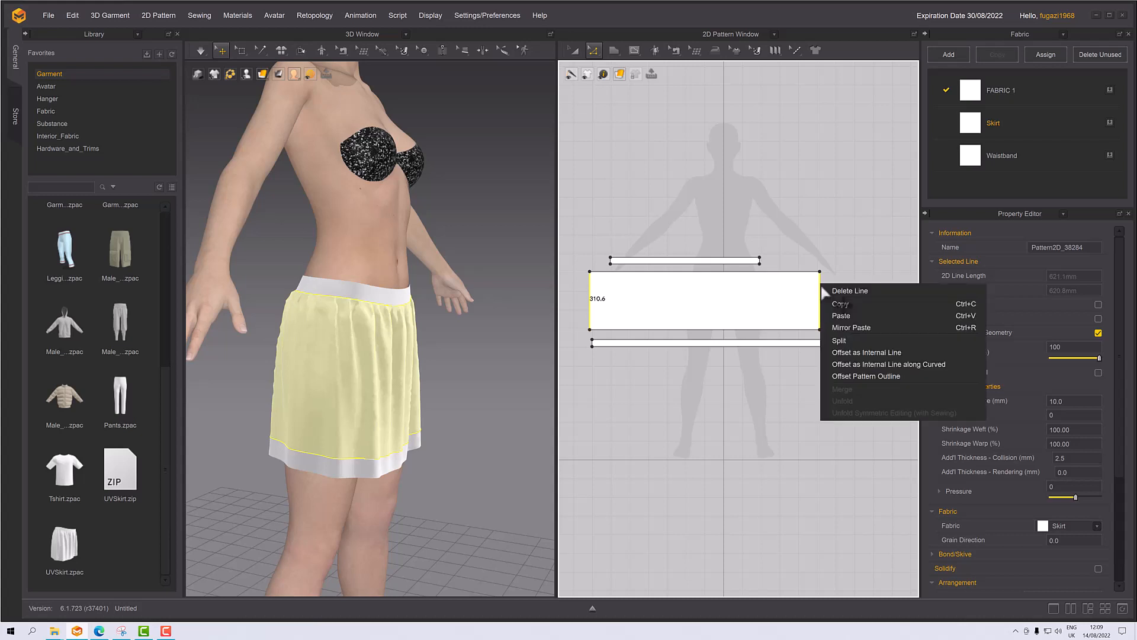
left_click(862, 363)
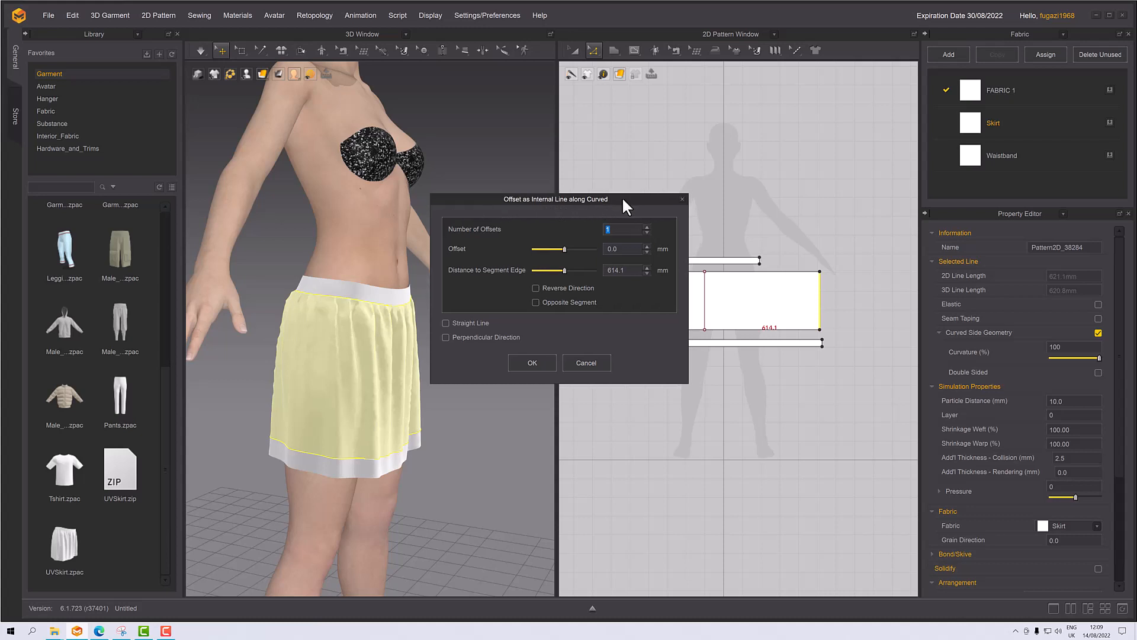
left_click_drag(622, 197, 472, 193)
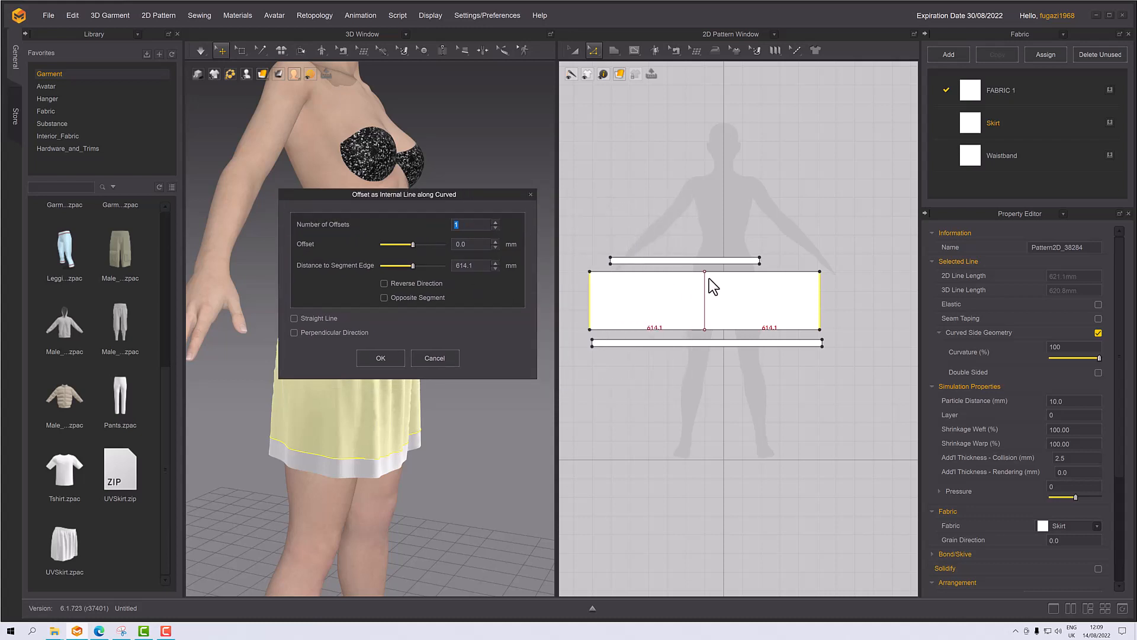
left_click(495, 222)
left_click(495, 222)
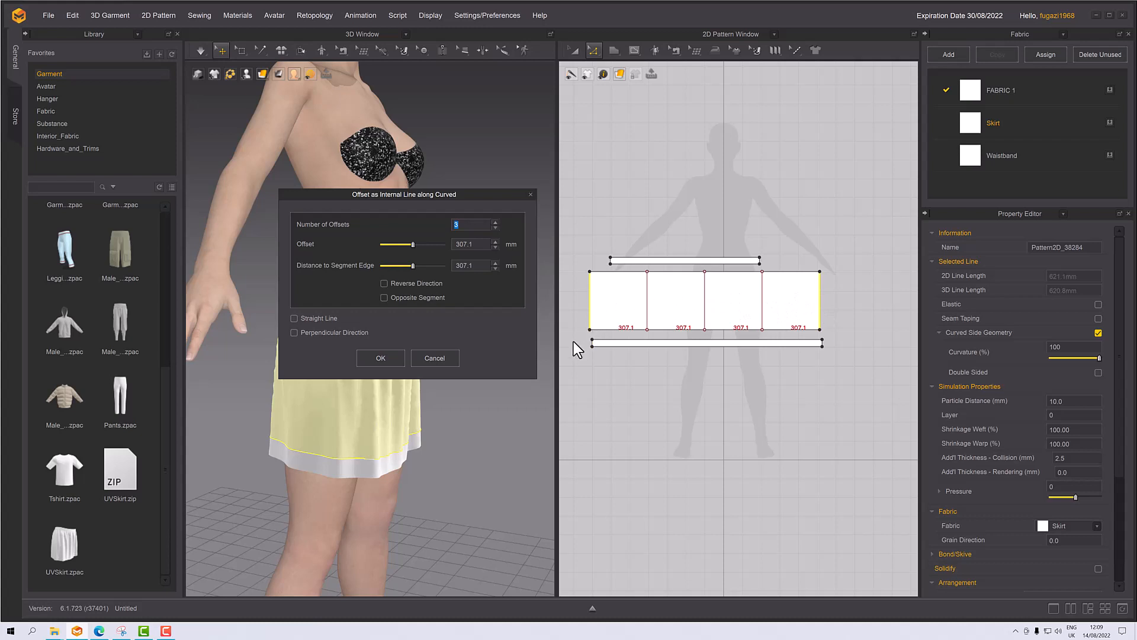
left_click(379, 358)
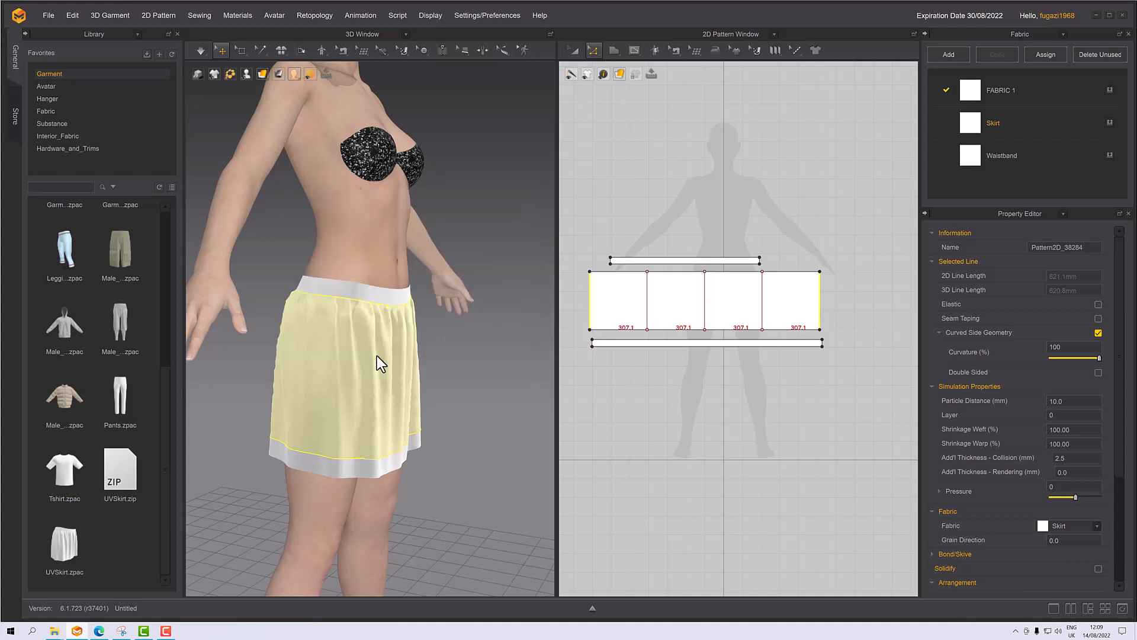
left_click(822, 342)
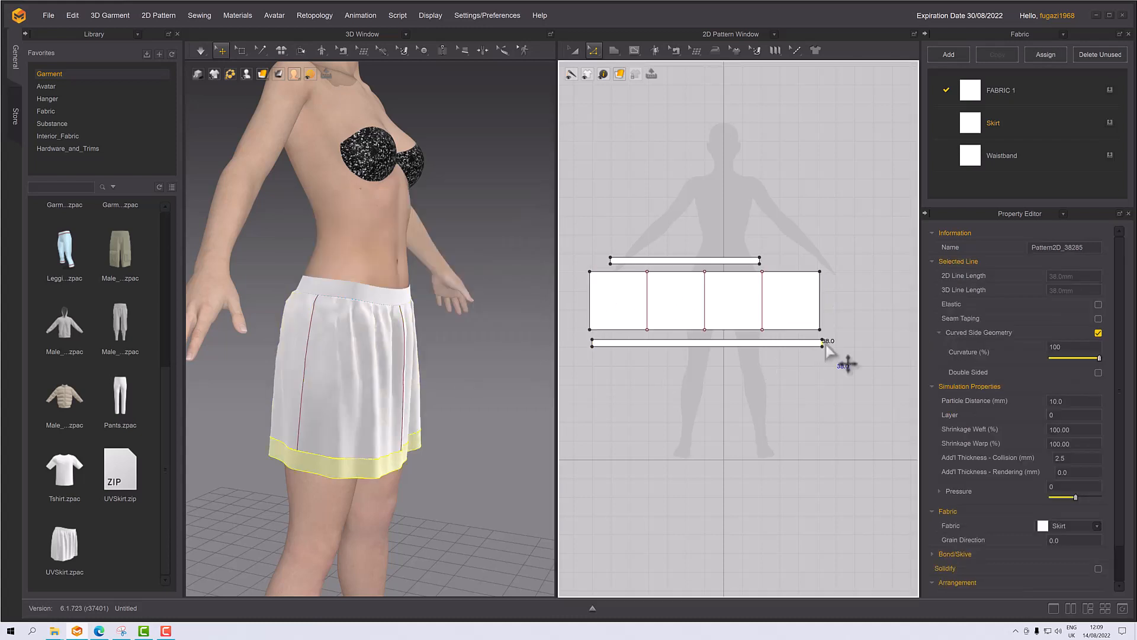
right_click(824, 346)
key("Escape")
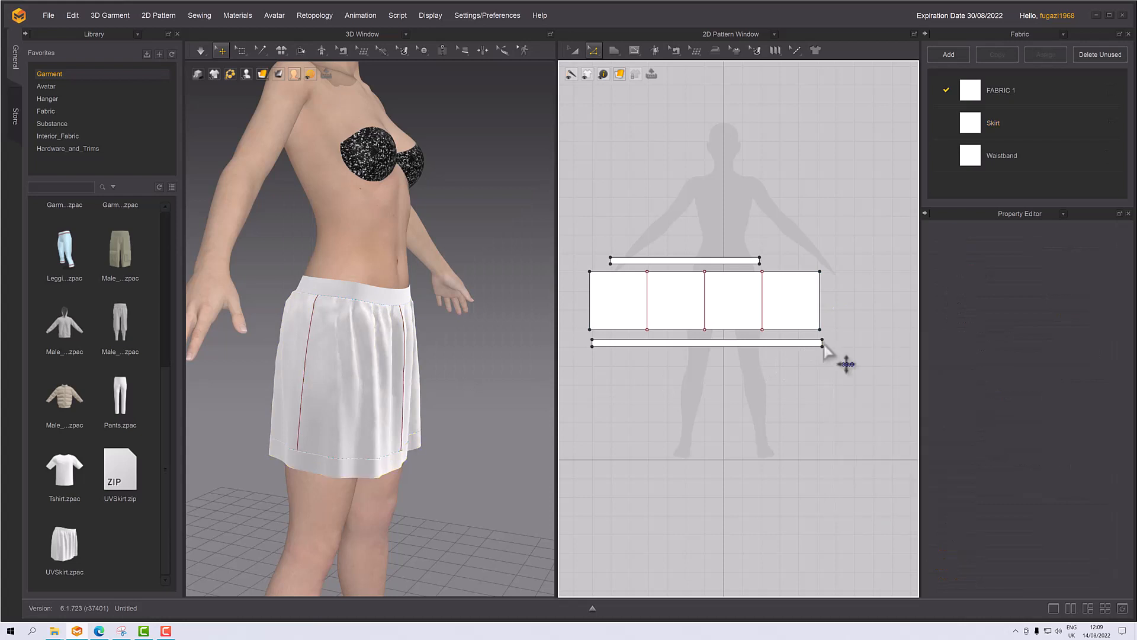
left_click(823, 343)
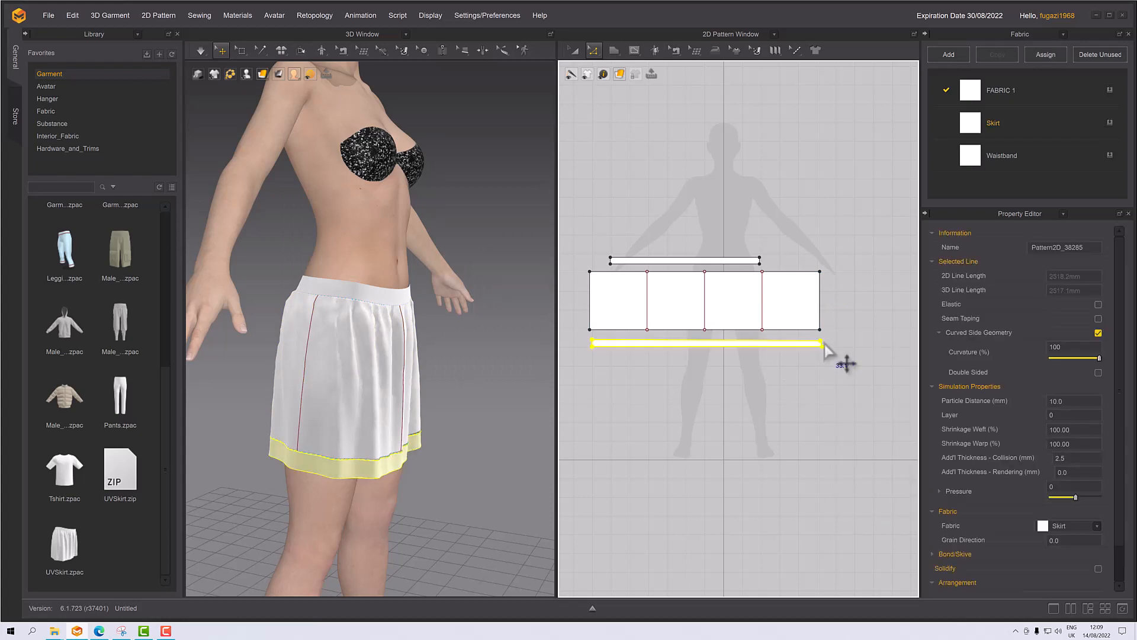
left_click_drag(825, 345, 826, 345)
Step: Select one short end edge of the narrow hem strip and bring its opposite end into view
scroll(826, 347, "up", 5)
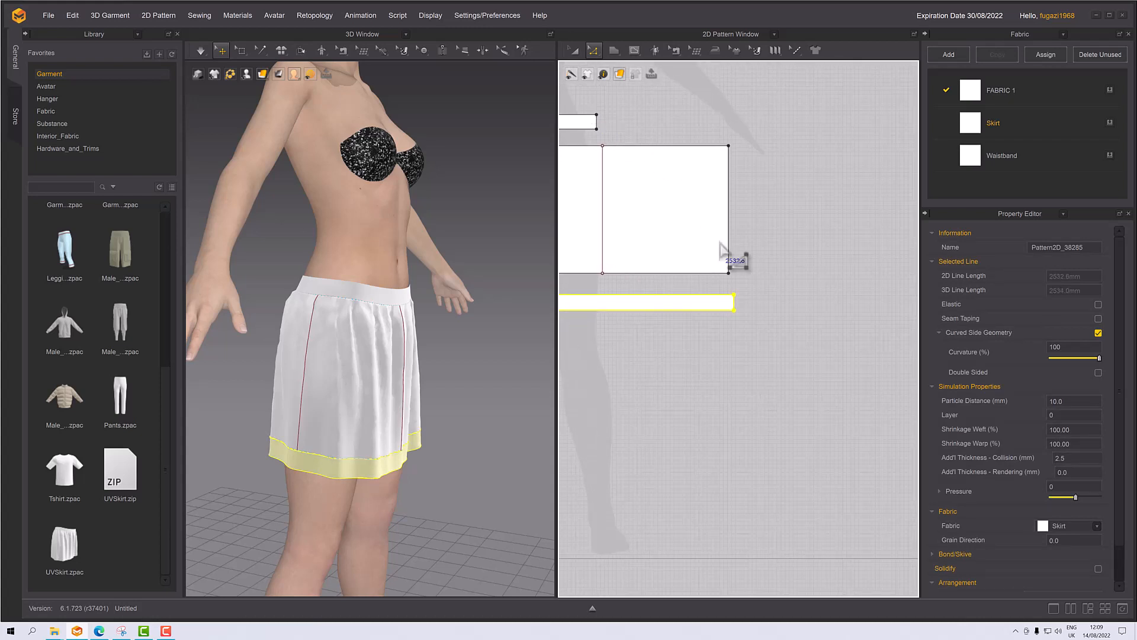
left_click(729, 254)
left_click(734, 308)
left_click(735, 306)
right_click(735, 308)
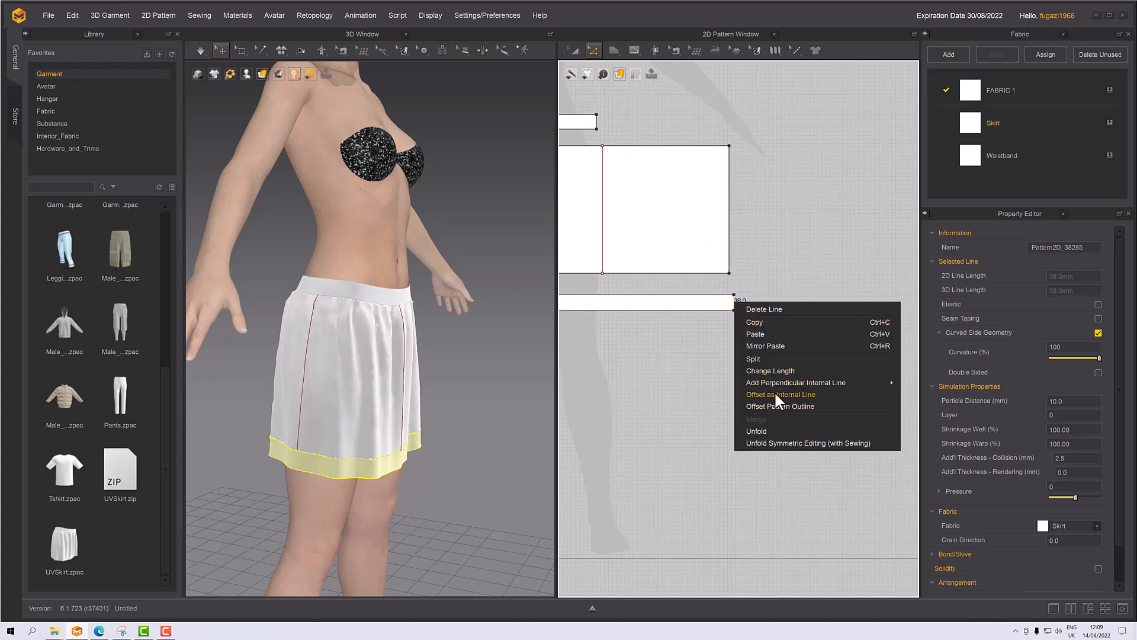
middle_click_drag(697, 385, 918, 395)
scroll(851, 392, "up", 3)
scroll(833, 393, "down", 6)
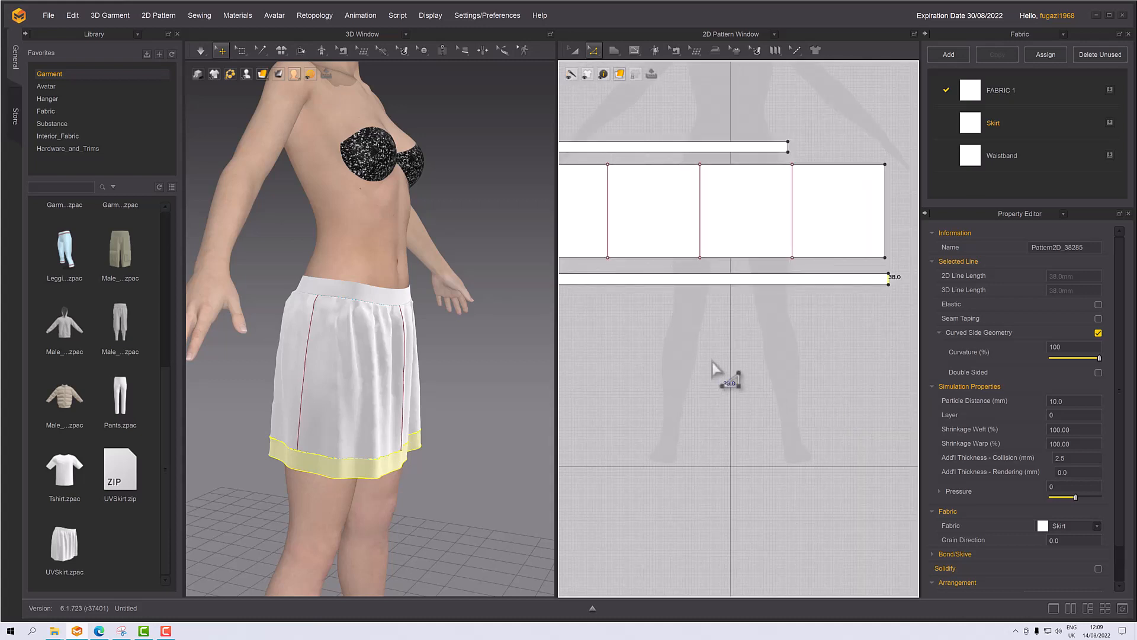
middle_click_drag(722, 370, 812, 384)
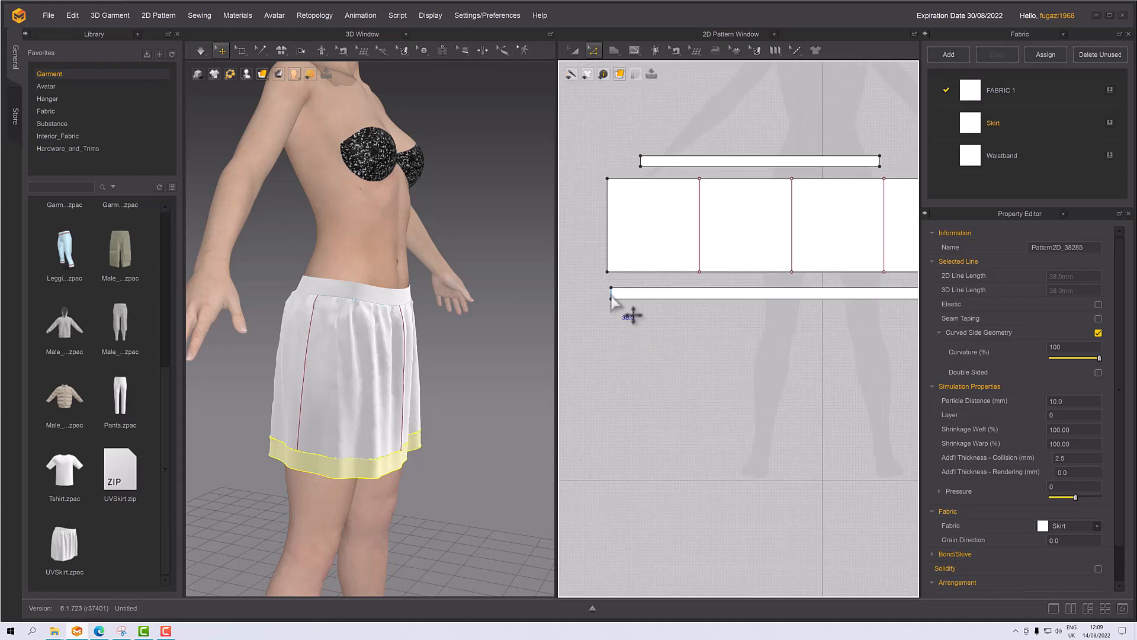
Step: Add the hem strip's other end edge and apply Offset as Internal Line along Curved with 3 offsets
right_click(612, 301)
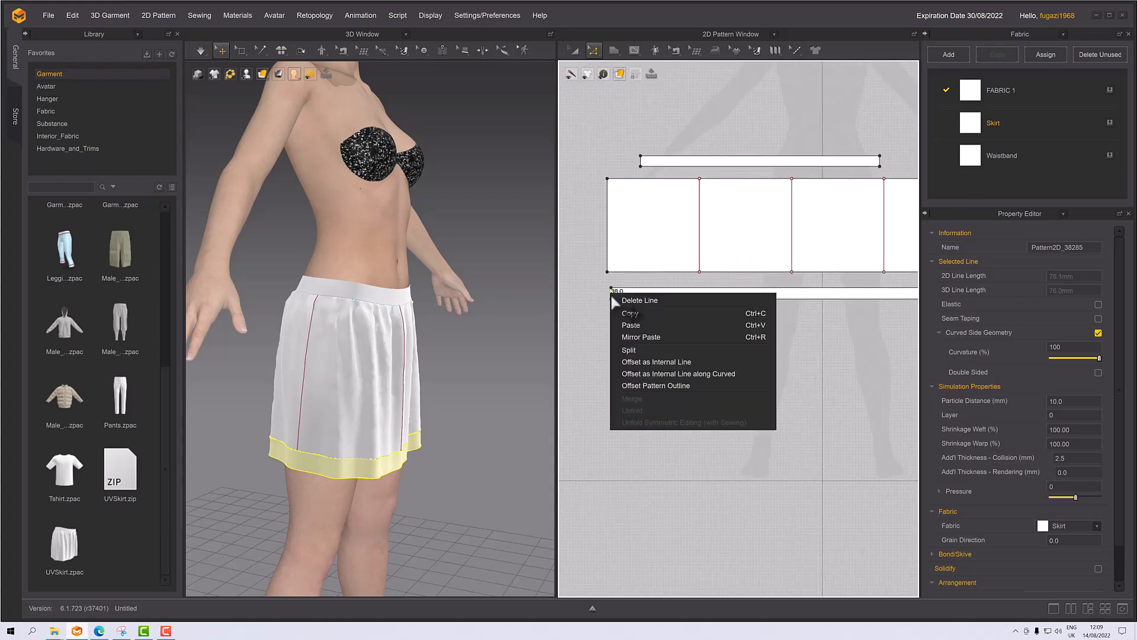
left_click(677, 373)
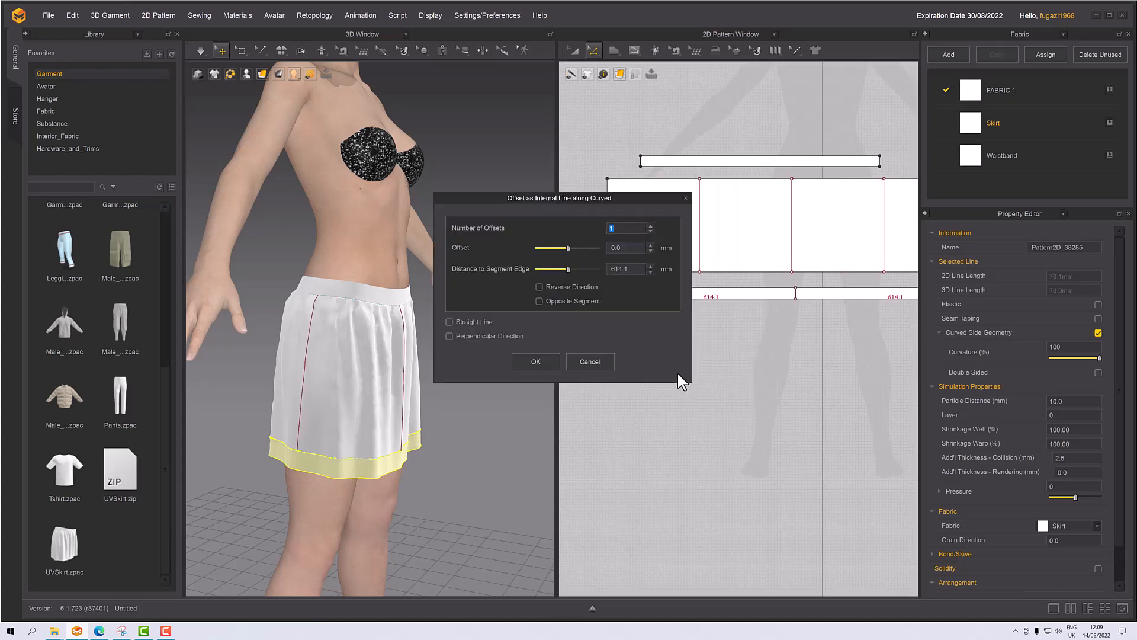
left_click(650, 226)
left_click(650, 226)
left_click(536, 362)
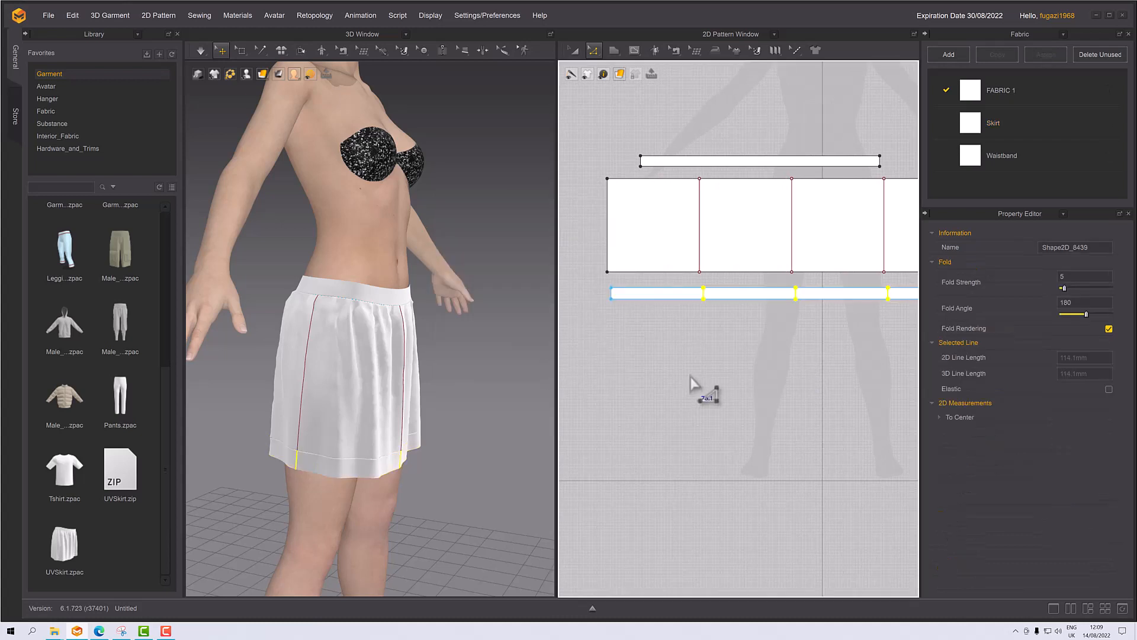
Step: Delete the middle internal line of the main skirt panel
right_click_drag(698, 386, 616, 375)
left_click(618, 273)
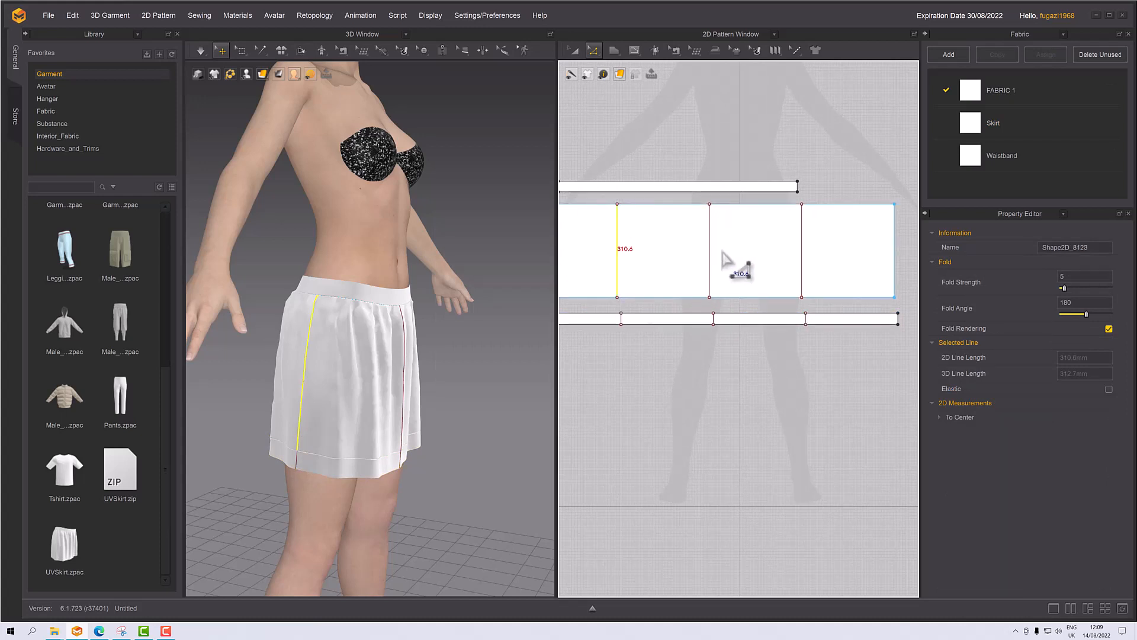
scroll(723, 322, "down", 5)
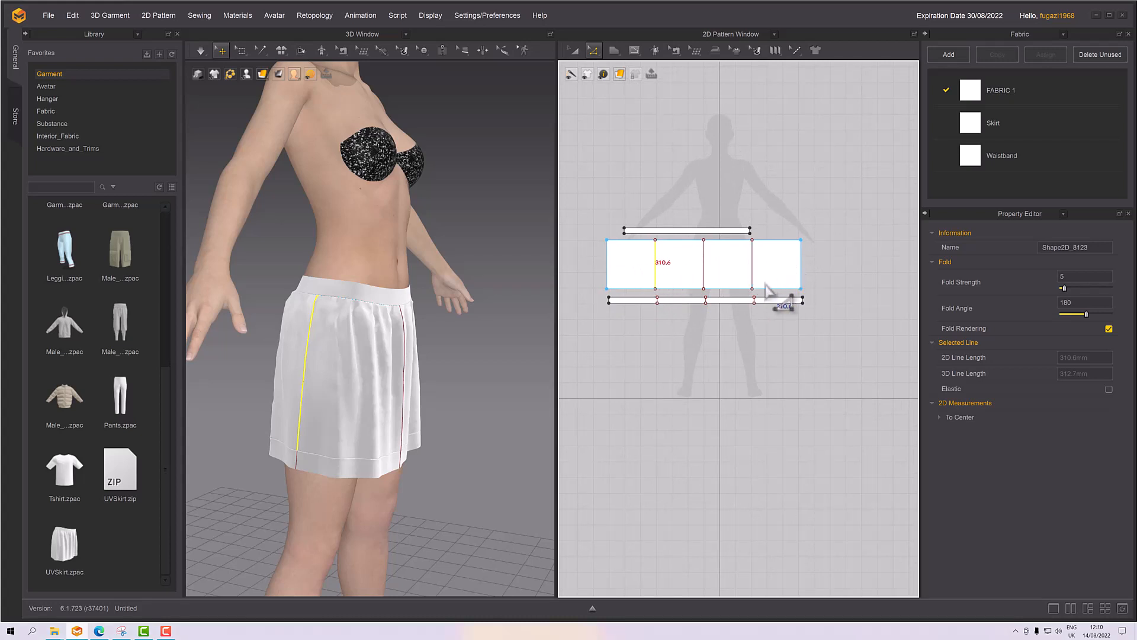
left_click(704, 274)
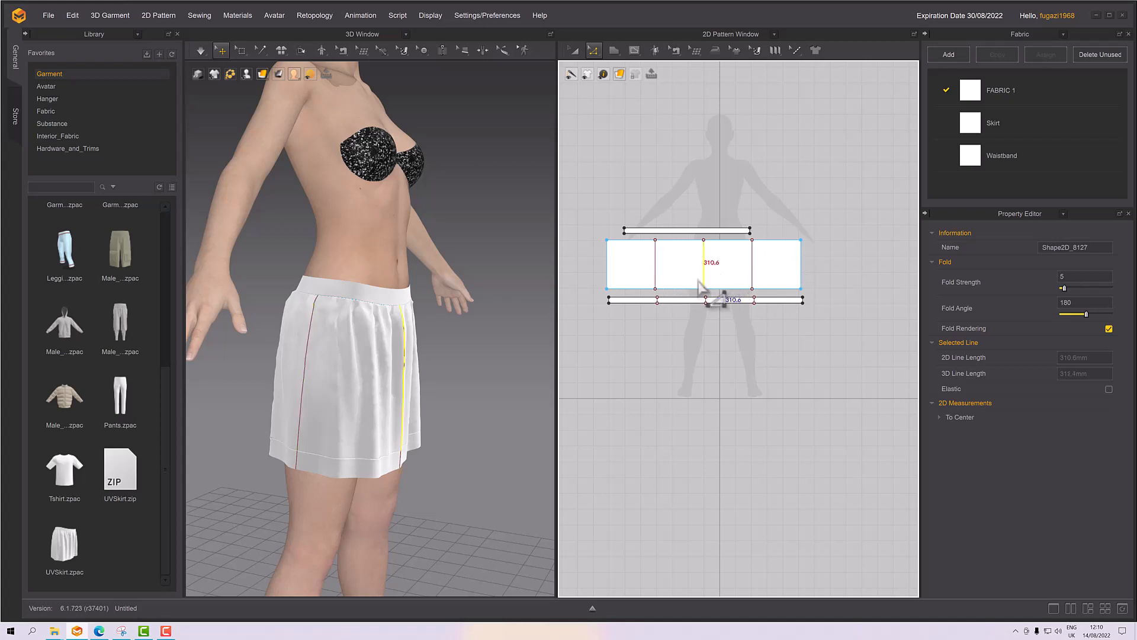
key("Delete")
scroll(728, 299, "up", 2)
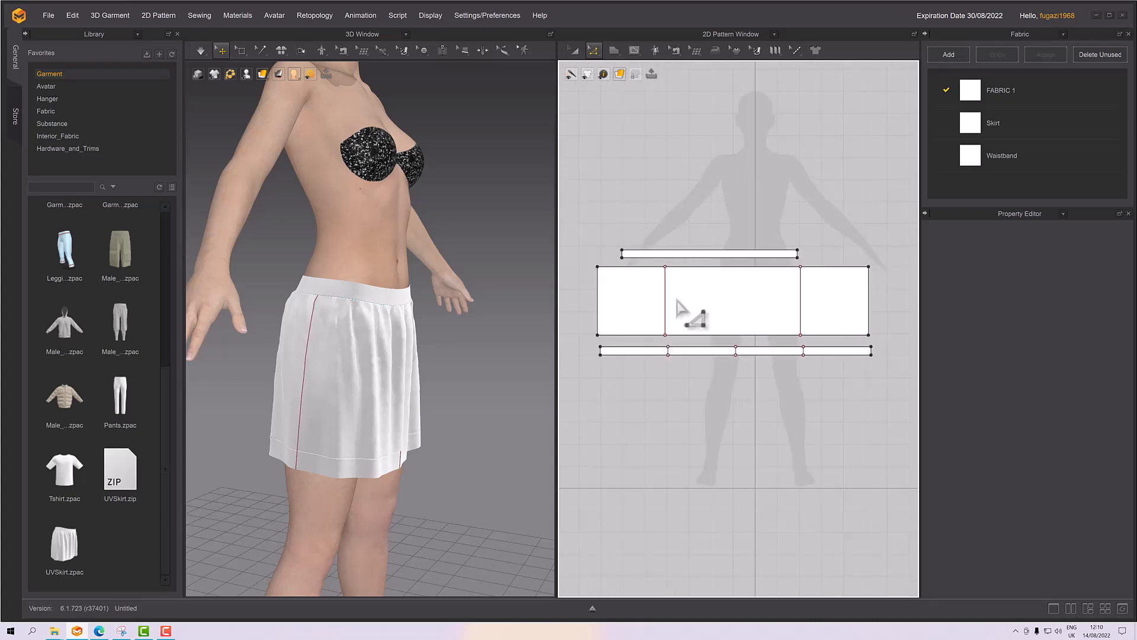
Step: Split the main skirt panel along its two remaining internal lines with Cut & Sew
right_click_drag(436, 397, 307, 364)
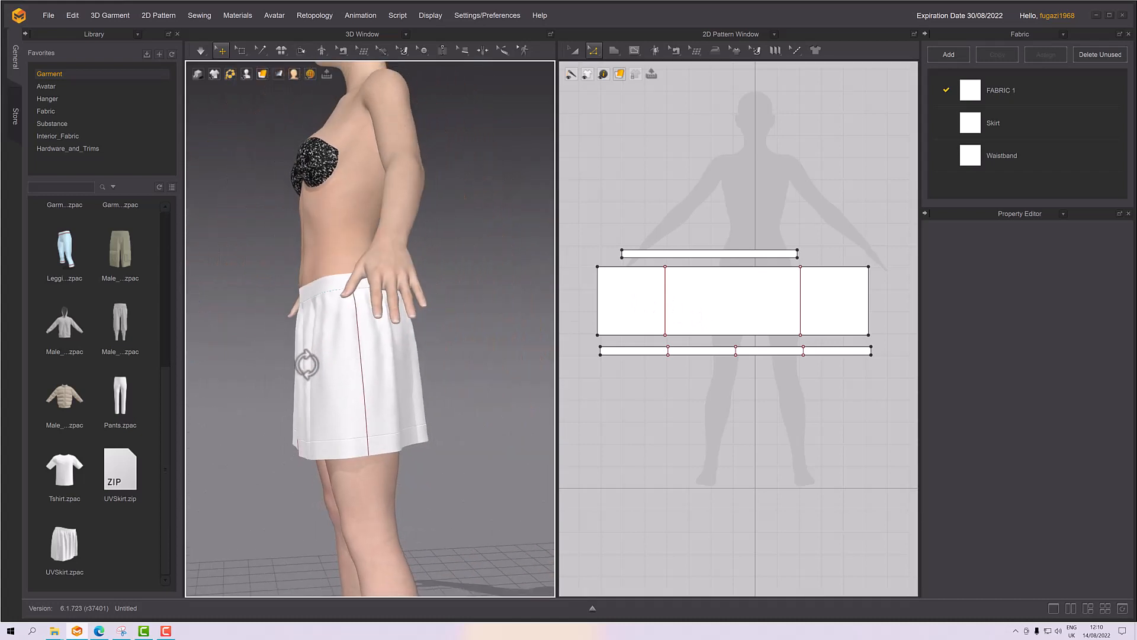
right_click_drag(376, 407, 499, 406)
right_click_drag(407, 410, 542, 372)
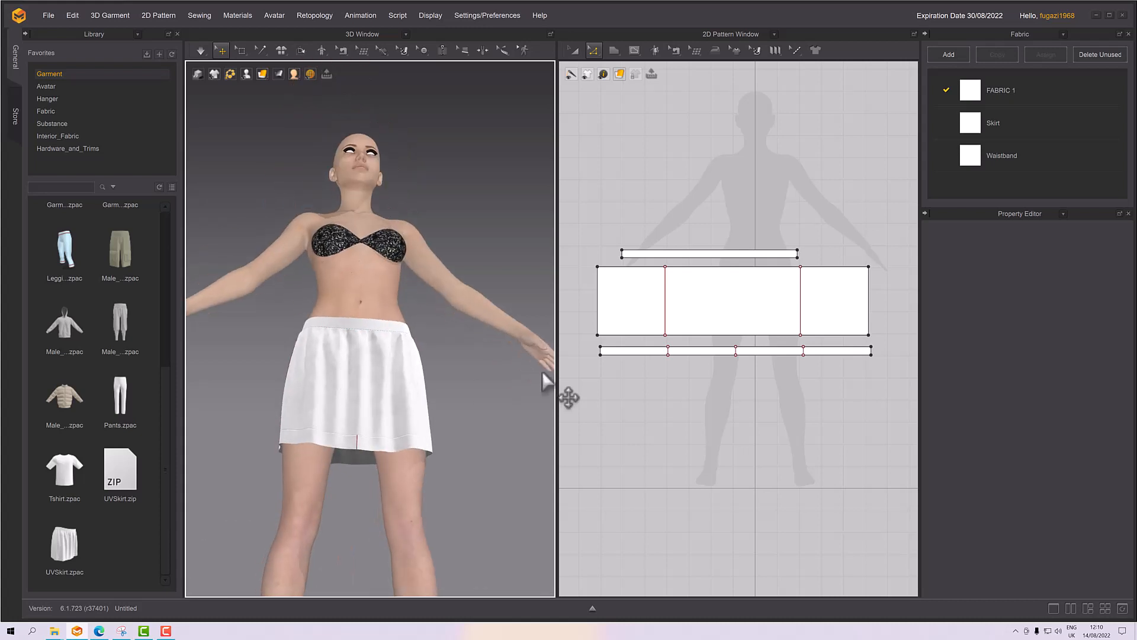
left_click(668, 302)
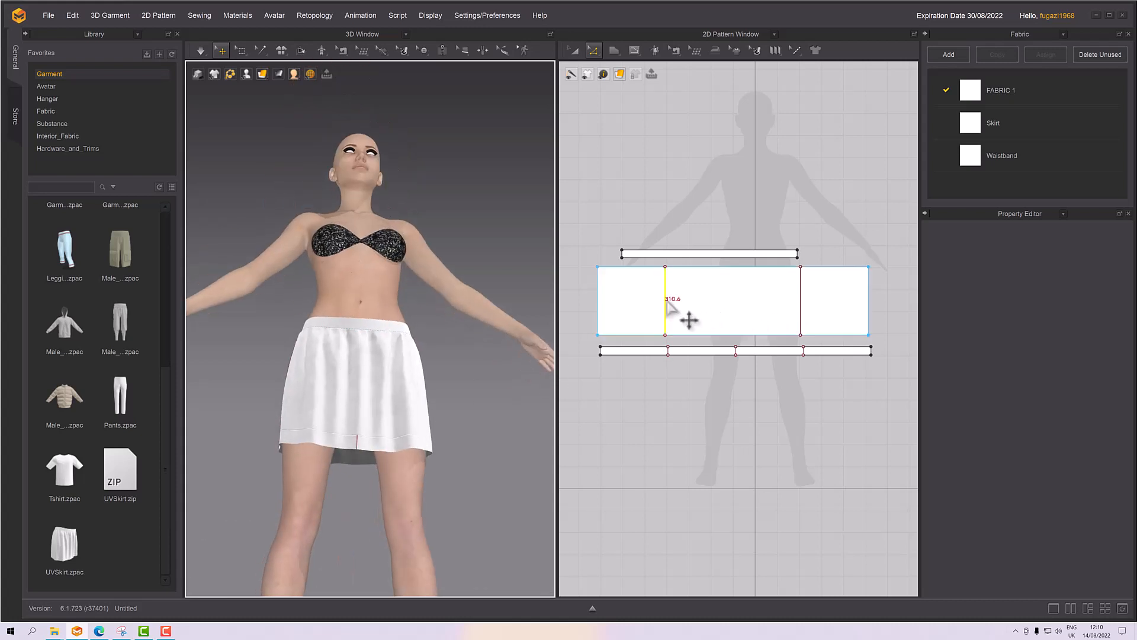
left_click(801, 299, "shift")
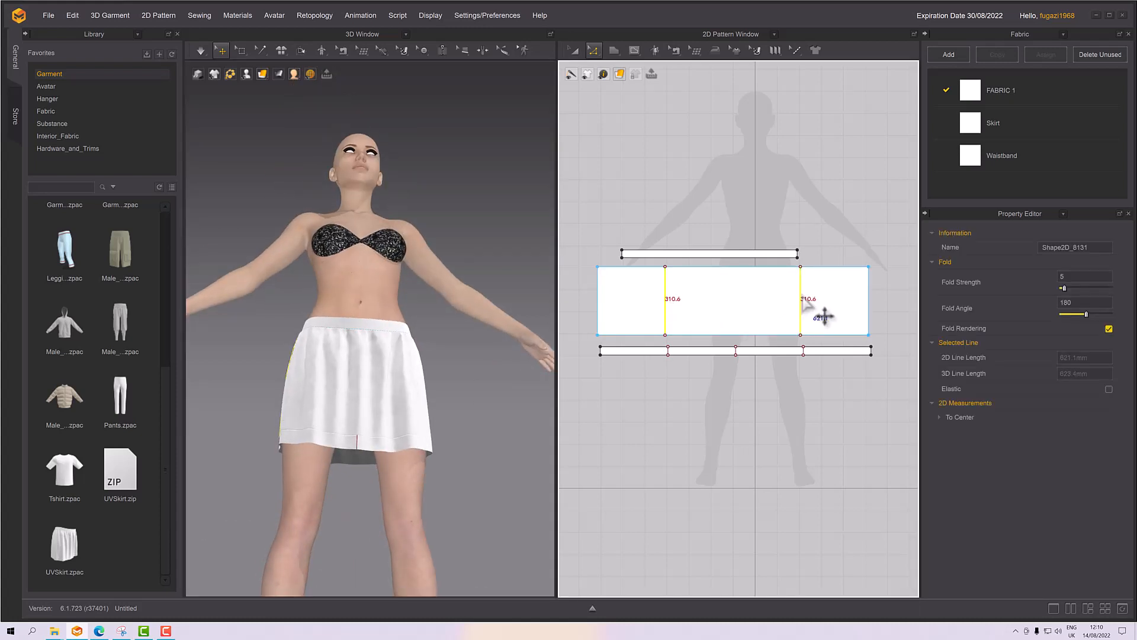
right_click(804, 296)
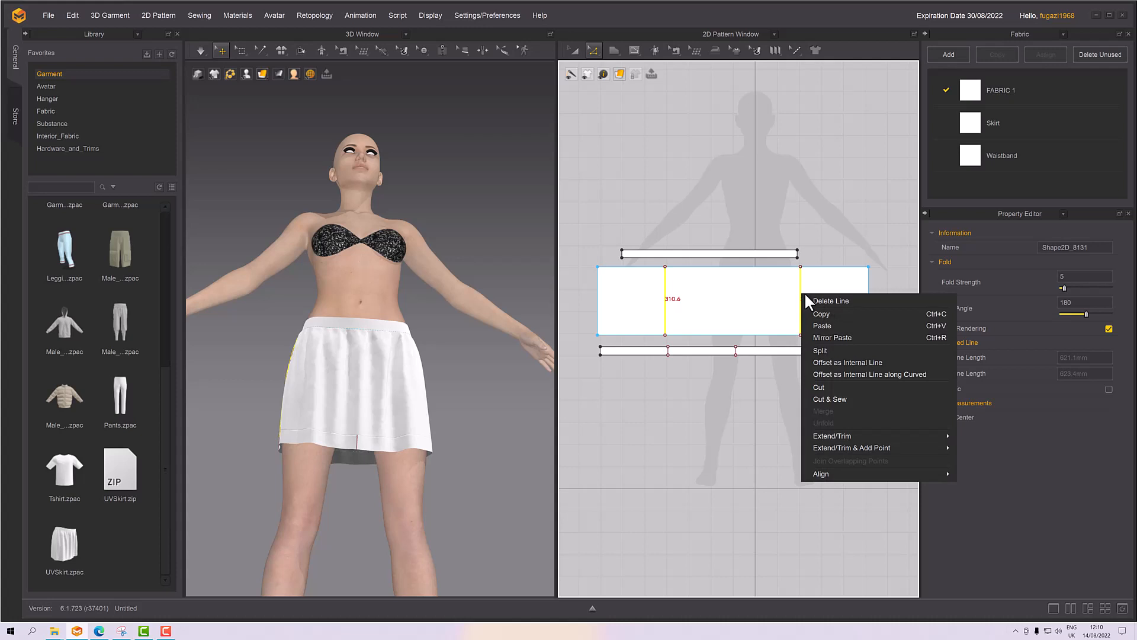
left_click(828, 396)
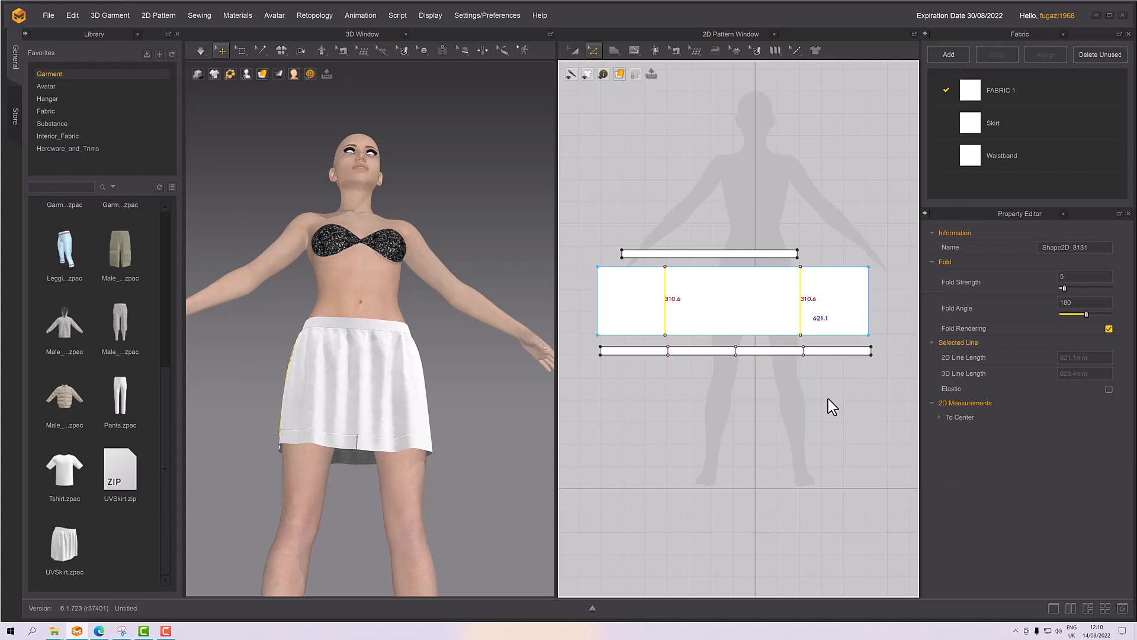
Step: Merge the two outer skirt pieces along their back seam edges into a single back panel
right_click_drag(393, 401, 325, 389)
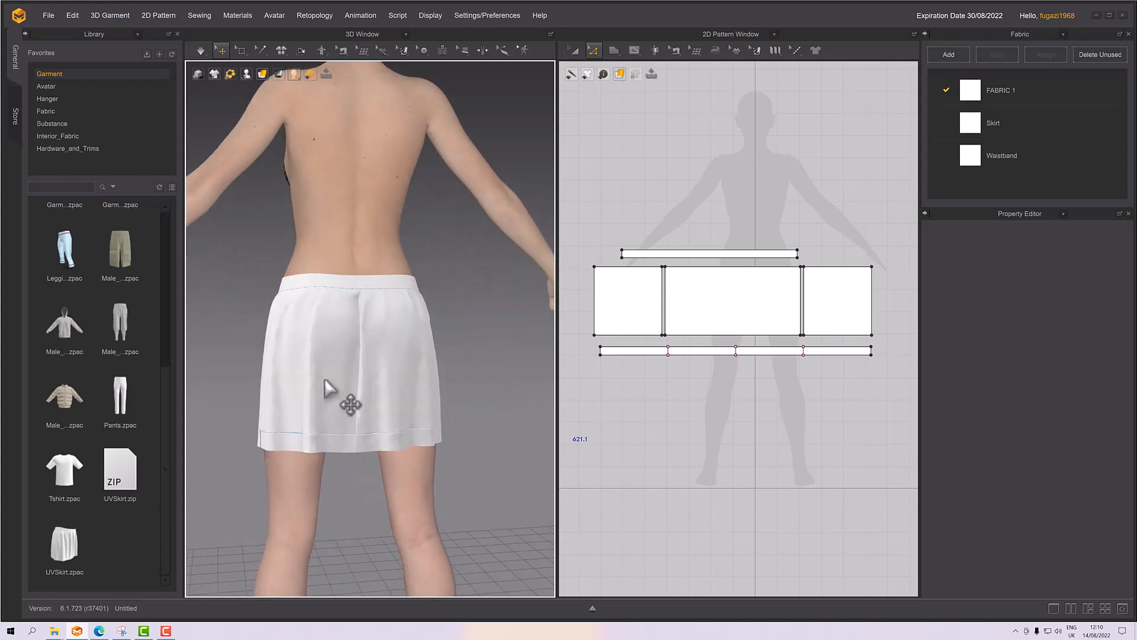
left_click(594, 302)
left_click(872, 301, "shift")
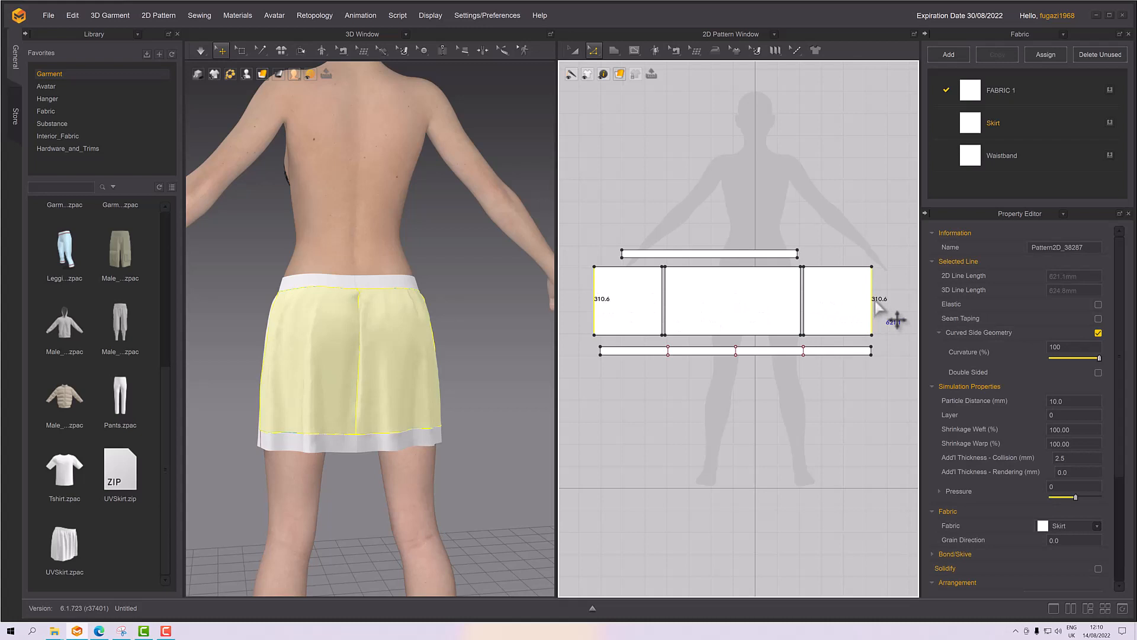
right_click(876, 300)
left_click(901, 390)
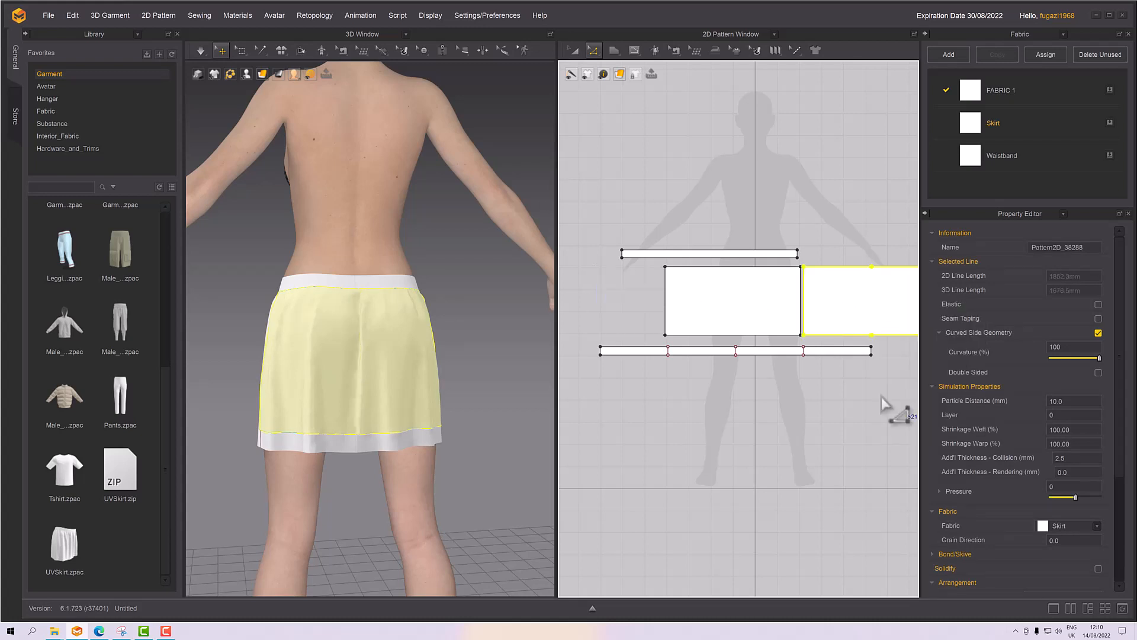
Step: Inspect the merged back panel and the skirt's side seam on the avatar
right_click_drag(429, 422, 483, 381)
left_click(471, 362)
left_click(393, 386)
scroll(675, 381, "down", 2)
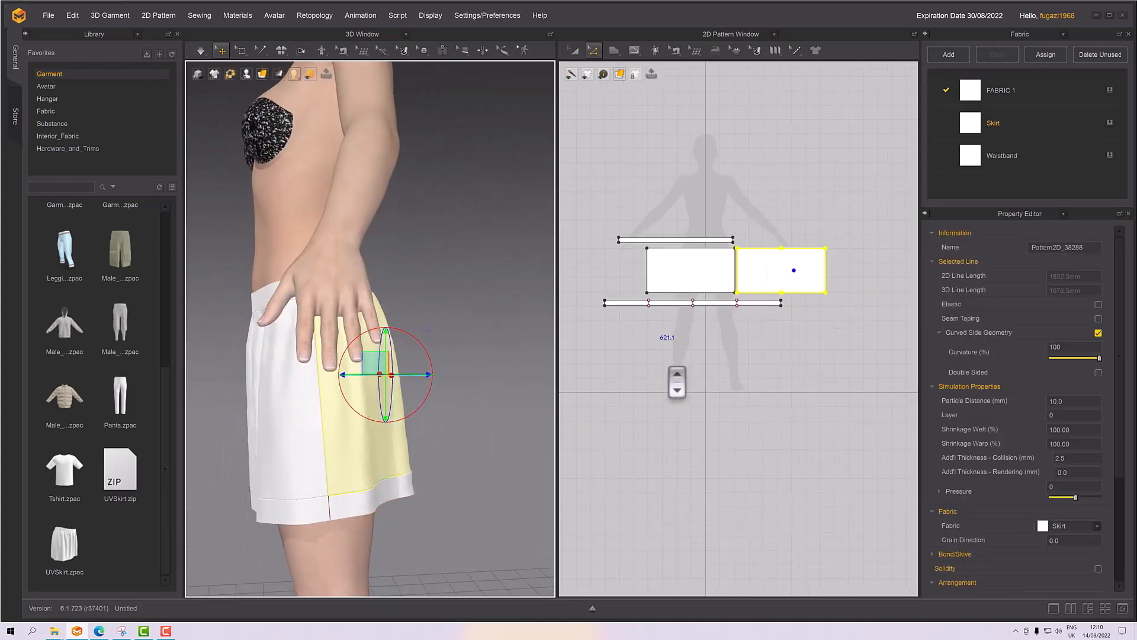
Step: Delete the middle internal line of the skirt's hem band pattern
scroll(726, 368, "up", 5)
right_click_drag(726, 368, 634, 192)
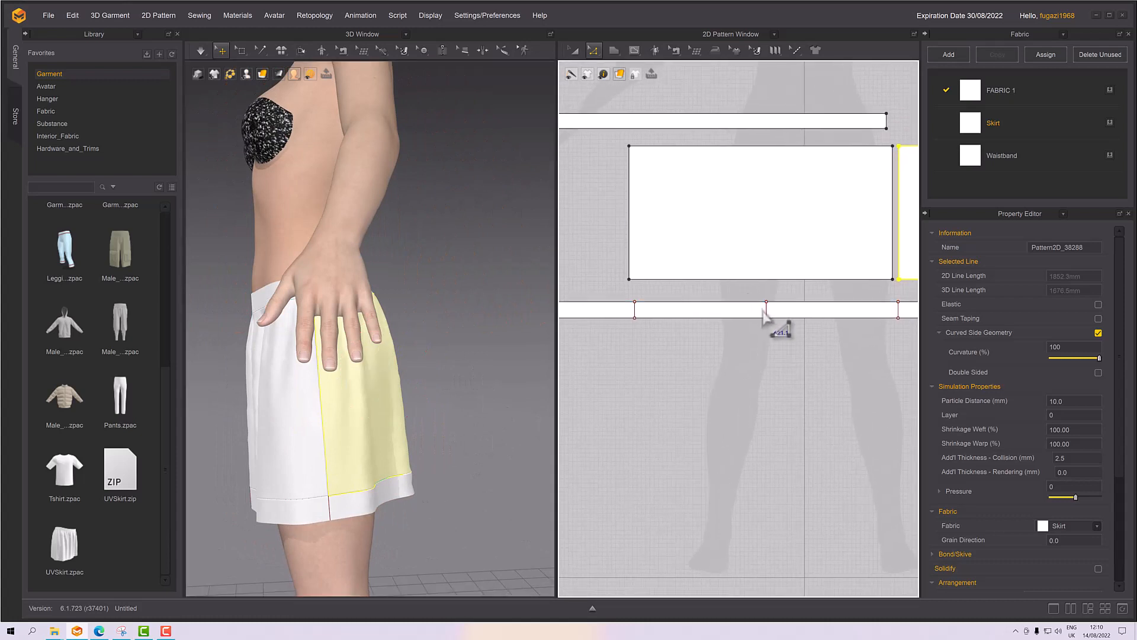
left_click(765, 311)
key("Delete")
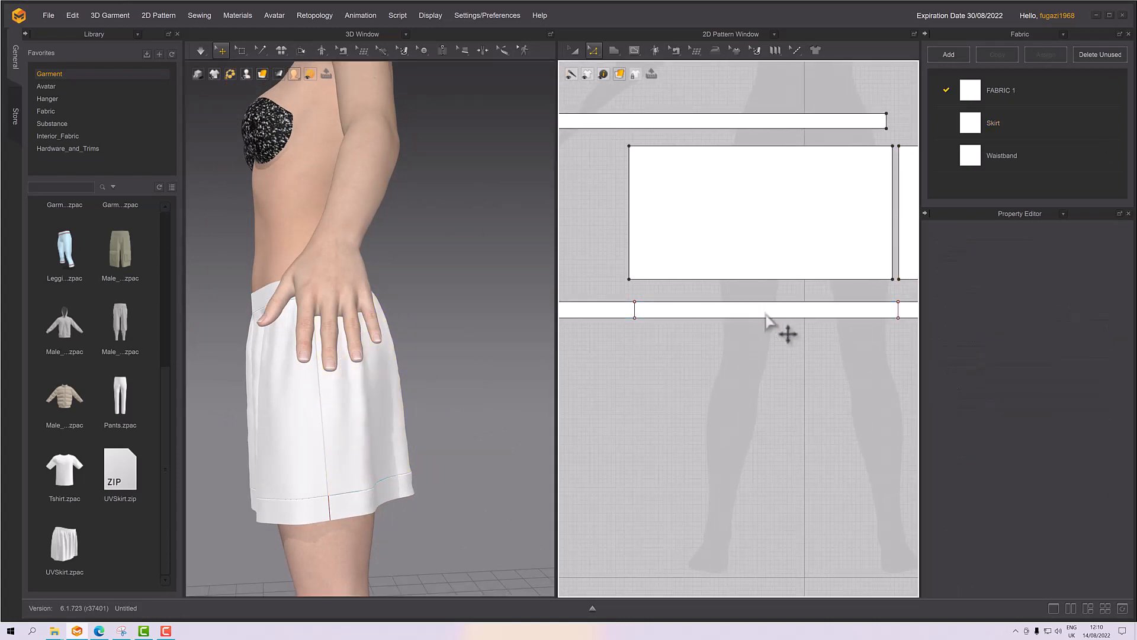
Step: Split the hem band along its two remaining internal lines with Cut & Sew
left_click(635, 311)
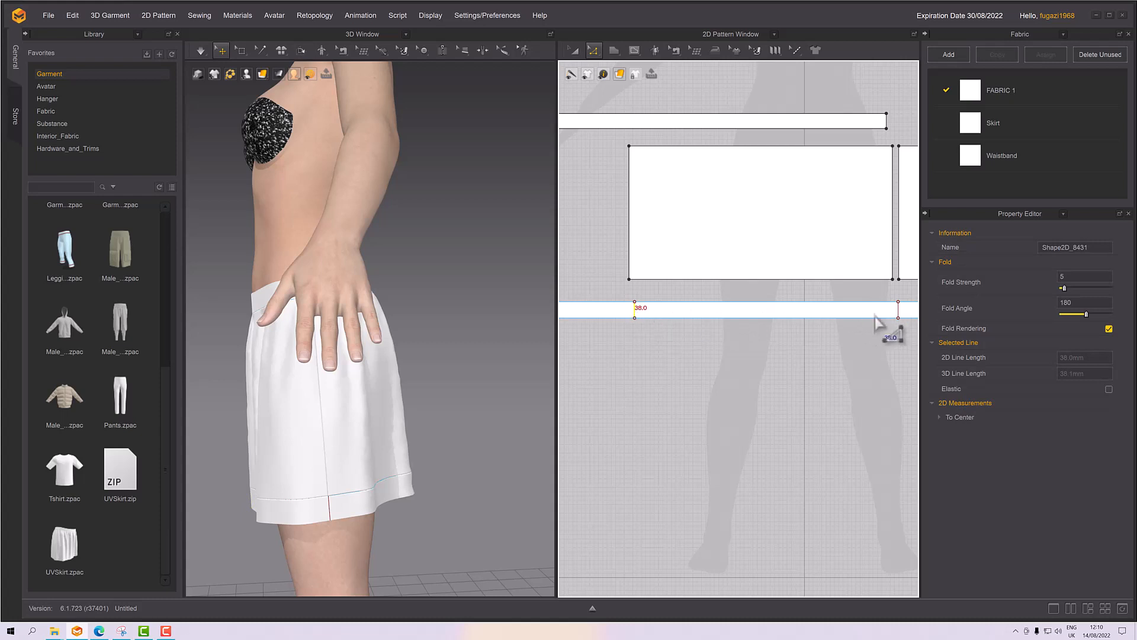
left_click(899, 310, "shift")
right_click(901, 313)
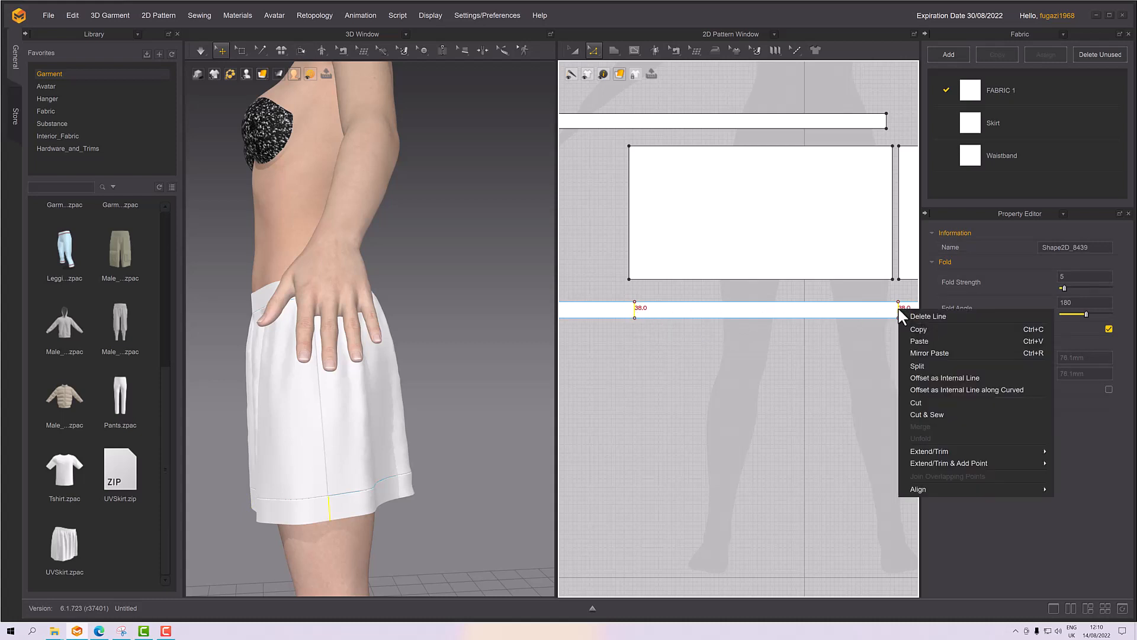
left_click(930, 407)
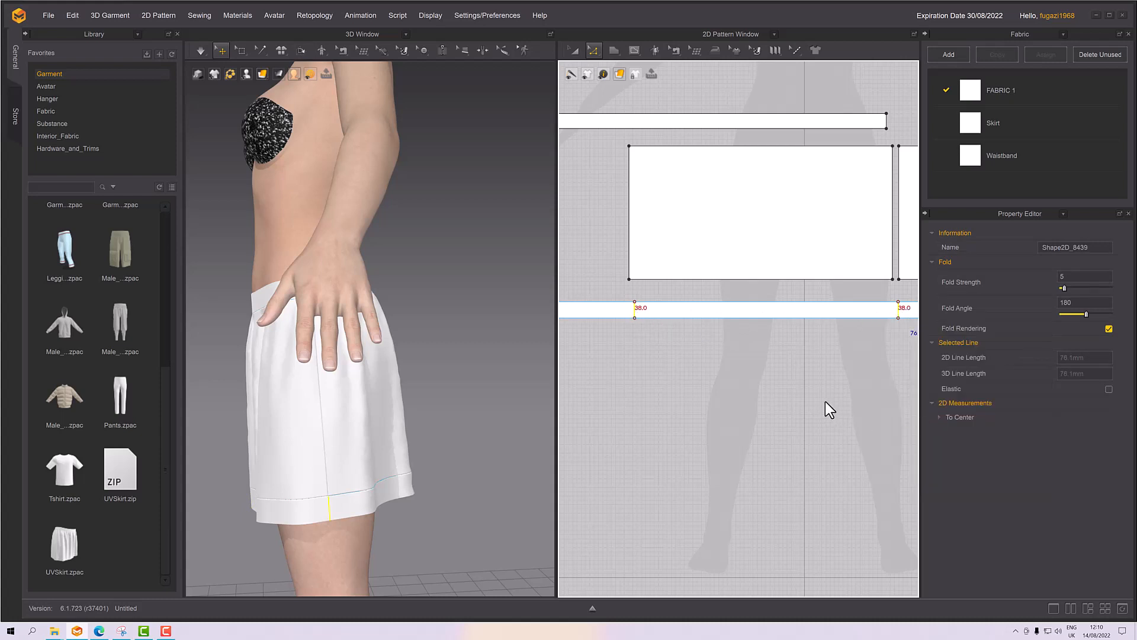
left_click(766, 405)
scroll(768, 414, "down", 4)
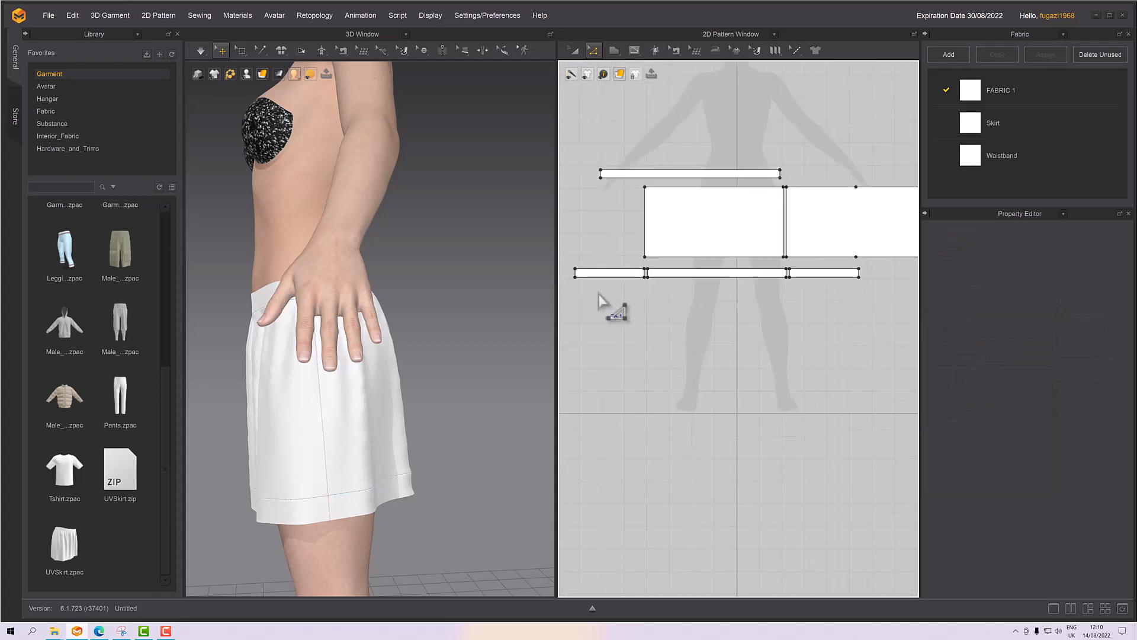
Step: Merge the two outer hem band pieces along their end edges into a single back hem band and check it on the avatar
scroll(589, 296, "down", 1)
scroll(580, 314, "up", 3)
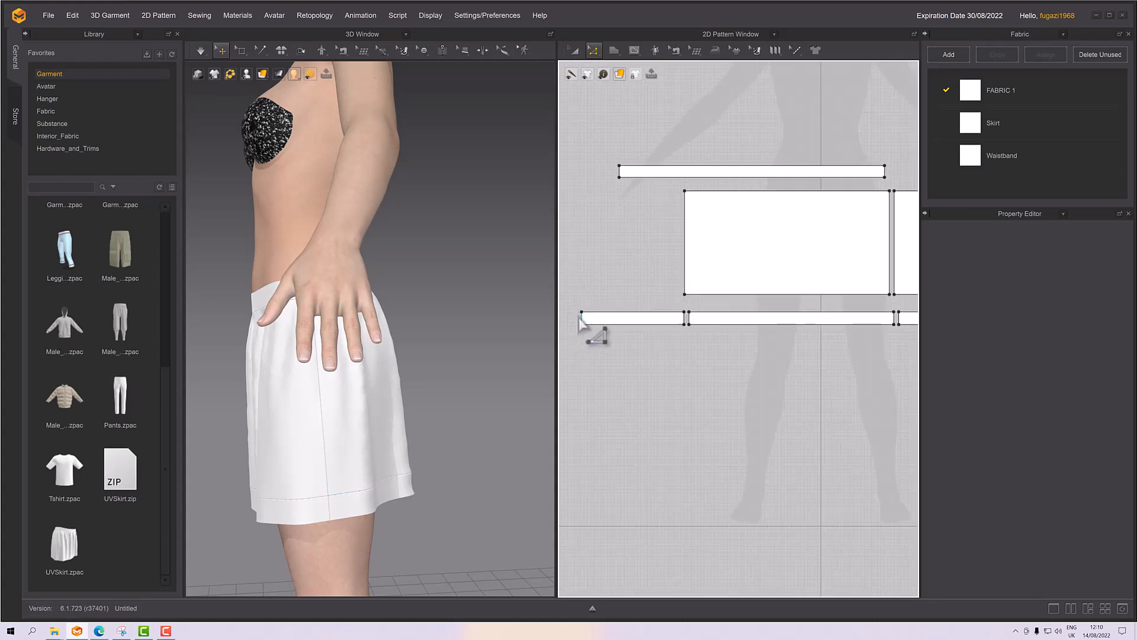
left_click(581, 317)
middle_click_drag(700, 393, 456, 397)
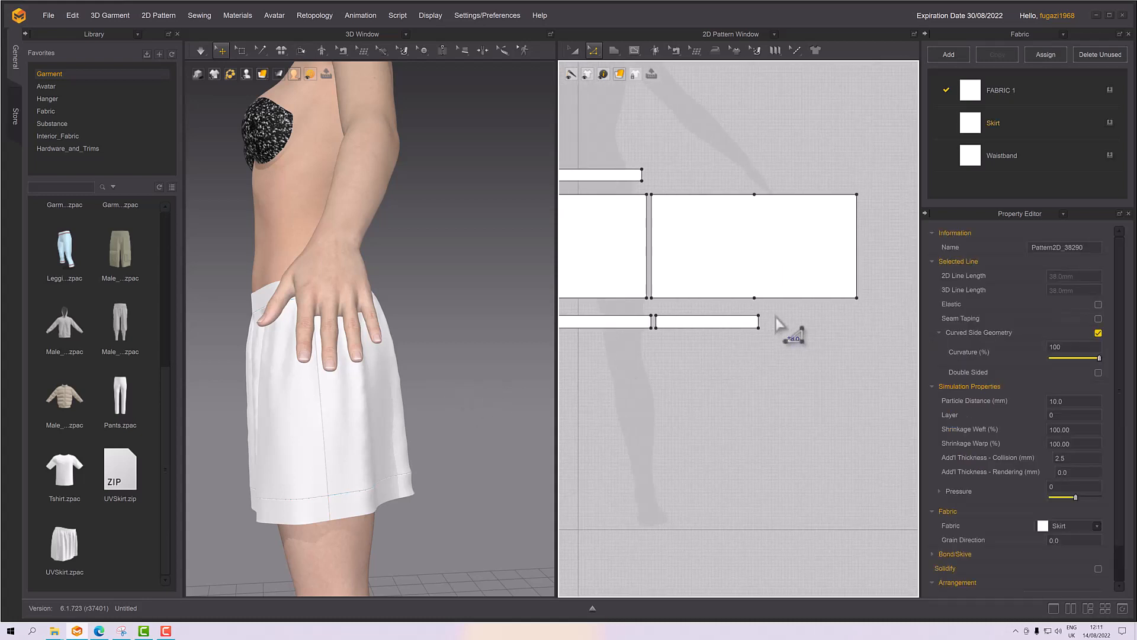
left_click(760, 323)
right_click(760, 323)
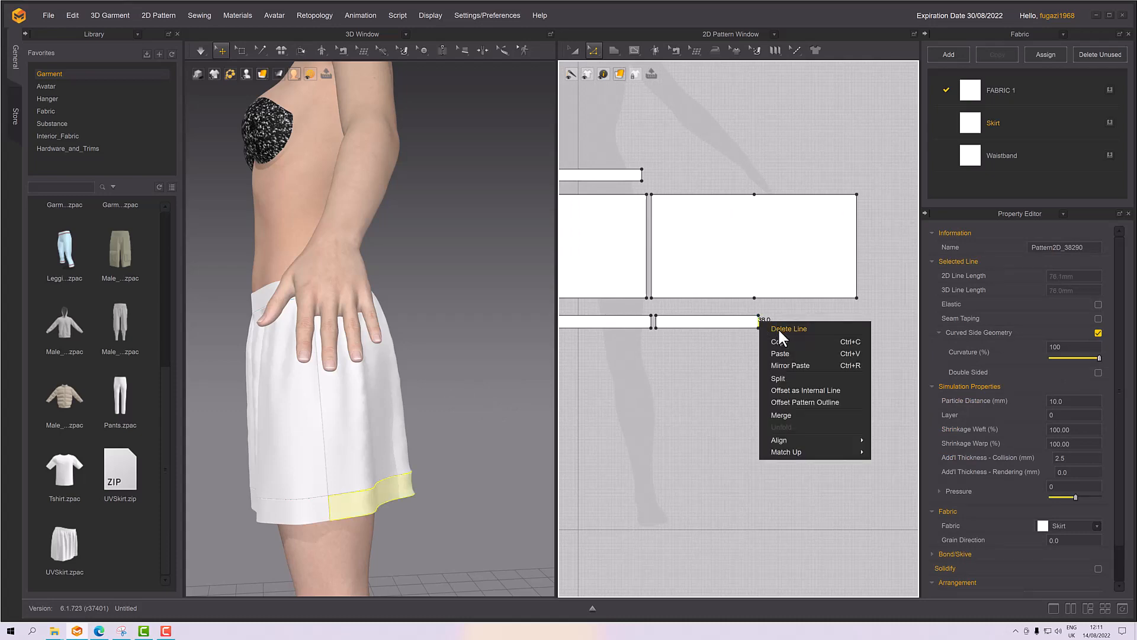
left_click(784, 408)
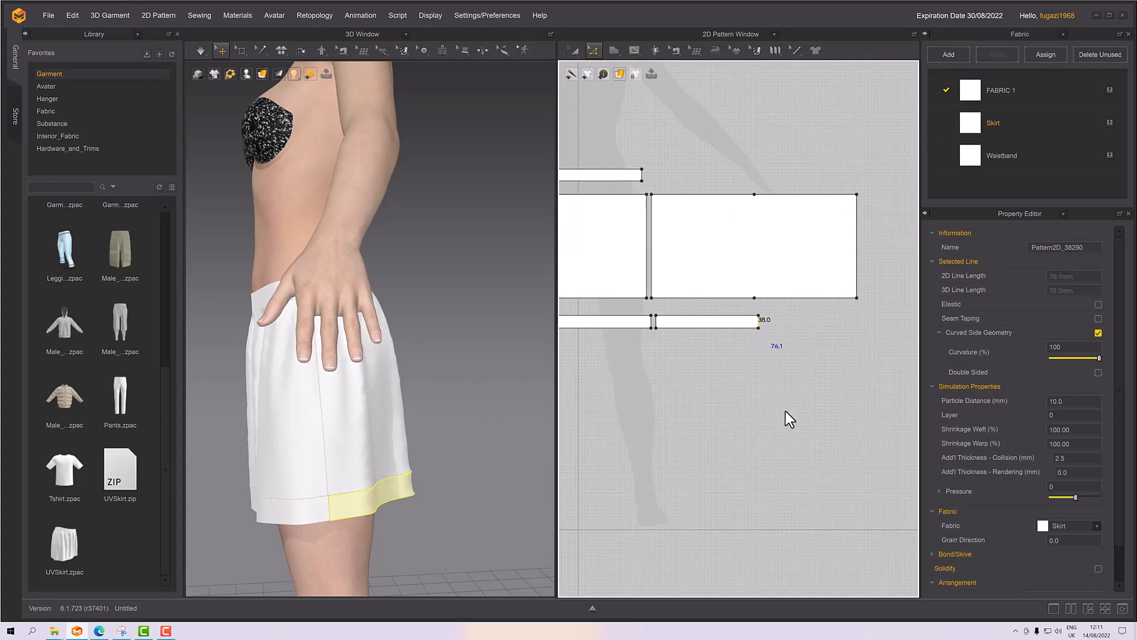
right_click_drag(450, 468, 384, 458)
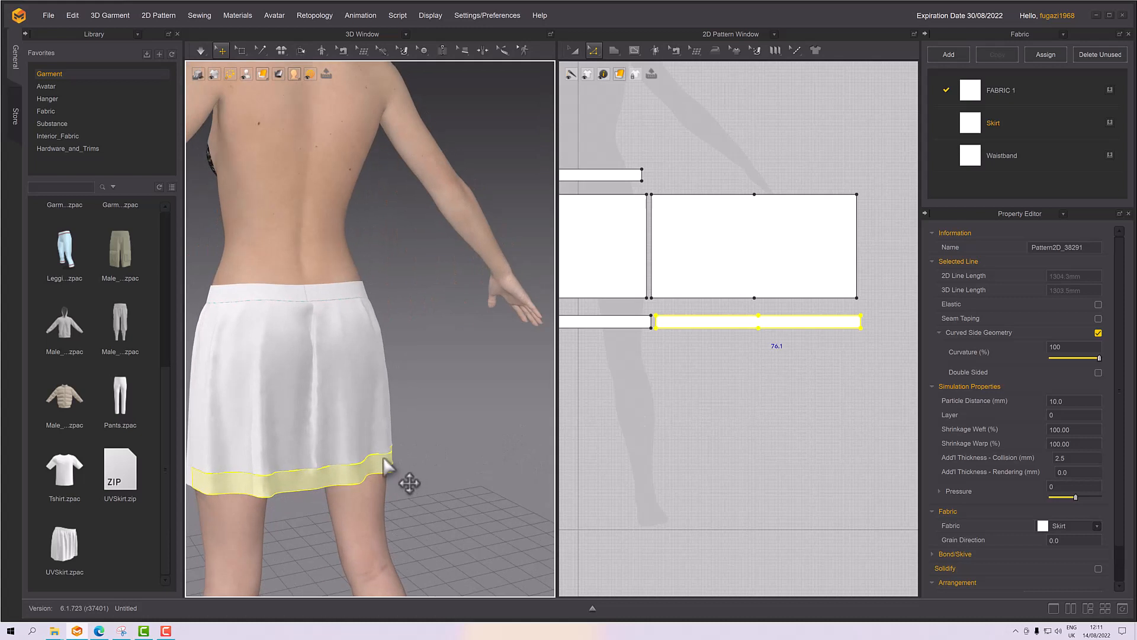
left_click(307, 422)
left_click(314, 475)
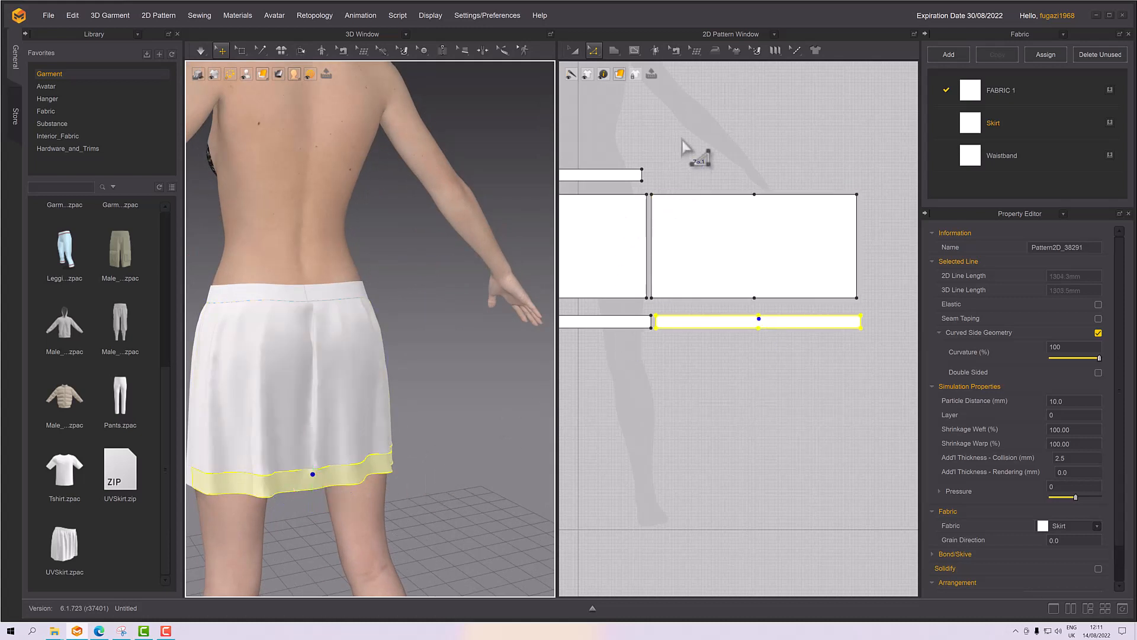
Step: Switch the 2D pattern view to the UV Editor and reset the UVs to the 2D arrangement
left_click(731, 34)
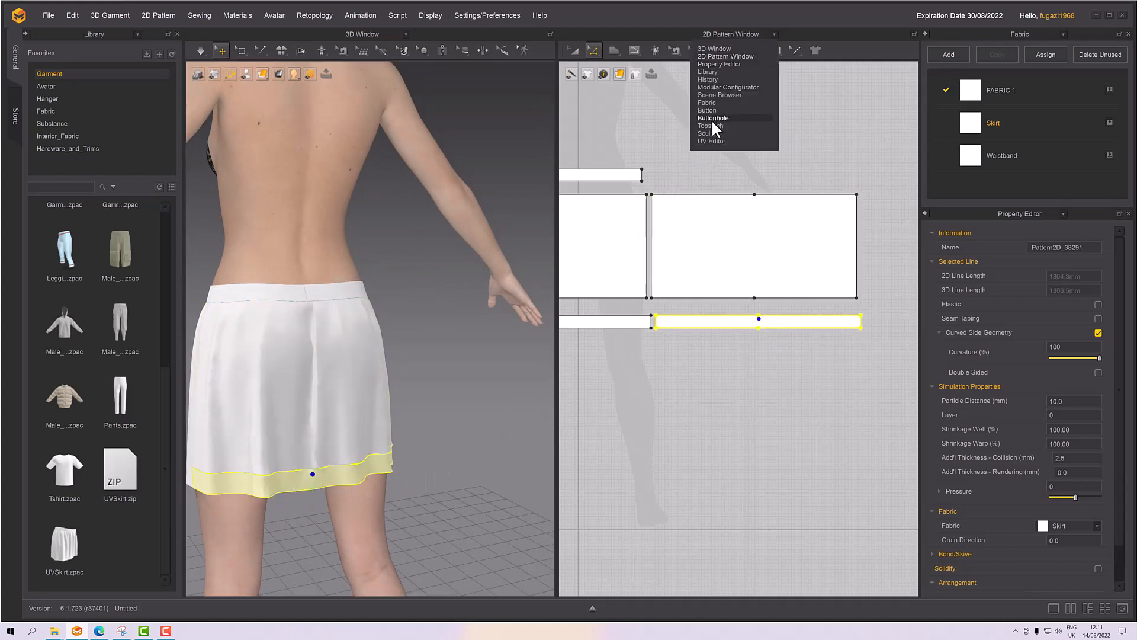
left_click(713, 141)
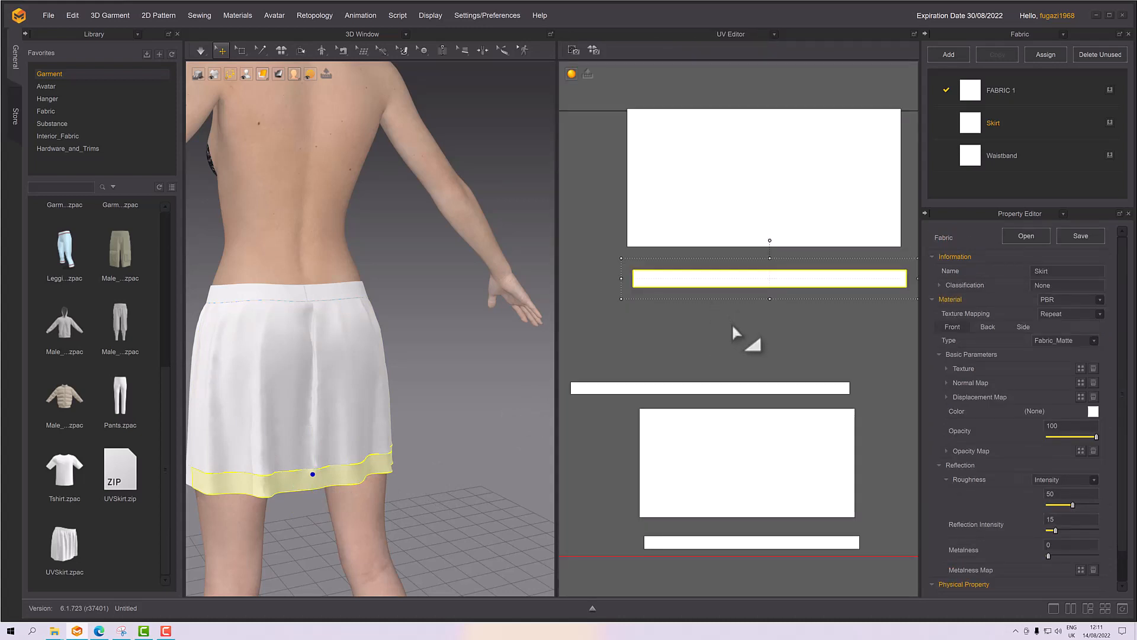
left_click(734, 325)
middle_click_drag(733, 326, 773, 375)
scroll(770, 327, "down", 5)
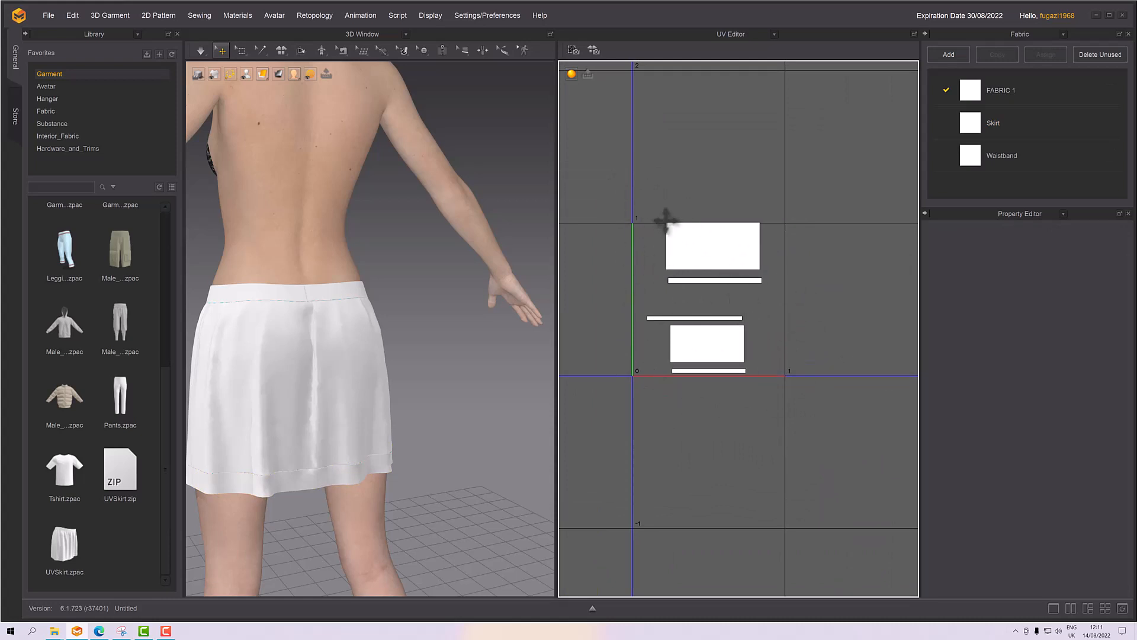
right_click(685, 141)
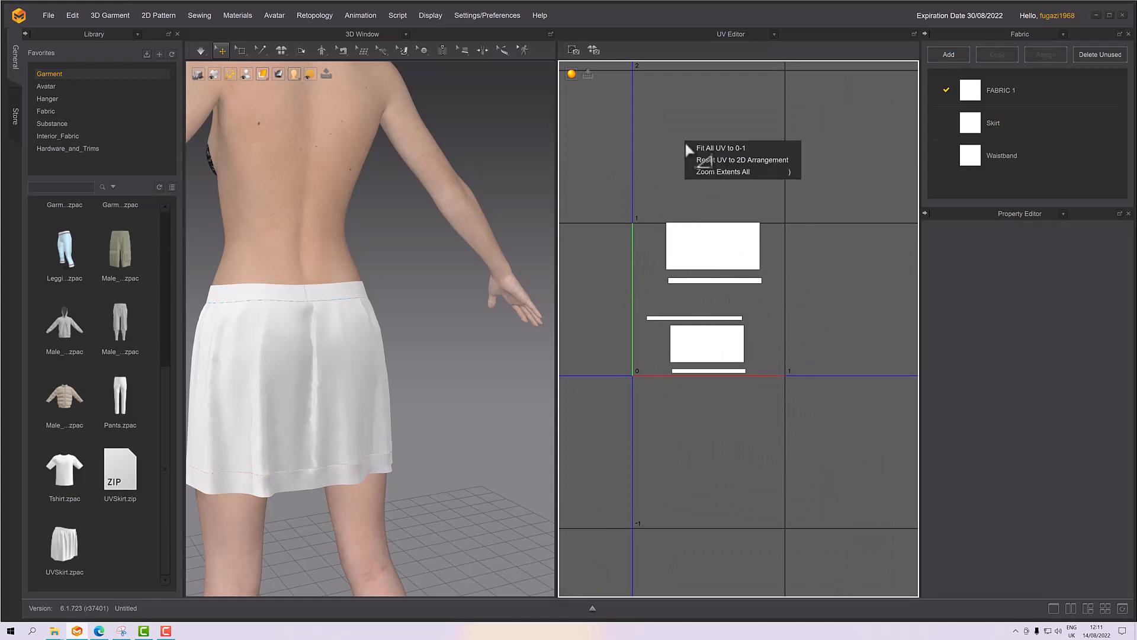
left_click(716, 160)
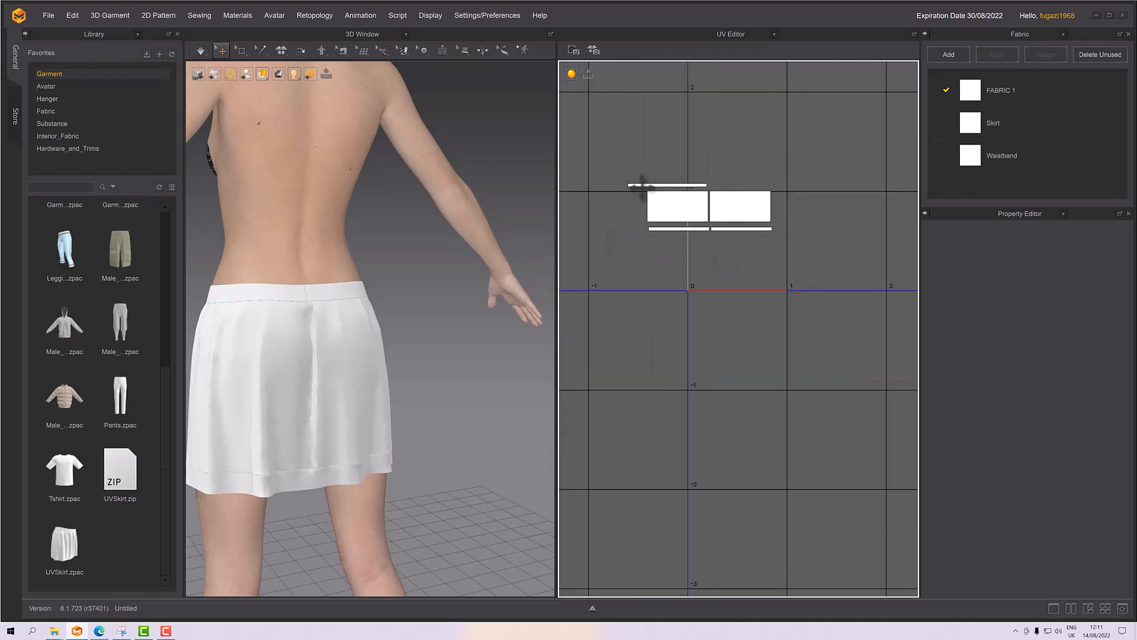
Step: Select all the skirt's UV pieces and fit them to the 0-1 space
left_click(644, 185)
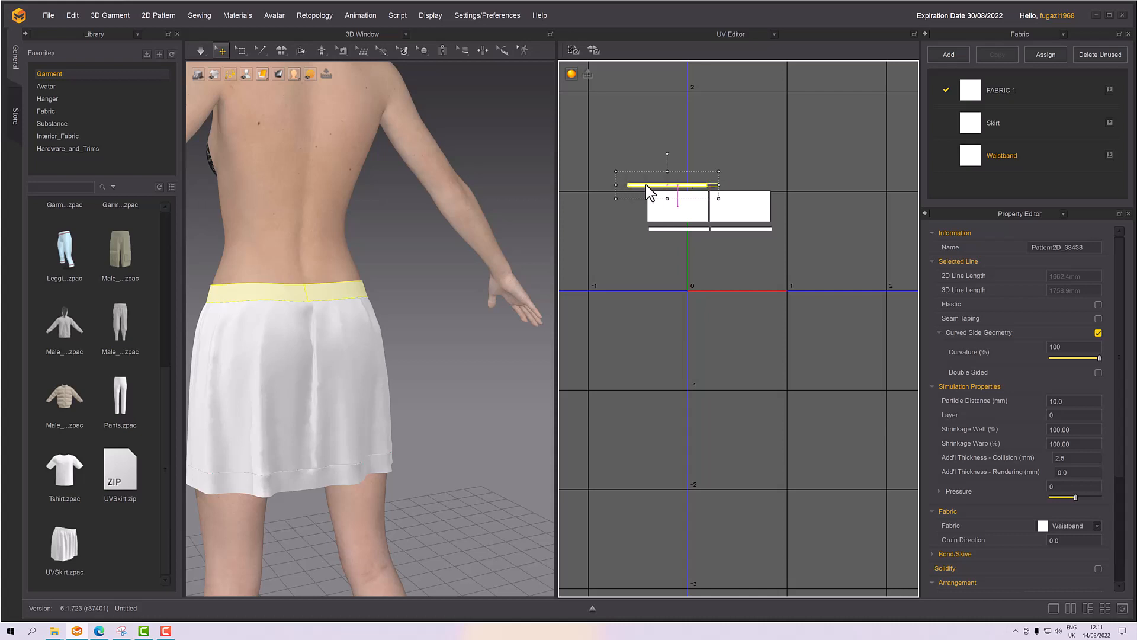
left_click_drag(645, 185, 796, 254)
right_click(725, 211)
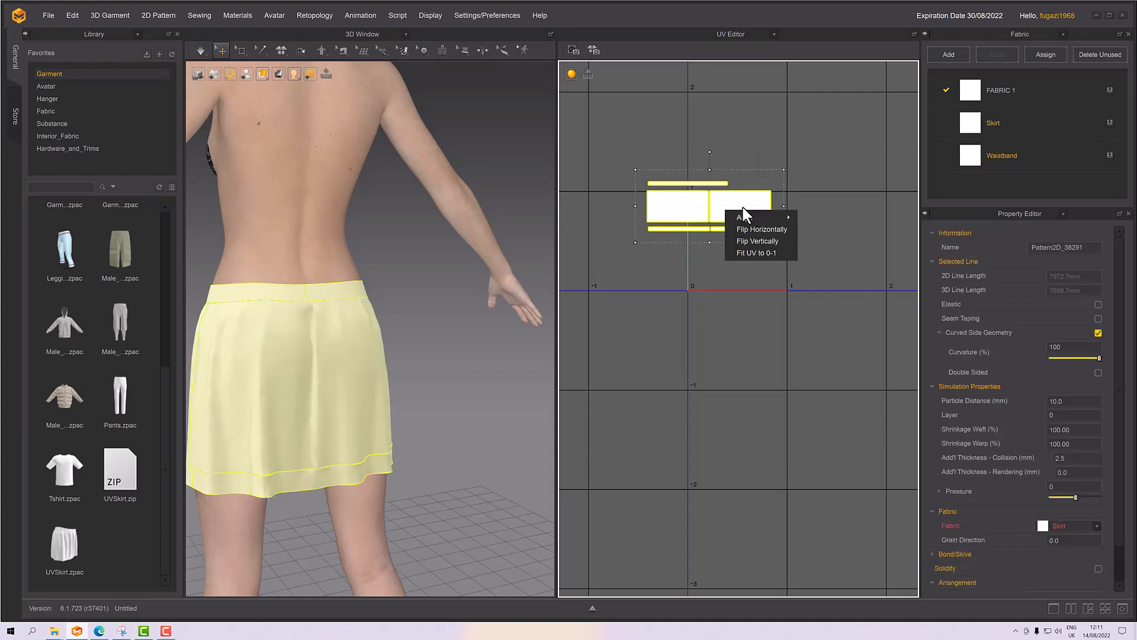
left_click(756, 253)
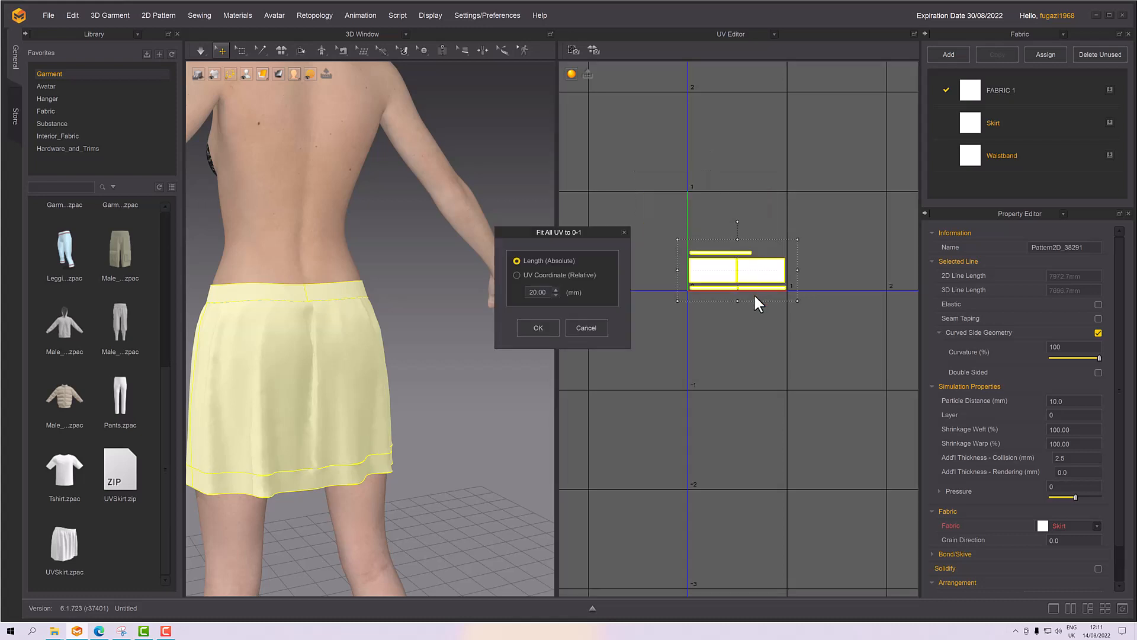
left_click(587, 324)
Step: Stack the back panel's UV piece above the waistband and place the back hem band's UV piece directly above it
scroll(736, 340, "up", 8)
left_click(707, 288)
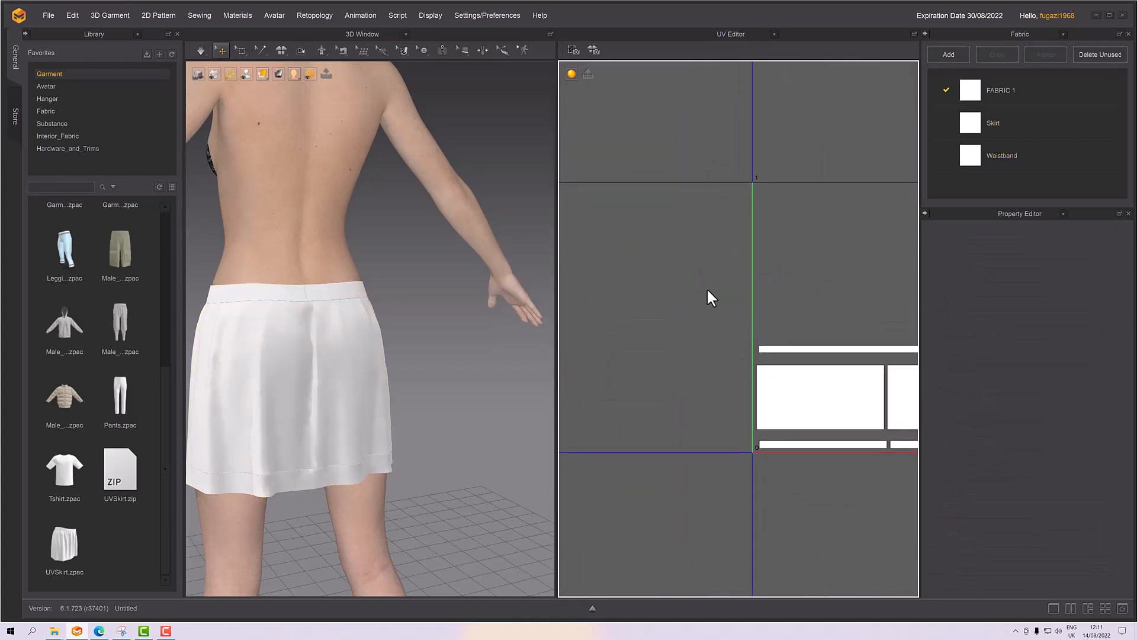
middle_click_drag(848, 376, 679, 255)
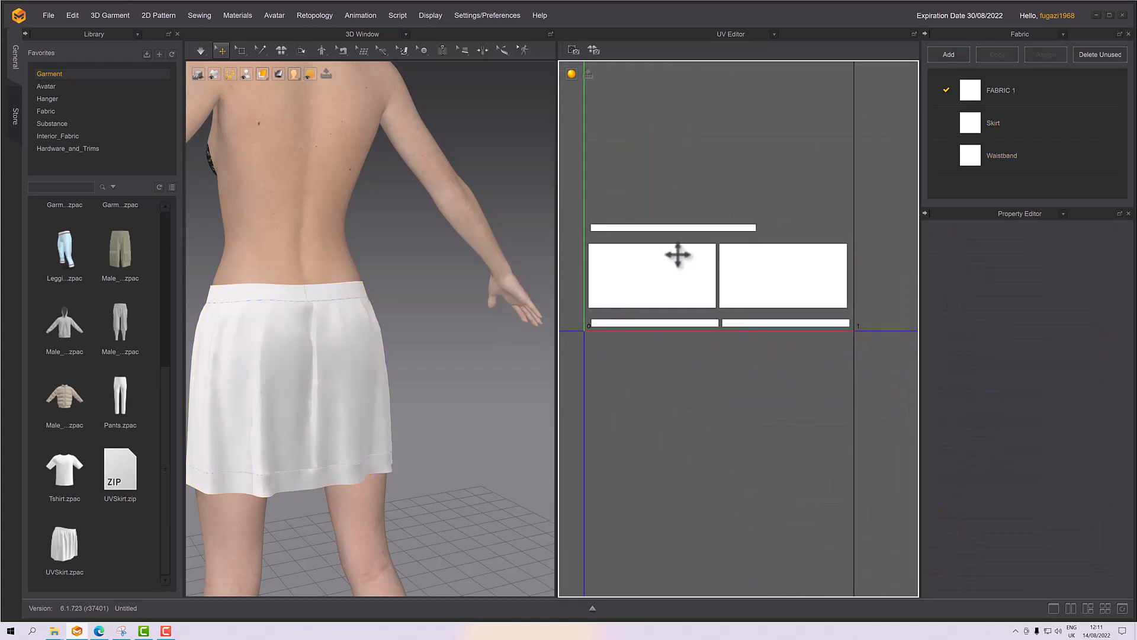
left_click(773, 278)
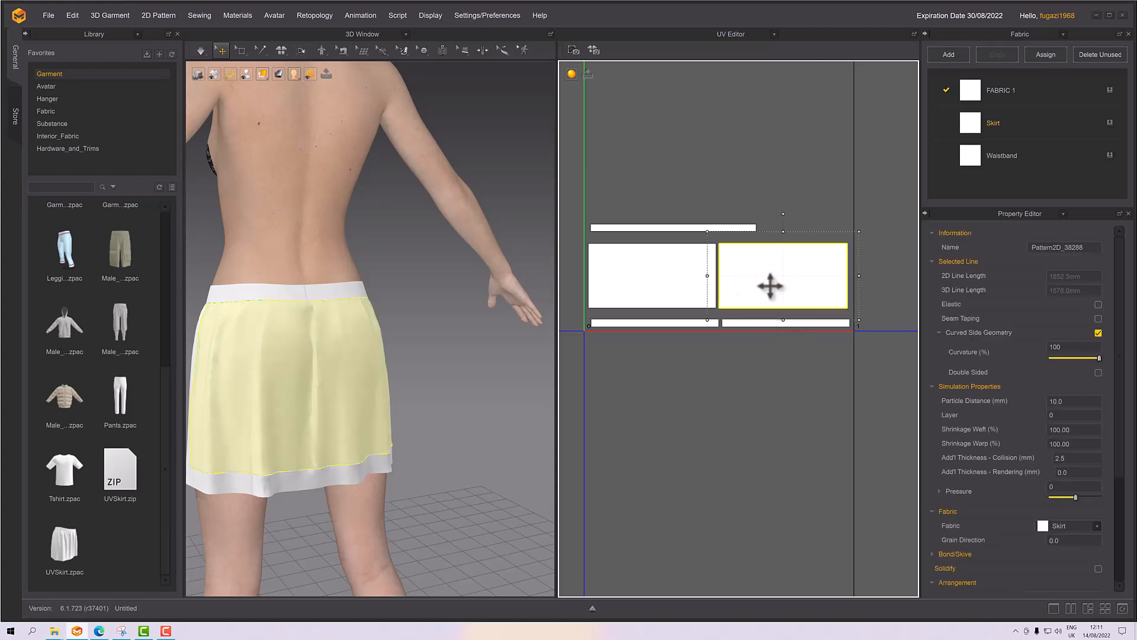
left_click_drag(770, 286, 652, 199)
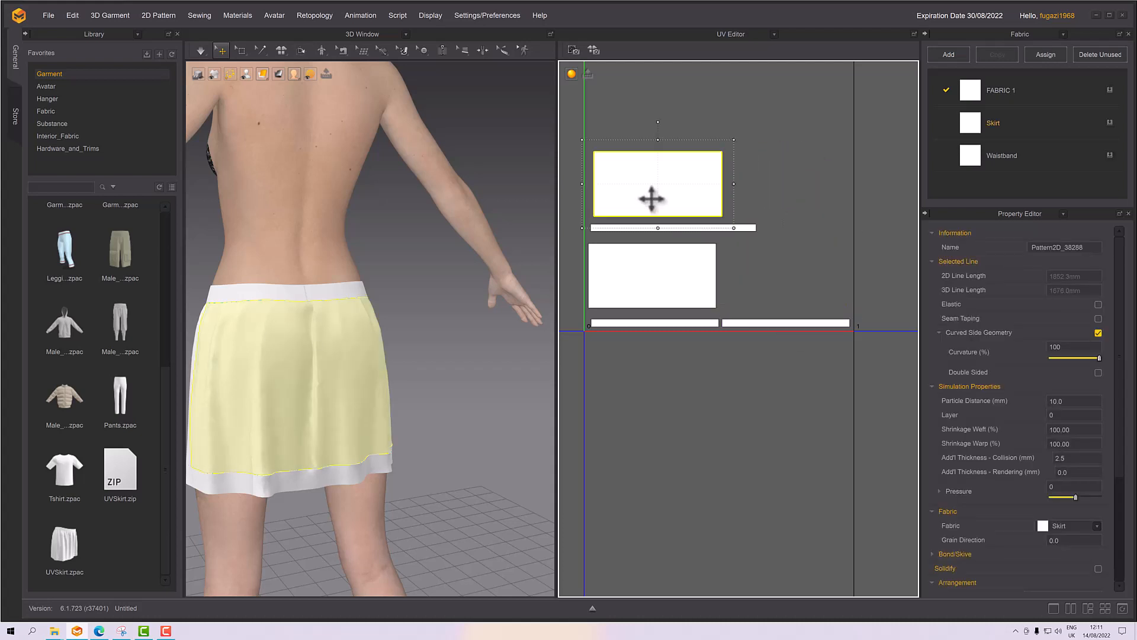
left_click(766, 323)
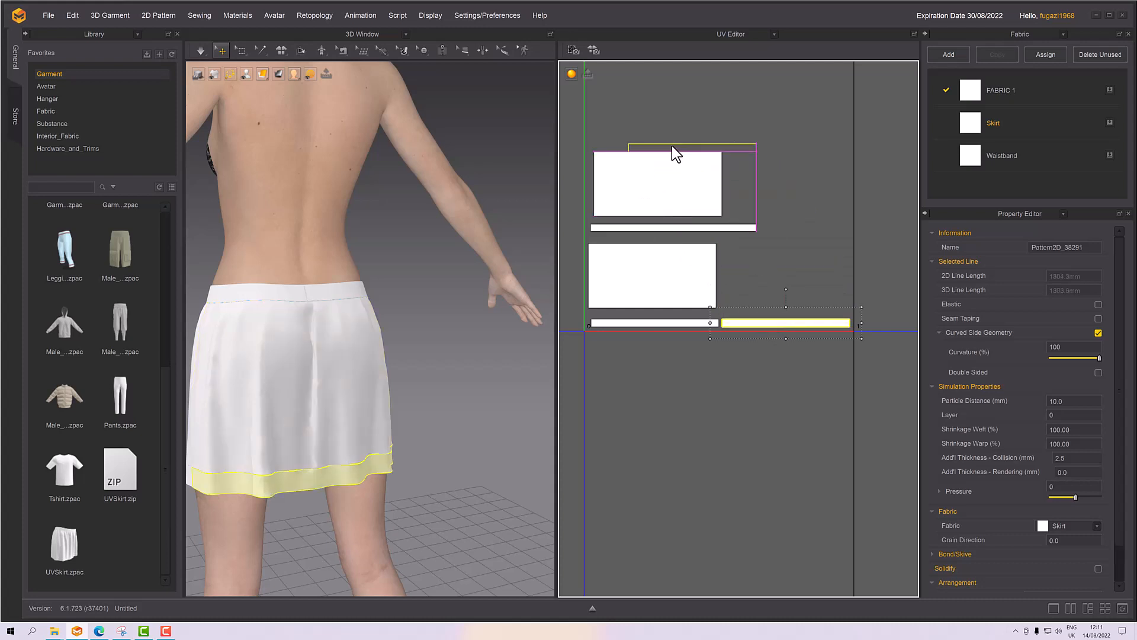
left_click_drag(672, 144, 763, 297)
Step: Fit all the stacked UV pieces to 0-1 using Length (Absolute) with 20 mm spacing
scroll(637, 246, "down", 1)
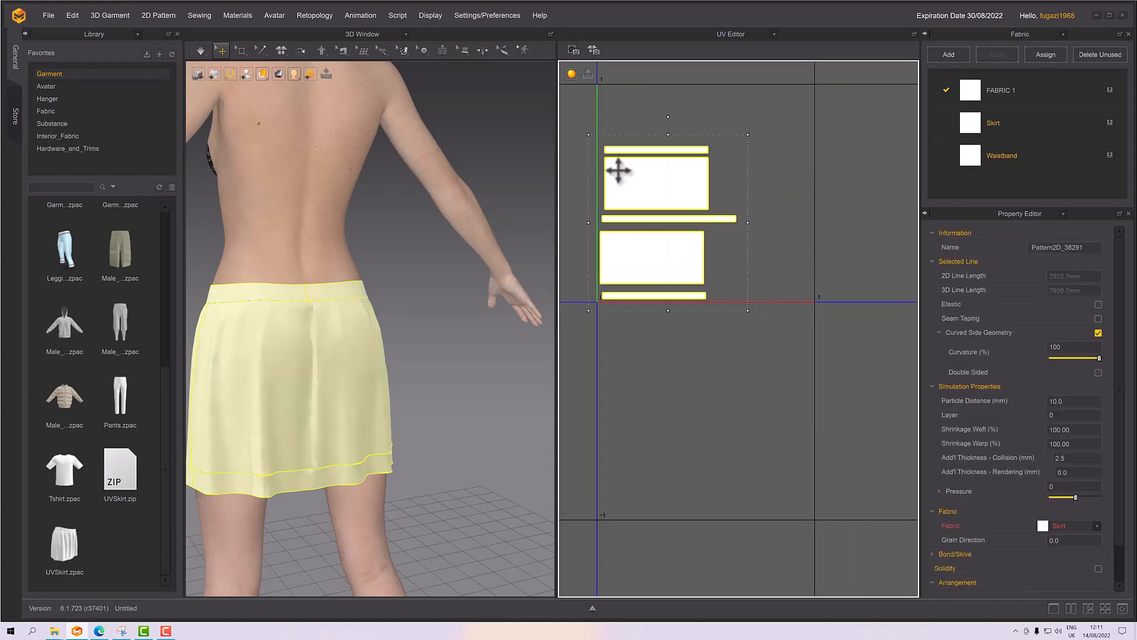
right_click(662, 183)
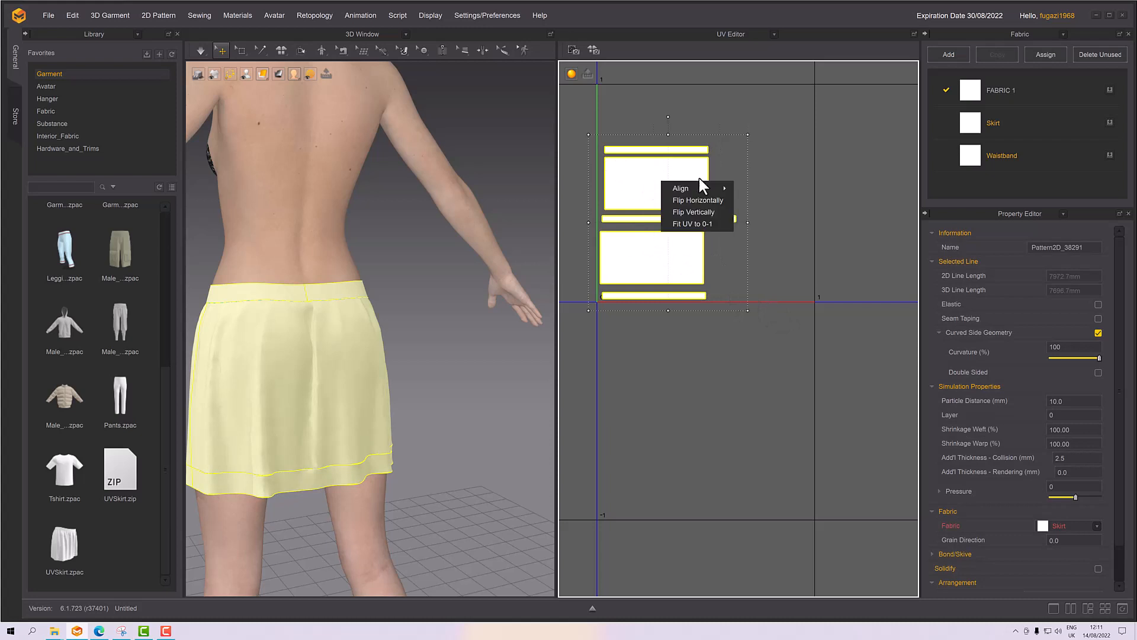
left_click(699, 223)
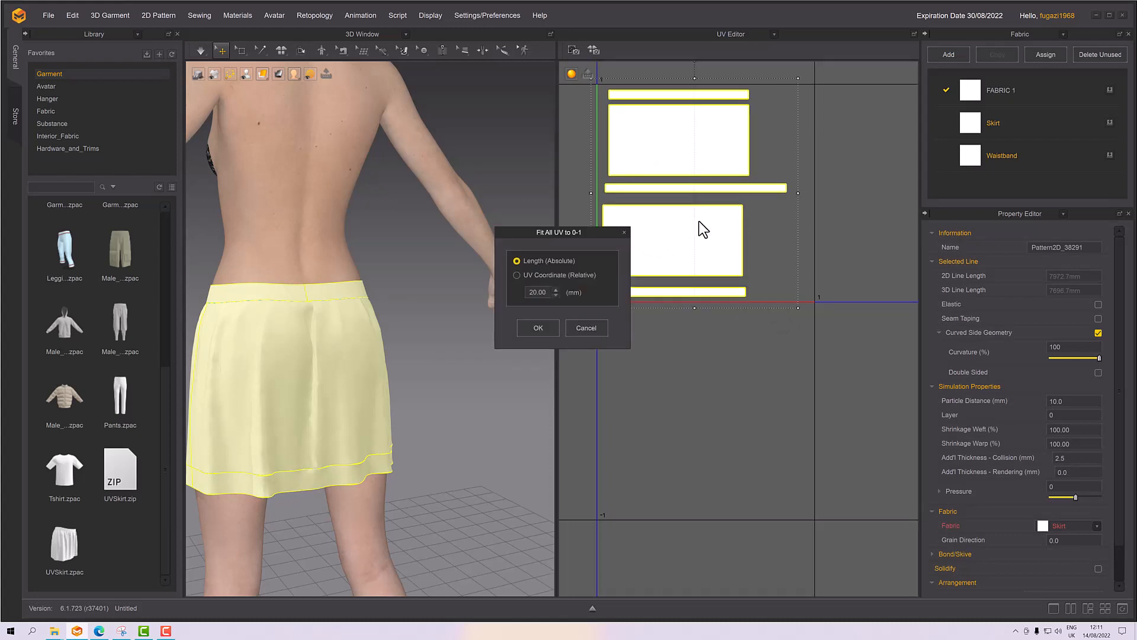
left_click(537, 329)
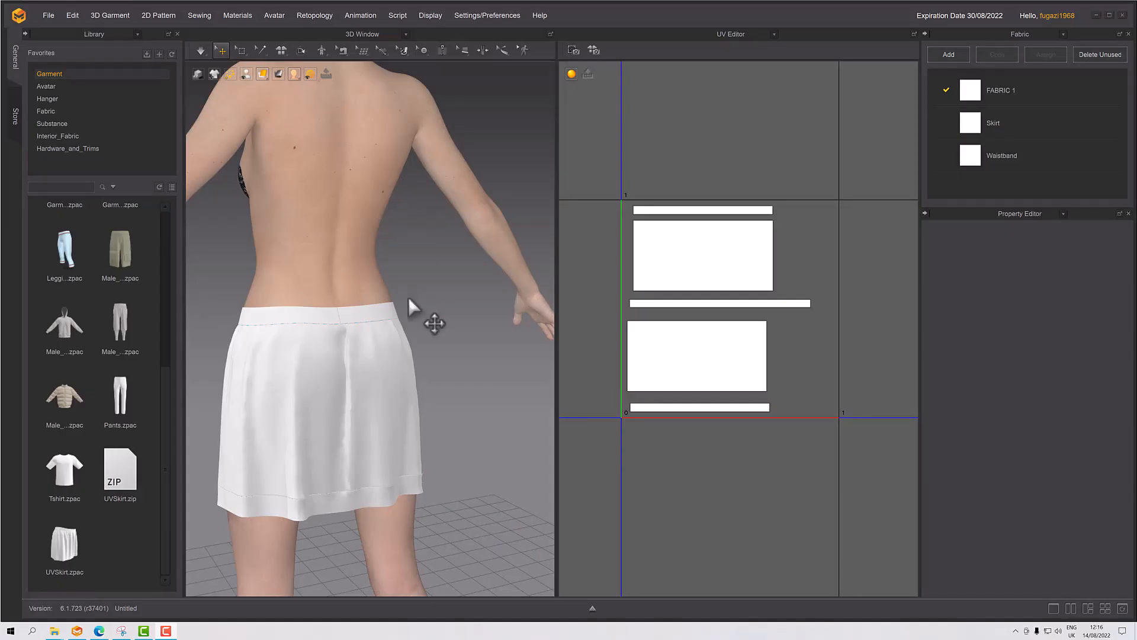
Step: Switch the layout to a single 3D window and frame the front of the skirt on the avatar
right_click_drag(405, 329, 457, 342)
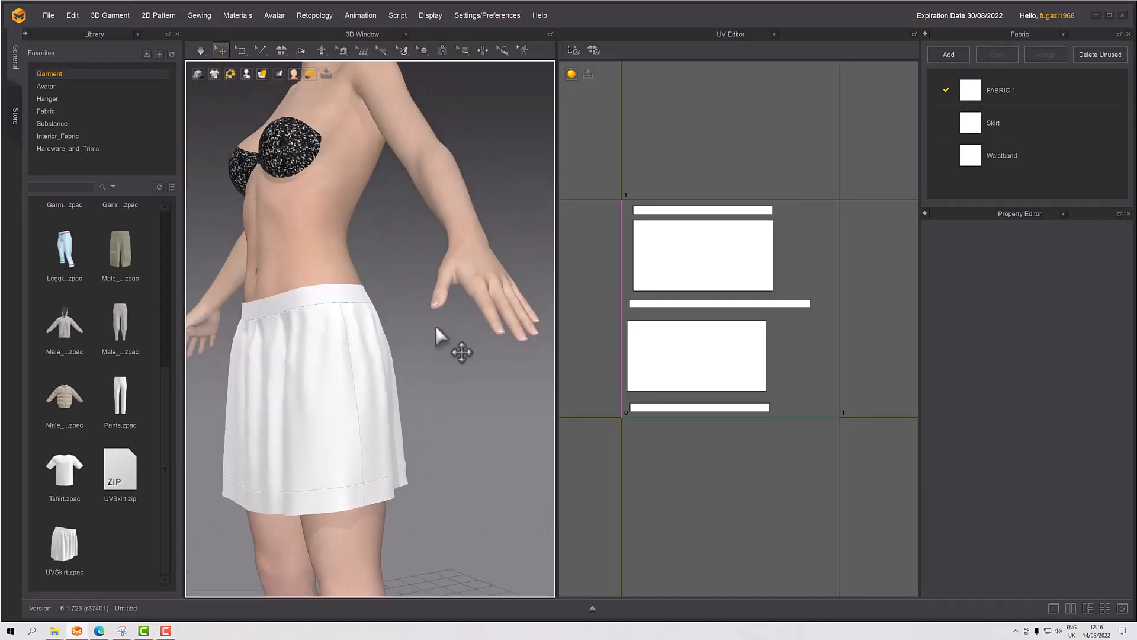
left_click(1054, 608)
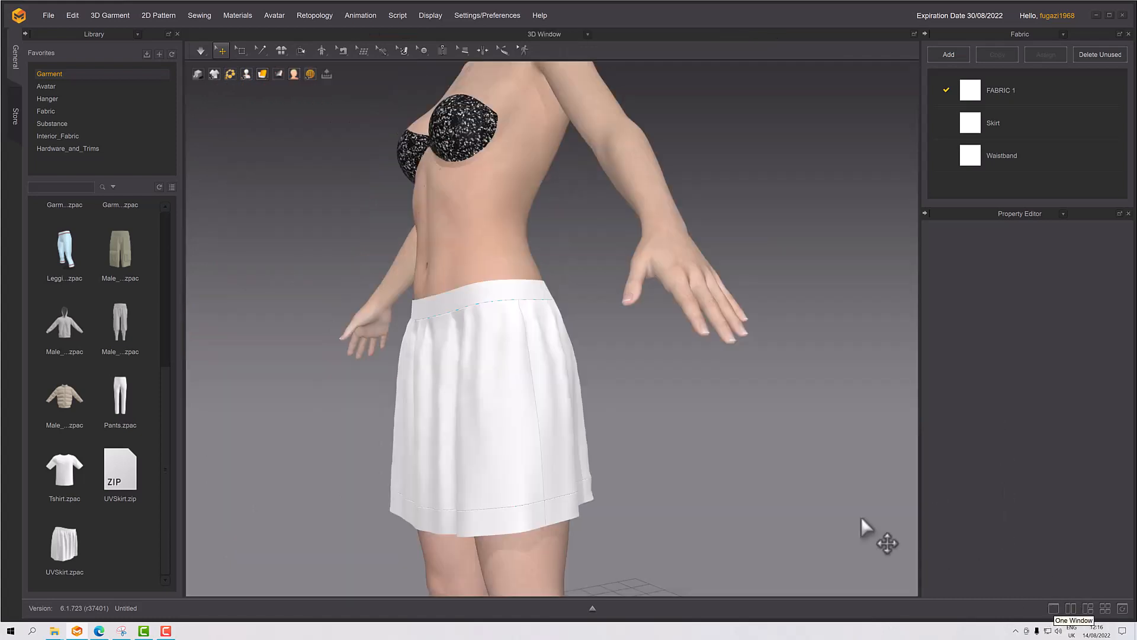
right_click_drag(673, 355, 599, 368)
scroll(589, 376, "up", 5)
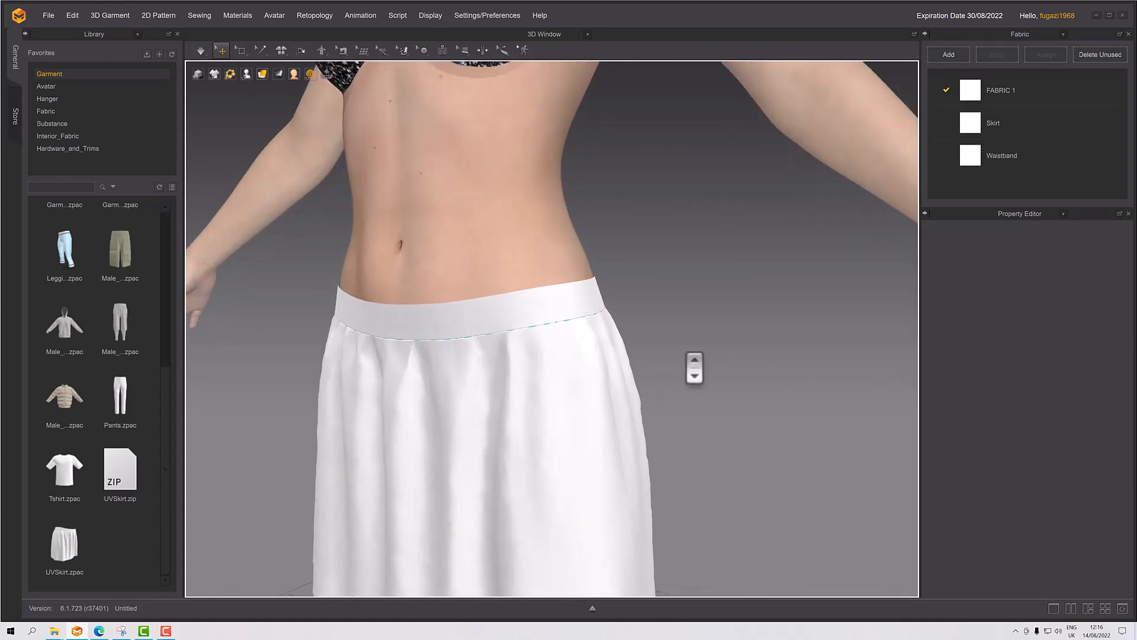
middle_click_drag(693, 368, 715, 243)
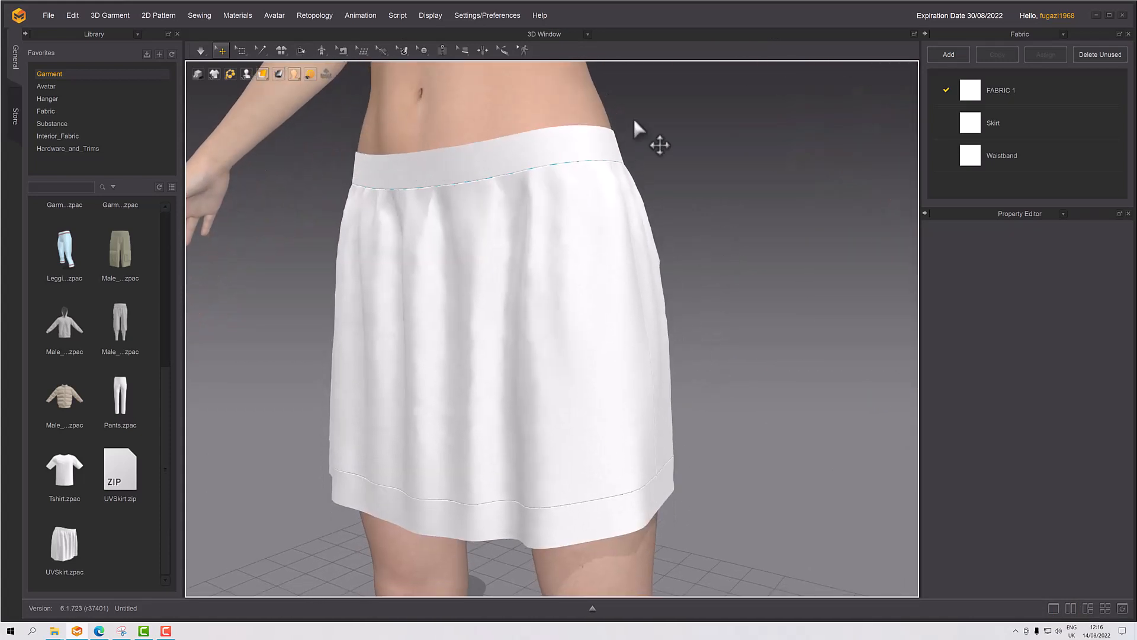
Step: Open the Substance materials folder in the library
left_click(68, 125)
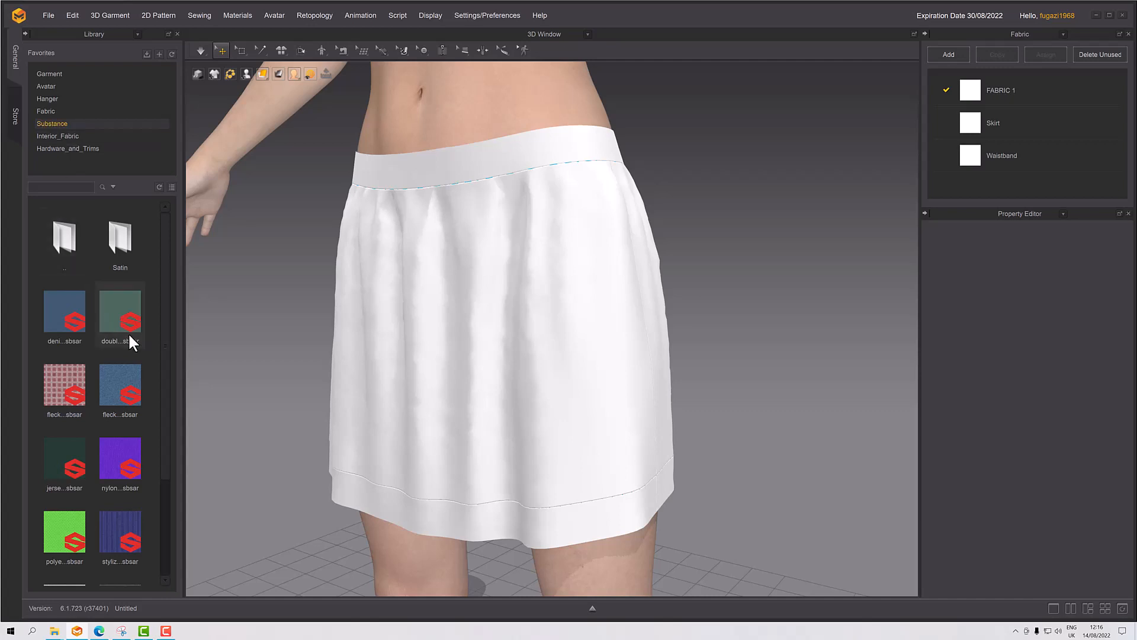
mouse_move(127, 332)
mouse_move(108, 311)
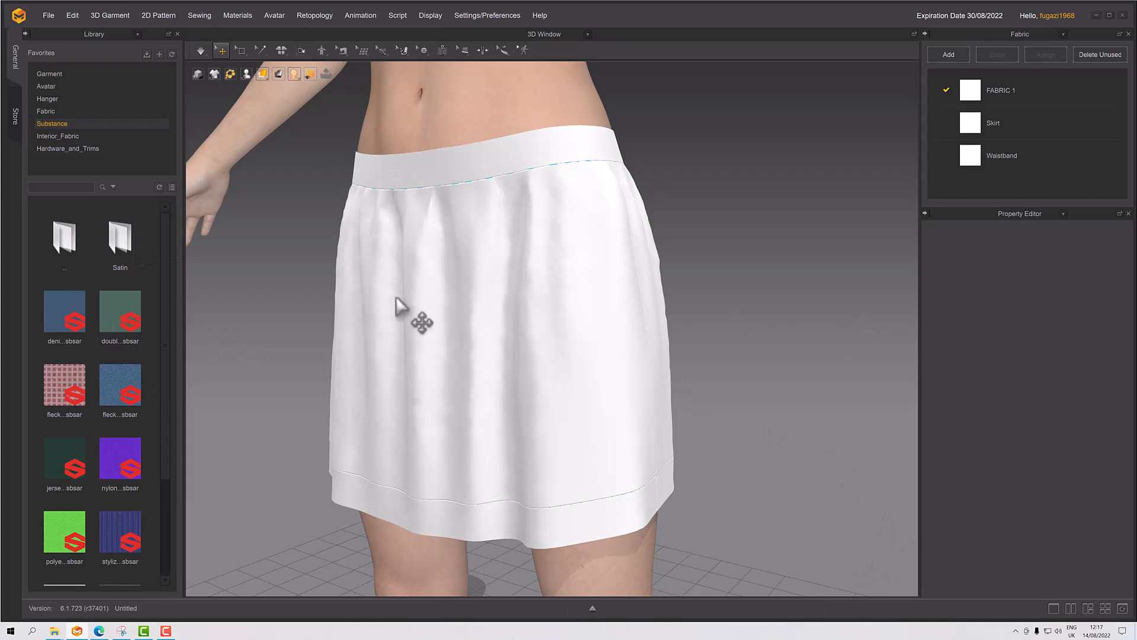
Step: Apply the Double Rib Stitch Substance material to the skirt panels and delete the unused fabrics
left_click_drag(127, 305, 510, 295)
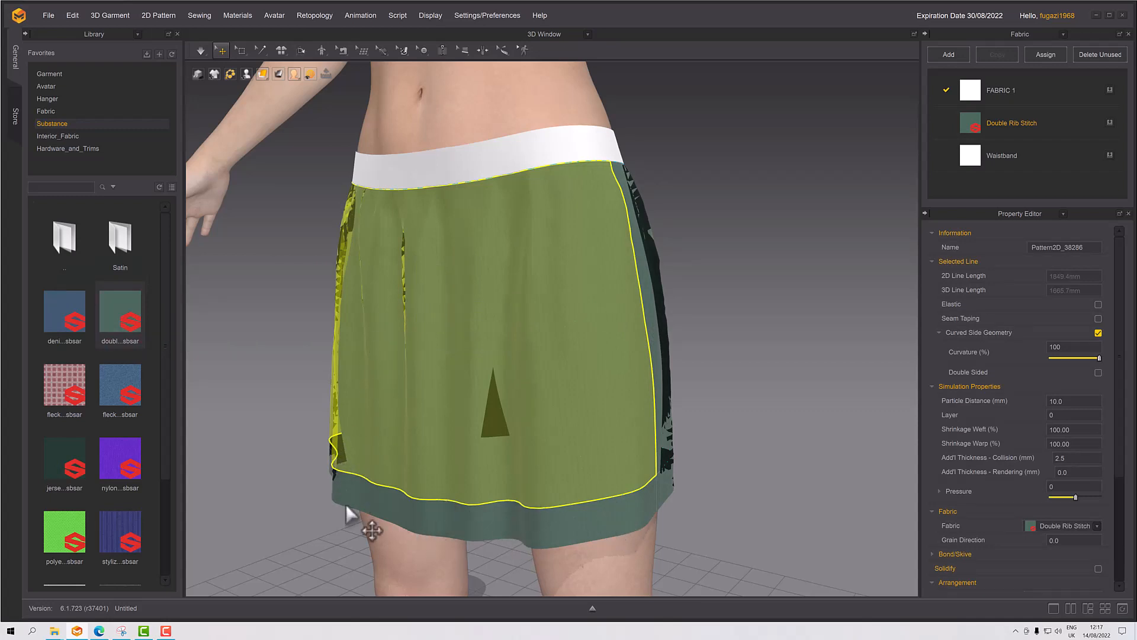
left_click(277, 275)
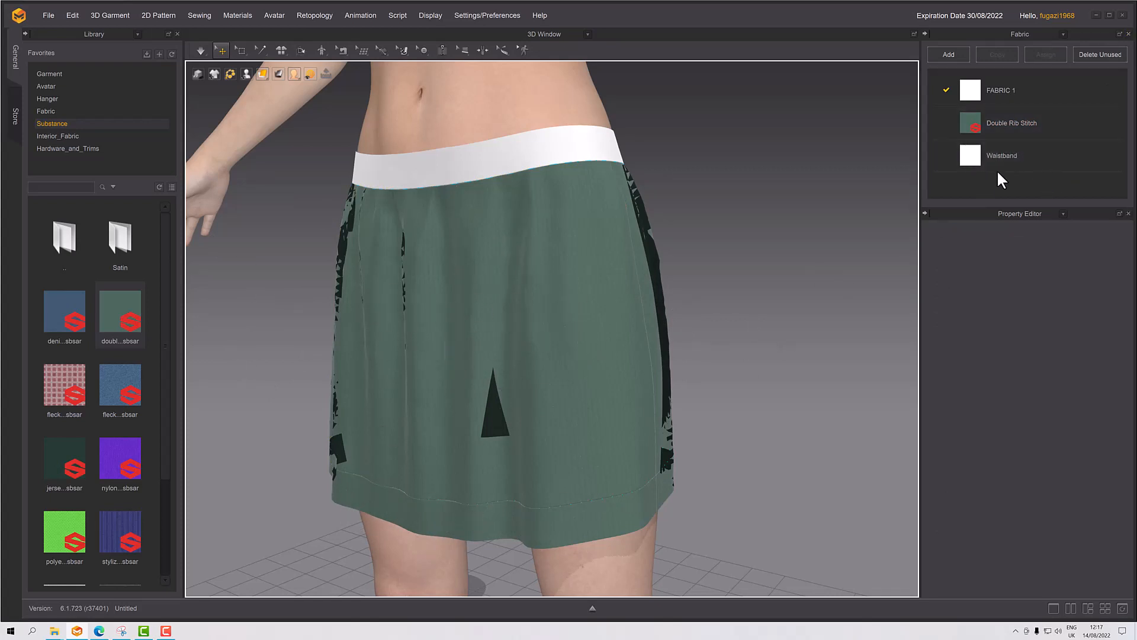
left_click(1101, 57)
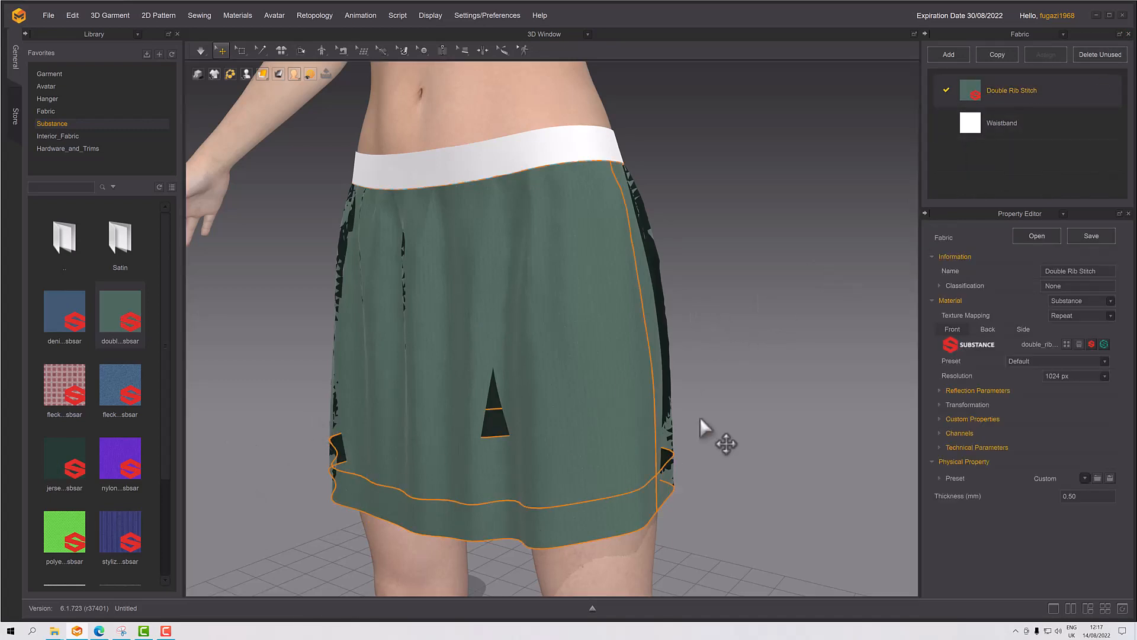
Step: Examine the skirt's front and its dark patches with the high-quality render switched on and off
right_click_drag(723, 443, 739, 393)
middle_click_drag(739, 393, 742, 386)
right_click_drag(746, 387, 787, 350)
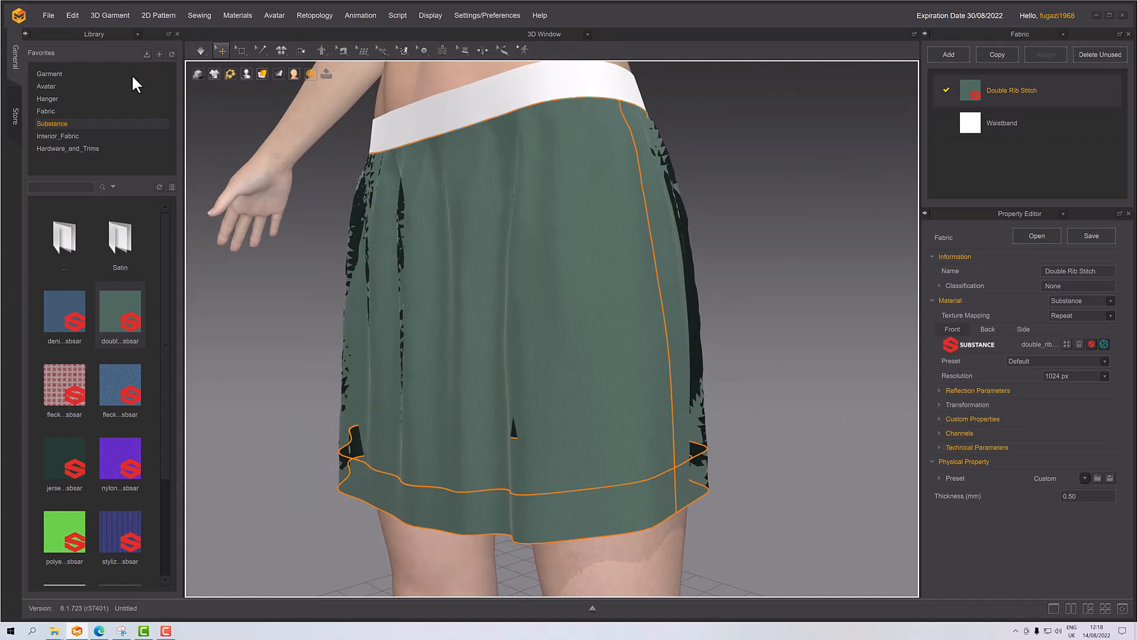
left_click(199, 74)
right_click_drag(400, 226, 432, 219)
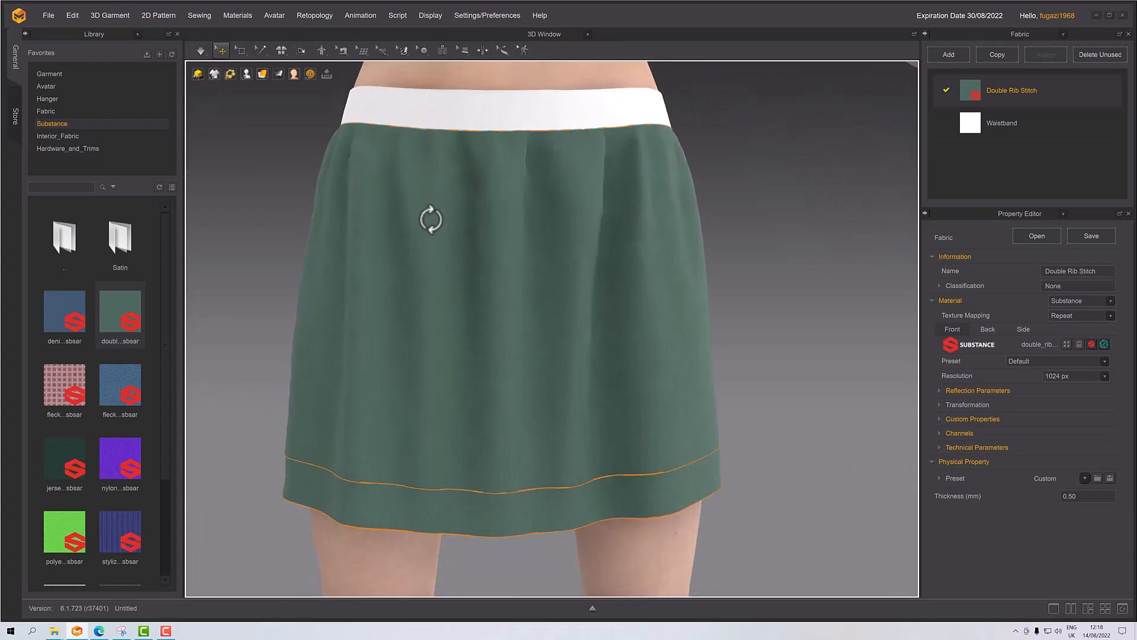
left_click(199, 74)
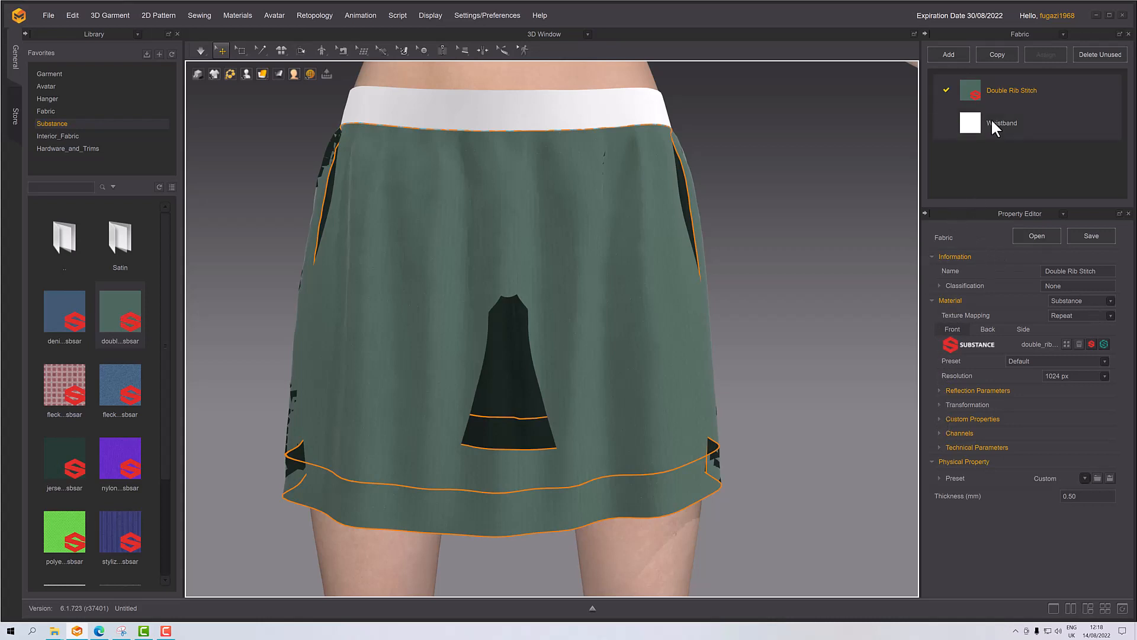
Step: Disable the Opacity channel of the Double Rib Stitch fabric and check the skirt from the front and side
left_click(1011, 93)
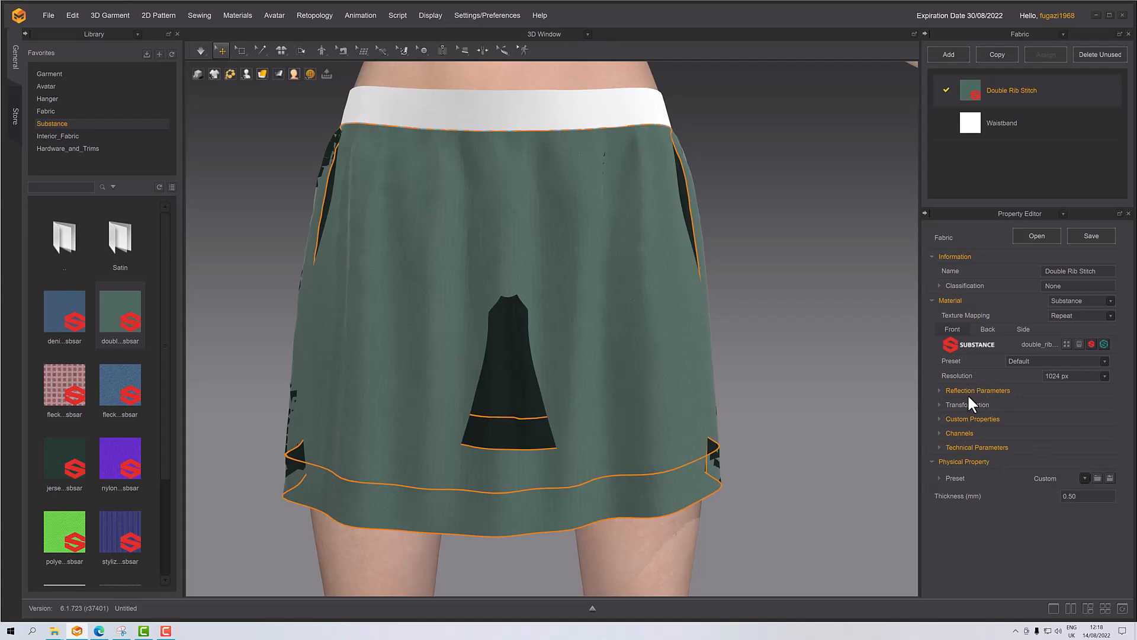
left_click(941, 433)
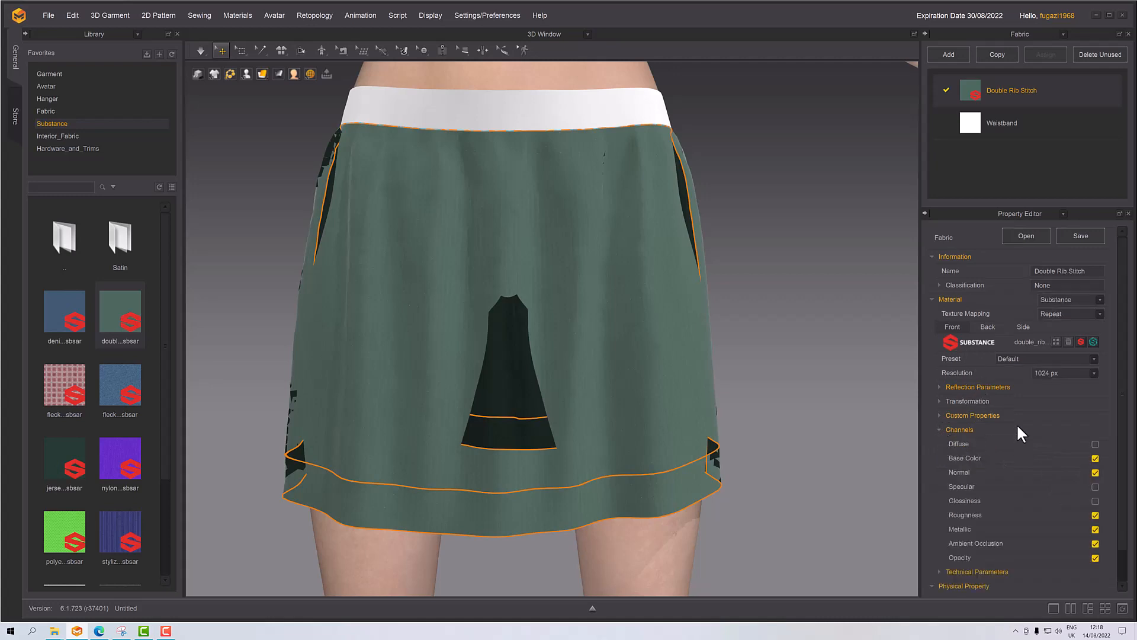
scroll(969, 520, "down", 1)
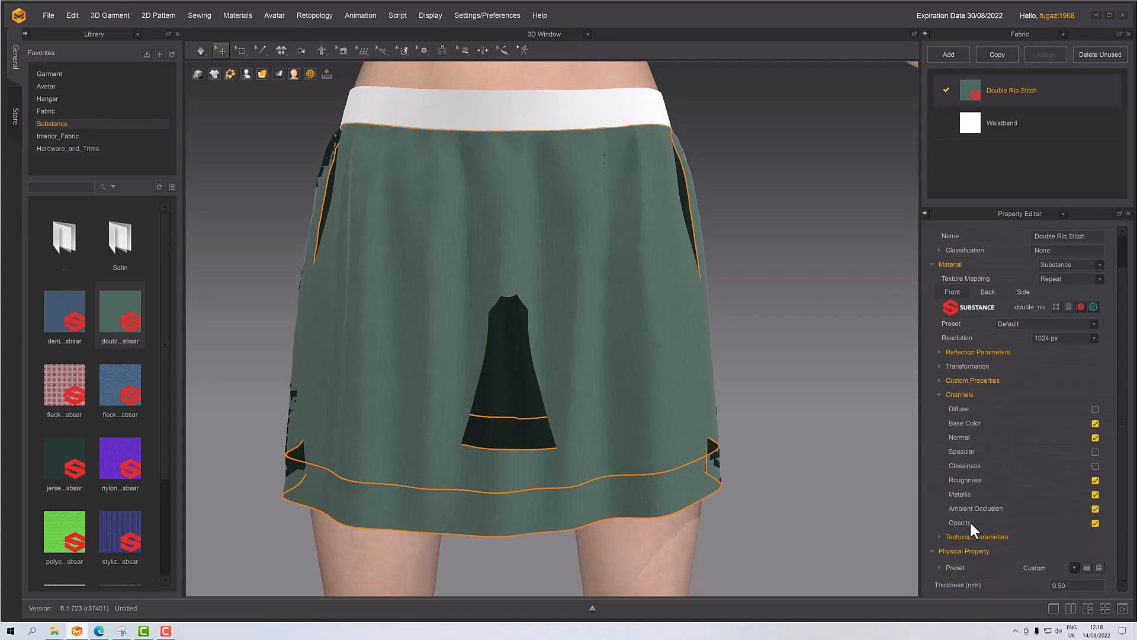
left_click(1095, 523)
left_click(1096, 523)
left_click(1095, 522)
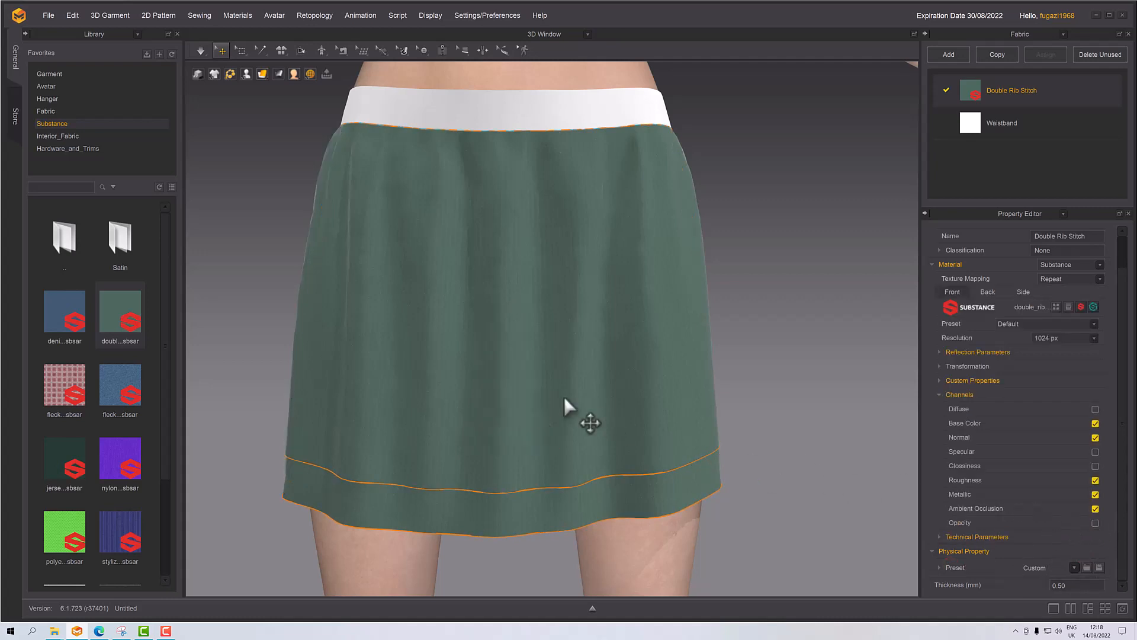
scroll(559, 399, "up", 5)
middle_click_drag(503, 261, 662, 489)
scroll(670, 498, "down", 6)
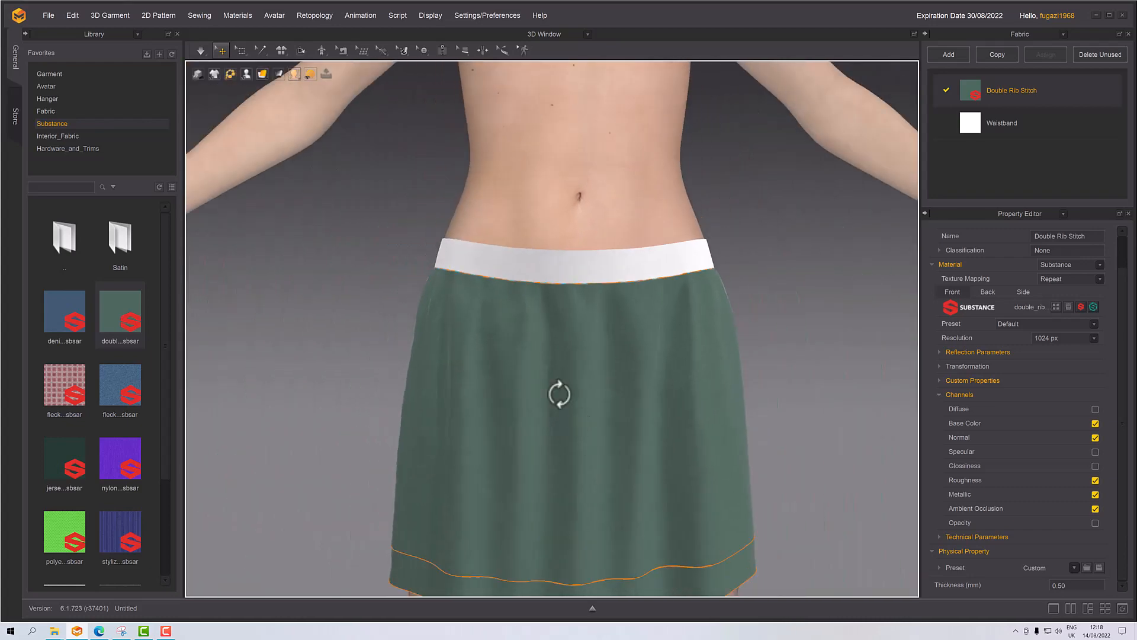
right_click_drag(559, 393, 695, 393)
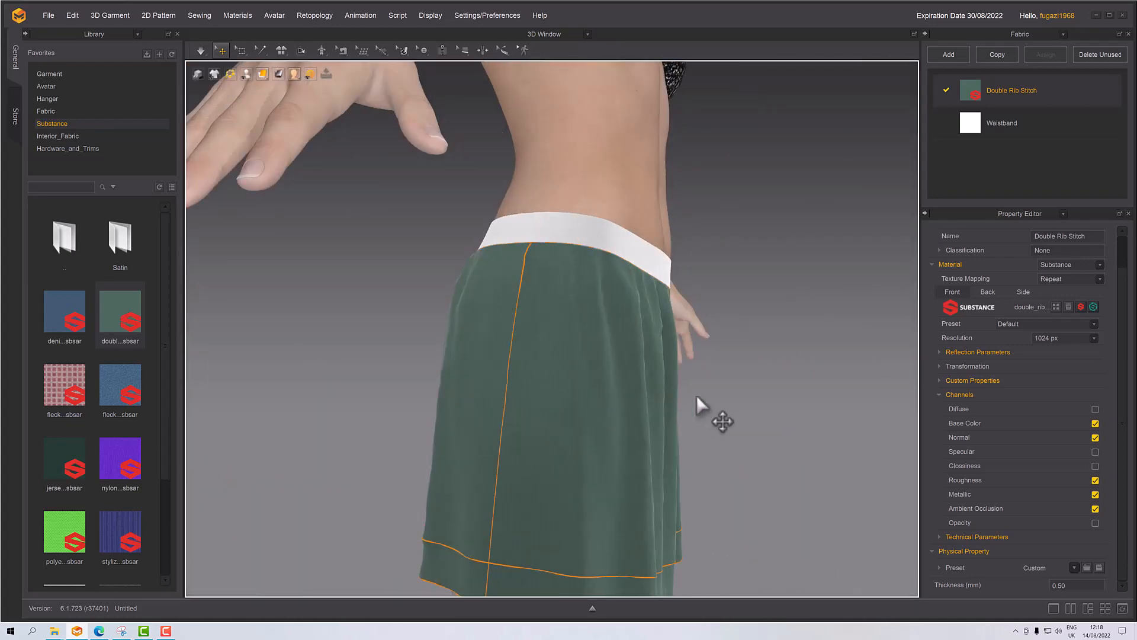
Step: Set the Double Rib Stitch fabric's Yarn Color to the dark blue 0F3365 in its custom properties
left_click(940, 395)
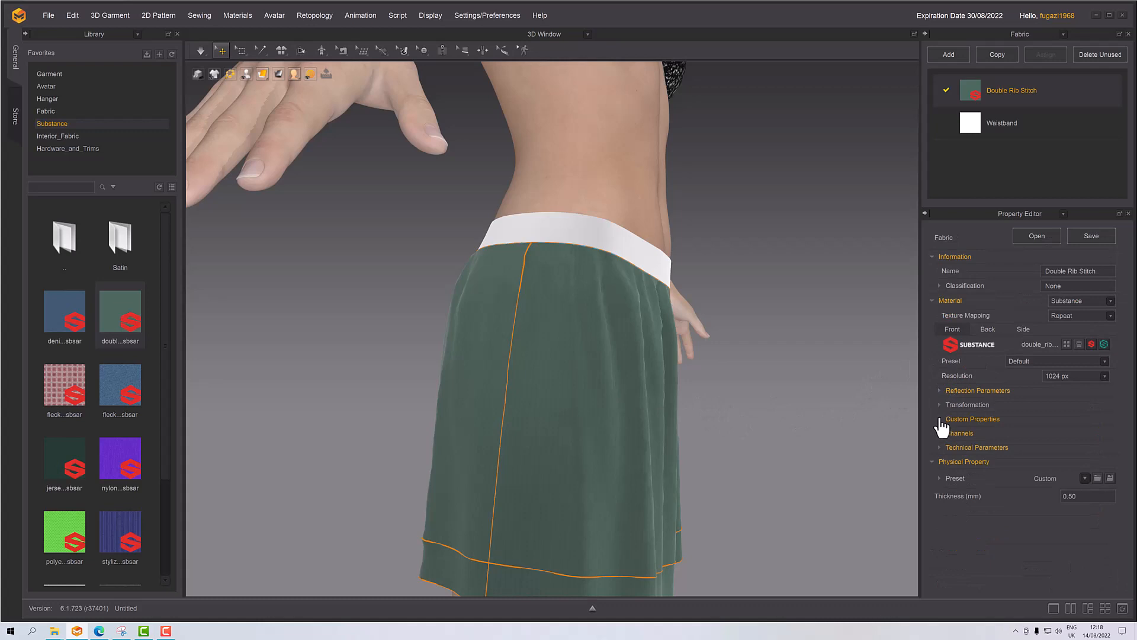
left_click(940, 415)
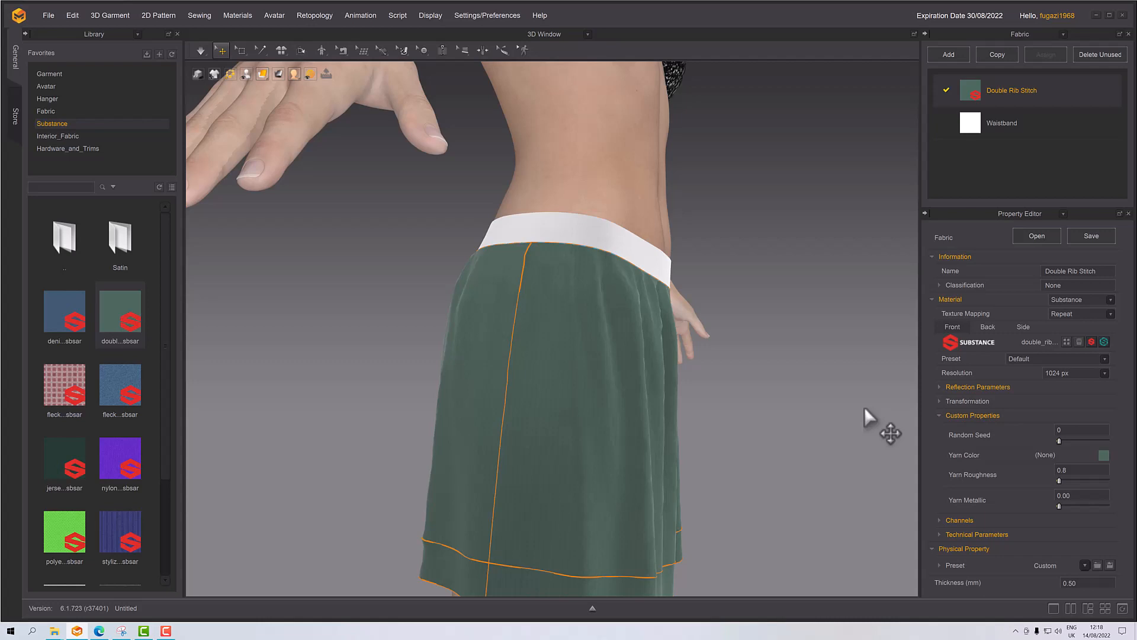
scroll(782, 314, "down", 3)
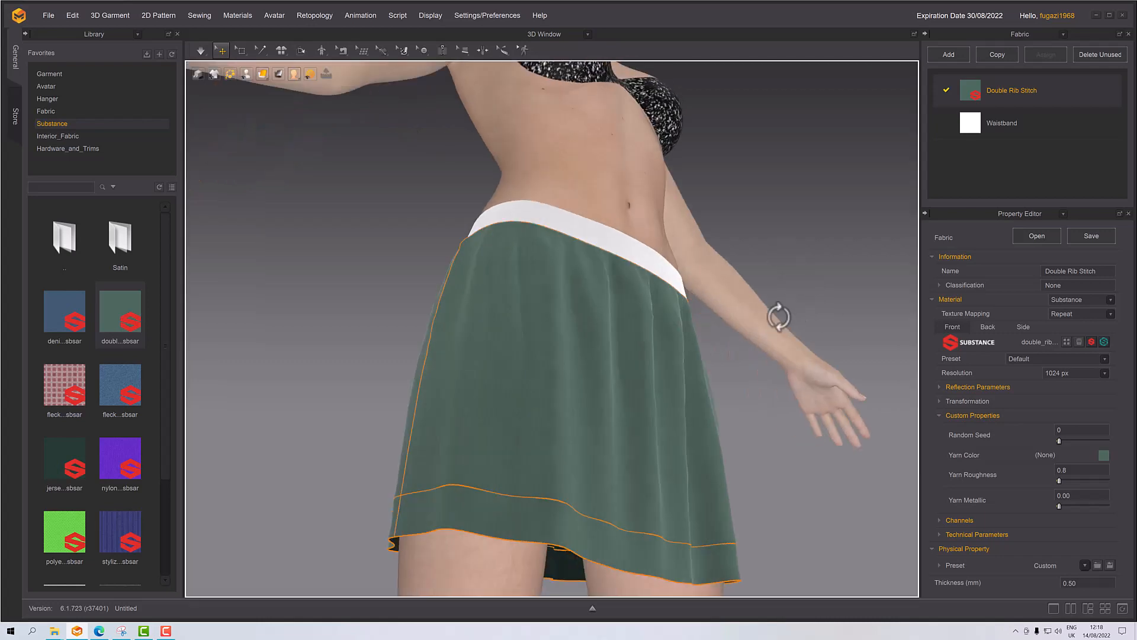
scroll(757, 393, "up", 5)
scroll(757, 393, "up", 5)
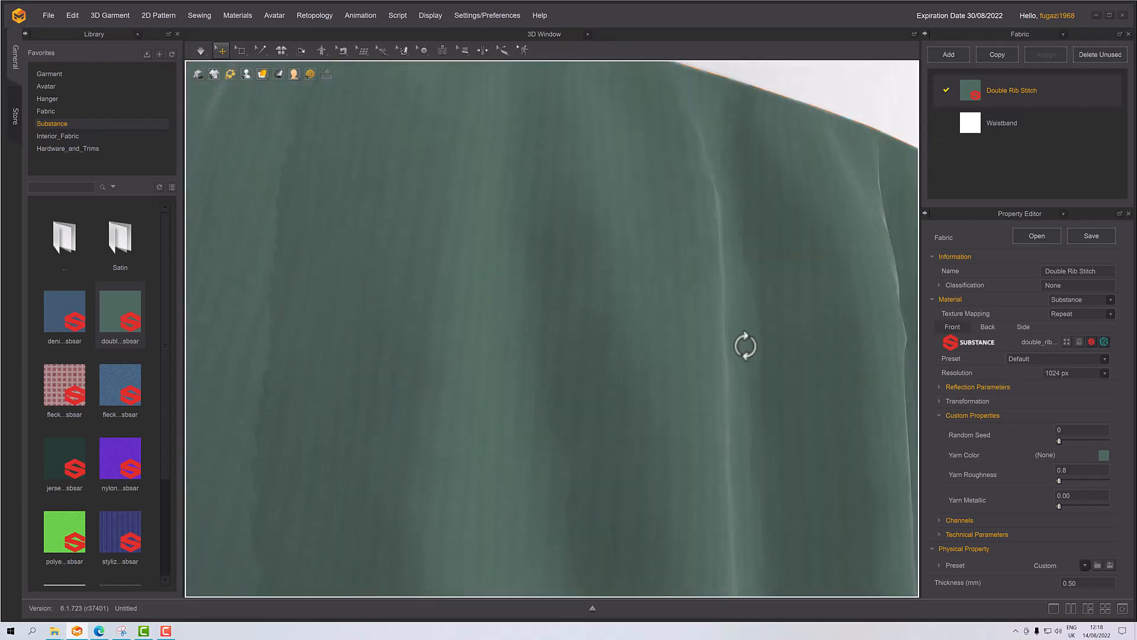
left_click(1103, 456)
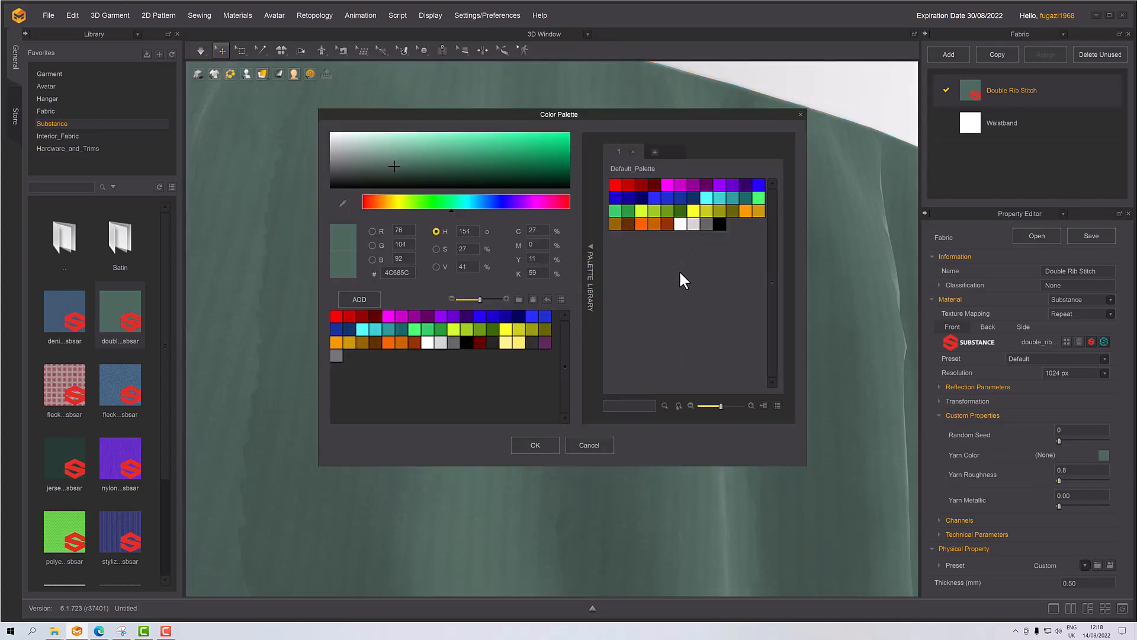
left_click(665, 210)
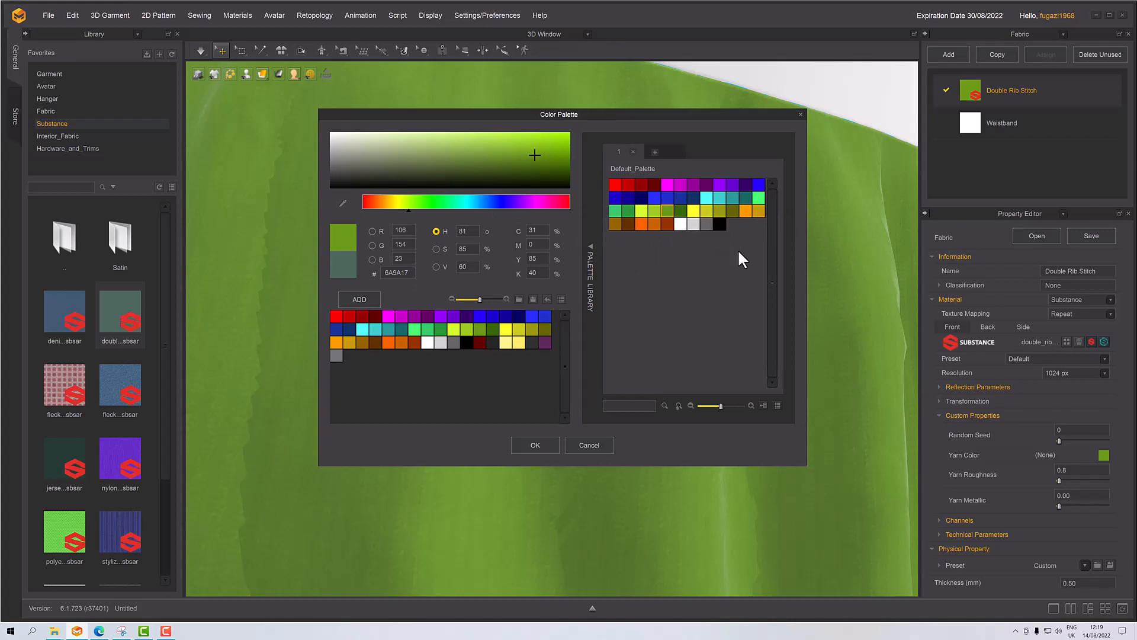
left_click(693, 197)
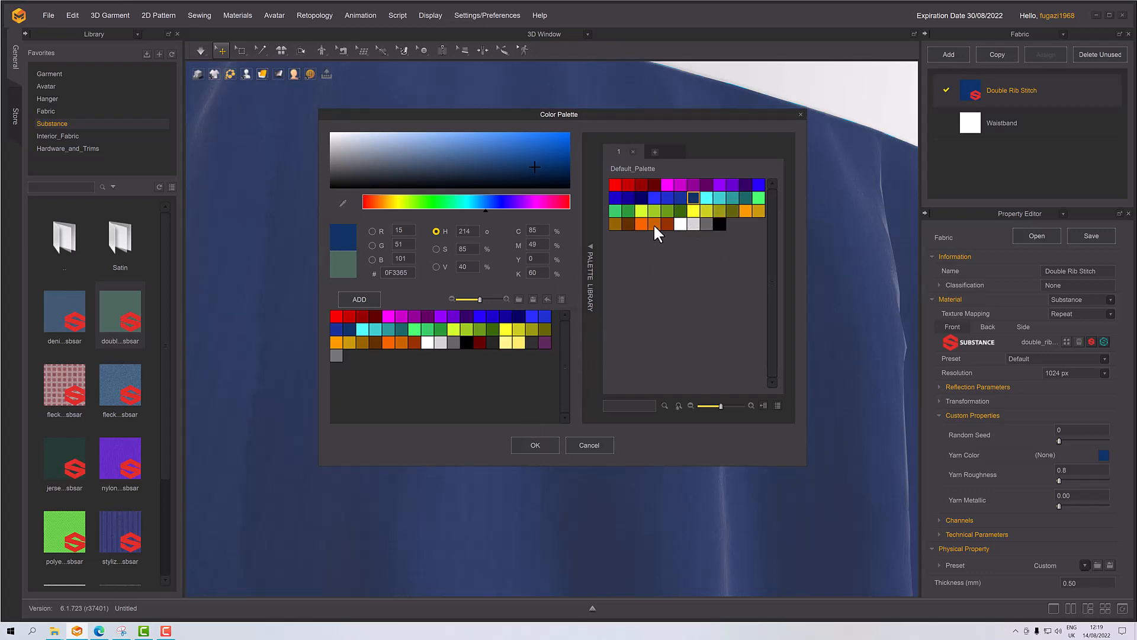
left_click(535, 445)
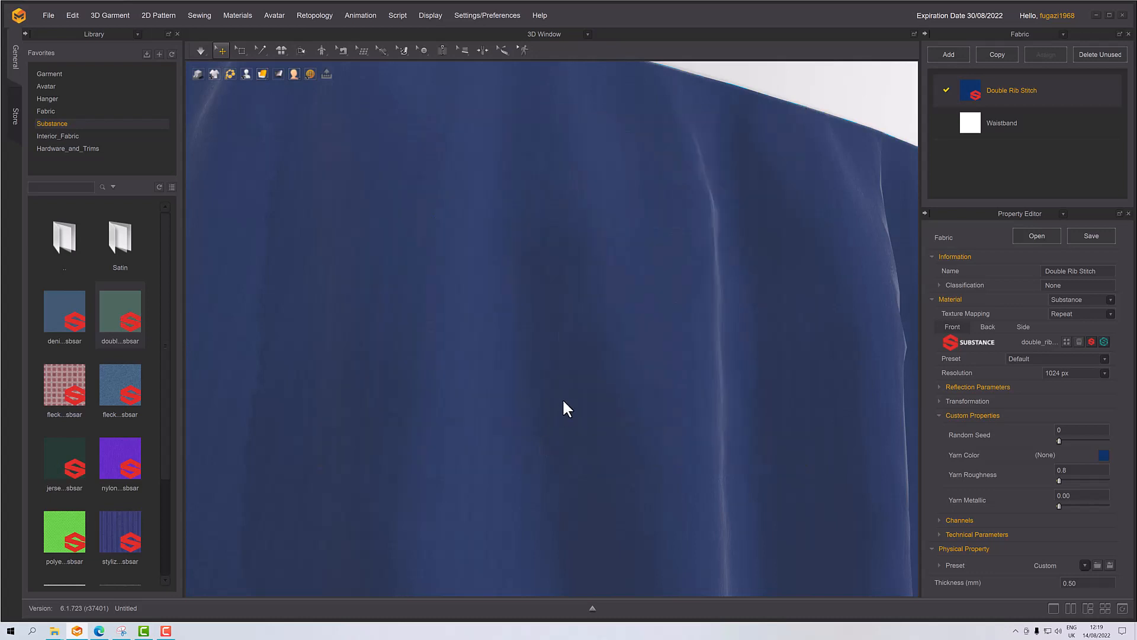
Step: Try Random Seed values of 100000 and 48148 on the blue fabric and compare the weave up close
scroll(564, 406, "down", 5)
scroll(574, 416, "down", 2)
right_click_drag(571, 325, 593, 337)
middle_click_drag(592, 337, 572, 220)
right_click_drag(572, 229, 587, 237)
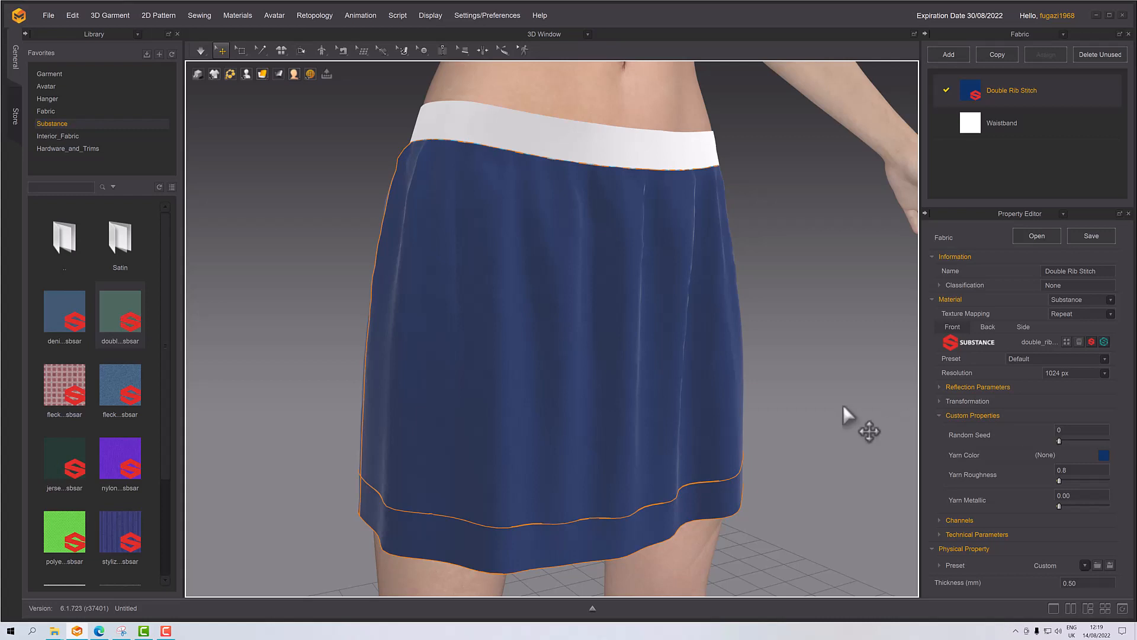
scroll(630, 386, "up", 5)
scroll(616, 391, "up", 5)
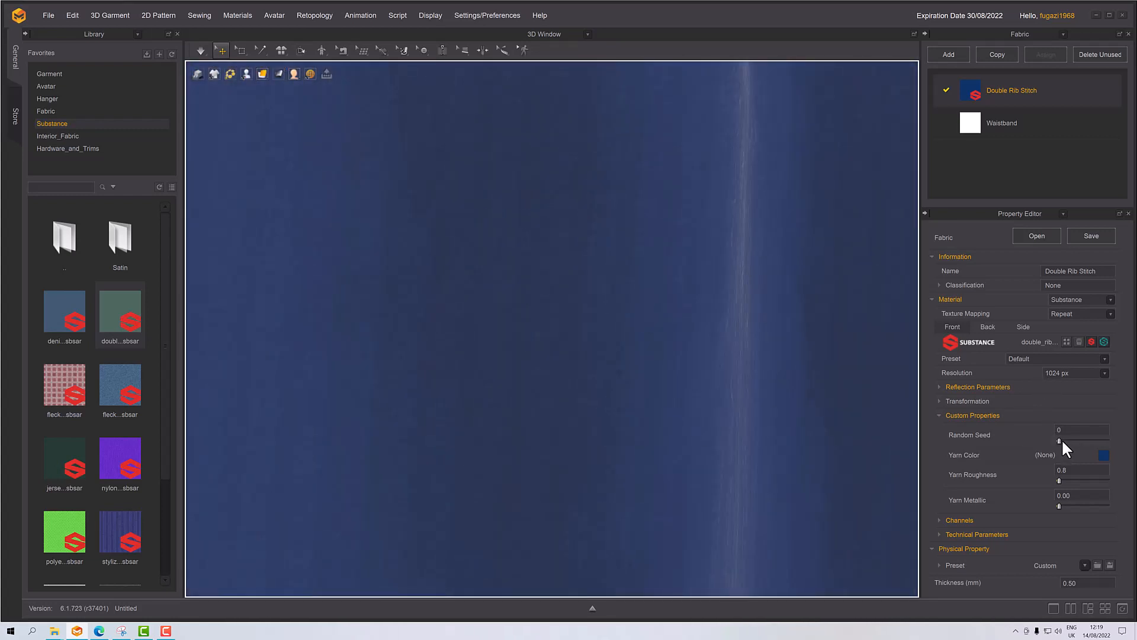
left_click_drag(1059, 441, 1130, 441)
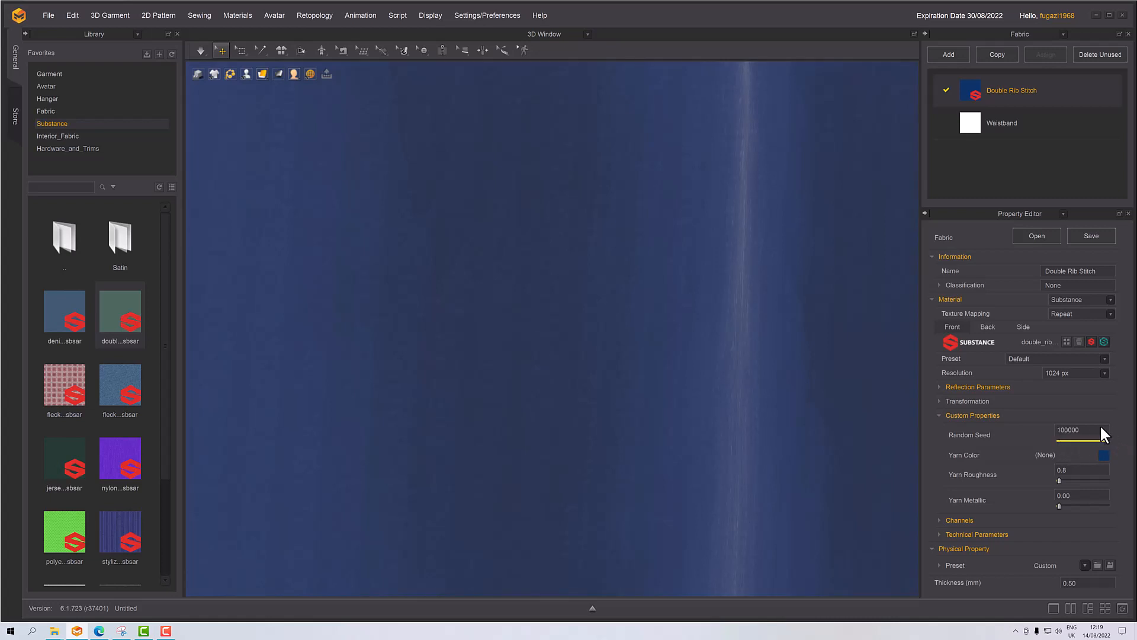
left_click(1082, 440)
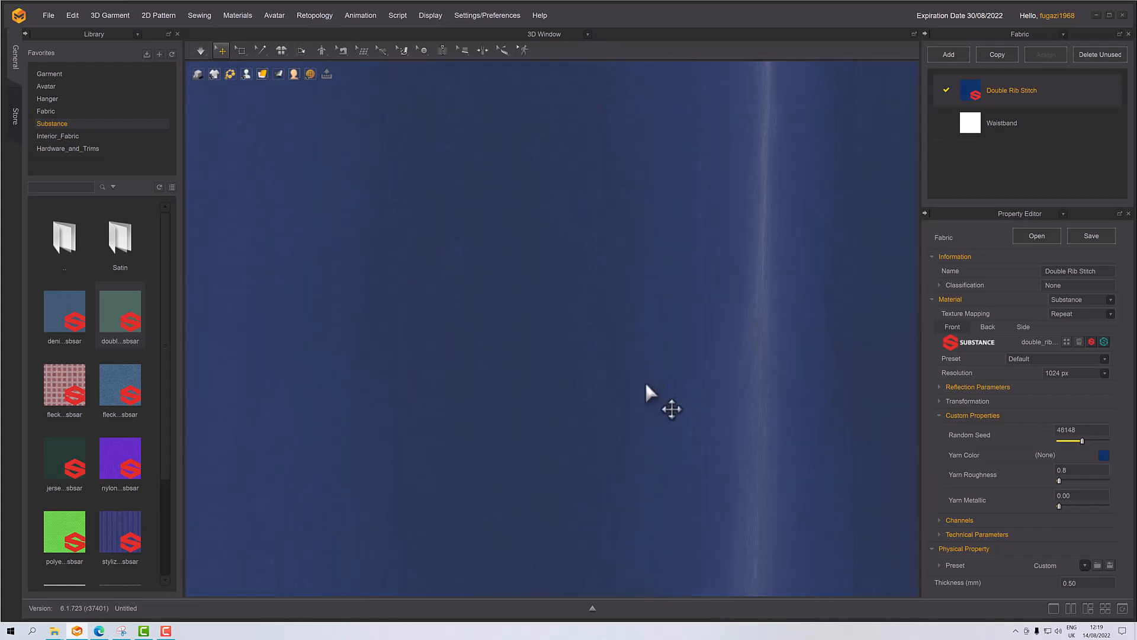
scroll(646, 408, "down", 5)
scroll(646, 407, "down", 8)
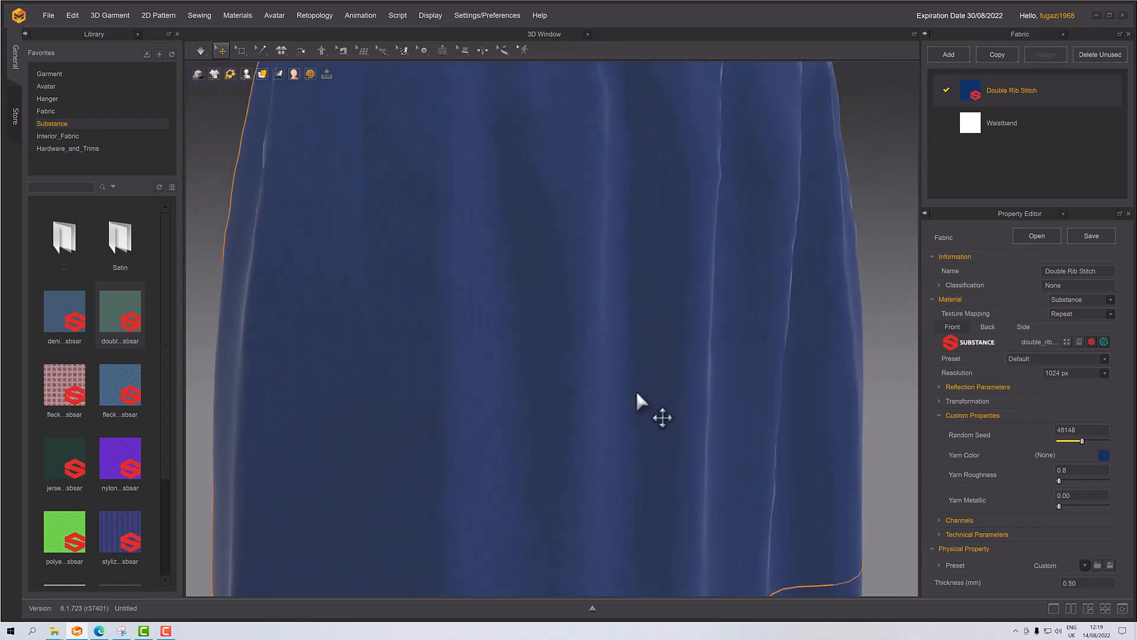
Step: Set the Double Rib Stitch fabric's Random Seed to 66667 and review the whole skirt
scroll(646, 407, "up", 8)
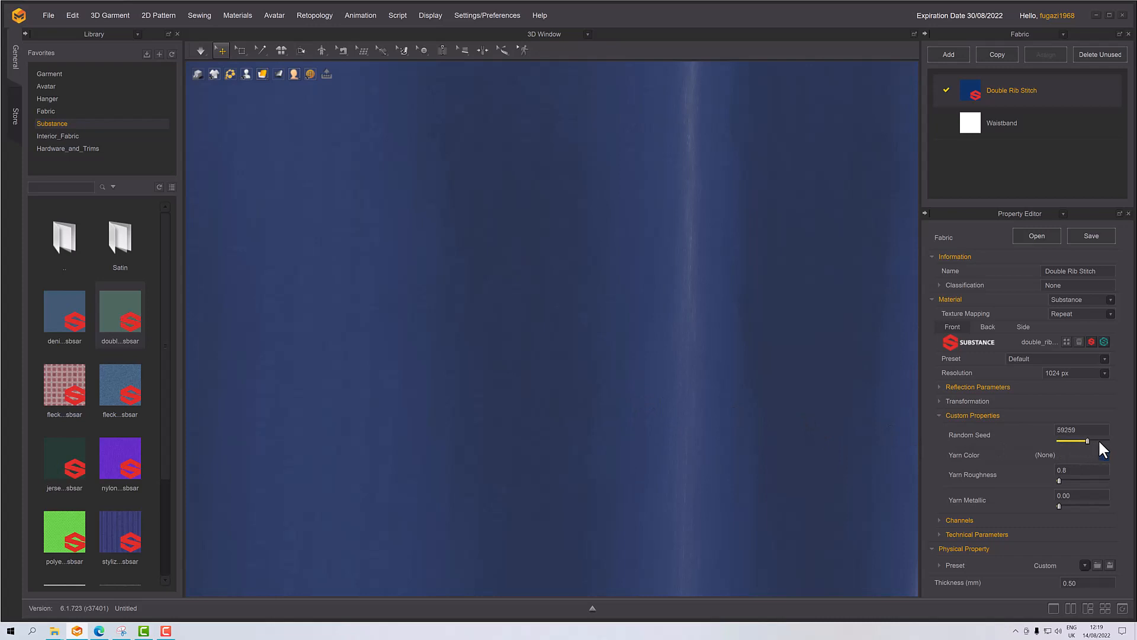
left_click(1099, 441)
left_click_drag(1106, 439, 1008, 443)
left_click(1089, 440)
scroll(651, 406, "down", 8)
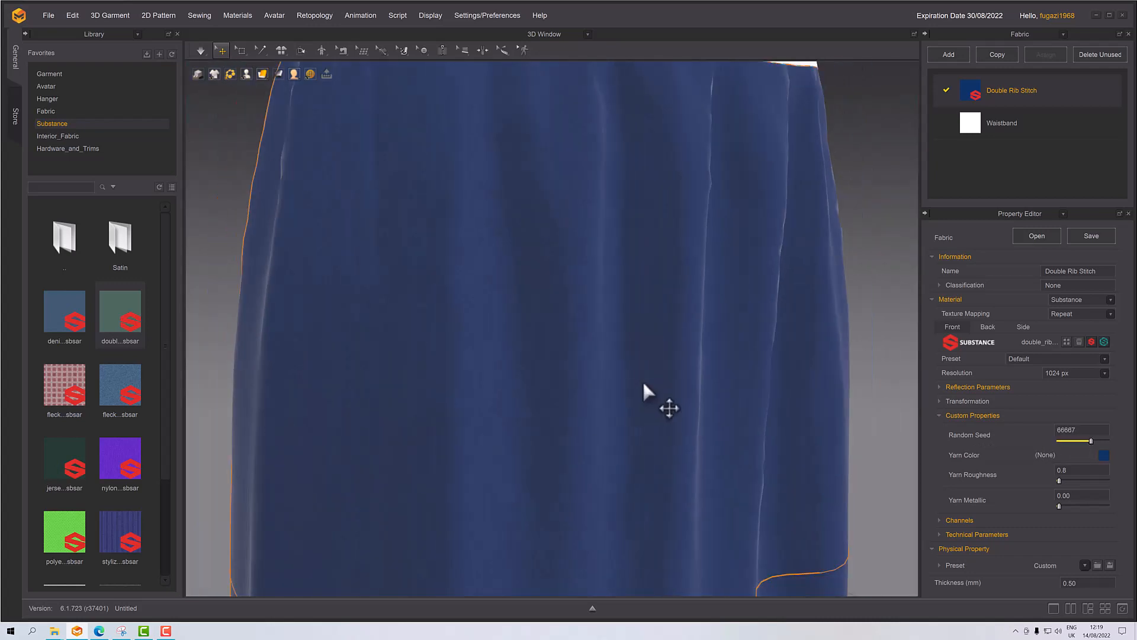
right_click_drag(639, 406, 647, 385)
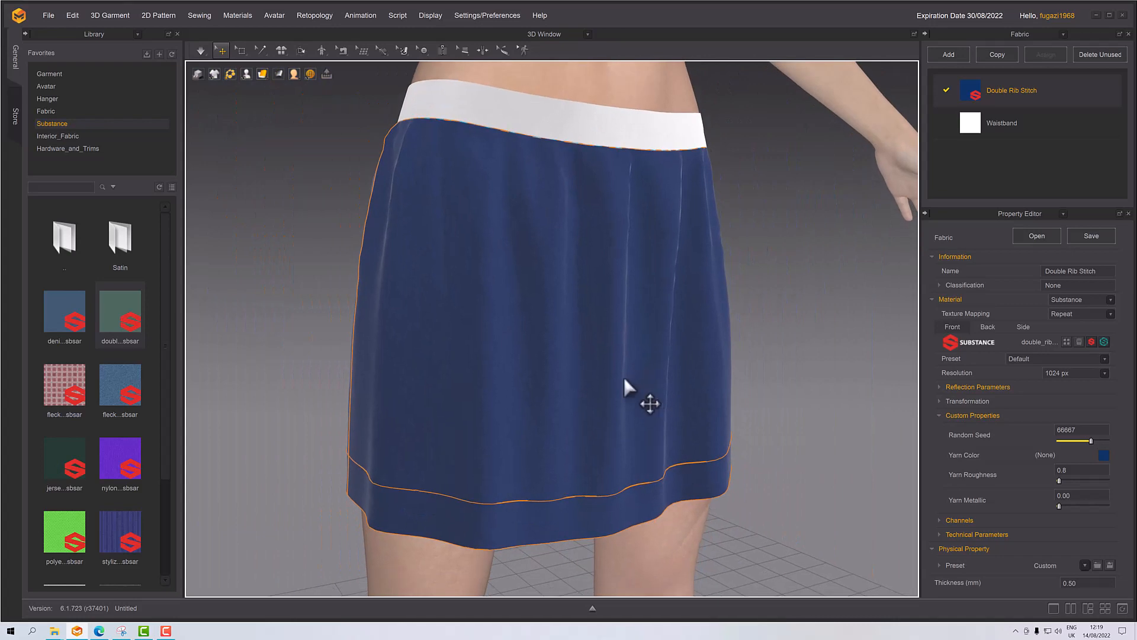
Step: Set the Double Rib Stitch fabric's Yarn Metallic to 1.00 and check its effect near the hem
left_click(616, 372)
mouse_move(605, 360)
left_mouse_down()
mouse_move(649, 393)
mouse_move(625, 368)
left_mouse_up()
right_click_drag(777, 330, 786, 328)
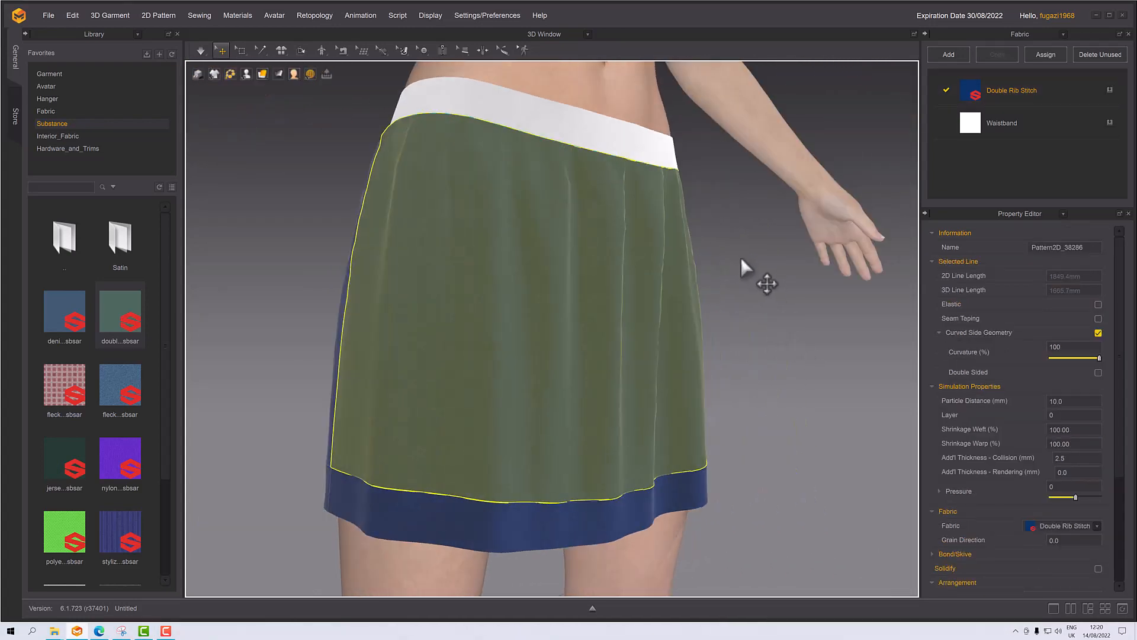
right_click_drag(749, 266, 620, 394)
scroll(621, 395, "up", 5)
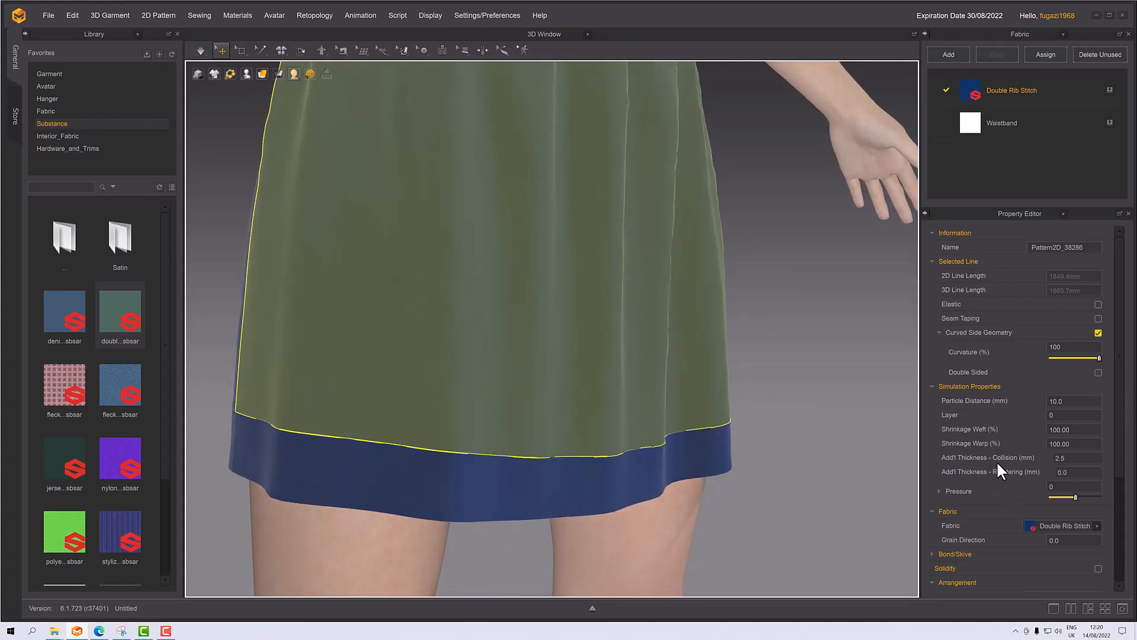
left_click(1014, 91)
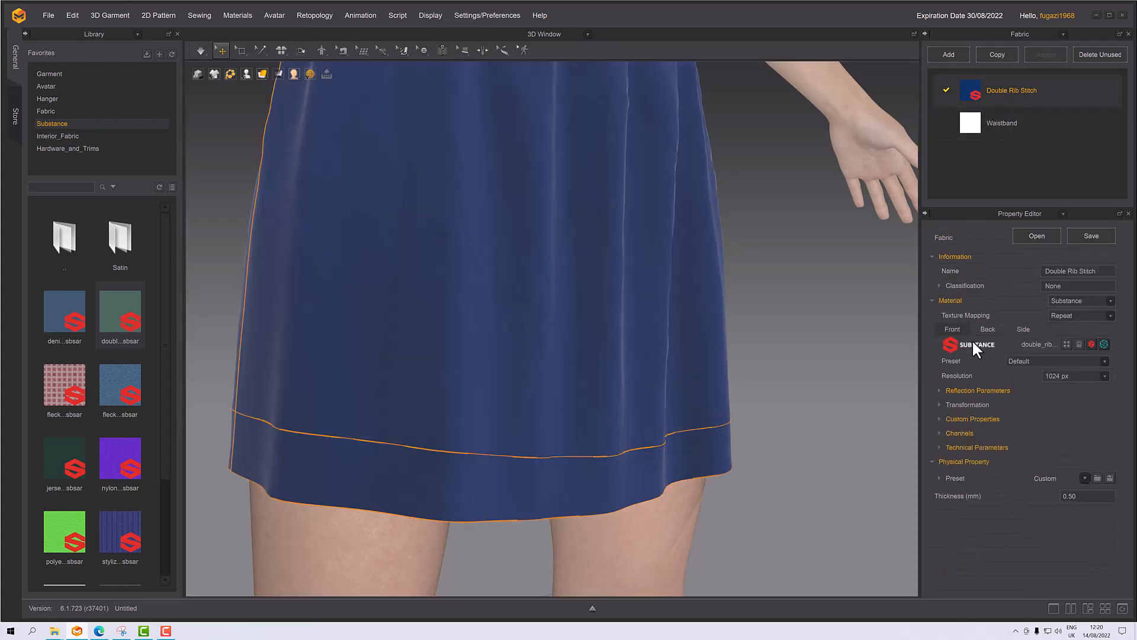
left_click(947, 418)
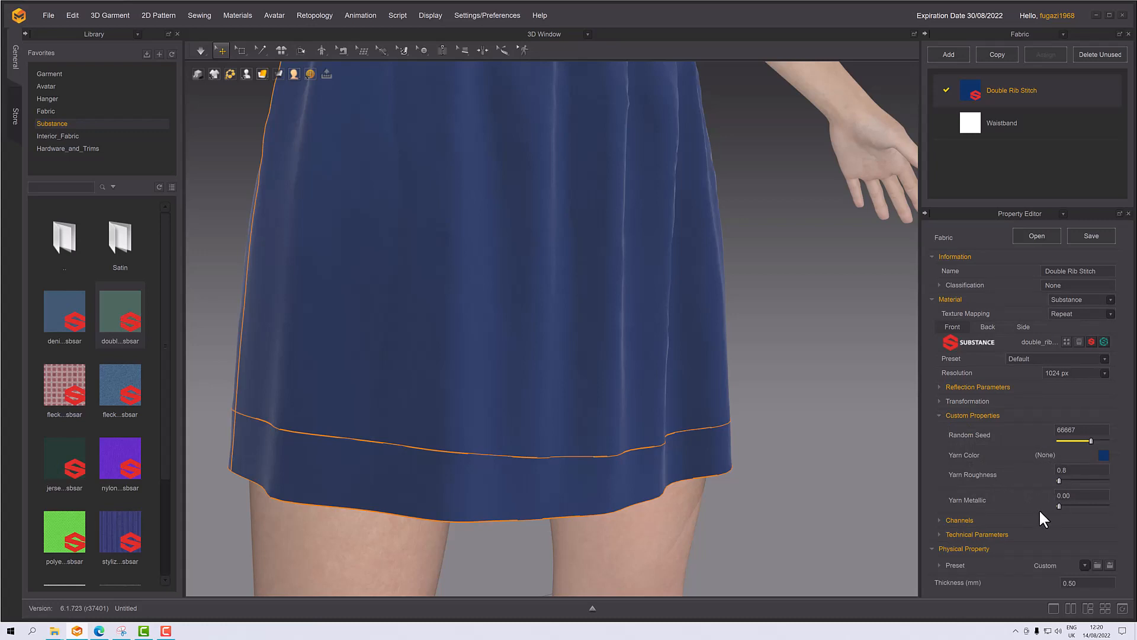
scroll(544, 376, "up", 8)
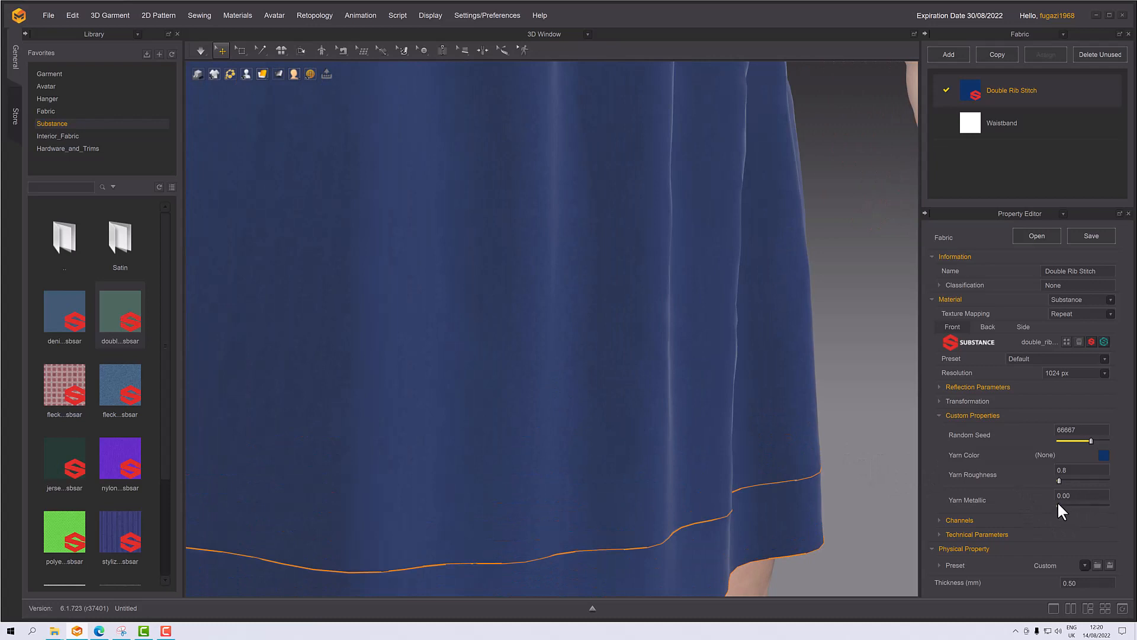
left_click_drag(1059, 507, 1120, 510)
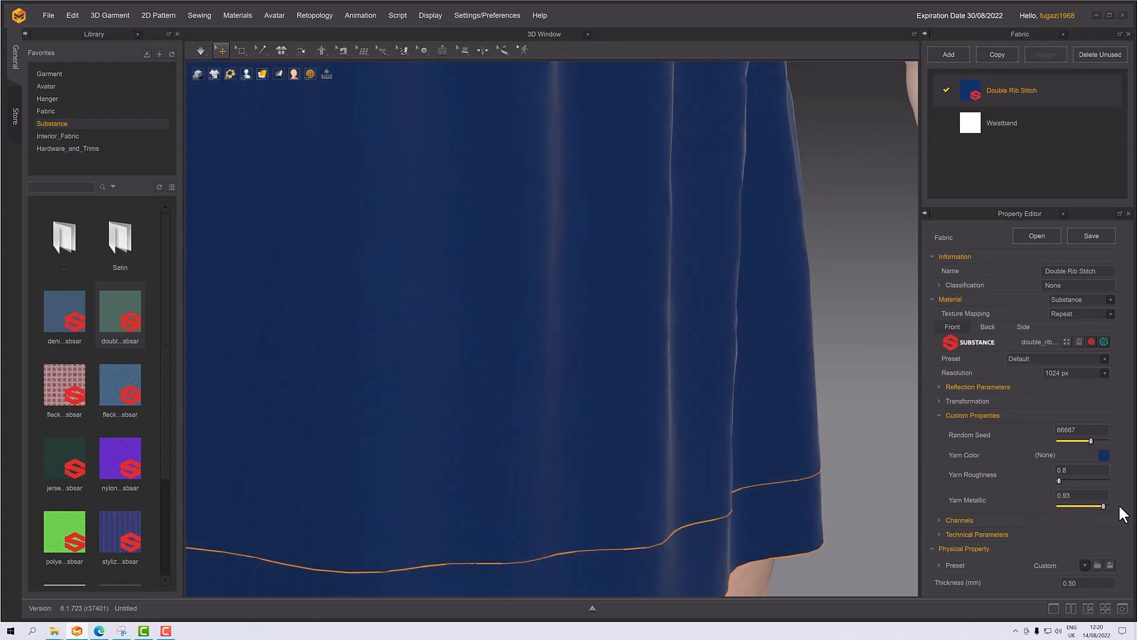
scroll(551, 358, "down", 5)
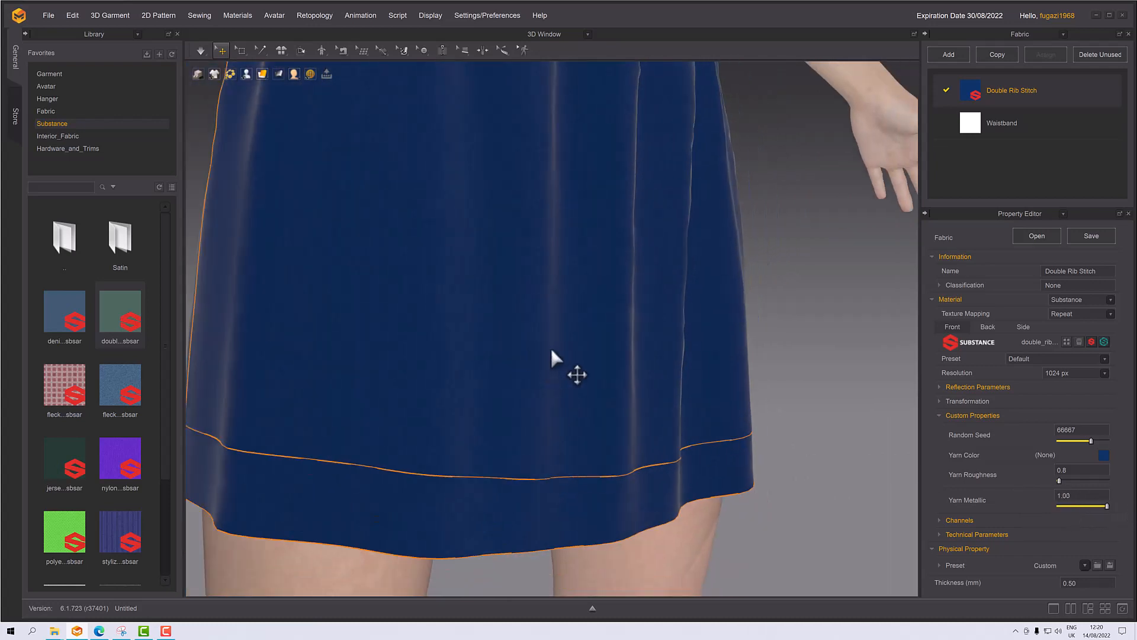
Step: Turn on high-quality rendering in the 3D view and inspect the metallic skirt fabric up close
right_click_drag(553, 358, 853, 340)
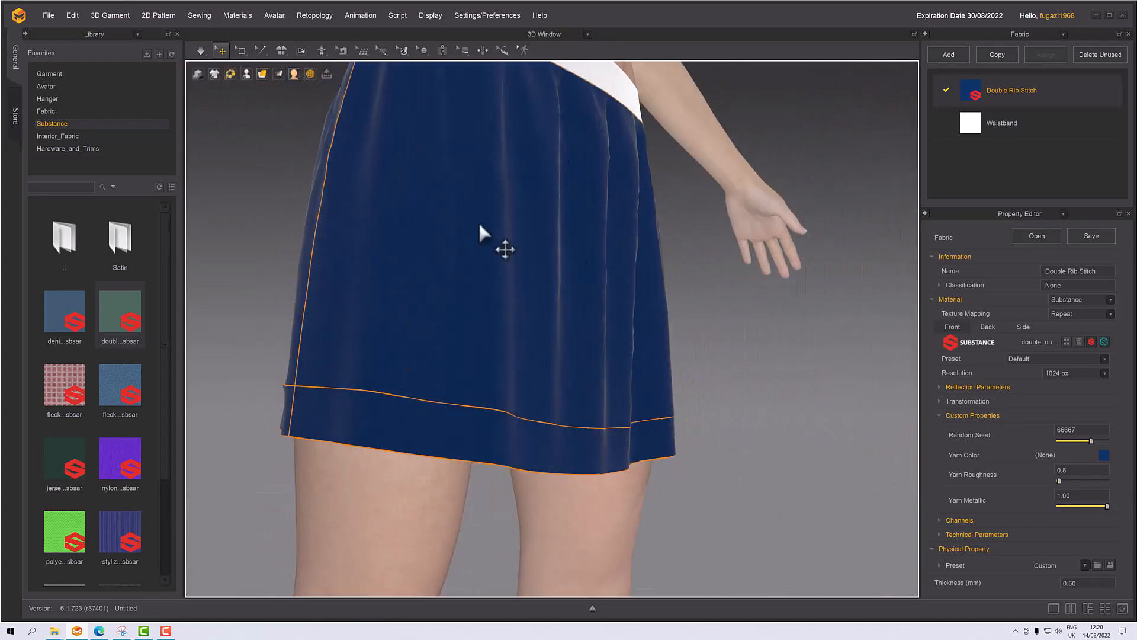
left_click(197, 73)
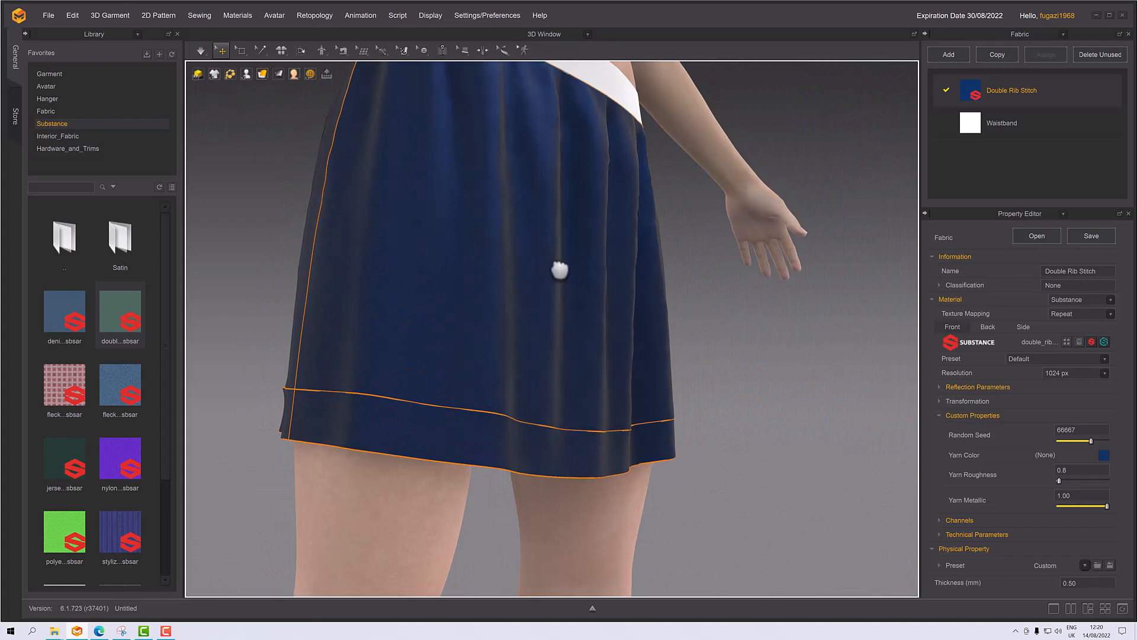
mouse_move(556, 264)
right_mouse_down()
mouse_move(574, 305)
mouse_move(474, 294)
mouse_move(589, 304)
mouse_move(577, 307)
right_mouse_up()
scroll(563, 309, "up", 6)
scroll(577, 314, "down", 3)
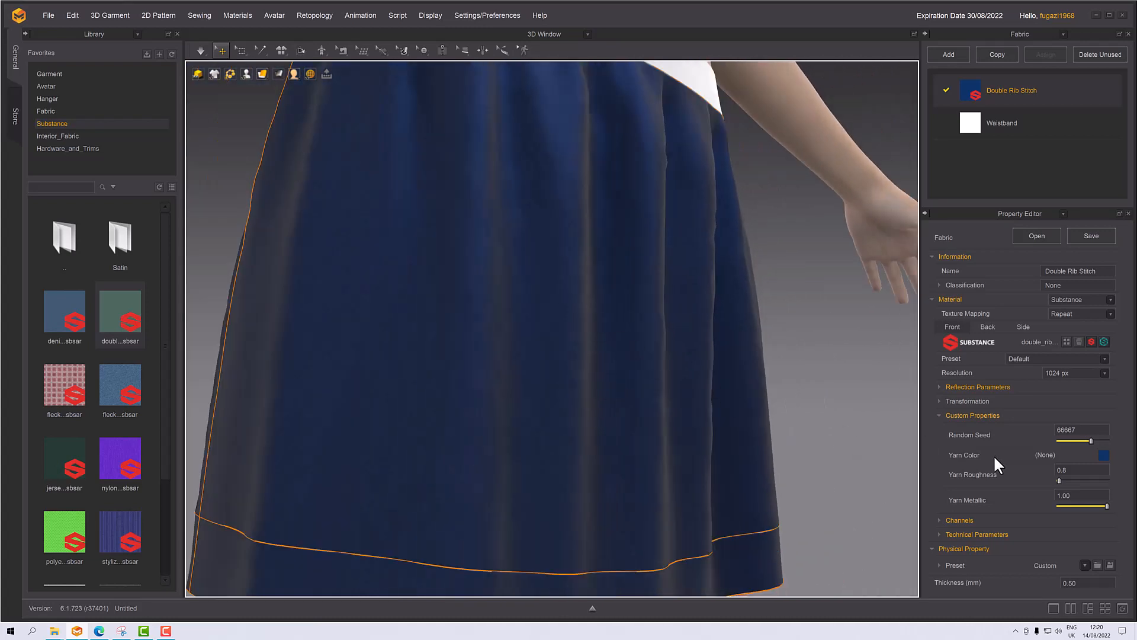
Step: Reduce the Double Rib Stitch fabric's Yarn Metallic to 0.00
left_click(1106, 506)
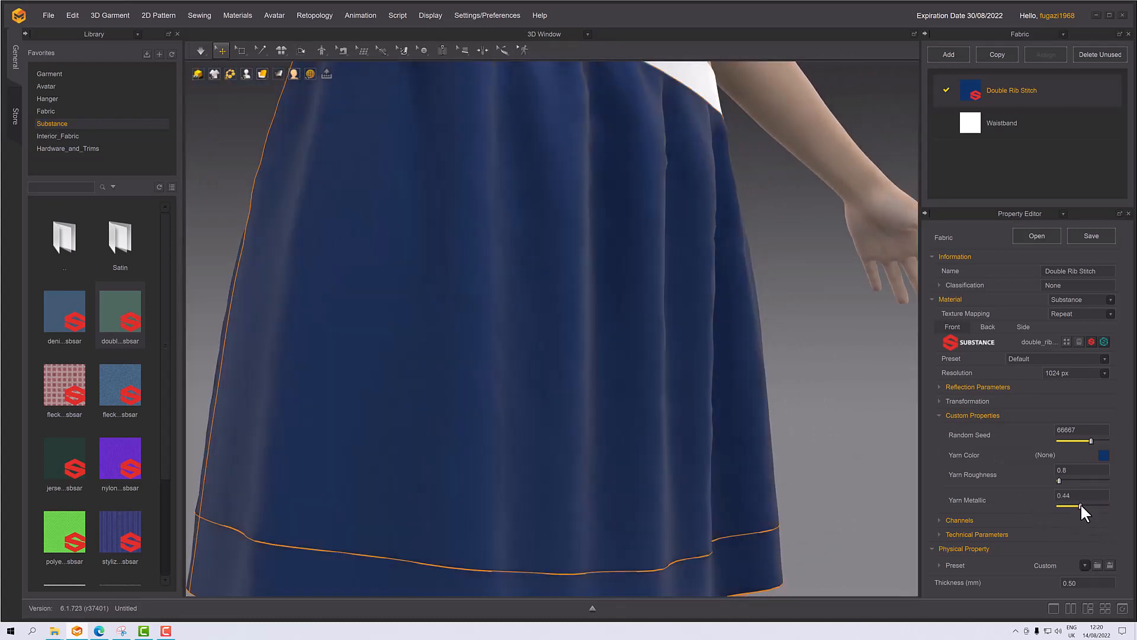
left_click_drag(1041, 499, 1037, 499)
scroll(664, 393, "down", 2)
mouse_move(665, 395)
right_mouse_down()
mouse_move(631, 376)
mouse_move(683, 407)
right_mouse_up()
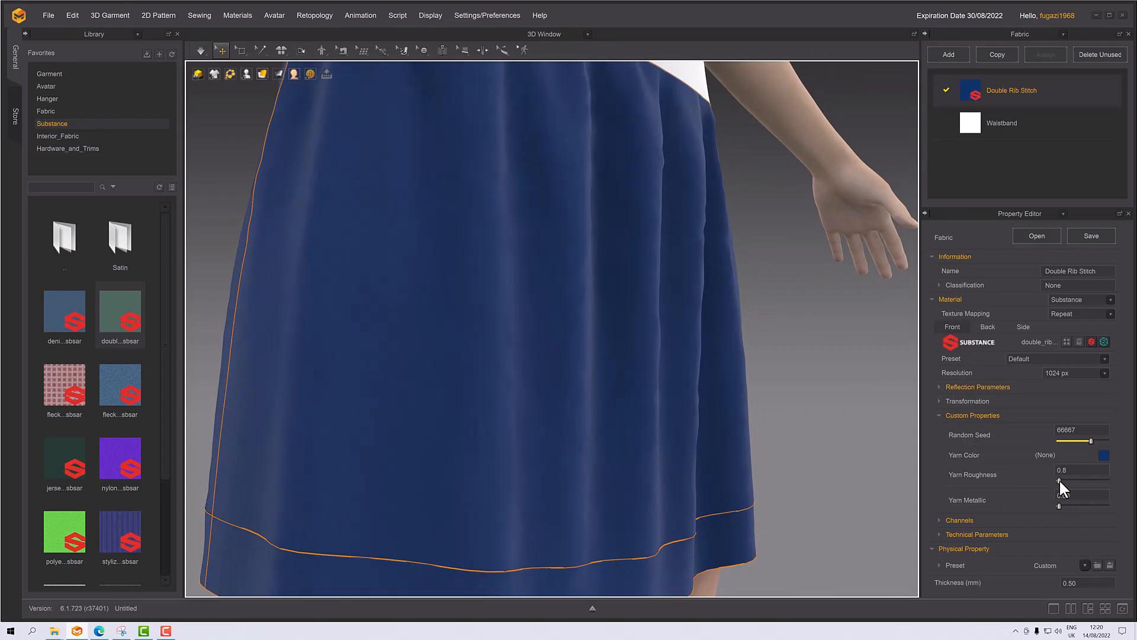
Step: Try a Yarn Roughness of 1.0 on the Double Rib Stitch fabric and examine the skirt up close and from the side
left_click_drag(1059, 480, 1130, 481)
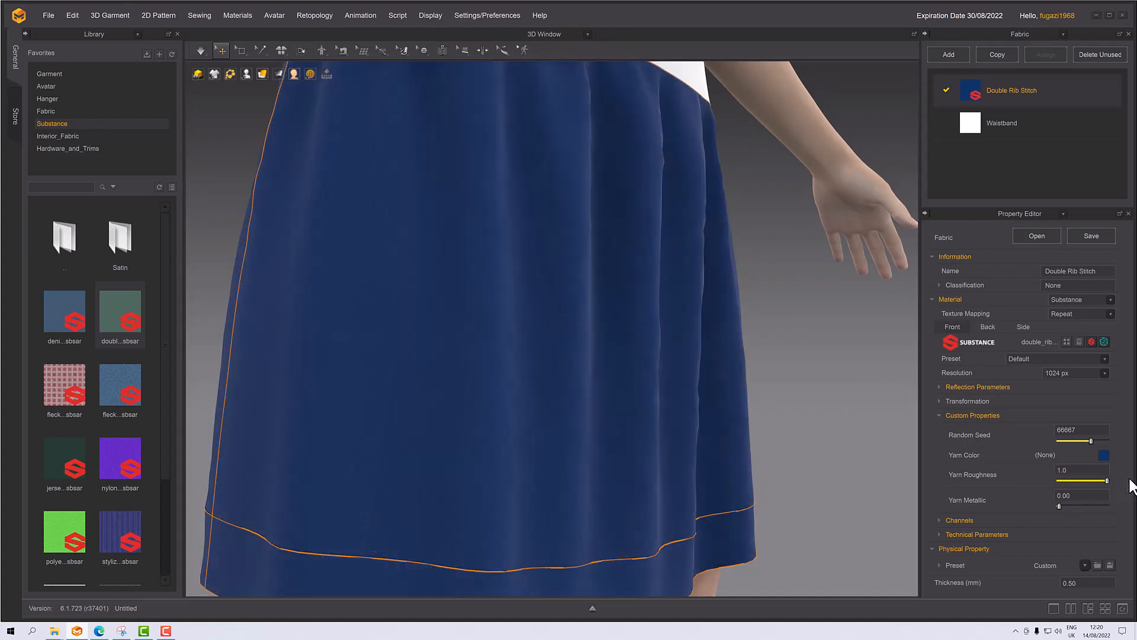
scroll(530, 379, "down", 1)
scroll(531, 381, "down", 3)
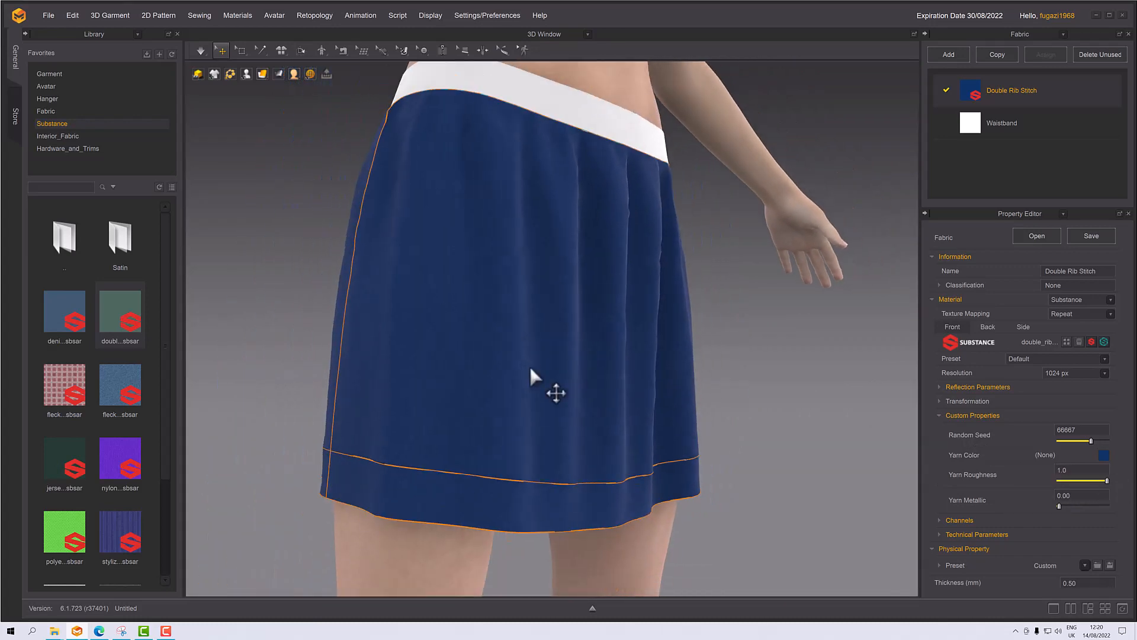
scroll(554, 385, "up", 6)
right_click_drag(556, 386, 546, 345)
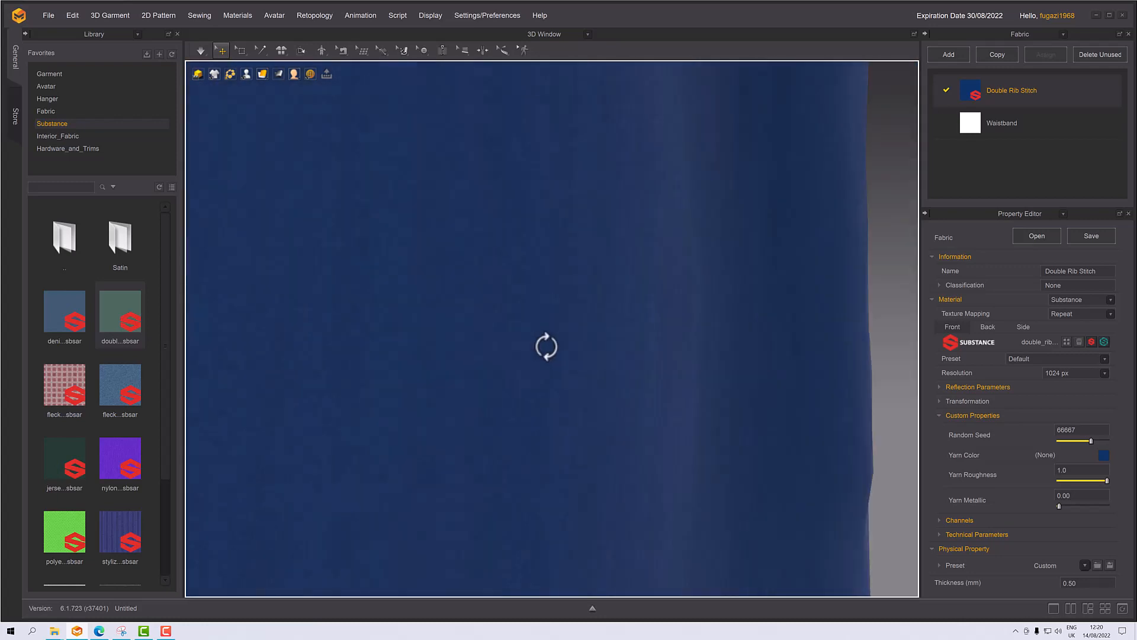
middle_click_drag(546, 345, 543, 360)
scroll(545, 373, "down", 6)
right_click_drag(549, 371, 525, 348)
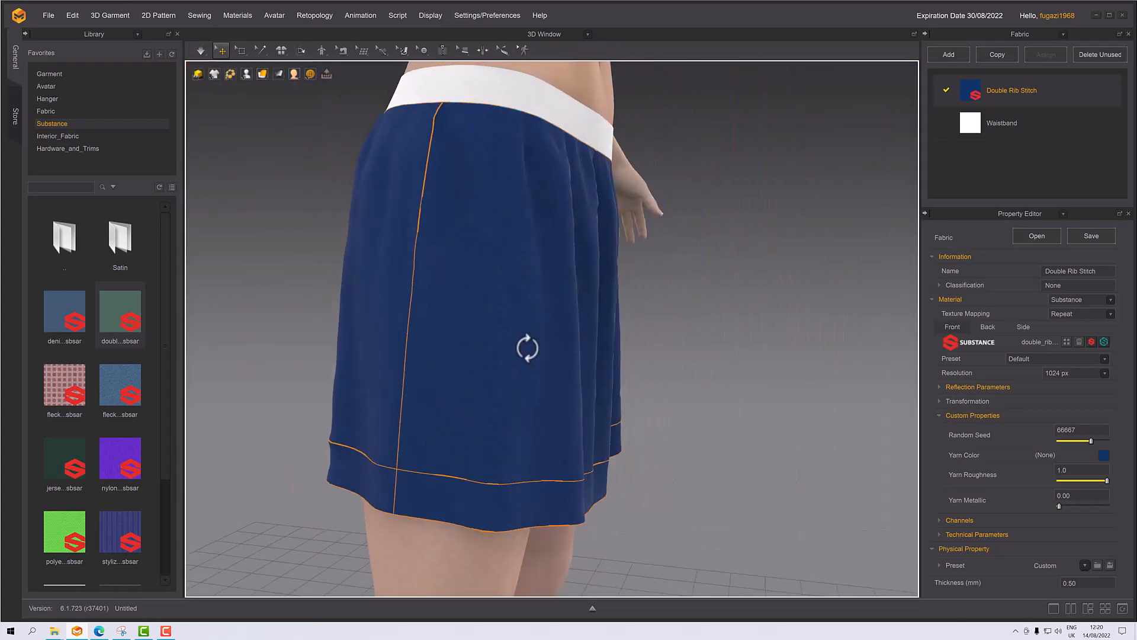
Step: Try a glossy look on the skirt with Yarn Roughness 0.0 and Yarn Metallic 1.00
left_click_drag(1106, 480, 1043, 477)
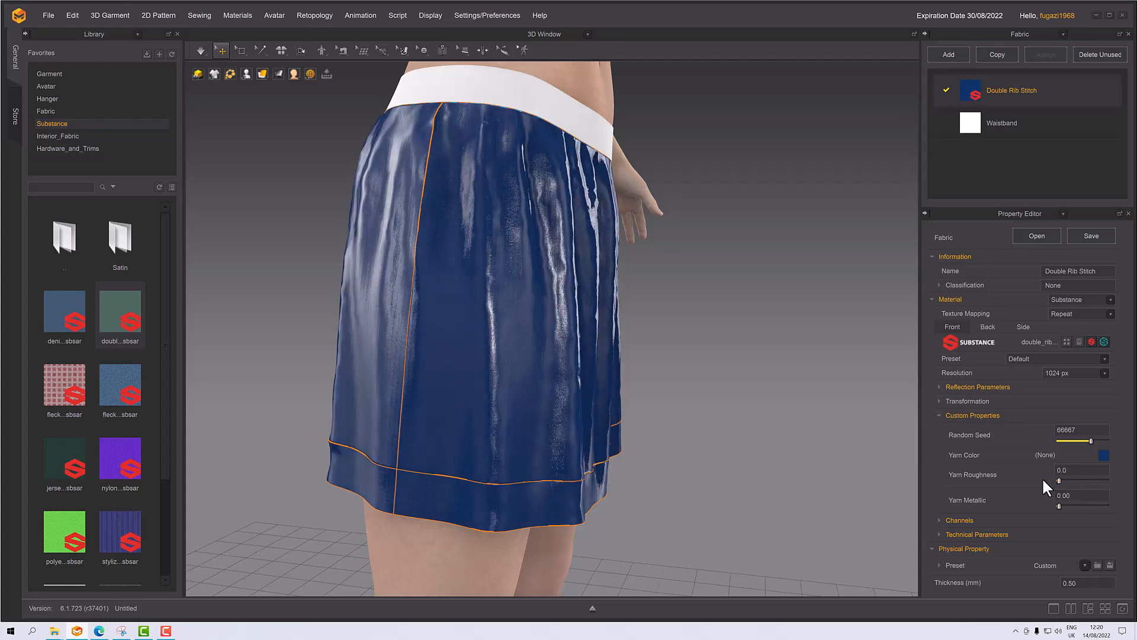
right_click_drag(442, 356, 472, 354)
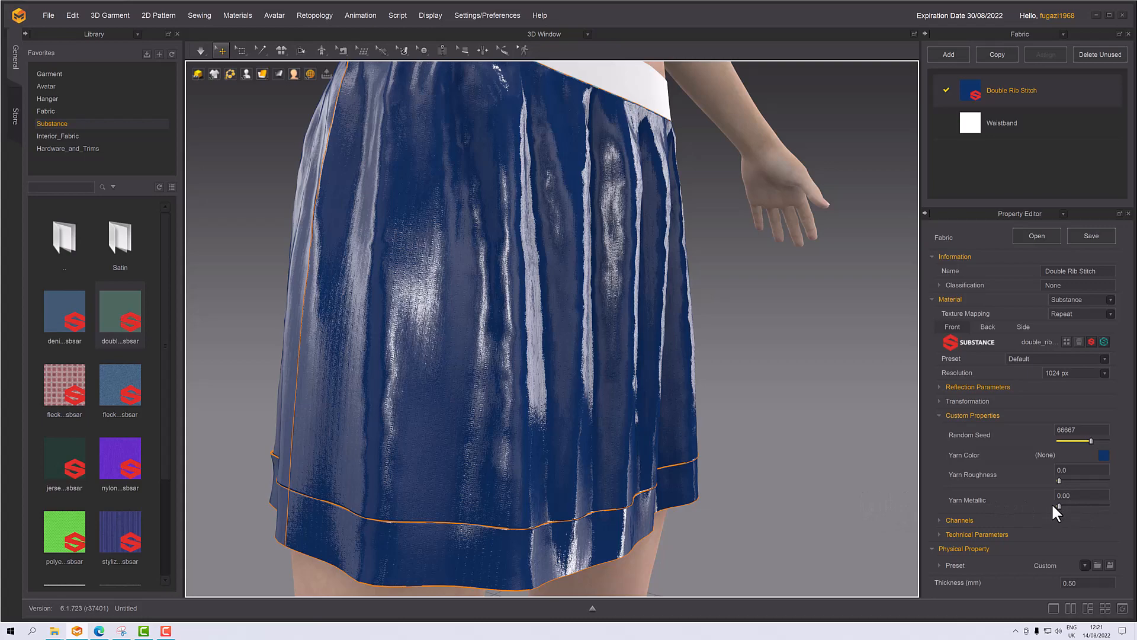
left_click_drag(1058, 505, 1117, 507)
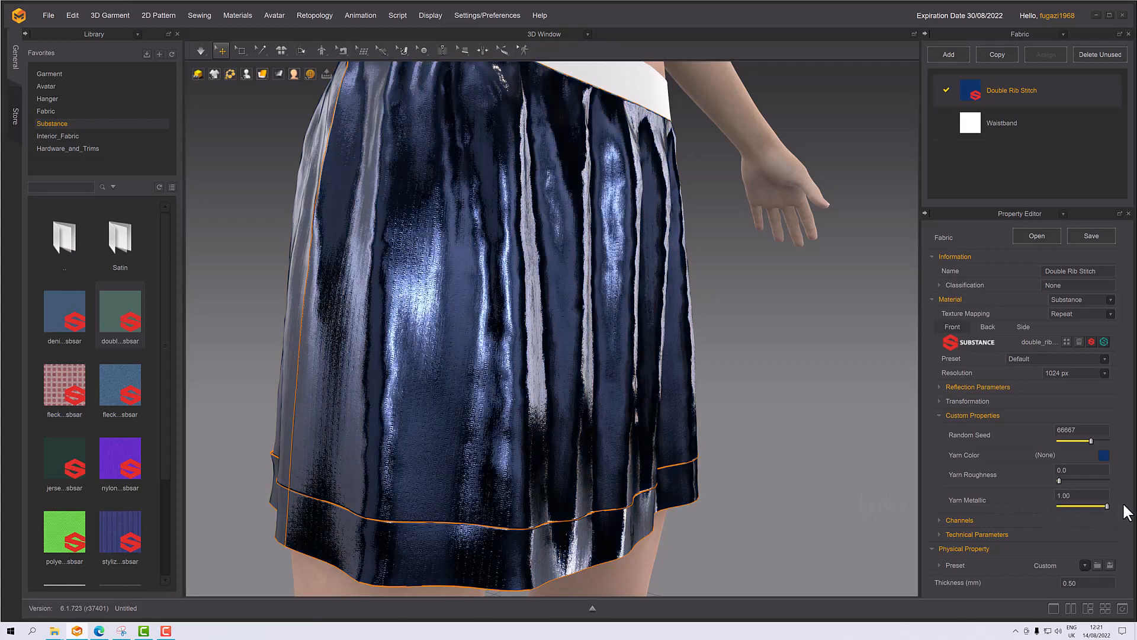
right_click_drag(783, 433, 734, 402)
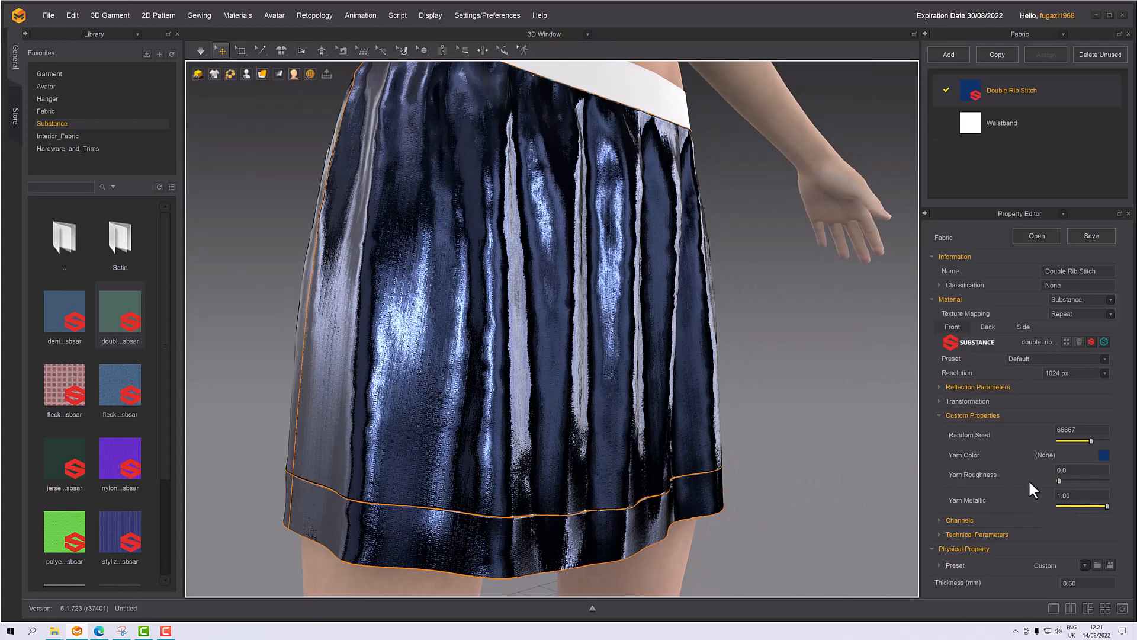
Step: Set the Double Rib Stitch fabric's Yarn Metallic to 0.00 and Yarn Roughness to 0.7, and check the skirt's front
left_click_drag(1106, 506, 1092, 481)
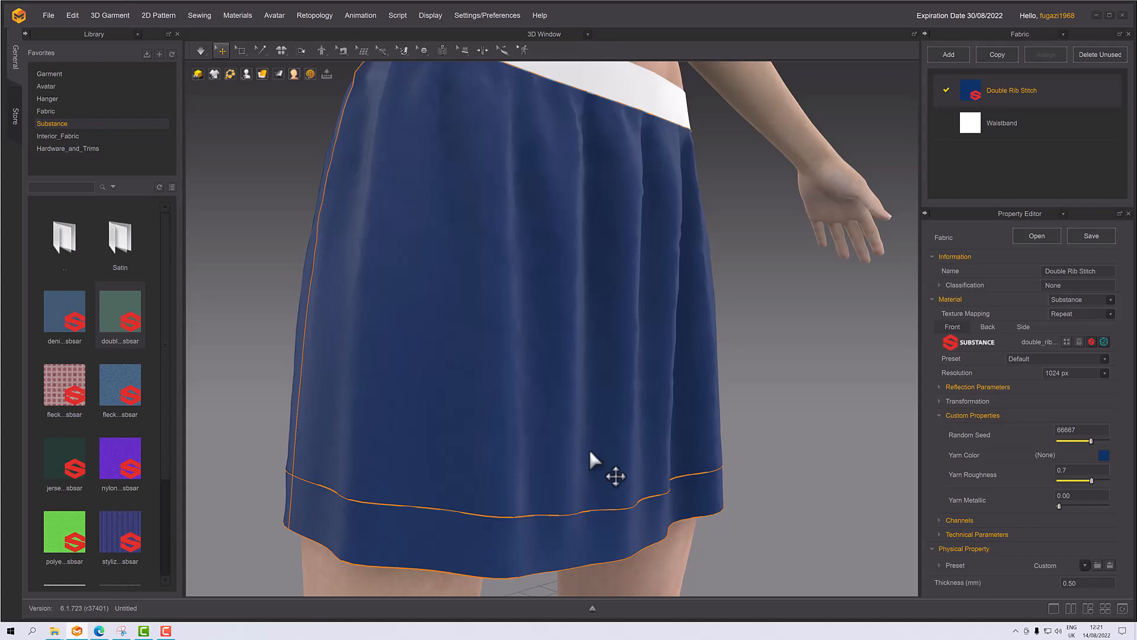
right_click_drag(589, 448, 680, 364)
middle_click_drag(680, 364, 668, 378)
mouse_move(667, 377)
right_mouse_down()
mouse_move(585, 338)
mouse_move(561, 350)
mouse_move(614, 370)
mouse_move(680, 364)
mouse_move(618, 371)
mouse_move(655, 452)
mouse_move(638, 386)
mouse_move(652, 382)
right_mouse_up()
scroll(651, 358, "up", 1)
scroll(633, 361, "up", 5)
scroll(622, 376, "down", 5)
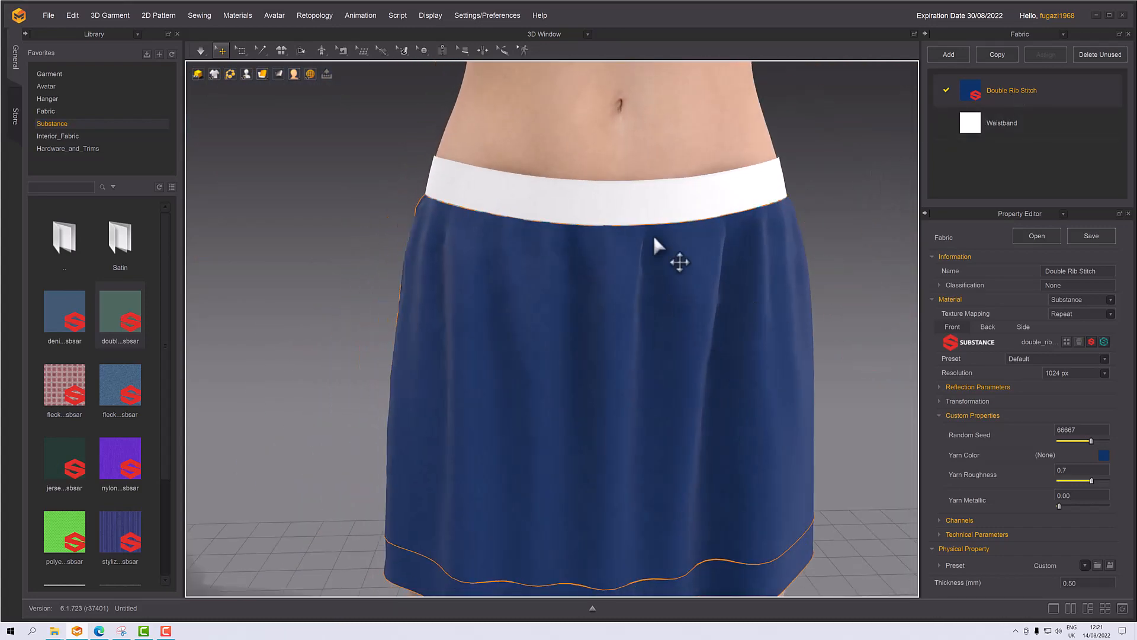
Step: Apply the polyester_honeycomb_mesh_front Substance from the library to the skirt's waistband and view it up close
left_click(617, 211)
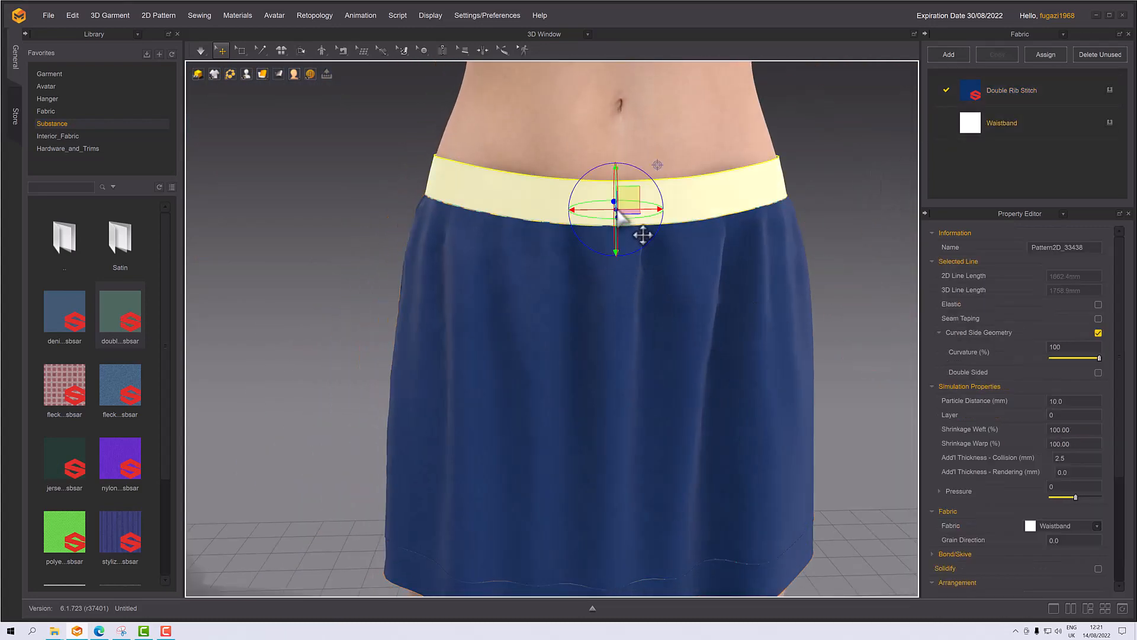
right_click_drag(800, 386, 793, 247)
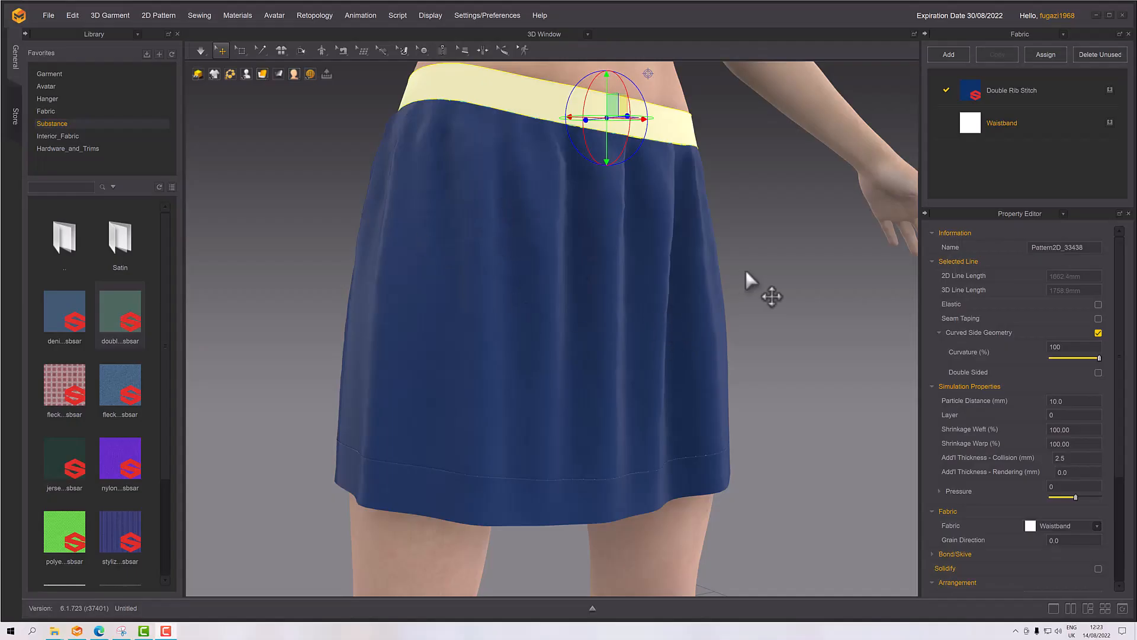
scroll(775, 323, "up", 5)
scroll(144, 391, "down", 2)
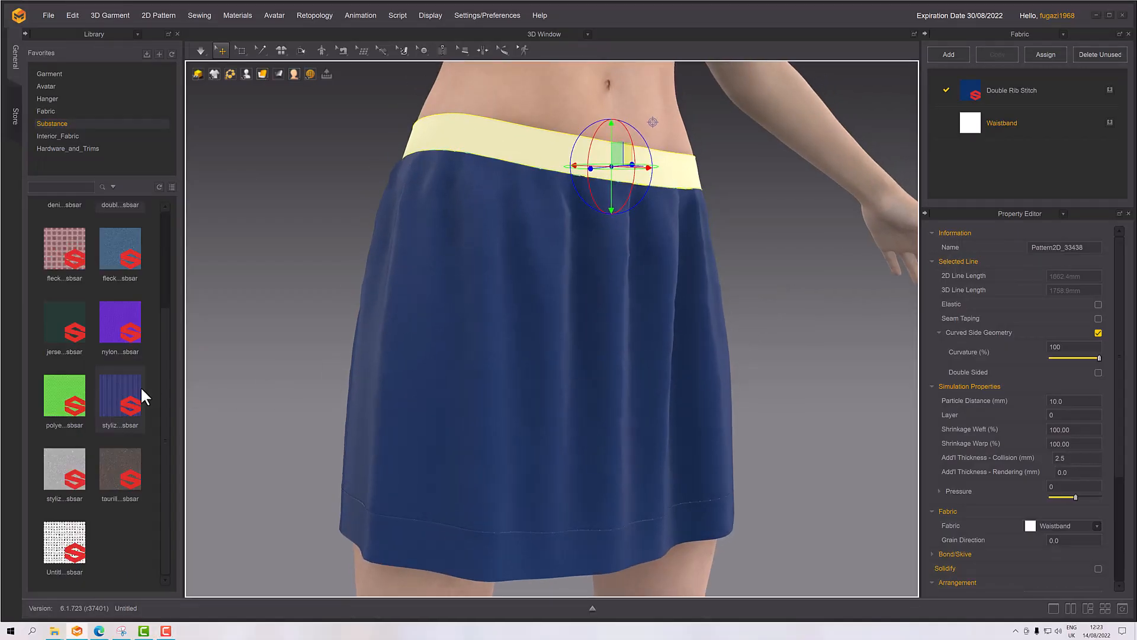
mouse_move(71, 403)
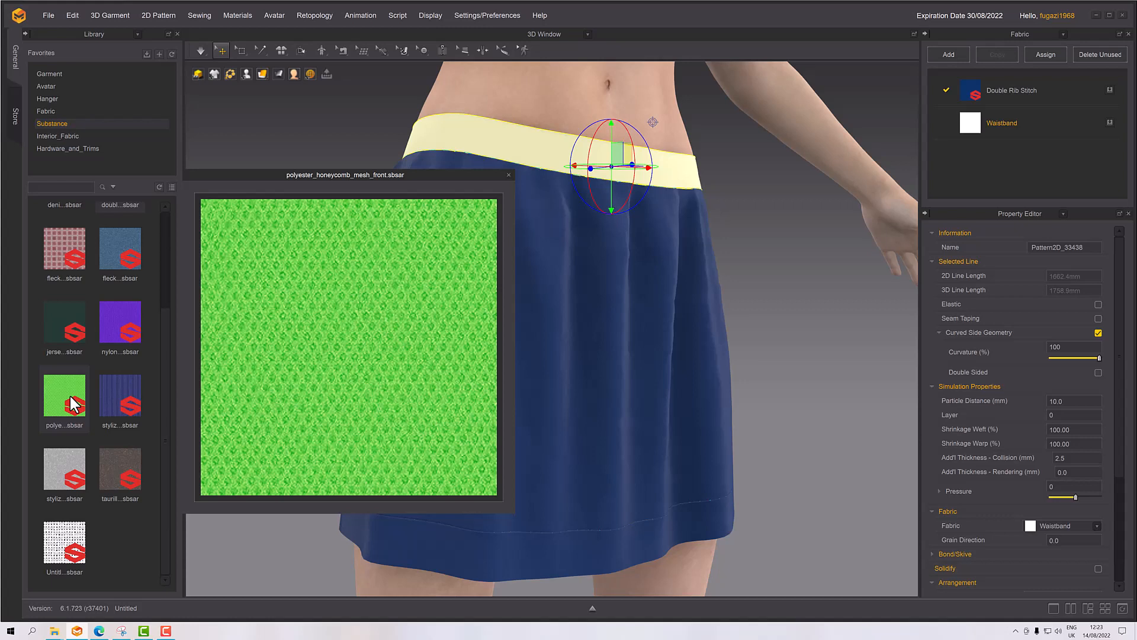
left_click_drag(74, 403, 536, 139)
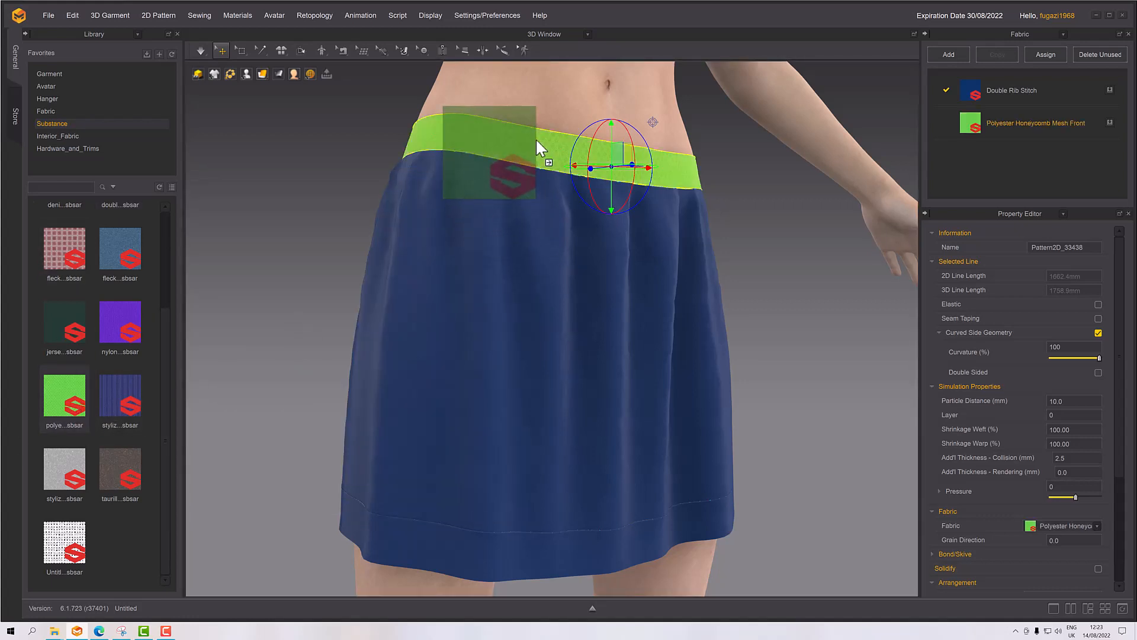
right_click_drag(760, 201, 750, 254)
scroll(749, 254, "down", 3)
middle_click_drag(790, 189, 793, 422)
scroll(724, 398, "down", 5)
right_click_drag(491, 327, 491, 326)
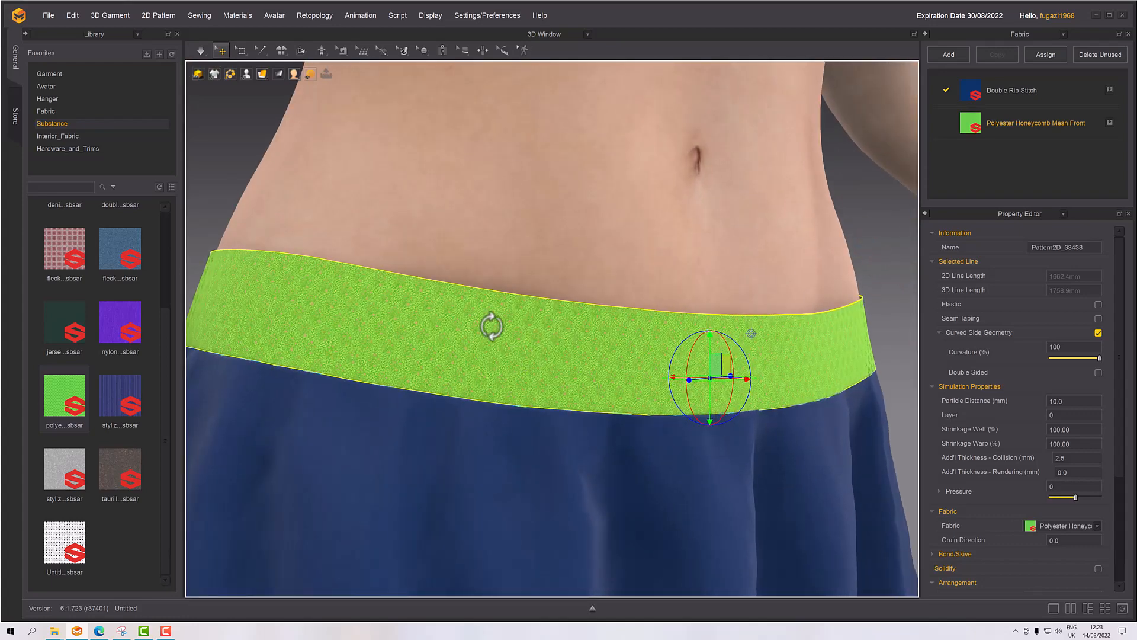
left_click(891, 225)
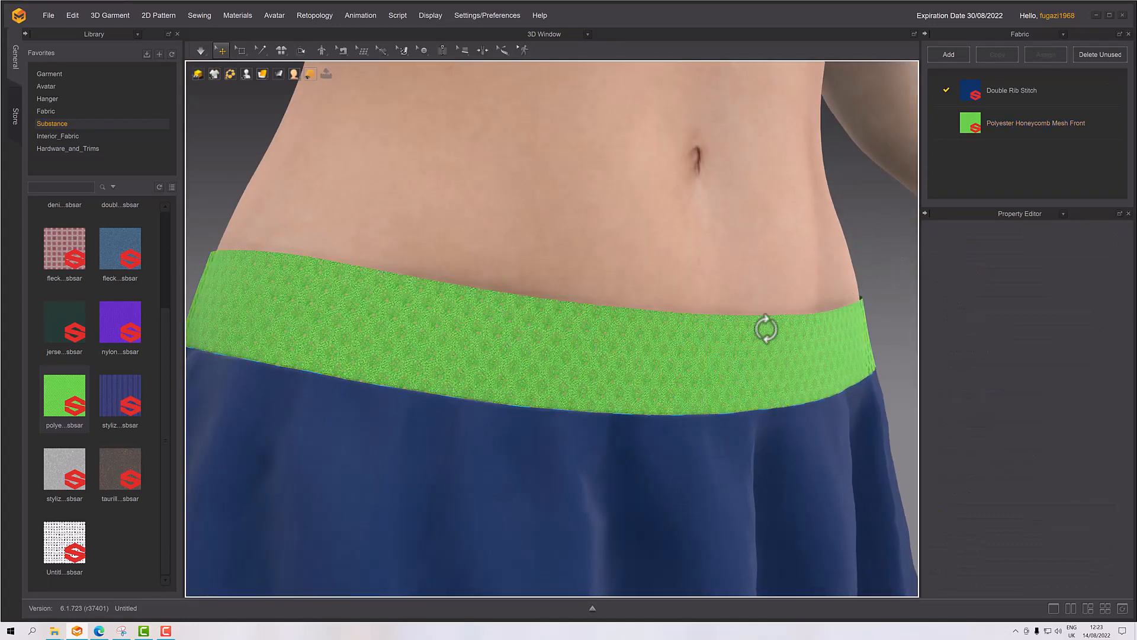
Step: Set the Polyester Honeycomb Mesh Front fabric's texture width to 75 mm in its transformation settings, keeping the aspect ratio locked
left_click(1042, 121)
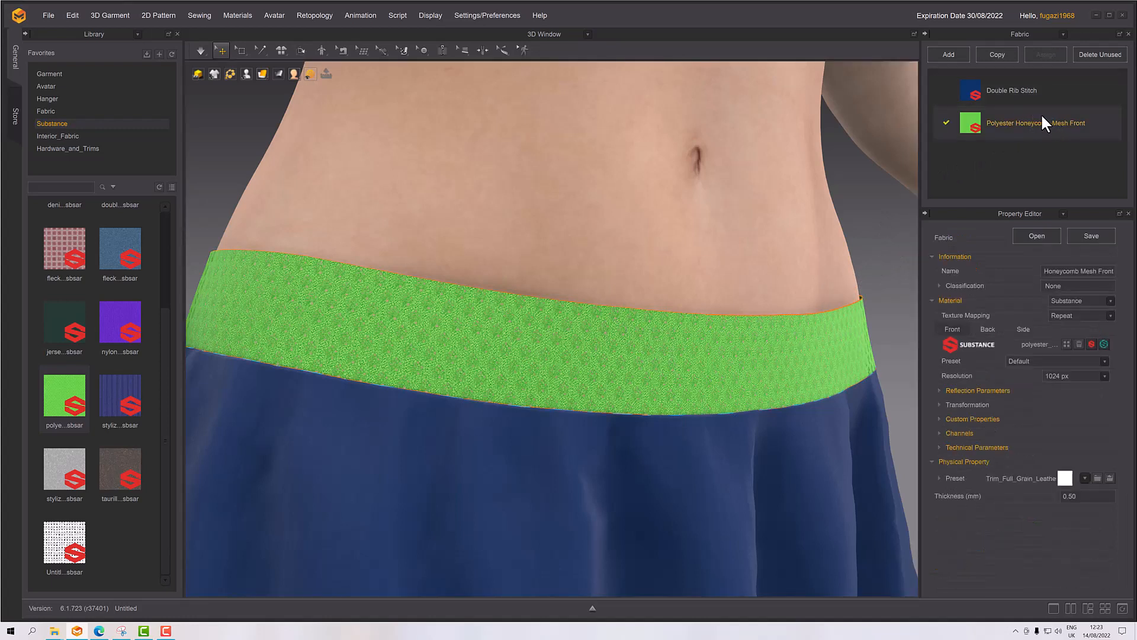
left_click(942, 407)
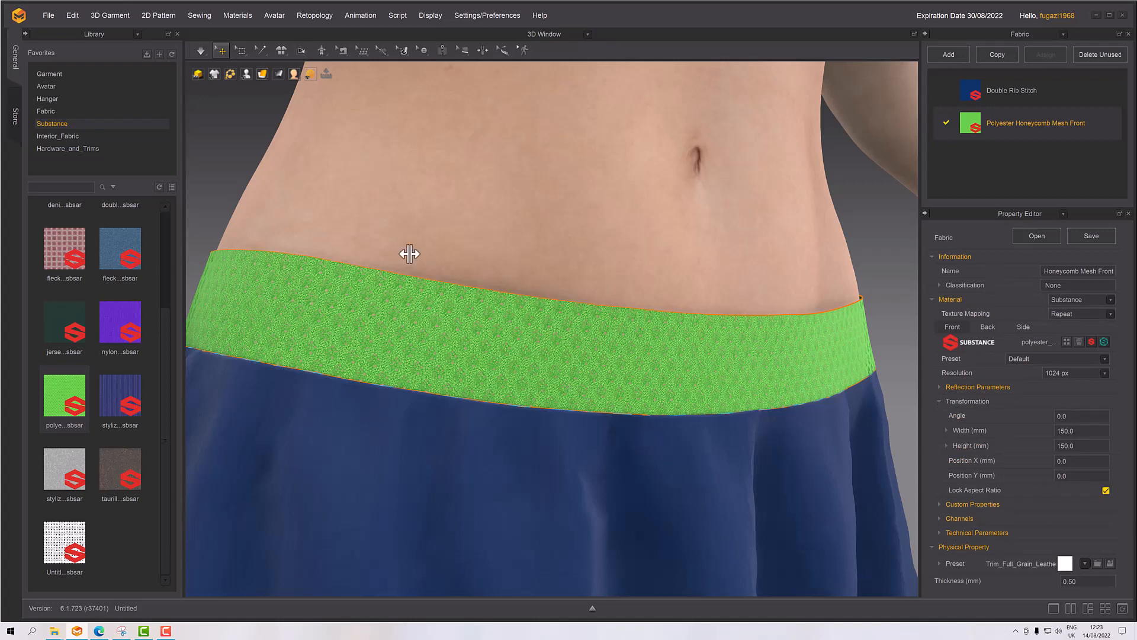
left_click(1079, 432)
type("75")
key("Return")
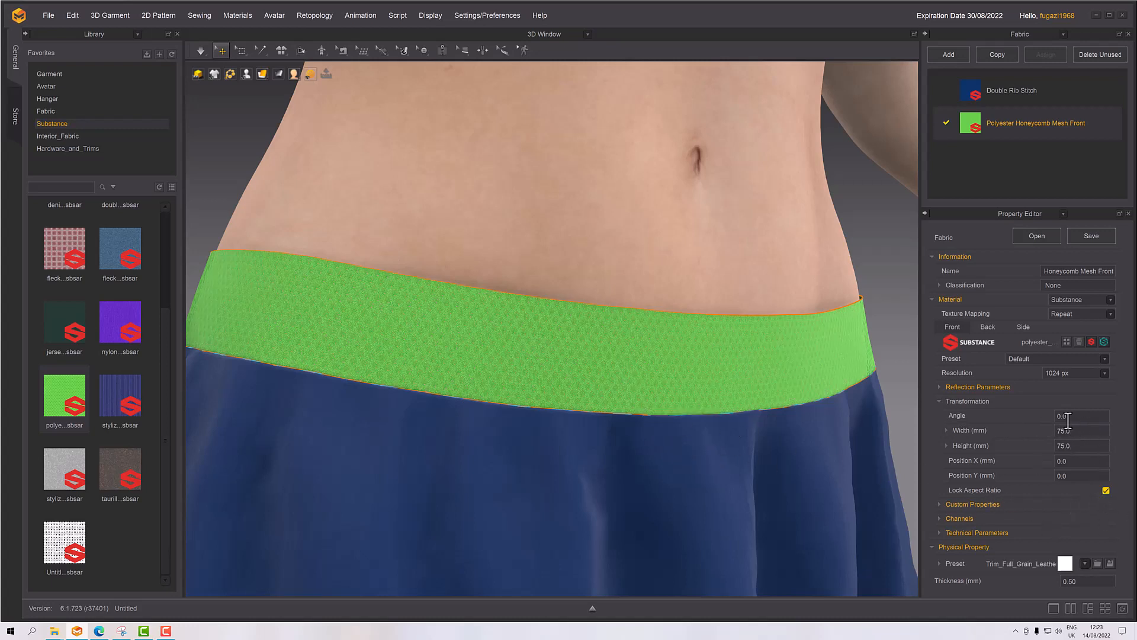
scroll(655, 386, "up", 10)
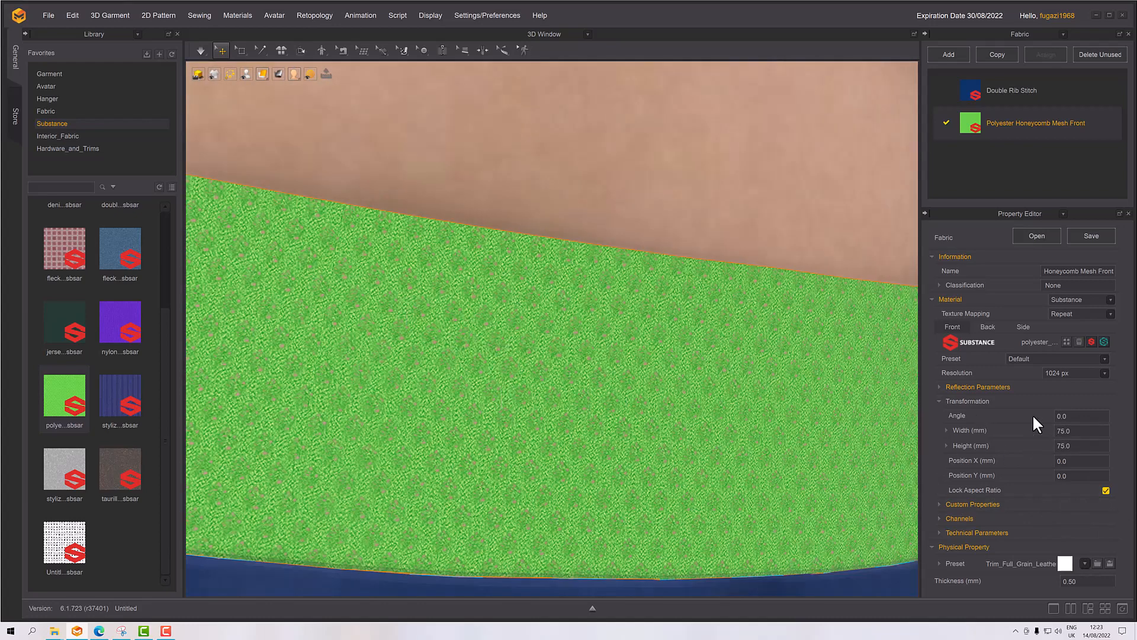
Step: Set the Polyester Honeycomb Mesh Front fabric's Color to the dark blue 1F3258 and check the waistband against the skirt
left_click(945, 402)
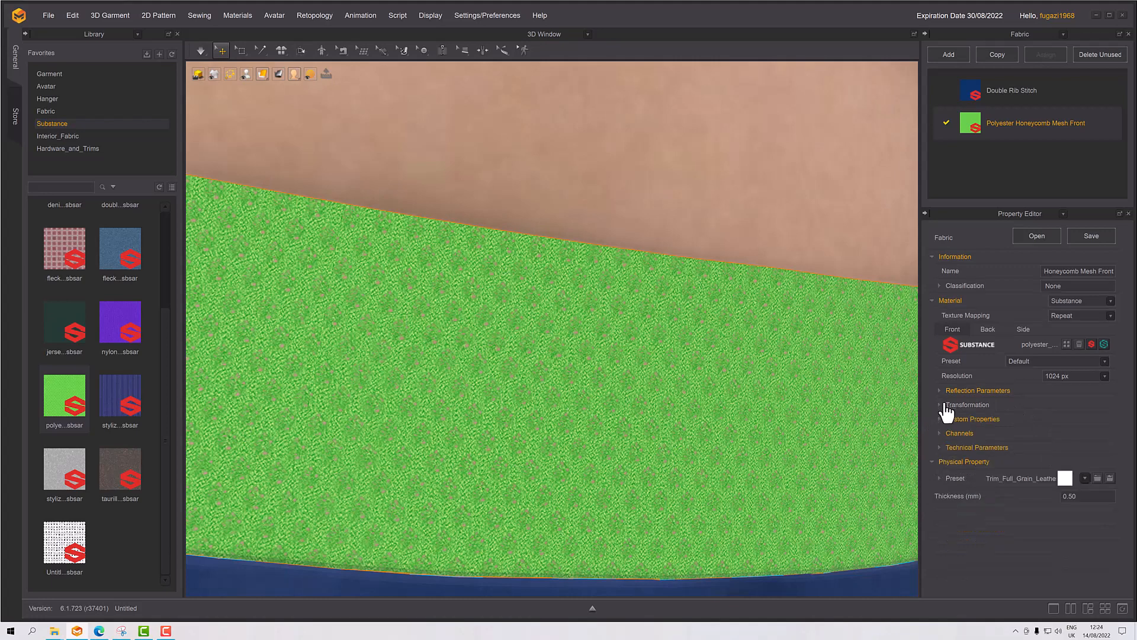
left_click(942, 419)
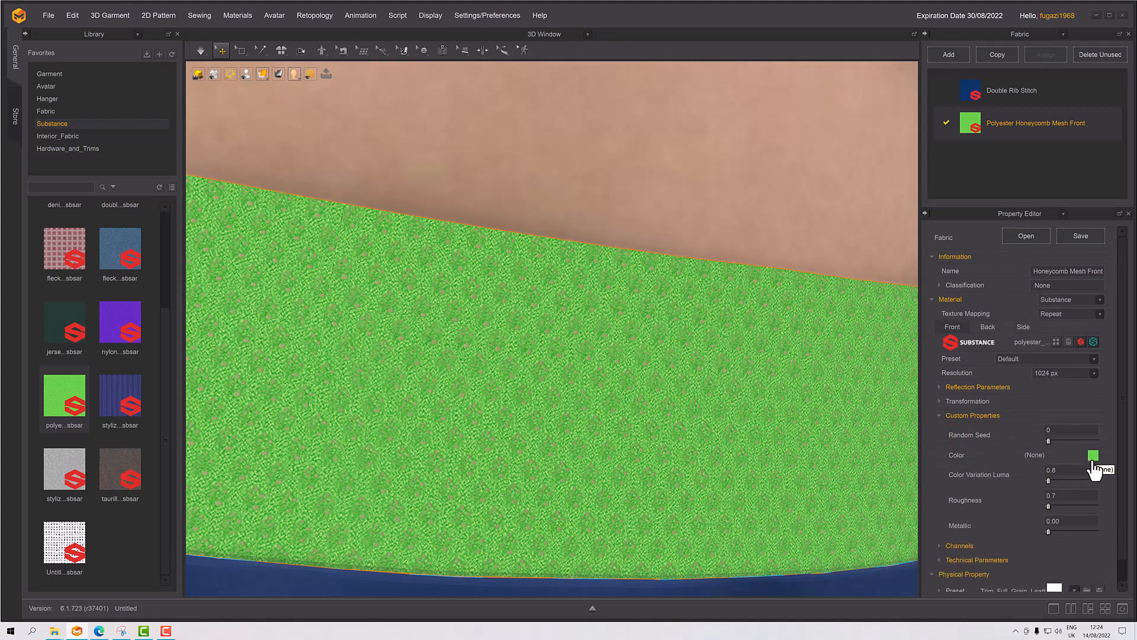
scroll(682, 372, "down", 2)
middle_click_drag(685, 401, 667, 314)
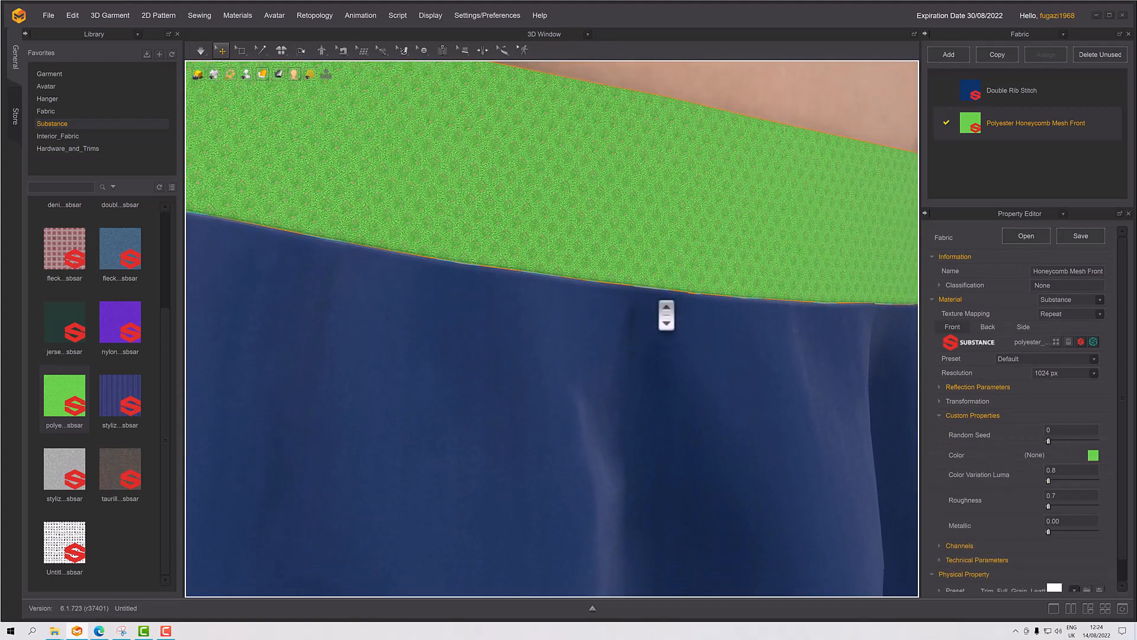
left_click(1093, 456)
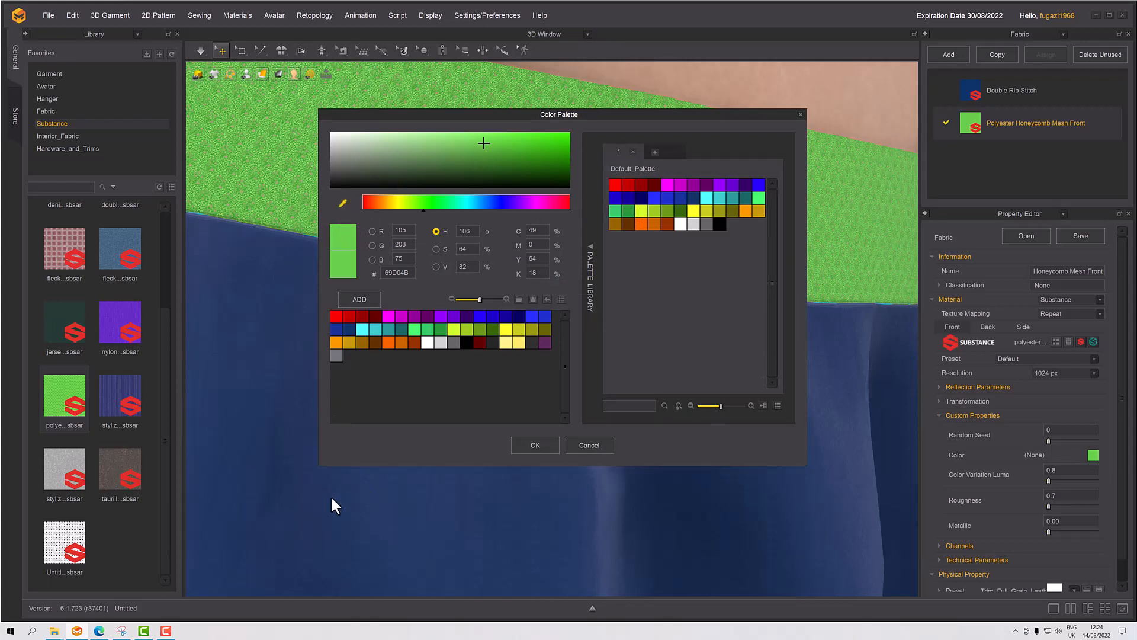
left_click(273, 443)
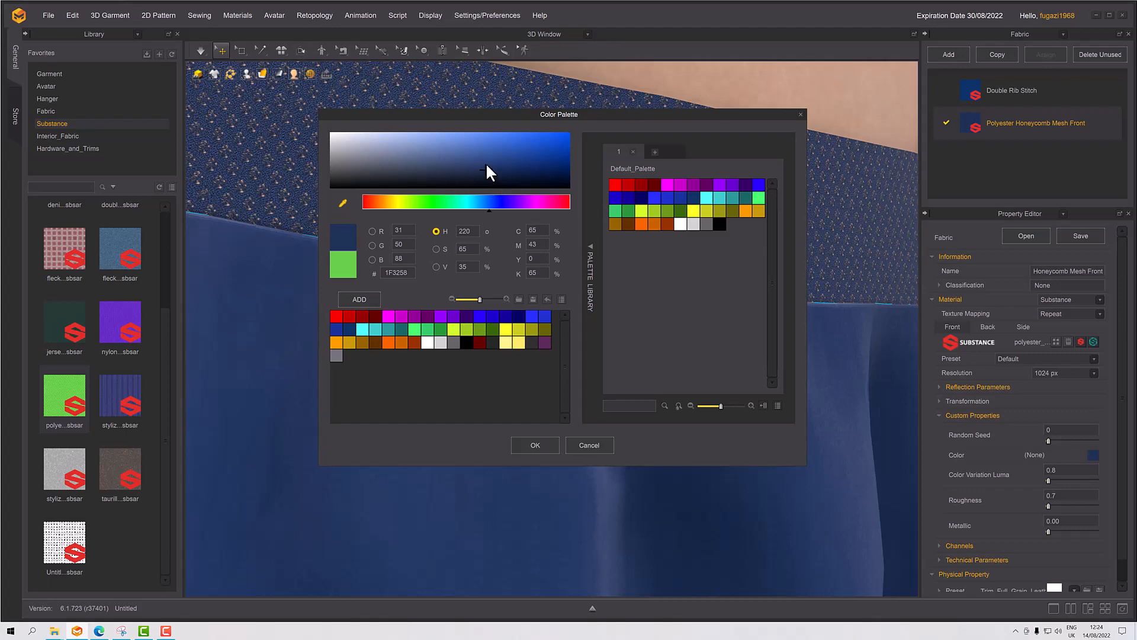
left_click(545, 442)
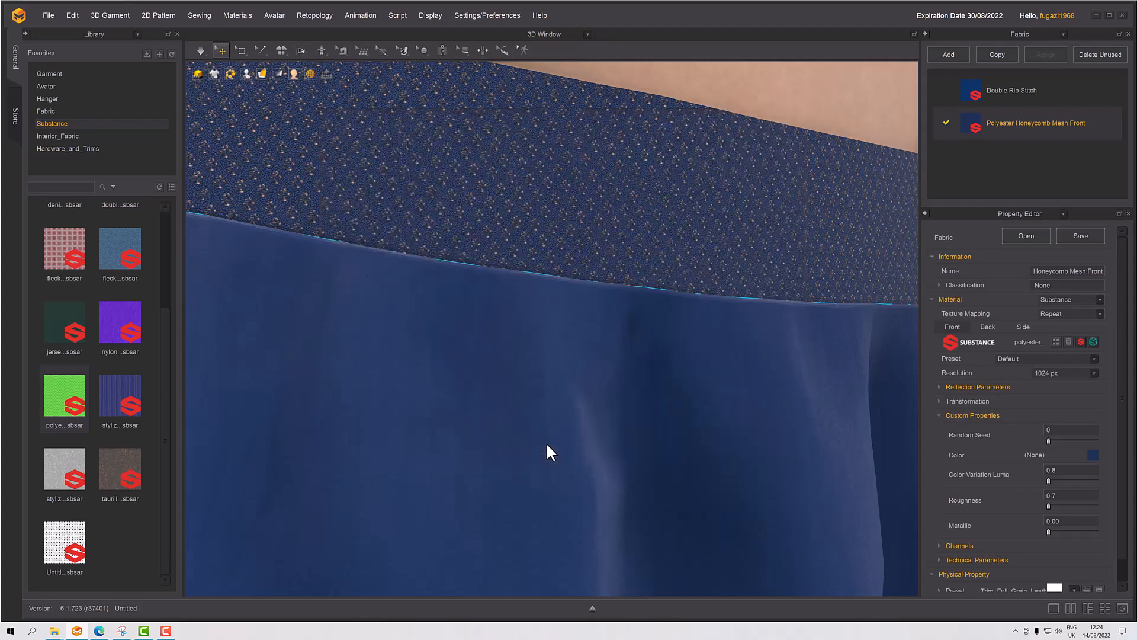
scroll(548, 382, "up", 5)
scroll(559, 388, "up", 4)
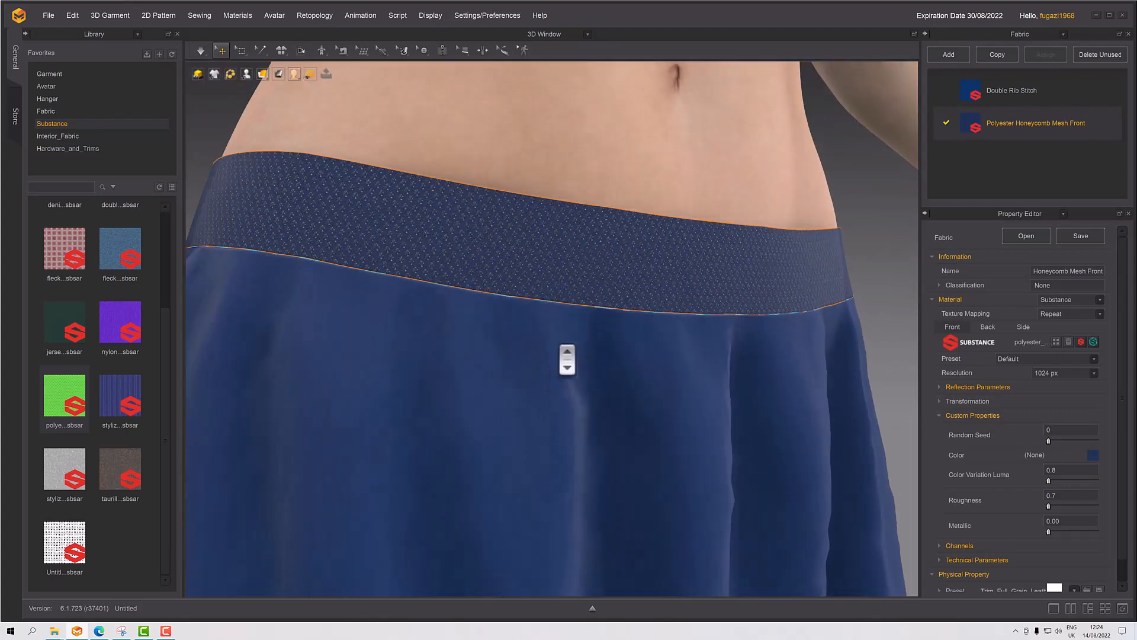
scroll(628, 339, "up", 2)
scroll(637, 362, "down", 4)
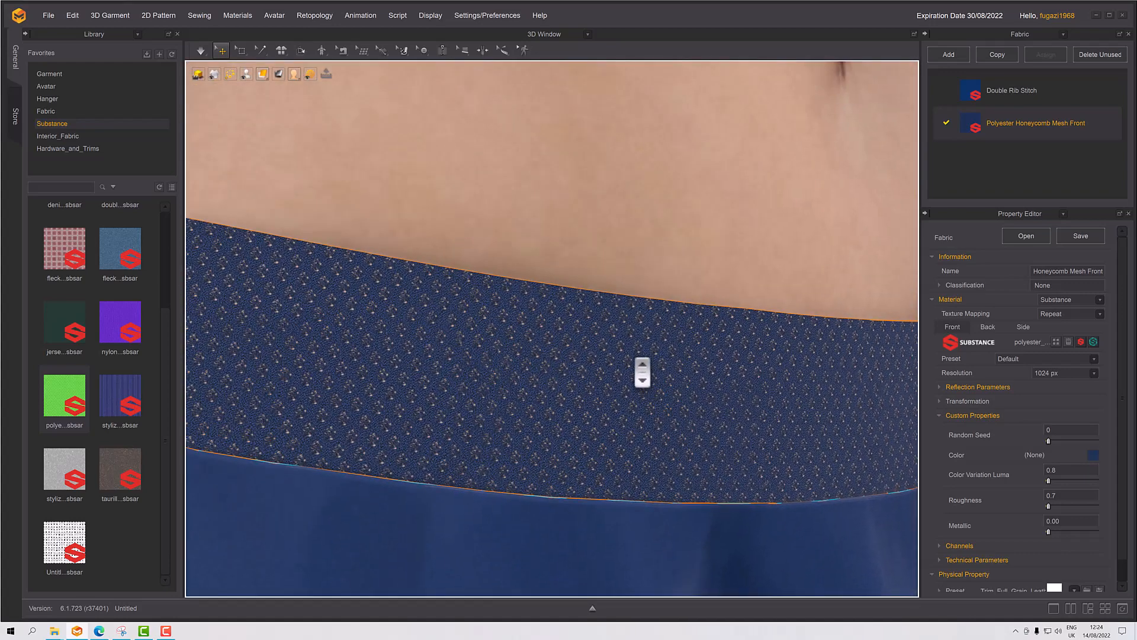
scroll(642, 374, "up", 2)
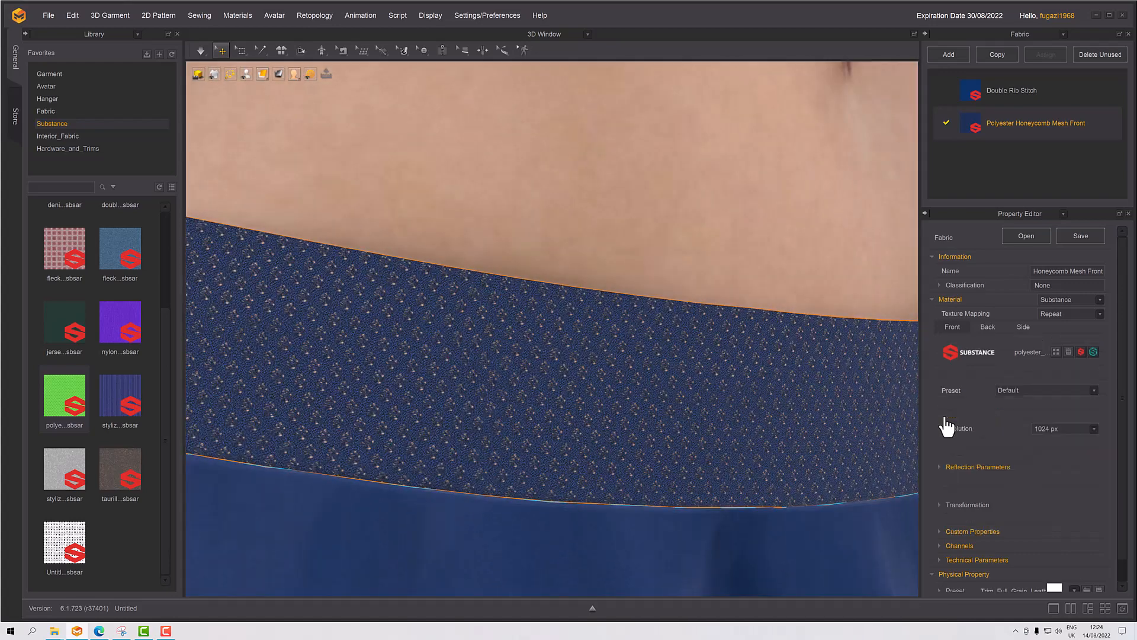
Step: Turn off the Opacity channel of the Polyester Honeycomb Mesh Front fabric
left_click(940, 415)
left_click(940, 430)
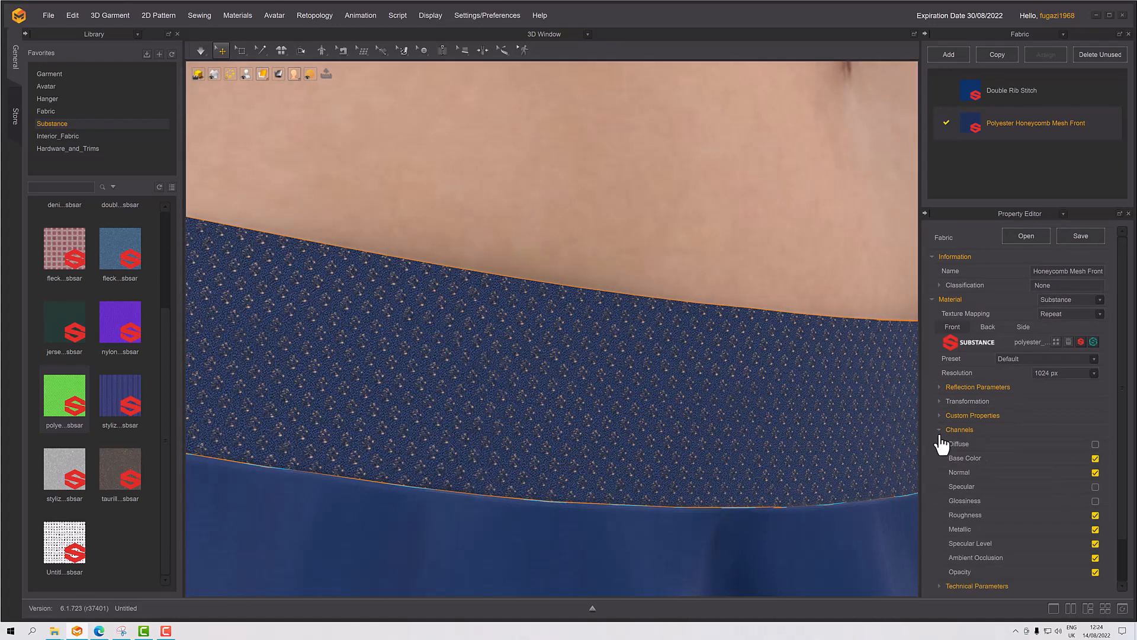
left_click(1095, 572)
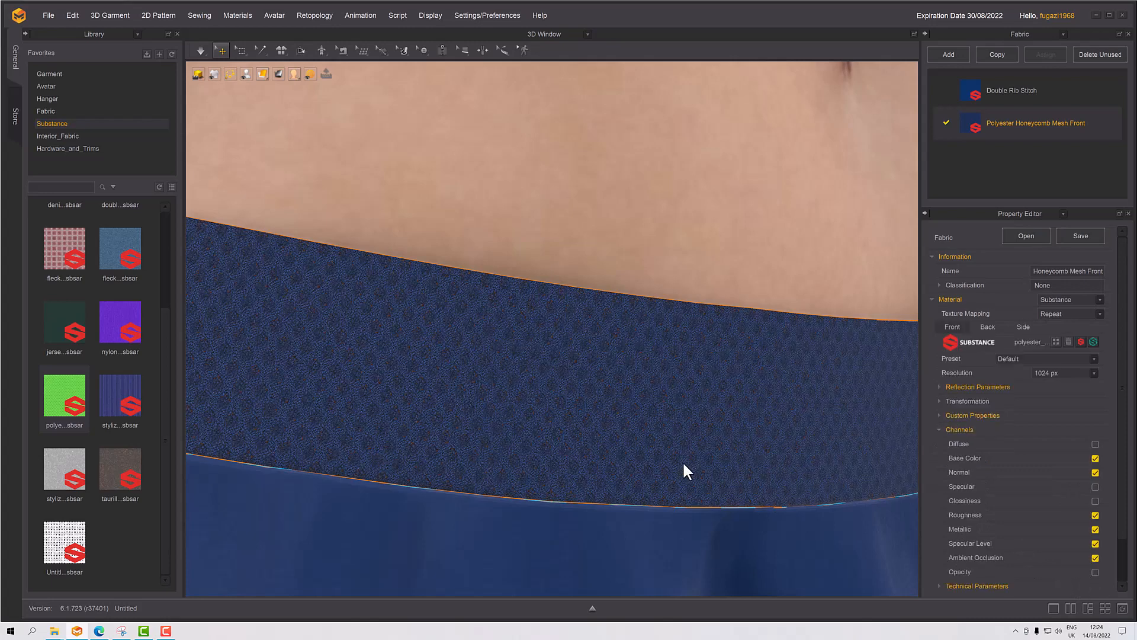
Step: Examine the skirt and its waistband in the 3D view from several angles and distances
scroll(687, 471, "down", 5)
middle_click_drag(694, 479, 692, 429)
scroll(655, 393, "up", 8)
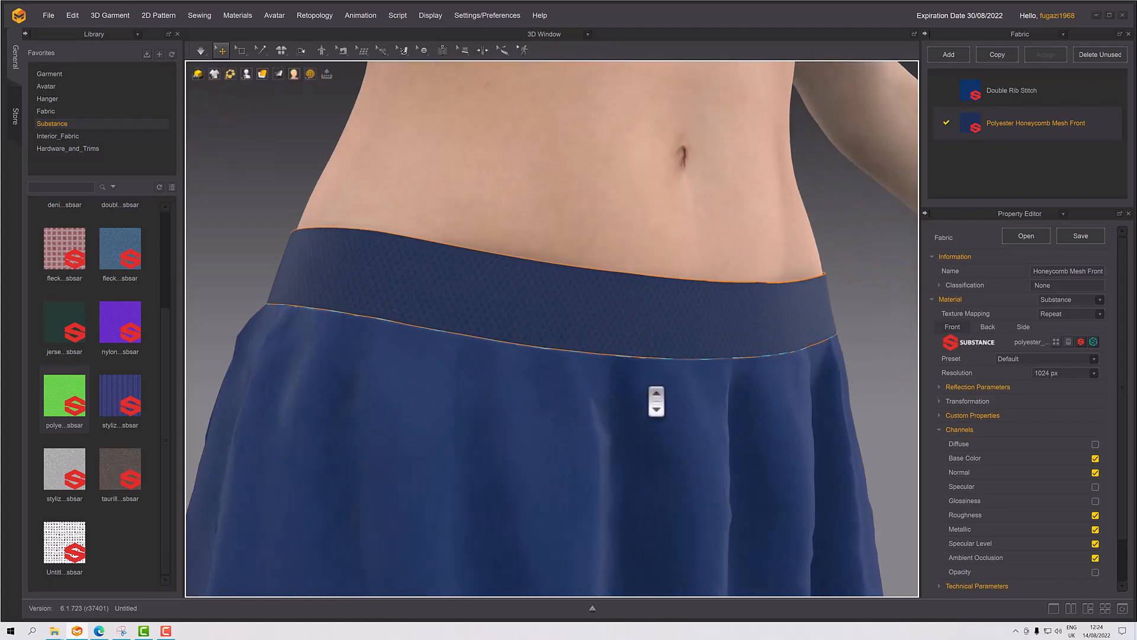
right_click_drag(620, 350, 632, 391)
scroll(588, 406, "down", 6)
scroll(645, 409, "down", 8)
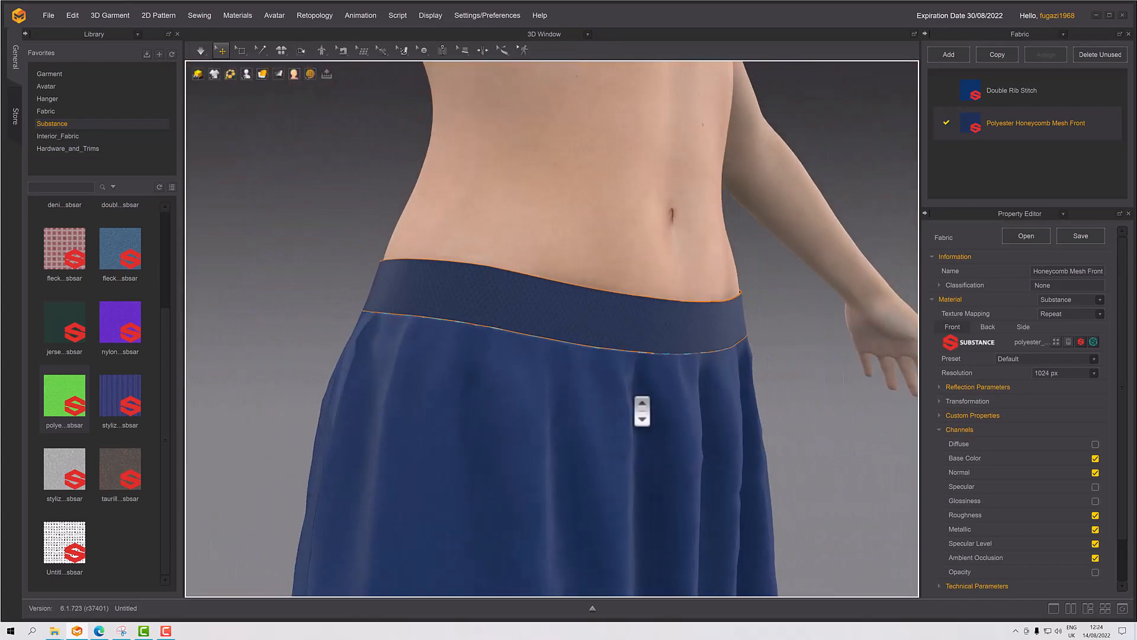
middle_click_drag(646, 391, 635, 305)
scroll(635, 347, "down", 3)
scroll(635, 346, "up", 6)
right_click_drag(634, 304, 619, 270)
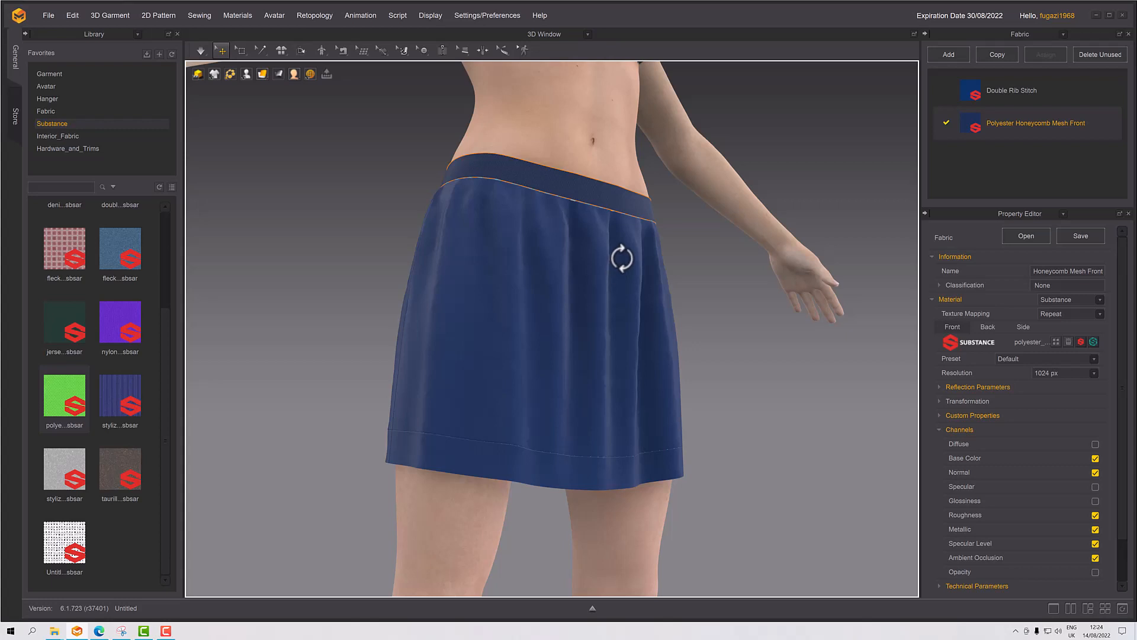
right_click_drag(615, 256, 703, 237)
scroll(680, 385, "up", 5)
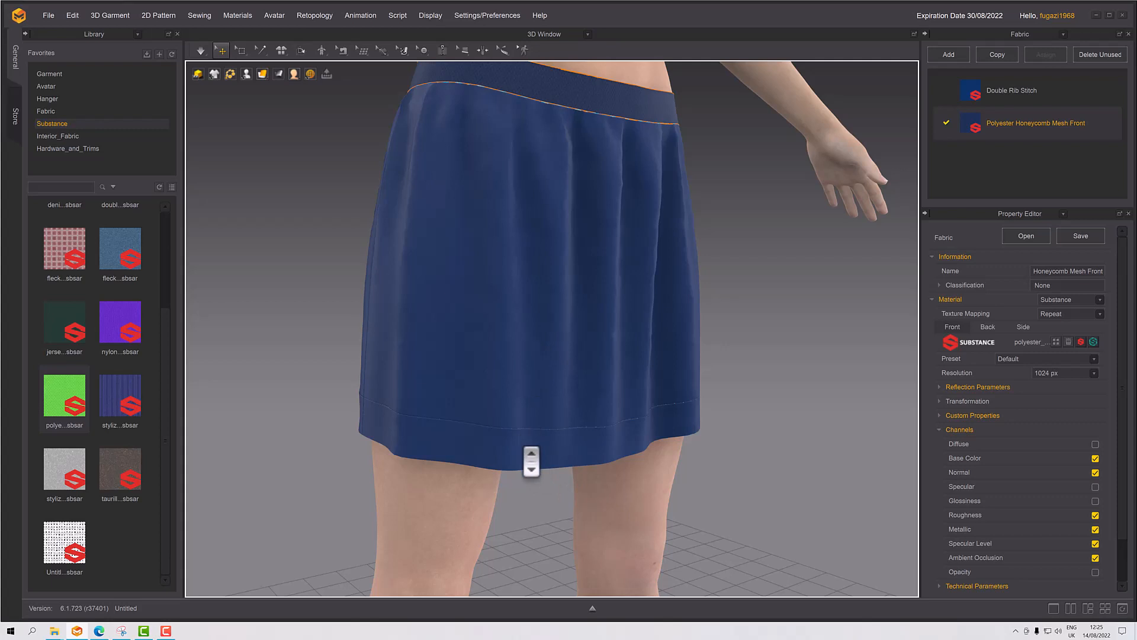
left_click(532, 461)
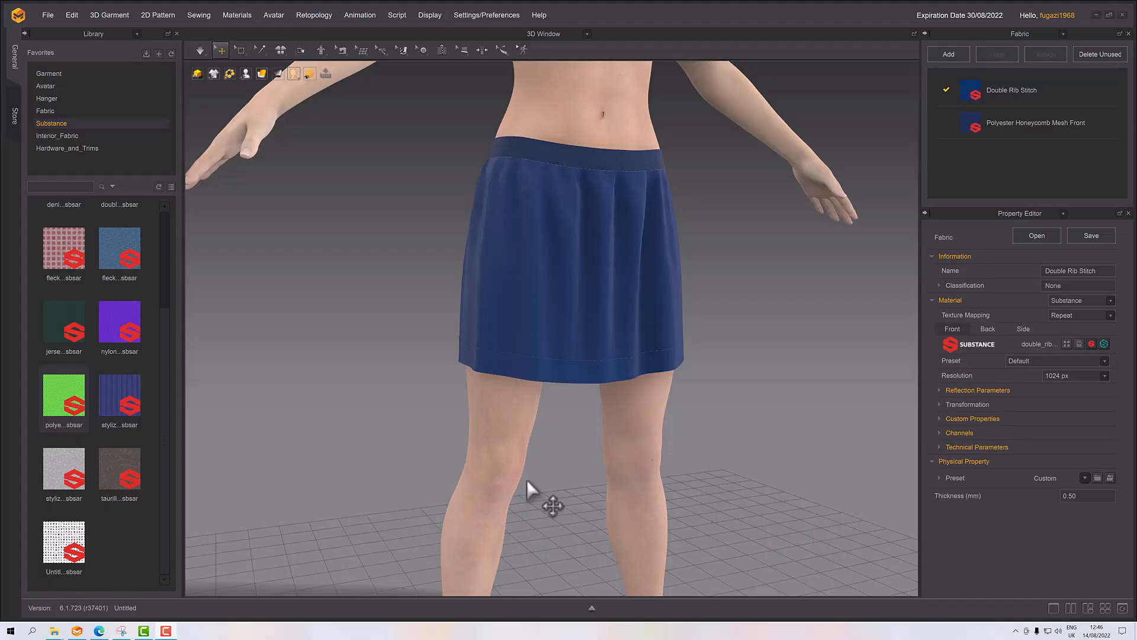
middle_click_drag(552, 325, 523, 333)
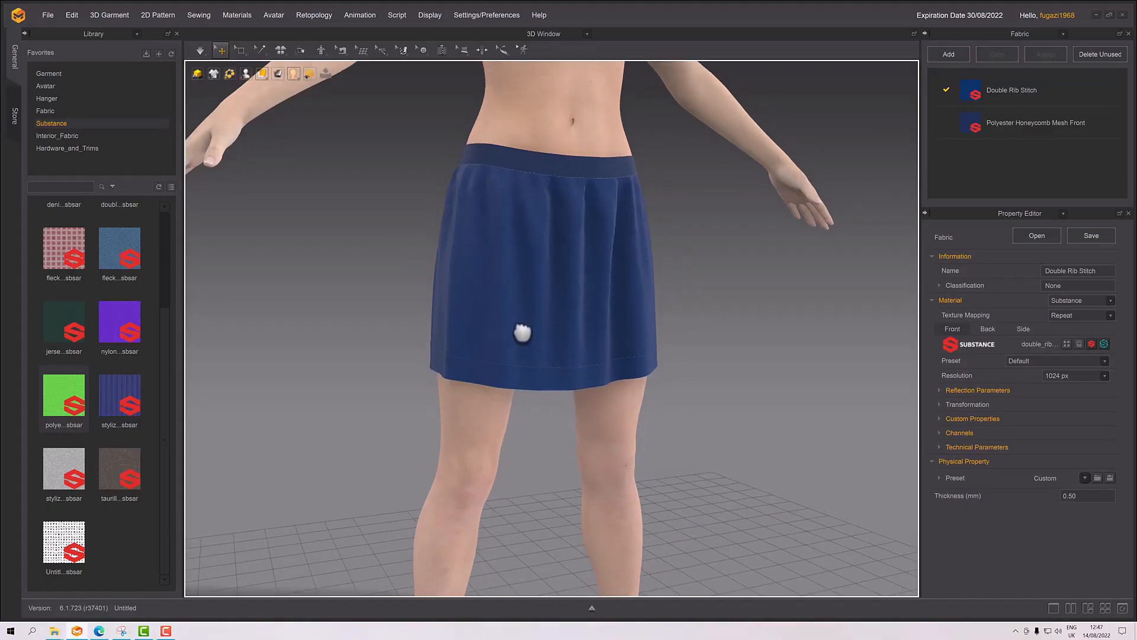
scroll(517, 328, "down", 1)
scroll(518, 329, "up", 4)
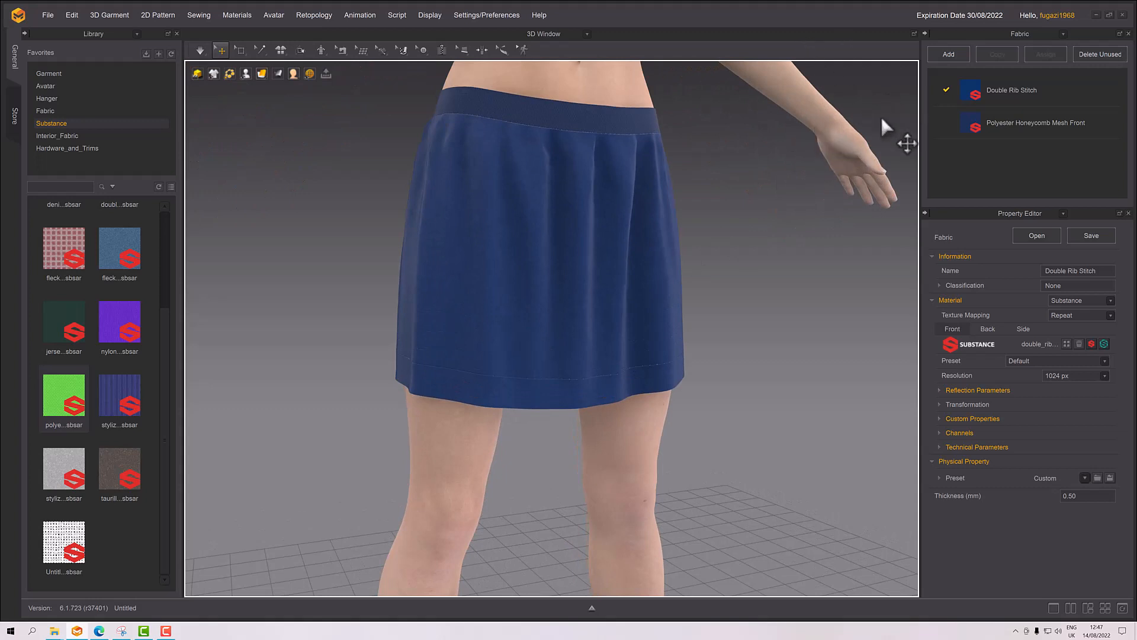
Step: Show the 2D Pattern Window instead of the UV Editor beside the 3D view and frame the skirt and hem band pieces
left_click(1071, 609)
left_click(720, 36)
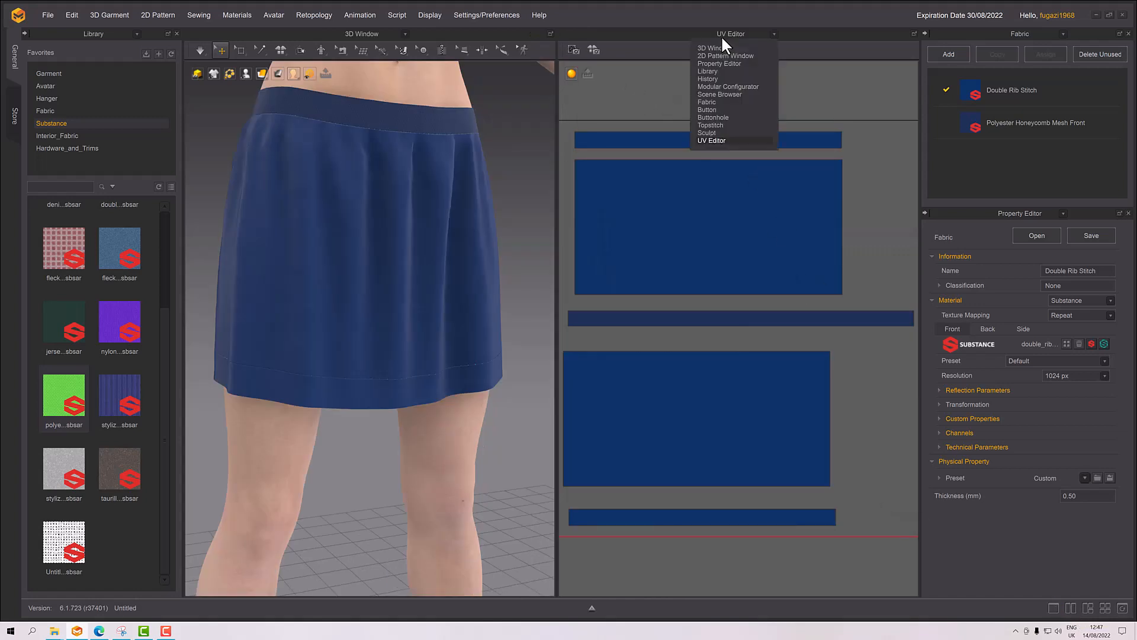
left_click(716, 56)
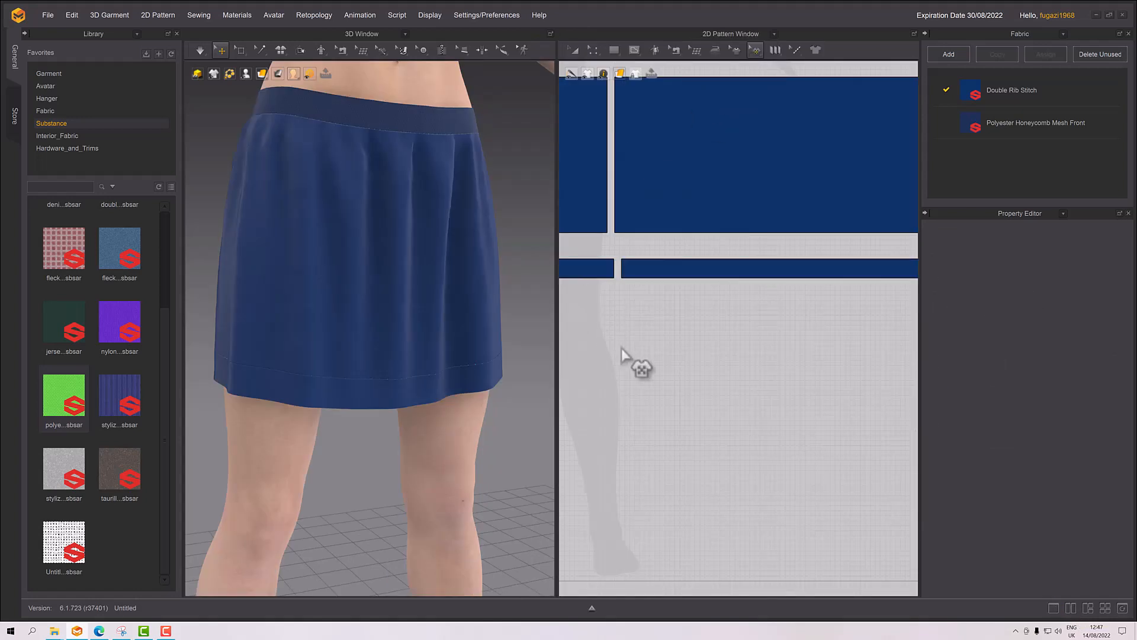
scroll(652, 355, "down", 5)
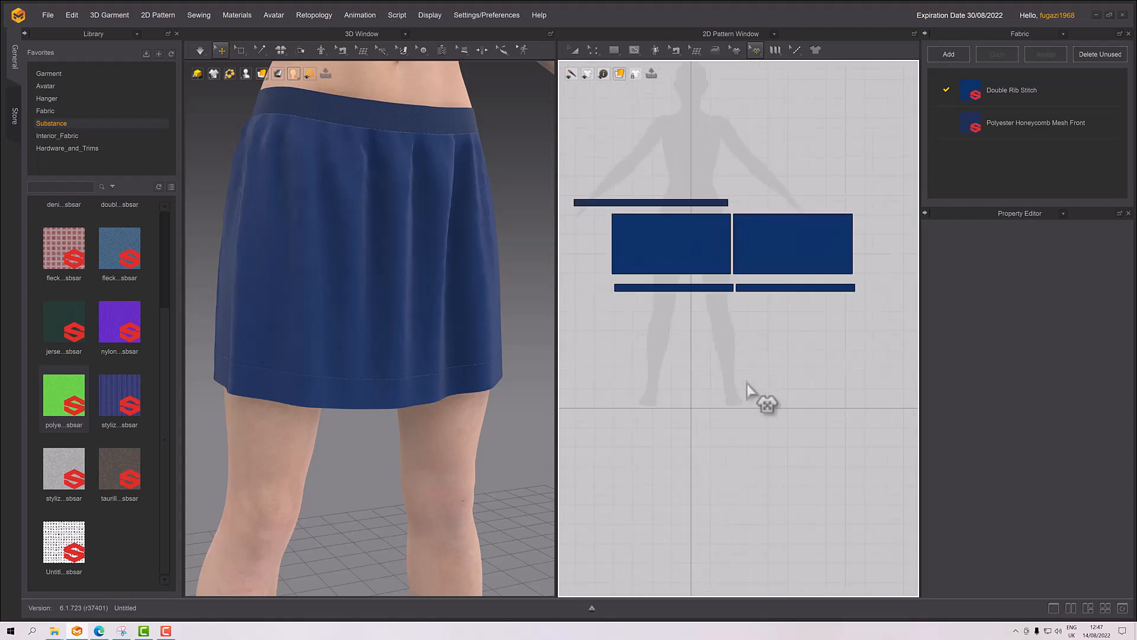
scroll(630, 360, "up", 2)
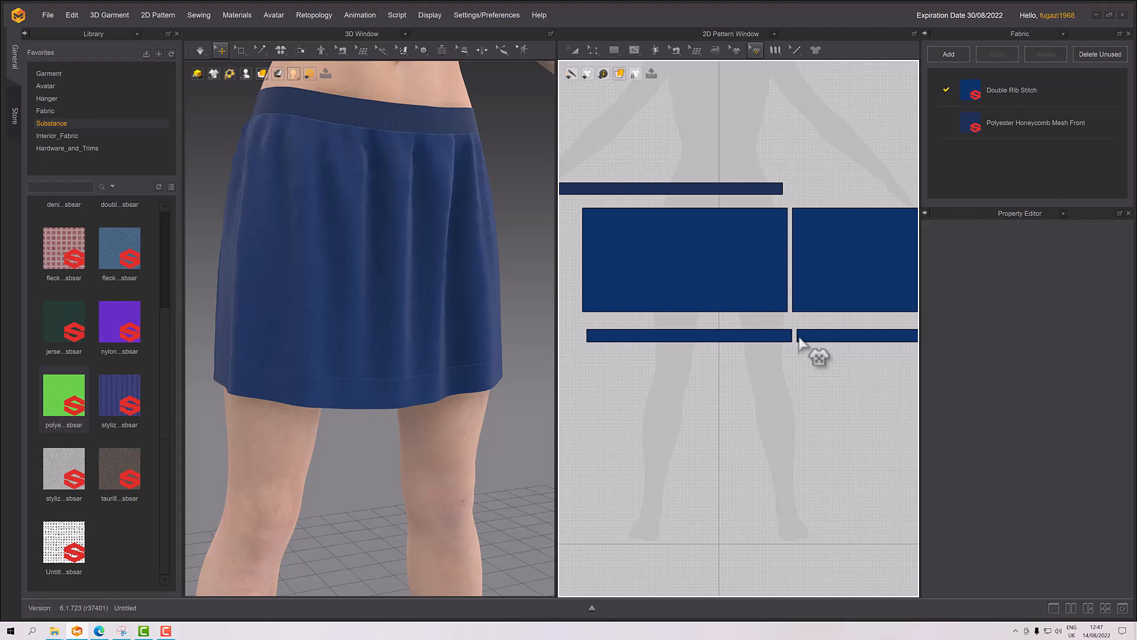
scroll(798, 356, "down", 6)
scroll(789, 402, "up", 7)
middle_click_drag(792, 426, 724, 471)
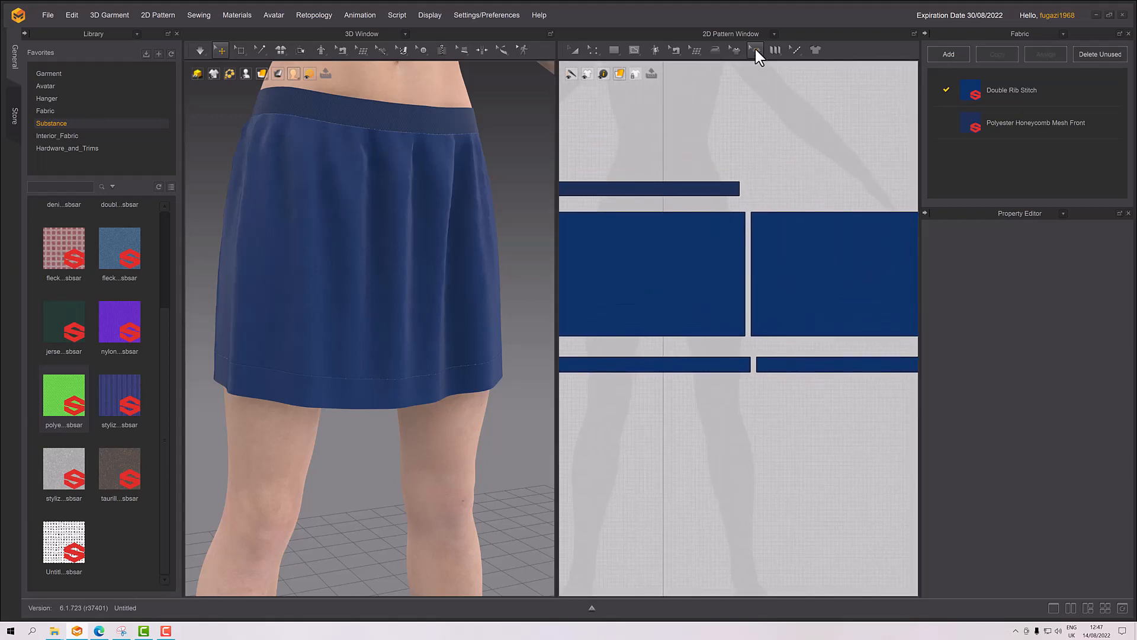
Step: Add the black-and-white bird trim image from the ClothTexVolume3 folder as a 36 mm high graphic at the start of the right-hand hem band
left_click(755, 49)
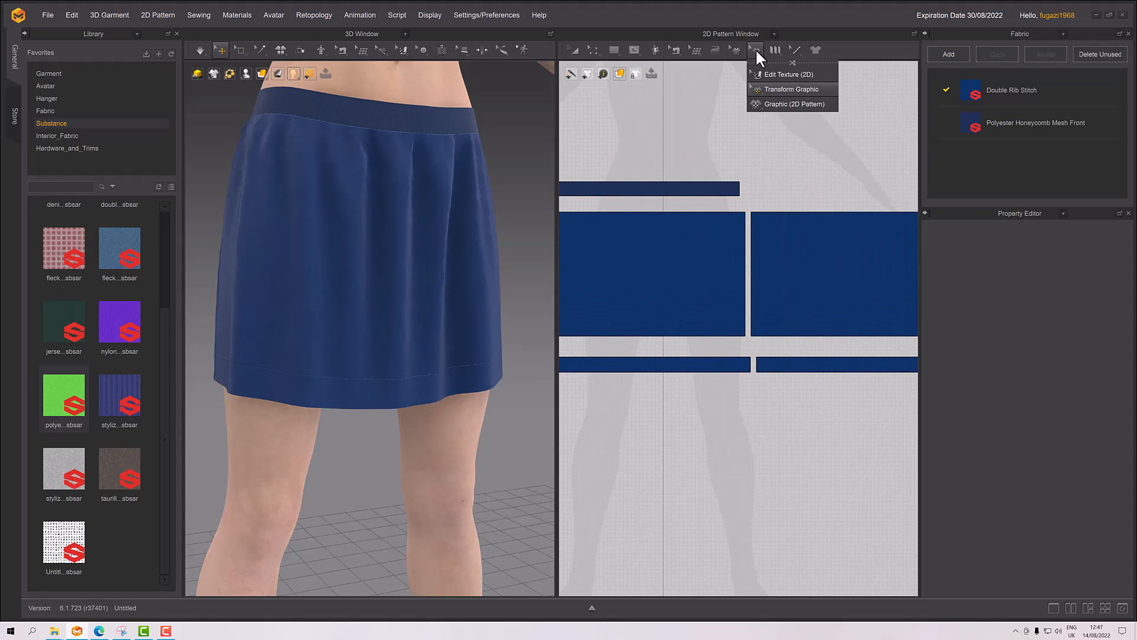
left_click(774, 104)
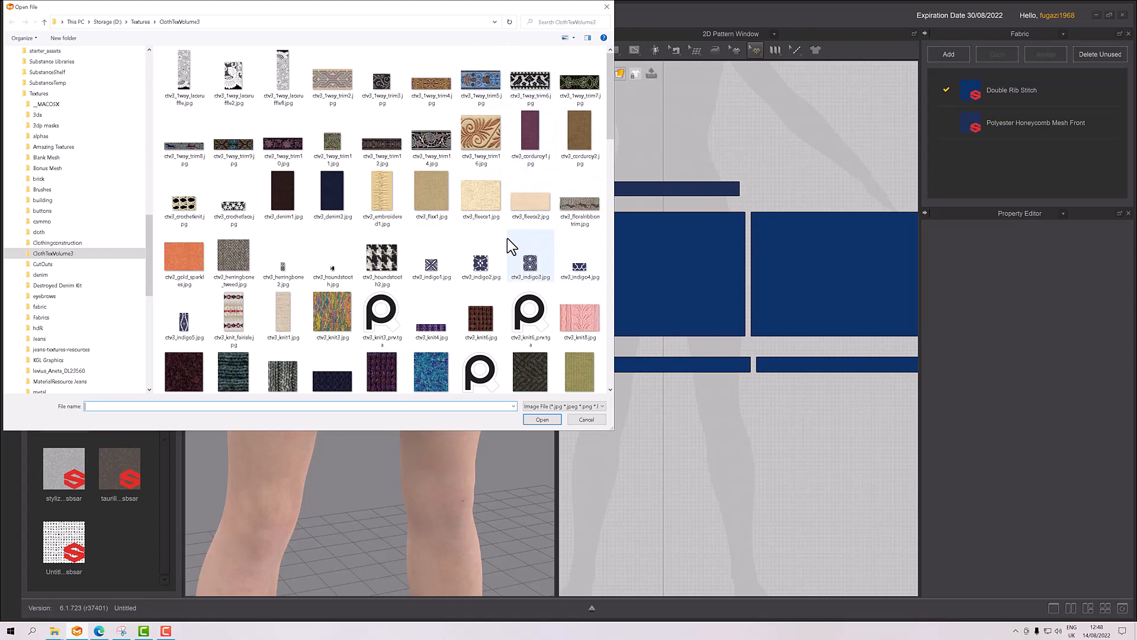
double_click(529, 83)
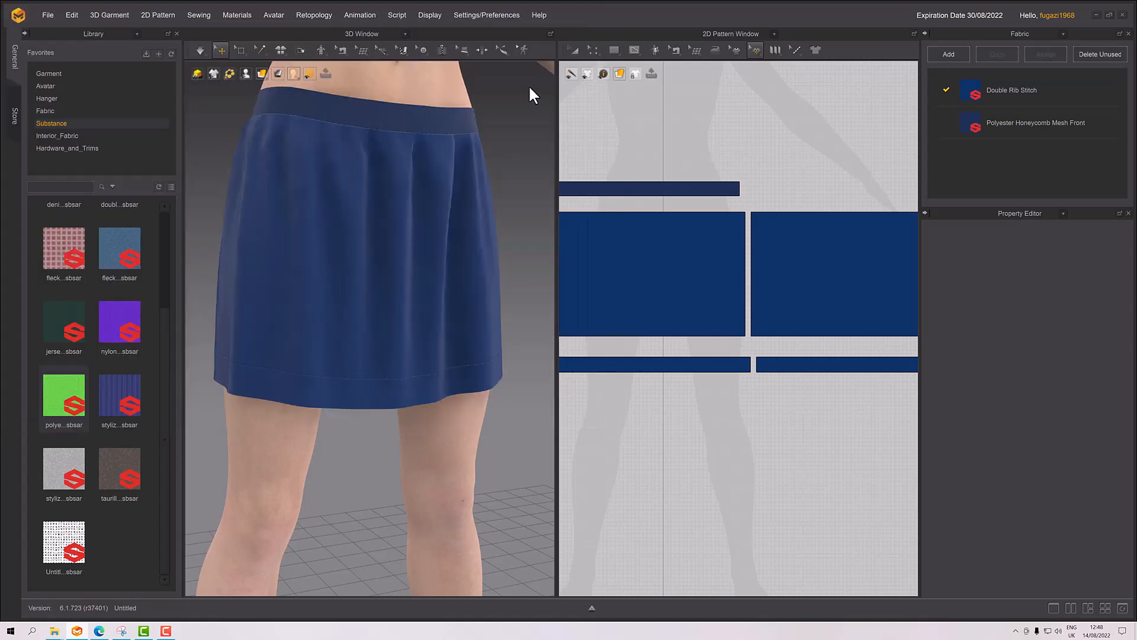
left_click(771, 366)
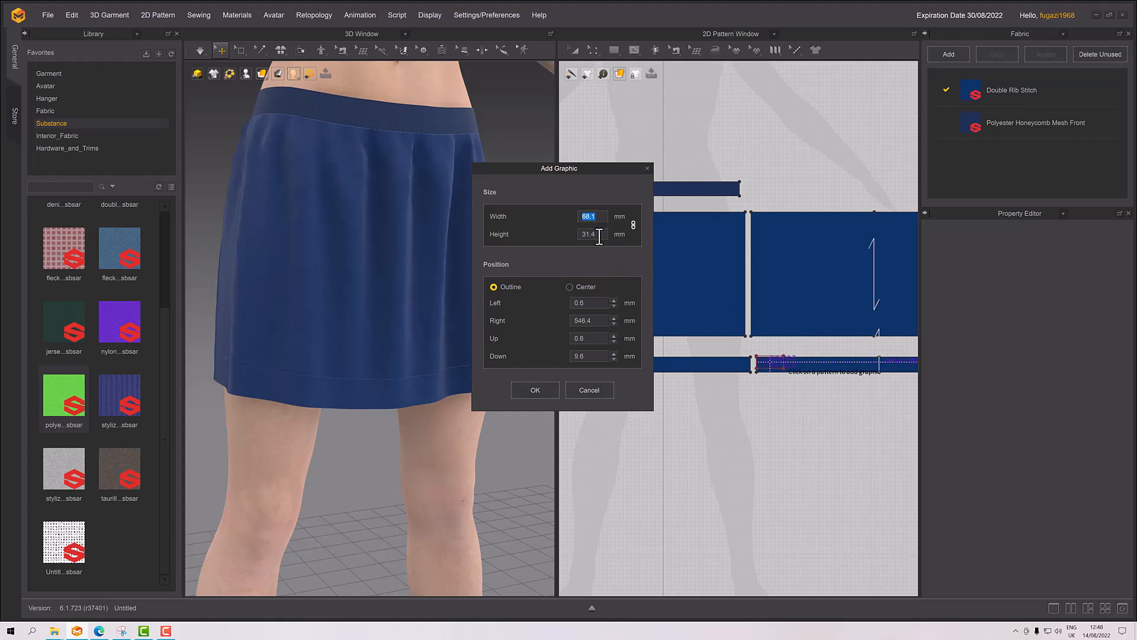
key("Tab")
type("40")
key("Return")
type("36")
left_click(535, 390)
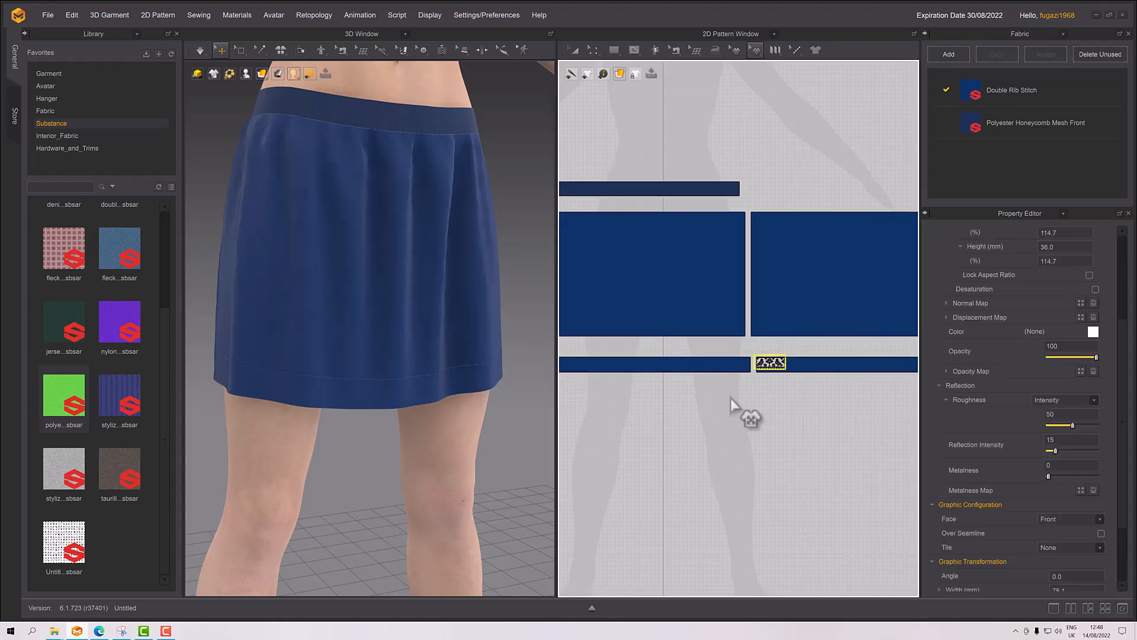
Step: Move the trim graphic to the hem band's lower left corner and scale it to about 82 mm wide to cover the band's full height
scroll(770, 403, "down", 3)
scroll(807, 386, "up", 8)
scroll(830, 313, "down", 2)
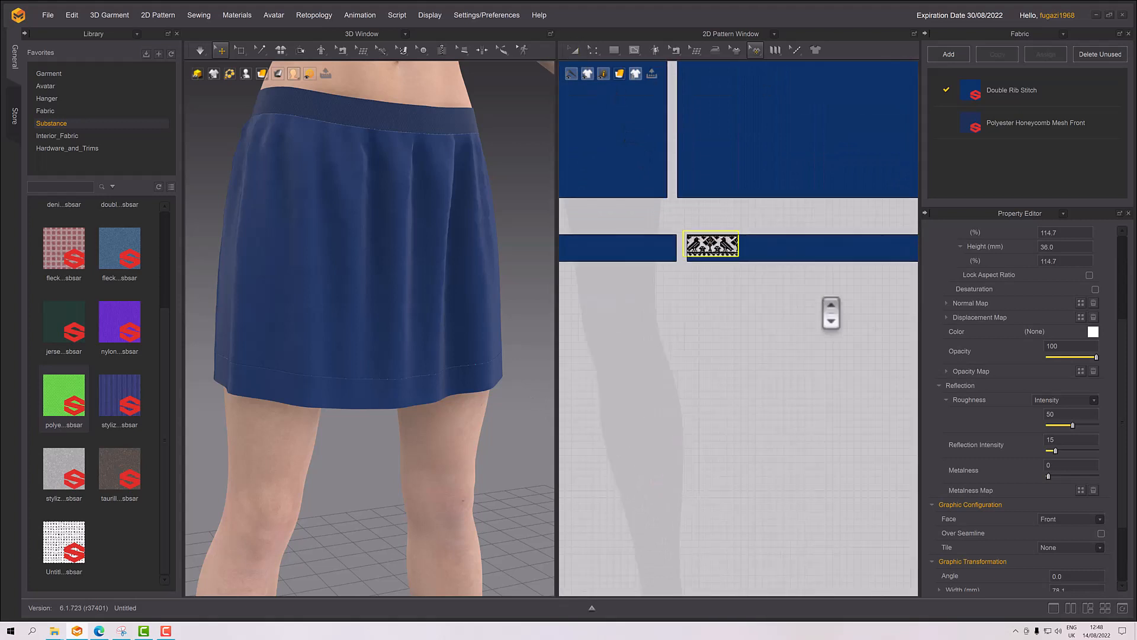
scroll(818, 317, "up", 4)
left_click_drag(761, 372, 771, 383)
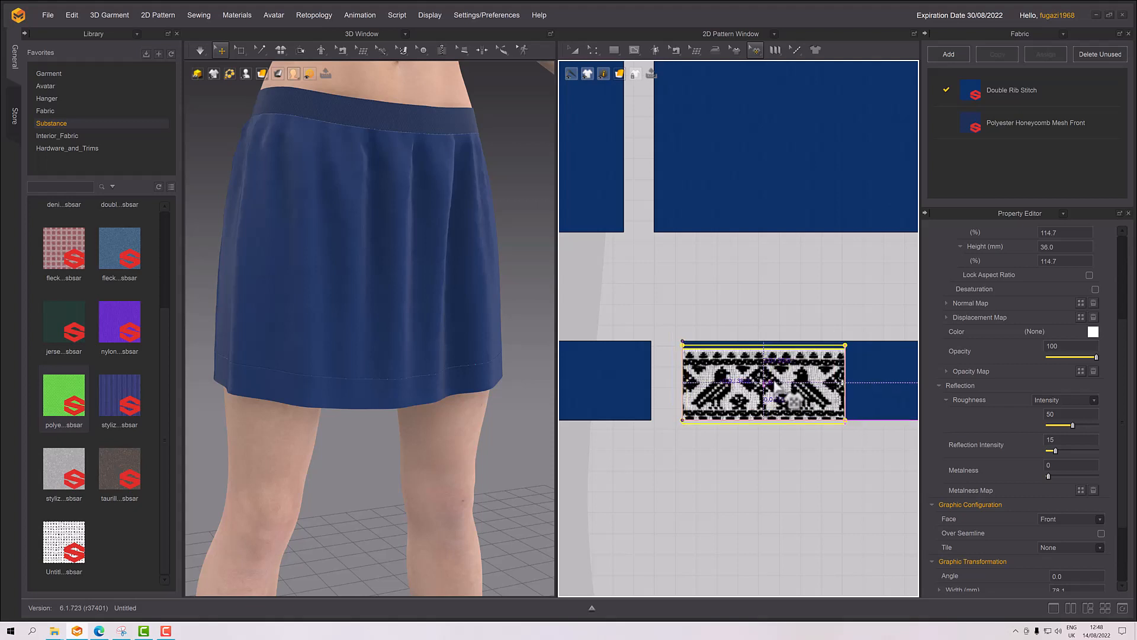
scroll(773, 419, "up", 2)
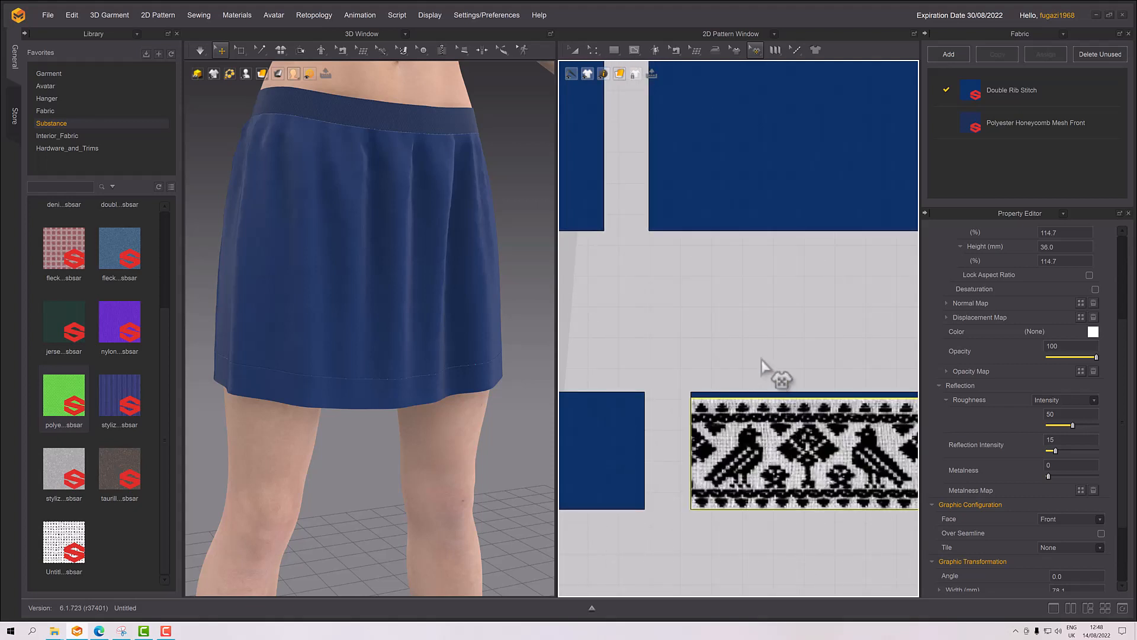
right_click_drag(775, 373, 659, 283)
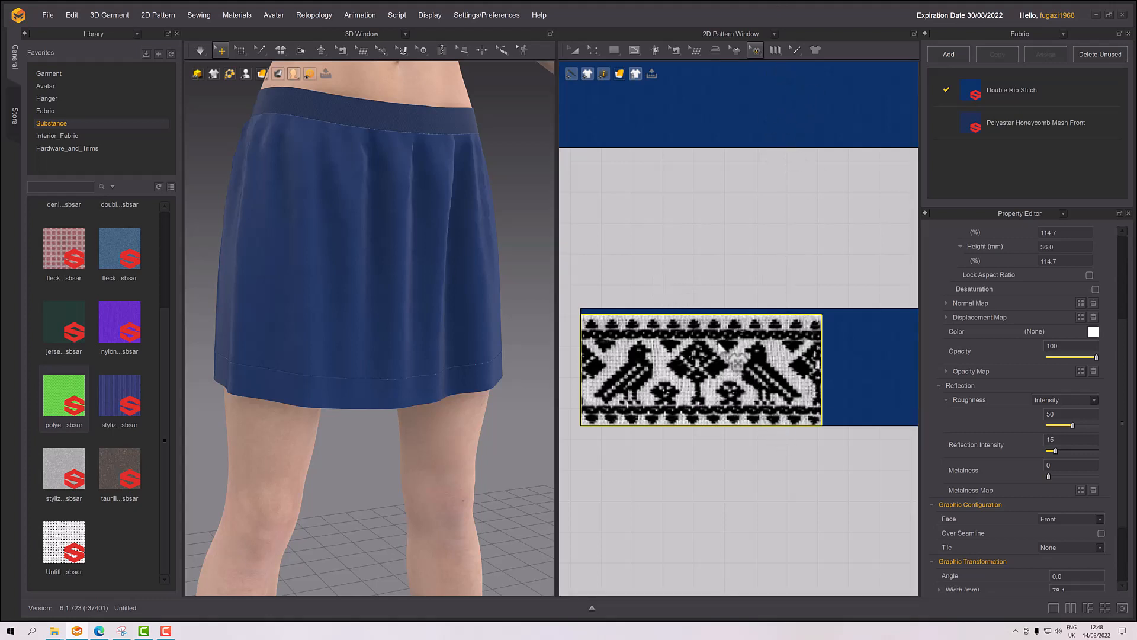
left_click(706, 363)
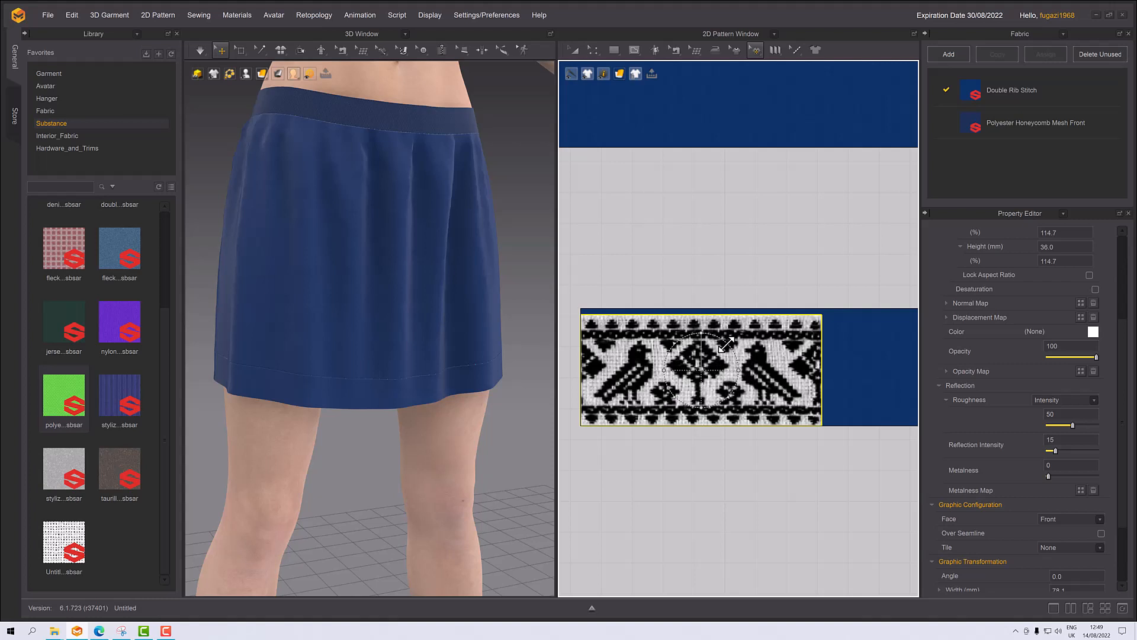
left_click_drag(726, 345, 782, 354)
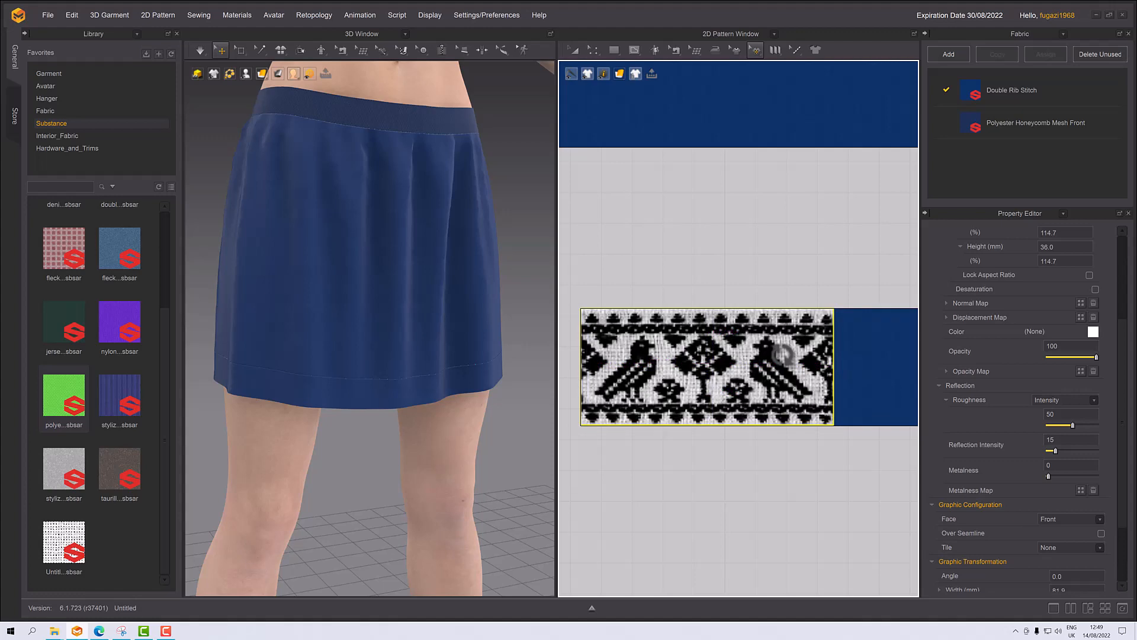
Step: Check the trim graphic's edges against the hem band pattern and inspect how it sits on the 3D skirt's hem
right_click_drag(781, 354, 783, 393, "alt")
middle_click_drag(797, 329, 903, 152, "alt")
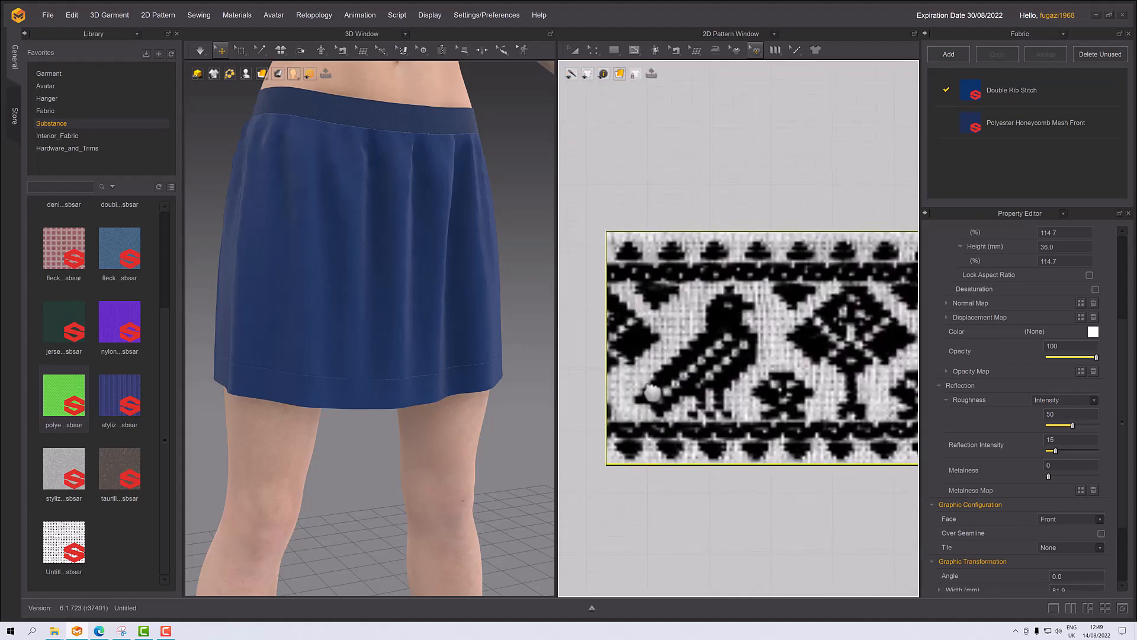
left_click(652, 521)
middle_click_drag(695, 499, 588, 485)
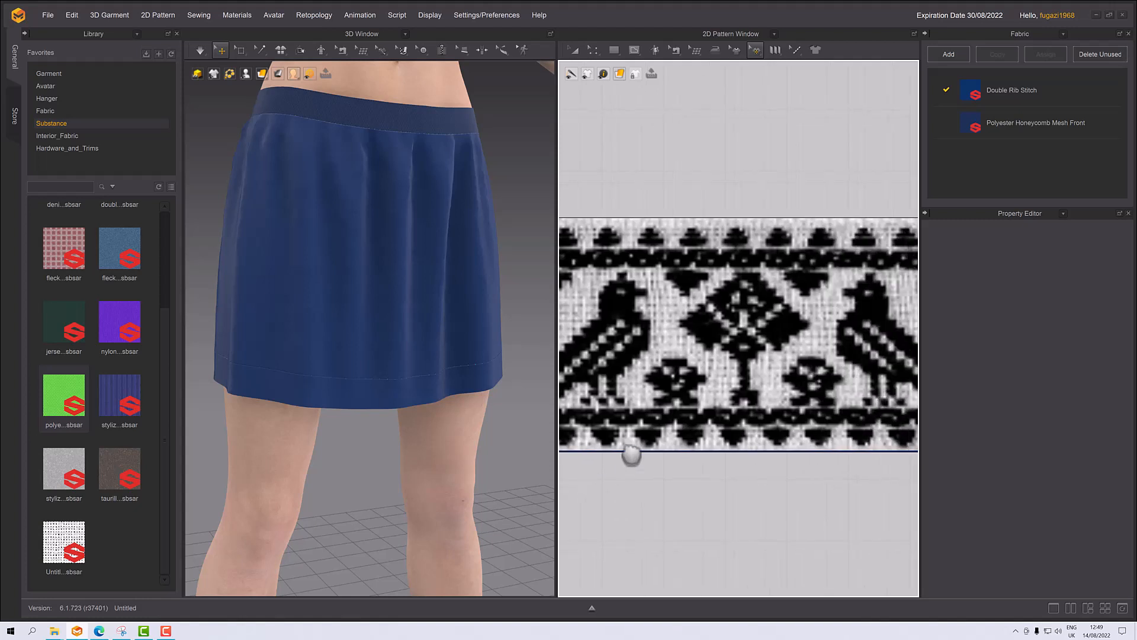
left_click(693, 389)
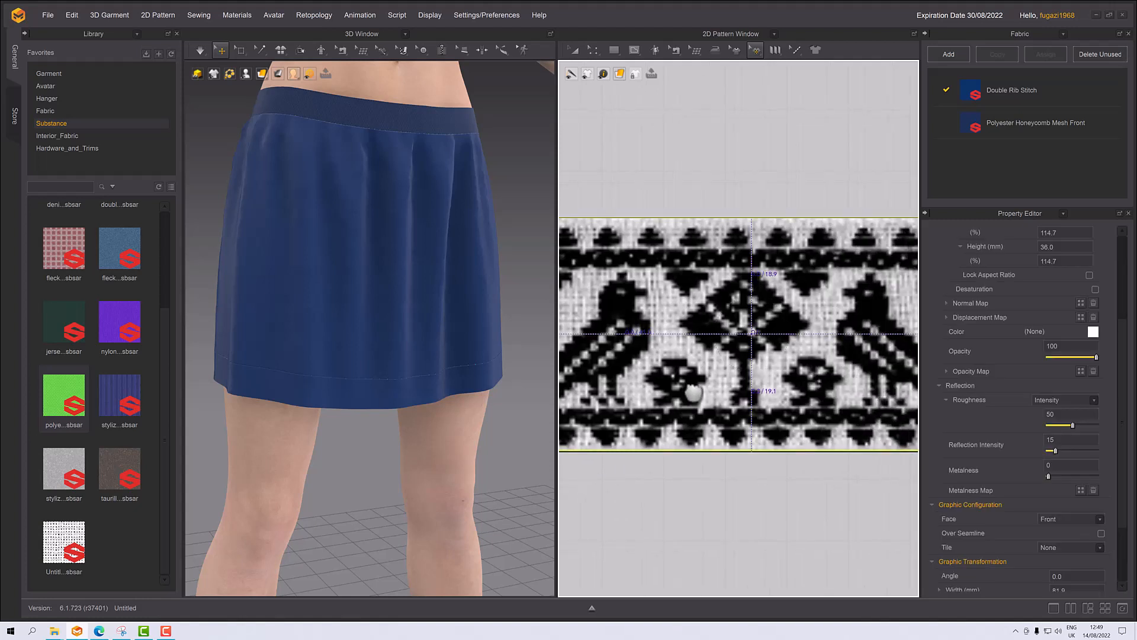
scroll(717, 470, "down", 3)
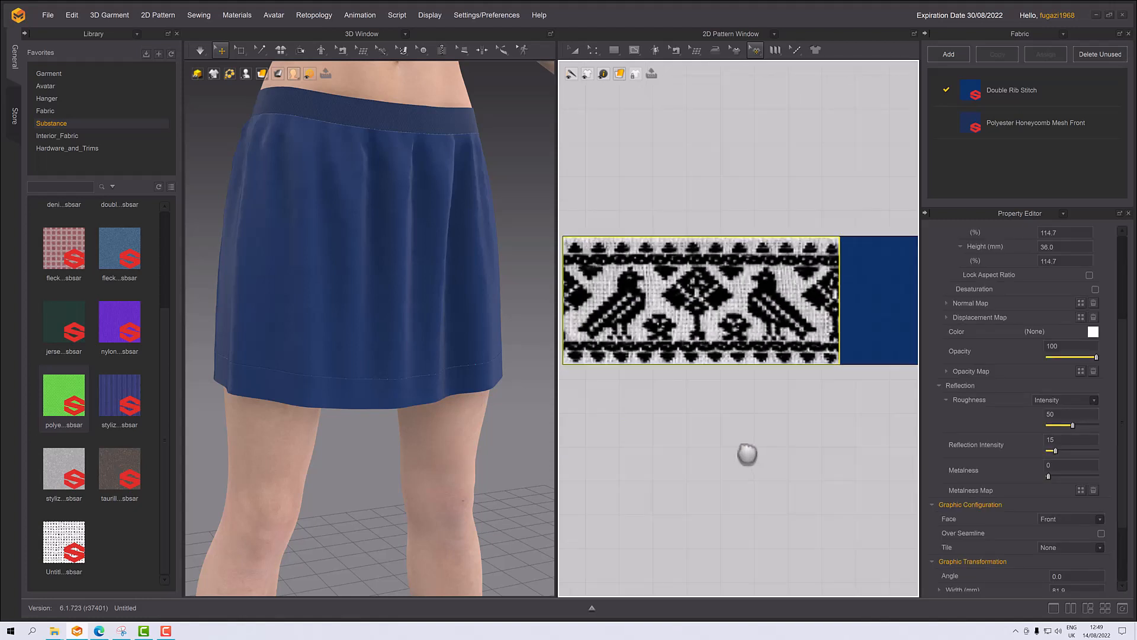
middle_click_drag(747, 455, 786, 441)
scroll(754, 406, "down", 2)
scroll(741, 444, "up", 3)
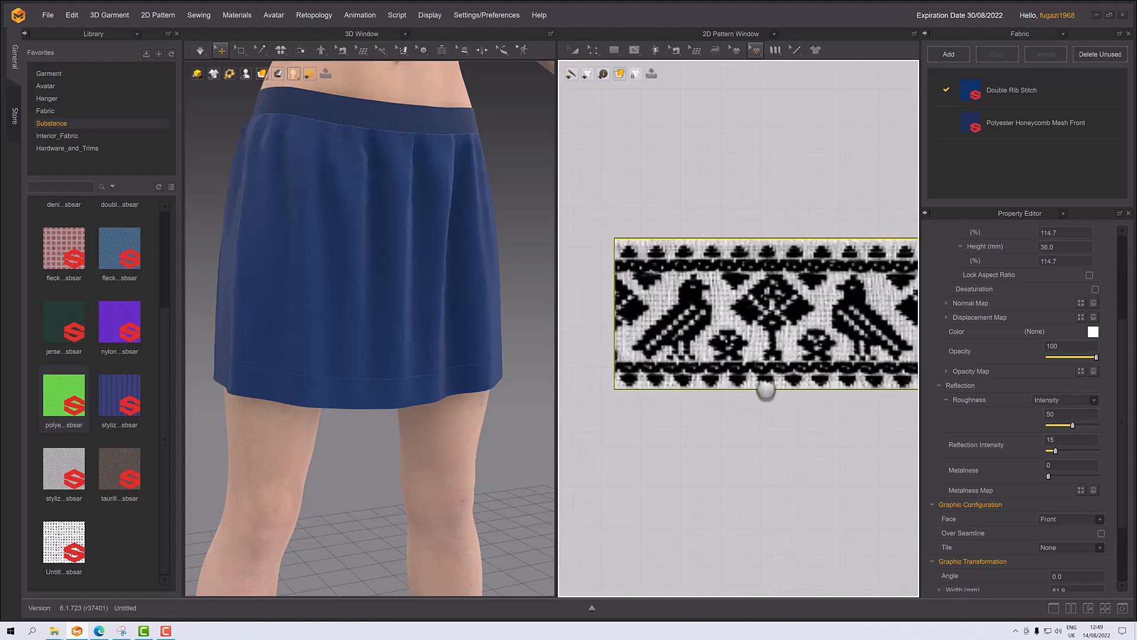
middle_click_drag(780, 430, 663, 442)
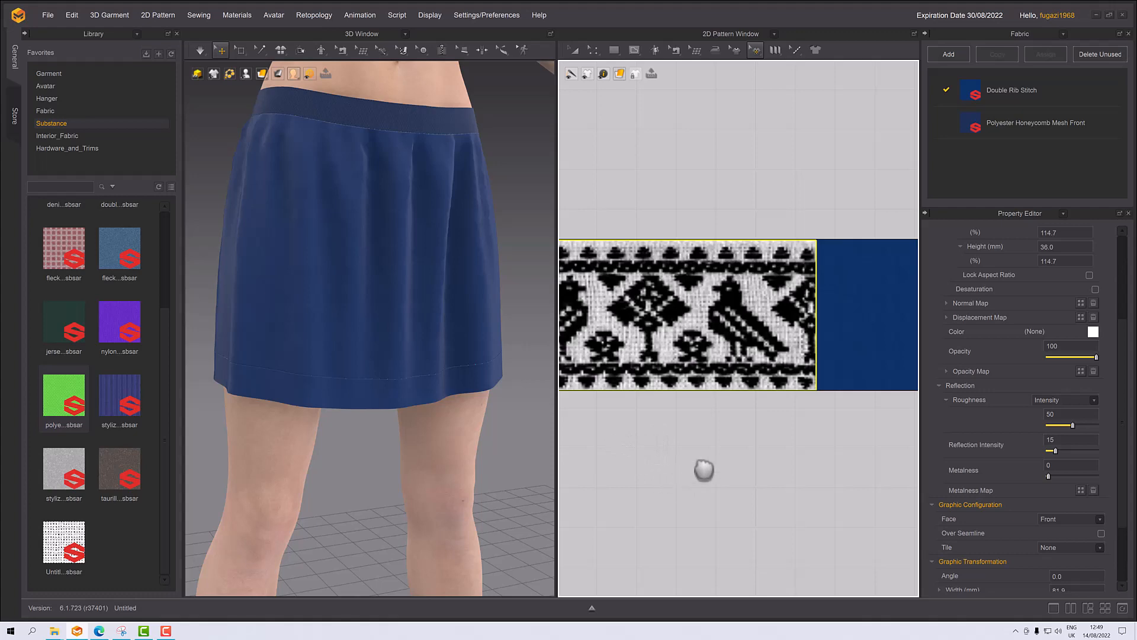
right_click_drag(391, 441, 533, 411)
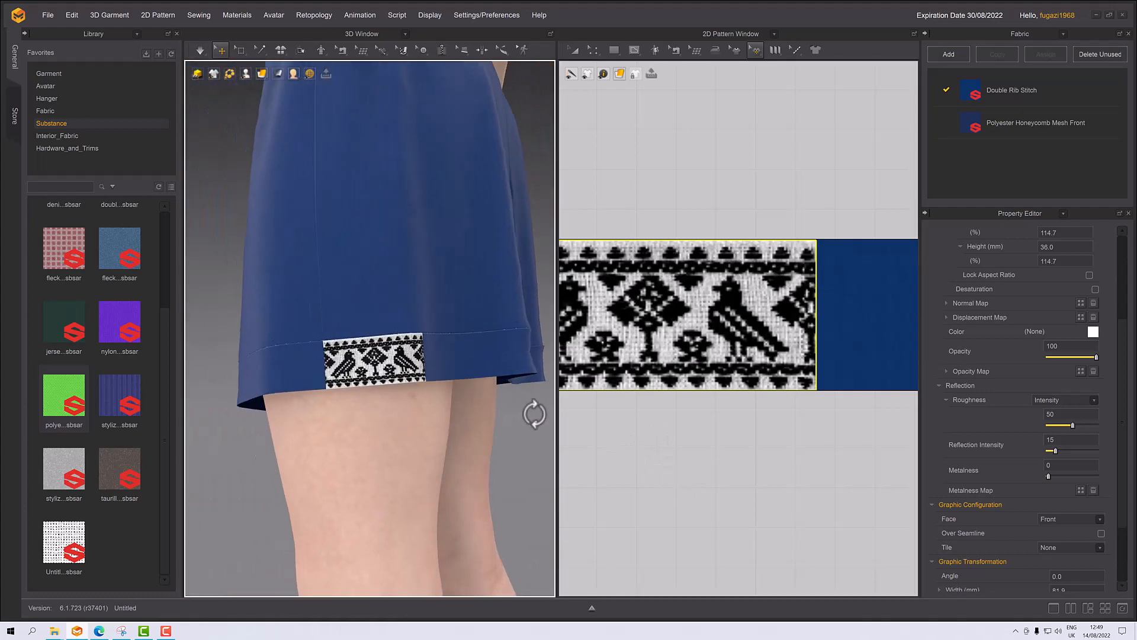
right_click_drag(391, 368, 386, 348)
scroll(385, 356, "up", 4)
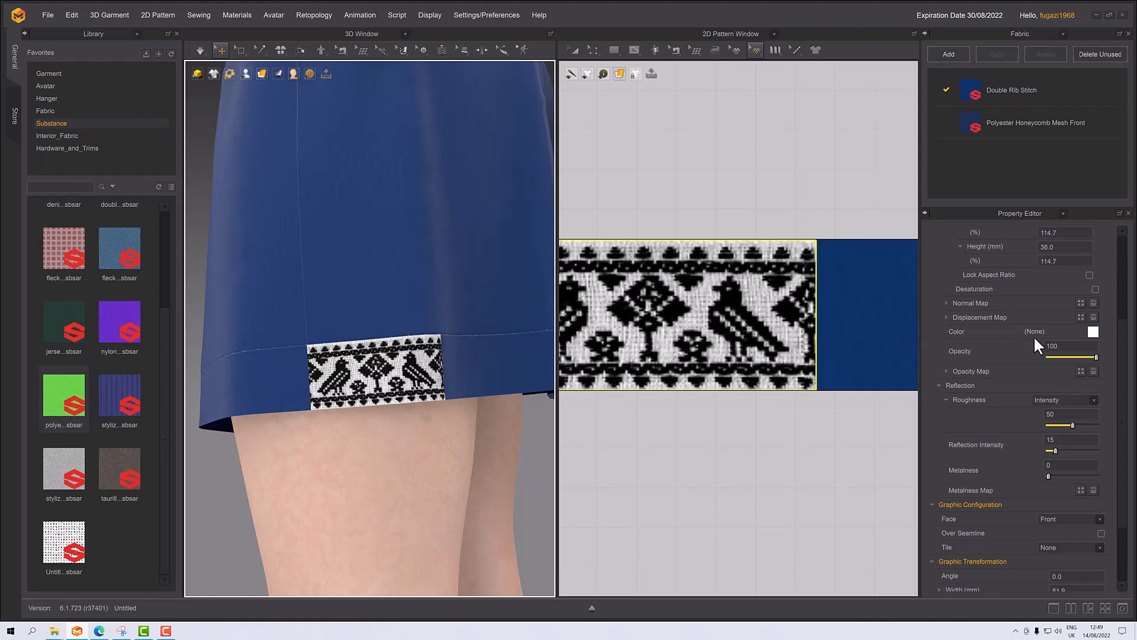
Step: Tint the trim graphic with the skirt's navy blue, #243E6F, sampled from the hem fabric in the 3D view
left_click(1093, 332)
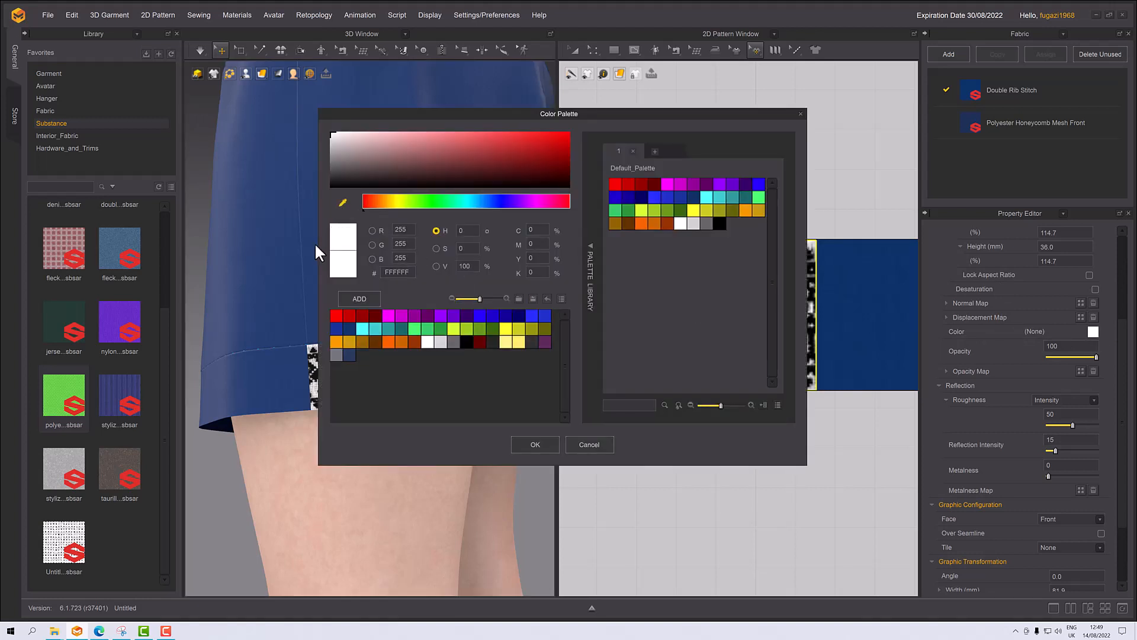
left_click(293, 379)
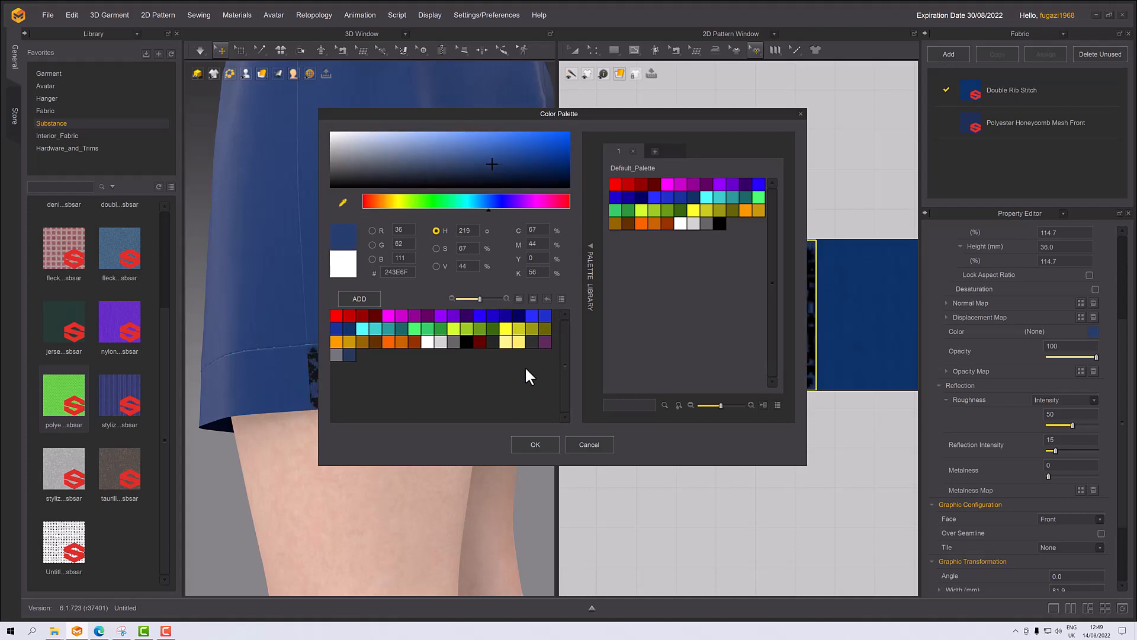
left_click(536, 444)
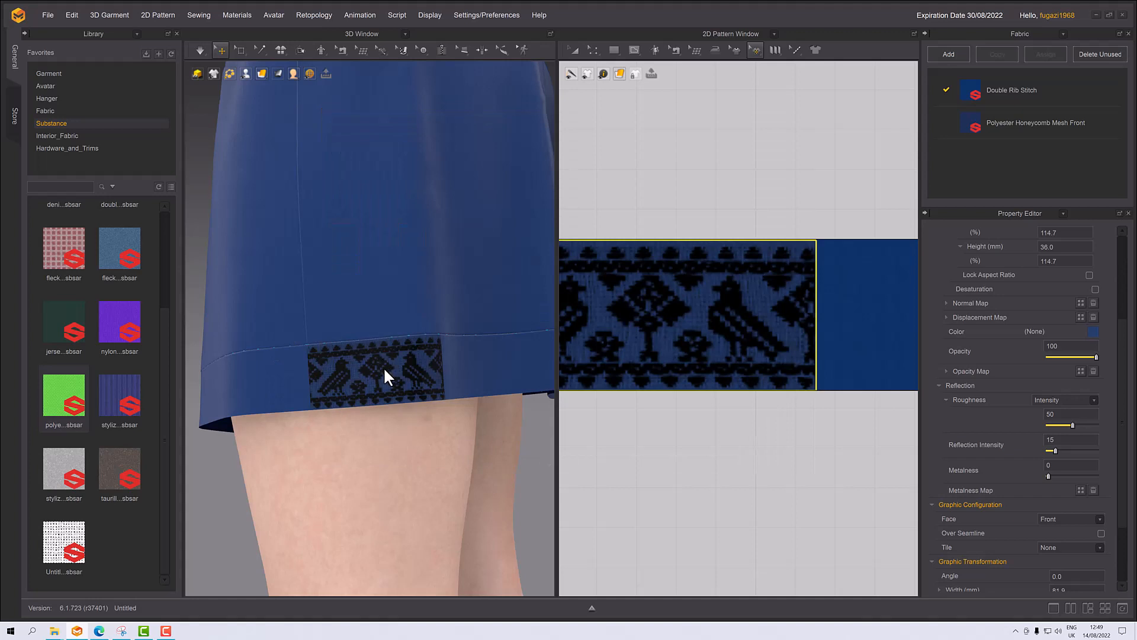
scroll(382, 368, "up", 3)
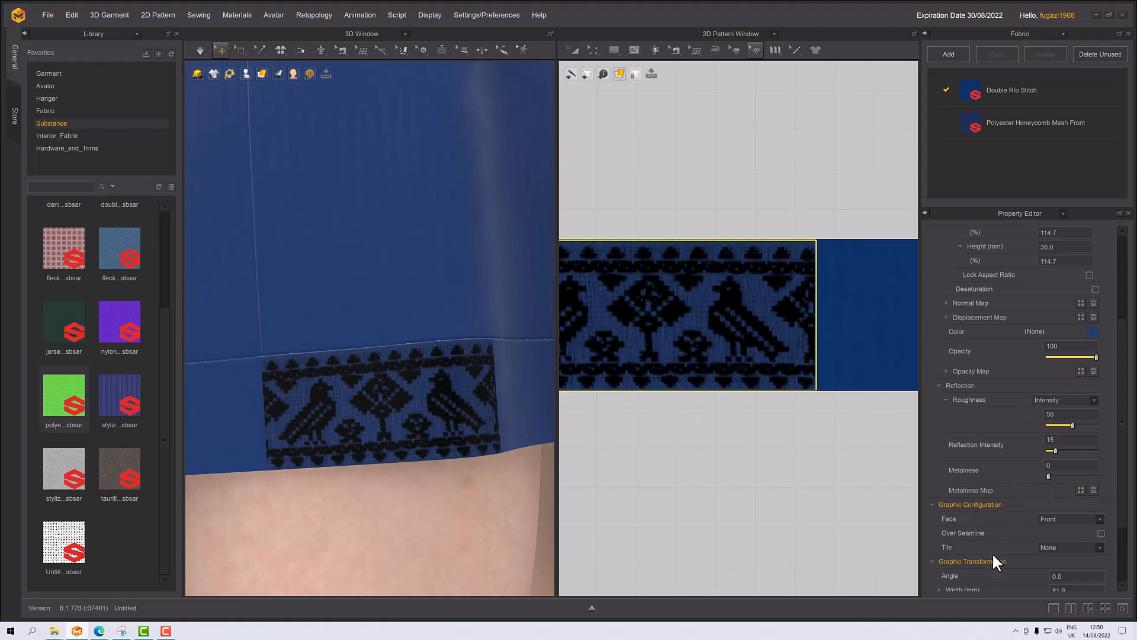
Step: Tile the trim graphic along the X-Axis so the bird pattern repeats across the full length of the hem band
left_click(1059, 543)
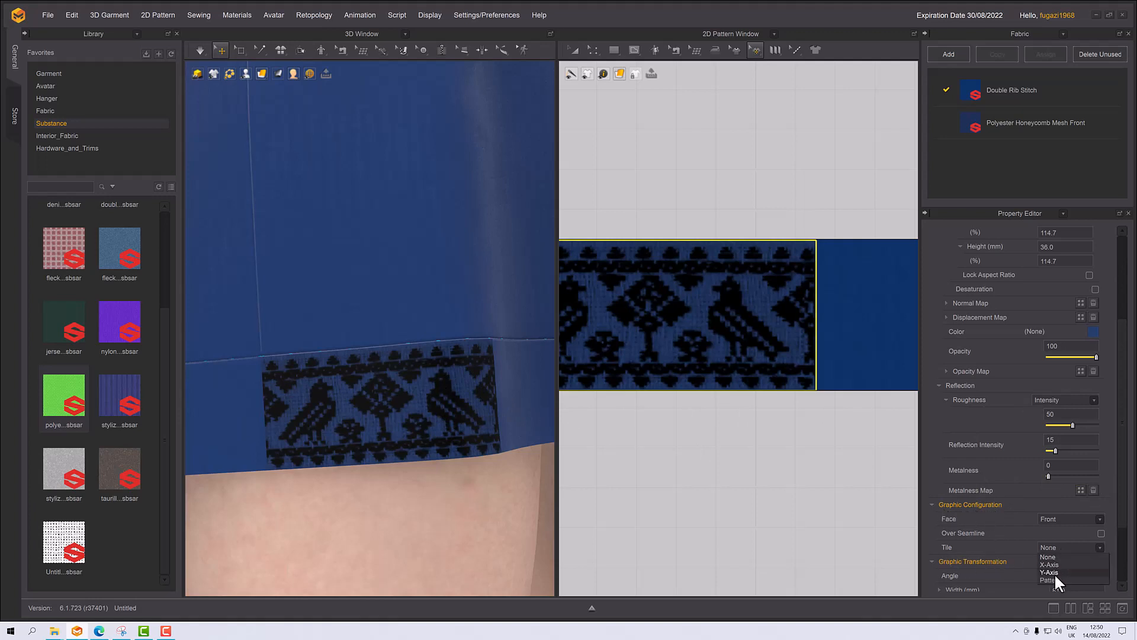
left_click(1056, 564)
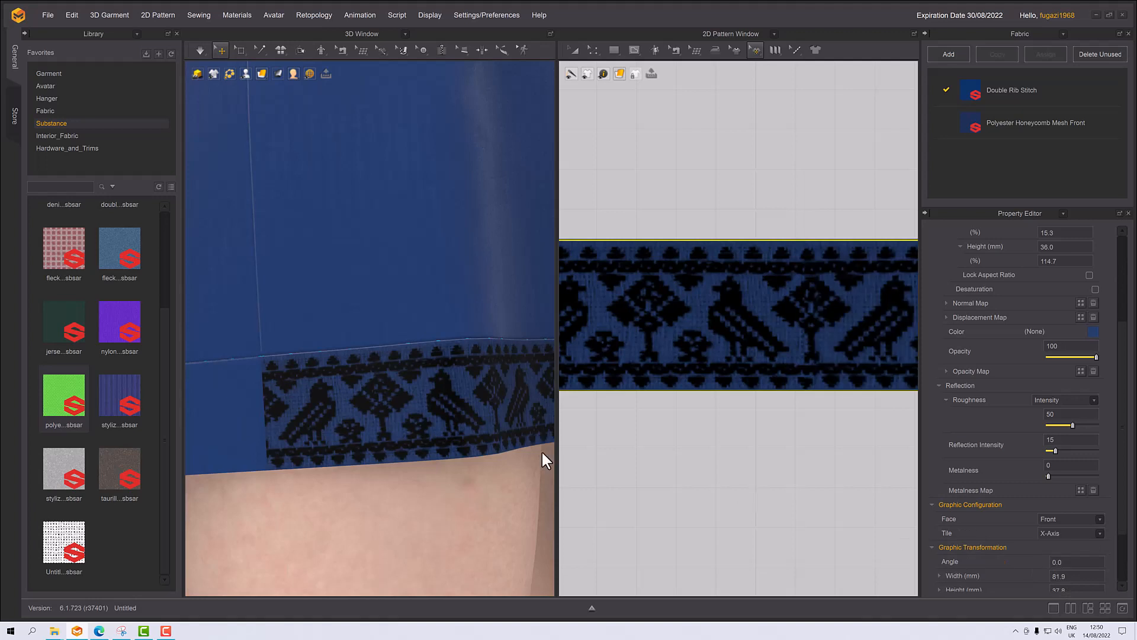
scroll(521, 450, "down", 5)
right_click_drag(479, 429, 442, 419)
right_click_drag(673, 447, 835, 450)
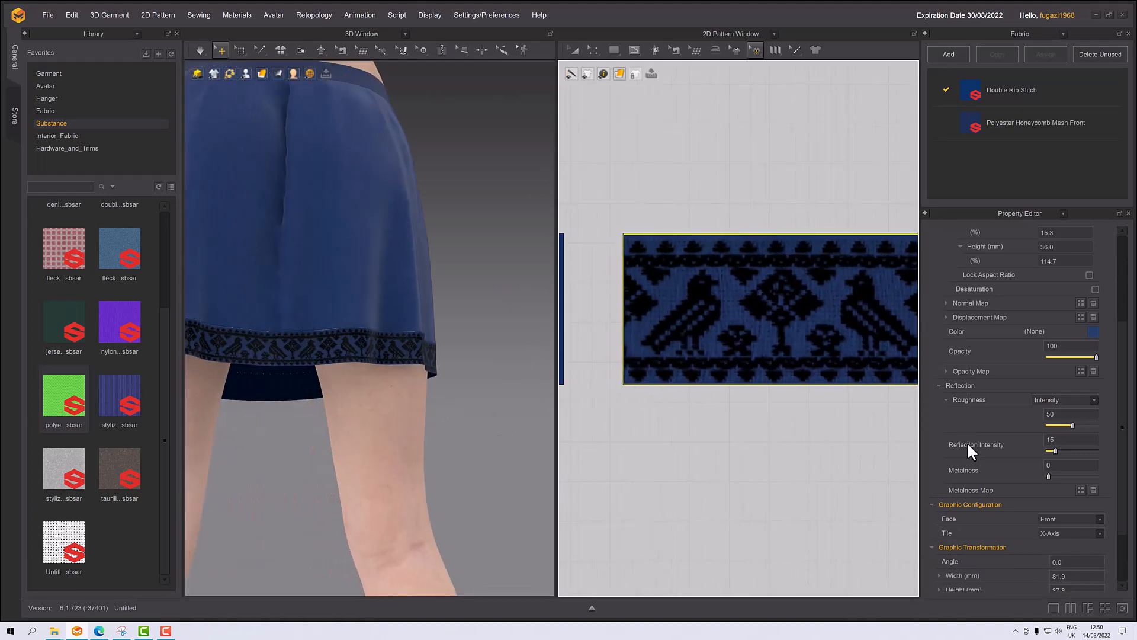
Step: Examine the tiled trim graphic's texture transformation settings for width and height
scroll(751, 347, "up", 2)
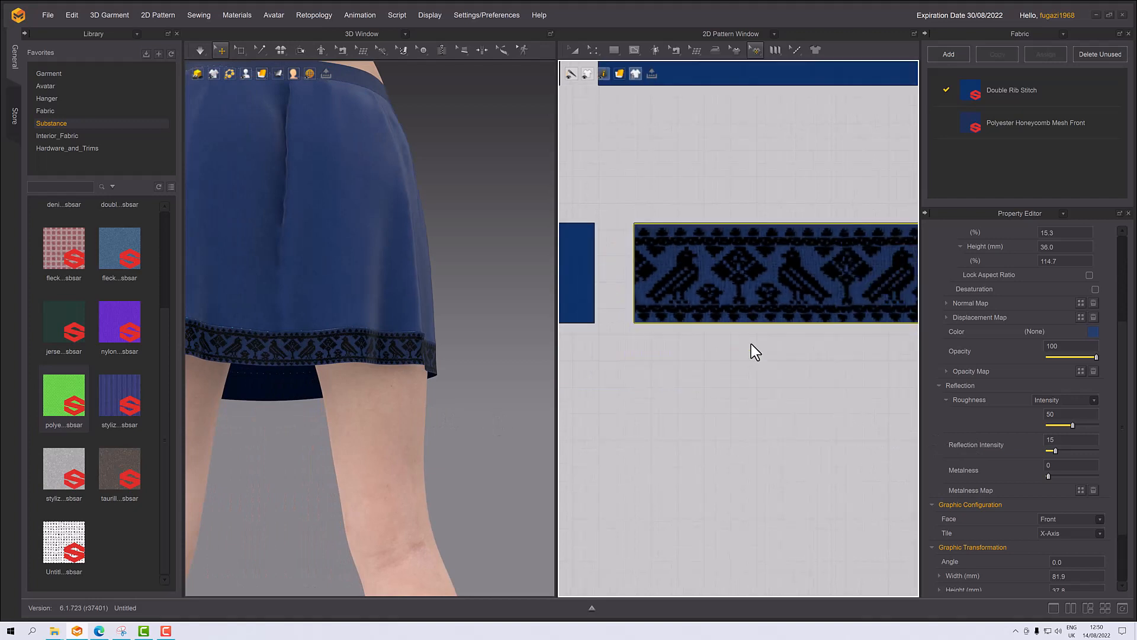
scroll(948, 375, "up", 4)
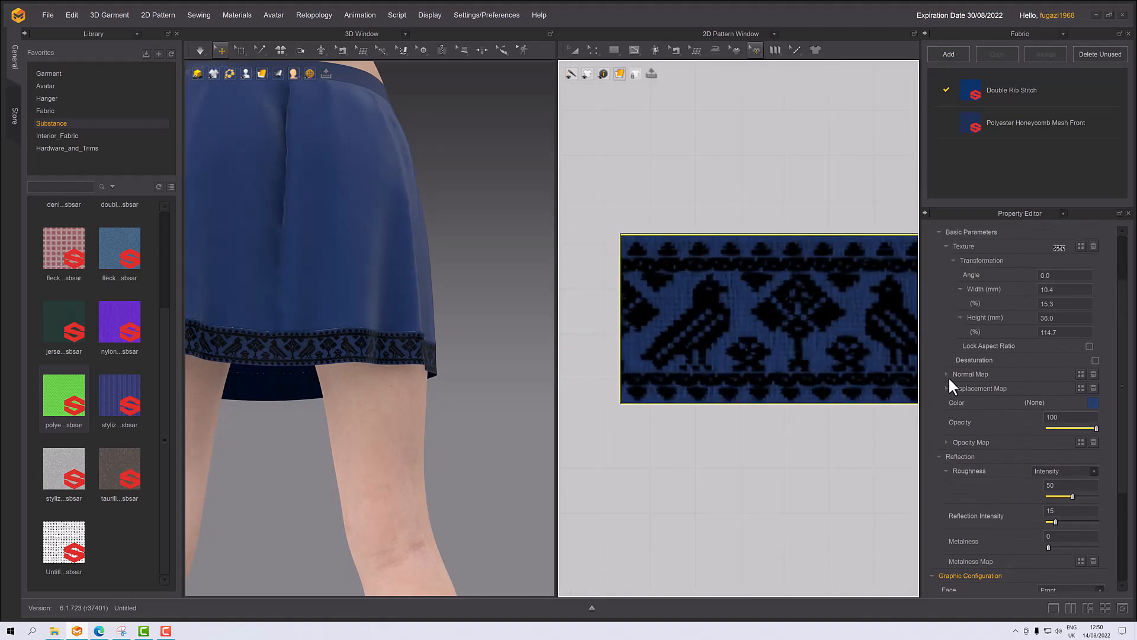
left_click(954, 286)
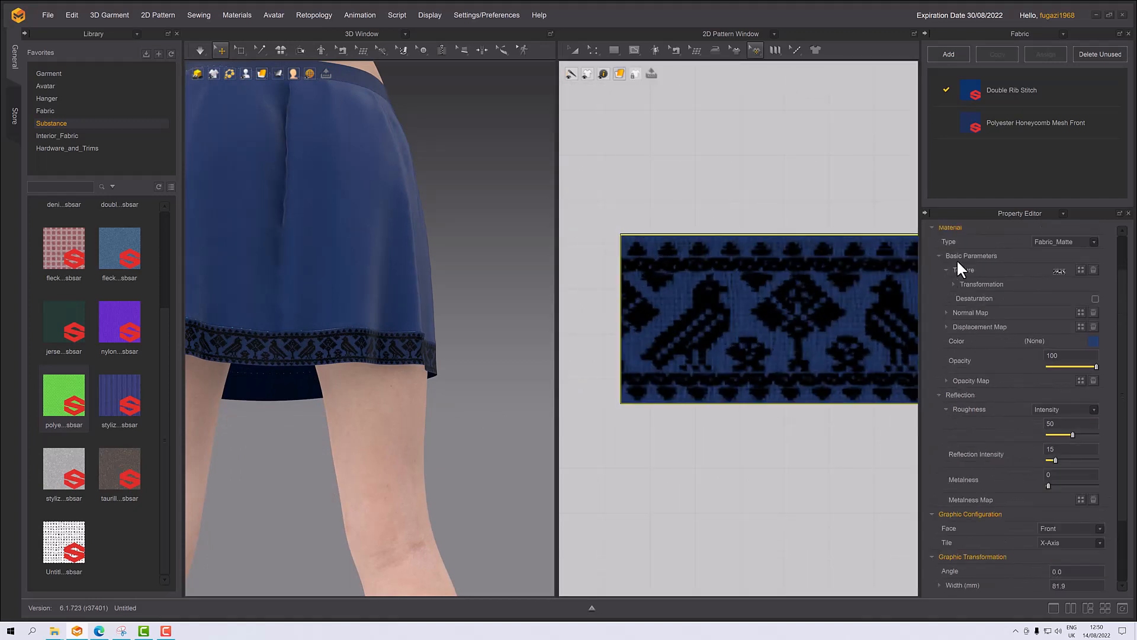
left_click(955, 285)
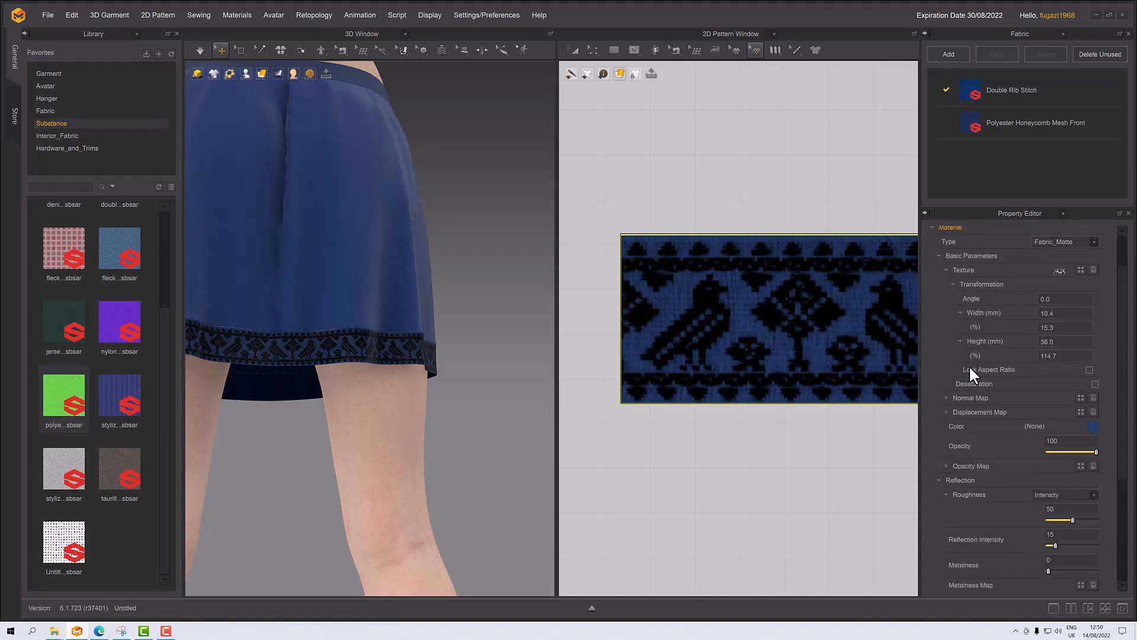
left_click(1055, 341)
left_click(1062, 314)
left_click(1064, 342)
Step: Delete the plain hem band pattern beneath the left skirt panel
right_click_drag(439, 365, 510, 348)
scroll(728, 379, "down", 6)
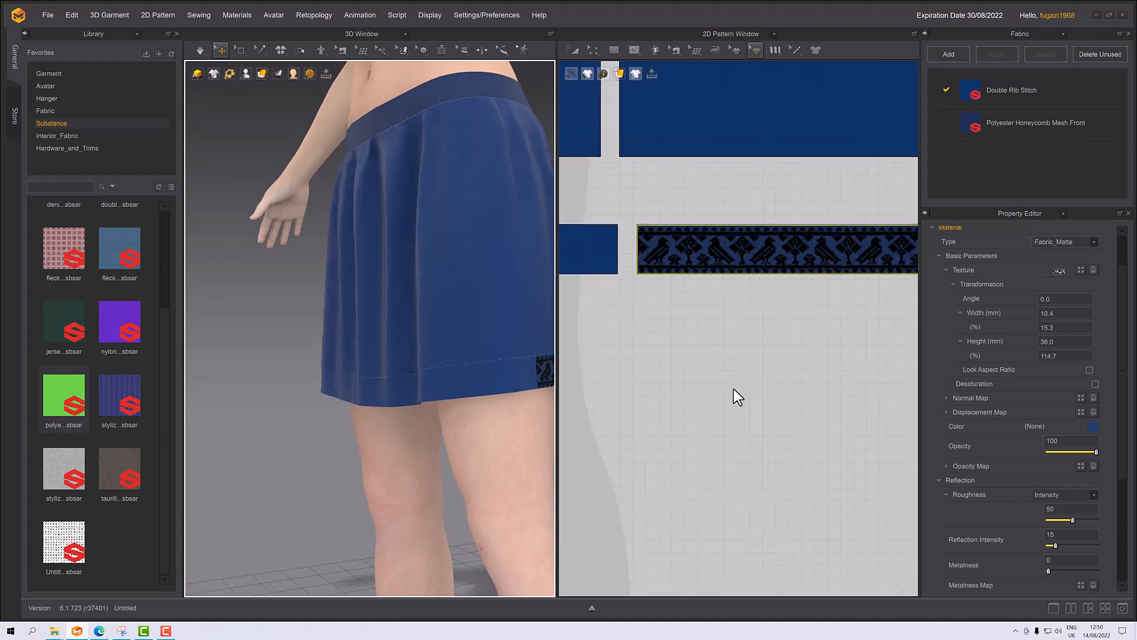
middle_click_drag(739, 352, 857, 382)
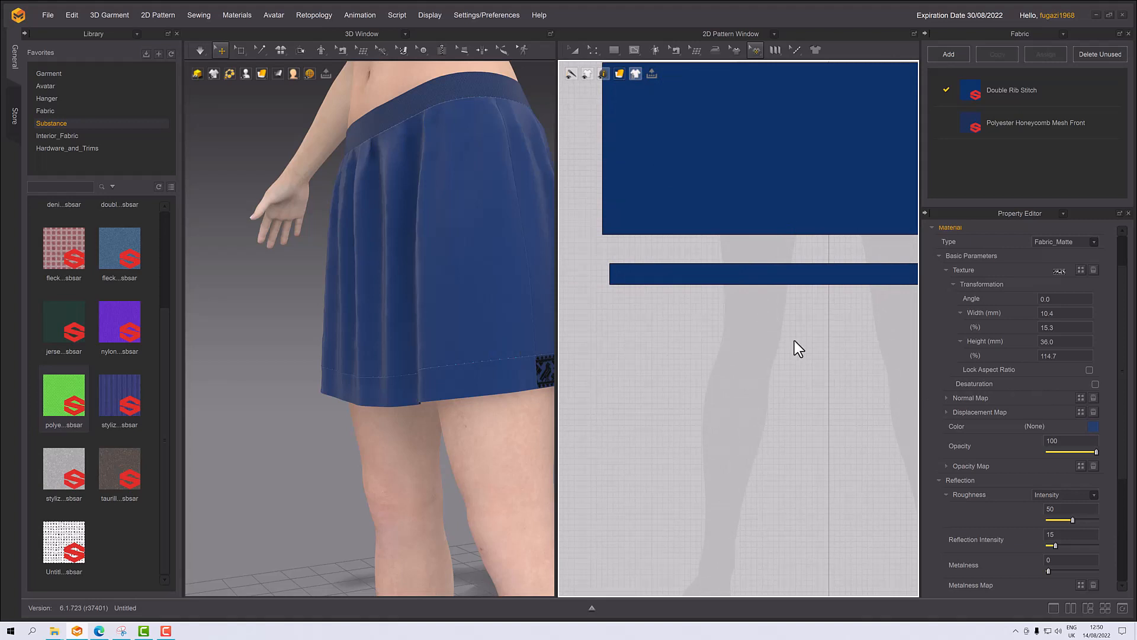
scroll(822, 332, "down", 4)
scroll(731, 326, "up", 2)
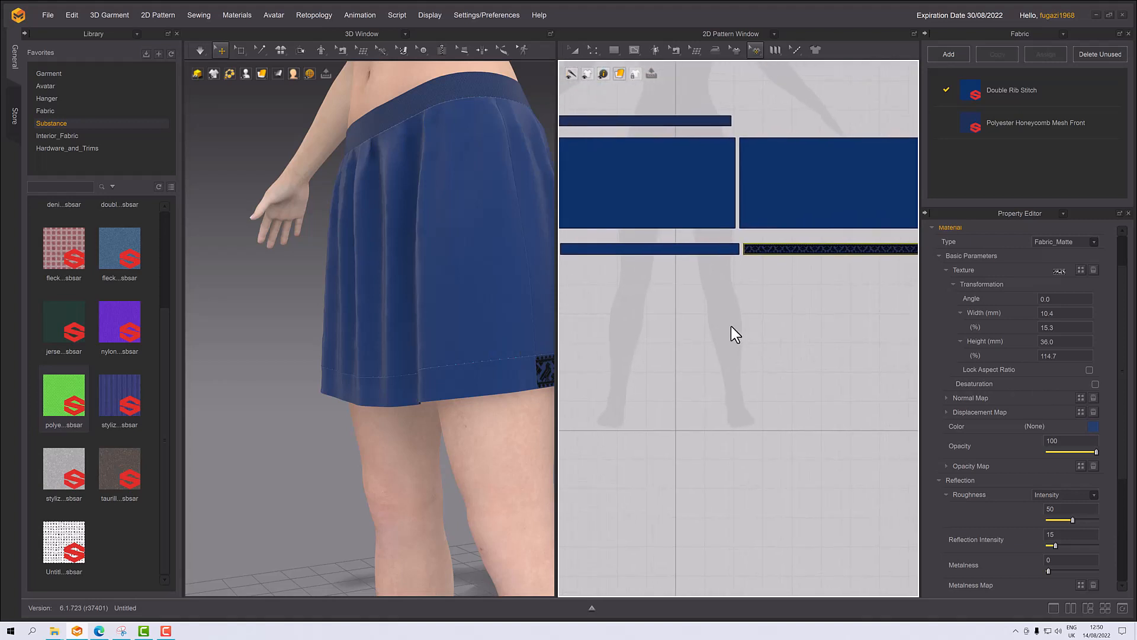
left_click(573, 49)
left_click(692, 244)
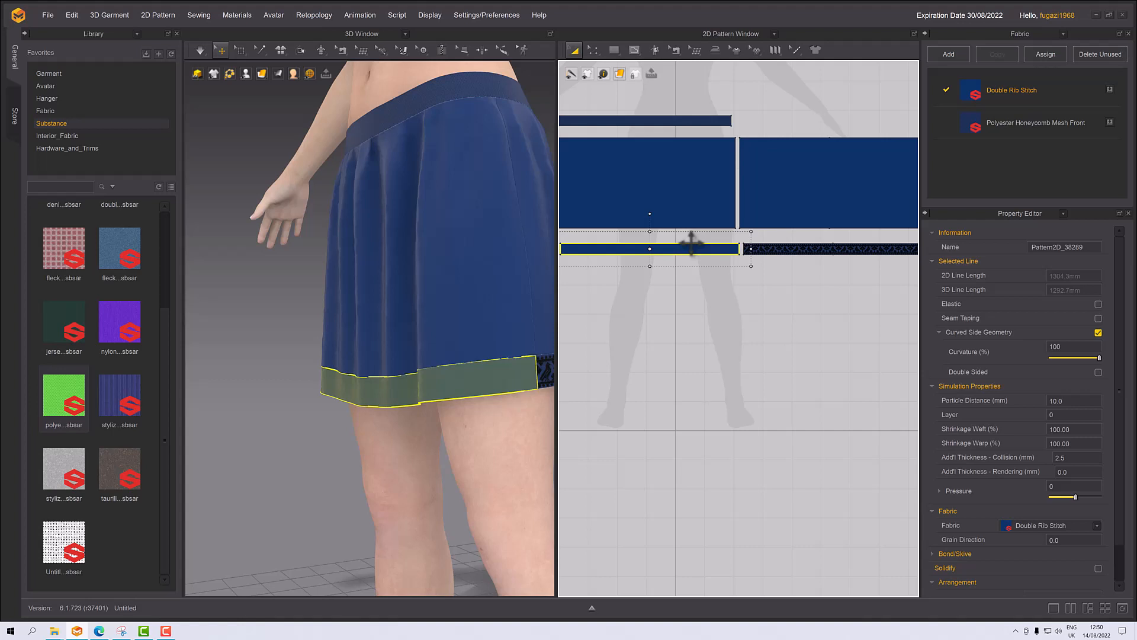
key("Delete")
Step: Copy the trimmed hem band and paste it beneath the left skirt panel in place of the missing band
left_click(781, 249)
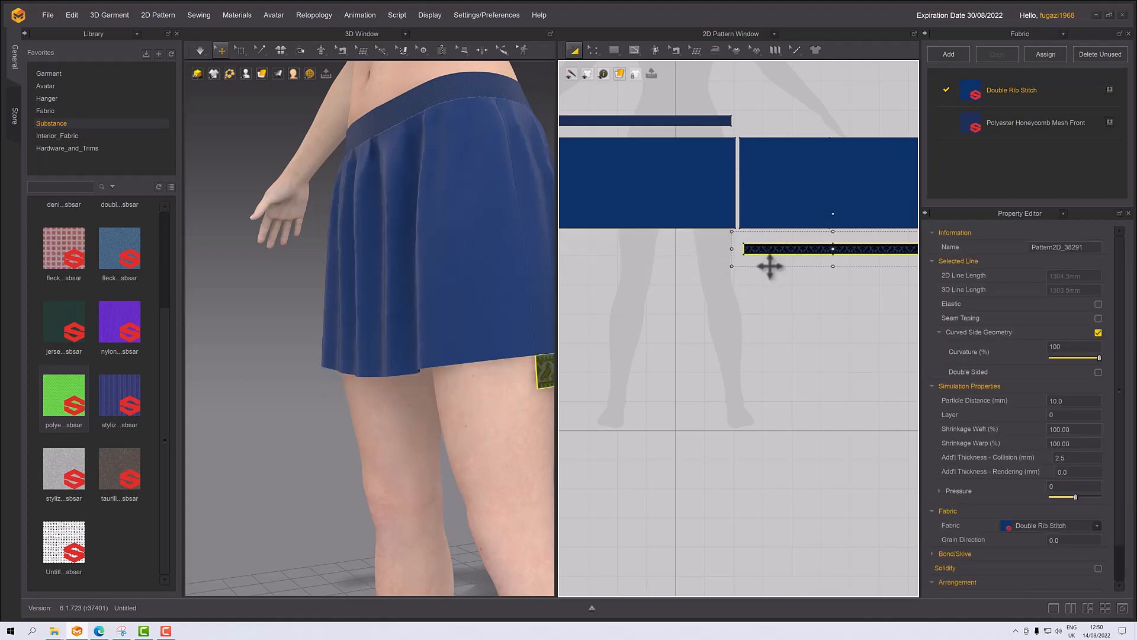
key("ctrl+v")
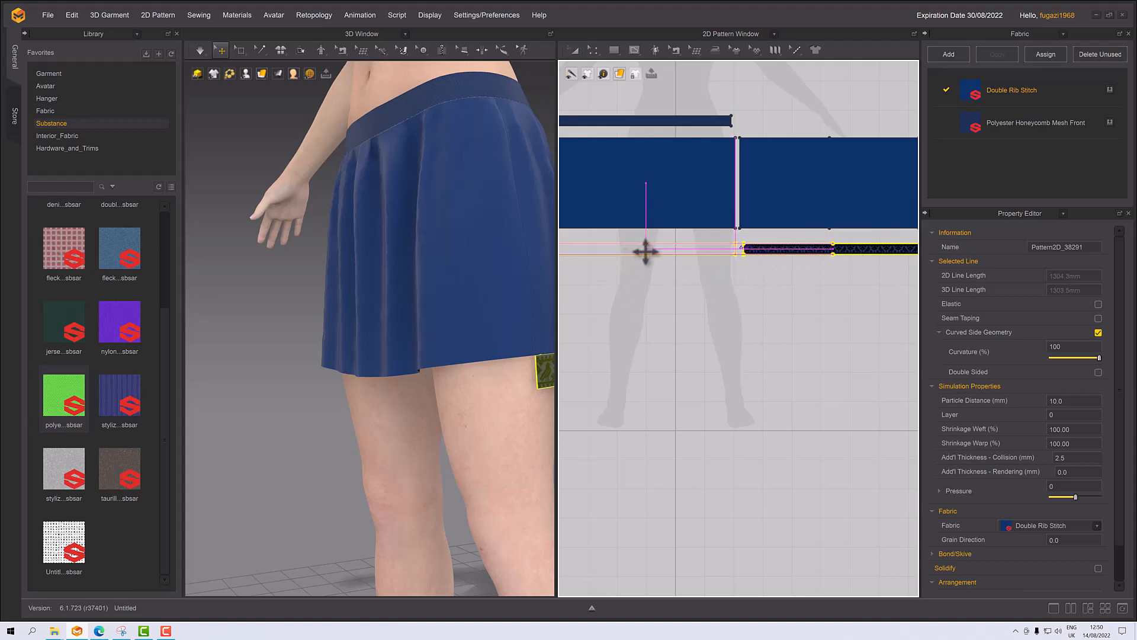
left_click(645, 252)
middle_click_drag(640, 276, 744, 275)
scroll(429, 330, "down", 2)
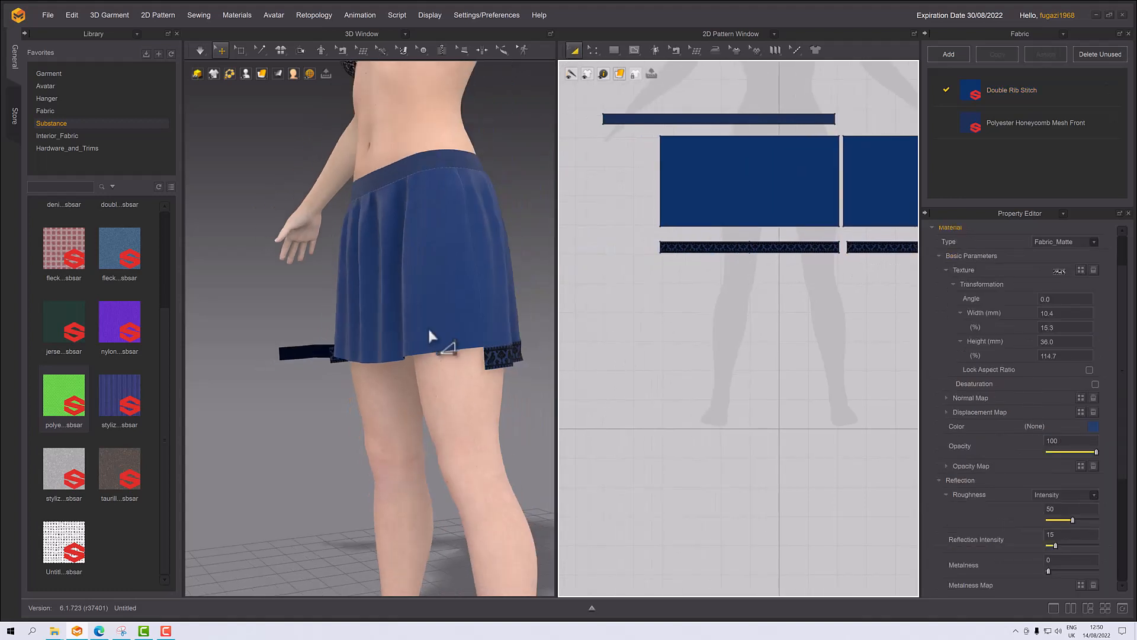
Step: Show the avatar's arrangement points and wrap the copied hem band around the front centre point at the skirt's hem
right_click_drag(429, 331, 469, 320)
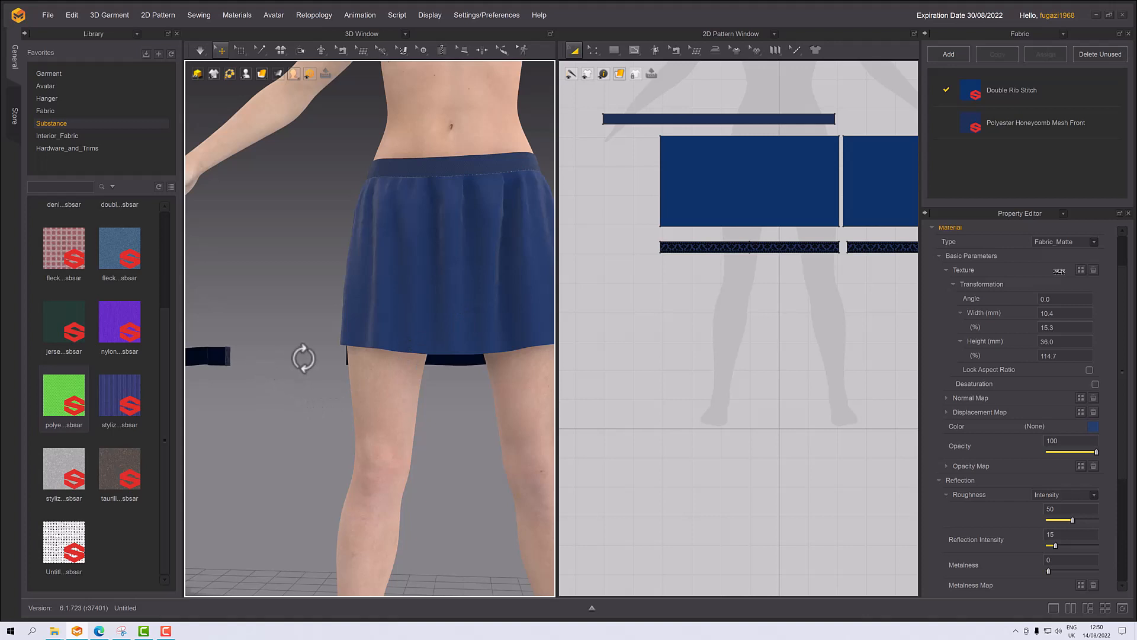
left_click(212, 354)
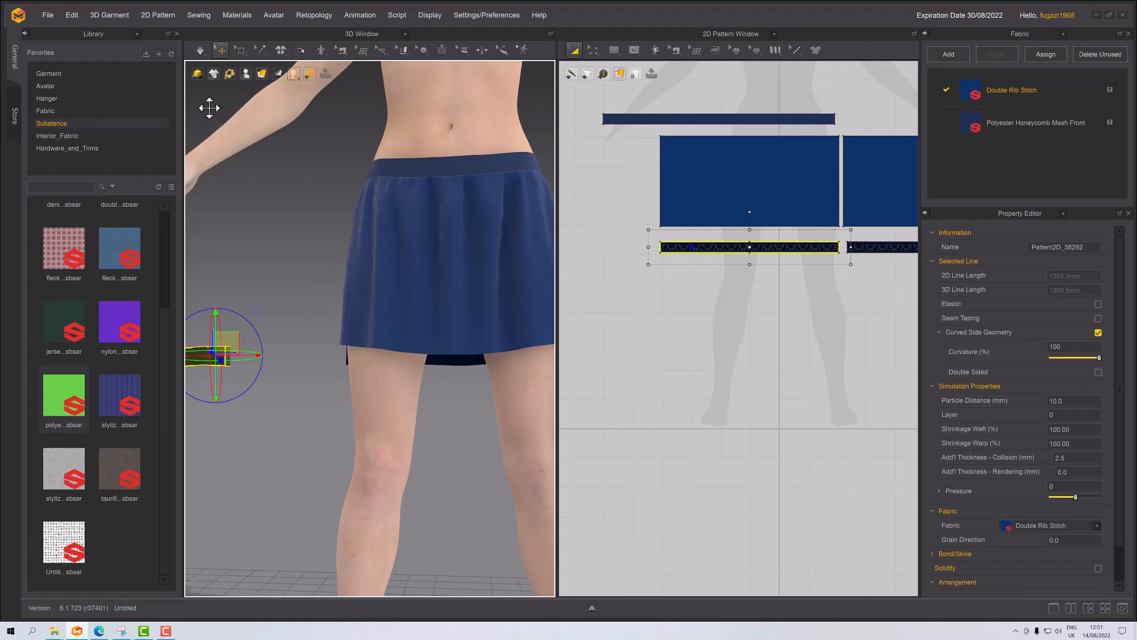
left_click(195, 73)
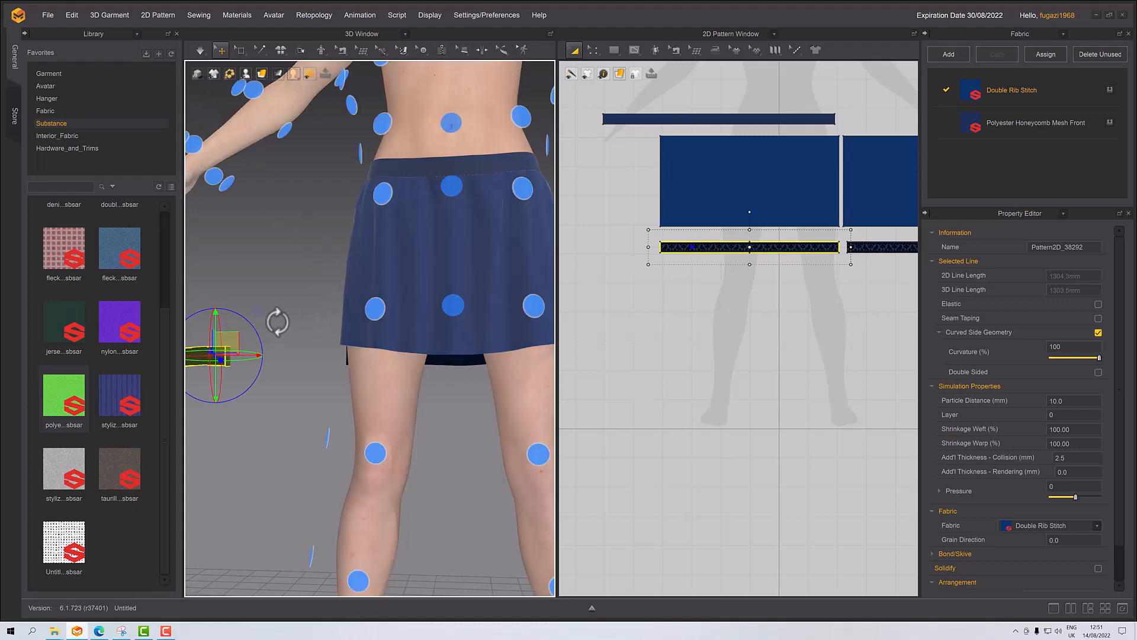
right_click_drag(274, 320, 322, 306)
scroll(322, 305, "down", 5)
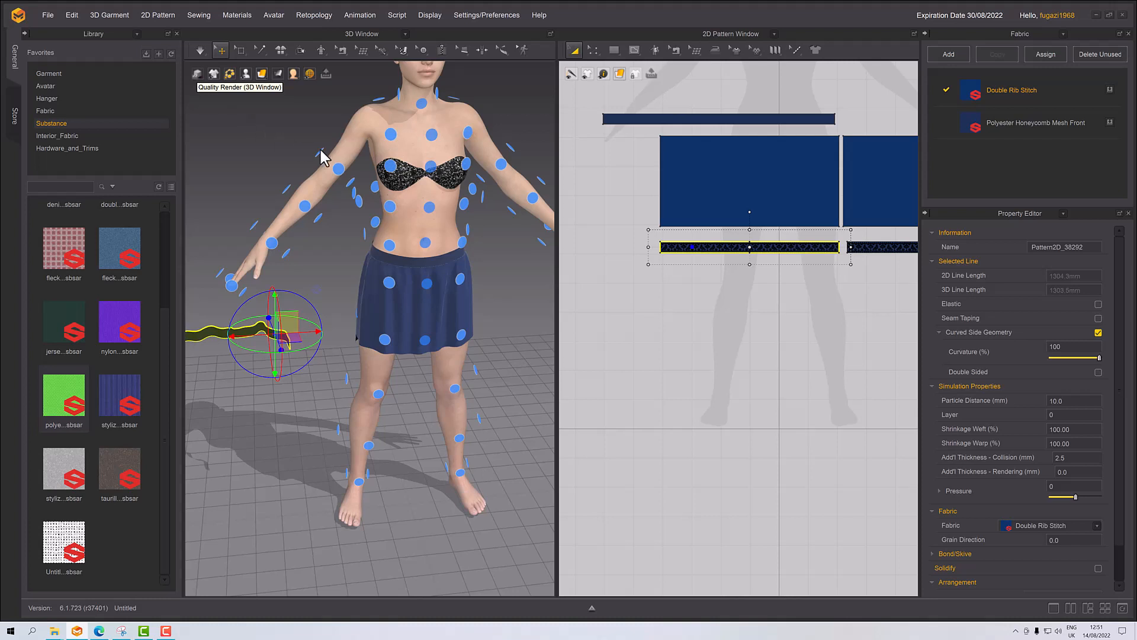
left_click(425, 340)
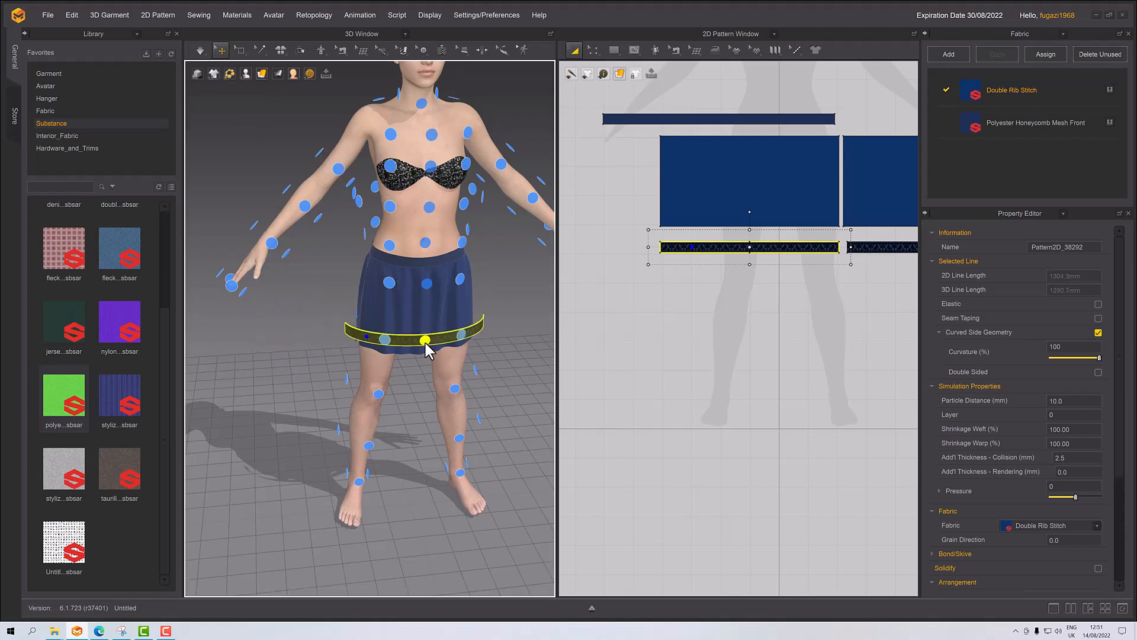
Step: Lower the copied hem band in the 3D view until it sits just below the skirt's bottom edge
mouse_move(424, 340)
right_mouse_down()
mouse_move(430, 332)
mouse_move(421, 354)
right_mouse_up()
scroll(420, 354, "up", 3)
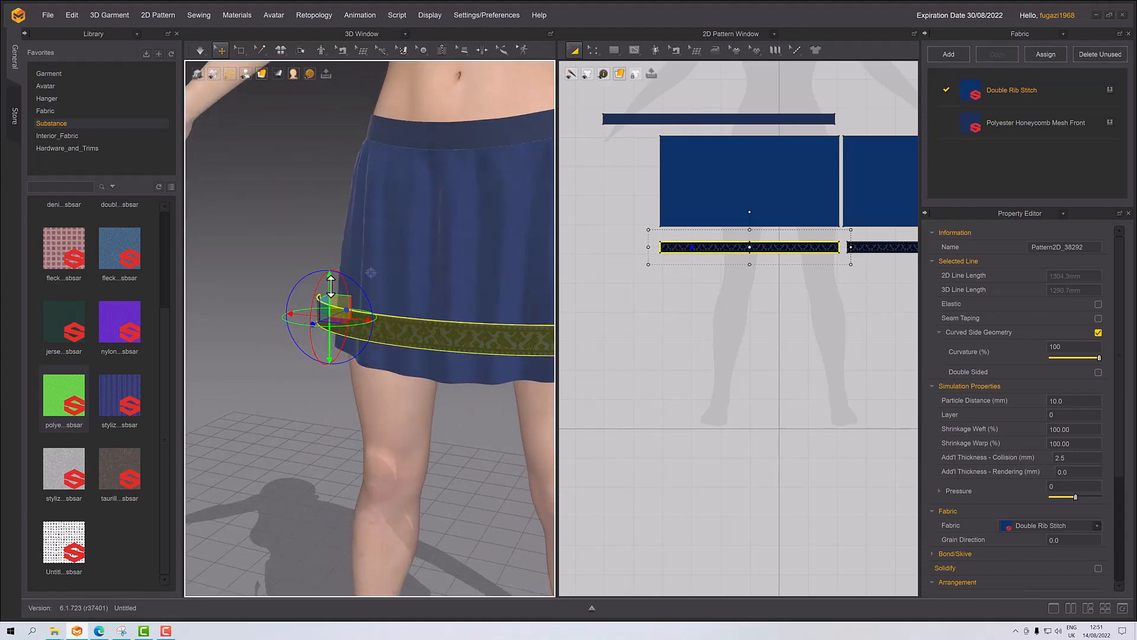
left_click_drag(330, 287, 330, 350)
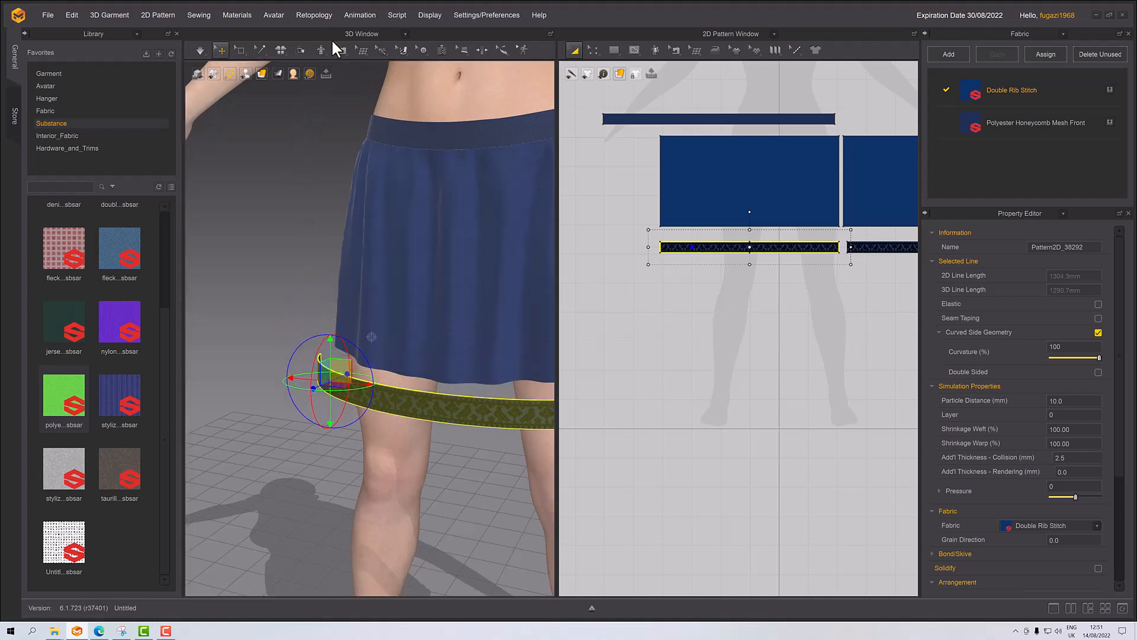
left_click(341, 49)
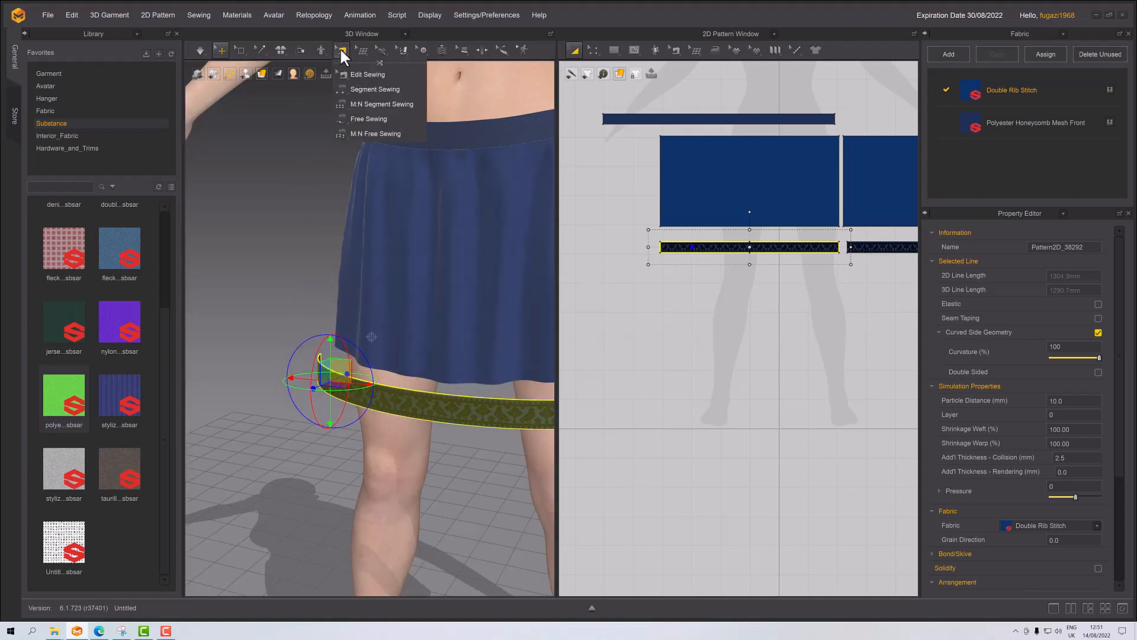
left_click(358, 88)
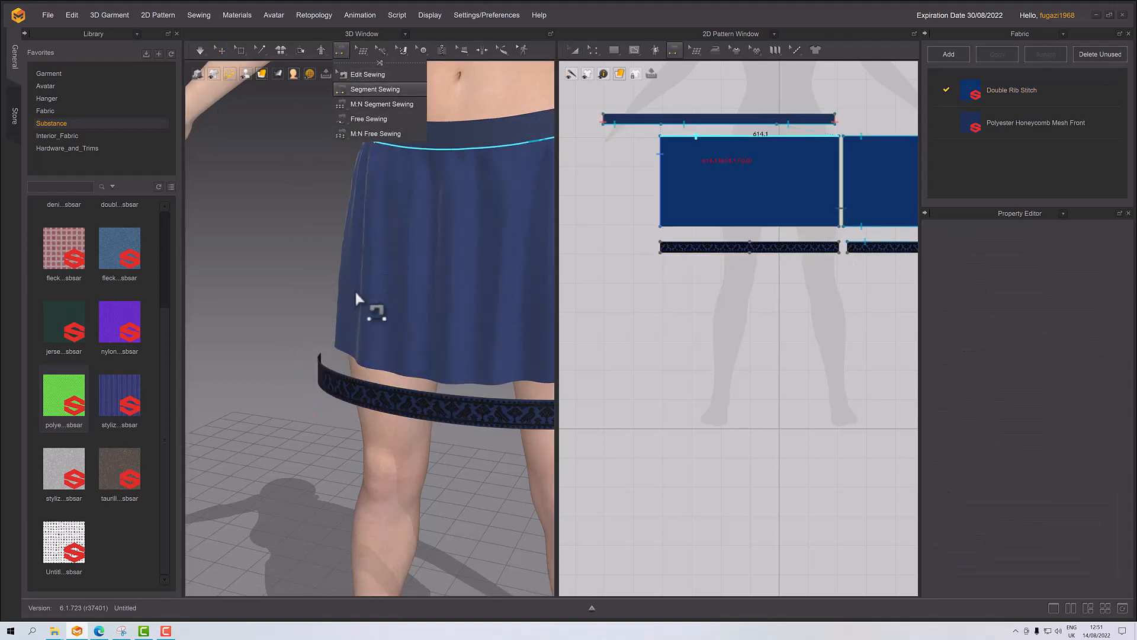
left_click(350, 381)
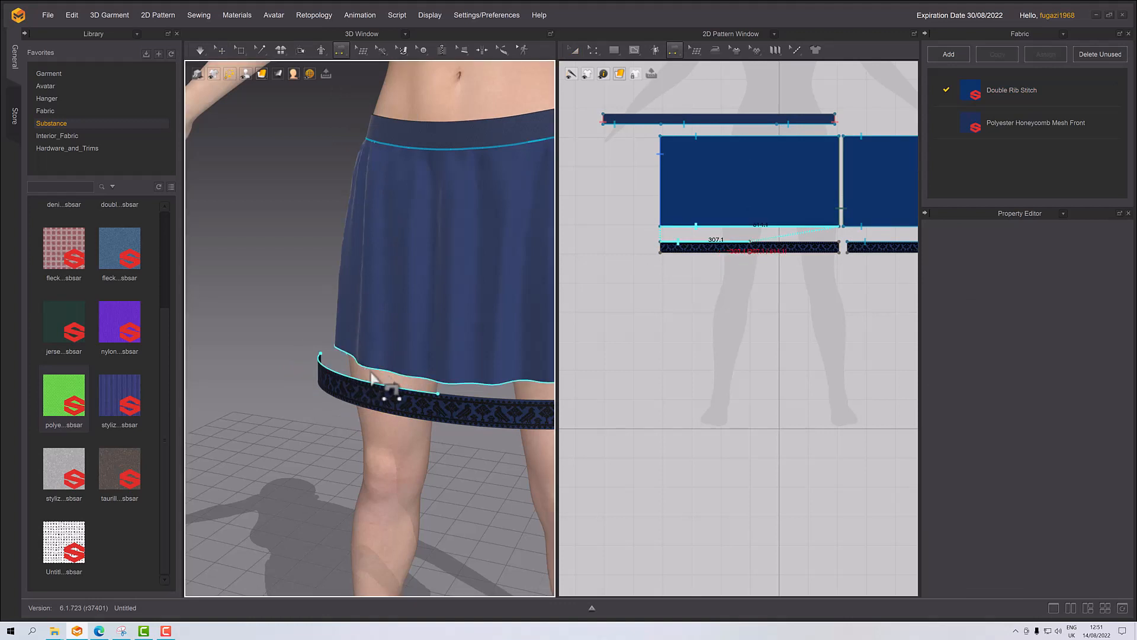
left_click(373, 379)
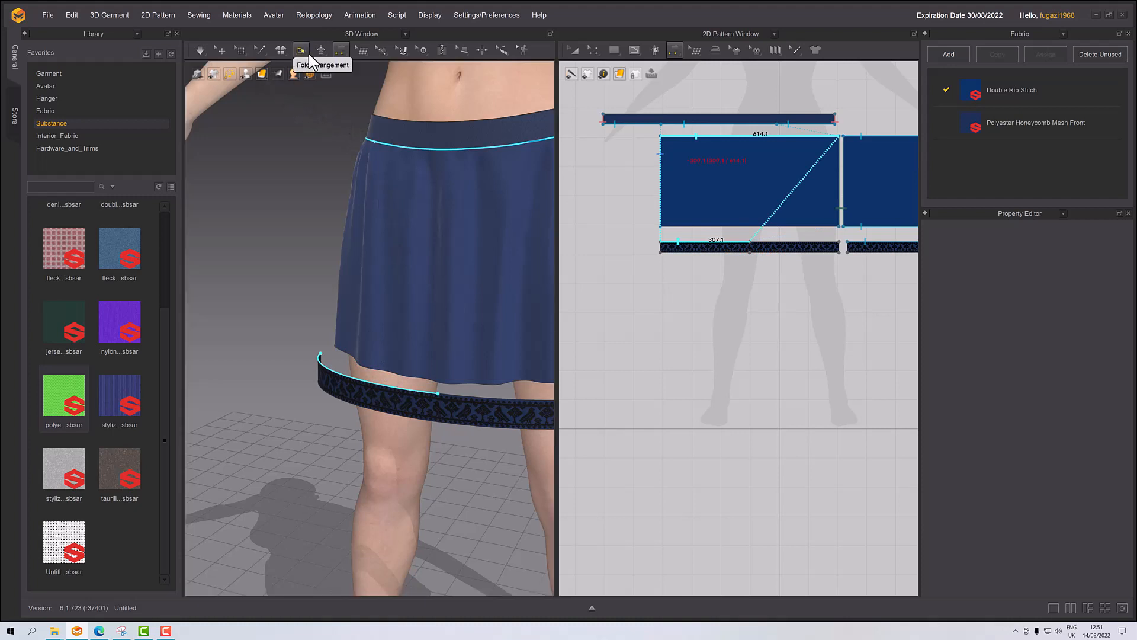
left_click(336, 51)
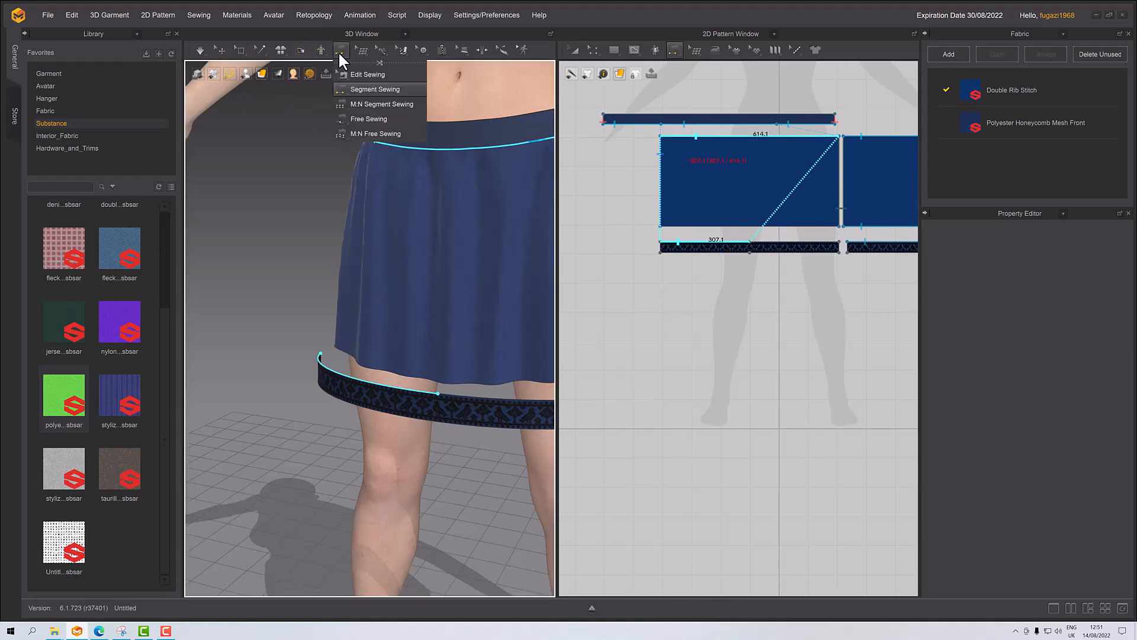
Step: Remove the extra midpoints from the copied hem band's long edges using Edit Pattern
left_click(588, 50)
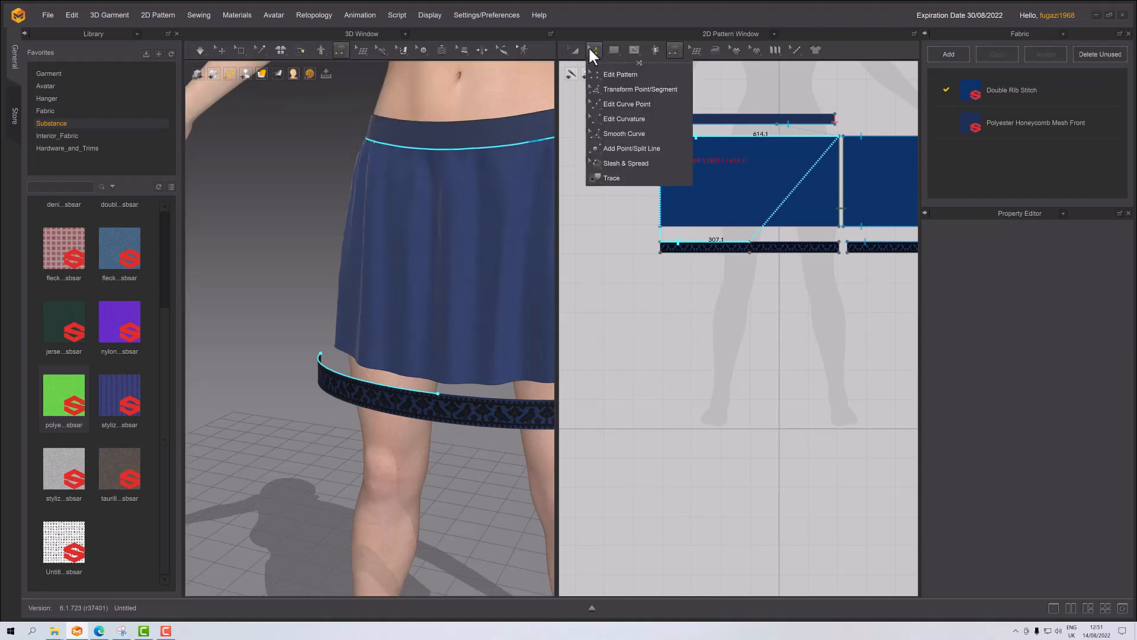
left_click(746, 243)
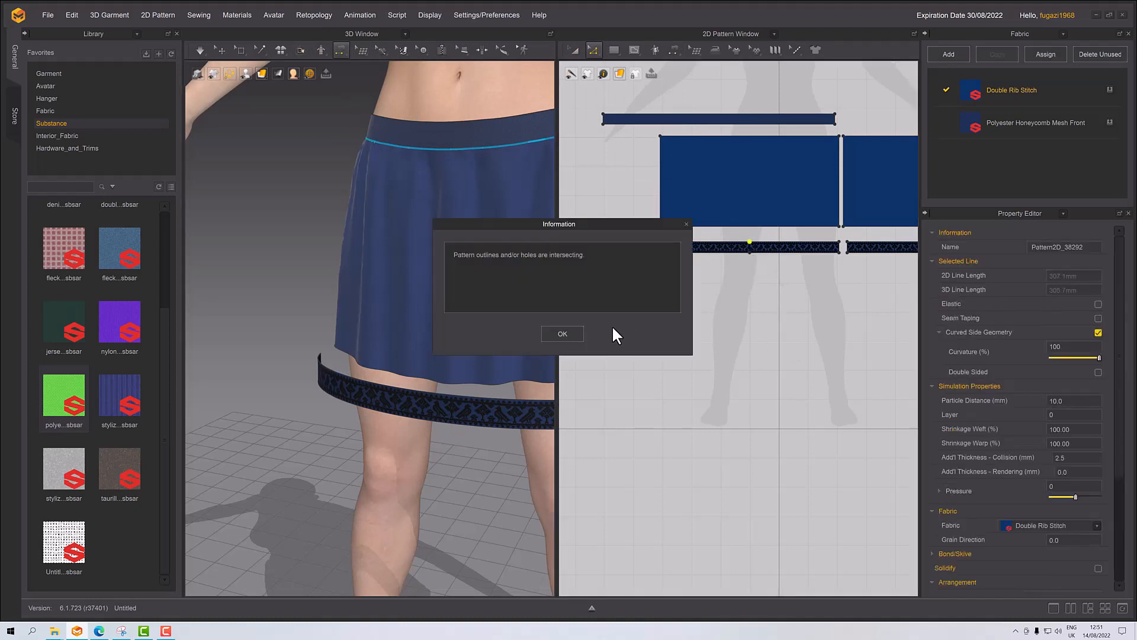
left_click(579, 335)
left_click(594, 51)
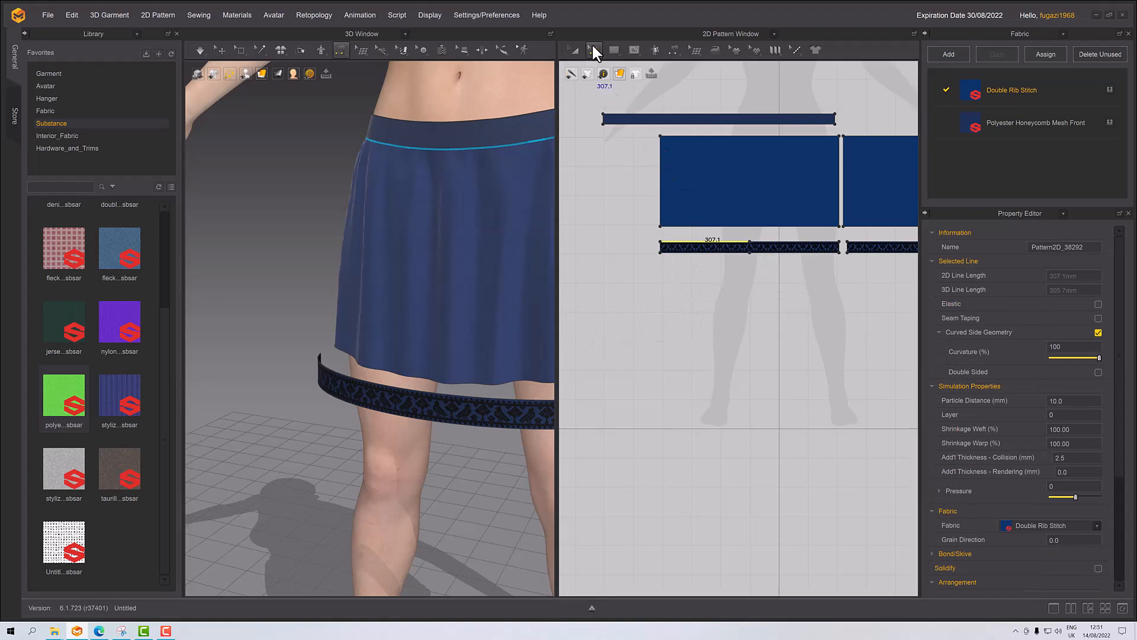
left_click(617, 76)
left_click(763, 275)
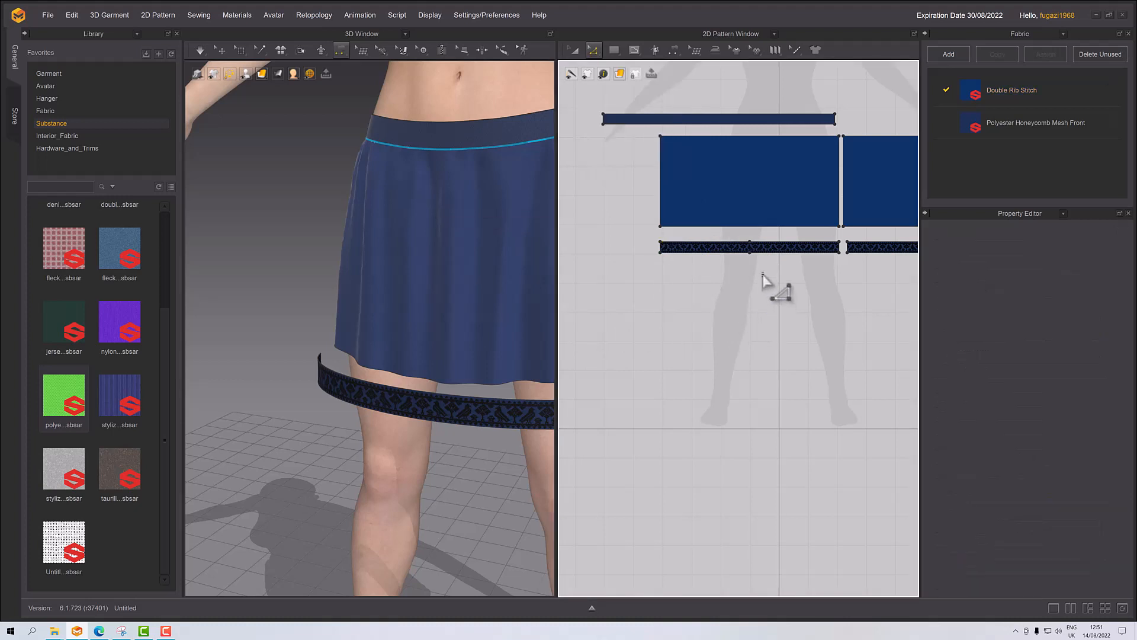
left_click(751, 245)
left_click(742, 233)
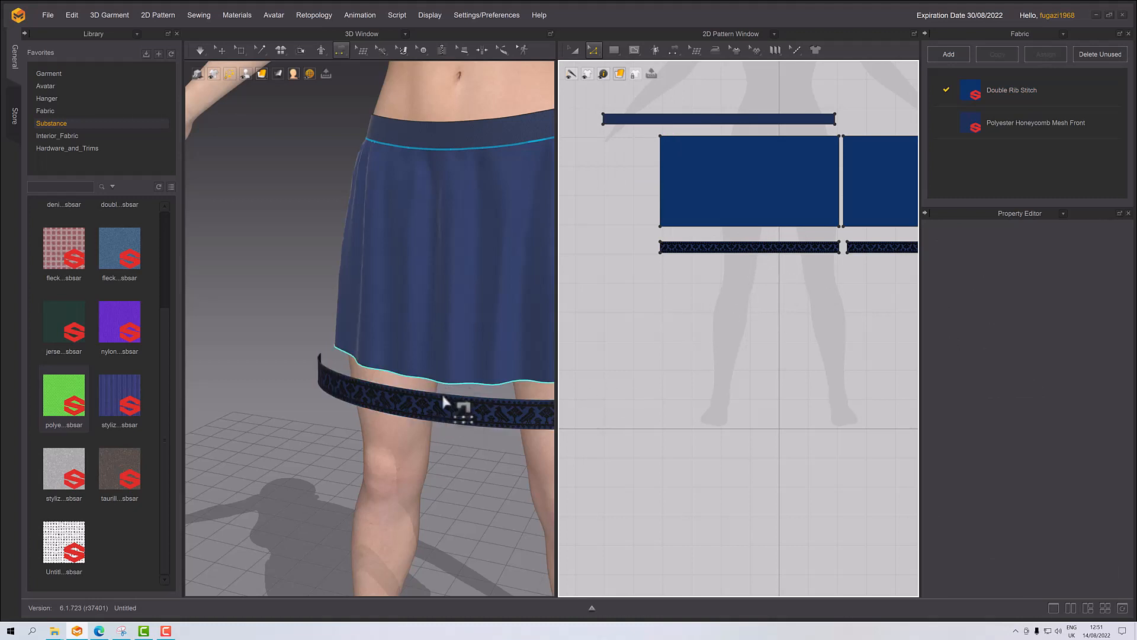
Step: Sew the copied hem band's top edge to the skirt's bottom edge, and join one short end to the neighbouring trimmed band
left_click(366, 365)
left_click(374, 366)
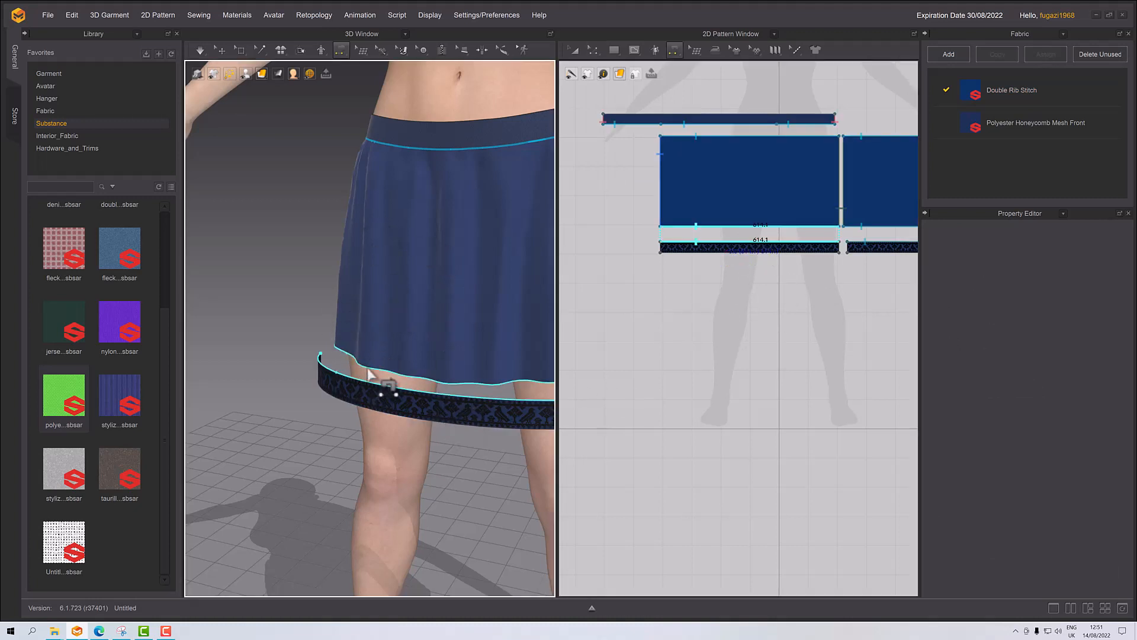
right_click_drag(464, 457, 264, 372)
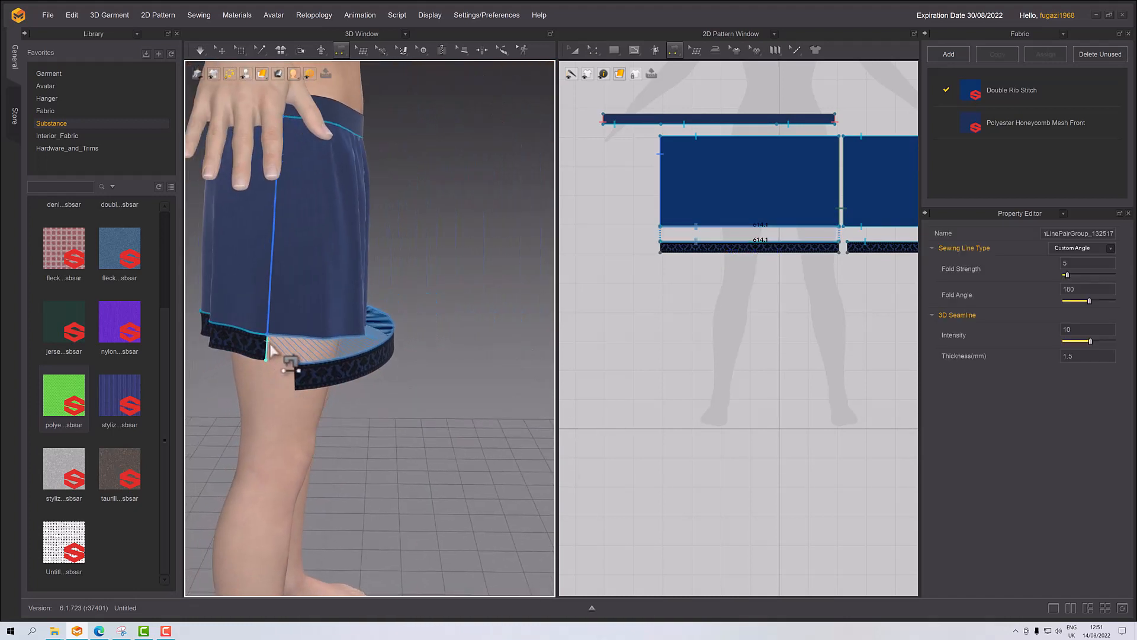
left_click(288, 360)
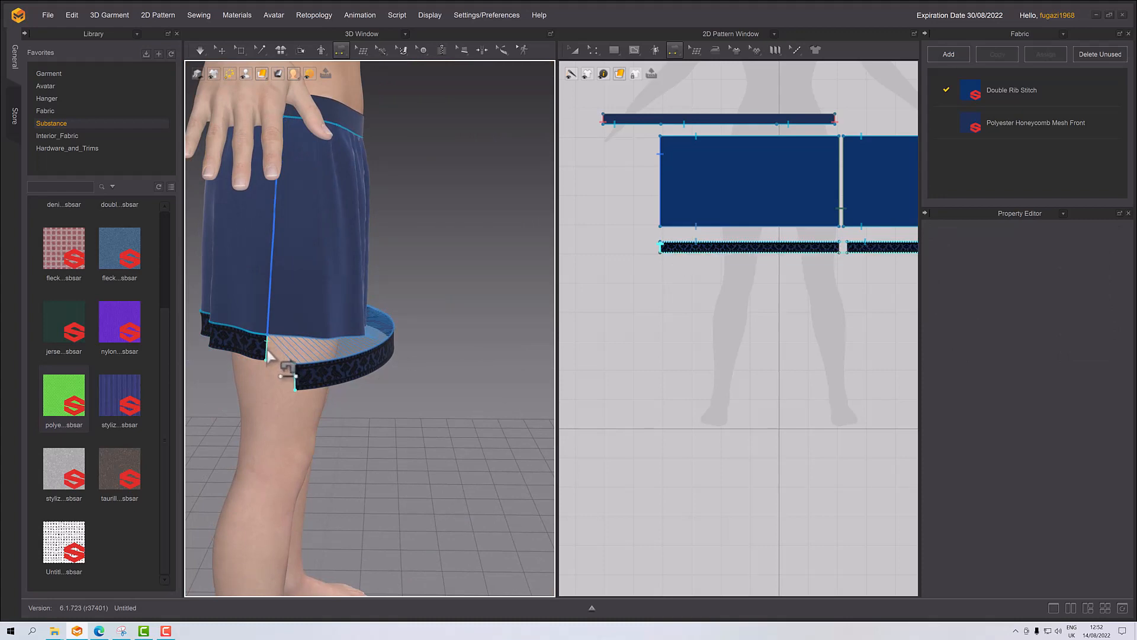
left_click(288, 364)
Step: Sew the copied hem band's other short end to the adjacent trimmed band and run the simulation to close the seams
right_click_drag(288, 364, 117, 260)
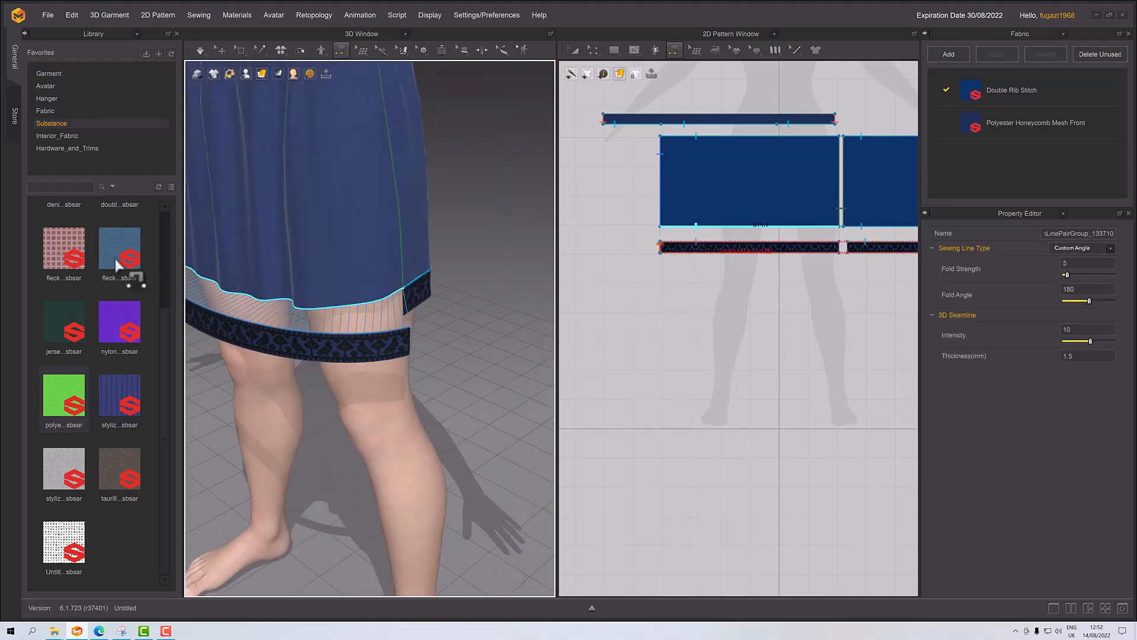
right_click_drag(396, 328, 361, 320)
middle_click_drag(361, 320, 429, 297)
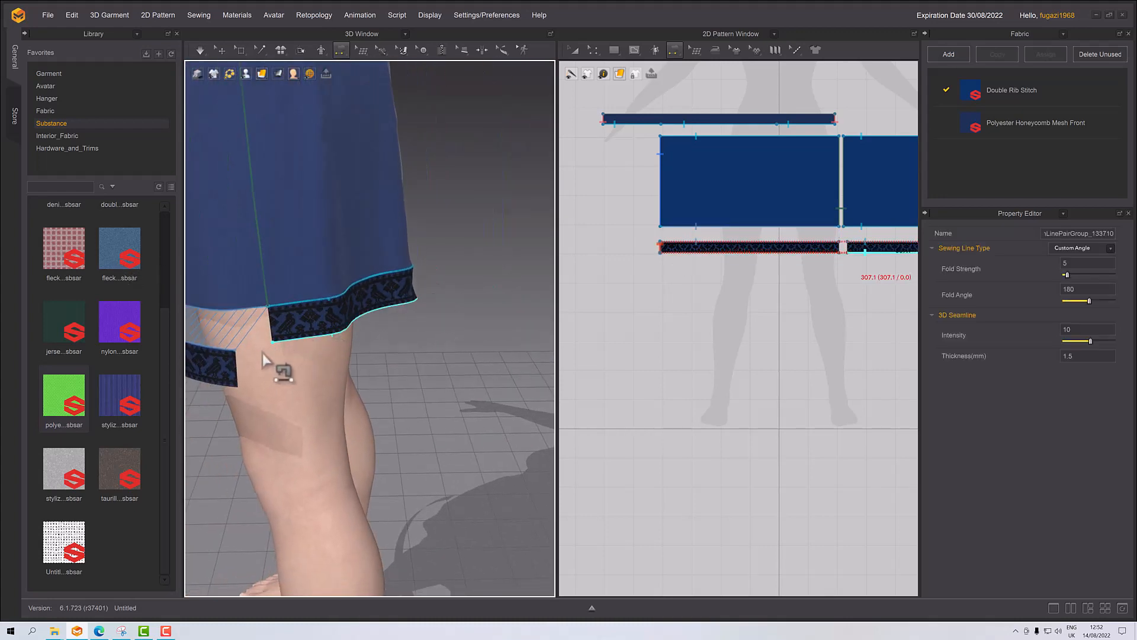
left_click(238, 369)
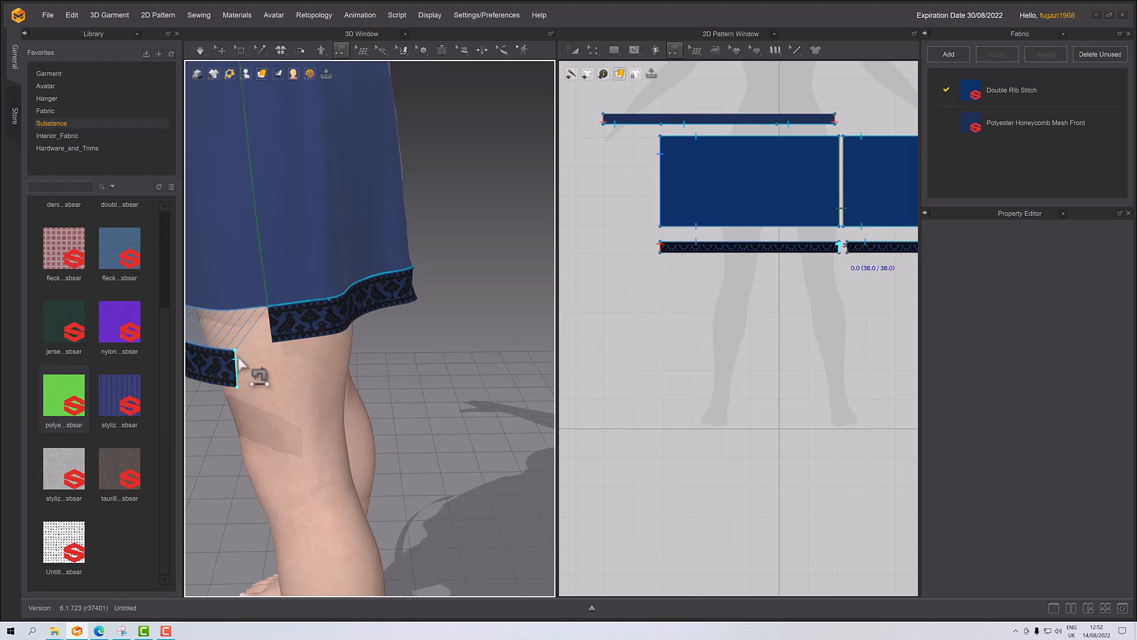
left_click(272, 324)
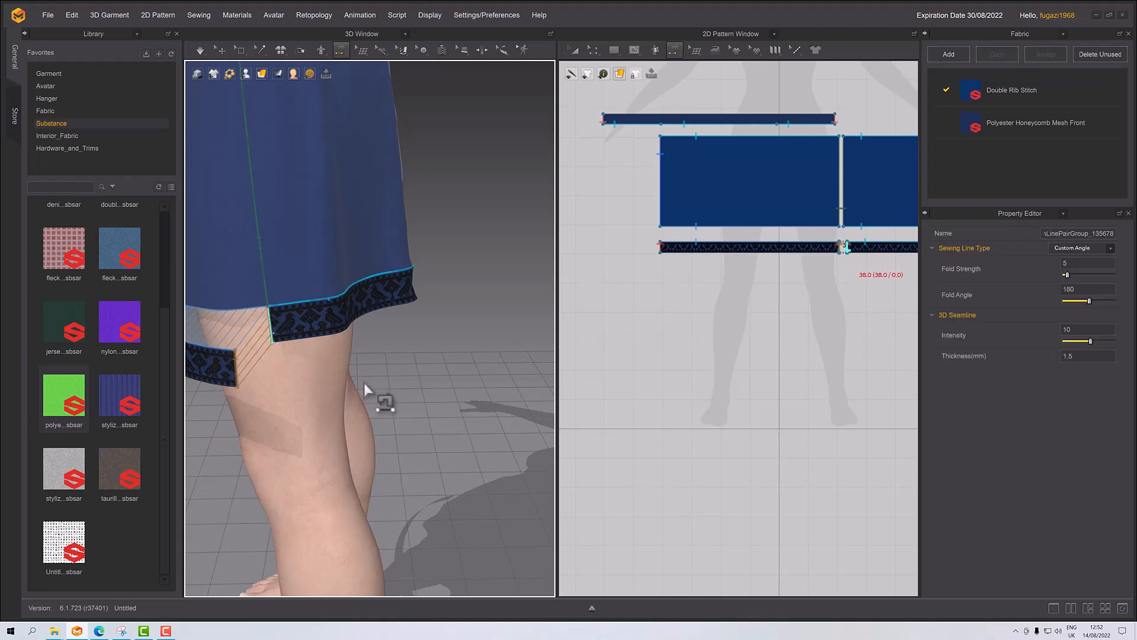
key("space")
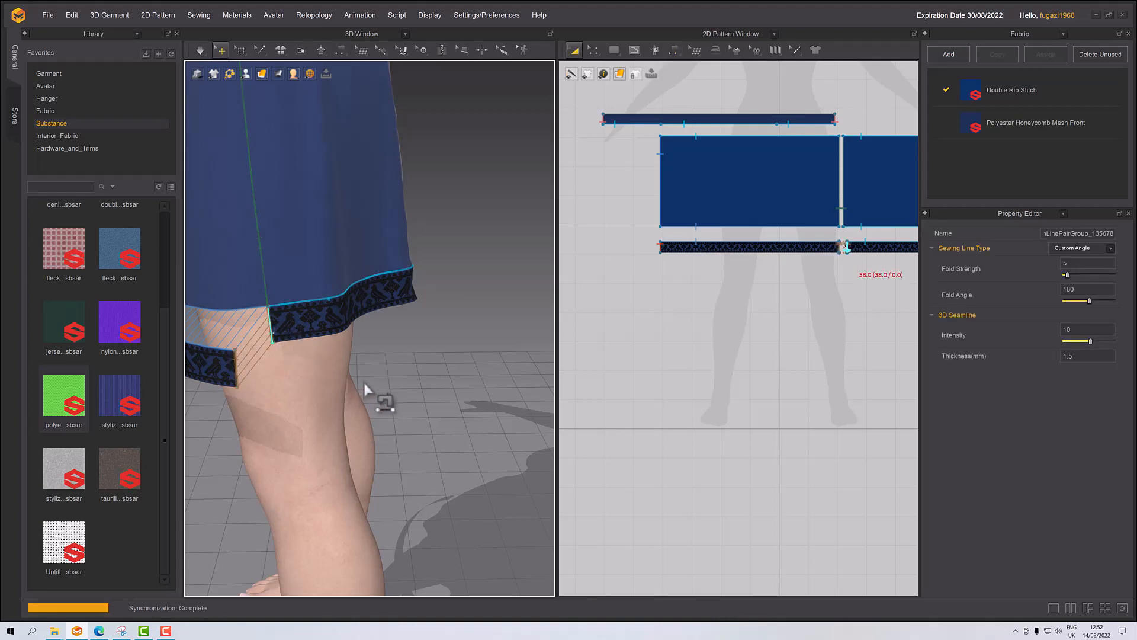
Step: Examine the bird trim around the simulated skirt's hem, checking the side seams and the front and back up close
scroll(360, 394, "up", 4)
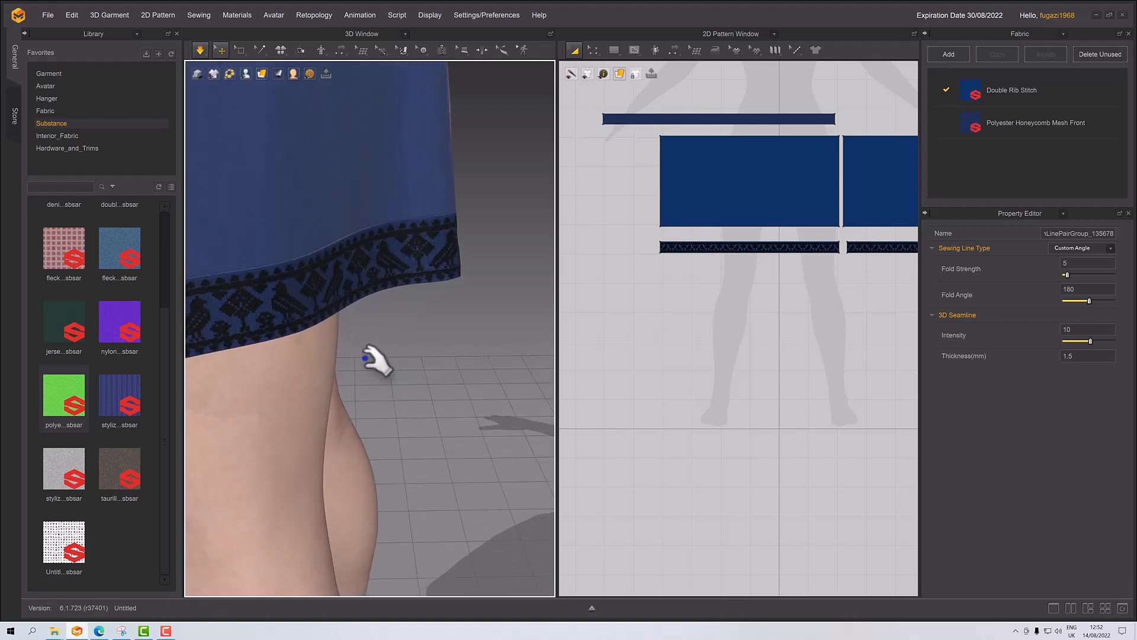
right_click_drag(456, 328, 481, 325)
key("z")
scroll(439, 317, "up", 5)
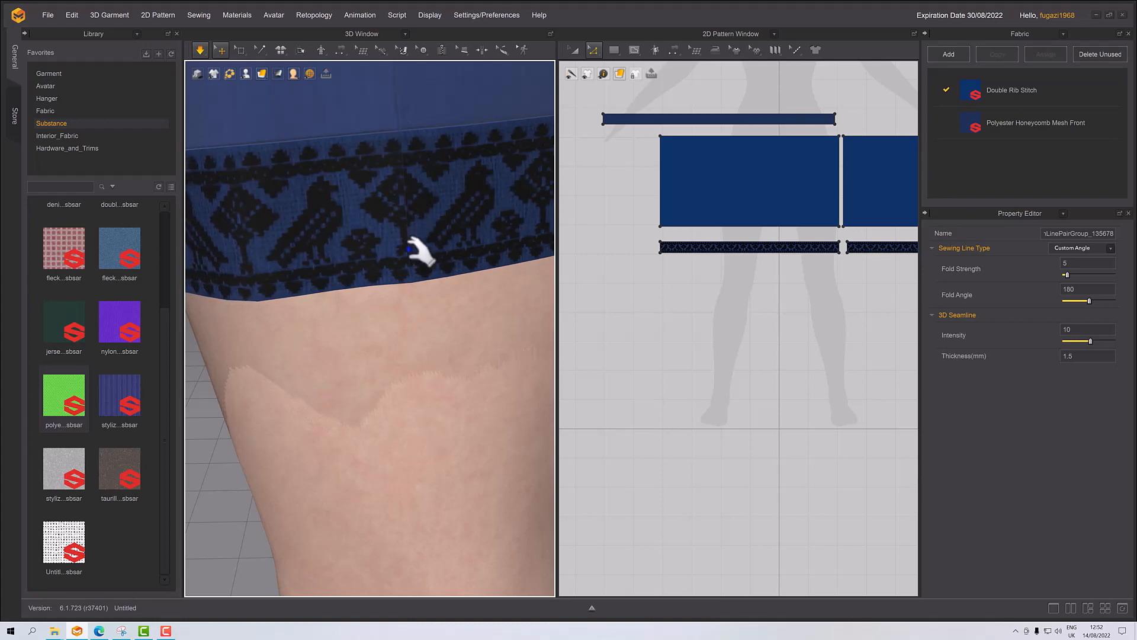
scroll(761, 243, "down", 2)
scroll(682, 279, "up", 3)
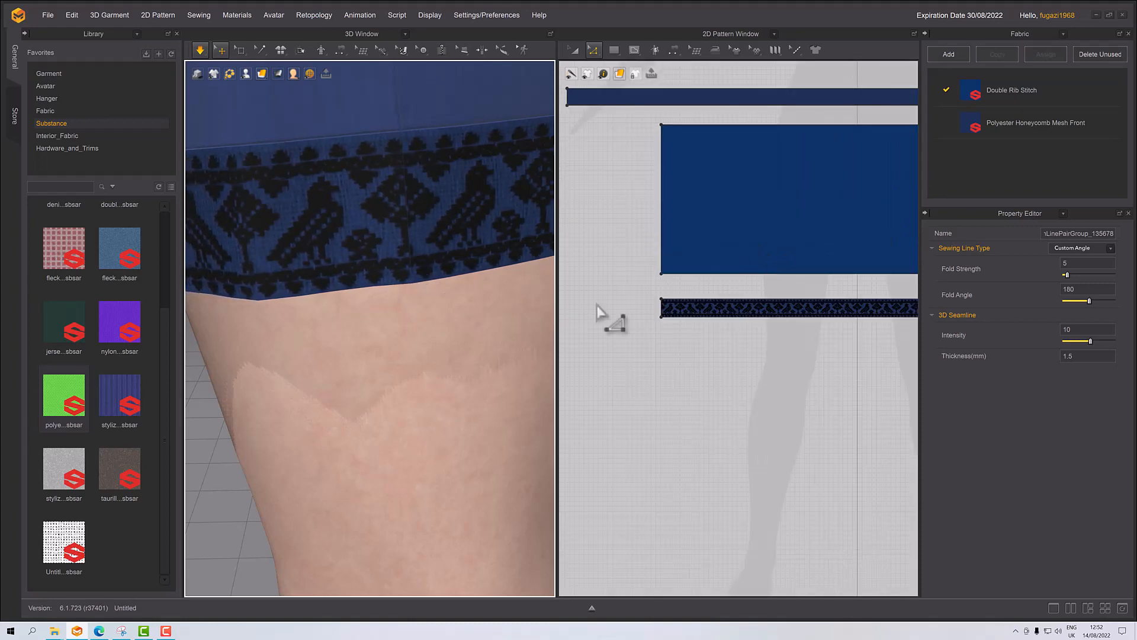
scroll(415, 305, "down", 6)
scroll(394, 320, "down", 3)
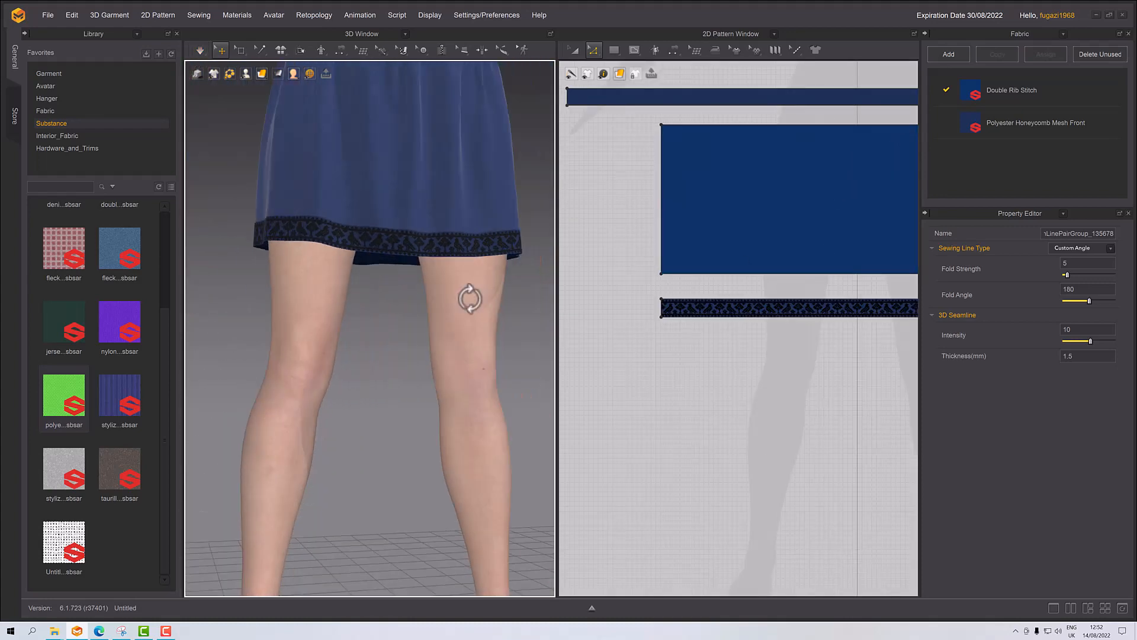
right_click_drag(467, 300, 501, 319)
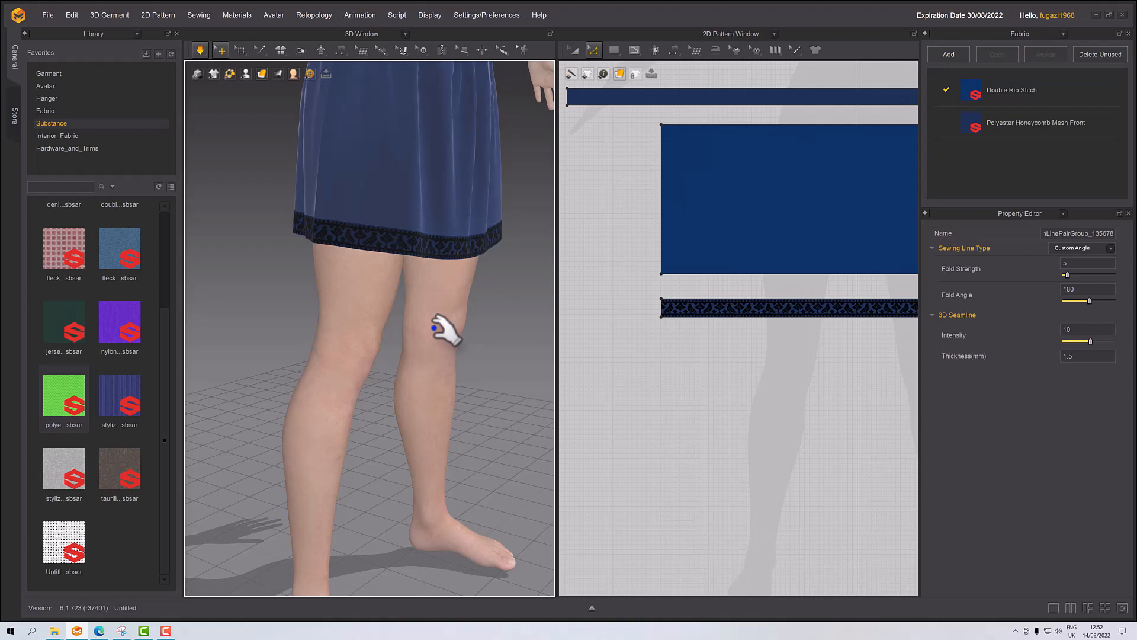
scroll(442, 327, "up", 4)
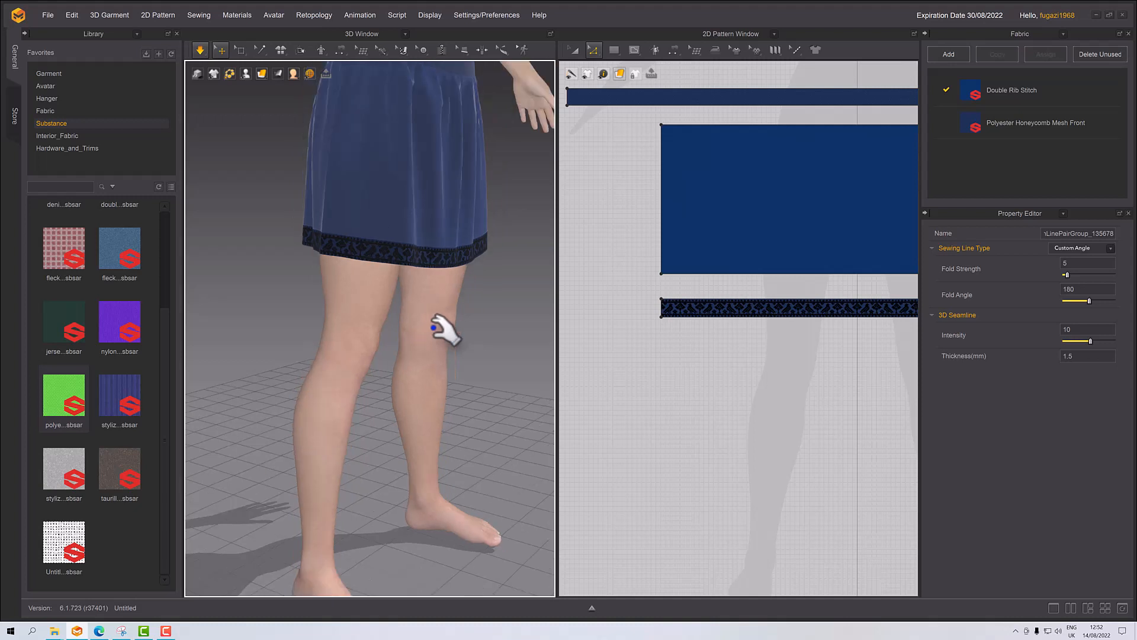
right_click_drag(470, 266, 407, 363)
scroll(516, 329, "up", 3)
right_click_drag(516, 328, 398, 343)
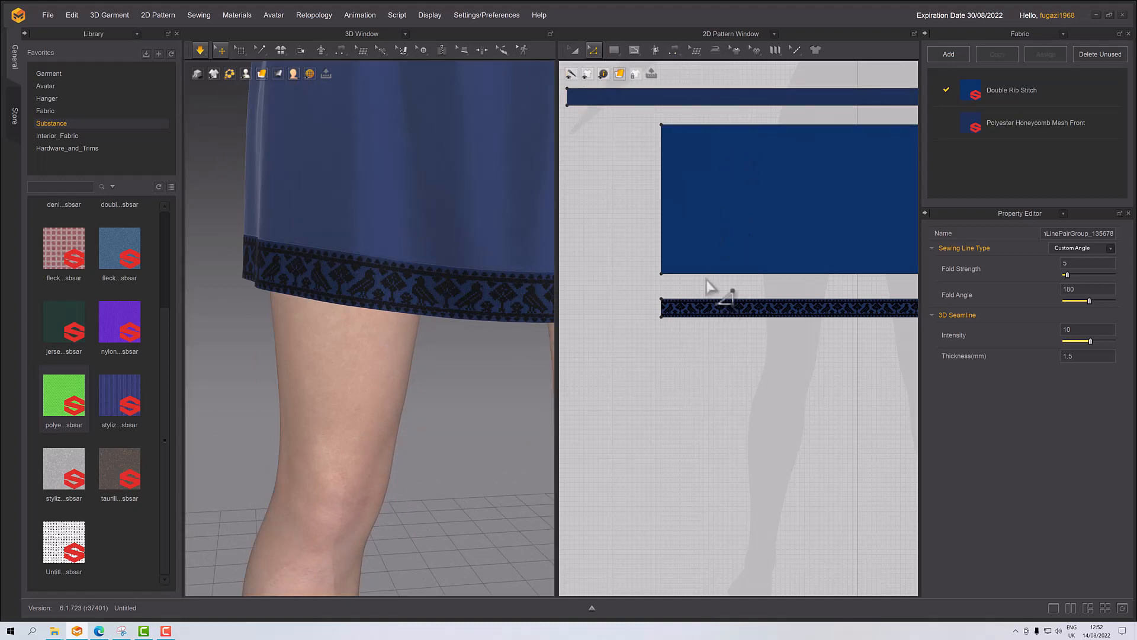
Step: Select the bird graphic on the hem band with Transform Graphic and review its material settings, collapsing the texture transformation and texture groups
left_click(753, 48)
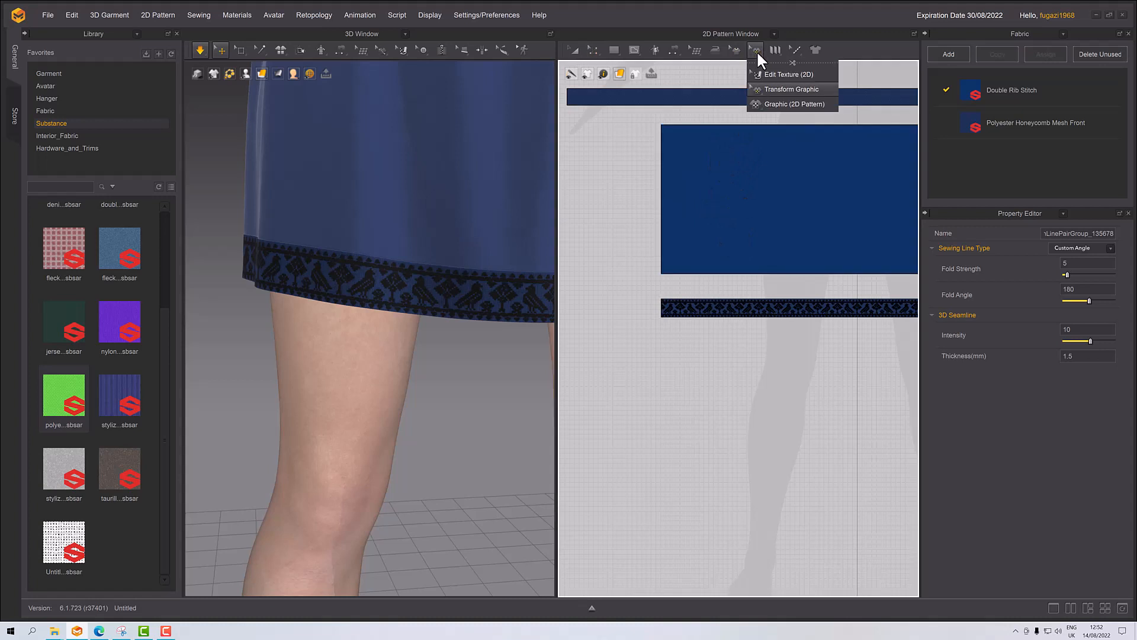
left_click(773, 88)
left_click(764, 311)
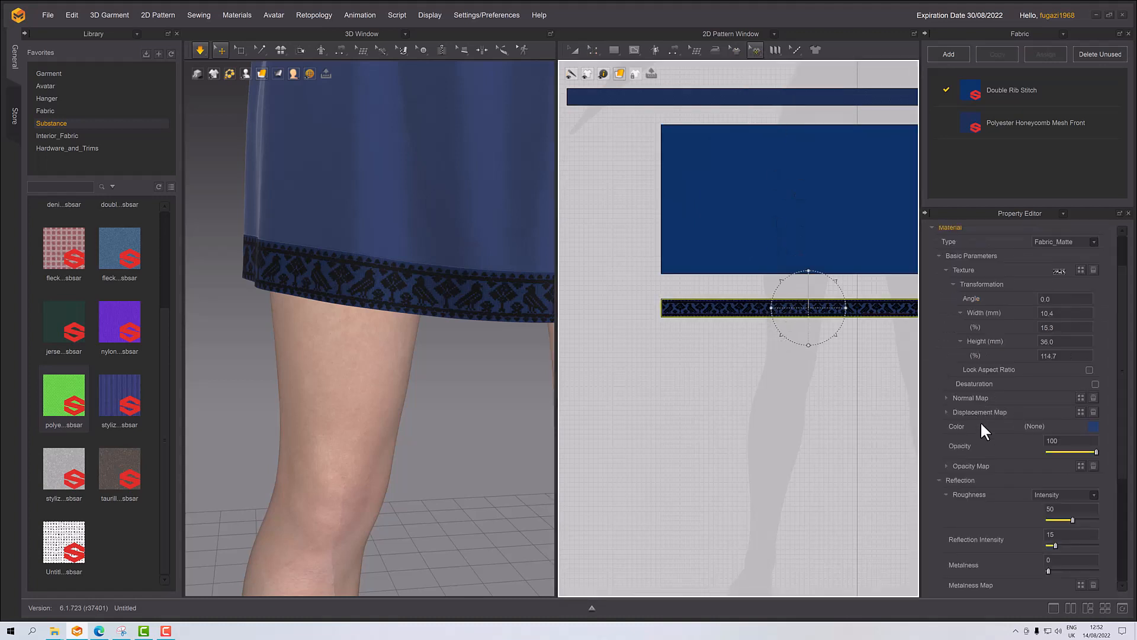
scroll(981, 422, "down", 2)
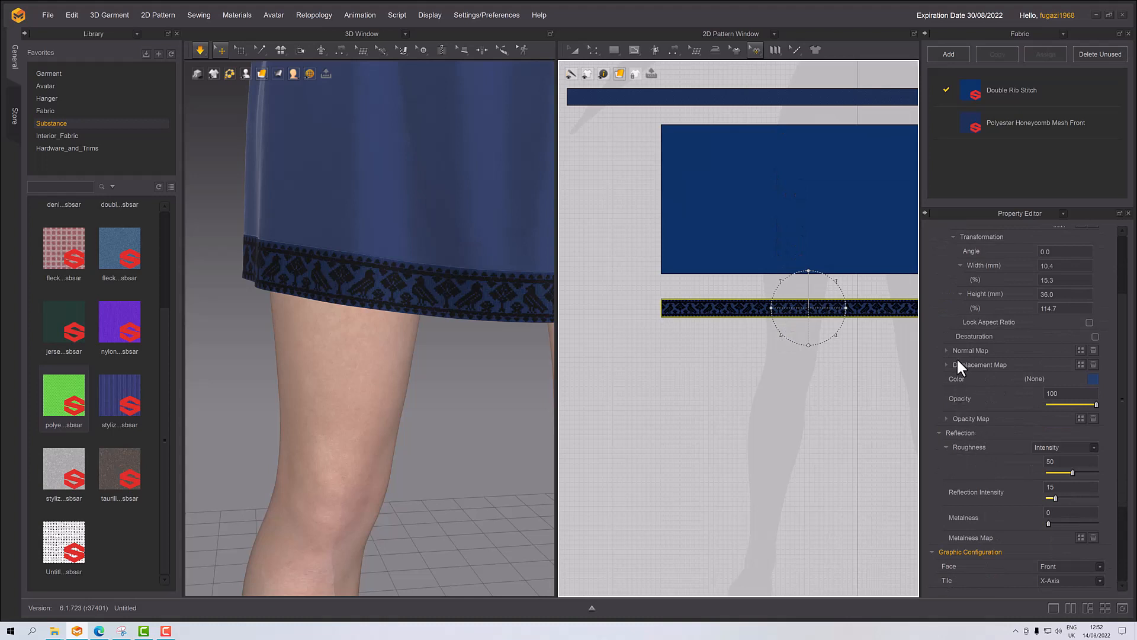
scroll(965, 363, "up", 2)
left_click(953, 284)
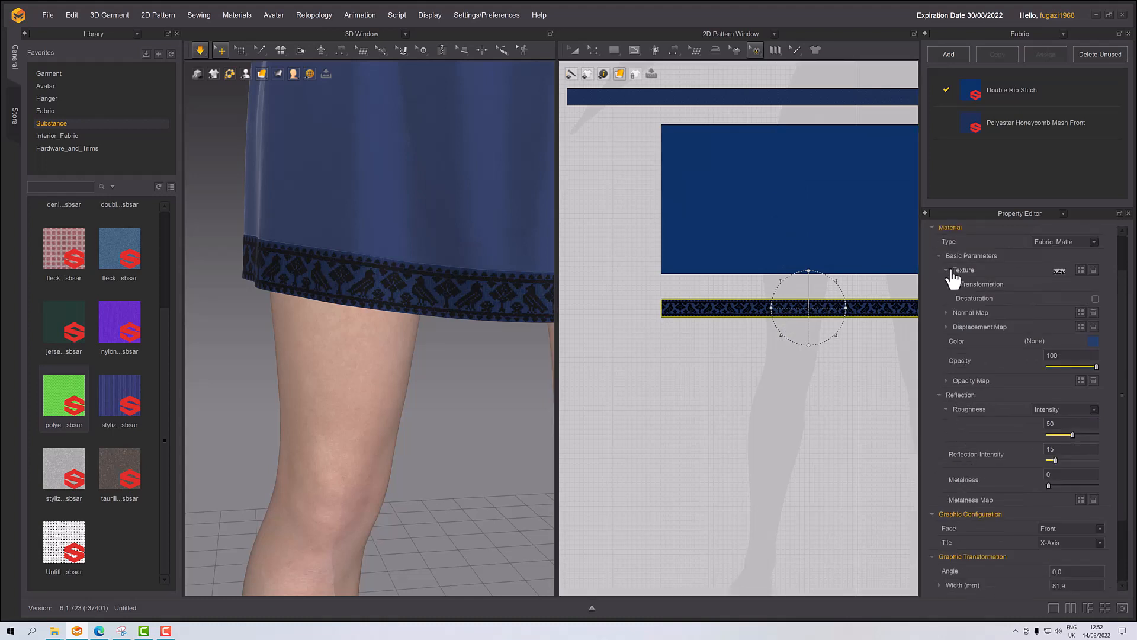
left_click(946, 270)
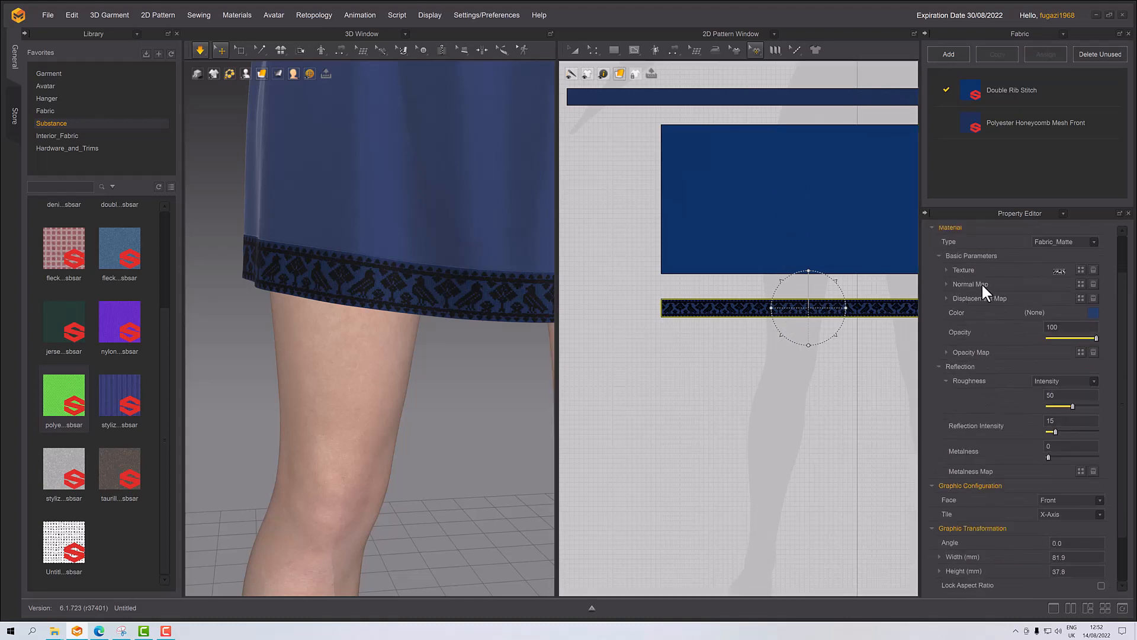
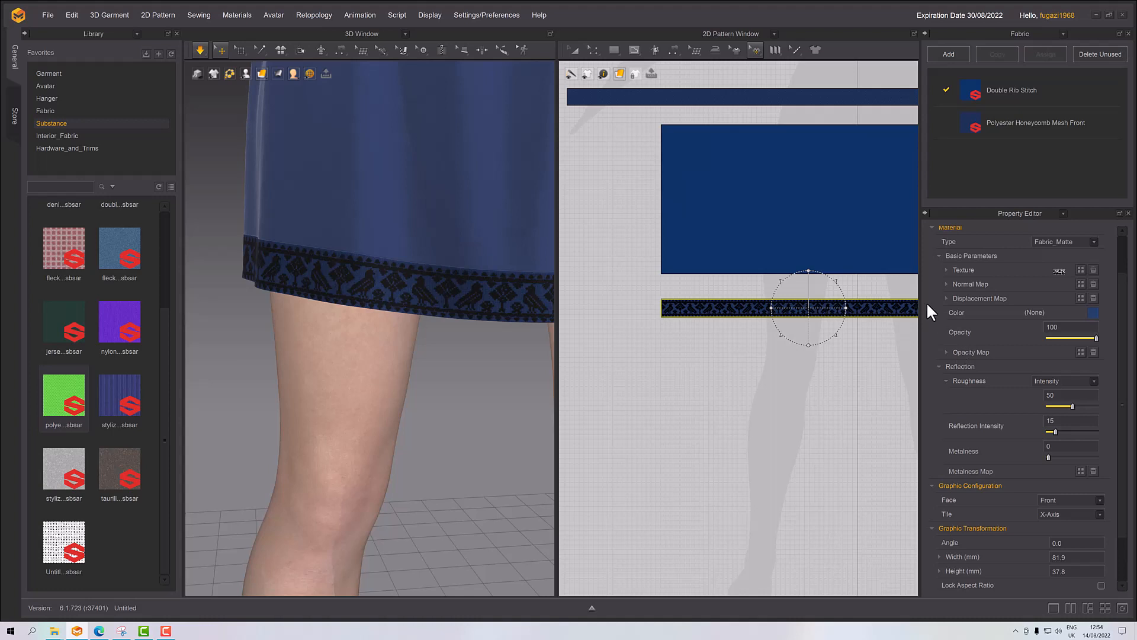
Step: Examine the complete trimmed skirt from the front and side, including the hem and waistband
scroll(491, 376, "down", 6)
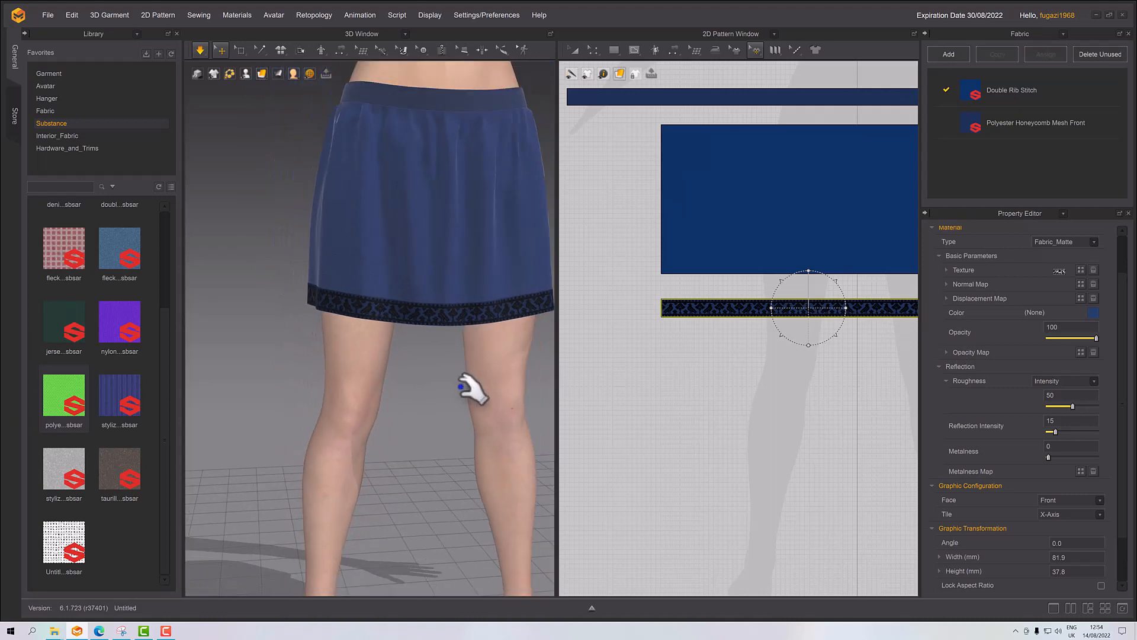
scroll(492, 367, "up", 2)
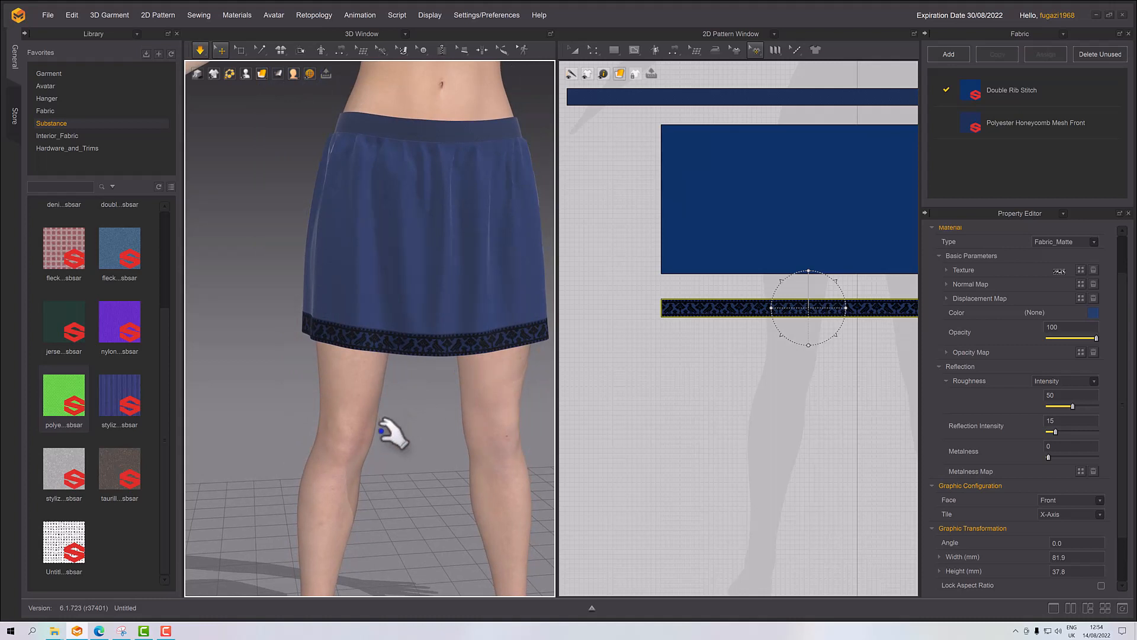
left_click(415, 454)
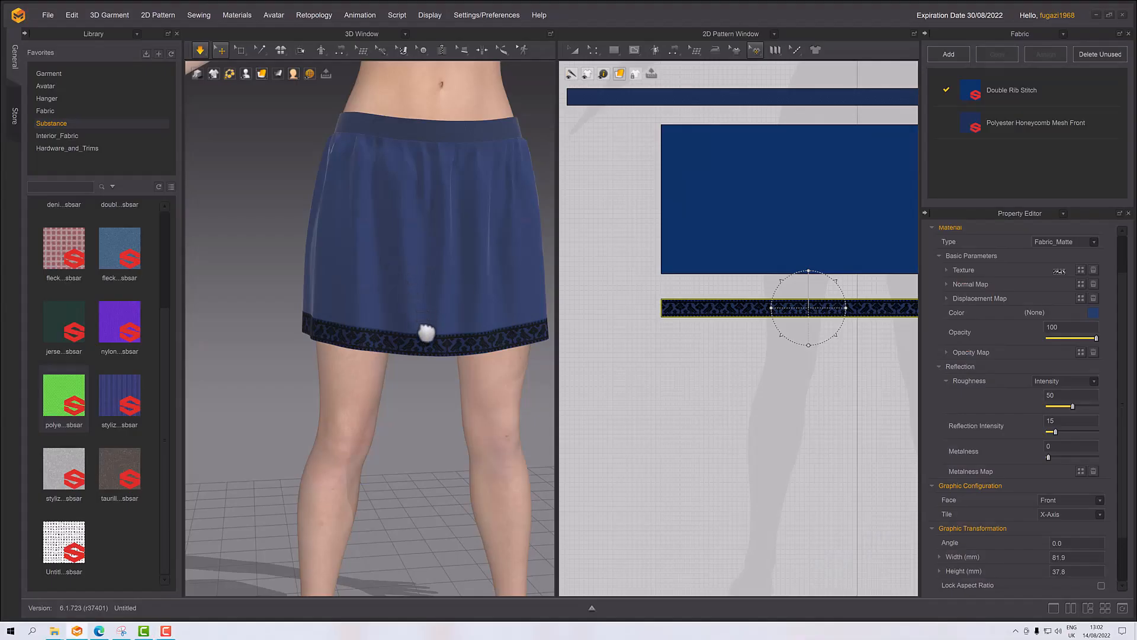
left_click_drag(419, 330, 426, 361)
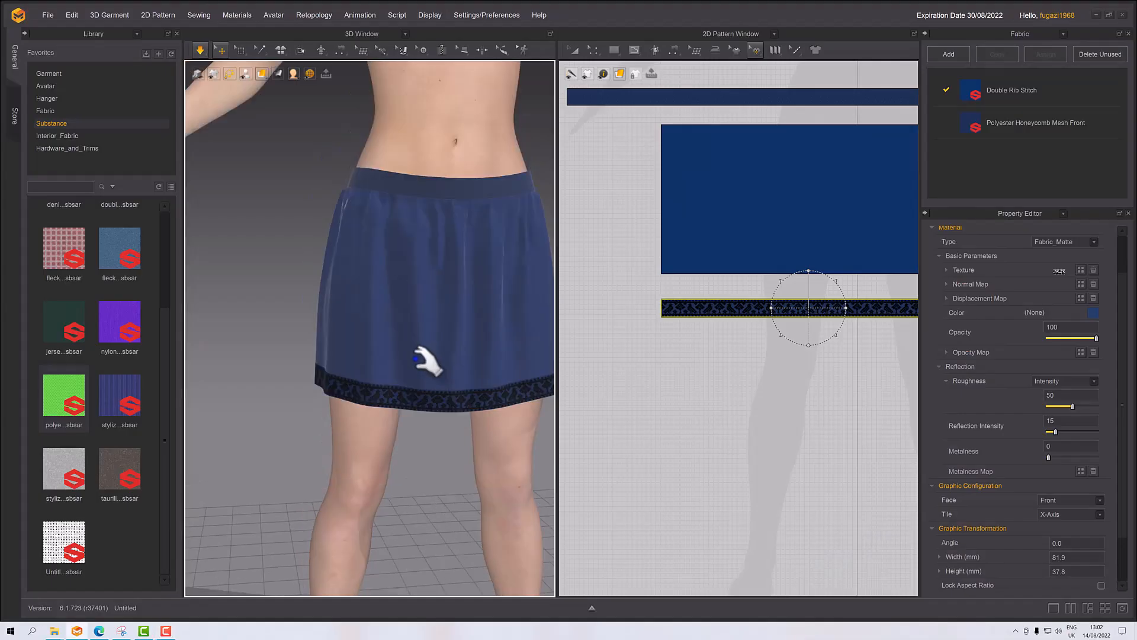
key("space")
right_click_drag(416, 359, 468, 355)
scroll(339, 358, "down", 5)
middle_click_drag(367, 327, 439, 348)
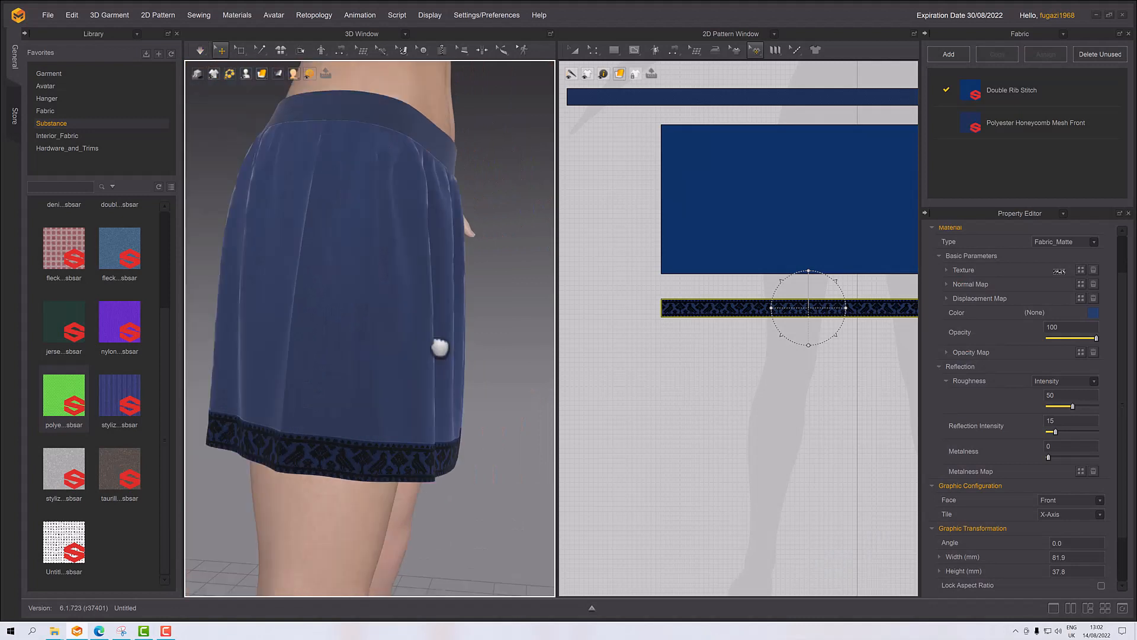
scroll(439, 348, "down", 6)
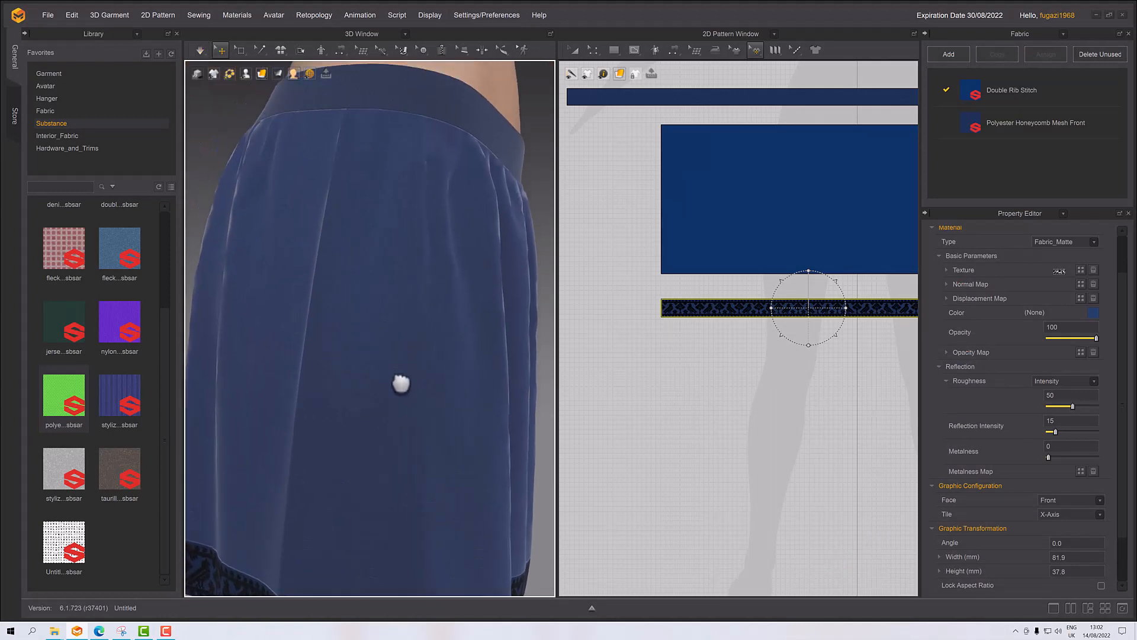
middle_click_drag(401, 384, 406, 477)
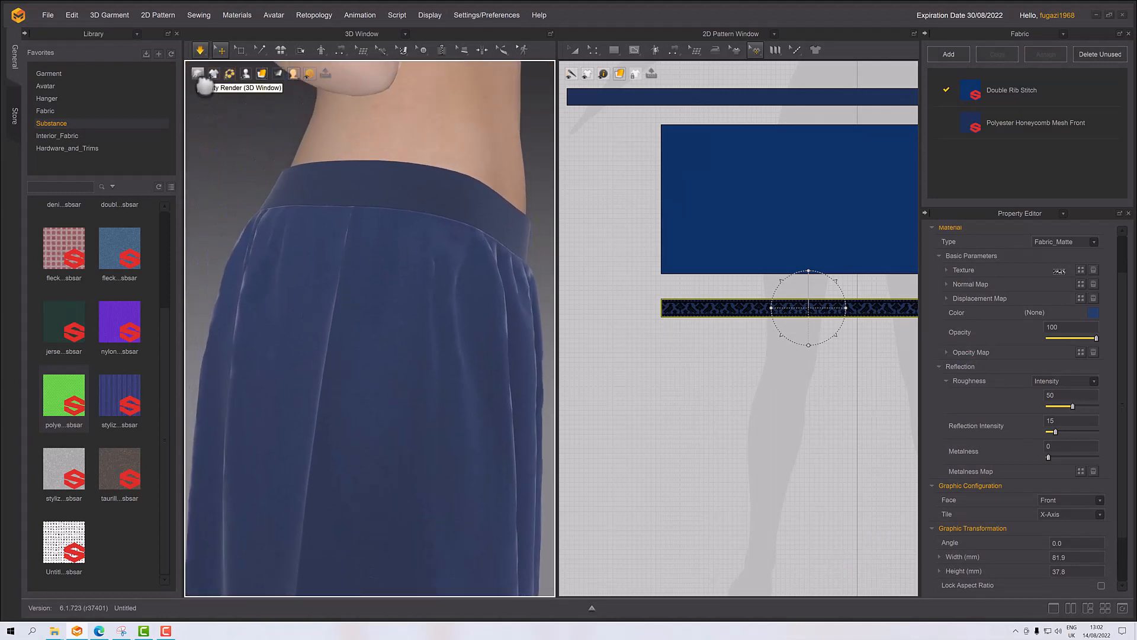
Step: Turn on High Quality Render with the garment shown as Textured Surface, and inspect the skirt's fabric and hem
left_click(200, 77)
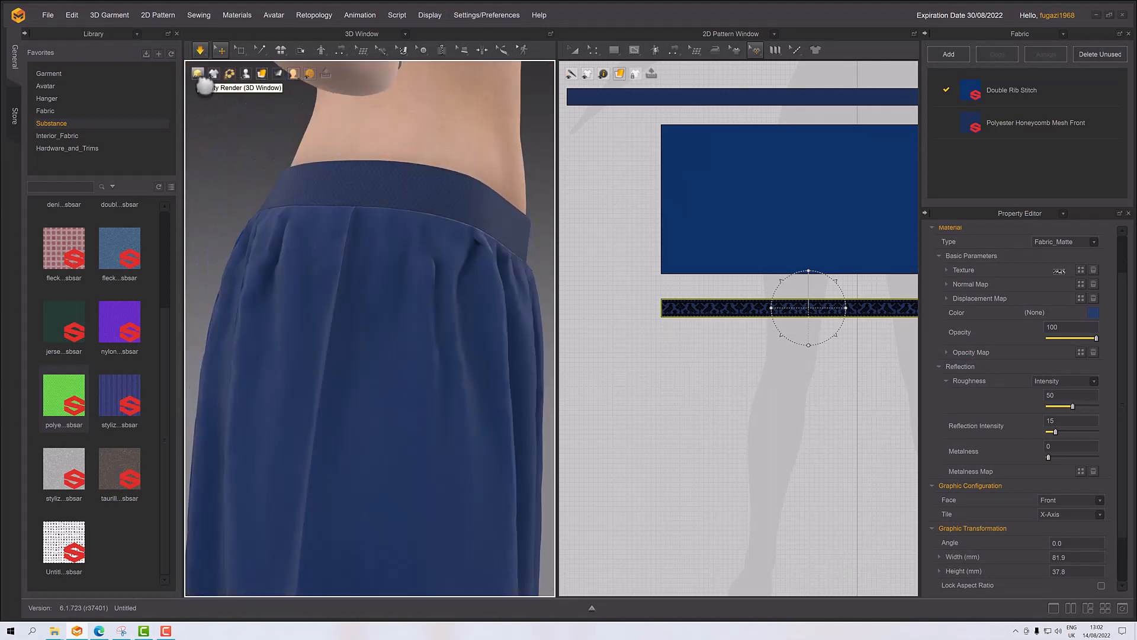
left_click(263, 75)
left_click(282, 89)
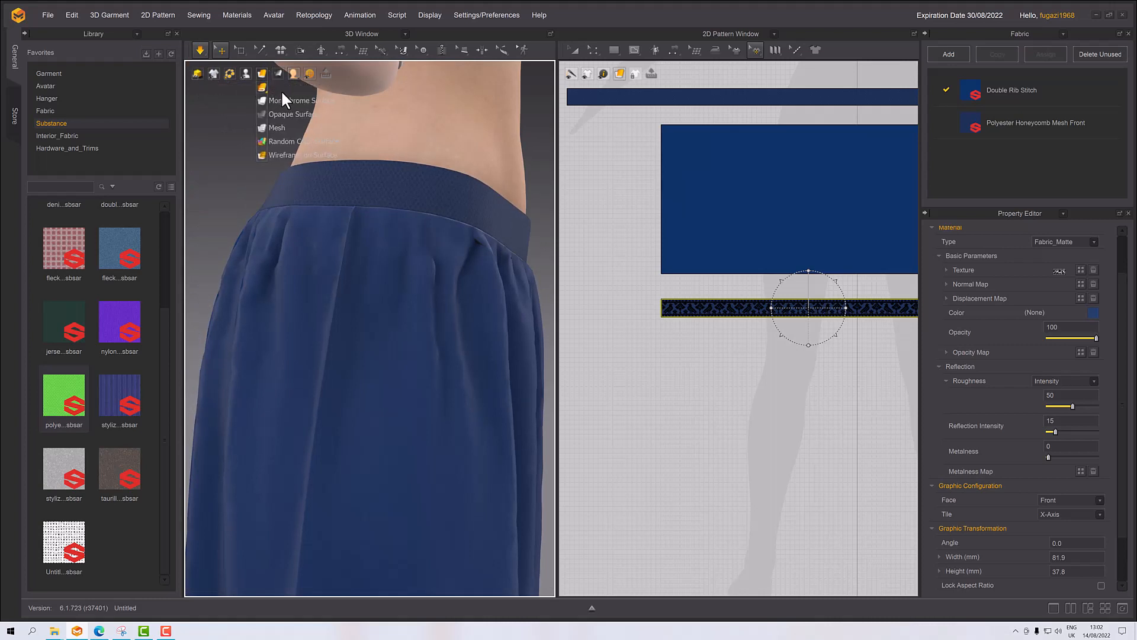
right_click_drag(332, 232, 387, 237)
left_click(370, 207)
scroll(353, 337, "up", 5)
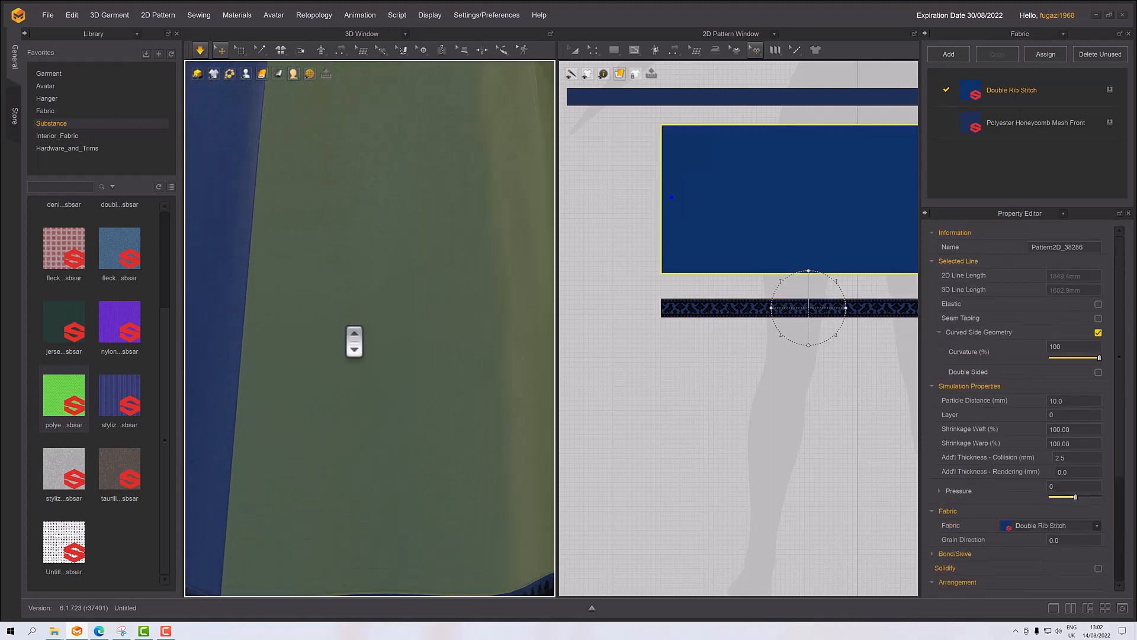
right_click_drag(353, 337, 442, 272)
left_click(485, 223)
Step: Switch the garment display to Monochrome Surface and inspect the seam lines where the skirt meets the hem band
mouse_move(272, 83)
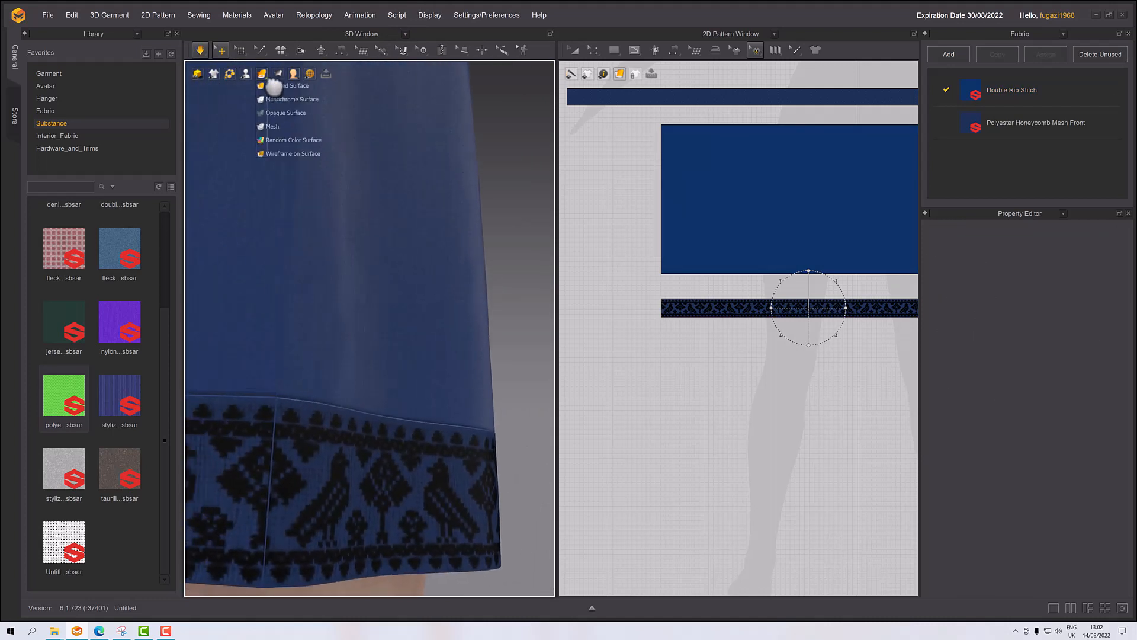
left_click(289, 104)
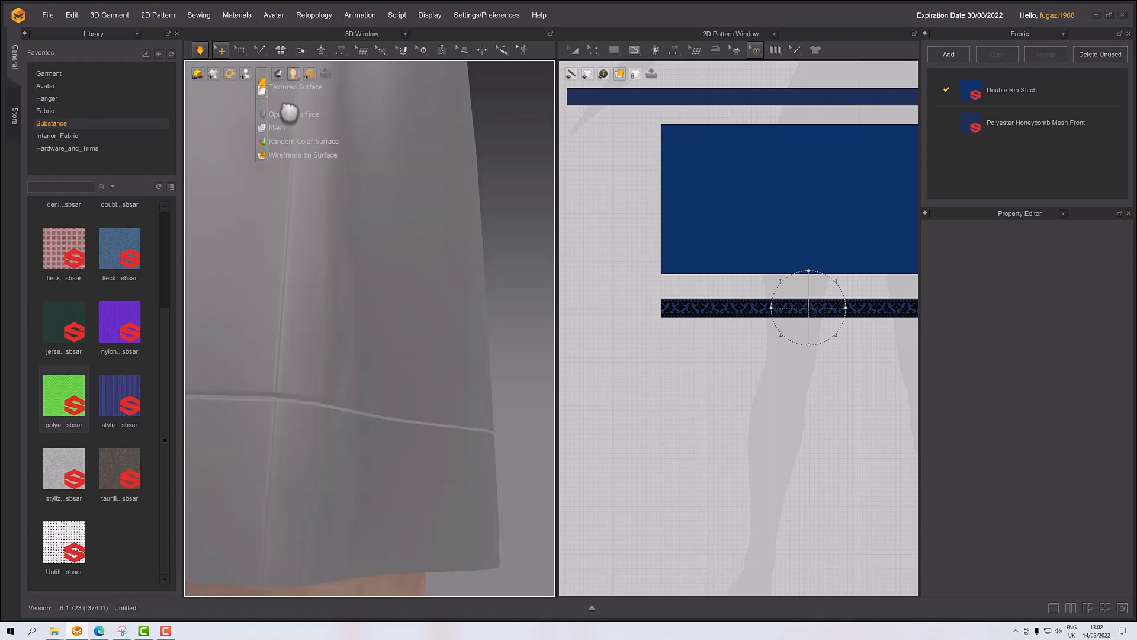
right_click_drag(390, 287, 408, 305)
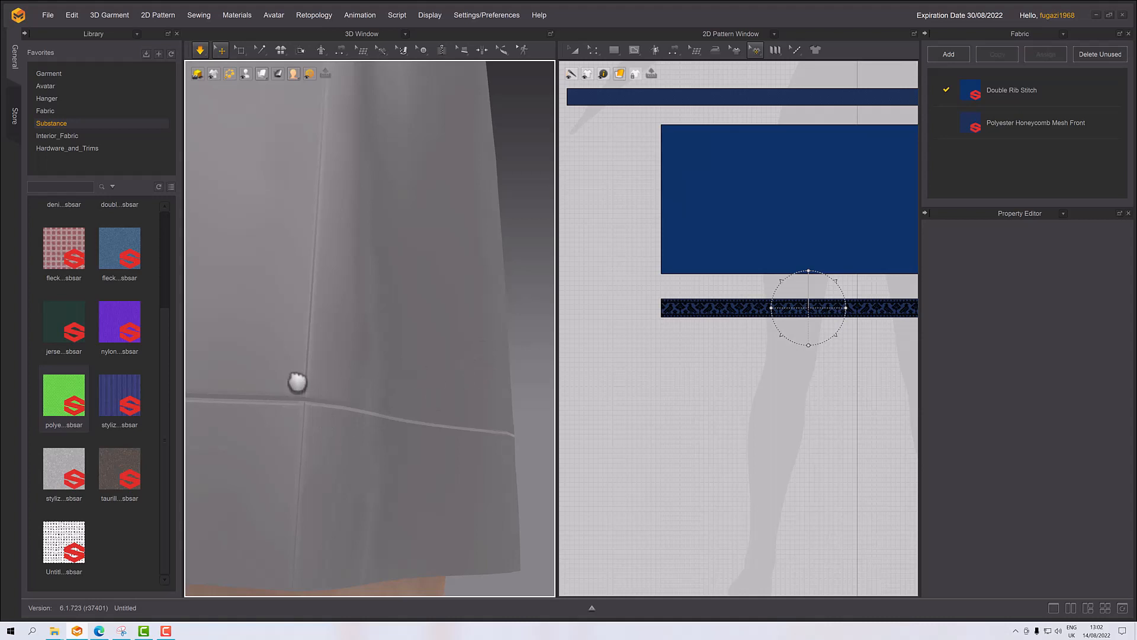
Step: Replace the 2D pattern view with the UV Editor and display the garment's Normal Map
left_click(732, 34)
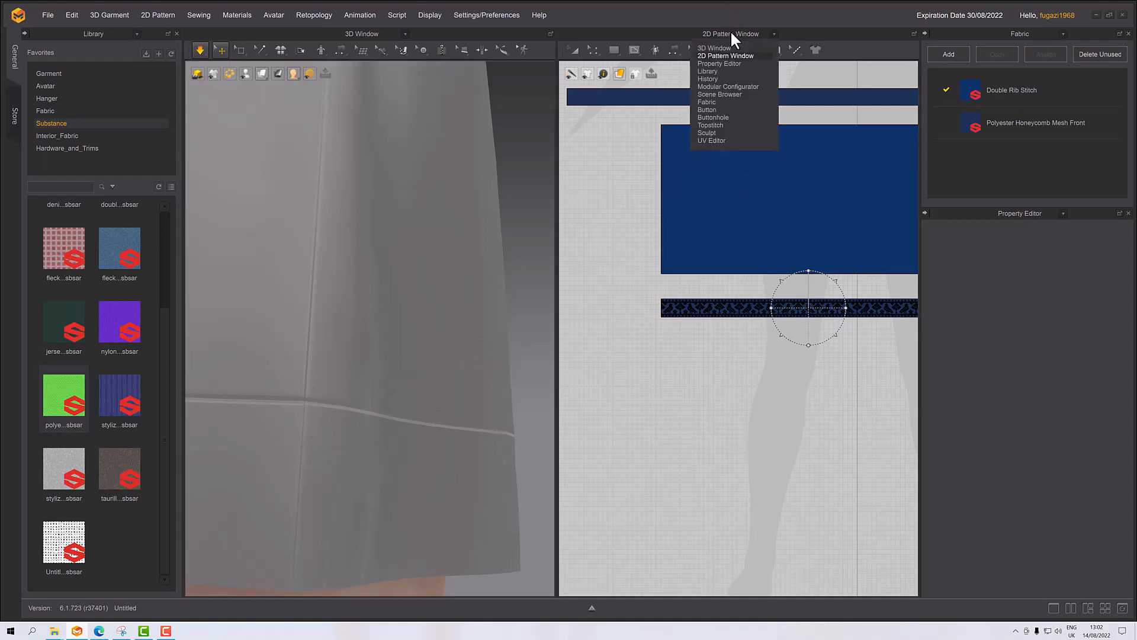
left_click(729, 140)
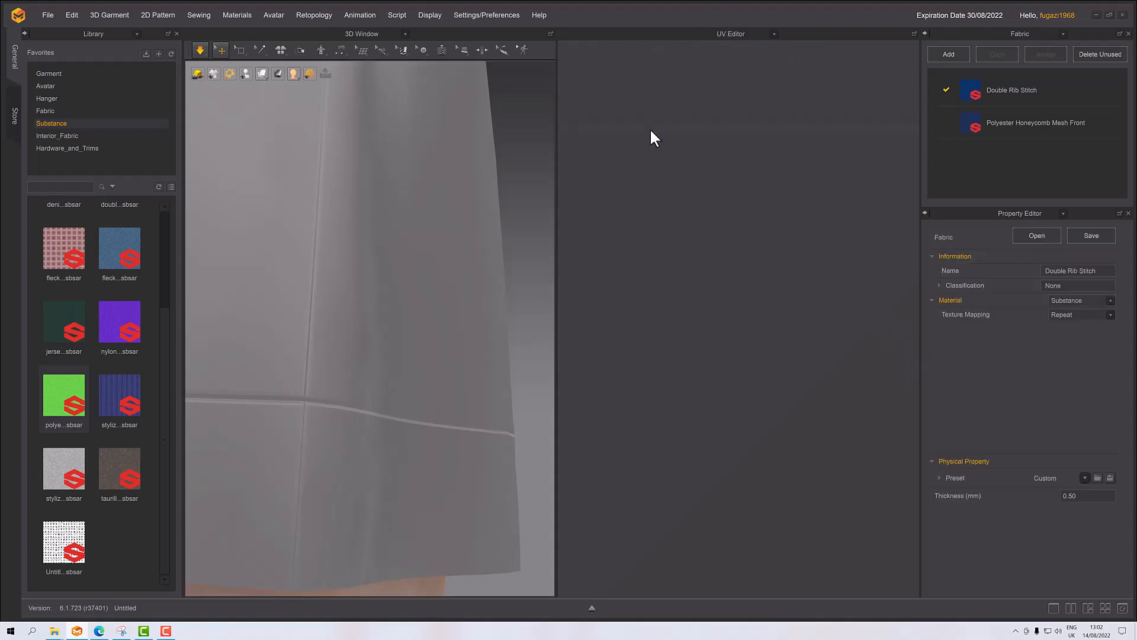
mouse_move(573, 76)
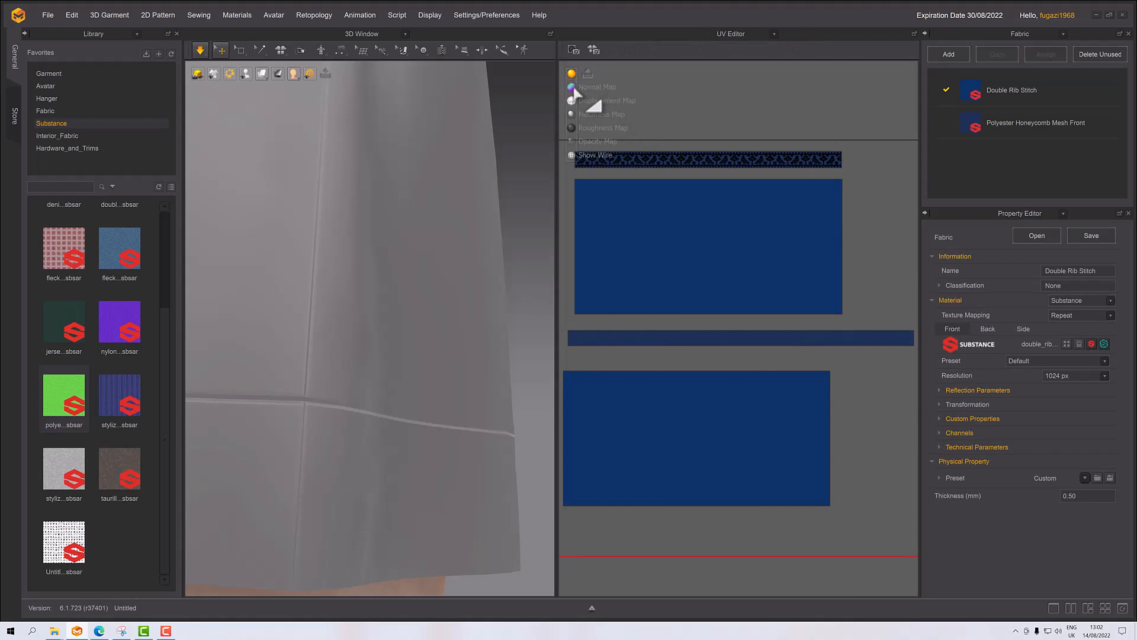
left_click(574, 87)
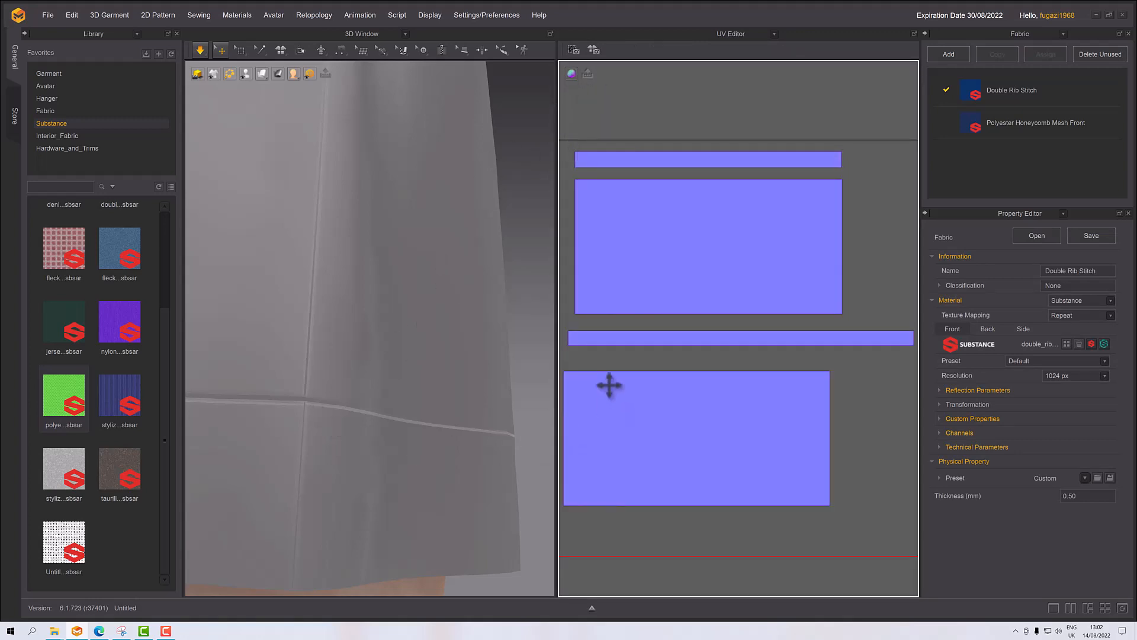
Step: Examine the normal map's seam edges and fabric detail up close at the corner of a pattern piece
scroll(610, 345, "down", 2)
scroll(601, 333, "up", 8)
middle_click_drag(601, 333, 685, 344)
left_click(696, 358)
scroll(693, 353, "down", 5)
scroll(680, 214, "down", 3)
scroll(664, 255, "up", 7)
left_click(662, 252)
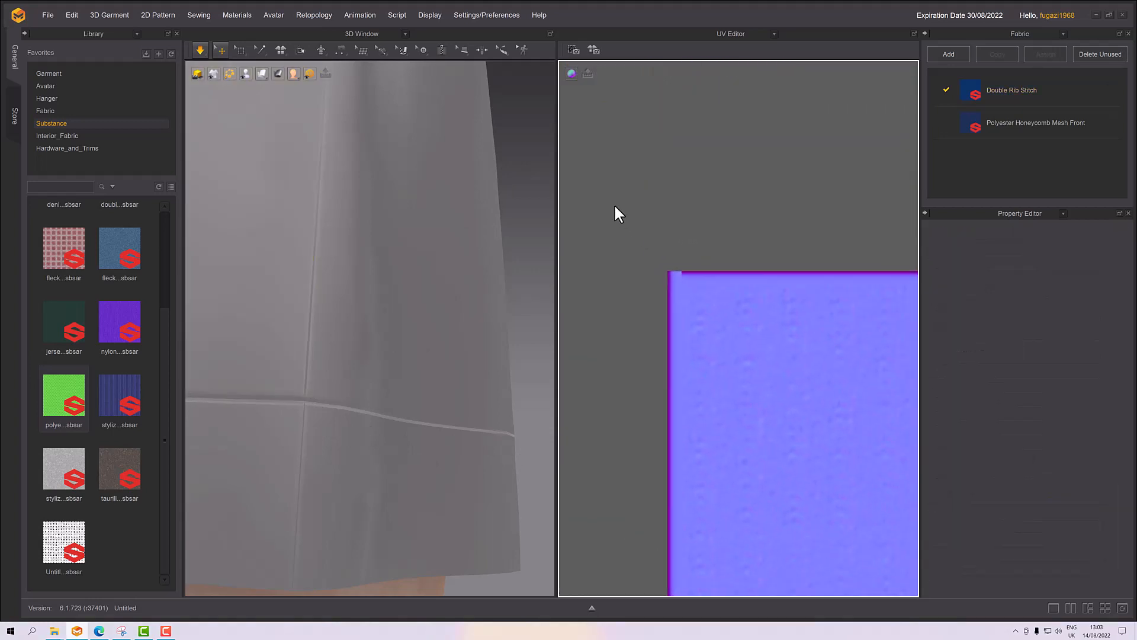
scroll(685, 266, "up", 2)
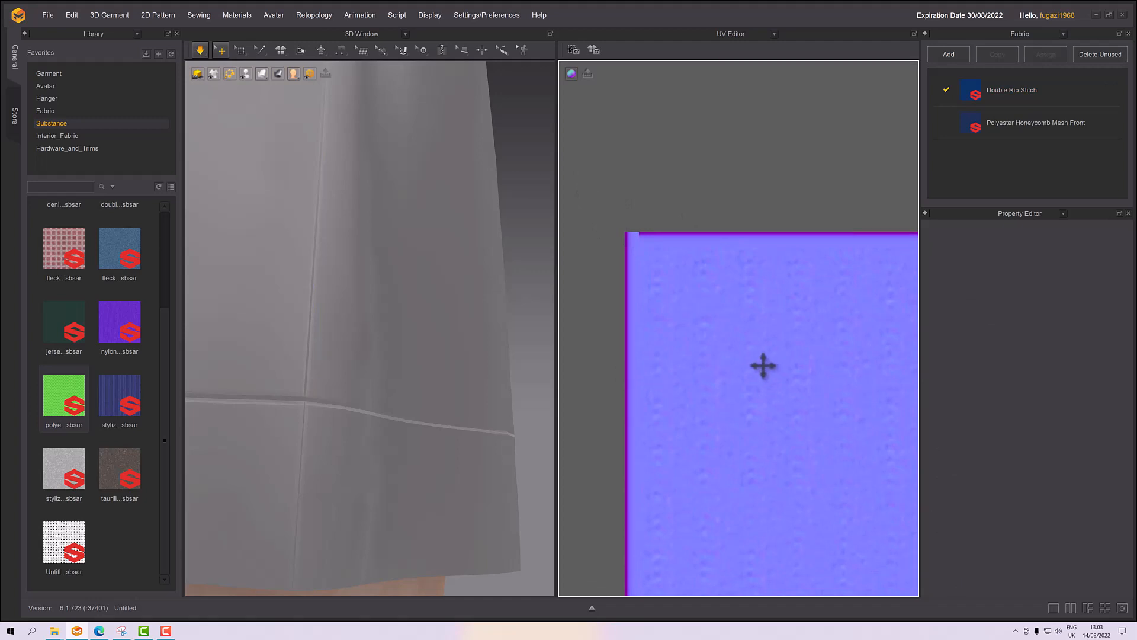
scroll(325, 419, "down", 2)
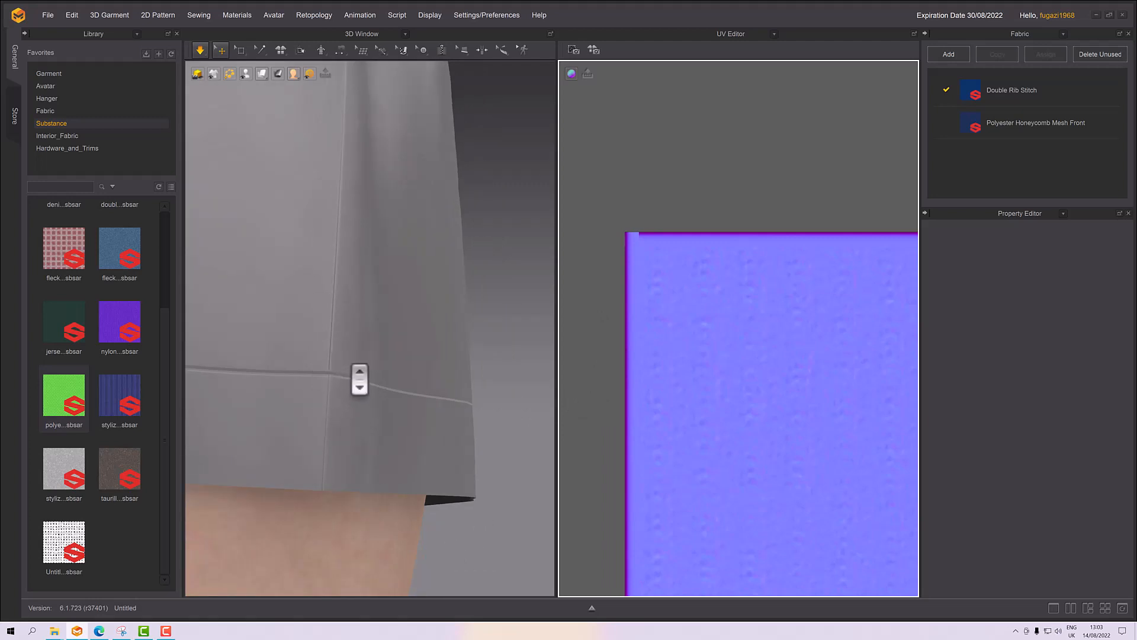
Step: Return to the 2D Pattern view and use Edit Sewing to check the sewing on the skirt panel's outer side edge
left_click(738, 33)
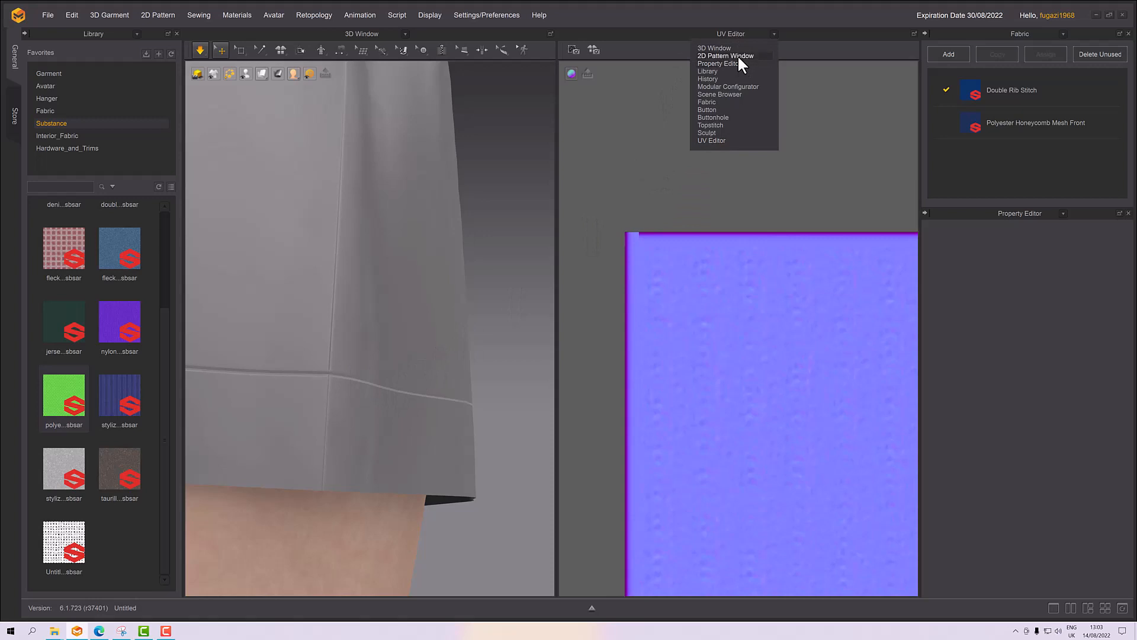
left_click(738, 55)
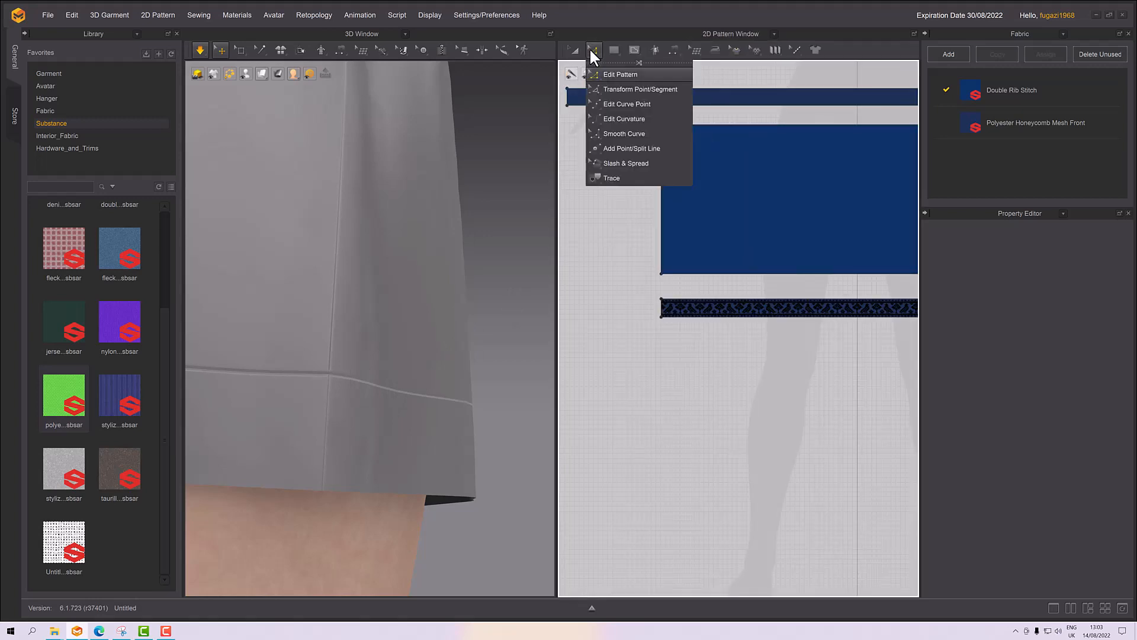
left_click(673, 51)
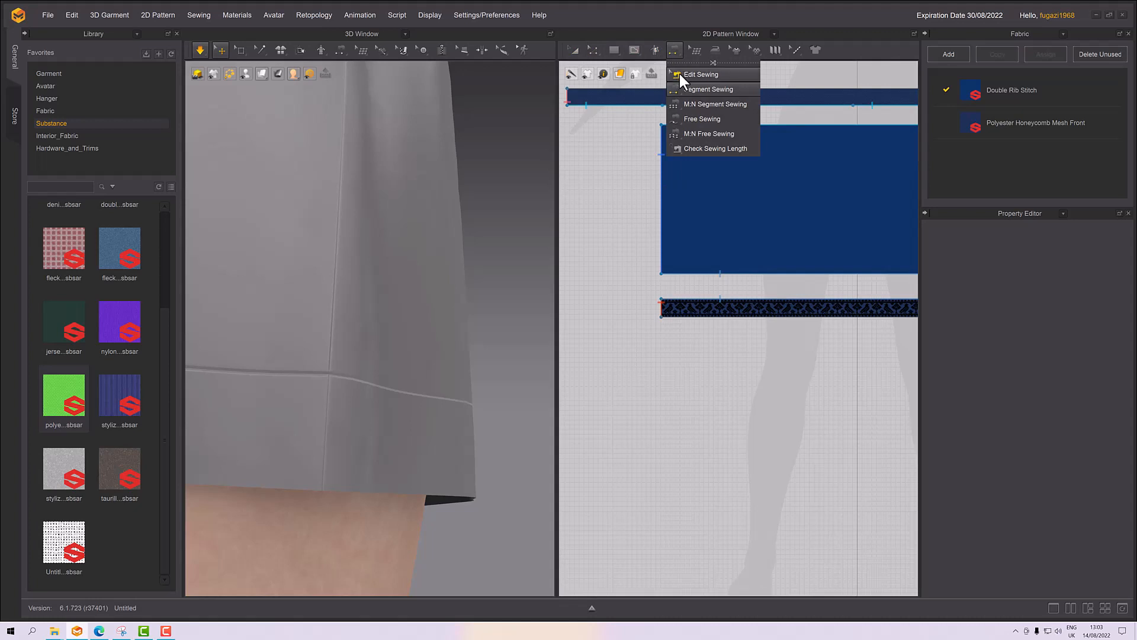
left_click(681, 74)
left_click(661, 191)
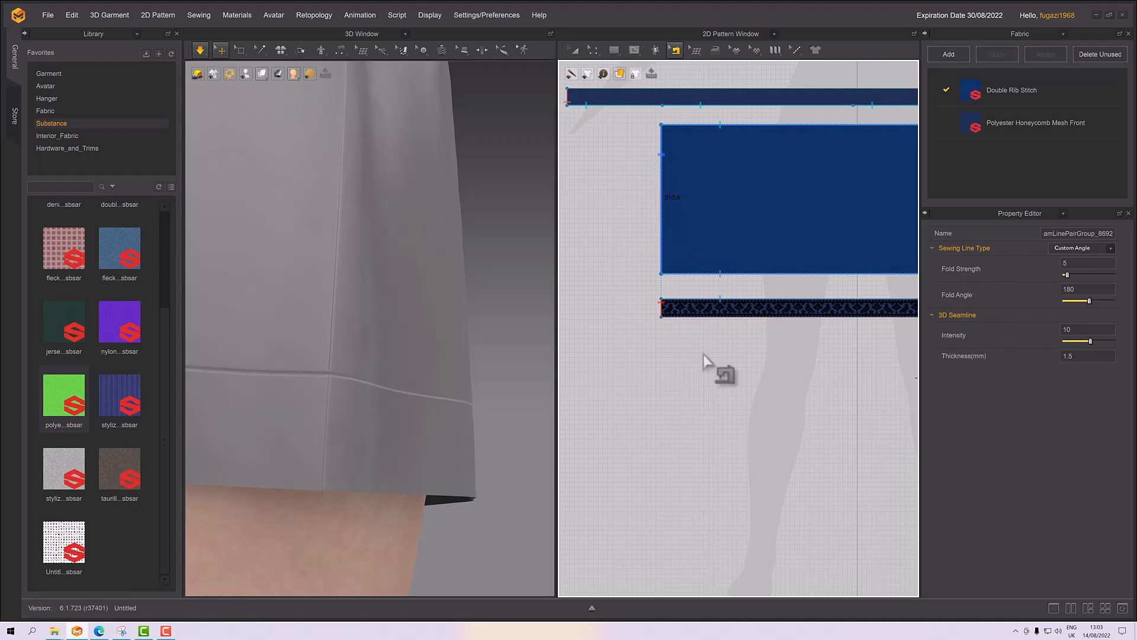
scroll(486, 379, "down", 5)
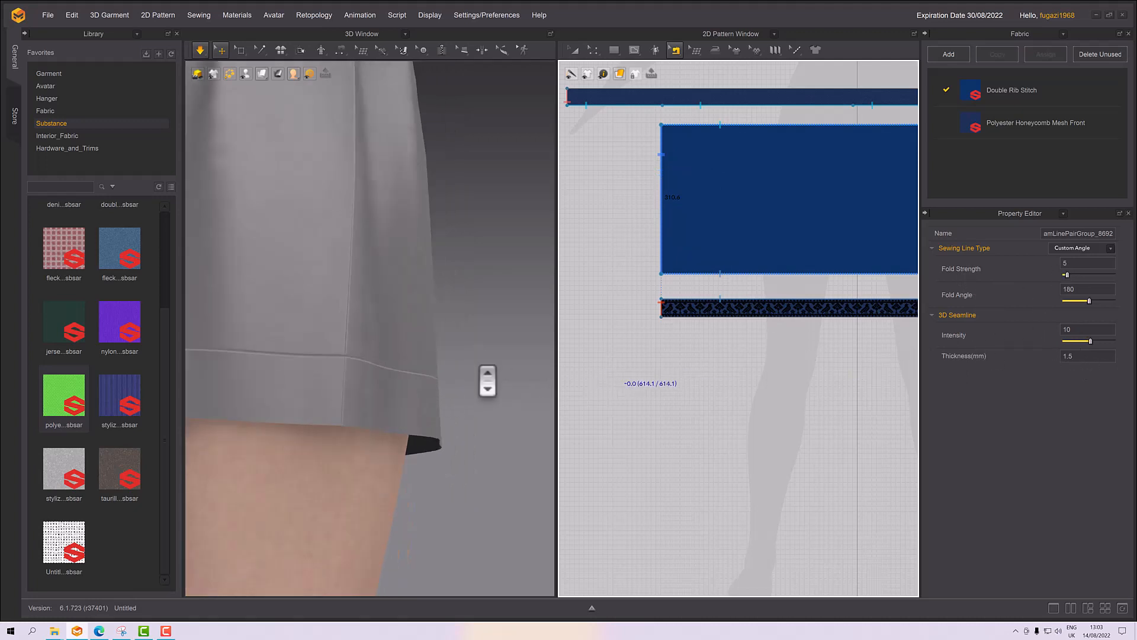
left_click(344, 235)
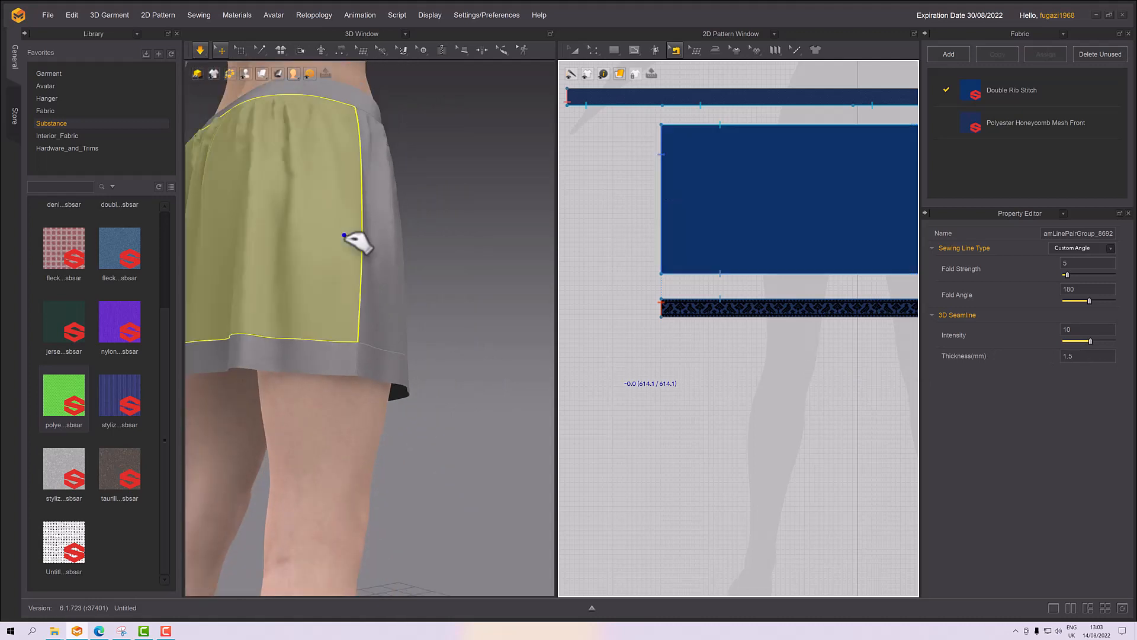
middle_click_drag(620, 384, 567, 403)
middle_click_drag(745, 420, 566, 440)
left_click(800, 248)
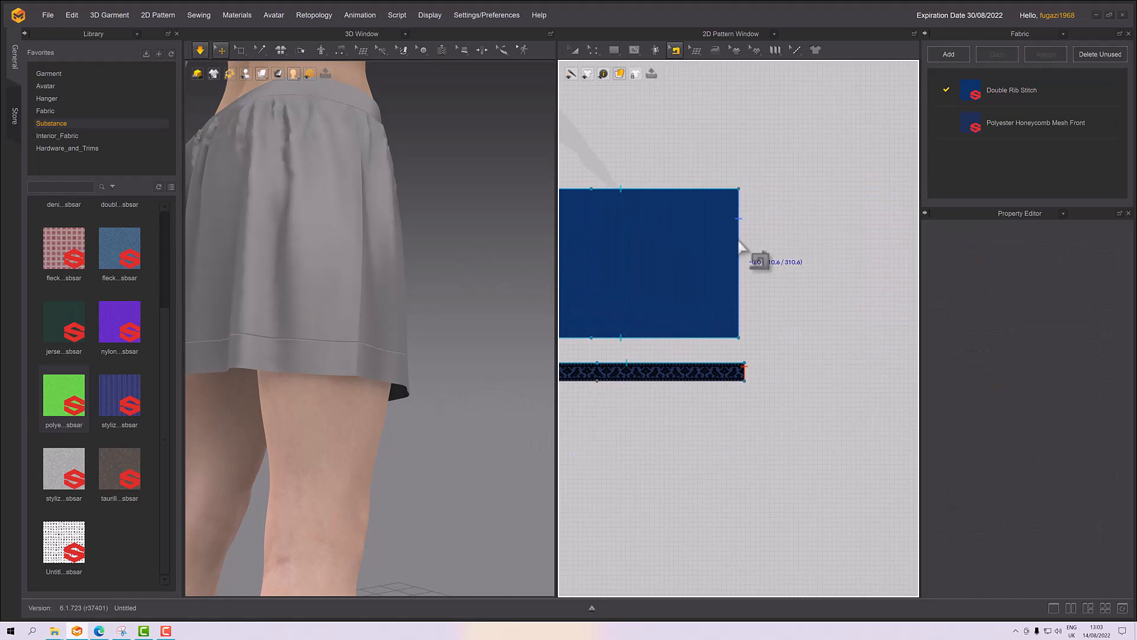
Step: Set the 3D seamline thickness of the skirt's outer side seam to 5 mm
left_click(739, 255)
scroll(770, 290, "down", 2)
scroll(770, 299, "up", 5)
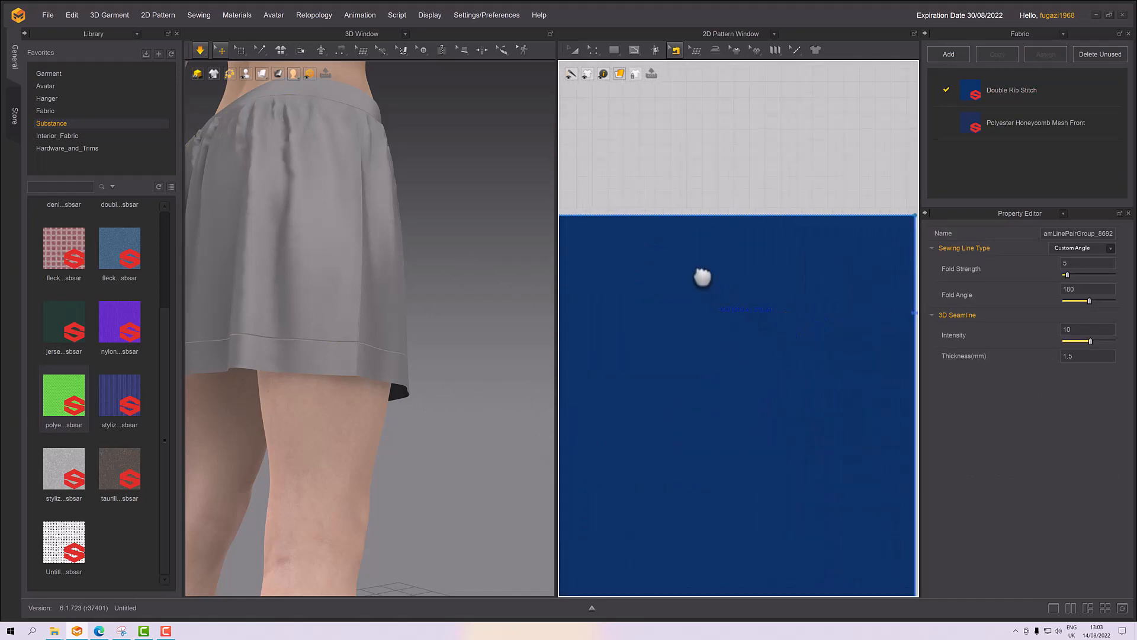
middle_click_drag(703, 277, 673, 188)
right_click_drag(481, 300, 438, 317)
scroll(424, 337, "down", 1)
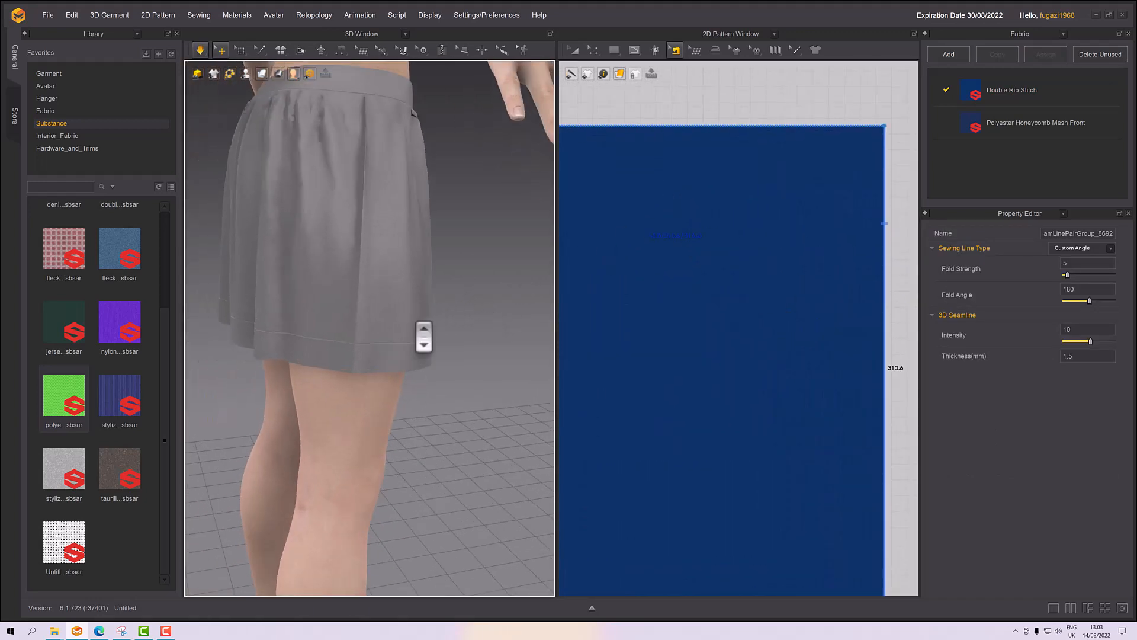
scroll(424, 337, "up", 3)
scroll(347, 218, "up", 2)
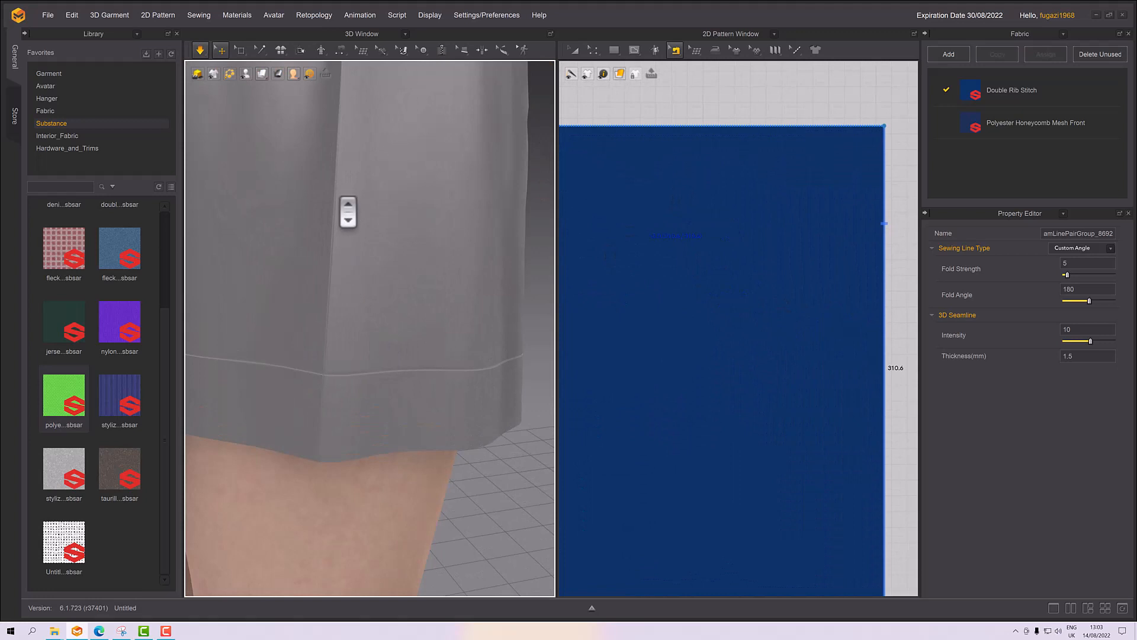
double_click(1074, 355)
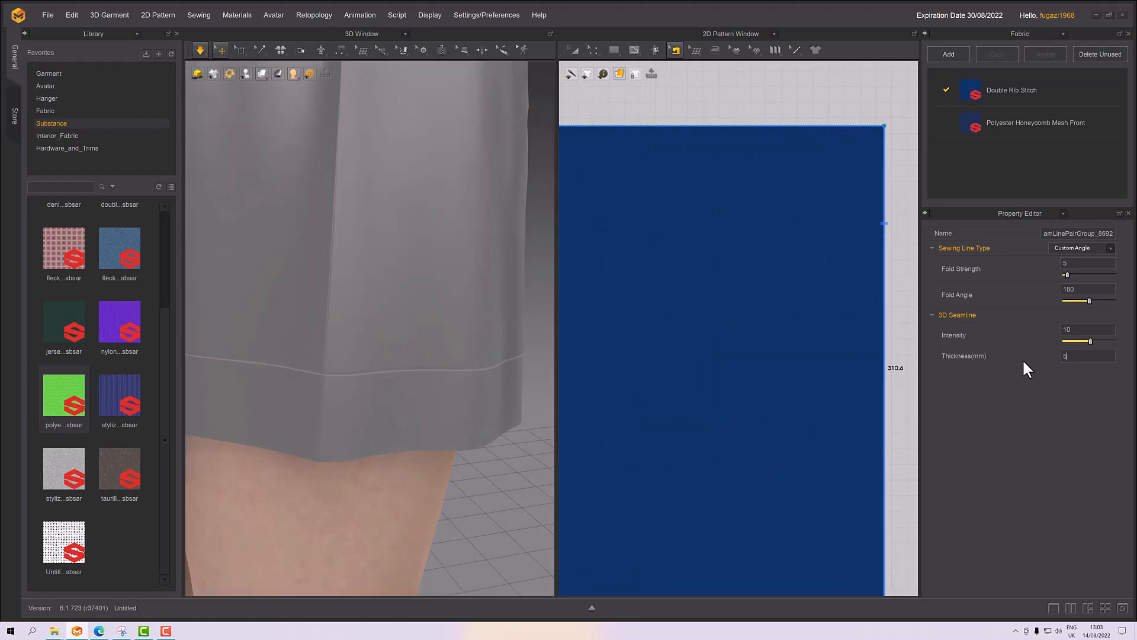
key("Return")
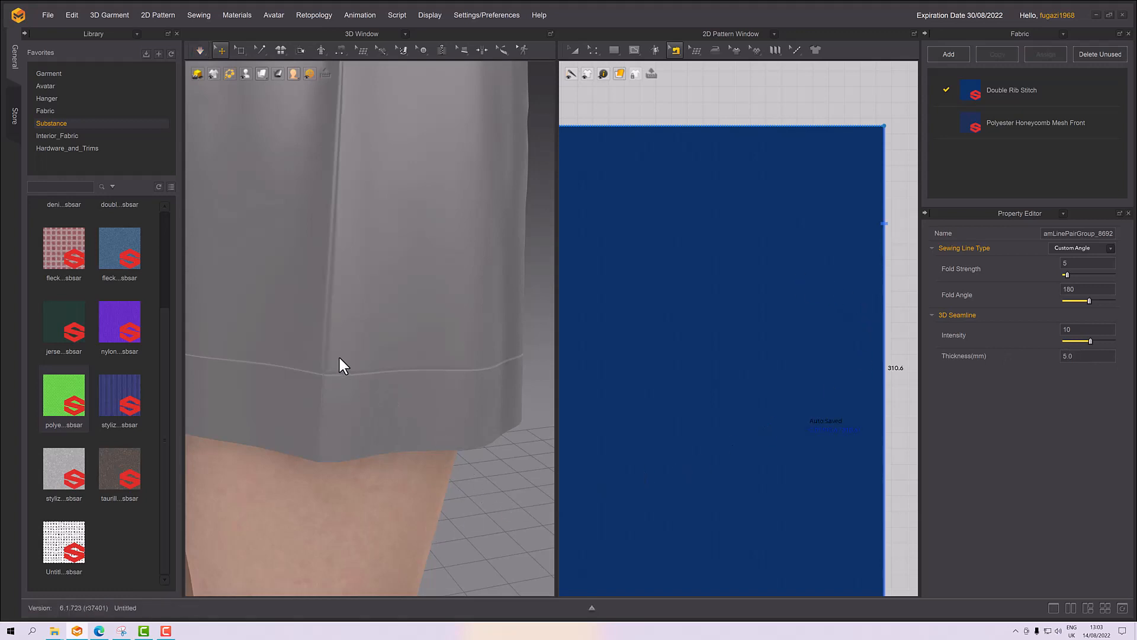
Step: Inspect the thickened side seam on the 3D skirt, both up close and across the whole garment
scroll(381, 262, "up", 10)
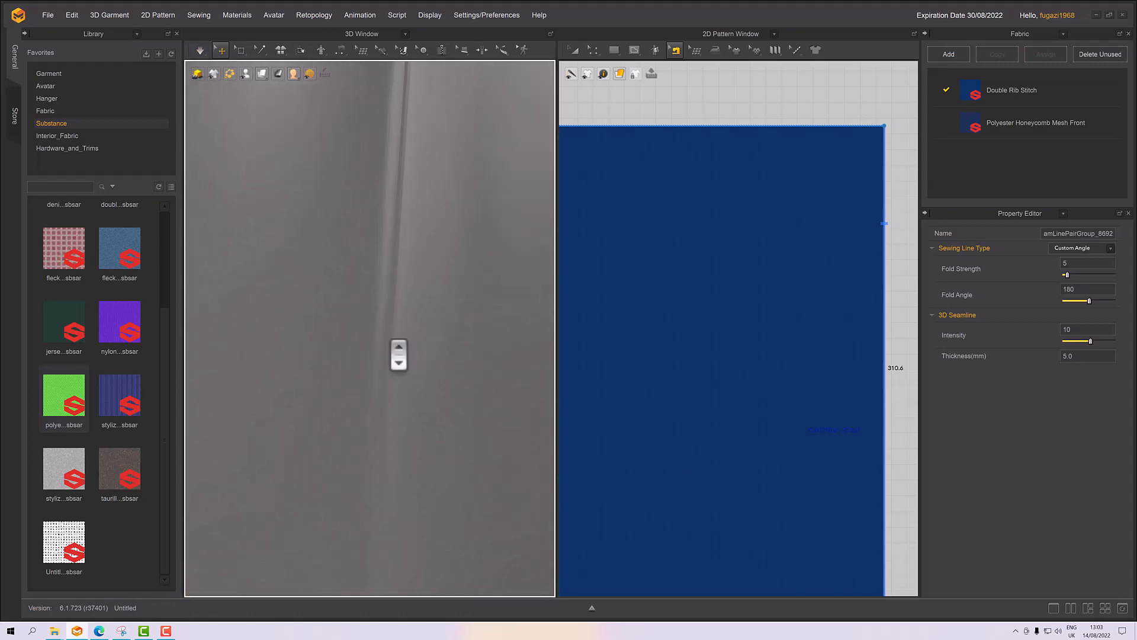
right_click_drag(398, 356, 360, 300)
scroll(371, 320, "down", 10)
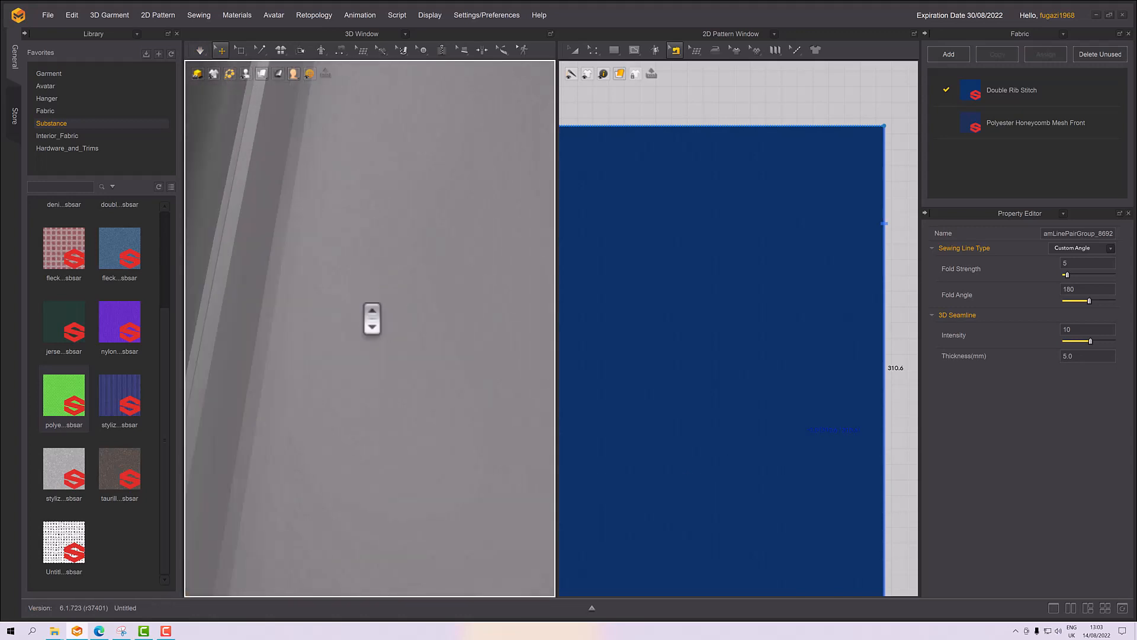
scroll(372, 326, "down", 1)
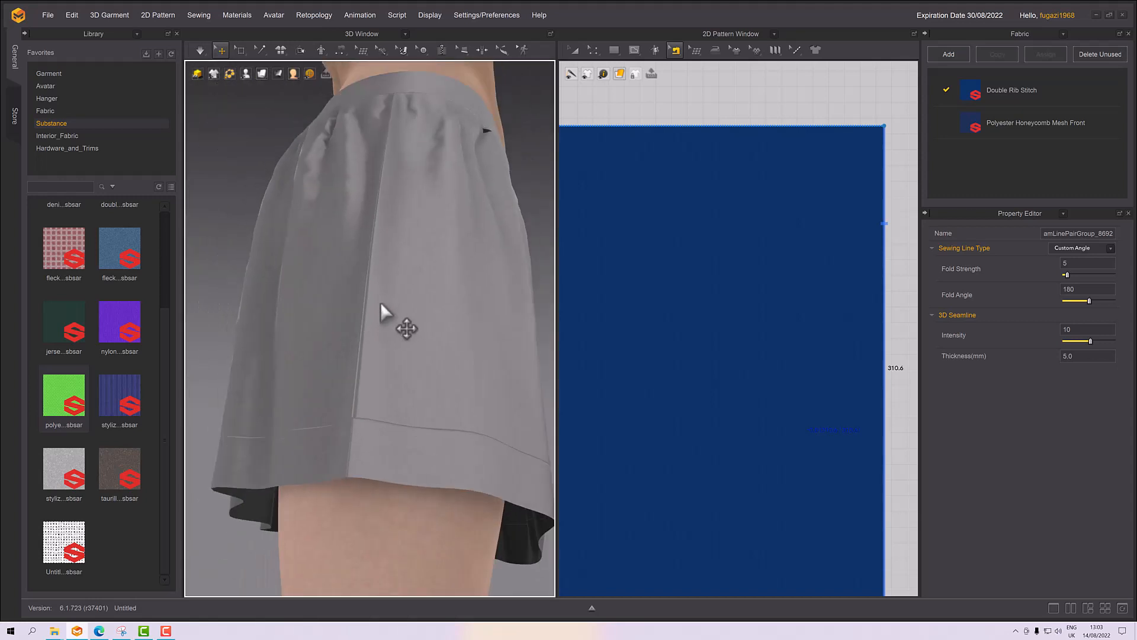
right_click_drag(381, 301, 381, 315)
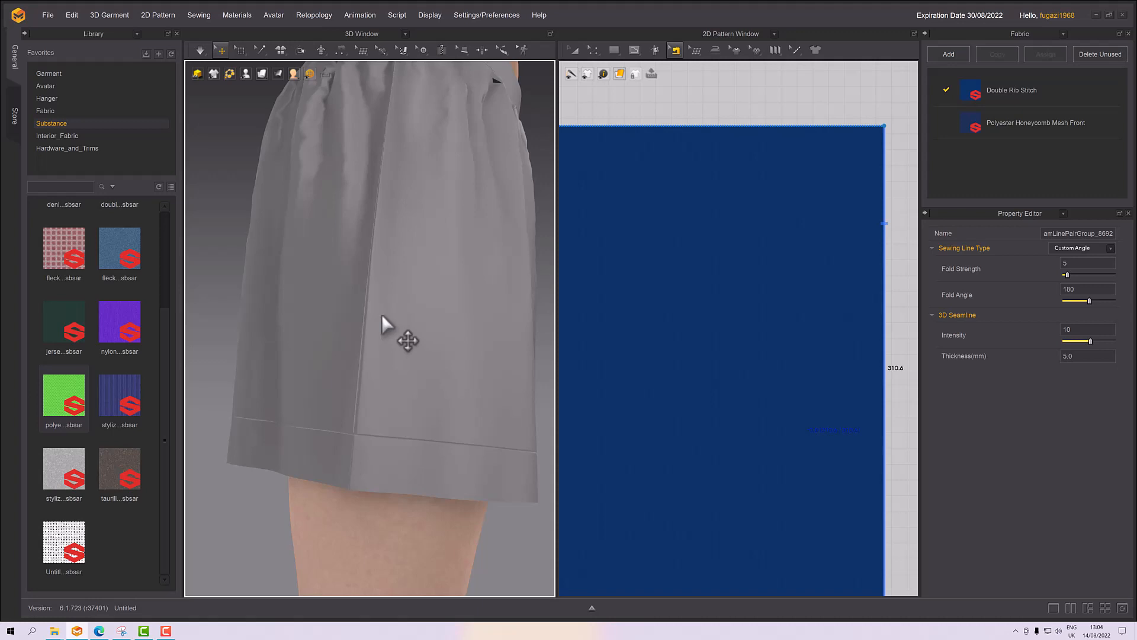
scroll(353, 327, "down", 4)
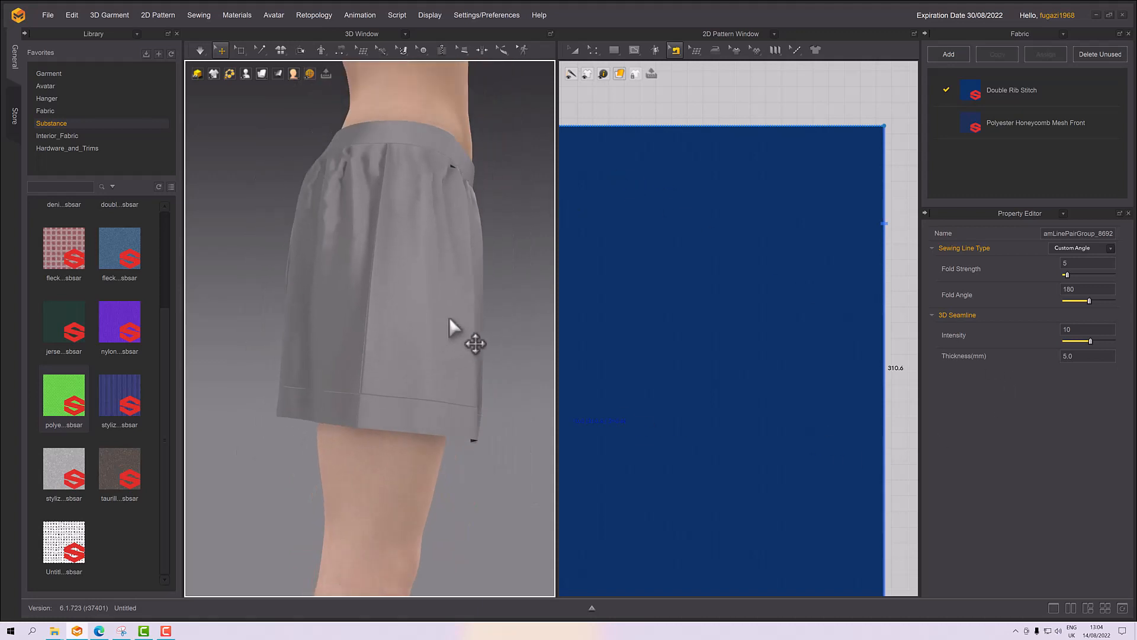
scroll(449, 316, "down", 2)
Step: Set the 3D seamline thickness to 5 mm for the side seam between the two adjacent skirt panels
scroll(663, 338, "down", 6)
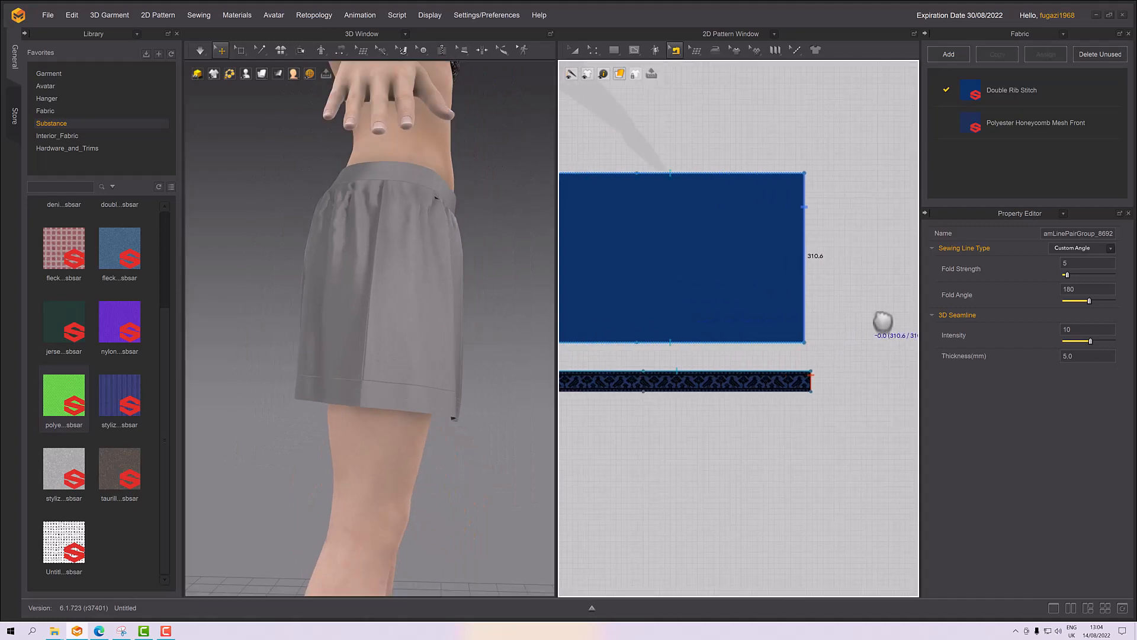
scroll(723, 282, "up", 3)
left_click(712, 274)
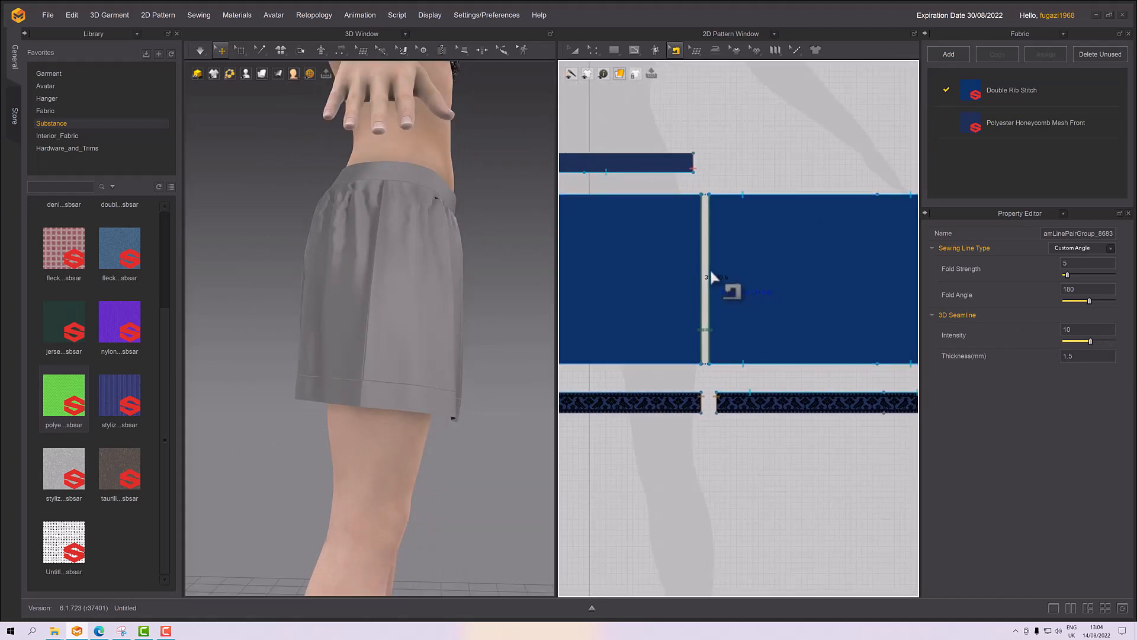
left_click_drag(1084, 360, 1000, 357)
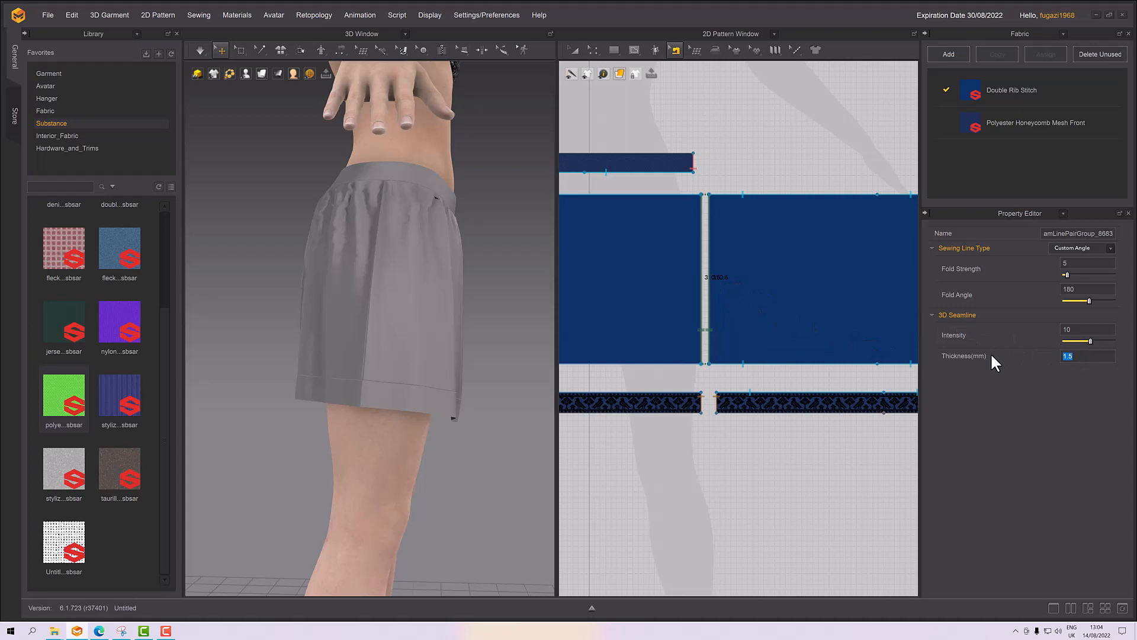
type("5")
key("Return")
Step: Set the 3D seamline thickness to 5 mm on the seams joining both skirt panels to the waistband
left_click(648, 197)
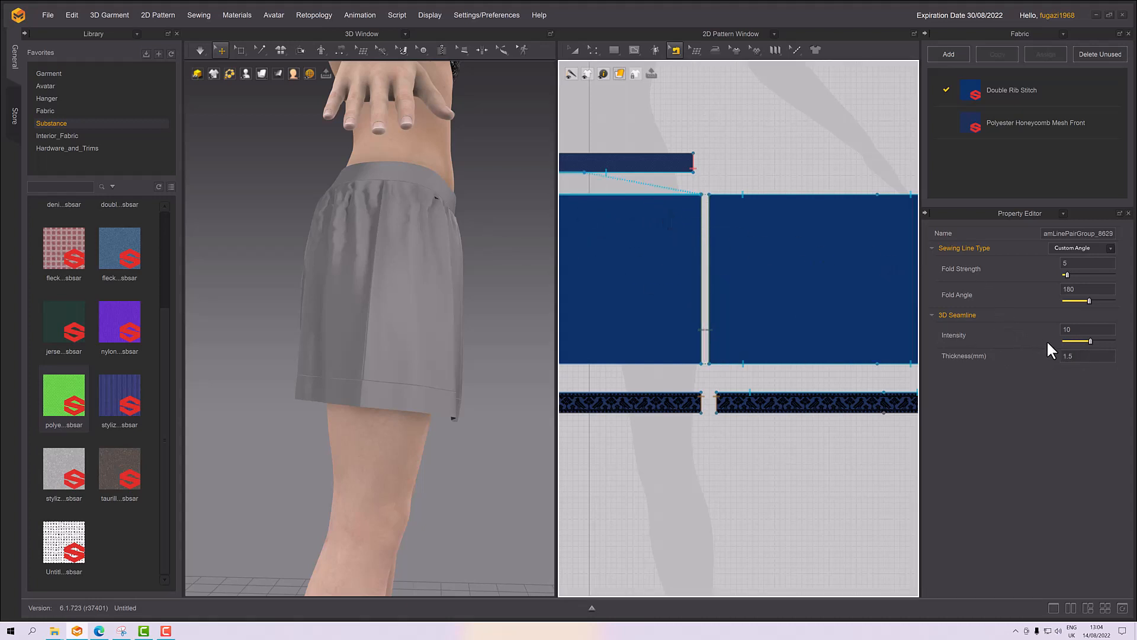
left_click_drag(1082, 356, 1032, 356)
type("5")
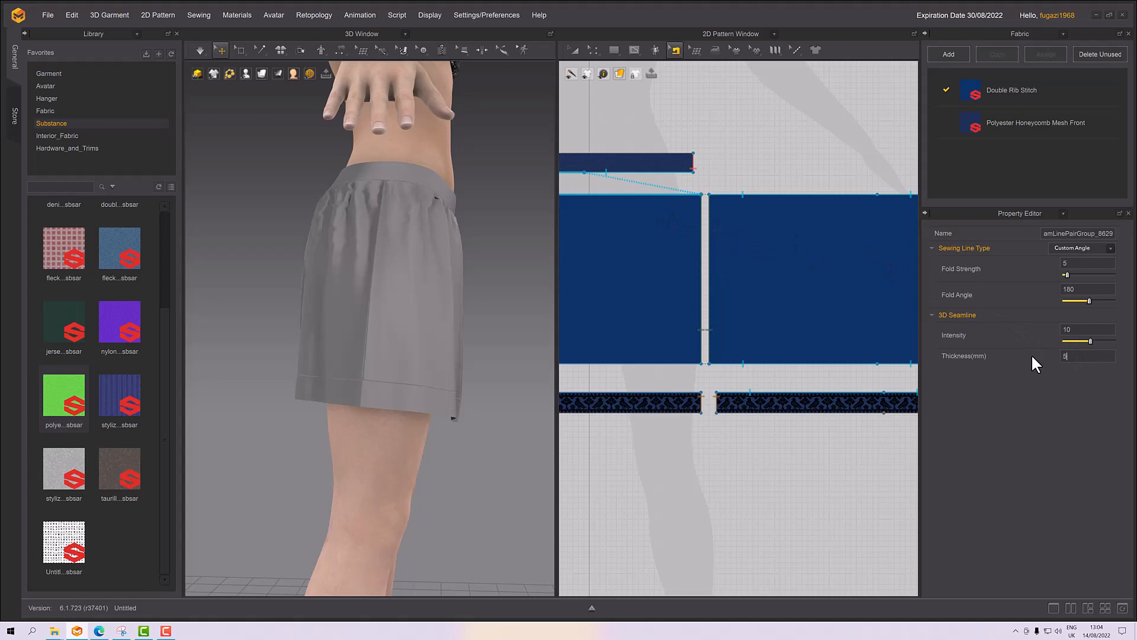
key("Return")
left_click(794, 195)
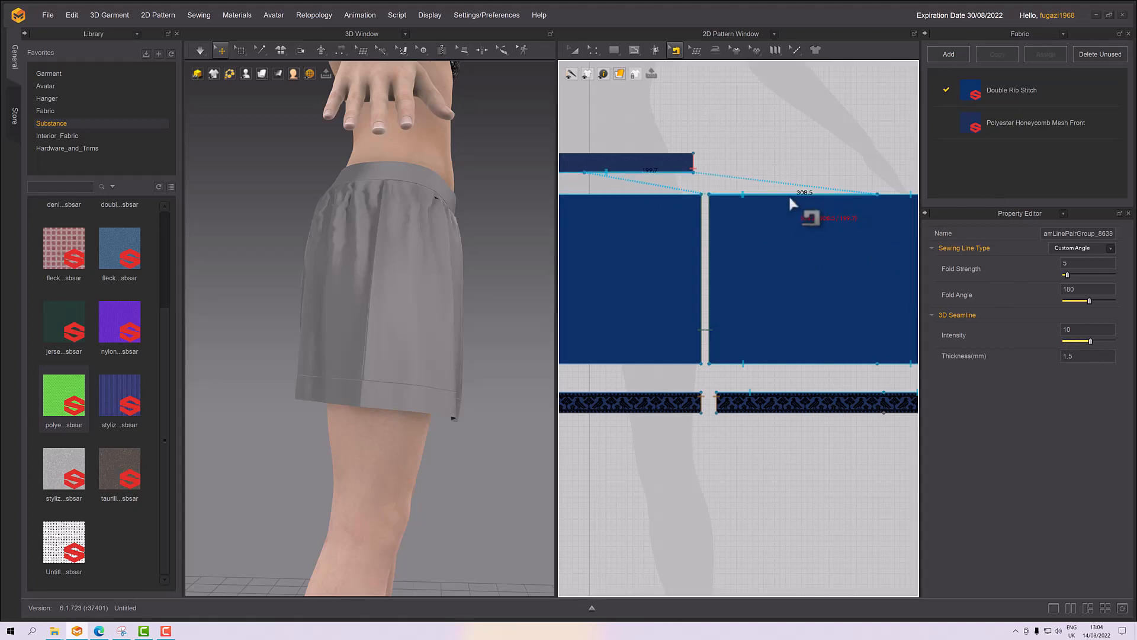
left_click_drag(1090, 353, 1040, 363)
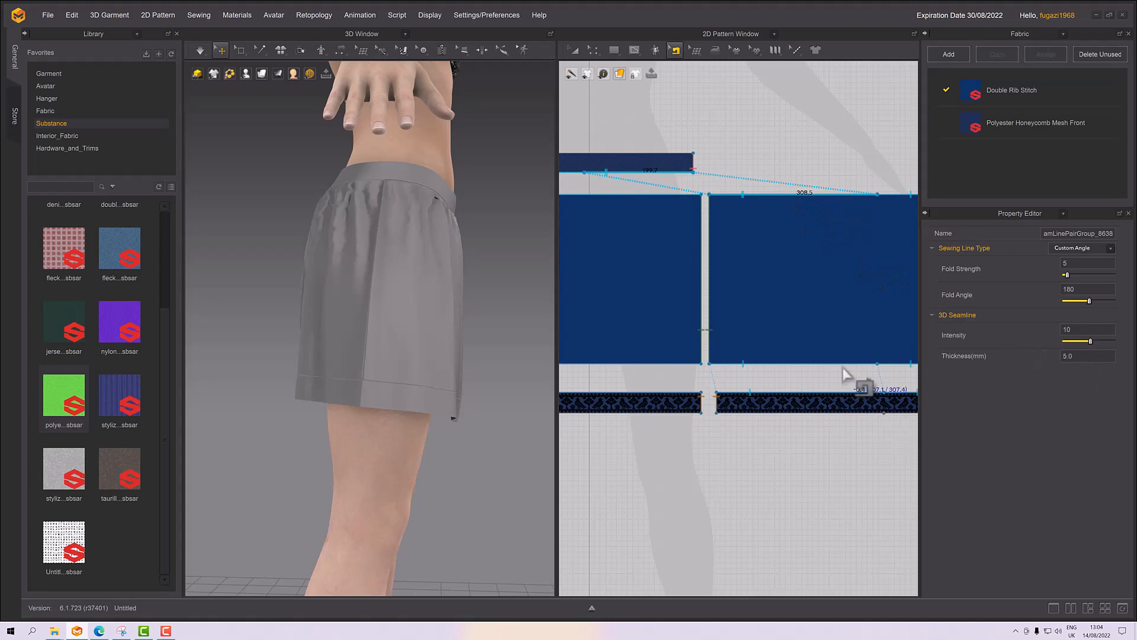
Step: Set the 3D seamline thickness to 5 mm on both seams joining the right-hand skirt panel to its hem band
left_click(862, 379)
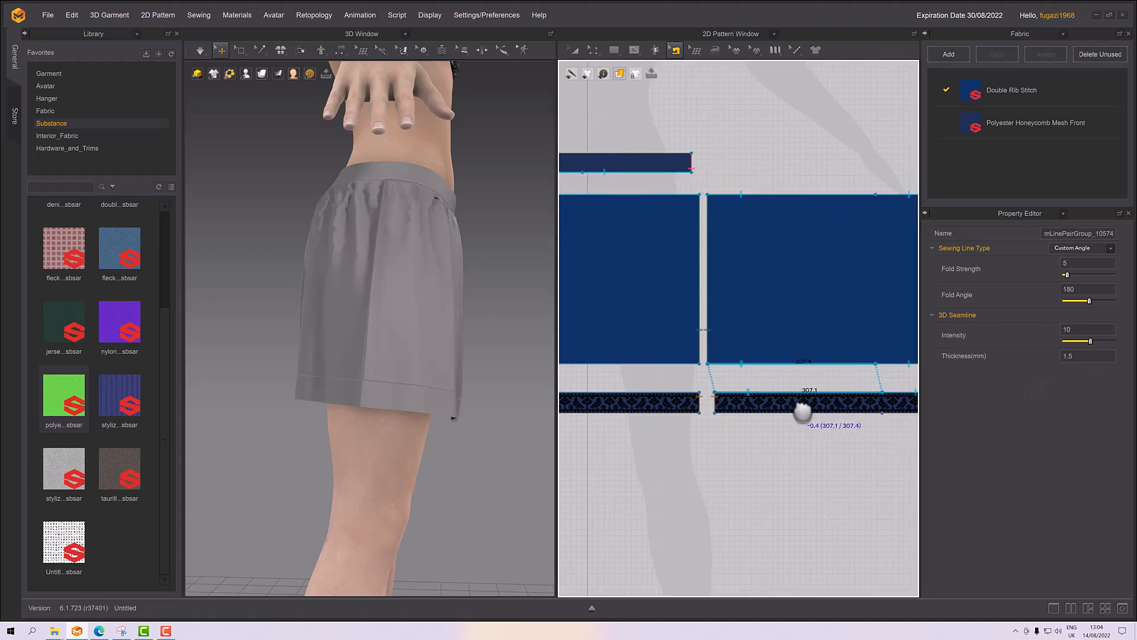
middle_click_drag(800, 407, 704, 398)
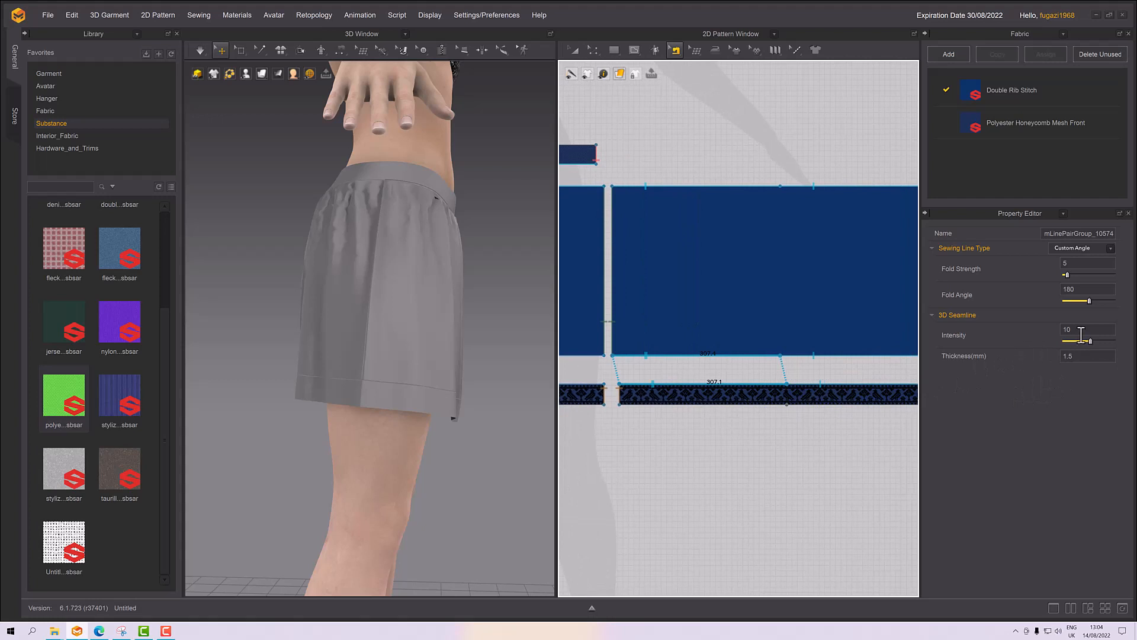
left_click(1065, 356)
type("5")
key("Return")
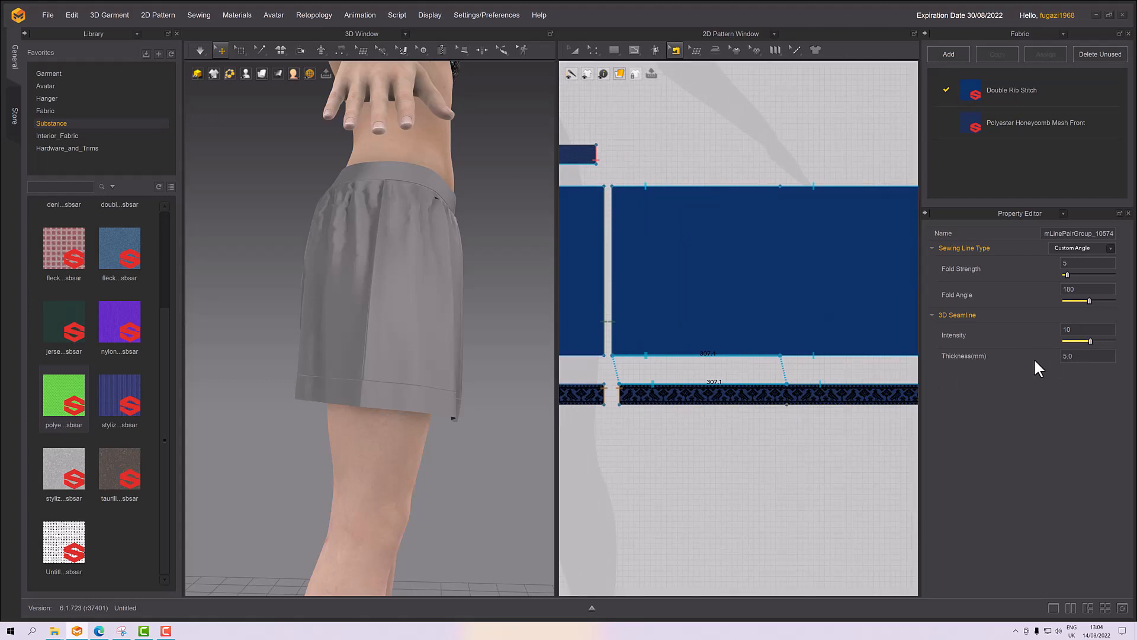
left_click(867, 359)
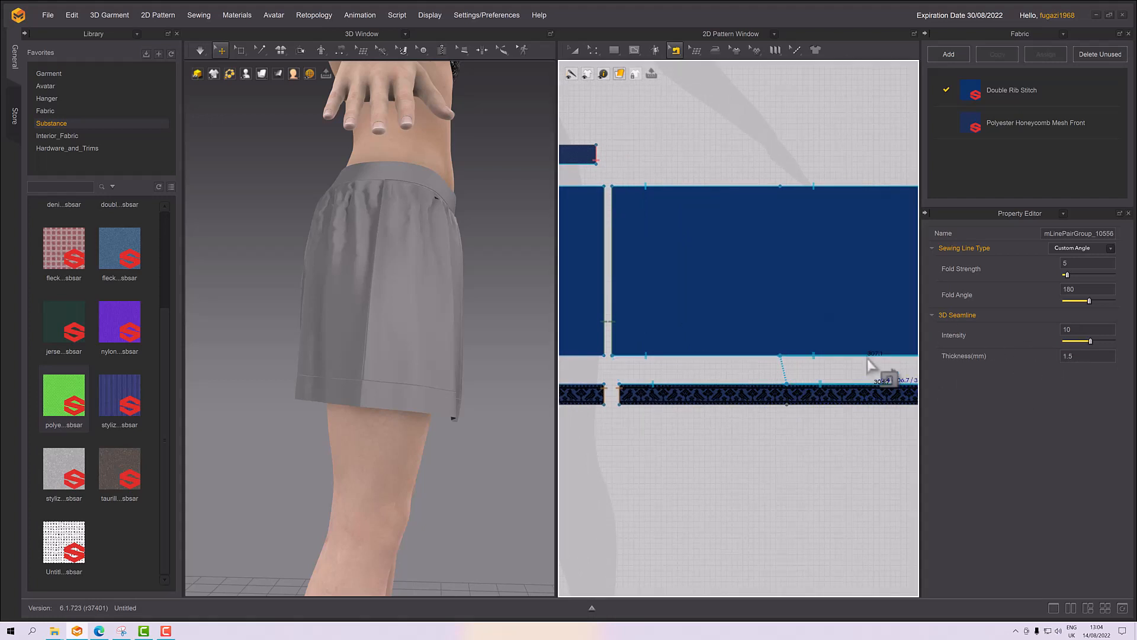
left_click(1084, 356)
key("Return")
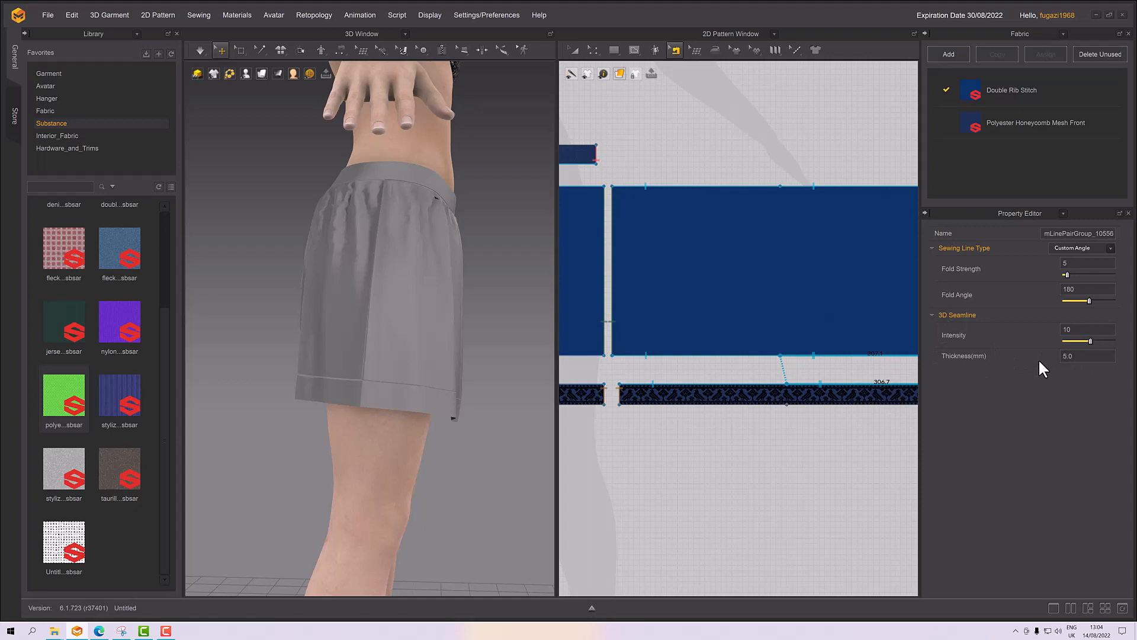
Step: Set the 3D seamline thickness to 5 mm on the seam joining the centre skirt panel to its hem band
middle_click_drag(719, 478, 889, 477)
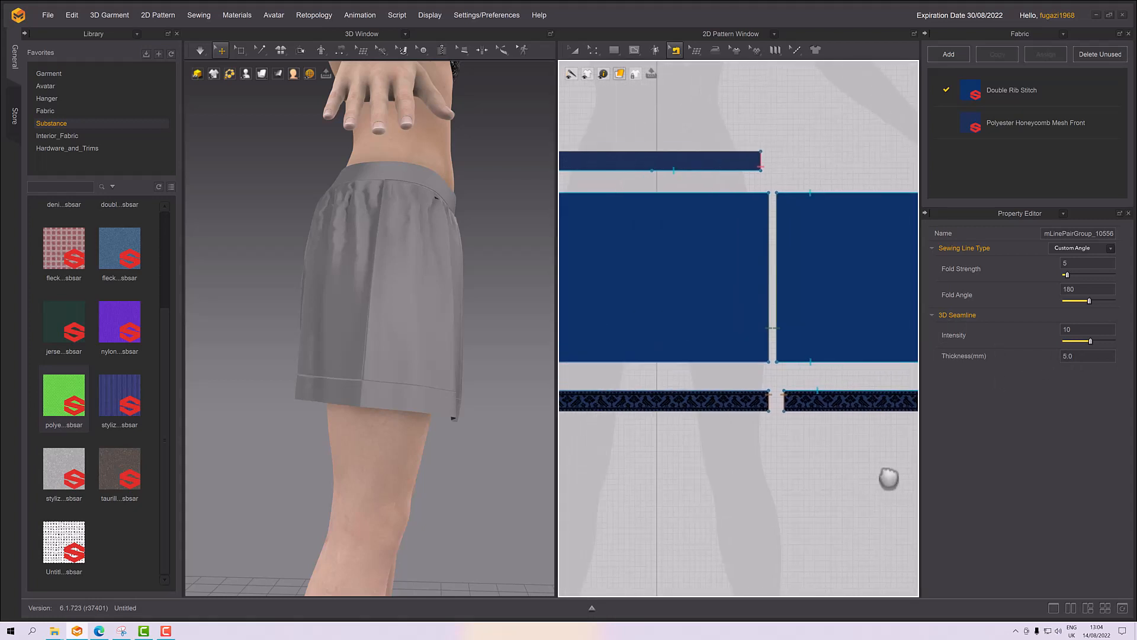
left_click(716, 396)
left_click(1071, 356)
left_click_drag(1071, 356, 1056, 355)
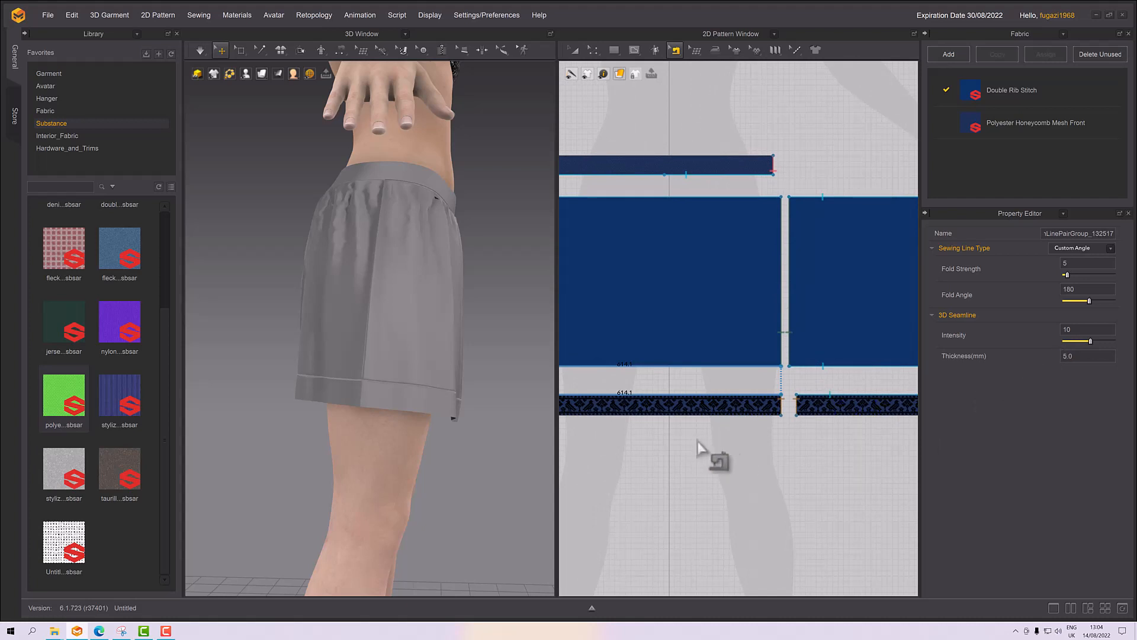
Step: Set the 3D seamline thickness to 5 mm on the short side seams that join the two hem bands together
left_click(788, 413)
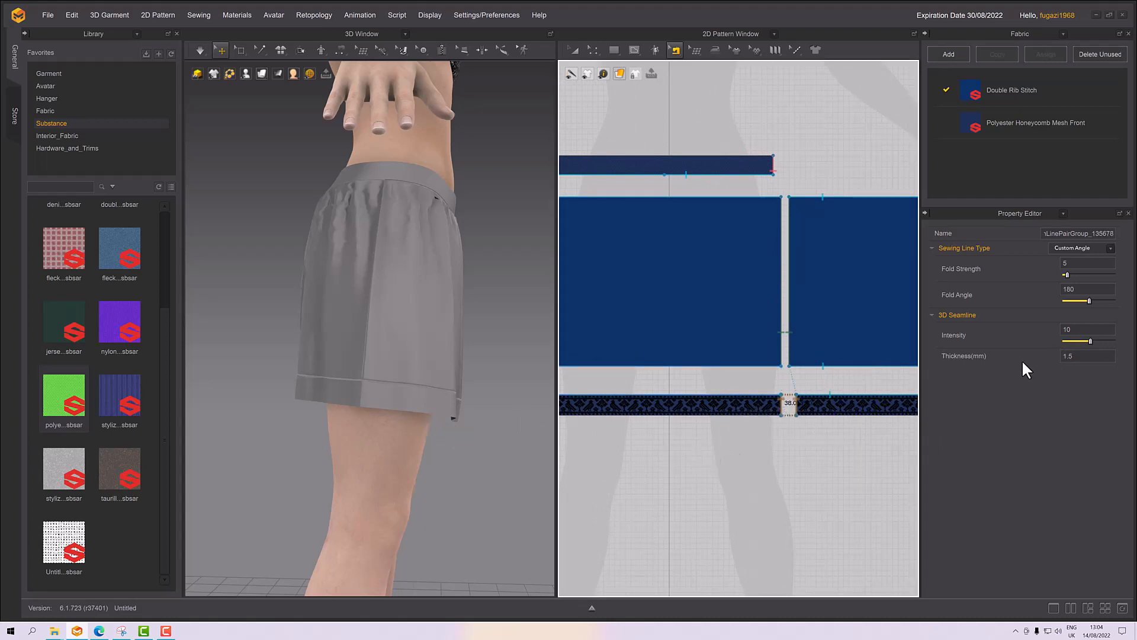
left_click_drag(1073, 356, 1056, 363)
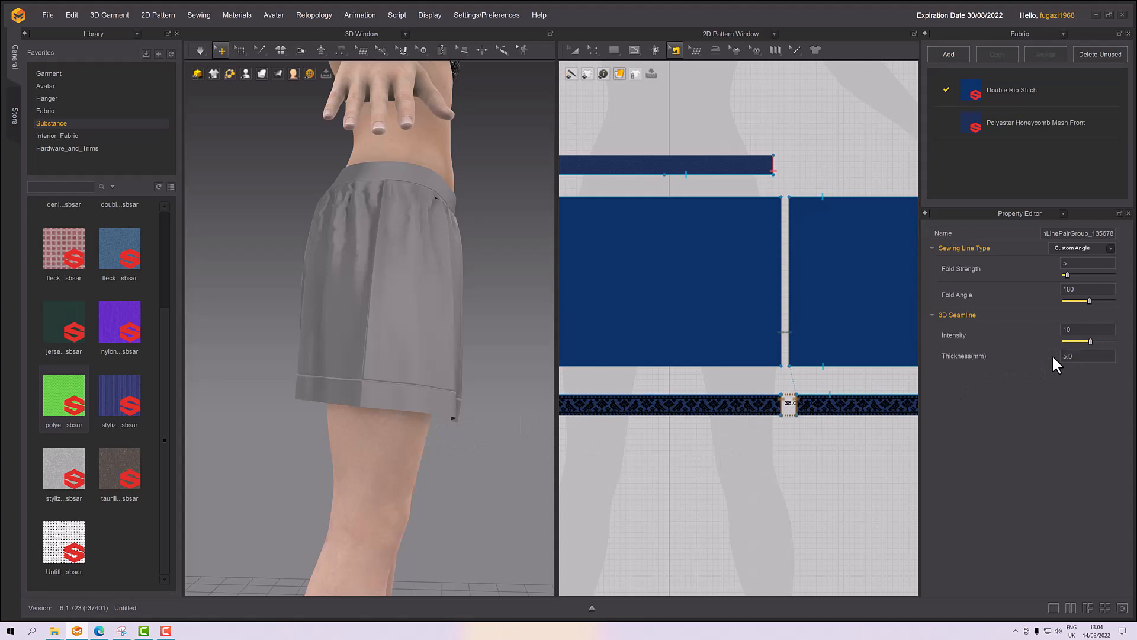
scroll(825, 497, "down", 5)
middle_click_drag(823, 497, 509, 496)
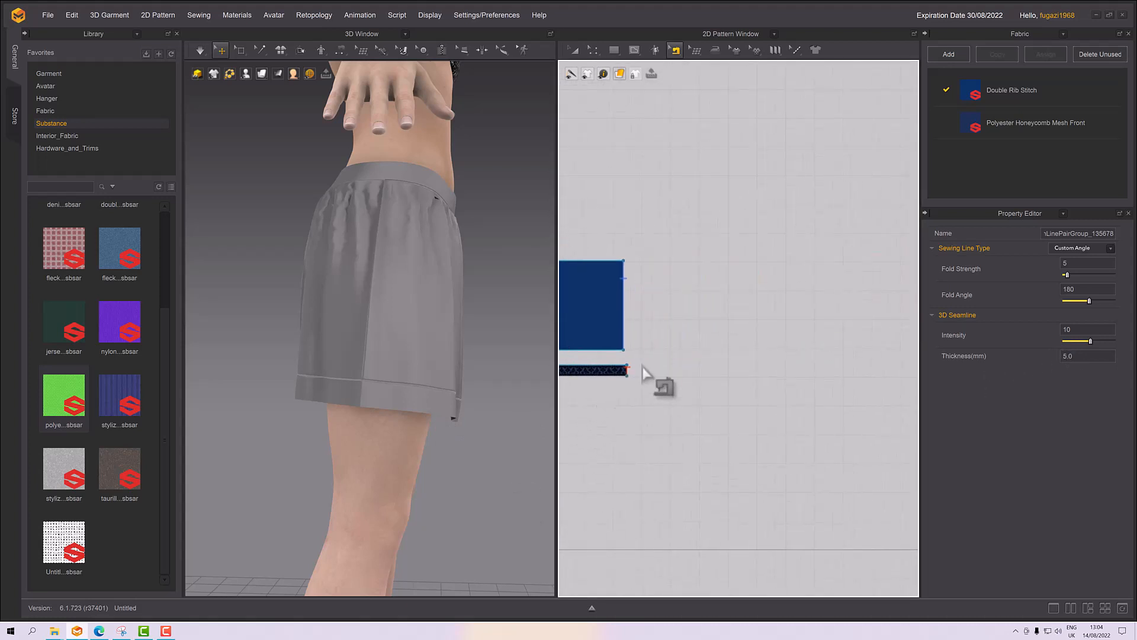
left_click(623, 372)
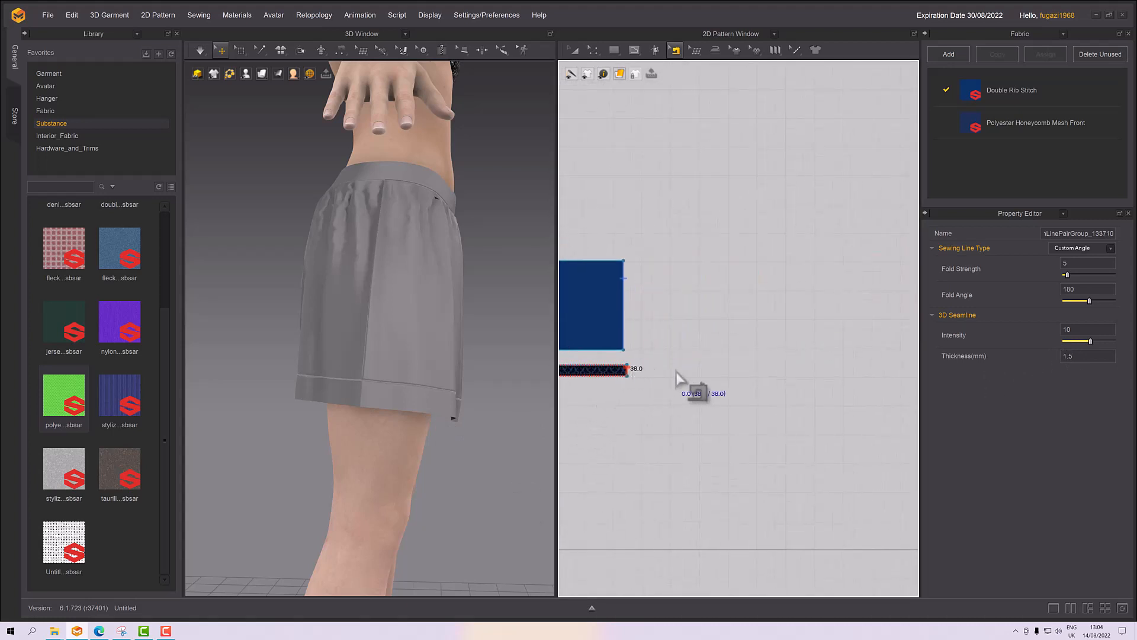
double_click(1076, 354)
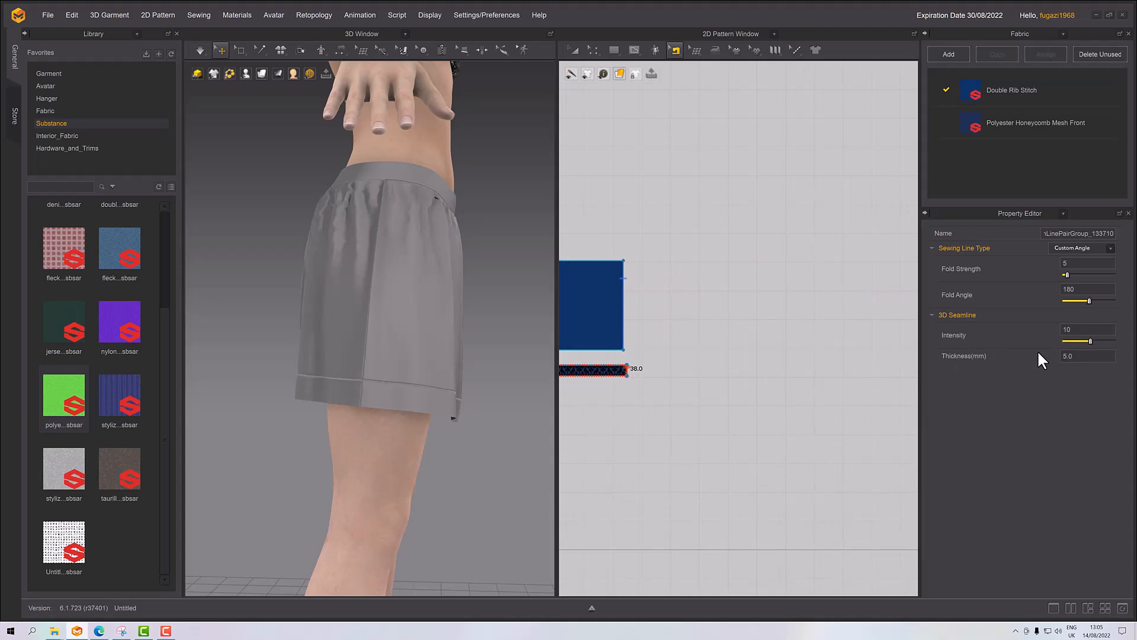
Step: Duplicate both hem band patterns together and place the copies directly below the originals
scroll(409, 424, "up", 8)
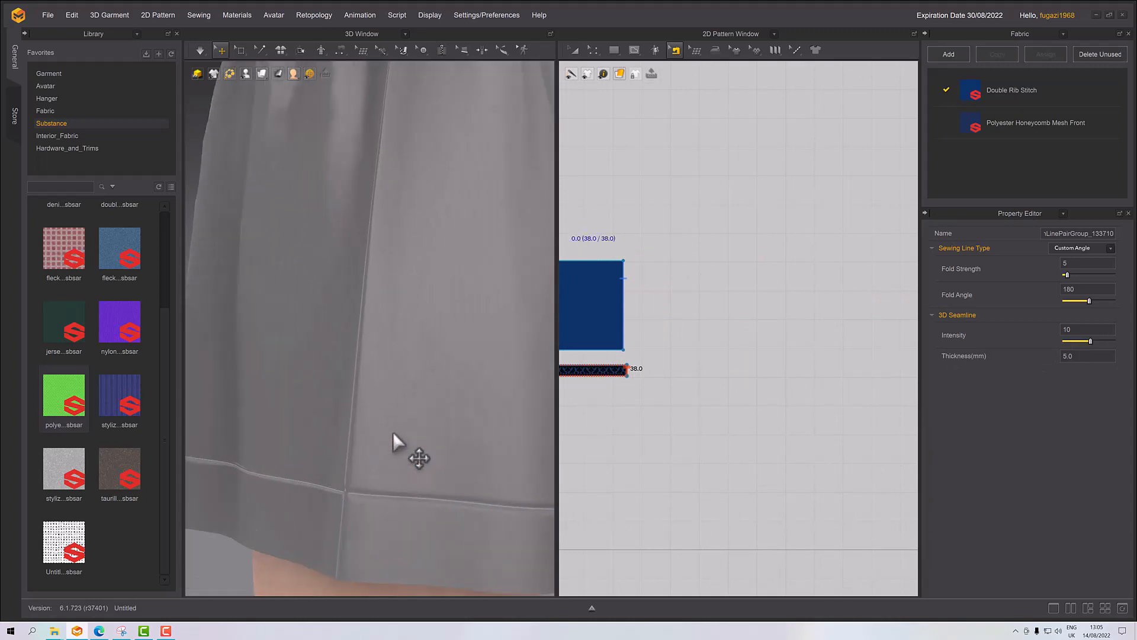
middle_click_drag(393, 431, 386, 368)
right_click_drag(379, 484, 401, 433)
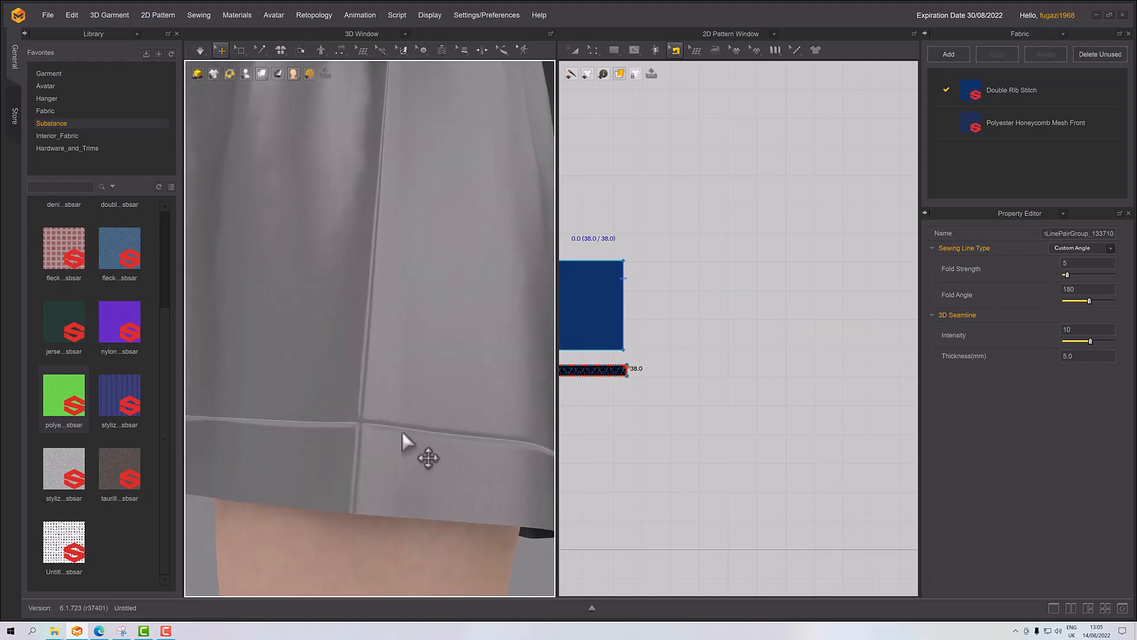
scroll(403, 432, "down", 3)
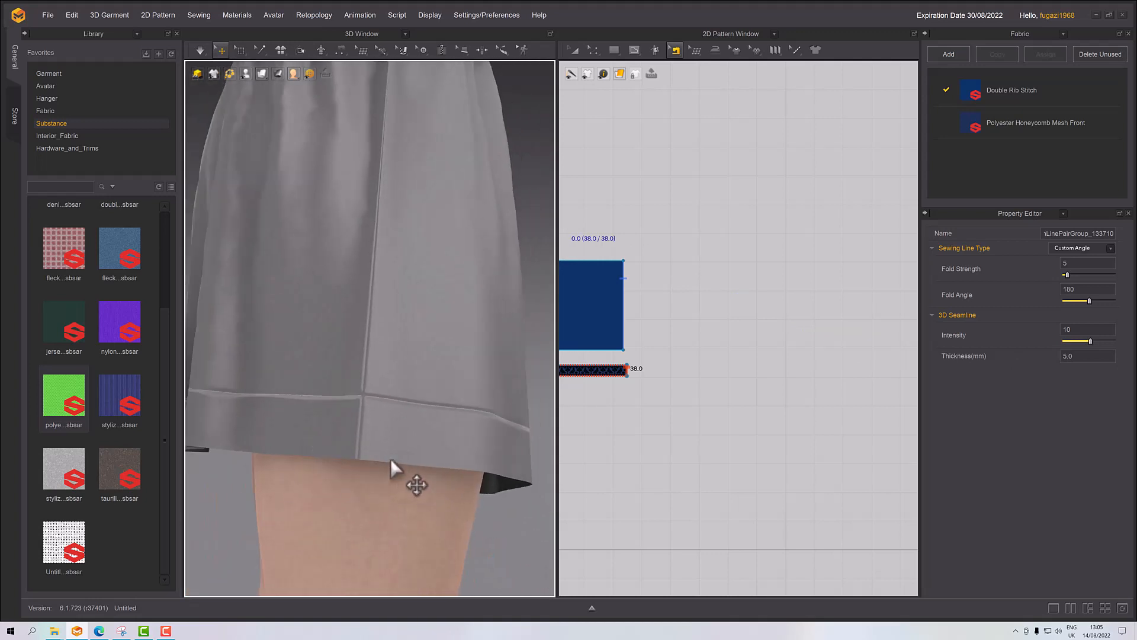
middle_click_drag(698, 456, 832, 447)
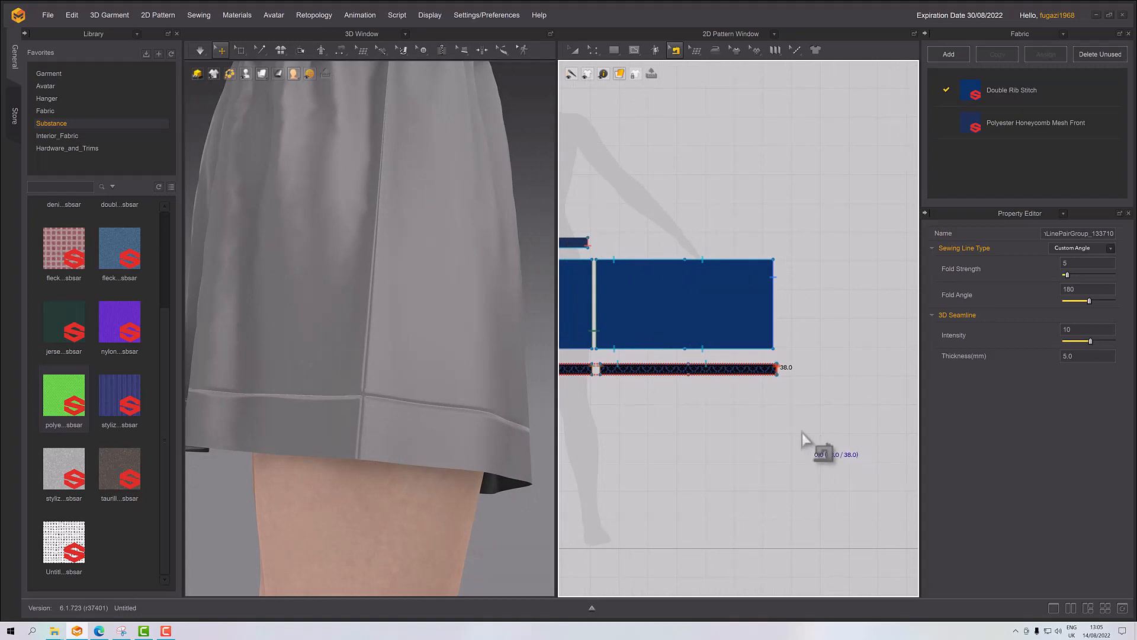
middle_click_drag(754, 421, 838, 432)
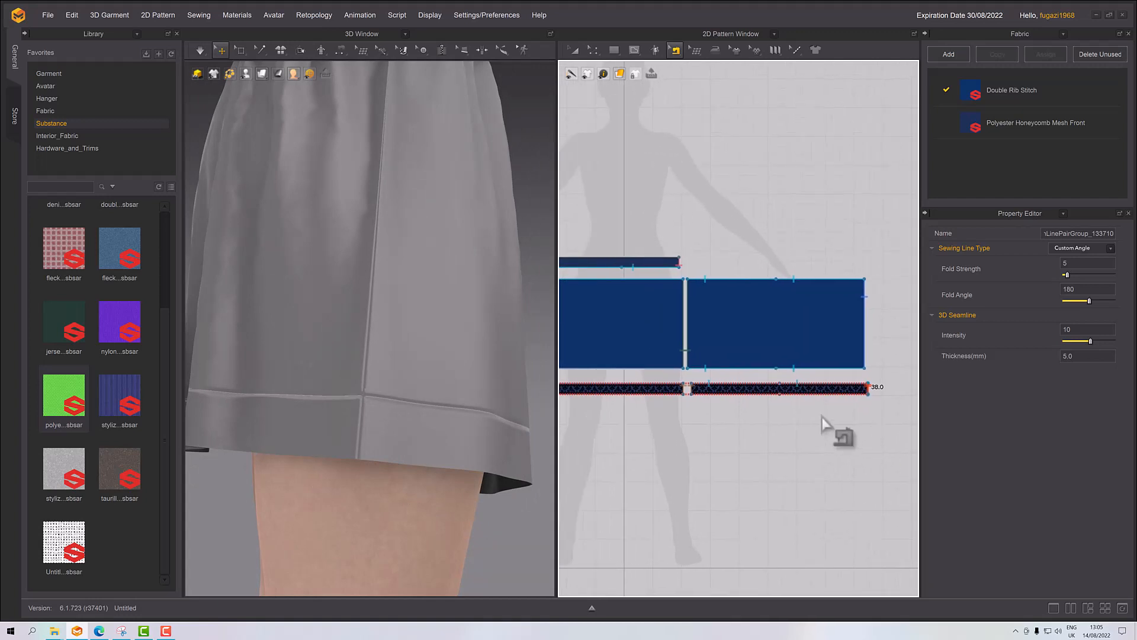
left_click(571, 54)
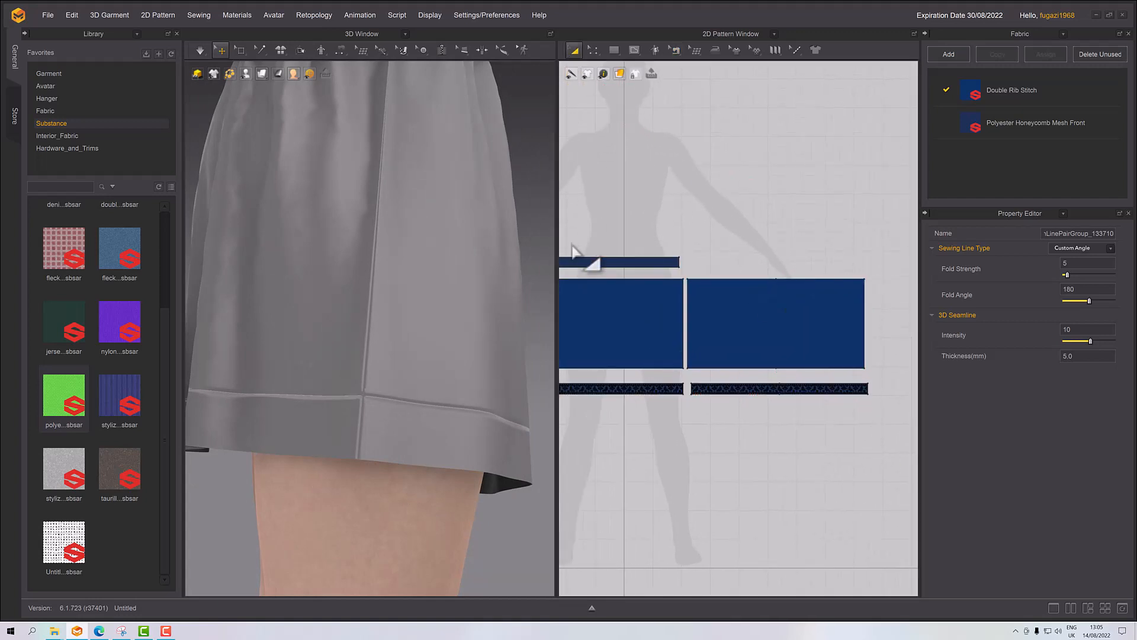
left_click(577, 283)
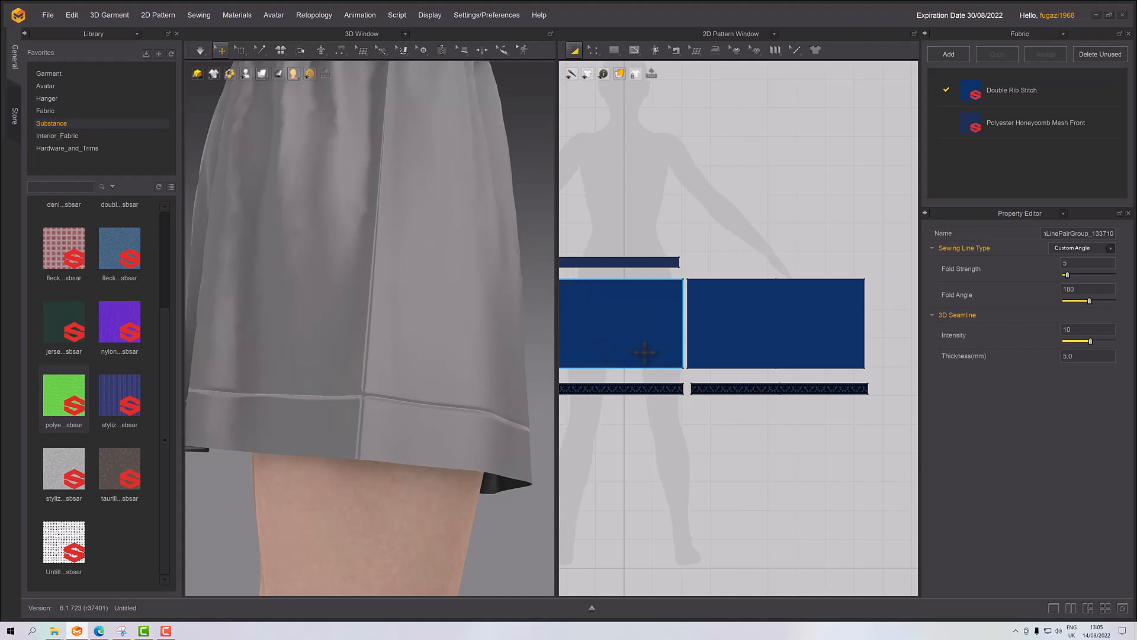
left_click(708, 389)
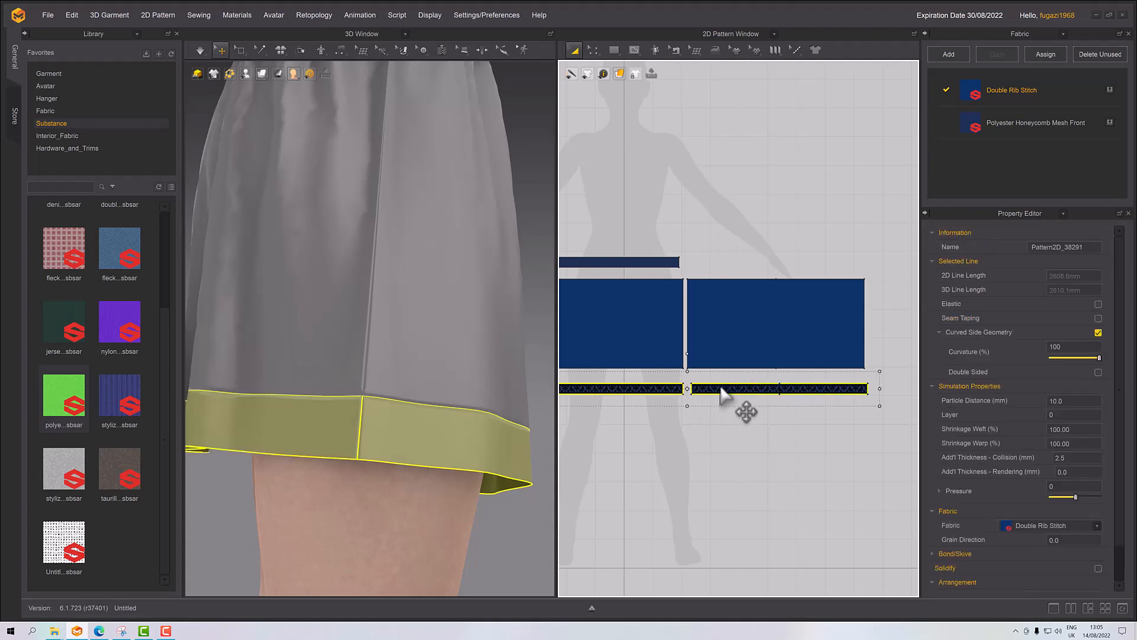
left_click_drag(720, 388, 687, 413)
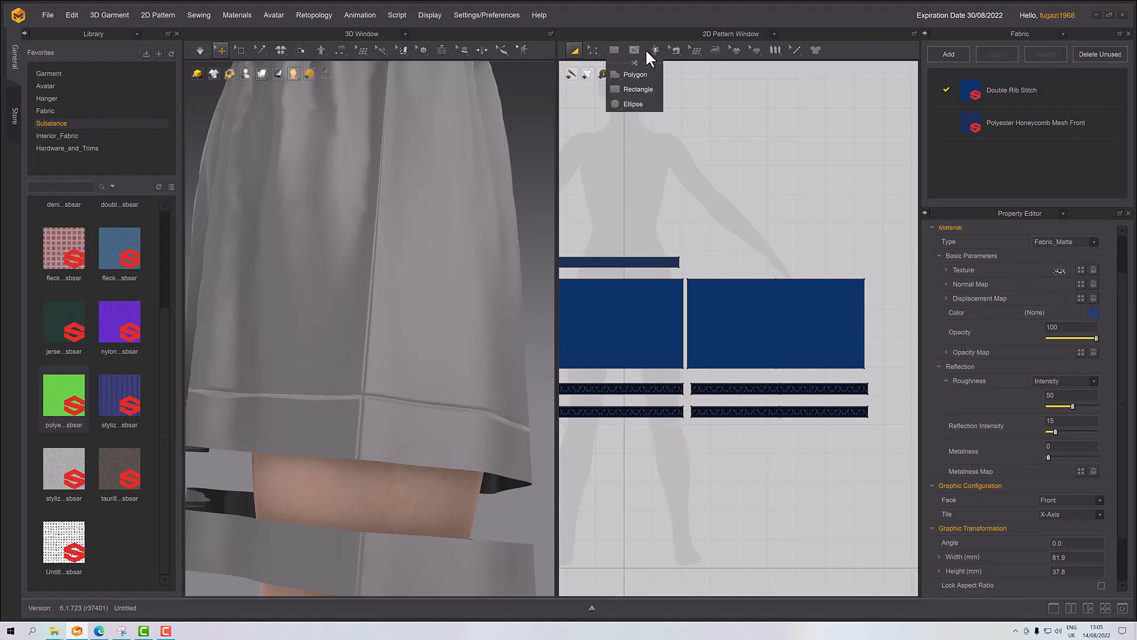
Step: Segment-sew the lower edges of the original hem bands to the upper edges of their copies and simulate the garment
left_click(673, 50)
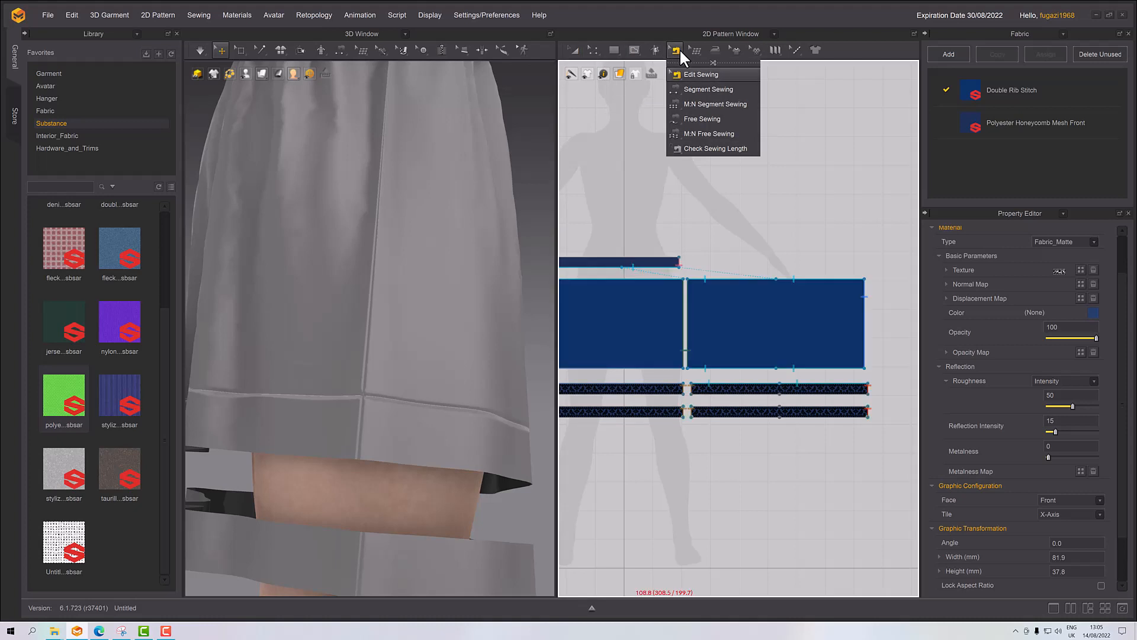
left_click(690, 90)
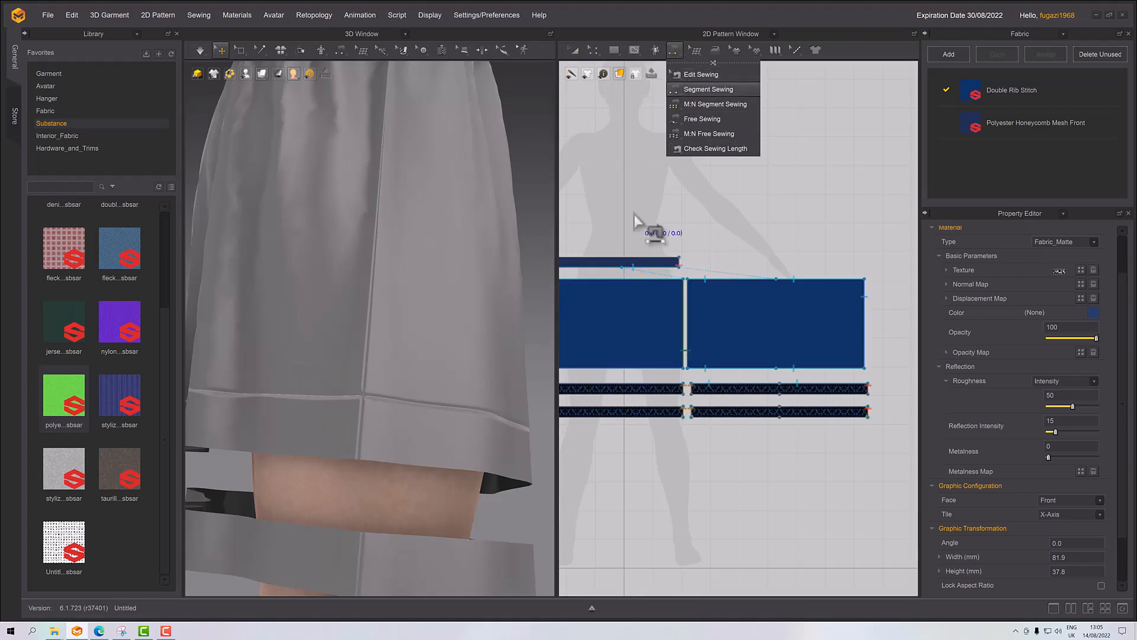
left_click(619, 396)
left_click(635, 410)
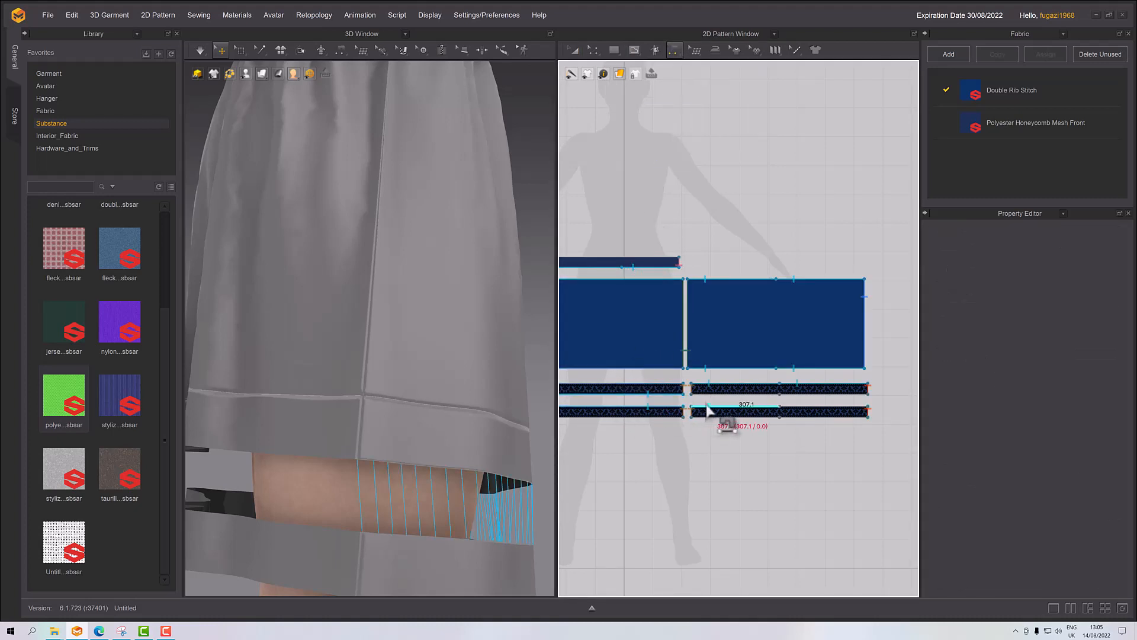
left_click(714, 408)
left_click(785, 418)
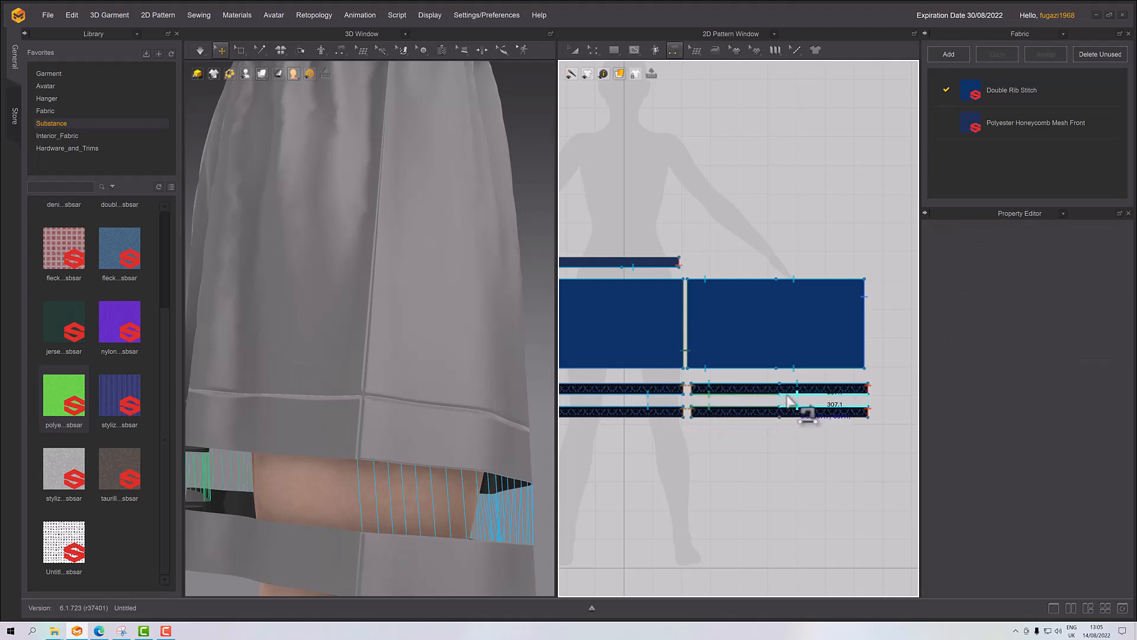
left_click(797, 403)
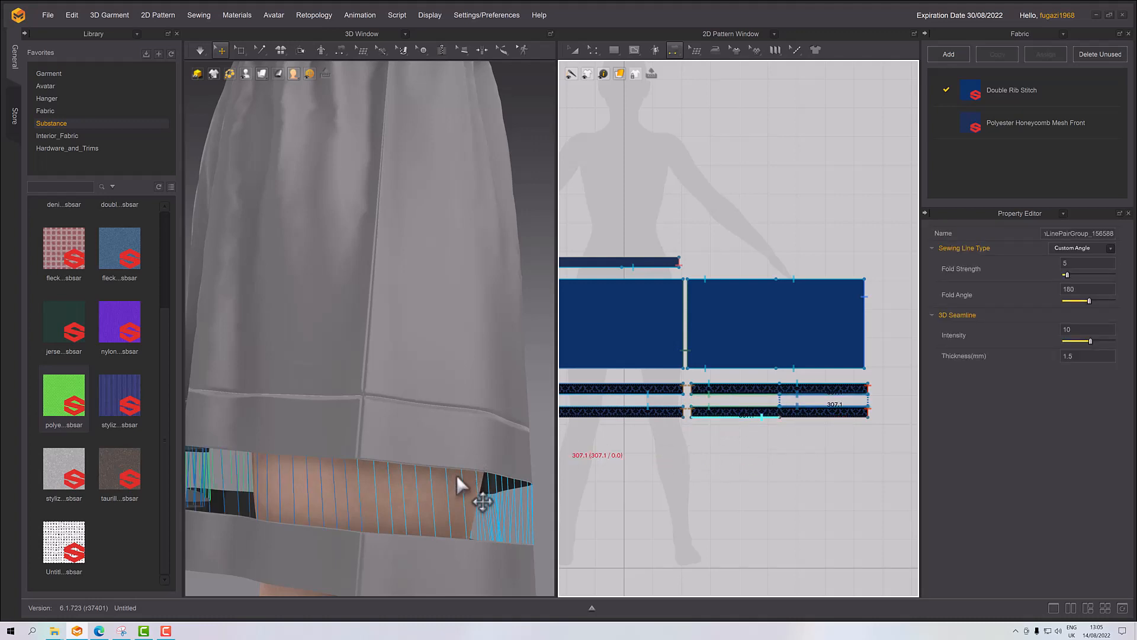
key("a")
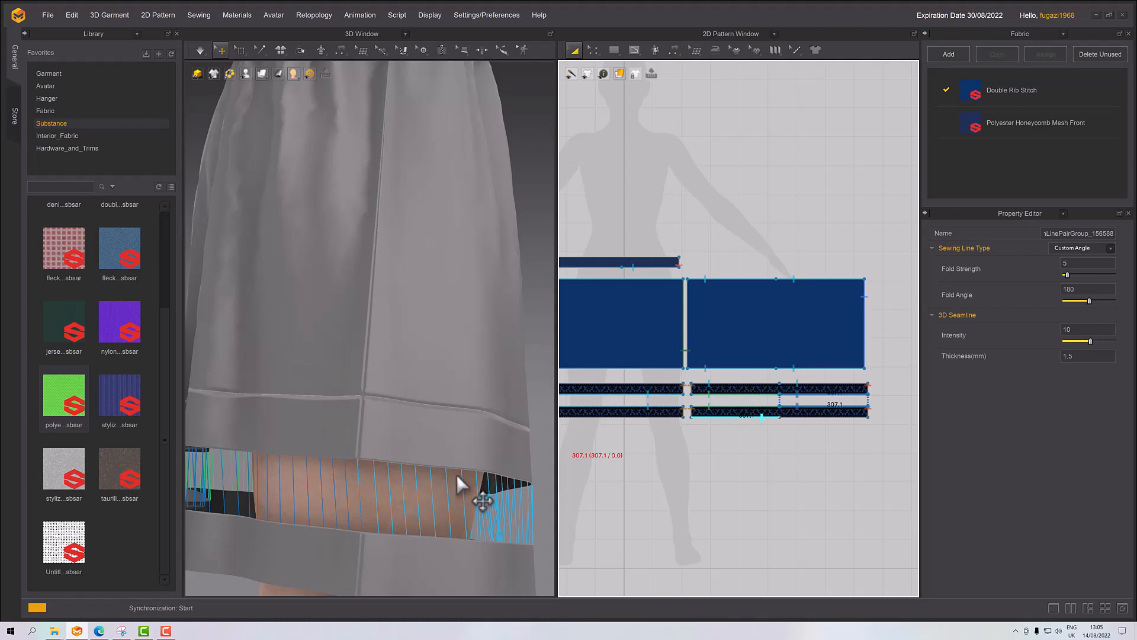
key("space")
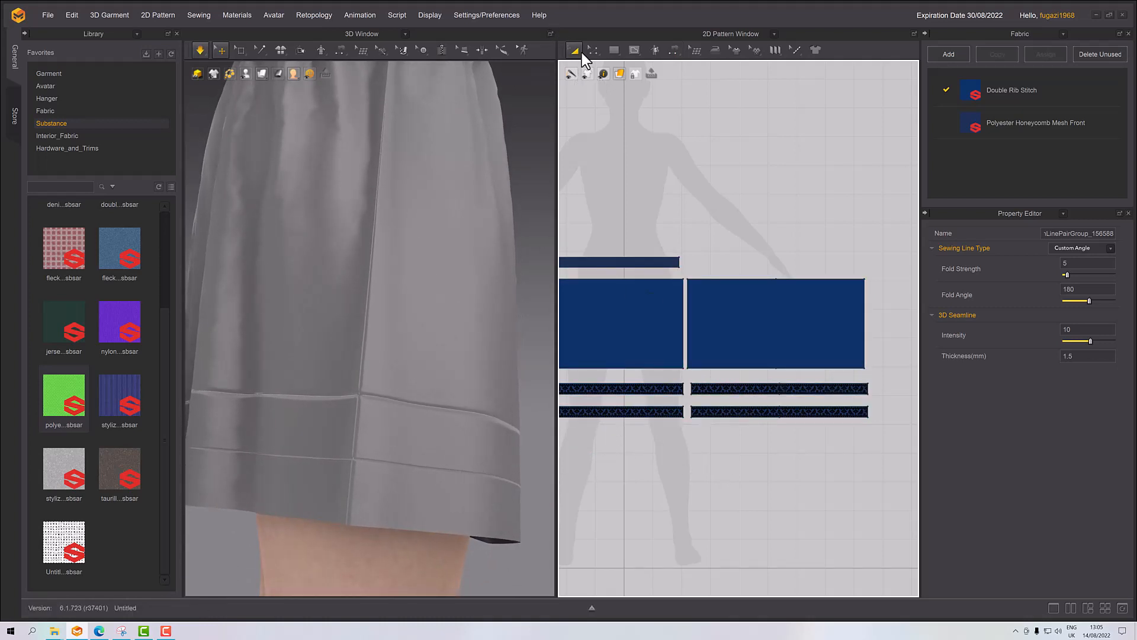
Step: Set the 3D seamline thickness to 5 mm on both seams between the right-hand hem band and its copy
left_click(672, 55)
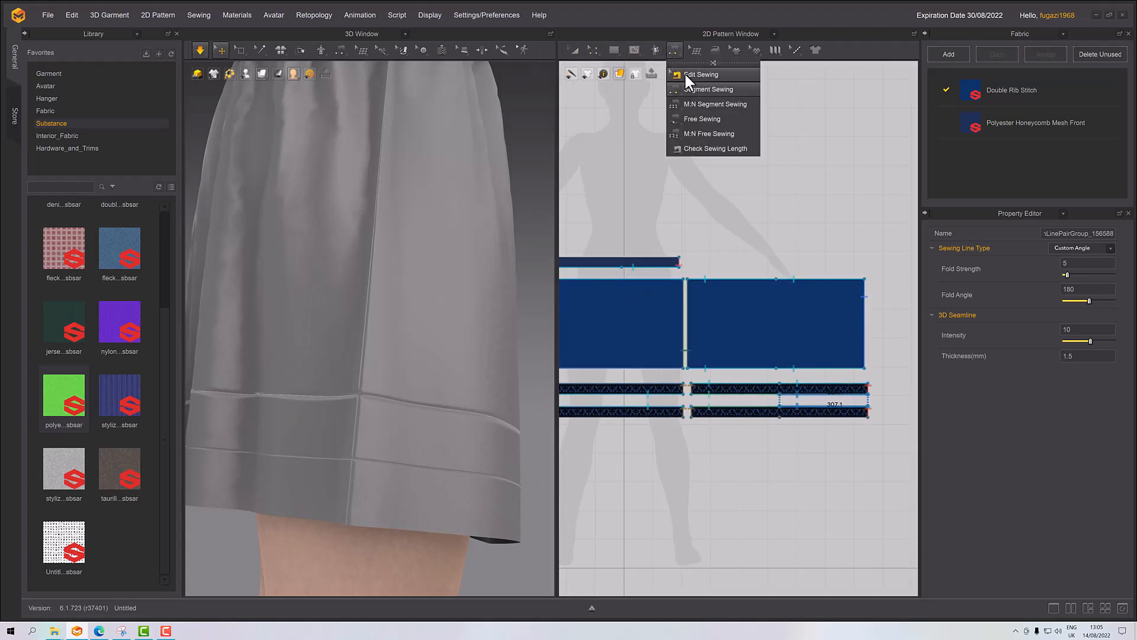
left_click(693, 75)
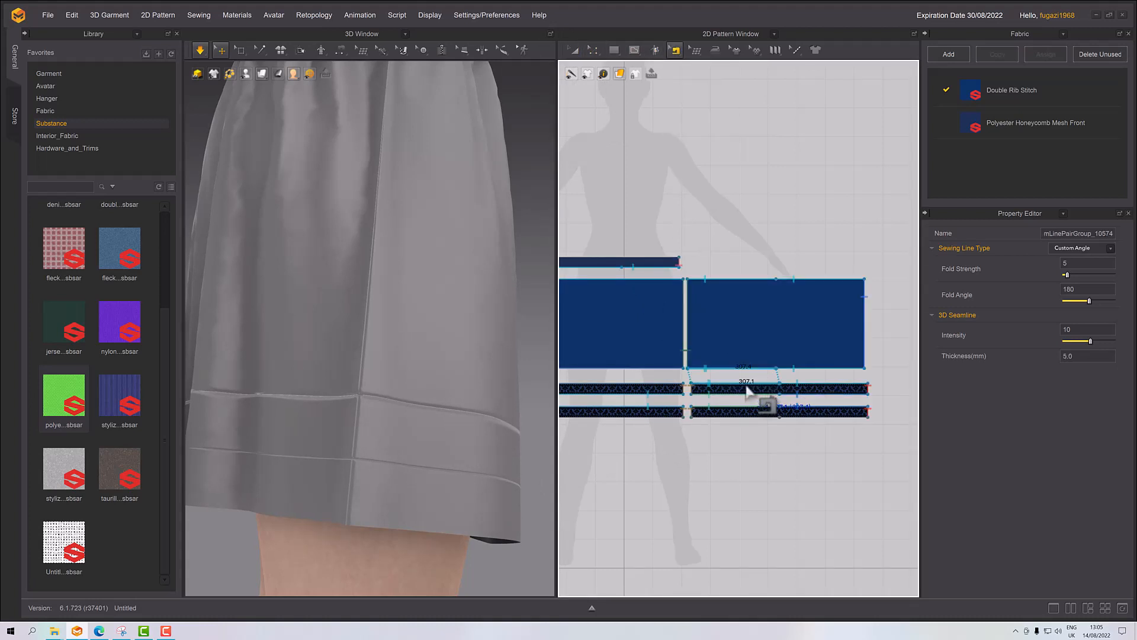
left_click(752, 412)
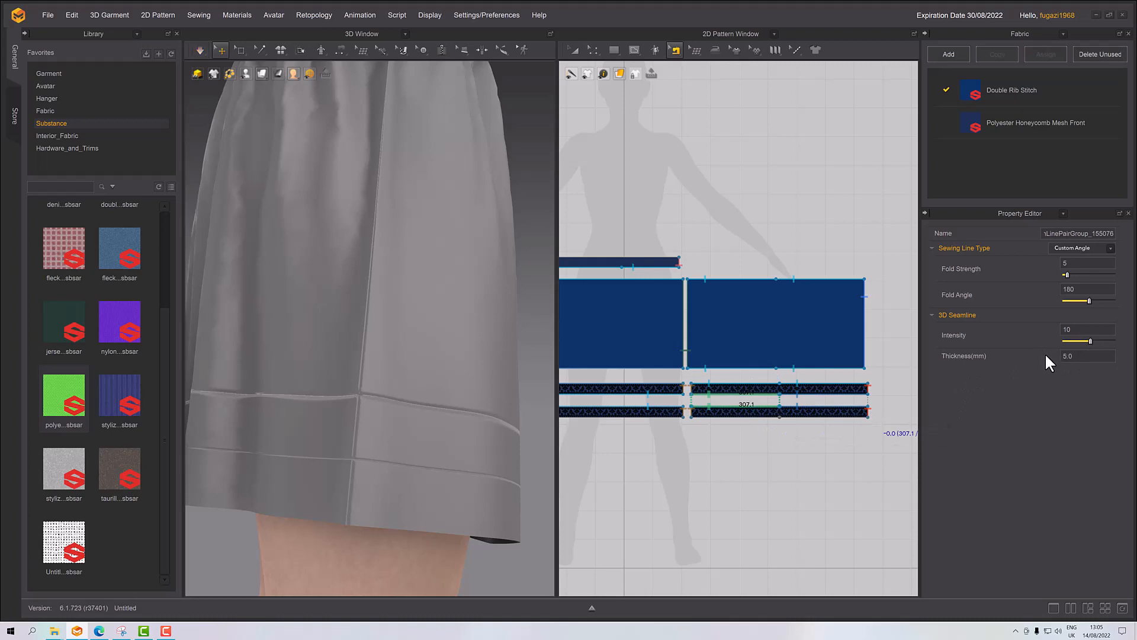
left_click(823, 409)
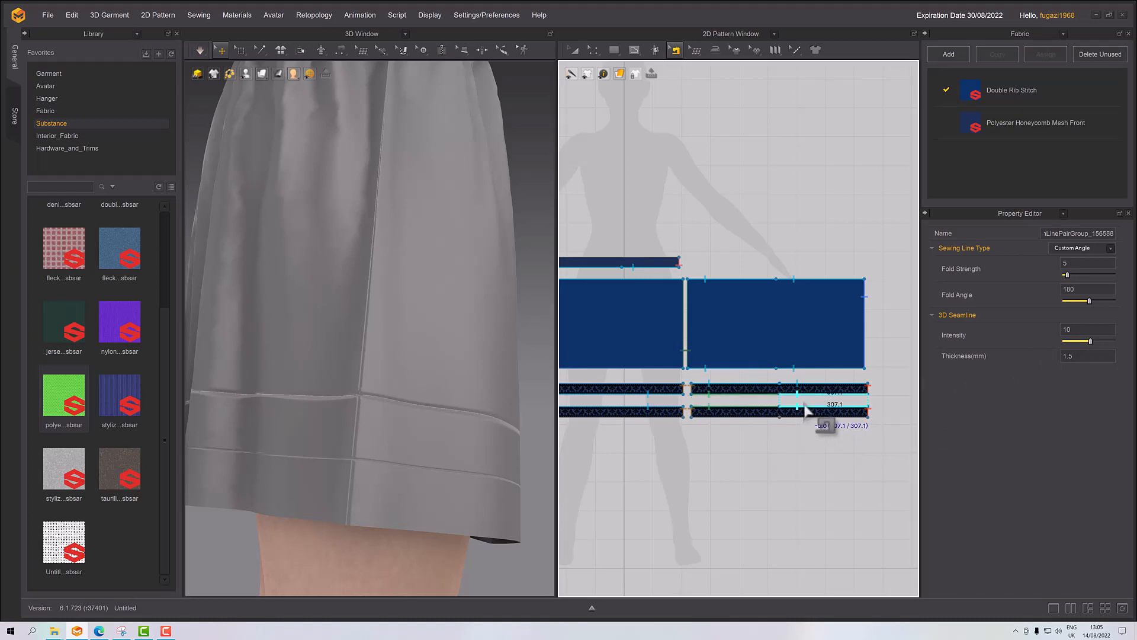
left_click(1088, 356)
key("Return")
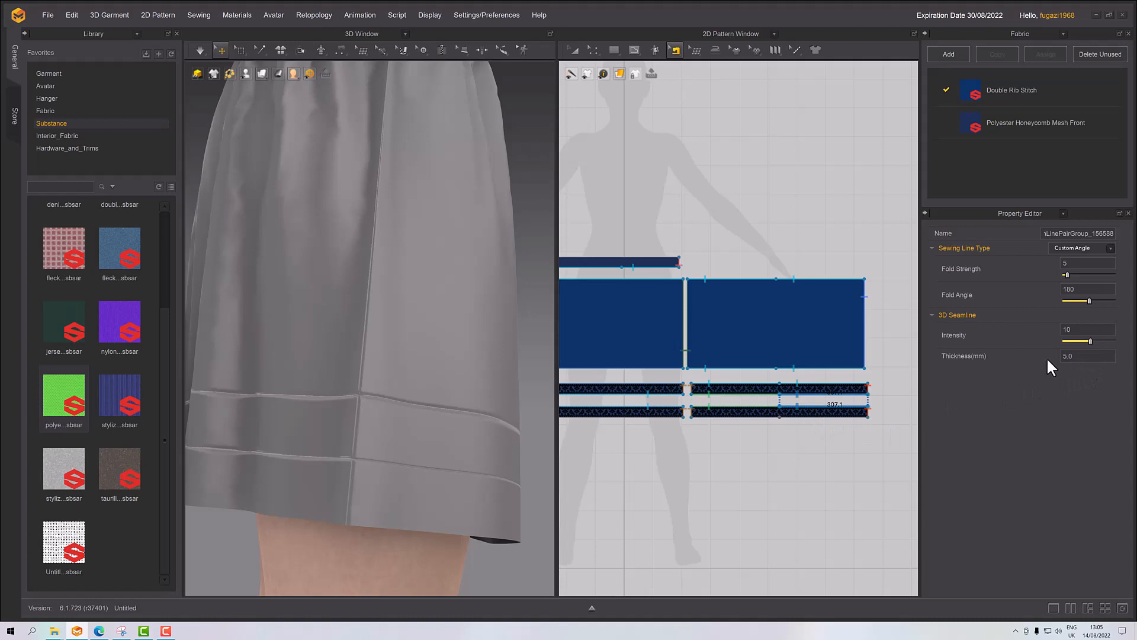
Step: Set the 3D seamline thickness to 5 mm on the seam between the centre hem band and its copy
left_click(675, 409)
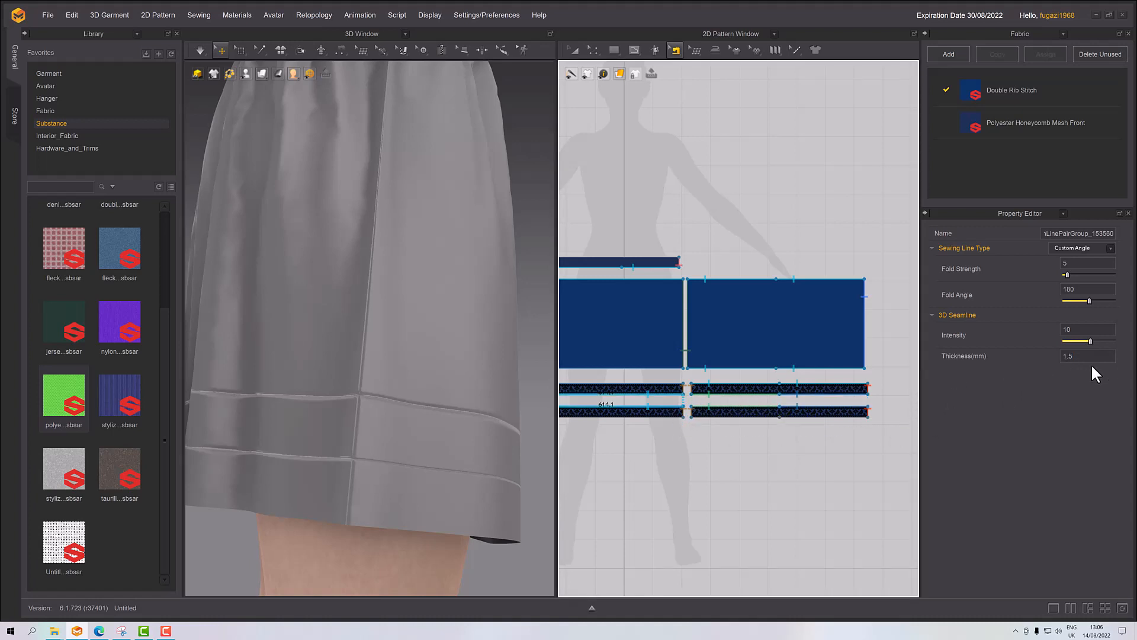
left_click(1075, 356)
type("5")
key("Return")
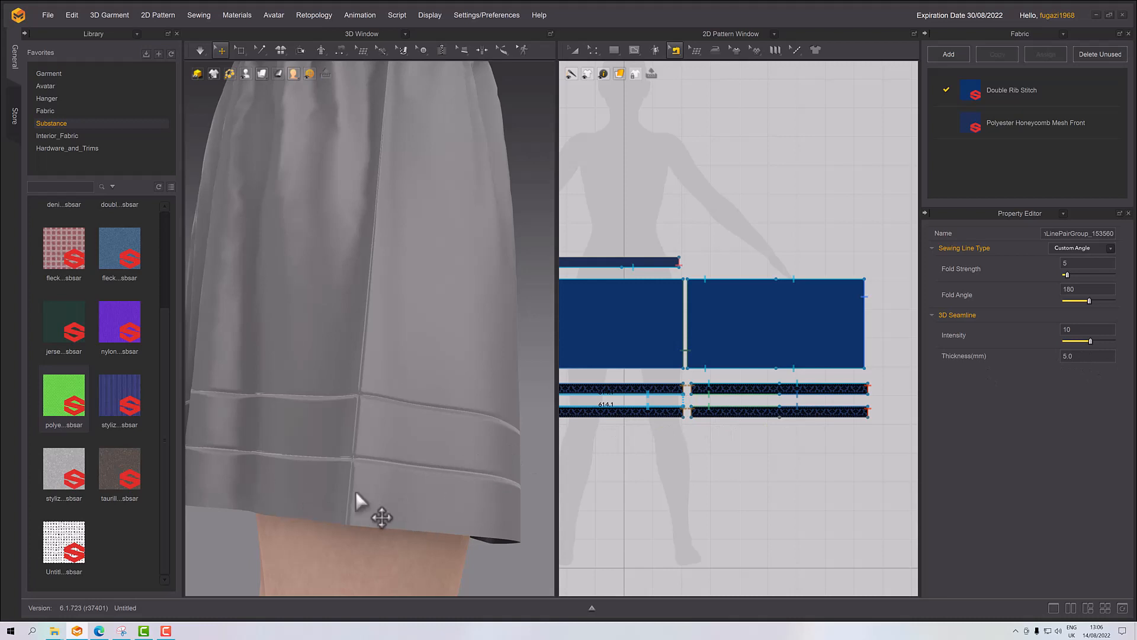
Step: Hide the duplicated lower hem bands in the 3D view
left_click(311, 467)
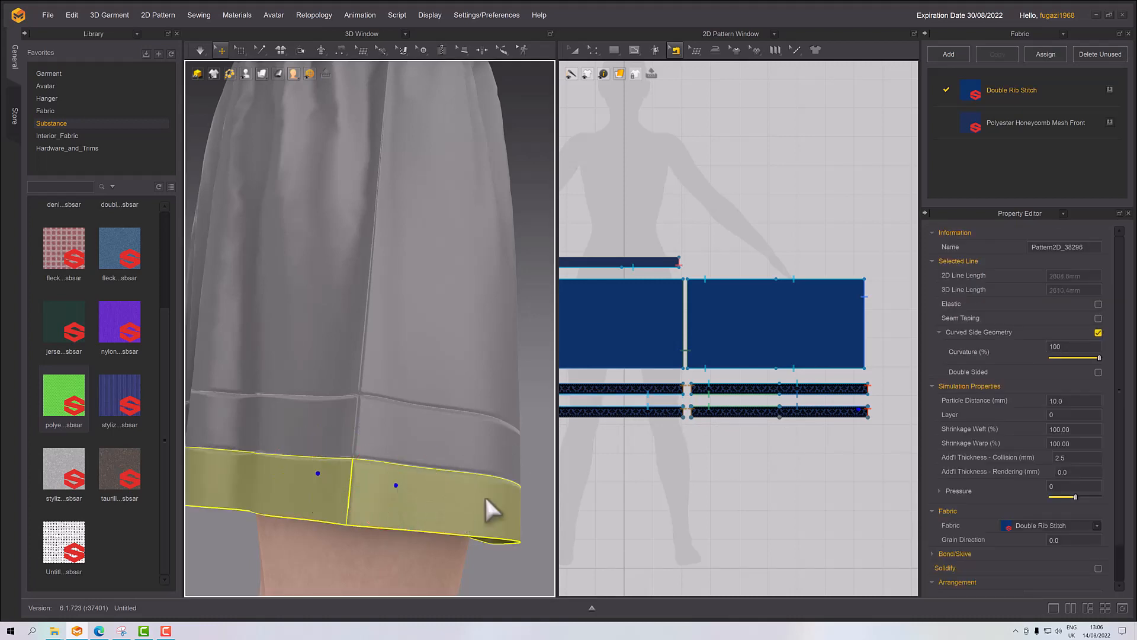
right_click(485, 498)
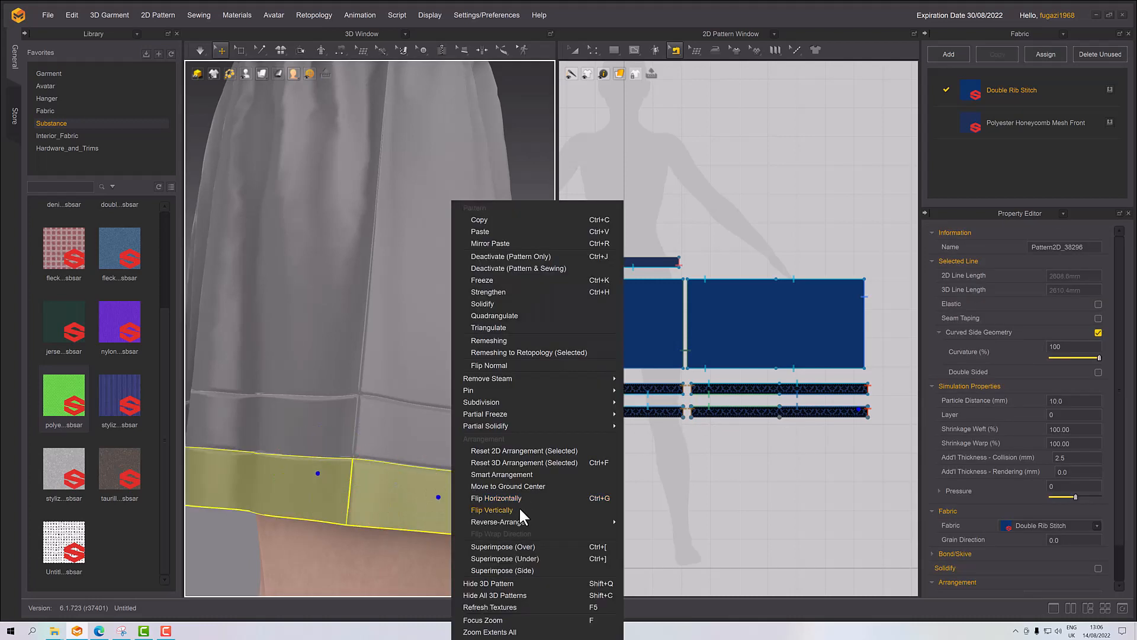
left_click(521, 575)
Step: Duplicate the waistband pattern and place the copy directly above the original, aligned with its ends
right_click_drag(471, 553, 512, 409)
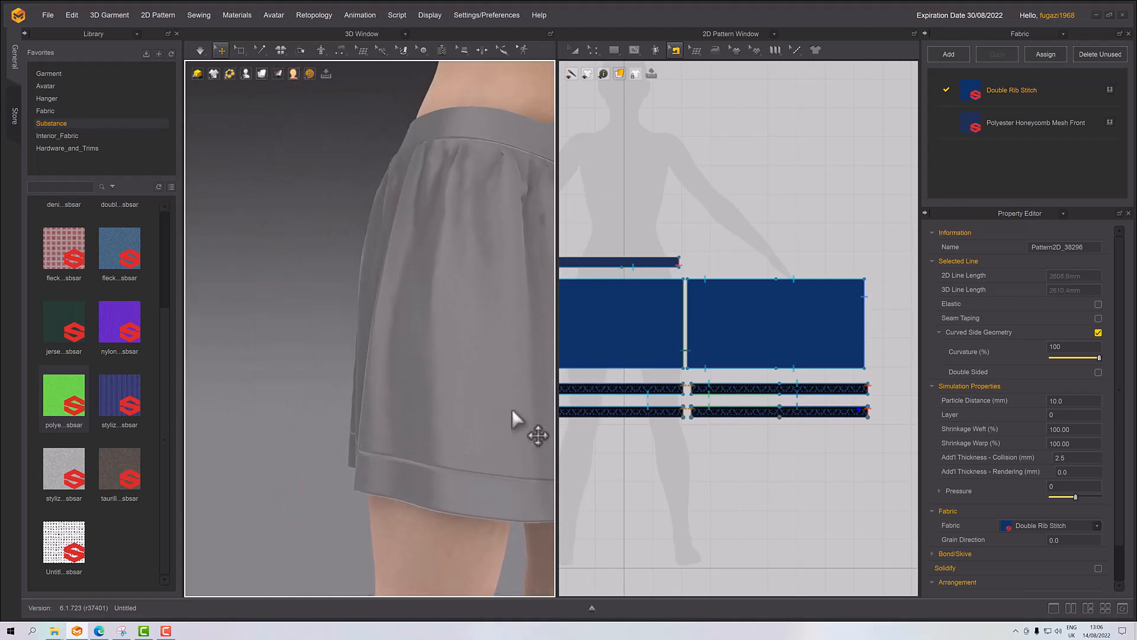
middle_click_drag(448, 214, 348, 467)
scroll(376, 296, "down", 2)
scroll(359, 367, "up", 5)
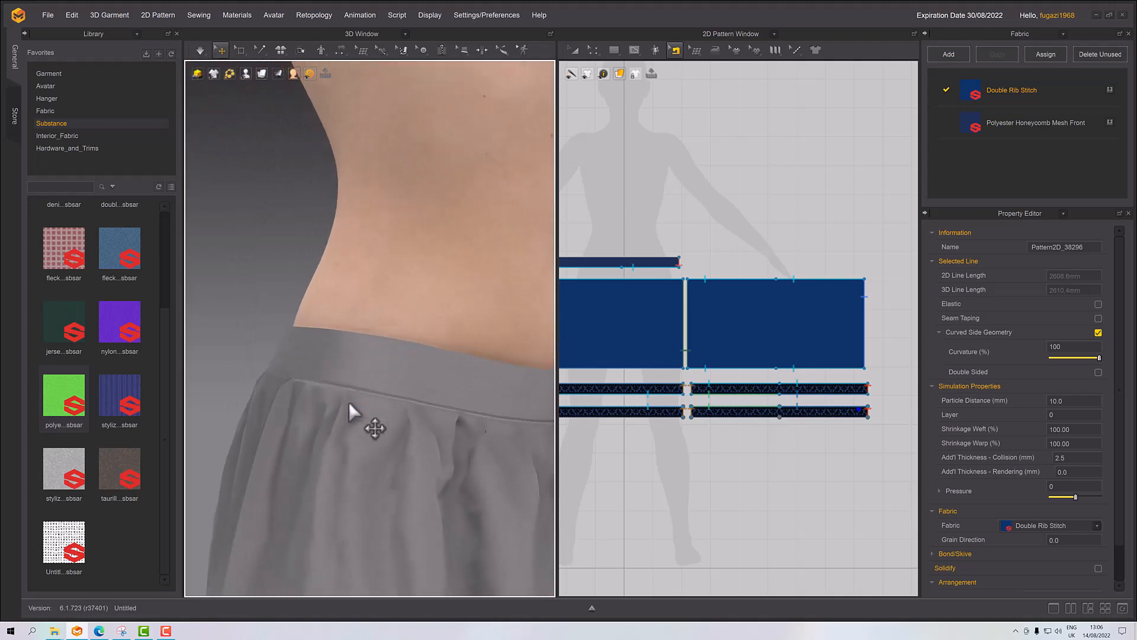
right_click_drag(424, 382, 407, 401)
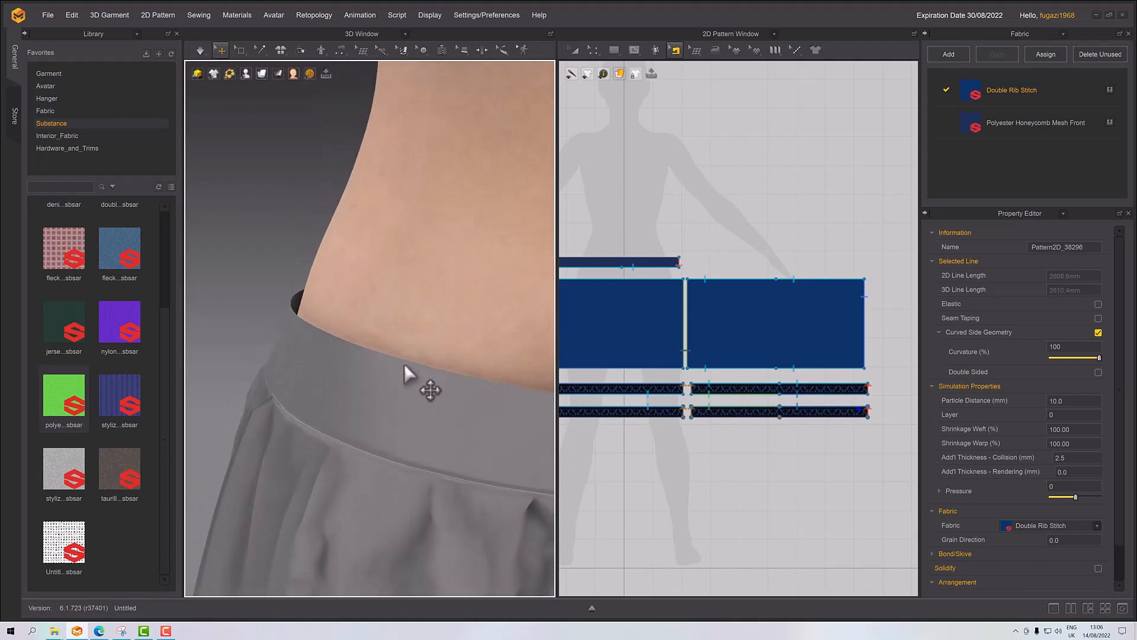
right_click_drag(678, 203, 855, 212)
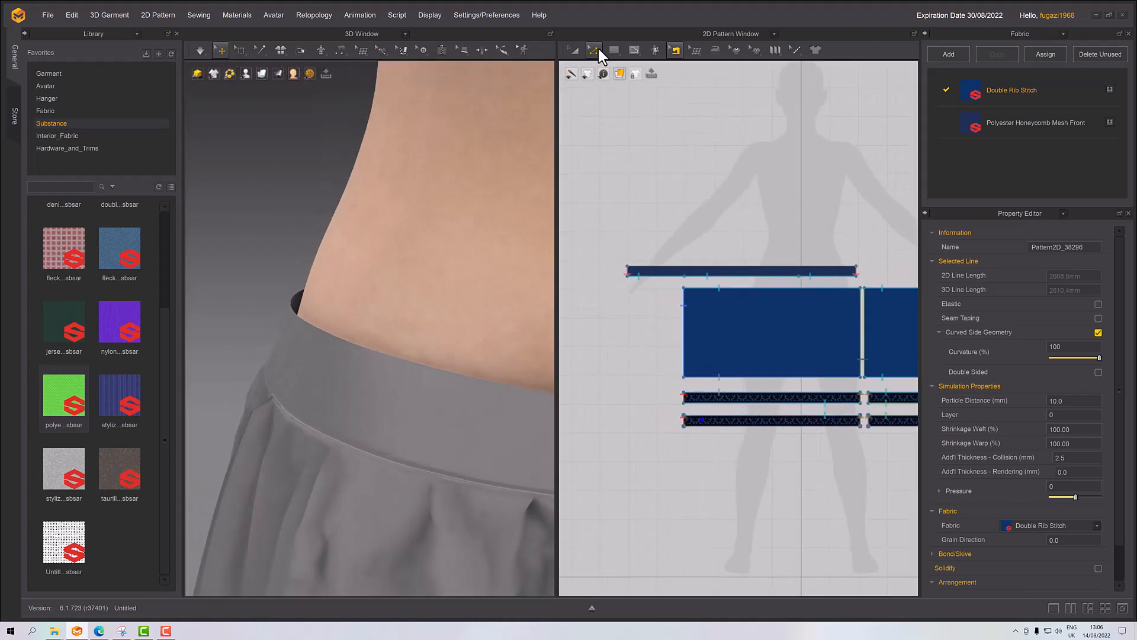
left_click(593, 50)
left_click(595, 75)
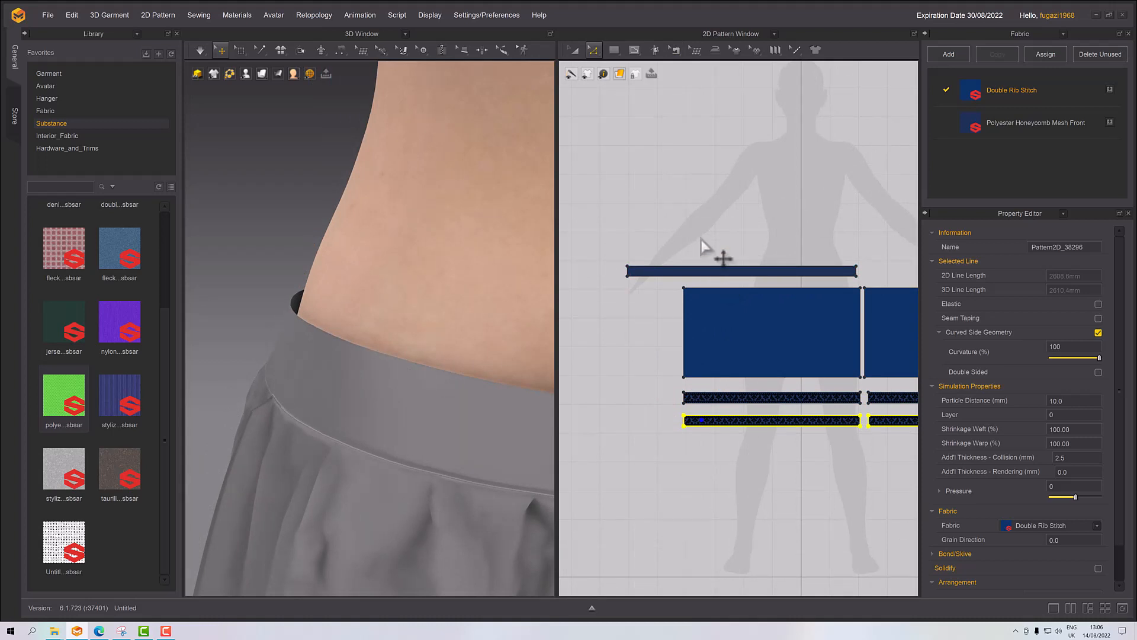
left_click(573, 51)
left_click(688, 271)
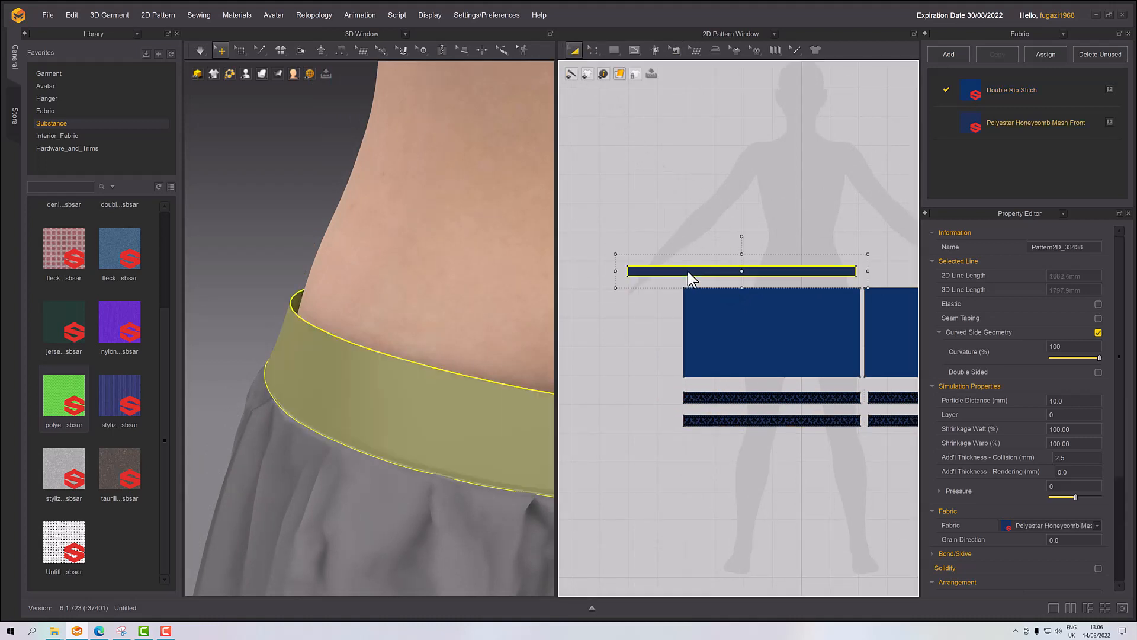
key("ctrl+c")
key("ctrl+v")
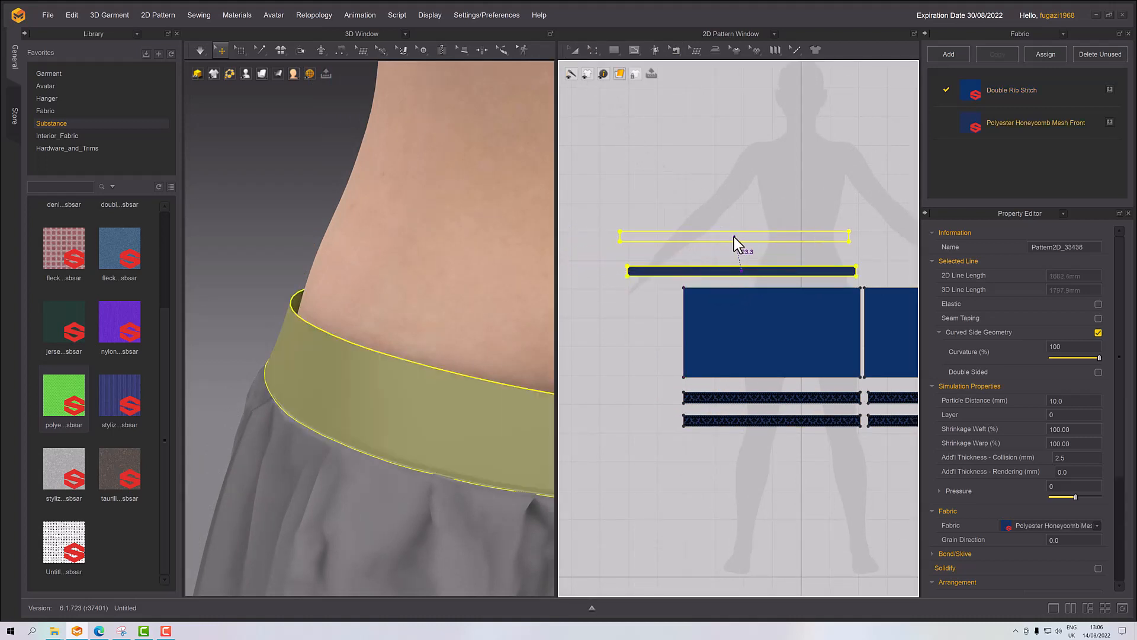
left_click(741, 244)
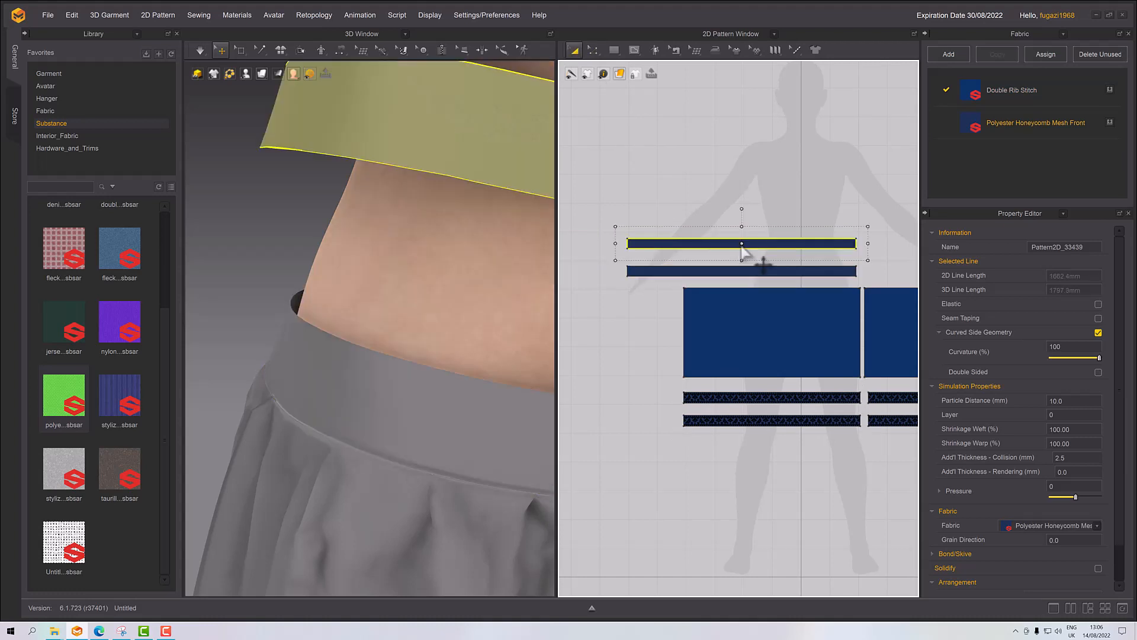
Step: Free-sew the full lower edge of the waistband copy to the upper edge of the original waistband
left_click(671, 50)
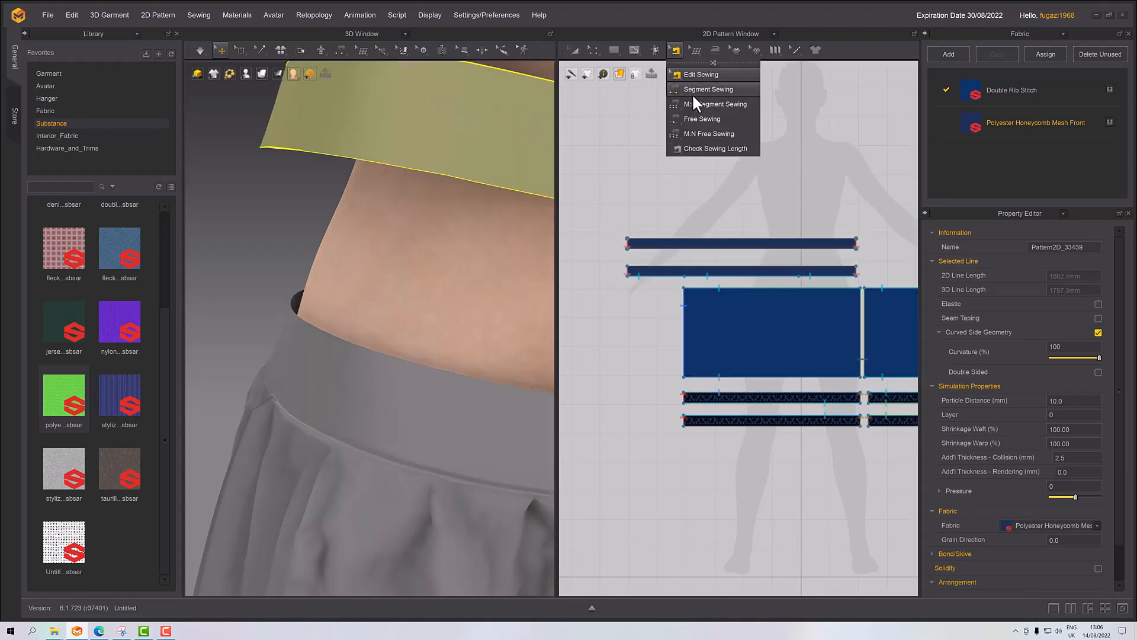
left_click(694, 115)
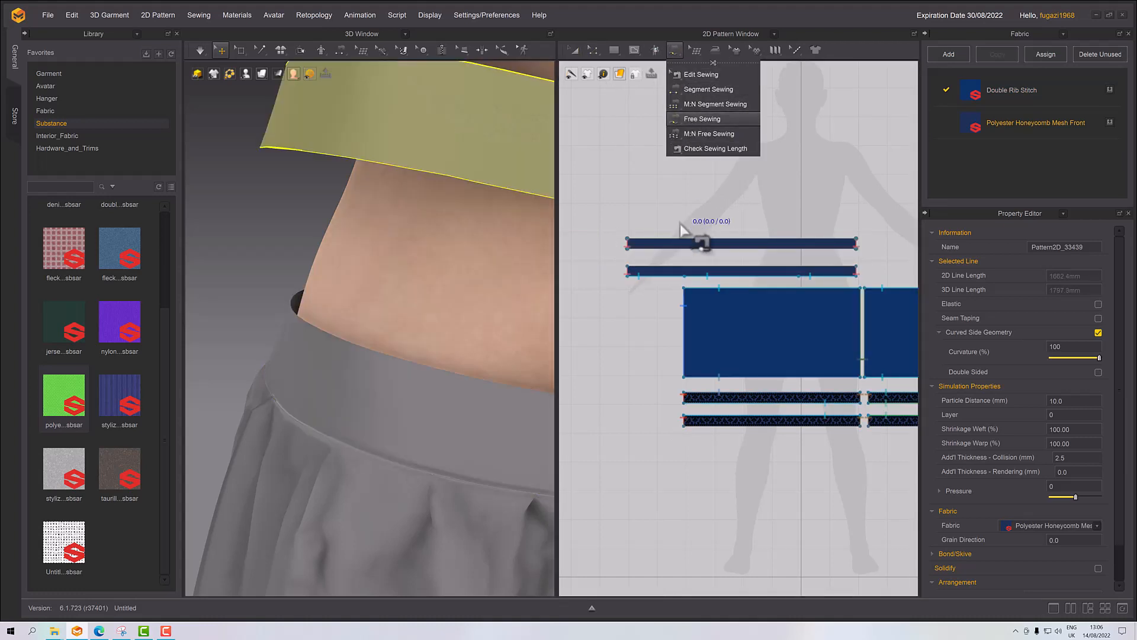
left_click(628, 249)
left_click(856, 249)
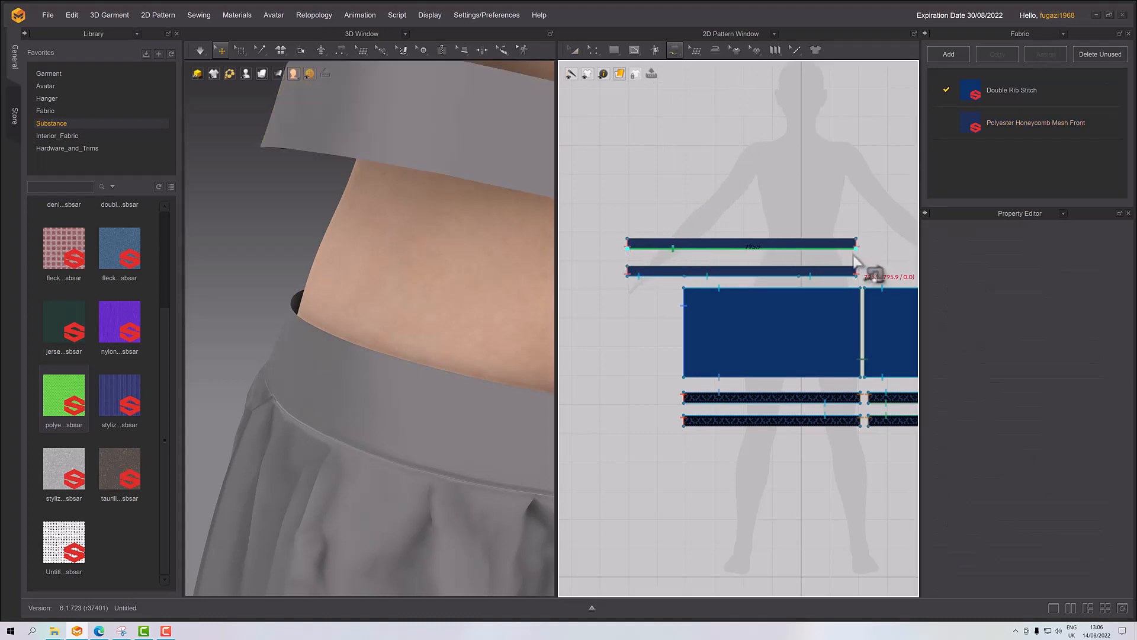
left_click(627, 266)
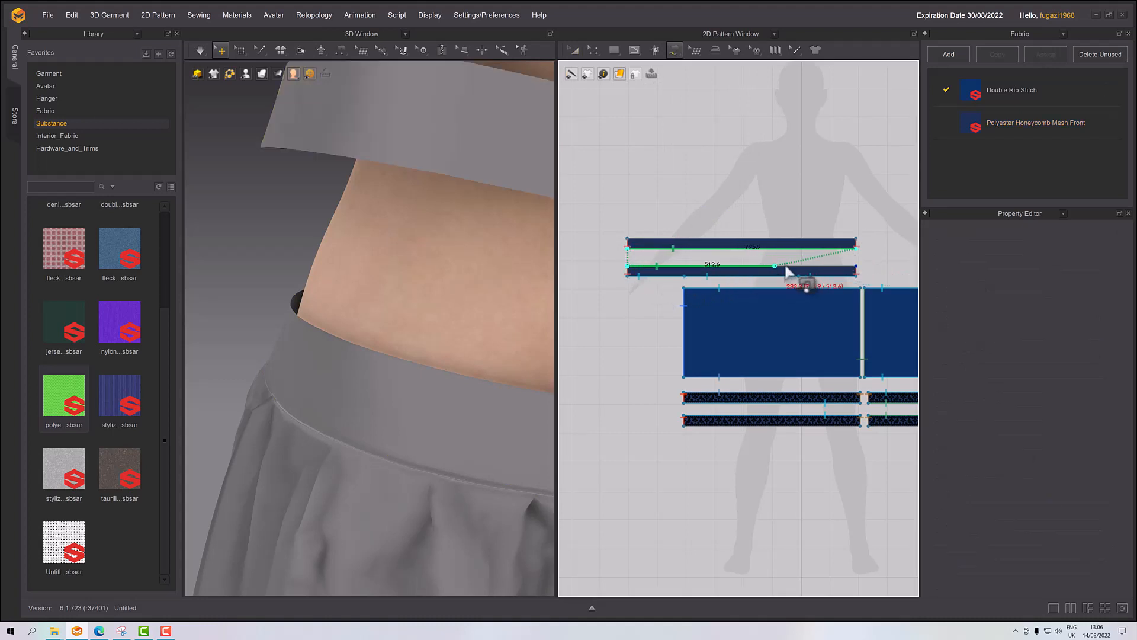
left_click(855, 267)
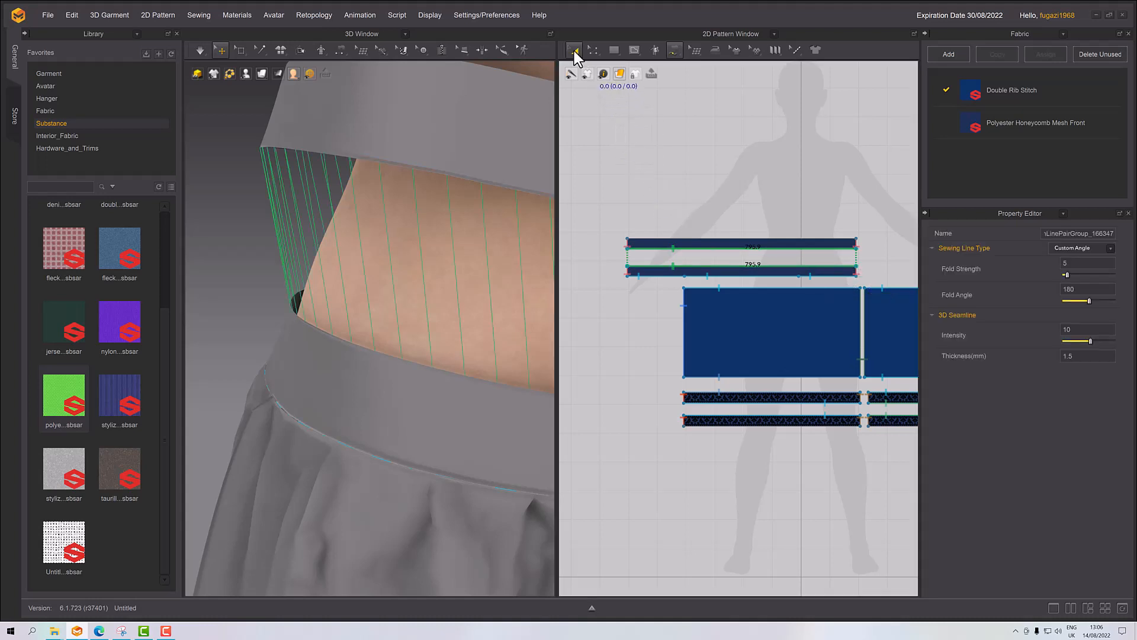
Step: Lower the waistband copy in 3D to just above the original waistband and simulate the garment
left_click(574, 51)
scroll(406, 196, "down", 3)
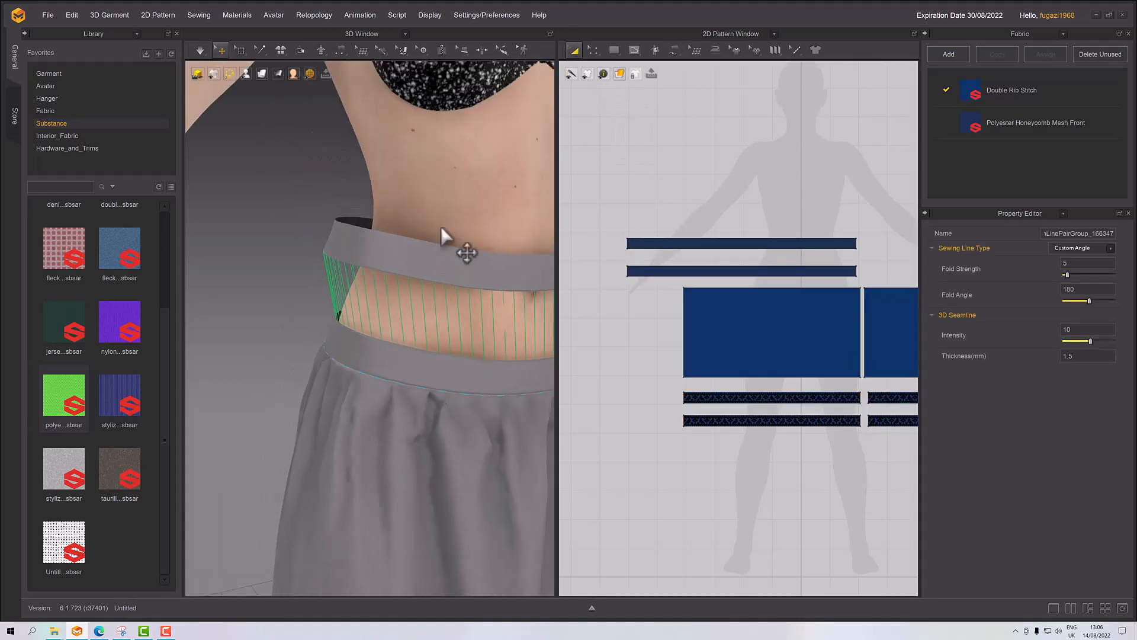
left_click(452, 253)
middle_click_drag(474, 282, 439, 271)
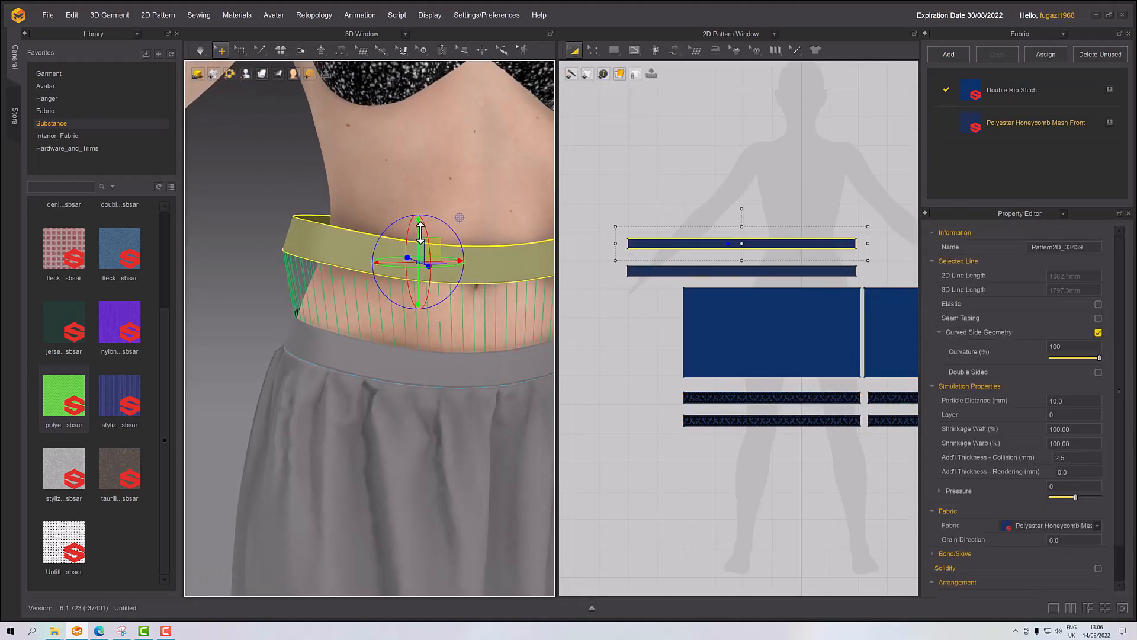
middle_click_drag(459, 217, 459, 278)
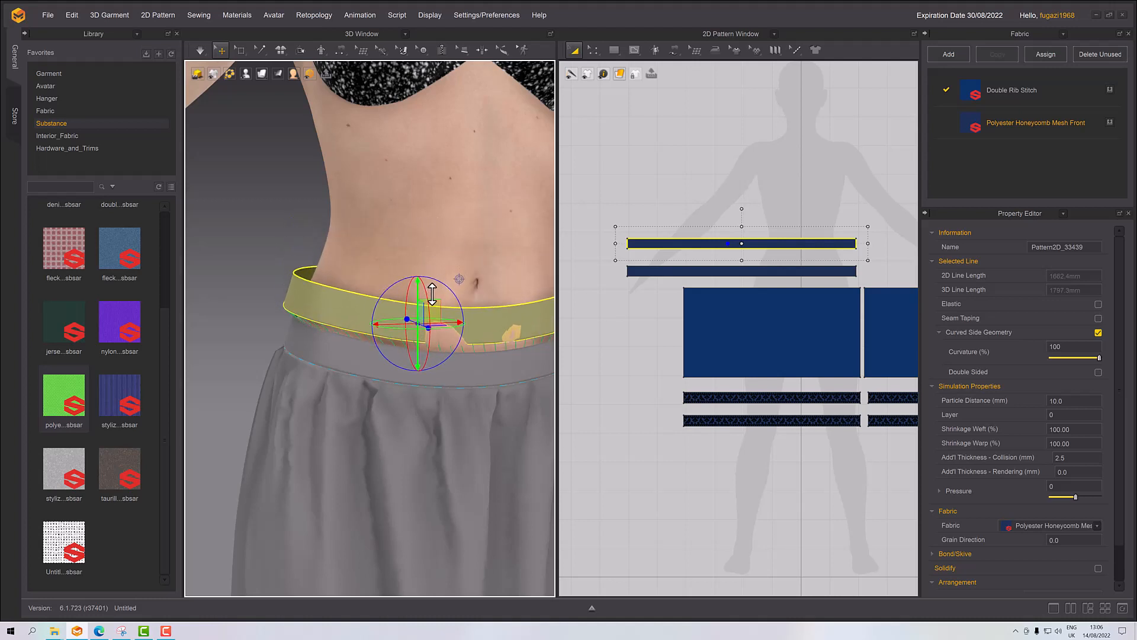
right_click_drag(460, 279, 487, 303)
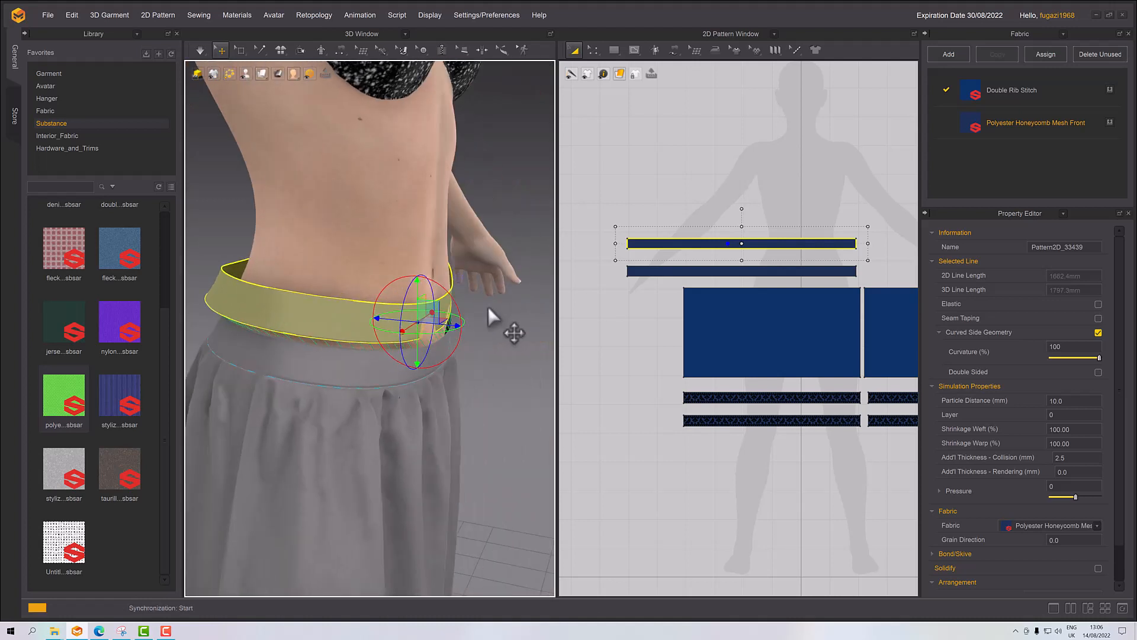
key("space")
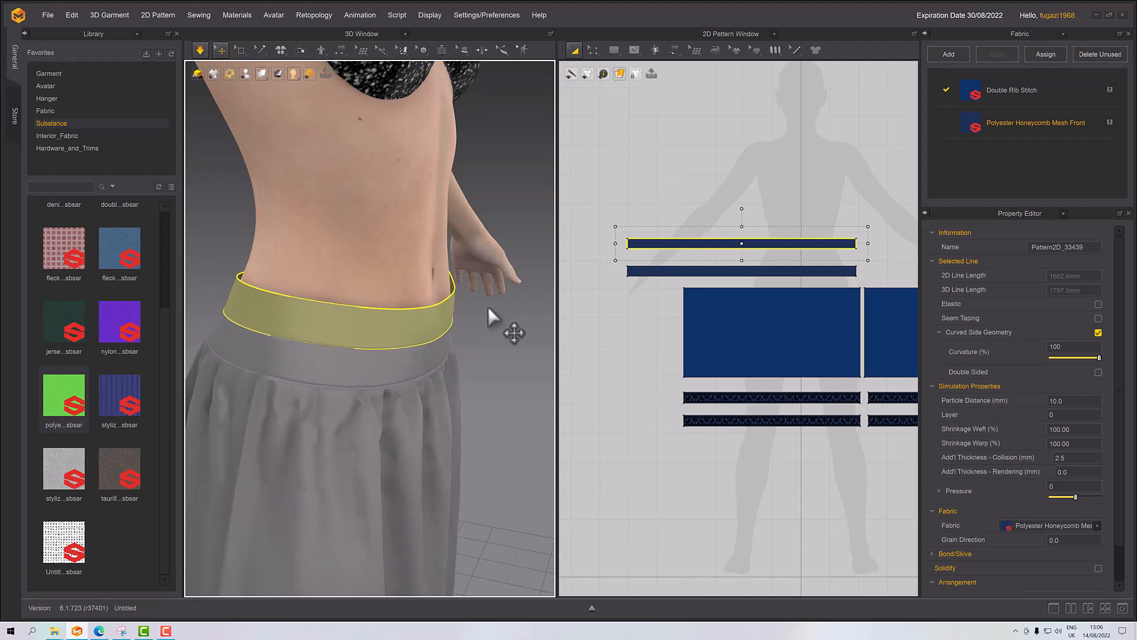
Step: Select the seam between the two waistbands for editing and open its 3D seamline thickness value
left_click(671, 50)
left_click(699, 75)
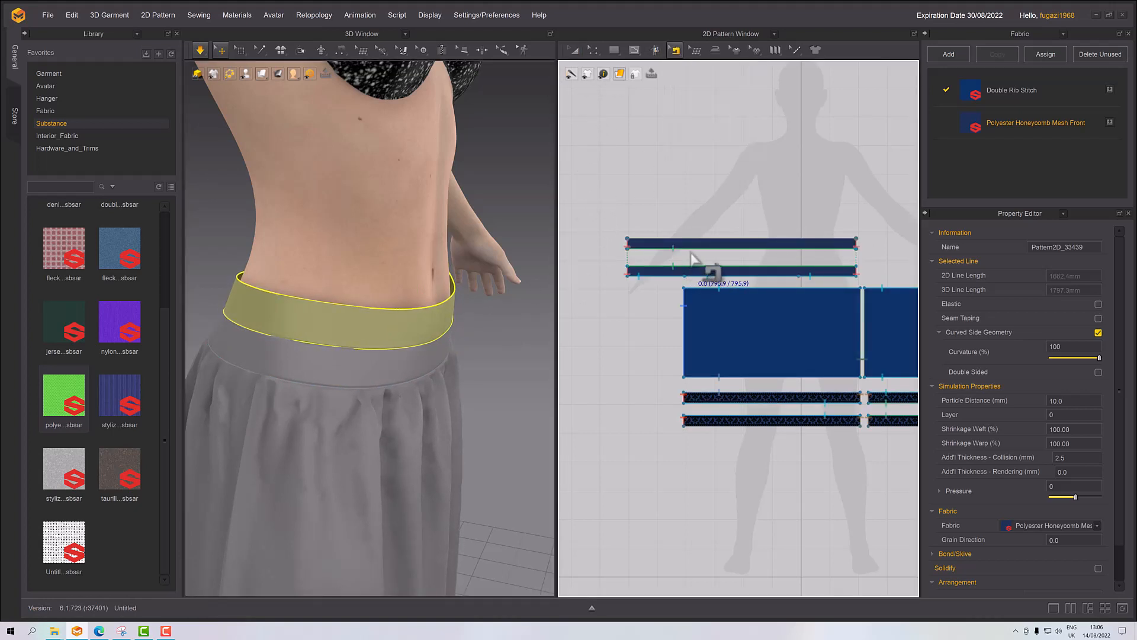
left_click(713, 266)
left_click(1080, 356)
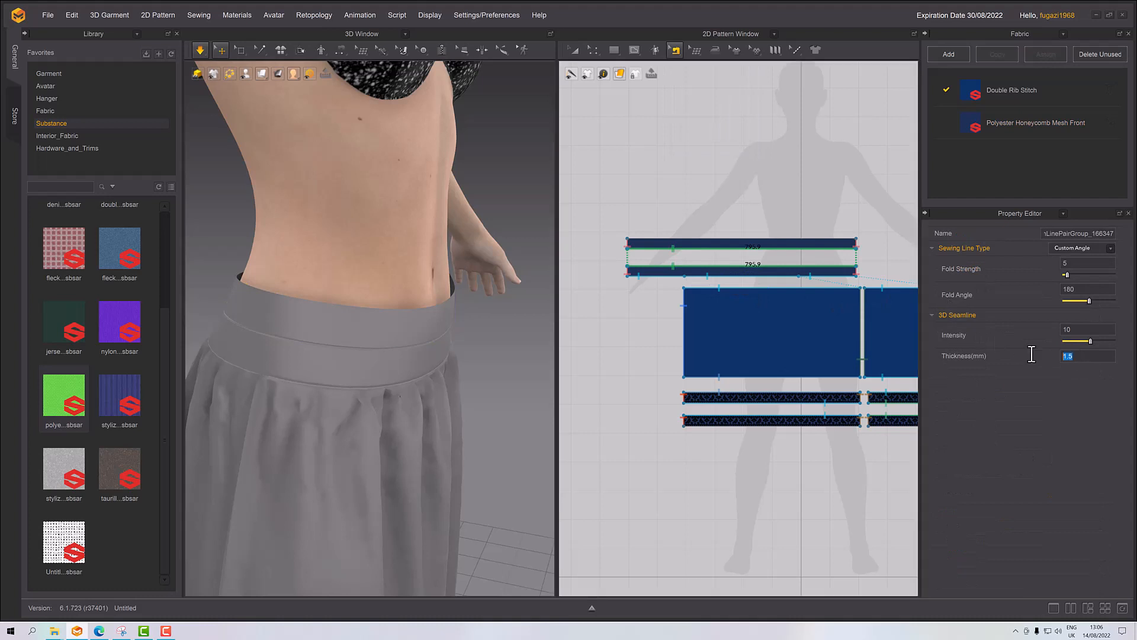
Step: Hide the upper waistband copy in the 3D view
left_click(346, 320)
right_click(347, 319)
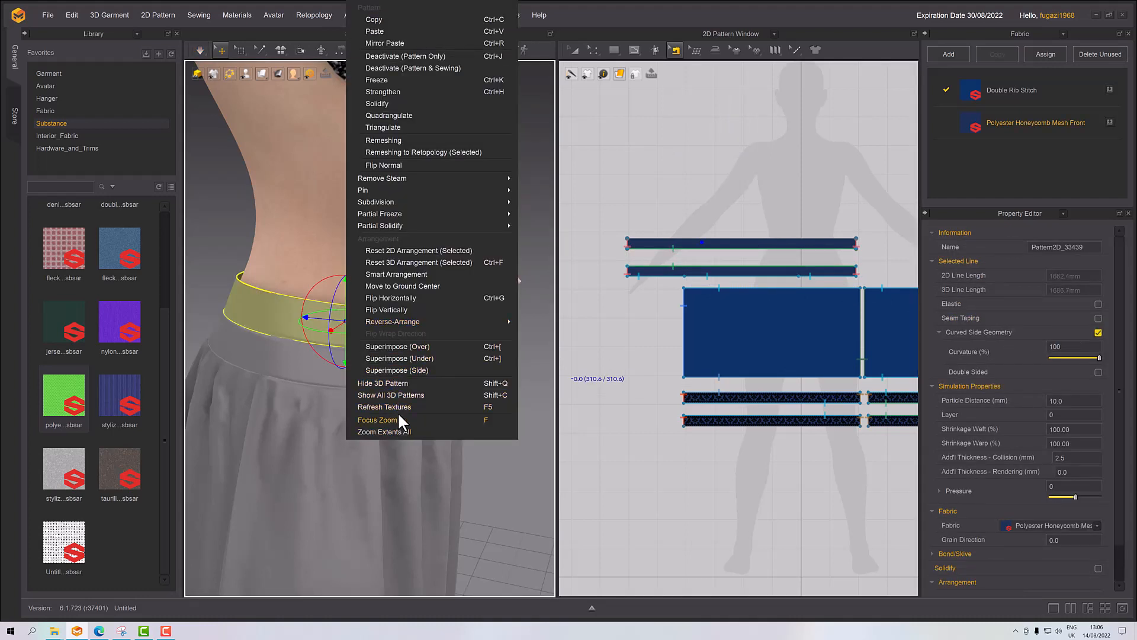
left_click(395, 383)
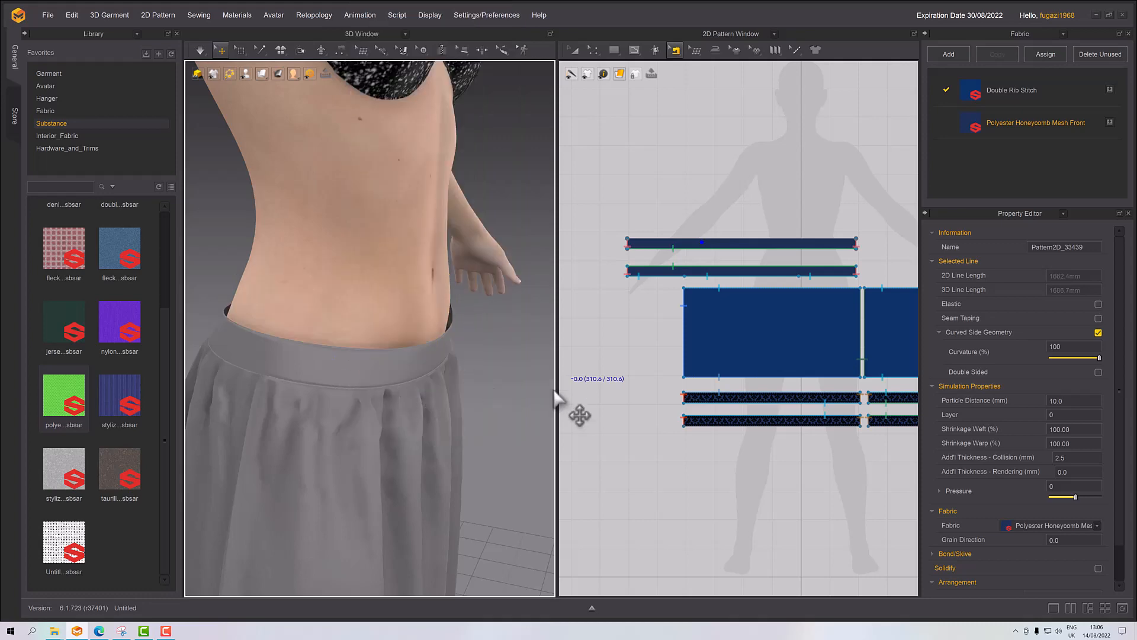
mouse_move(349, 388)
right_mouse_down()
mouse_move(409, 384)
mouse_move(368, 375)
right_mouse_up()
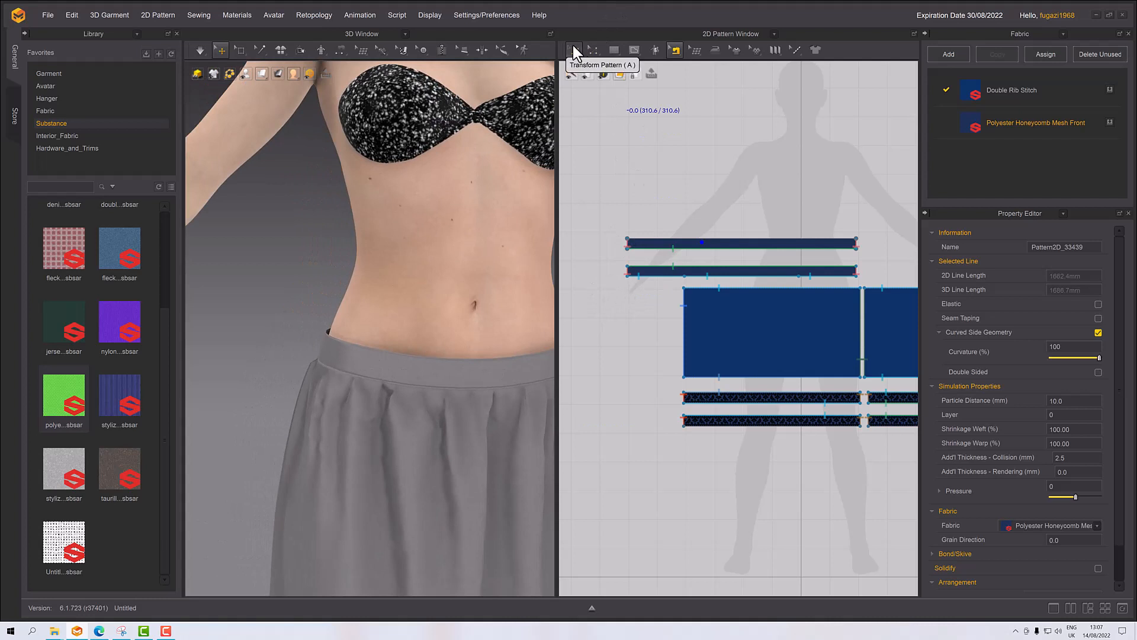
Step: Move the waistband copy and both hem band copies to the empty area below the avatar silhouette in the 2D layout
left_click(574, 47)
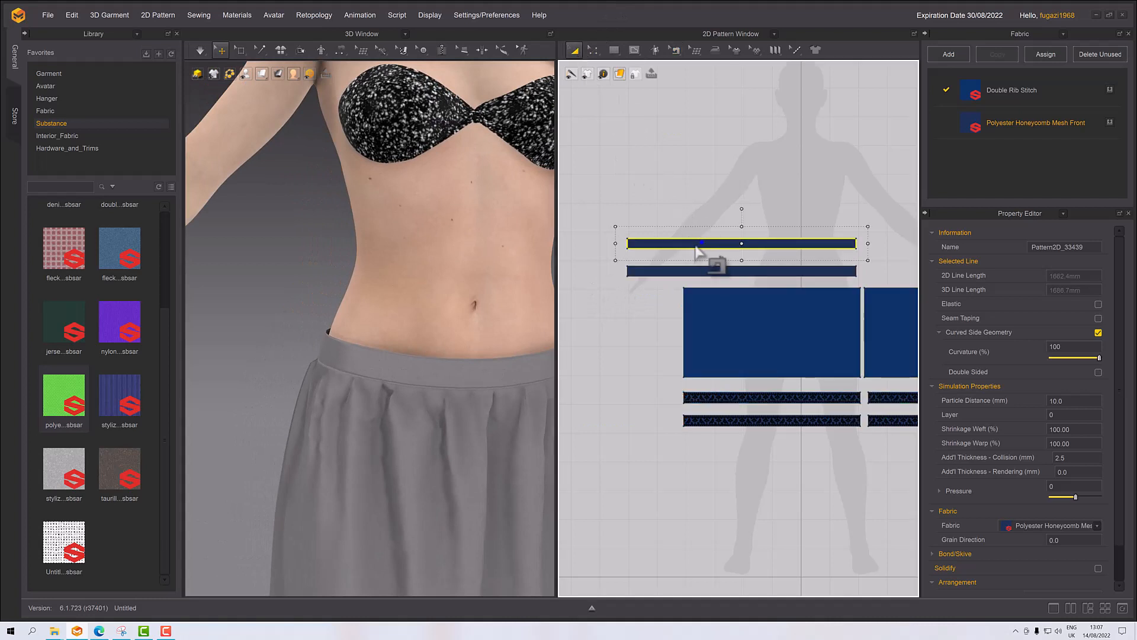
scroll(696, 246, "down", 5)
left_click_drag(646, 190, 583, 378)
left_click_drag(692, 265, 615, 424)
left_click_drag(762, 273, 689, 415)
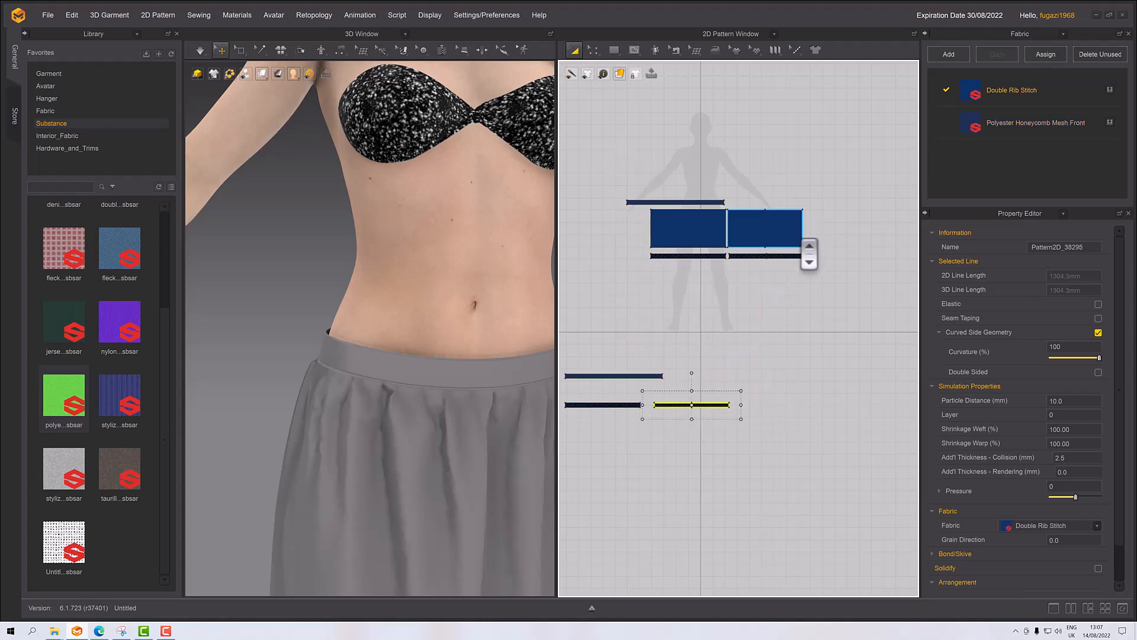
Step: Make the waistband's upper edge elastic with a ratio of 98 and simulate the garment
scroll(465, 300, "down", 3)
scroll(465, 300, "up", 5)
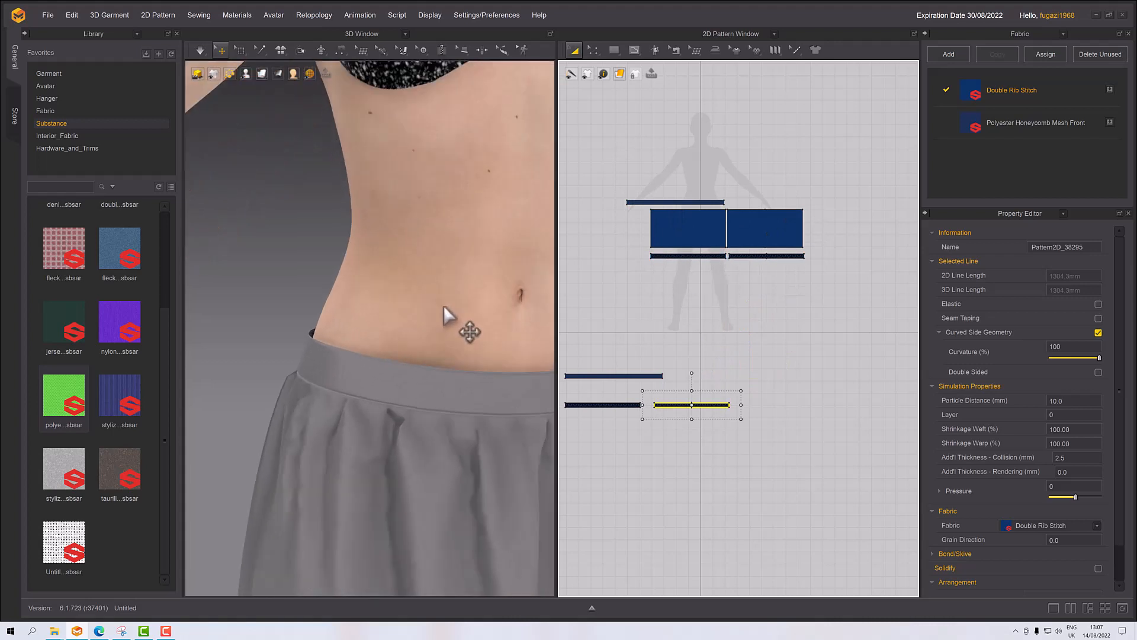
mouse_move(445, 330)
right_mouse_down()
mouse_move(436, 312)
mouse_move(418, 363)
mouse_move(450, 358)
mouse_move(421, 328)
mouse_move(438, 343)
right_mouse_up()
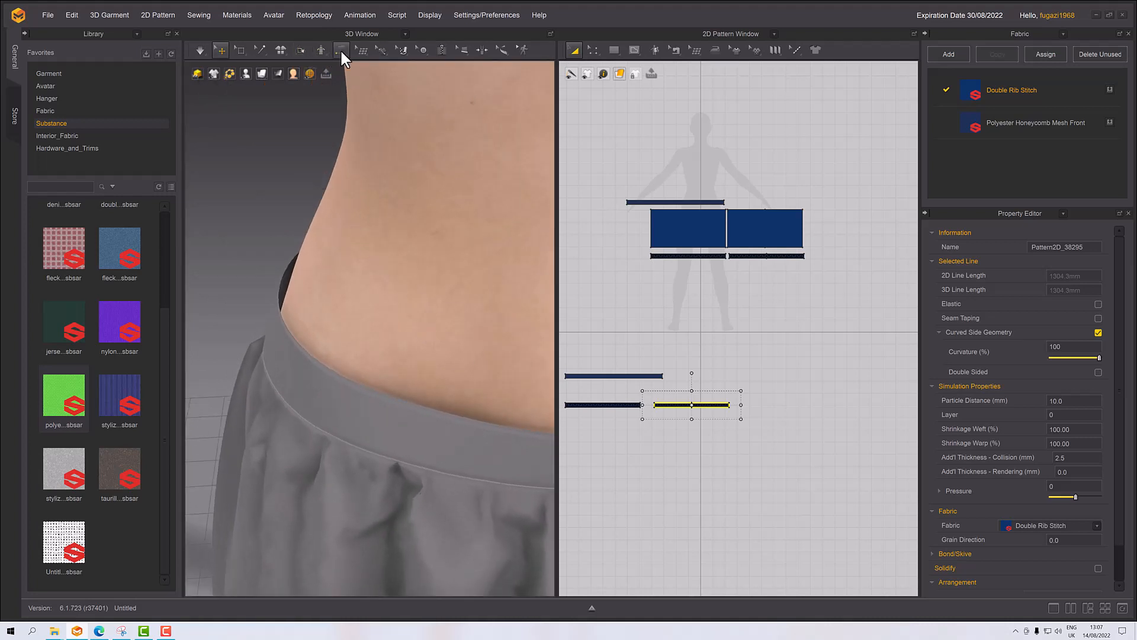
left_click(591, 51)
left_click(676, 202)
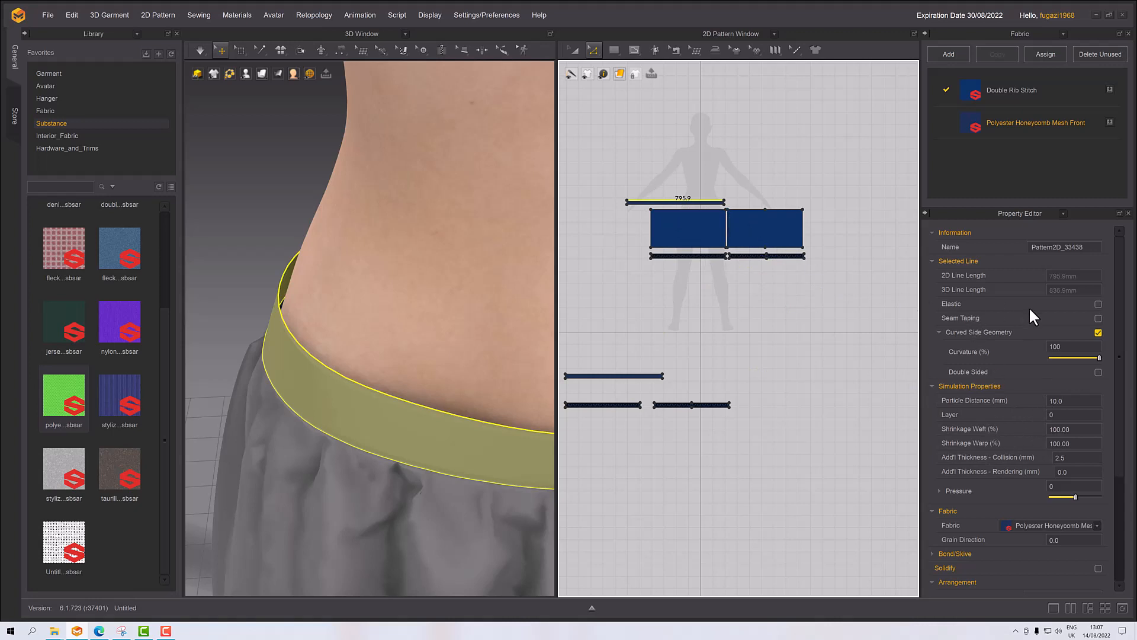
left_click(1097, 305)
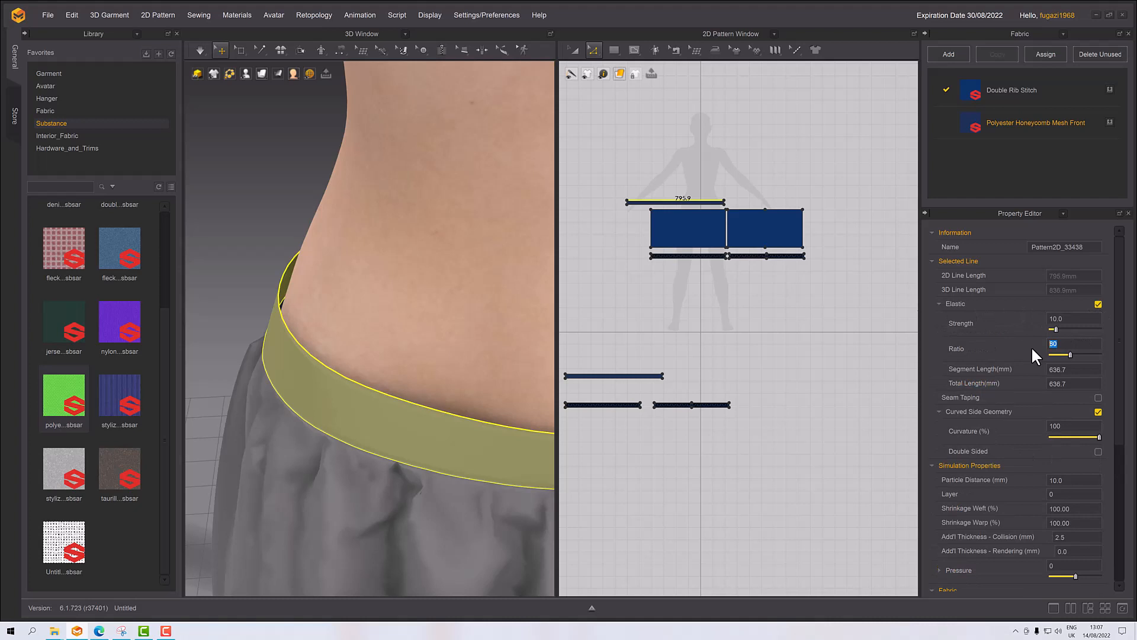
type("98")
key("Return")
key("space")
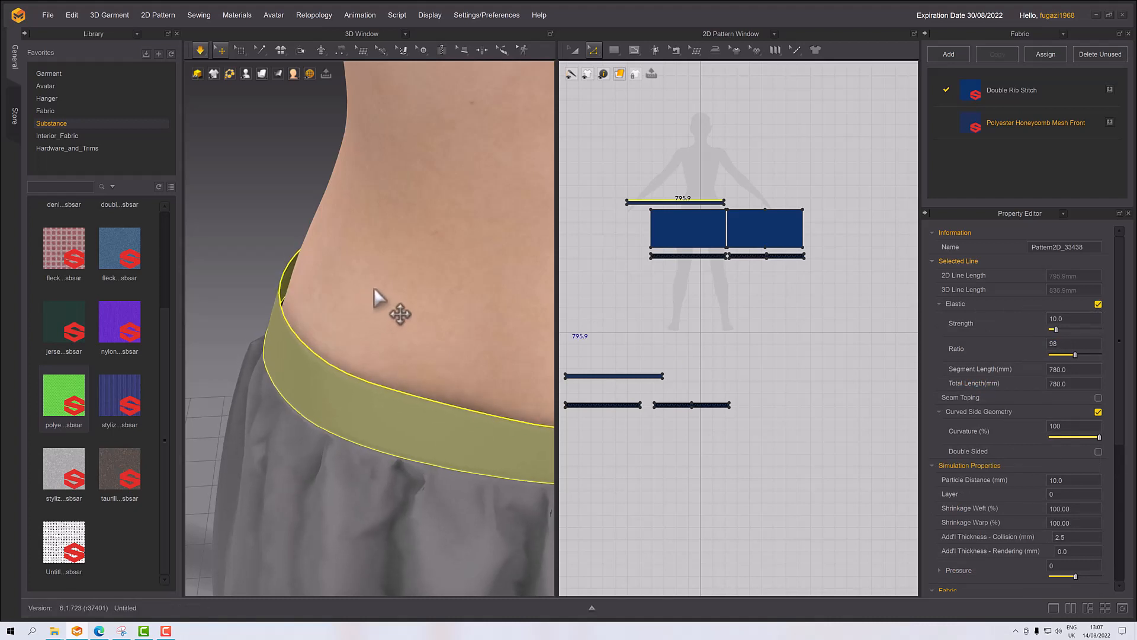
Step: Examine how the elasticated waistband fits around the avatar's waist
right_click_drag(374, 307, 384, 301)
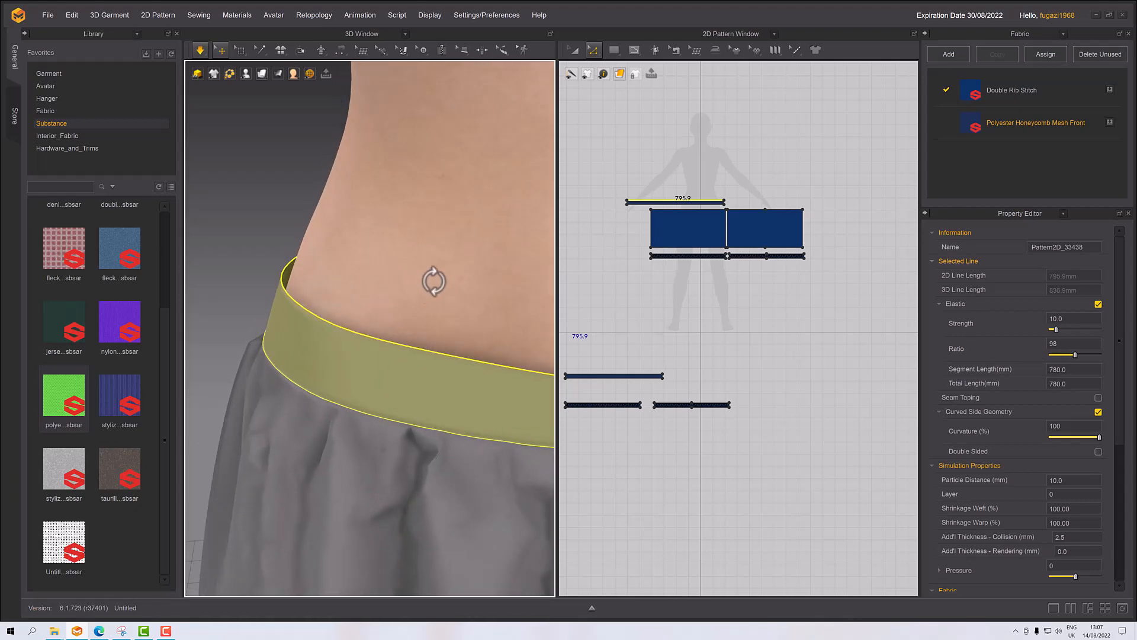
scroll(452, 266, "down", 1)
scroll(438, 353, "down", 1)
left_click(412, 356)
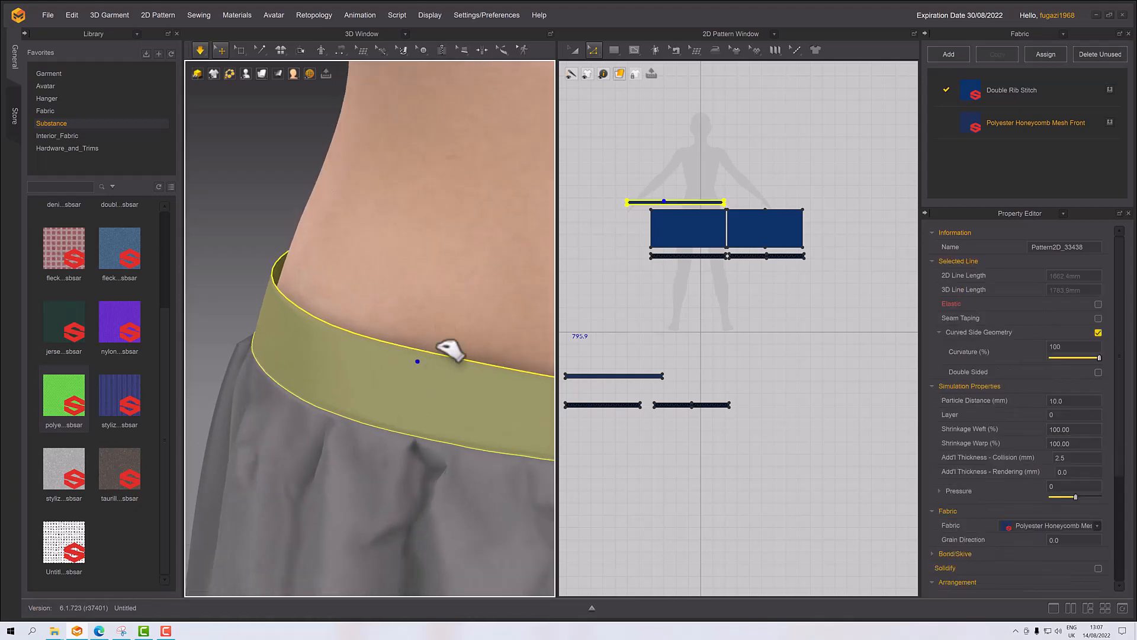
right_click_drag(470, 355, 443, 273)
scroll(443, 273, "down", 3)
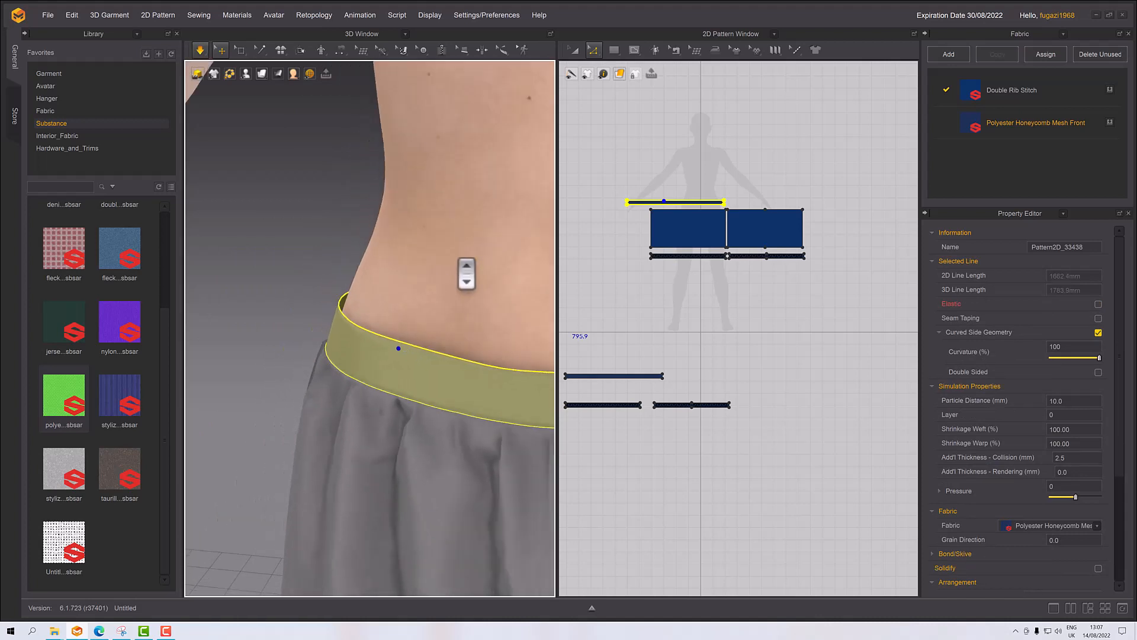
Step: Set the skin offset of the whole avatar to 0 mm
left_click(456, 257)
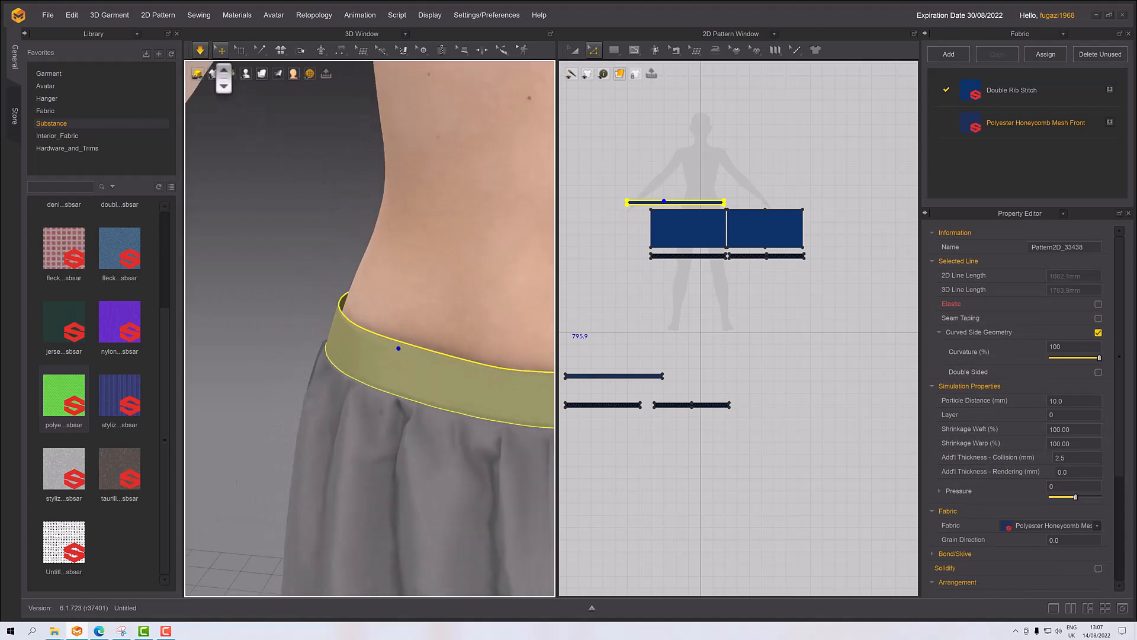
key("ctrl+a")
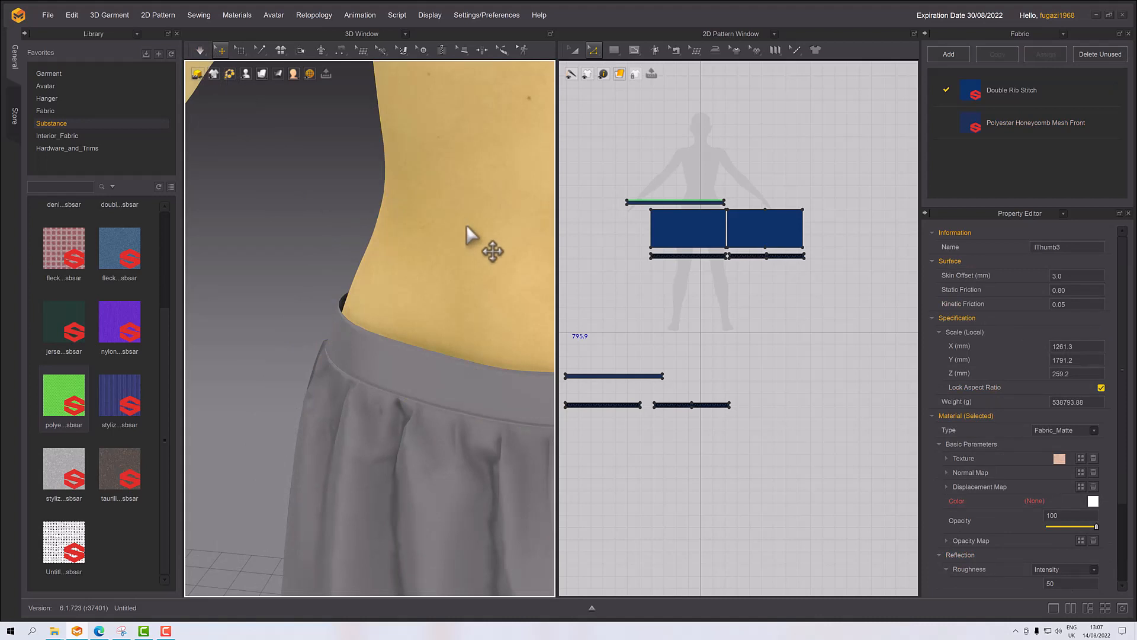
left_click(466, 226)
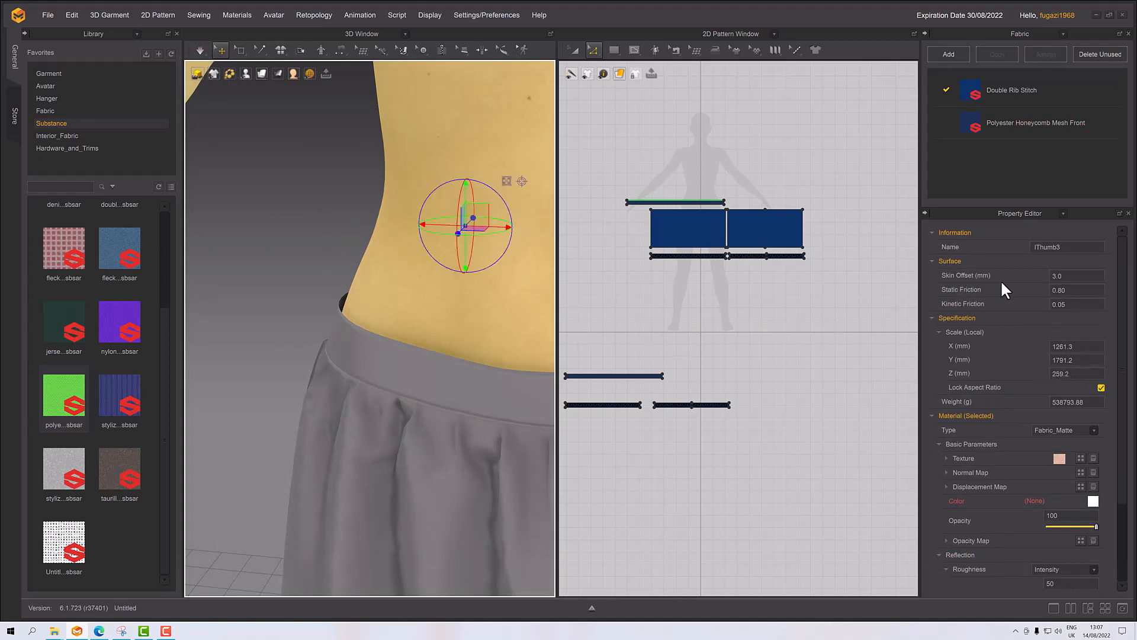
left_click(1074, 276)
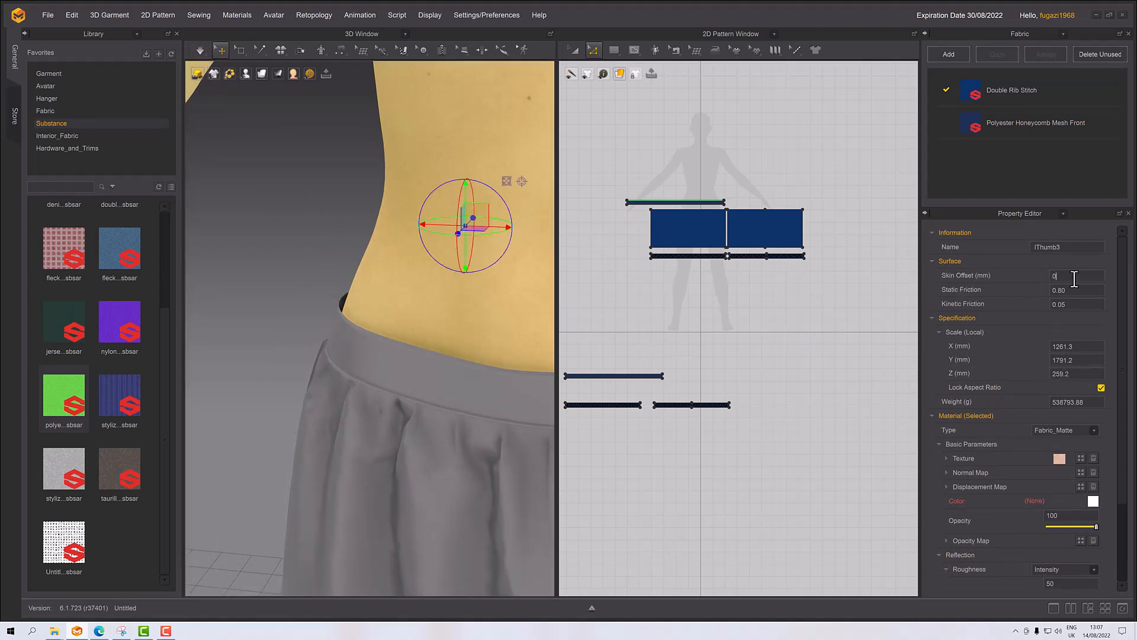
Step: Try an additional collision thickness of 0 mm on the waistband and simulate the garment
left_click(444, 368)
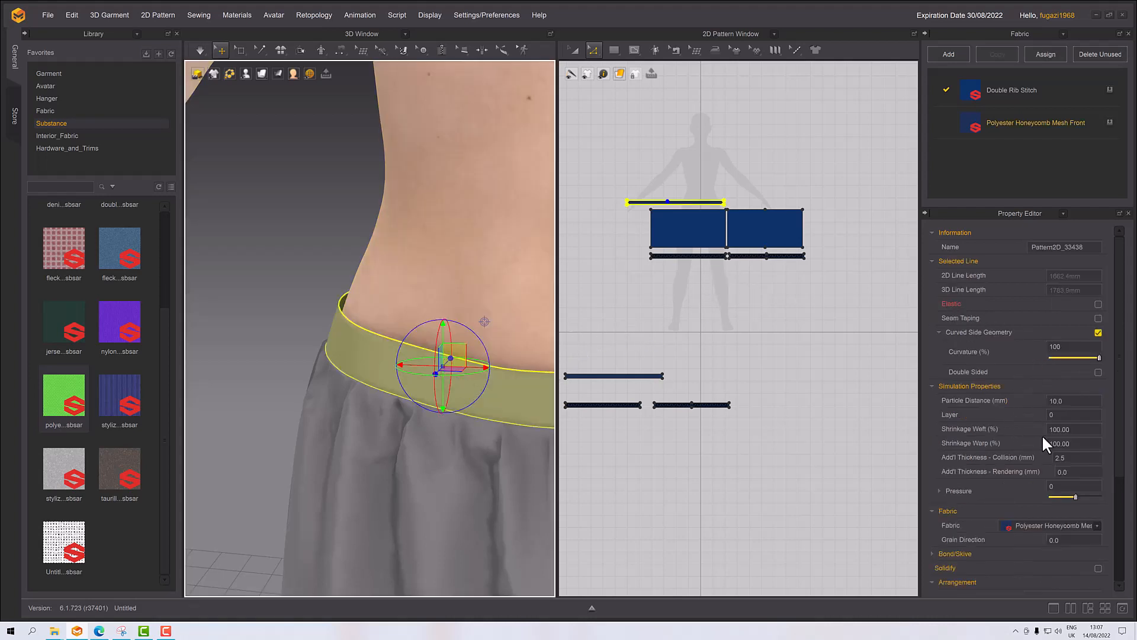
left_click(1076, 458)
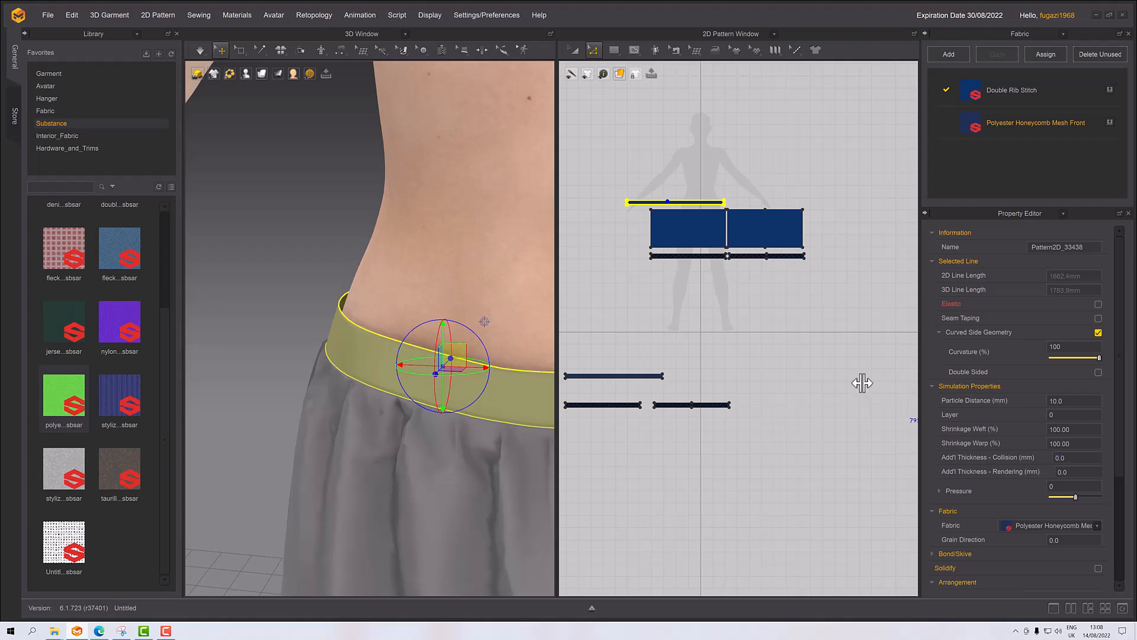
middle_click_drag(496, 289, 336, 270)
key("space")
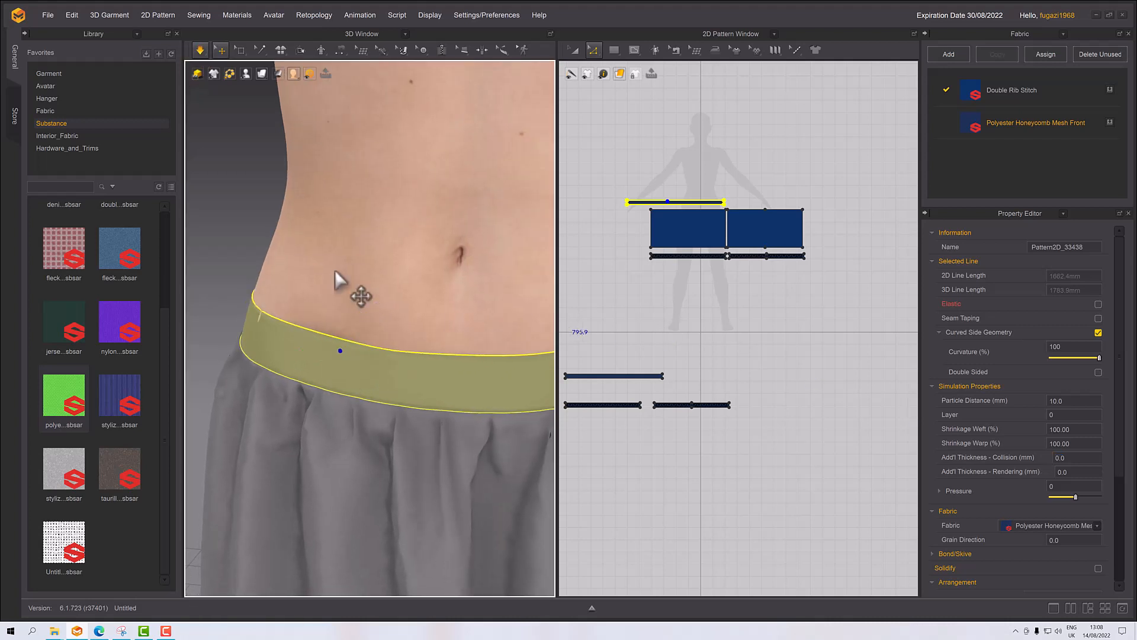
right_click_drag(409, 299, 222, 327)
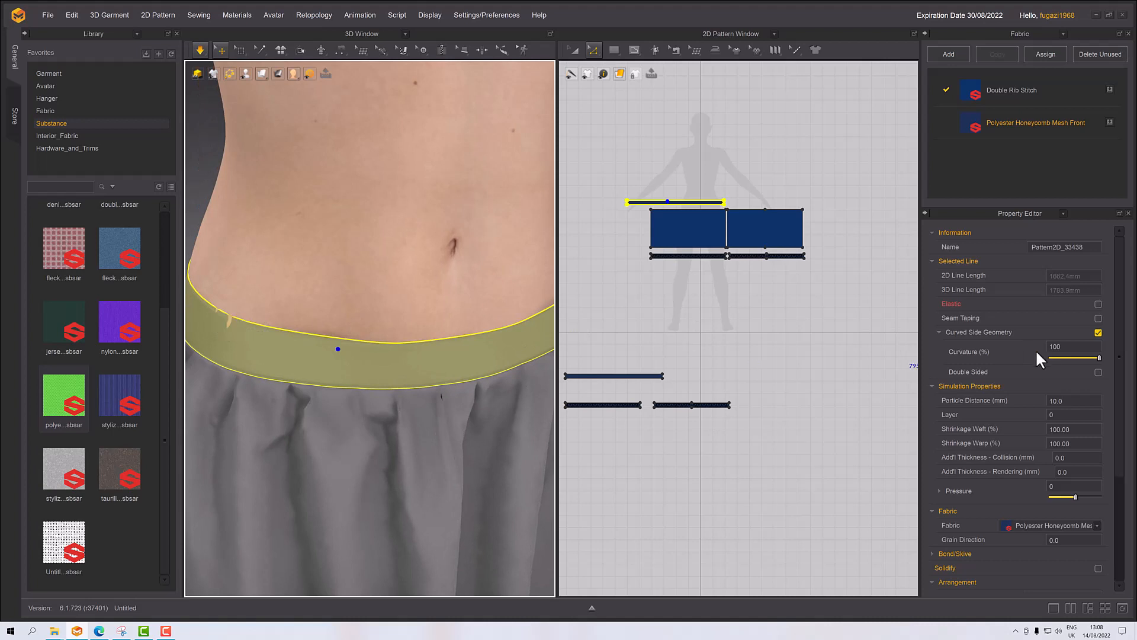
Step: Set the waistband's additional collision thickness to 0.5 mm and simulate the garment to check the fit
left_click(1074, 460)
type("0.5")
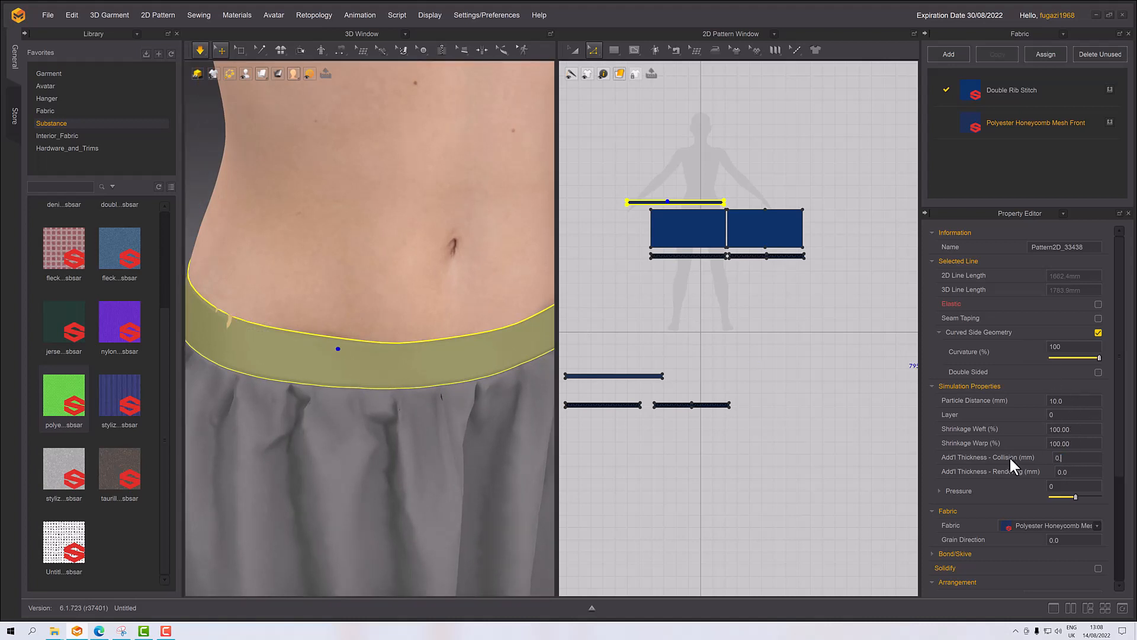
key("Return")
right_click_drag(524, 335, 369, 380)
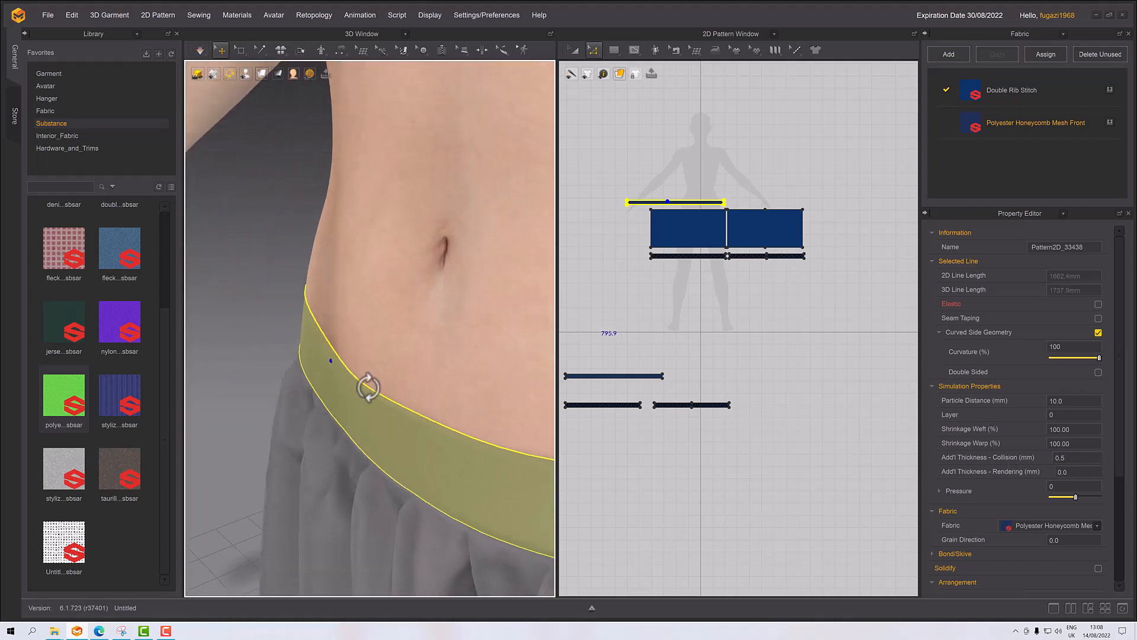
scroll(335, 358, "up", 3)
scroll(344, 344, "down", 6)
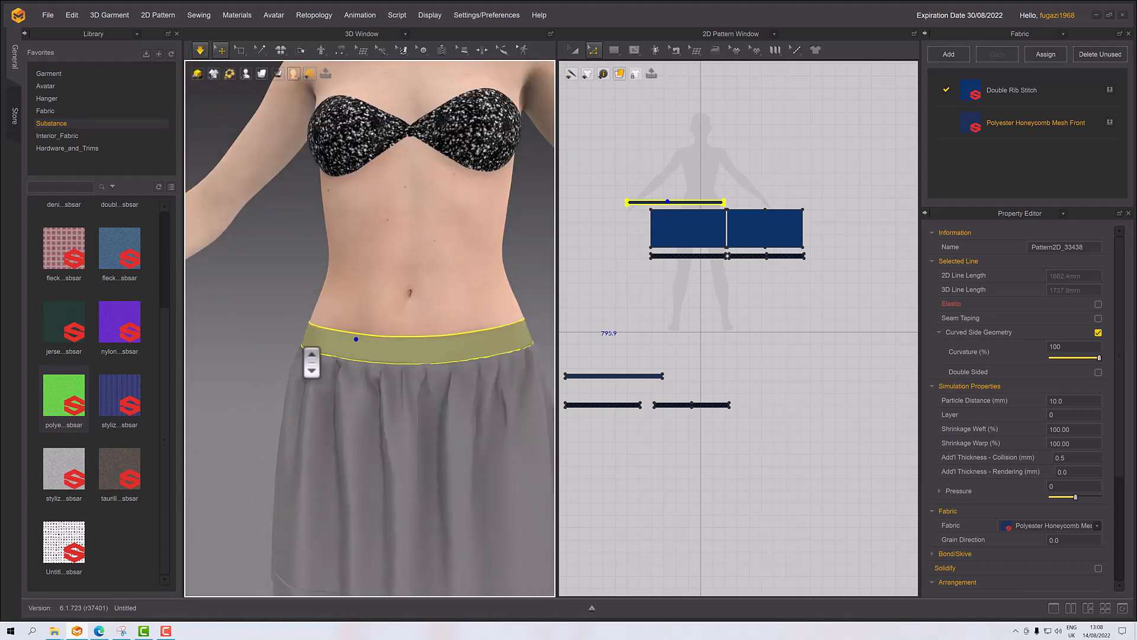
right_click_drag(310, 355, 226, 311)
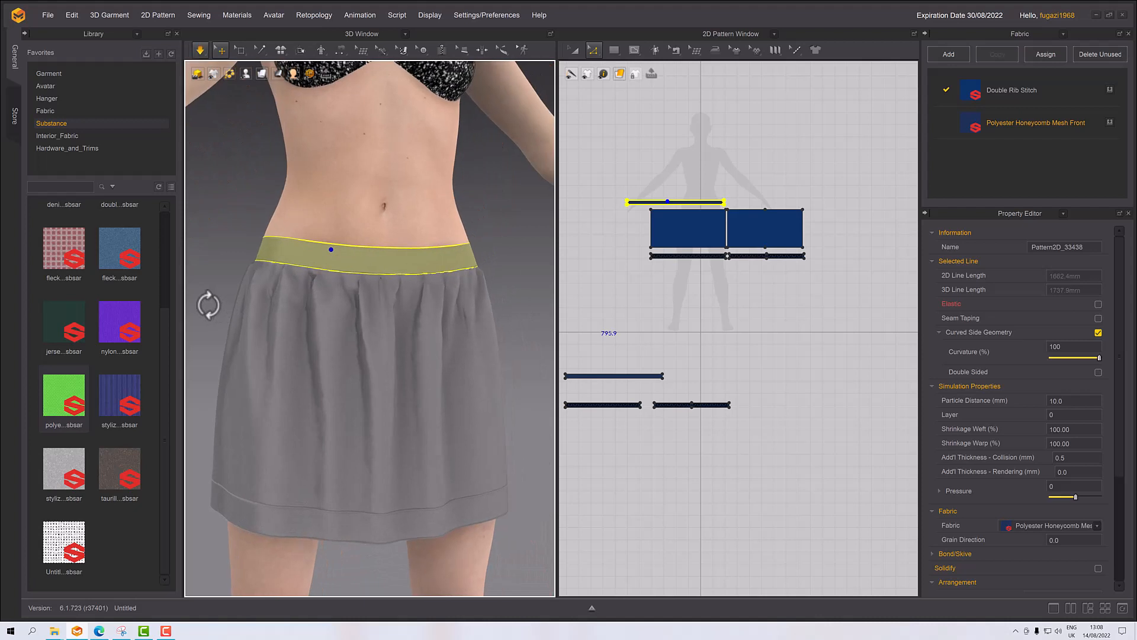
Step: Deselect the waistband and display the garment in the 3D view with the Thick Textured Surface style
left_click(208, 305)
scroll(279, 411, "down", 5)
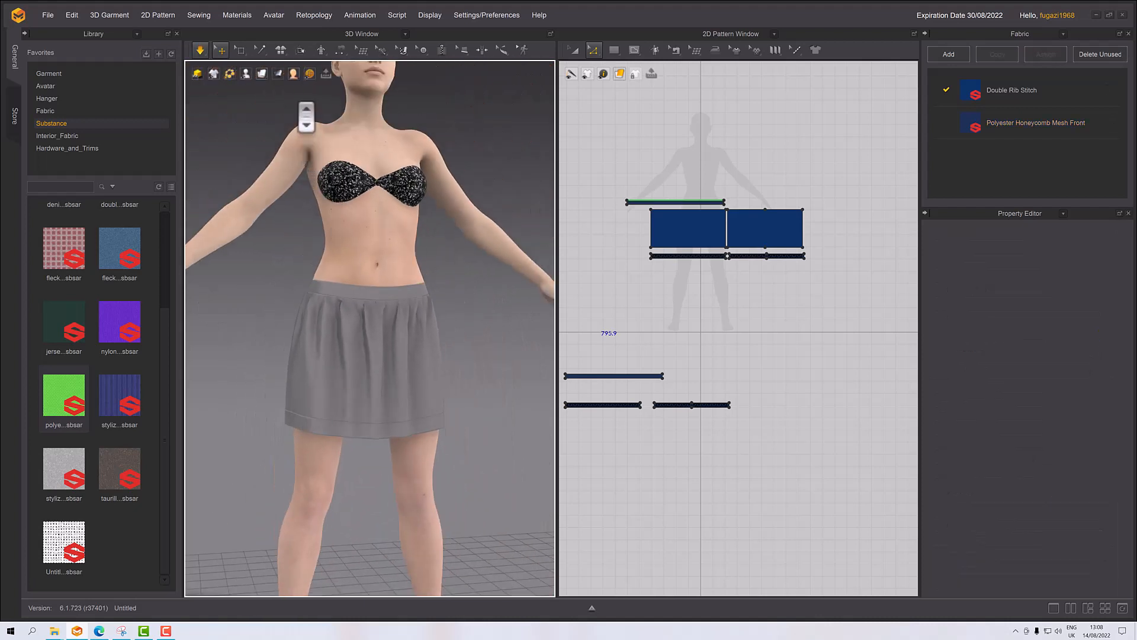
mouse_move(261, 74)
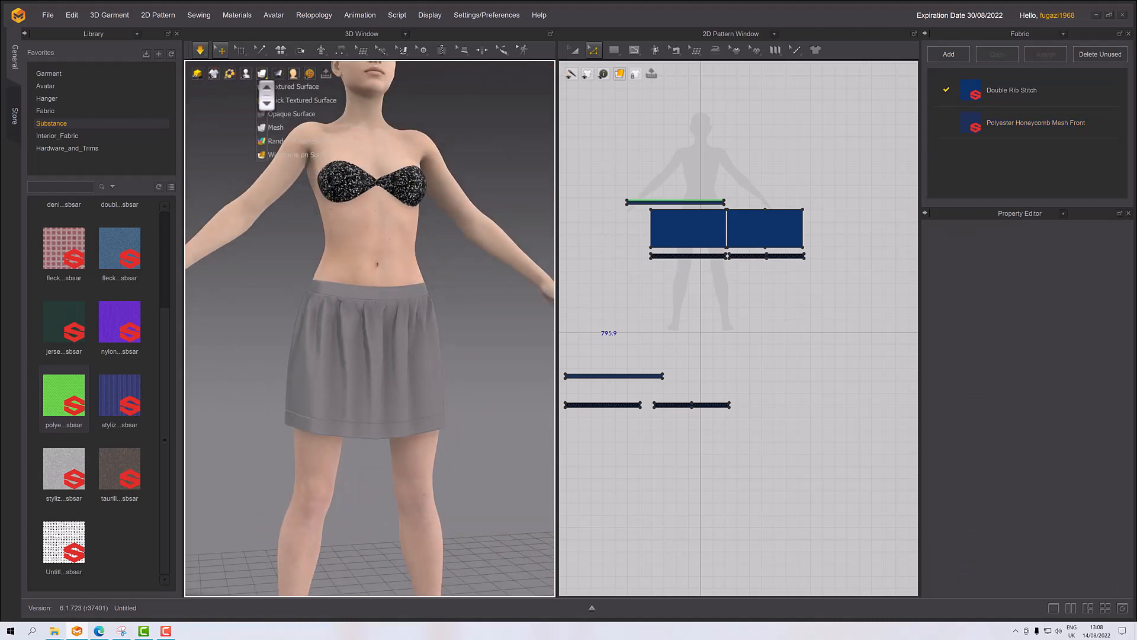
left_click(276, 103)
scroll(346, 353, "down", 3)
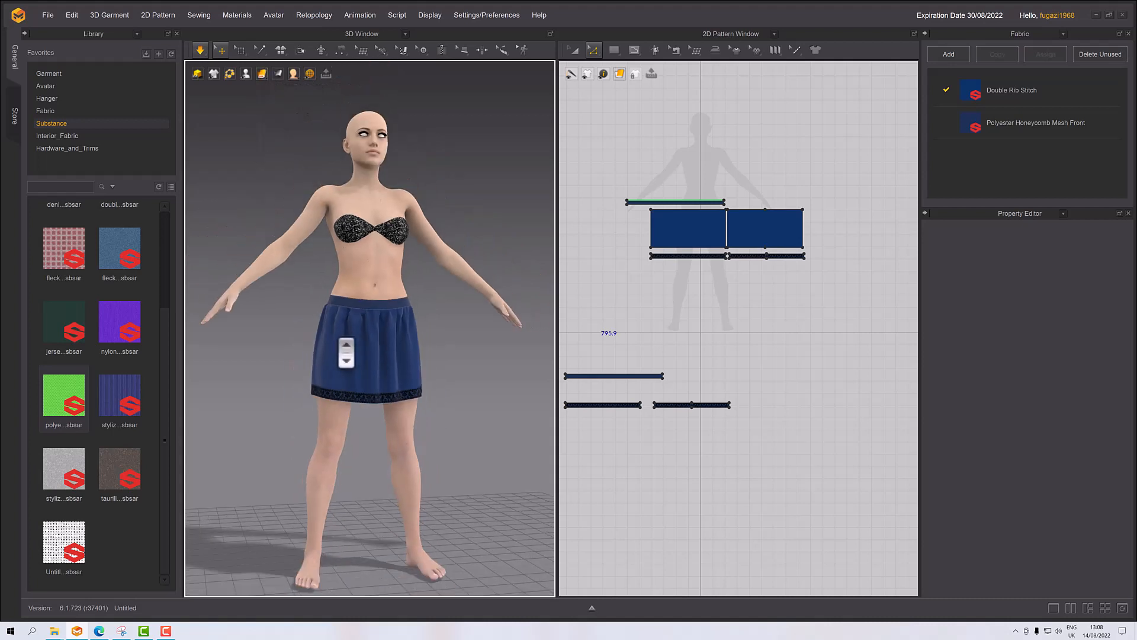
Step: Examine the textured skirt's seamlines, patterned hem and waistband from the front and back
scroll(341, 356, "up", 6)
right_click_drag(341, 354, 406, 297)
scroll(390, 322, "up", 1)
scroll(390, 321, "up", 2)
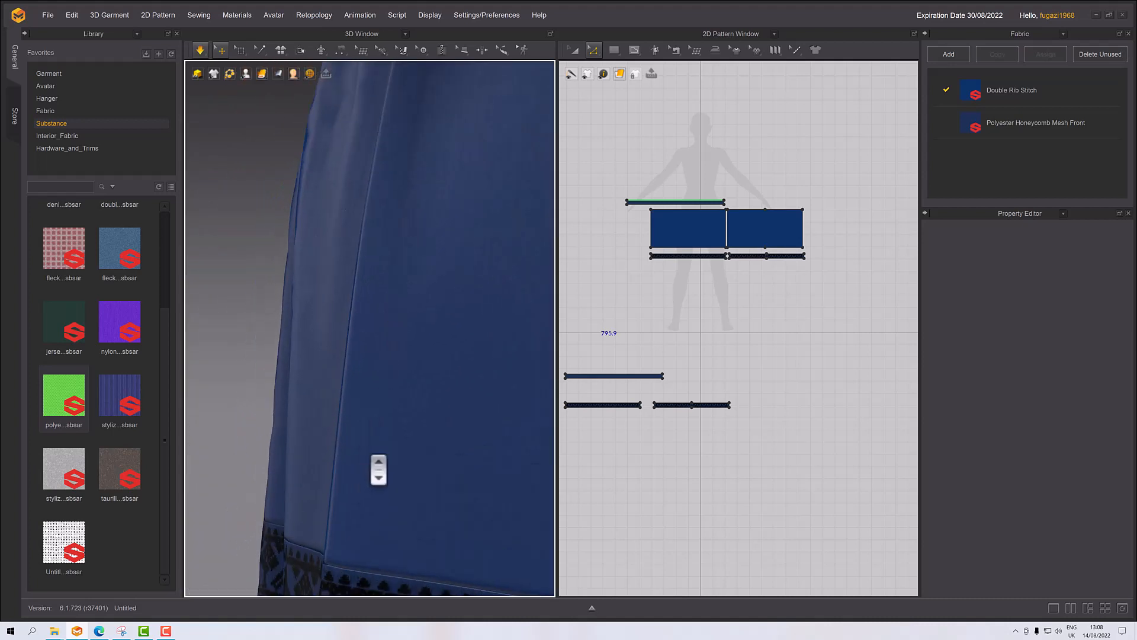
right_click_drag(375, 470, 396, 403)
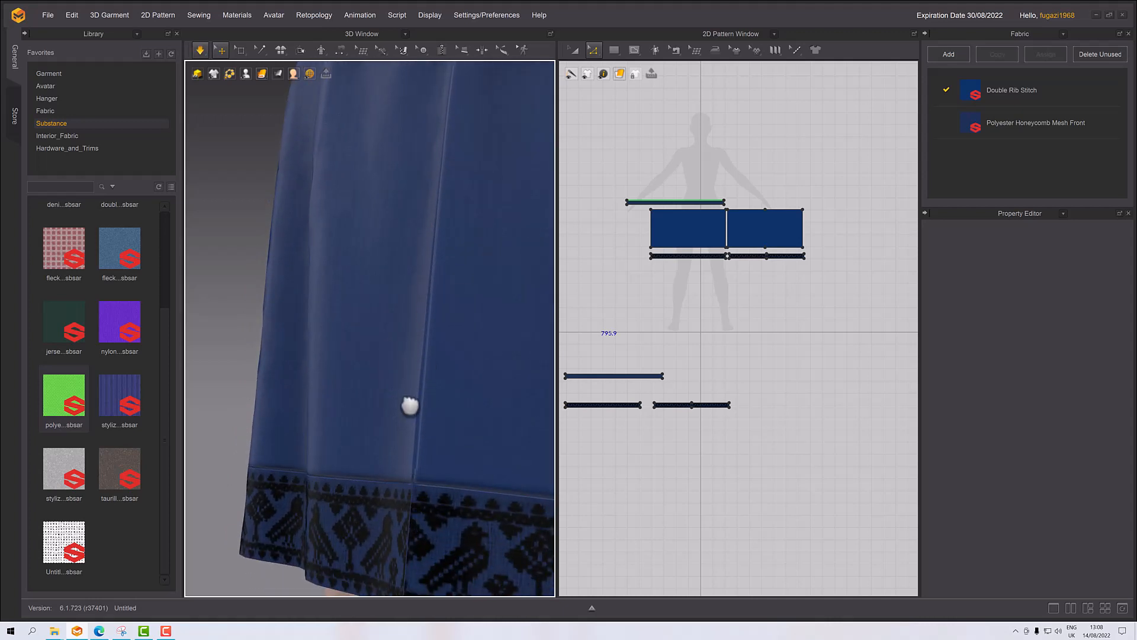
scroll(488, 274, "down", 2)
middle_click_drag(487, 273, 393, 401)
key("space")
right_click_drag(394, 401, 366, 401)
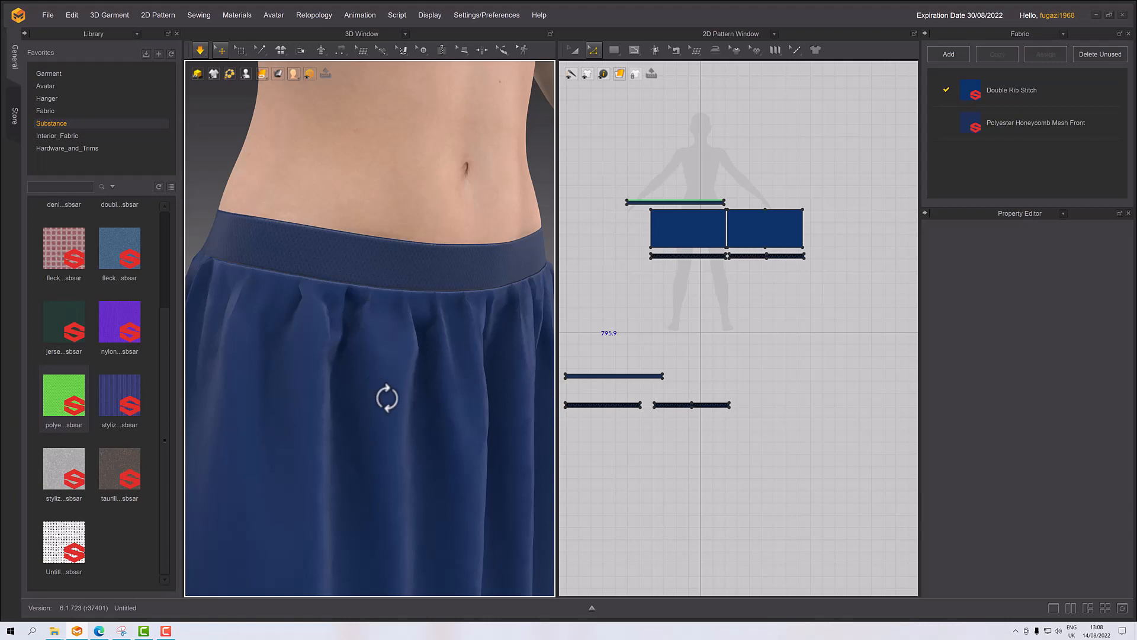
scroll(386, 399, "down", 5)
right_click_drag(419, 376, 271, 389)
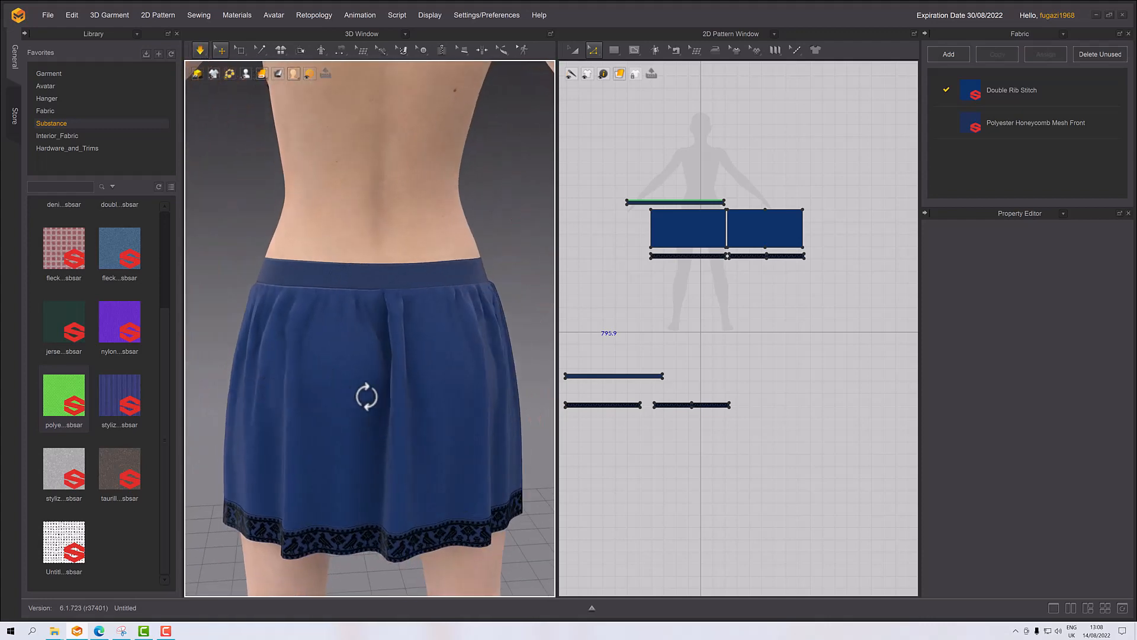
right_click_drag(362, 397, 489, 315)
middle_click_drag(490, 315, 508, 305)
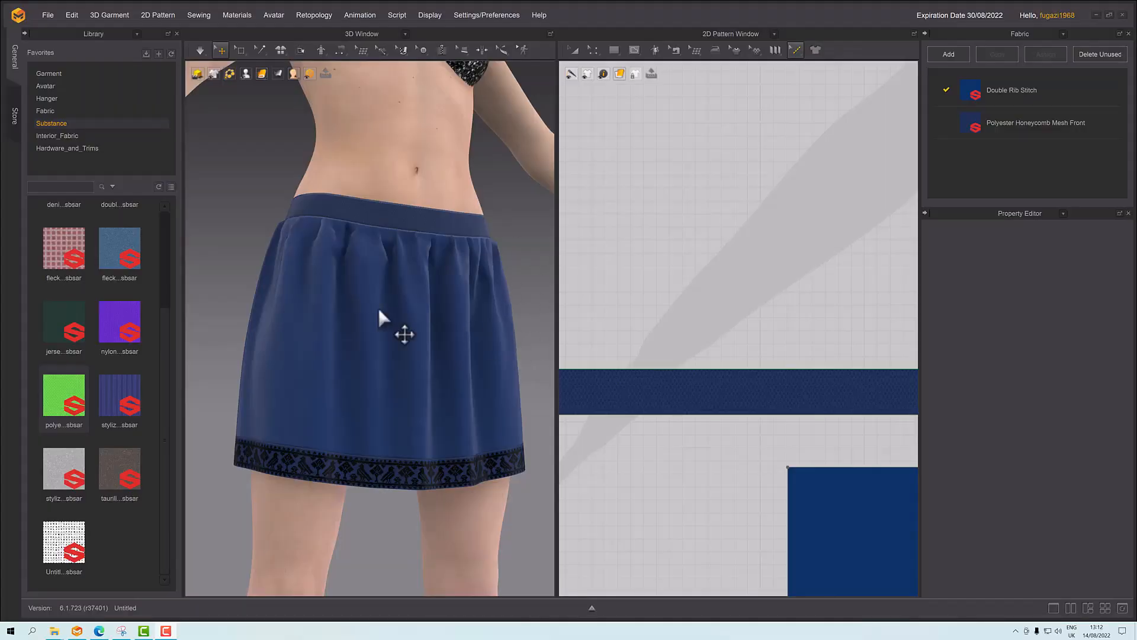
scroll(386, 275, "down", 5)
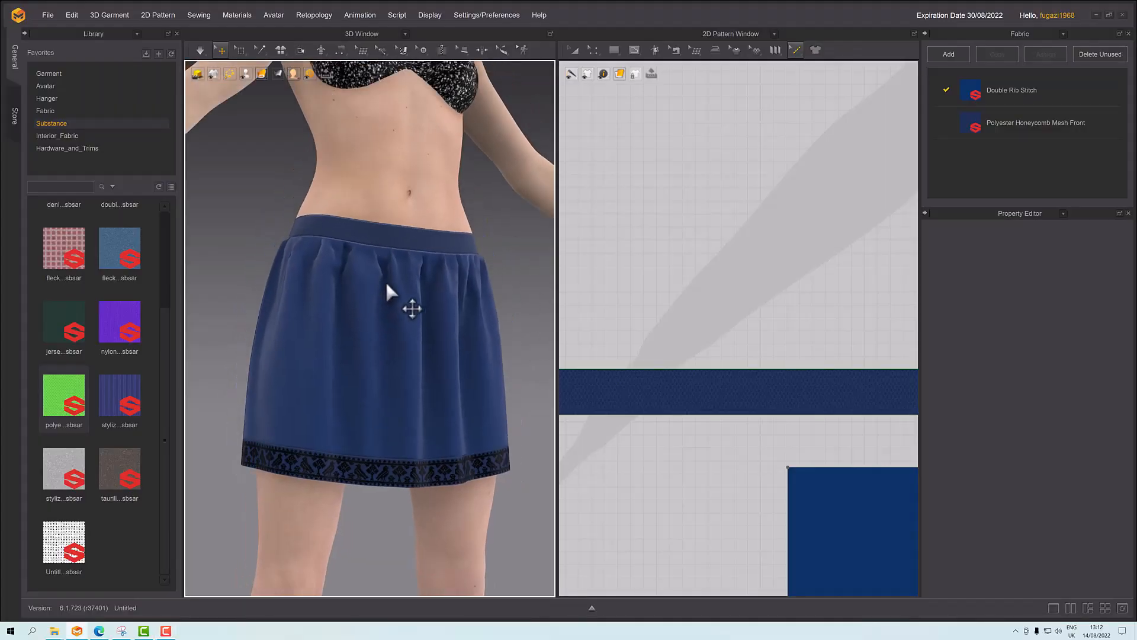
scroll(406, 236, "up", 4)
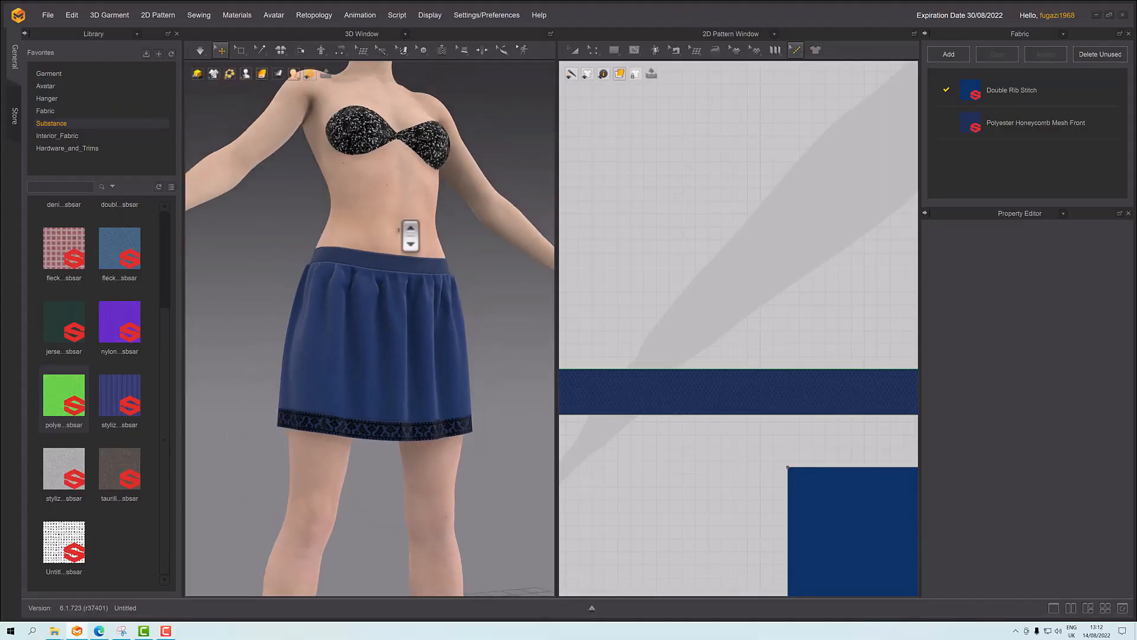
scroll(403, 229, "down", 2)
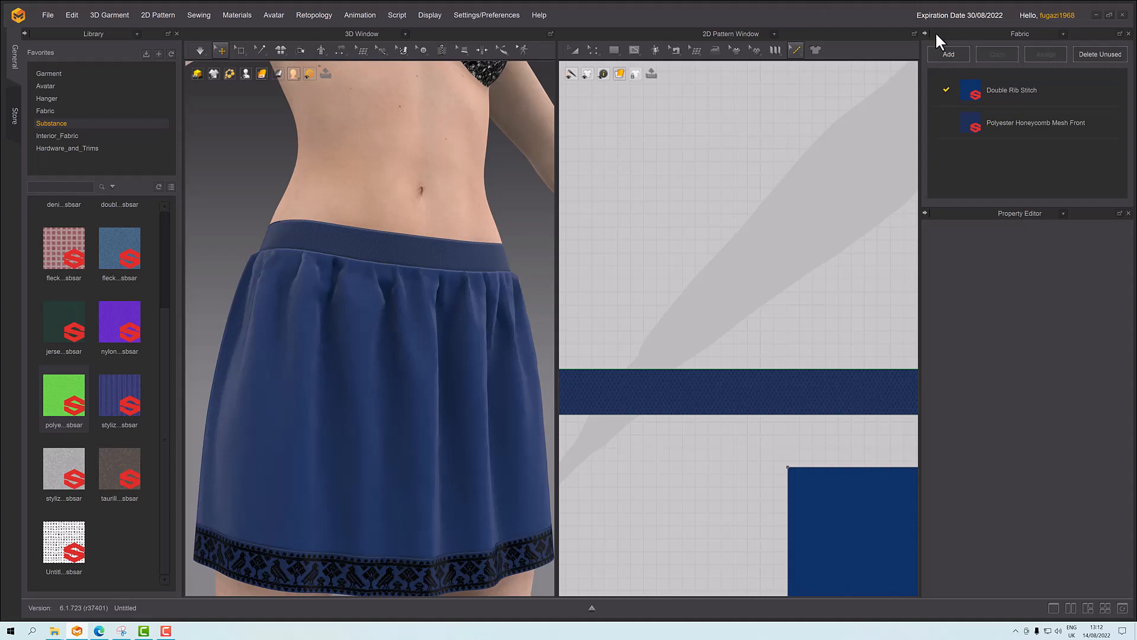
Step: Add segment topstitches along the upper and lower edges of the waistband
left_click(793, 52)
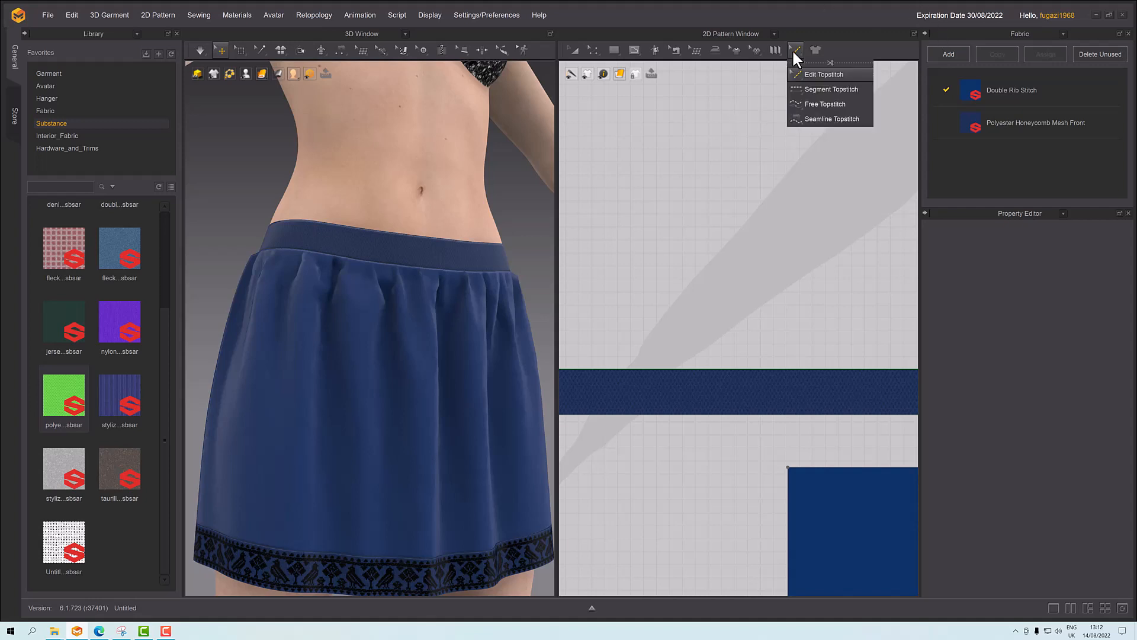
left_click(812, 89)
middle_click_drag(690, 289, 784, 279)
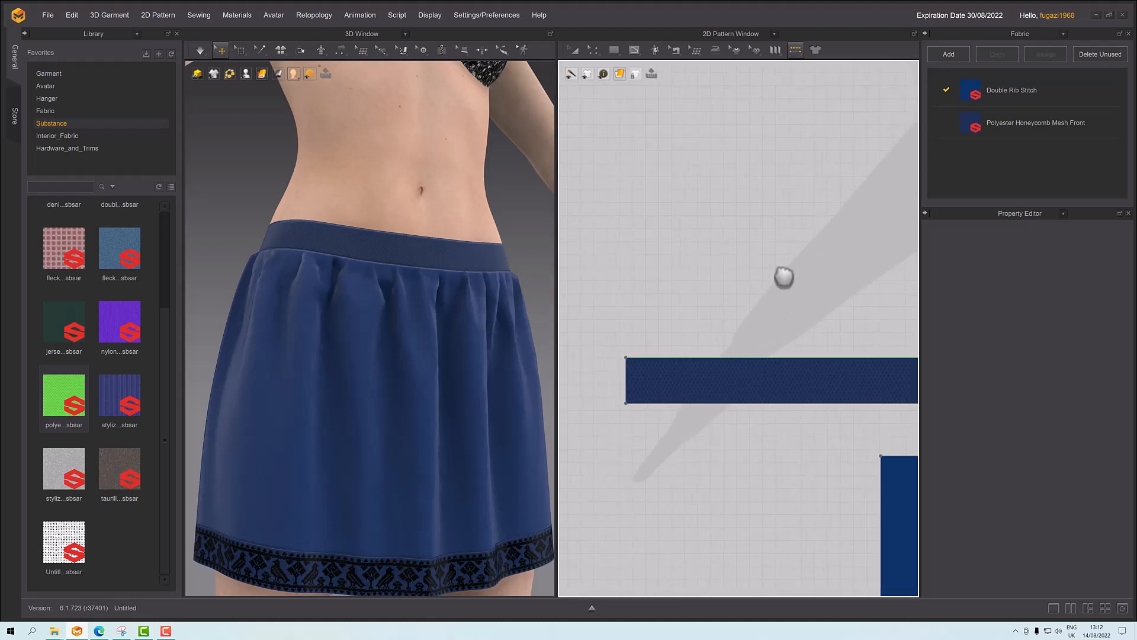
scroll(457, 259, "down", 2)
scroll(456, 259, "up", 3)
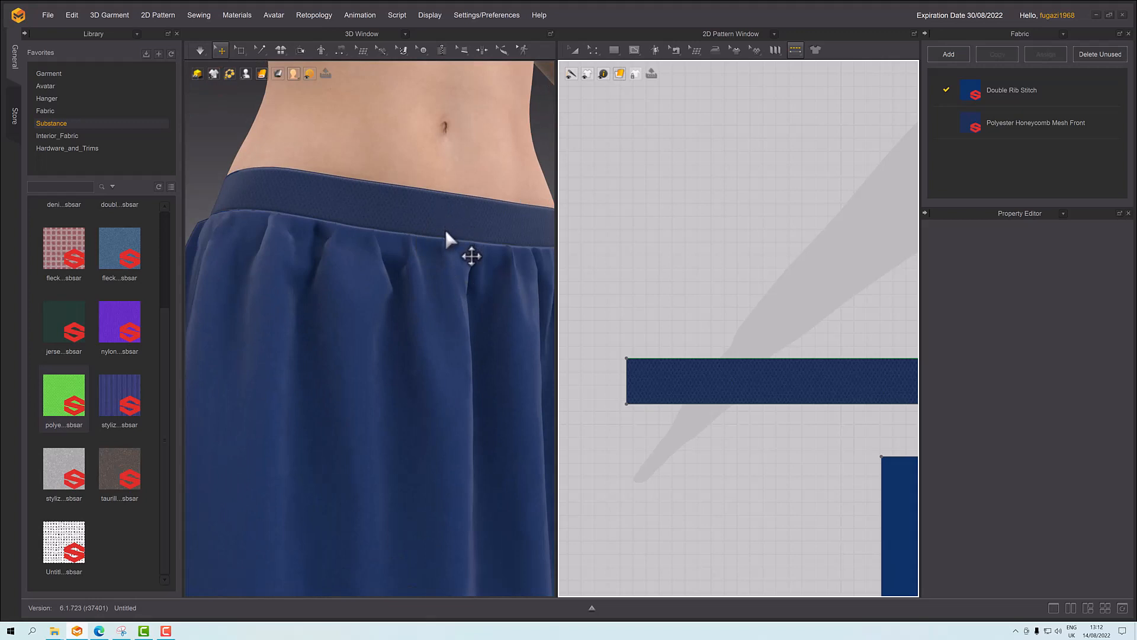
left_click(700, 356)
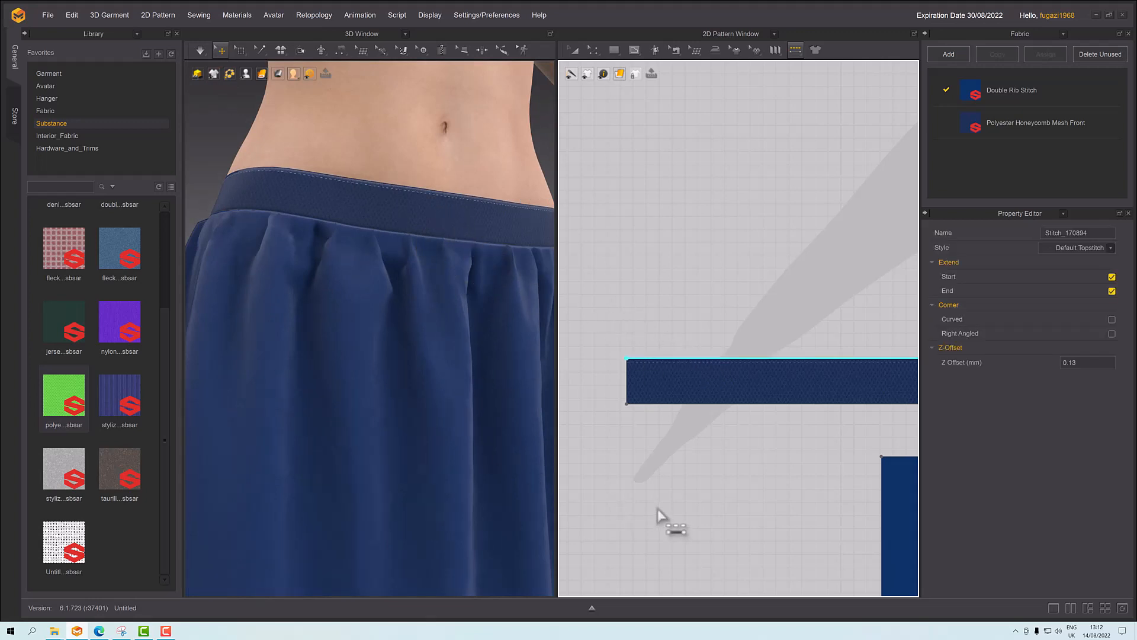
scroll(401, 195, "up", 2)
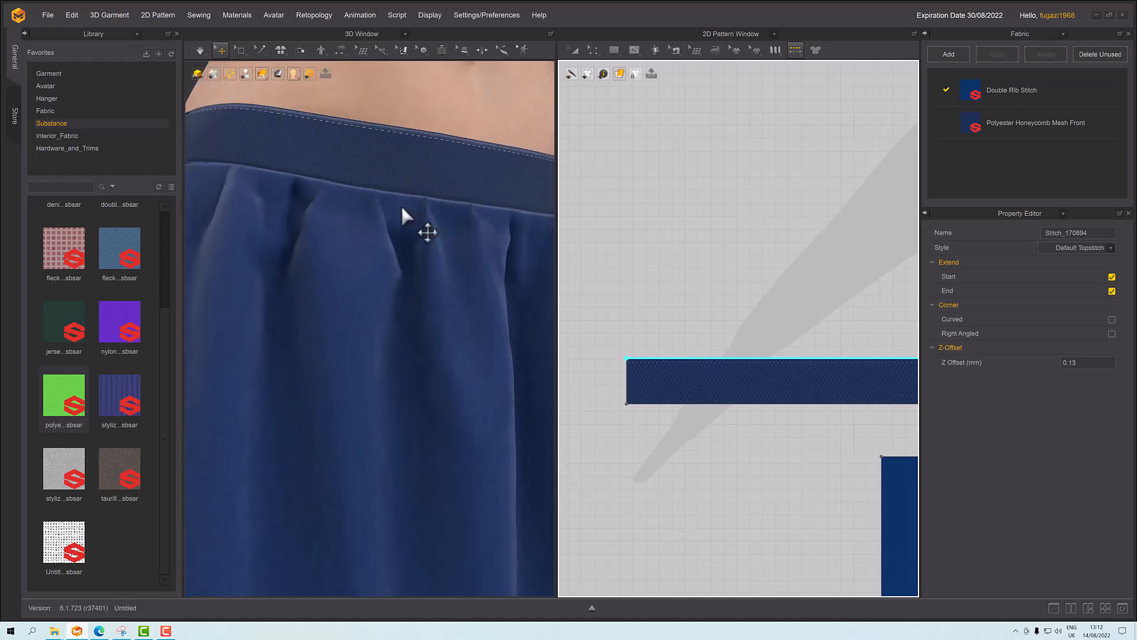
middle_click_drag(401, 208, 467, 261)
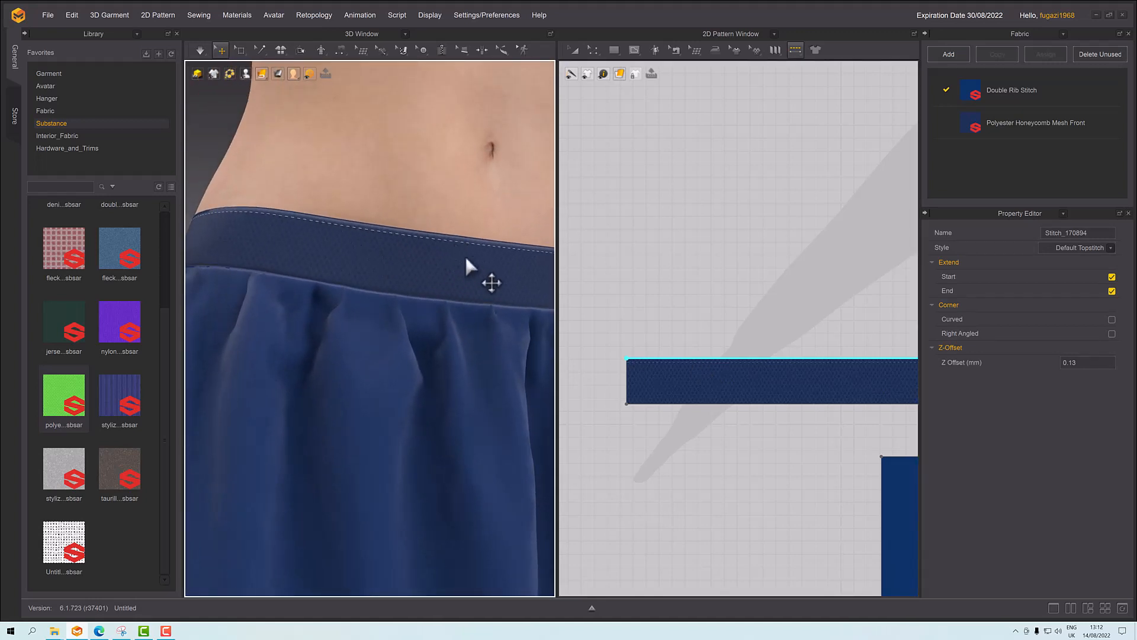
left_click(678, 404)
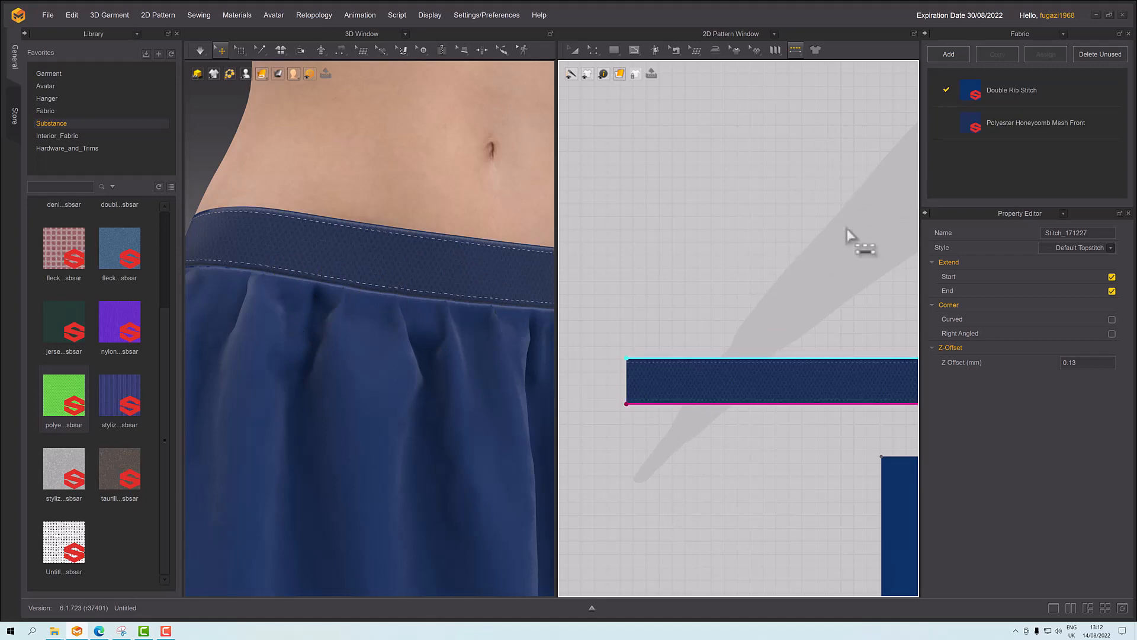
Step: Show the topstitch styles, set the Default Topstitch's type to Texture and inspect the stitches up close on the waistband
right_click(1000, 36)
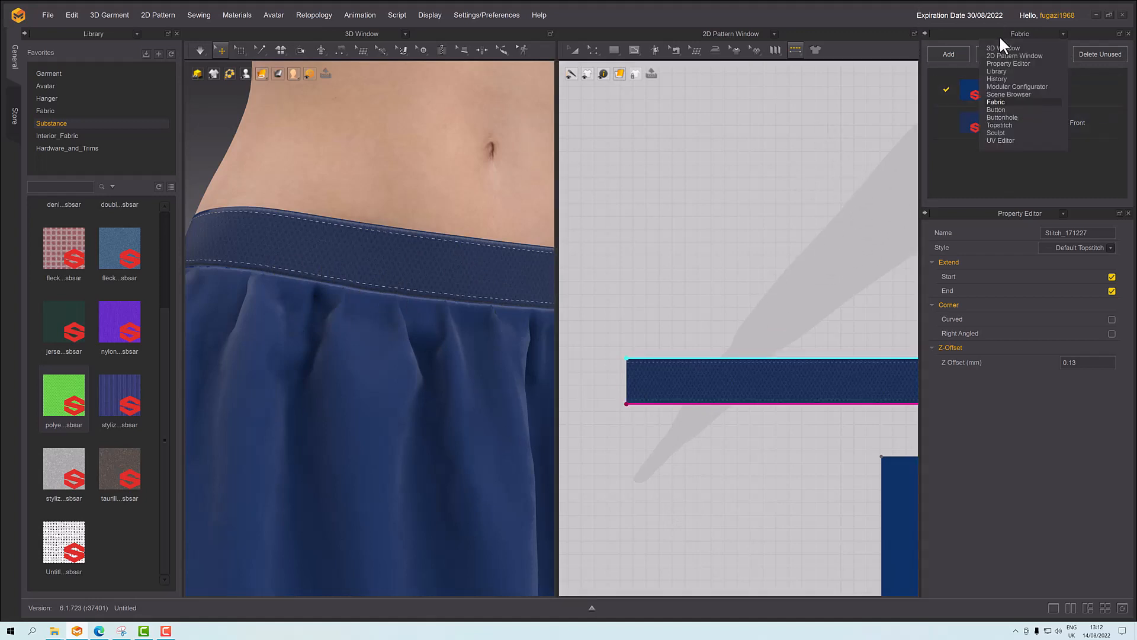
left_click(1010, 122)
left_click(1011, 95)
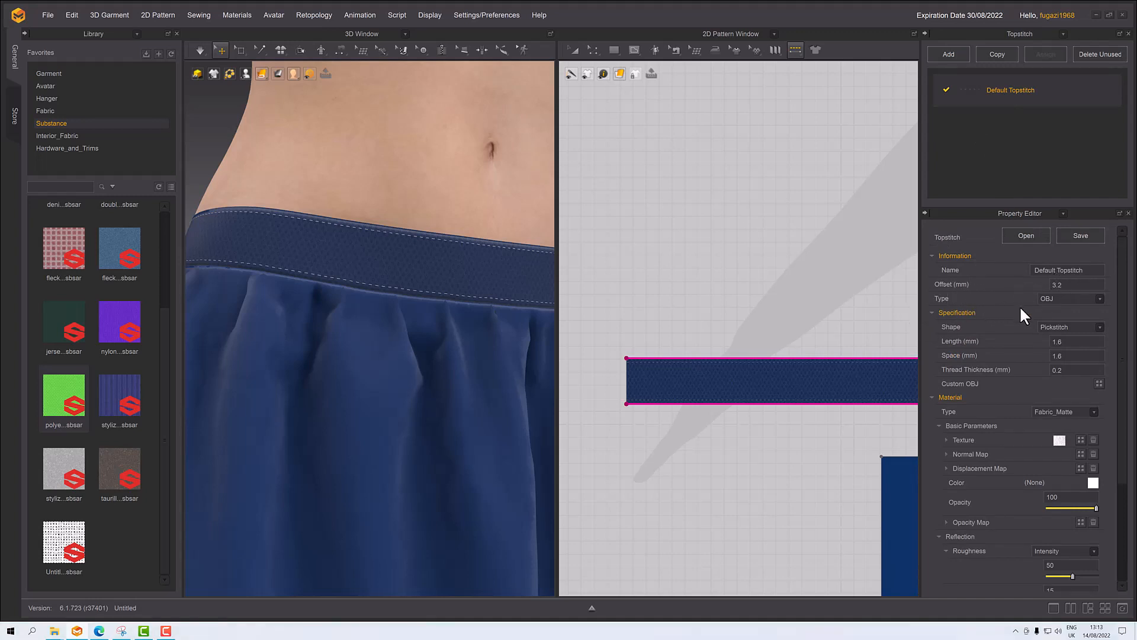
left_click(1062, 299)
left_click(1063, 316)
scroll(461, 290, "up", 10)
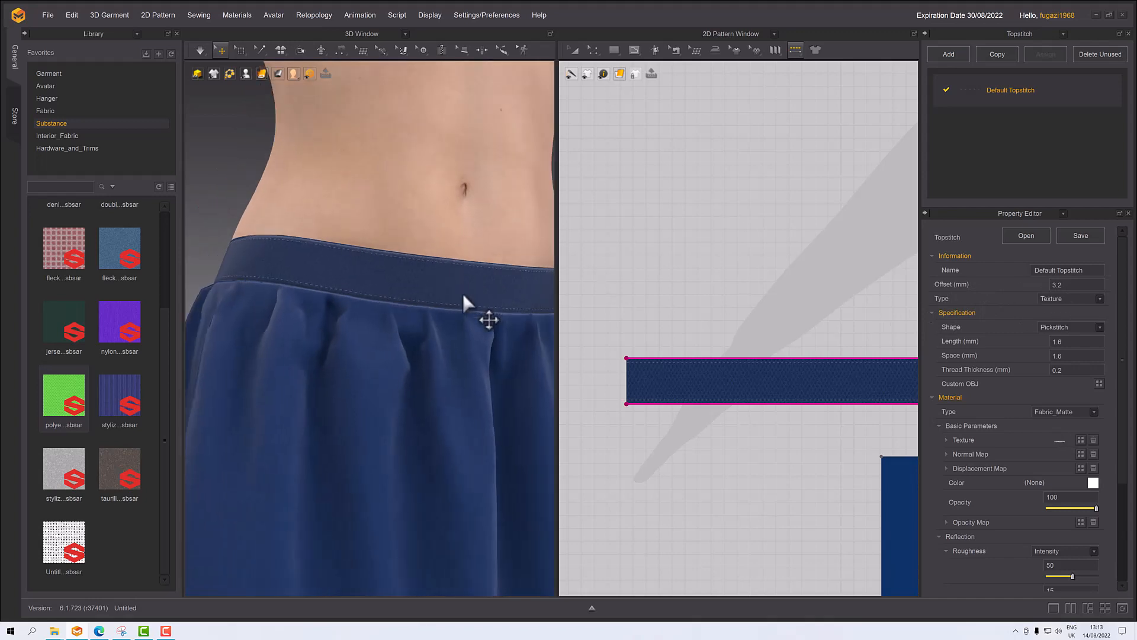
scroll(472, 302, "up", 5)
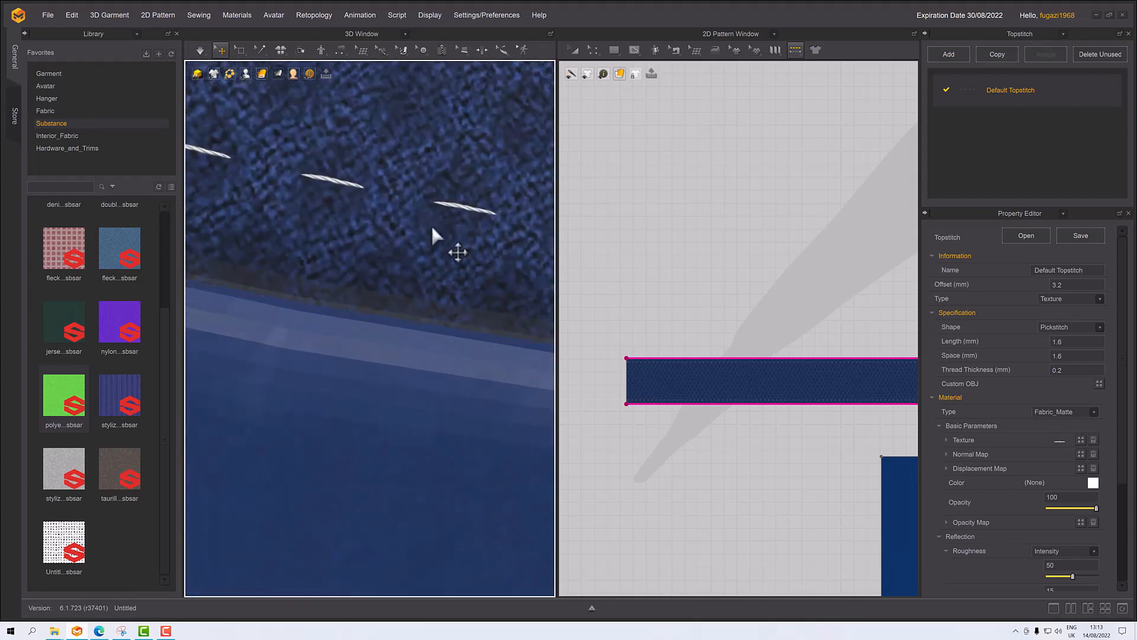
scroll(453, 270, "down", 3)
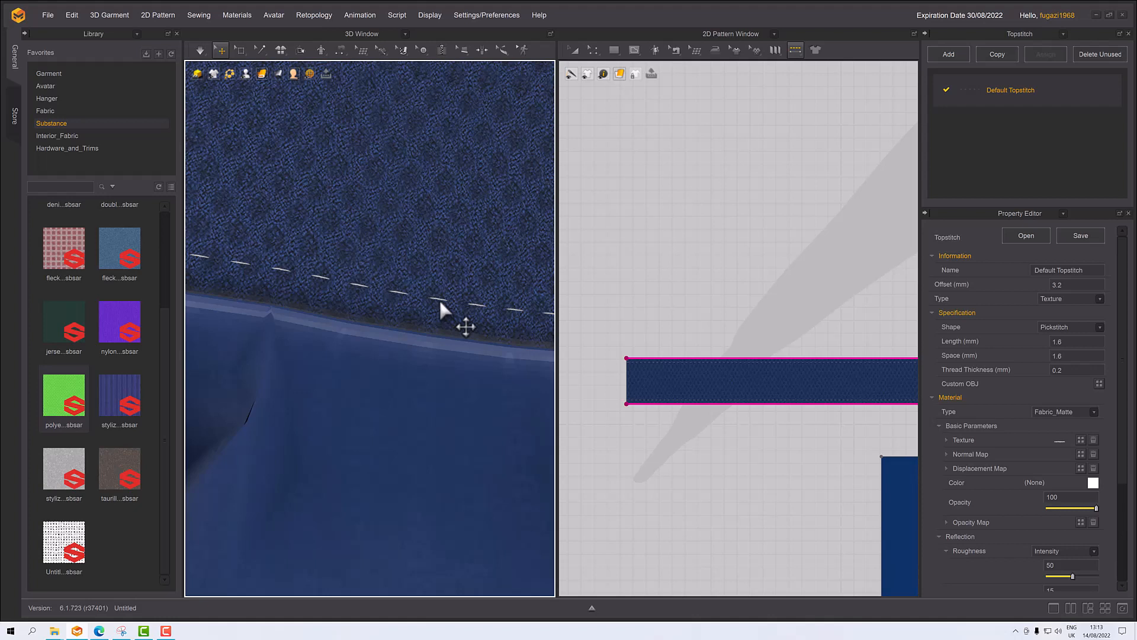
Step: Set the Default Topstitch's stitch length to 3.2 mm and inspect the longer stitches on the waistband
left_click(480, 303)
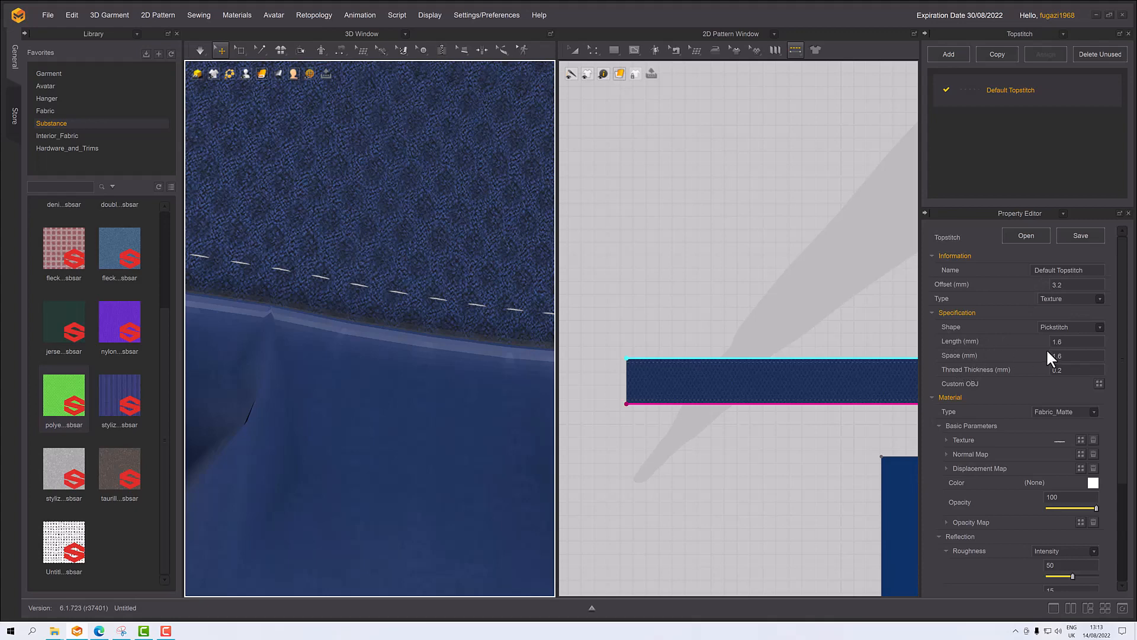
scroll(388, 308, "down", 2)
scroll(386, 323, "up", 4)
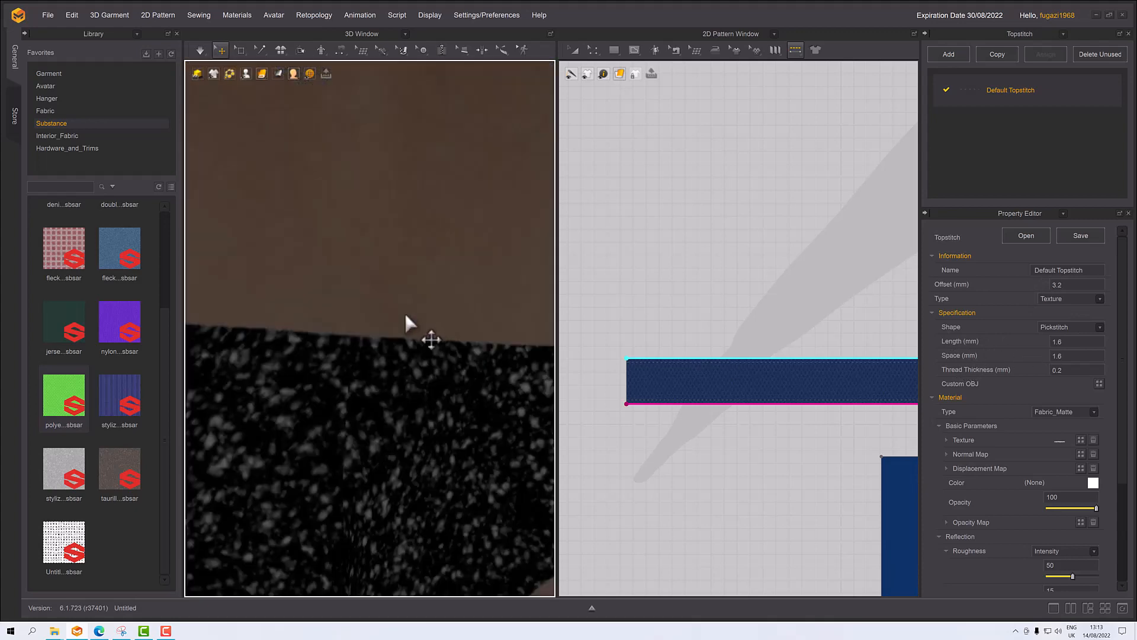
scroll(433, 307, "down", 1)
middle_click_drag(432, 299, 374, 338)
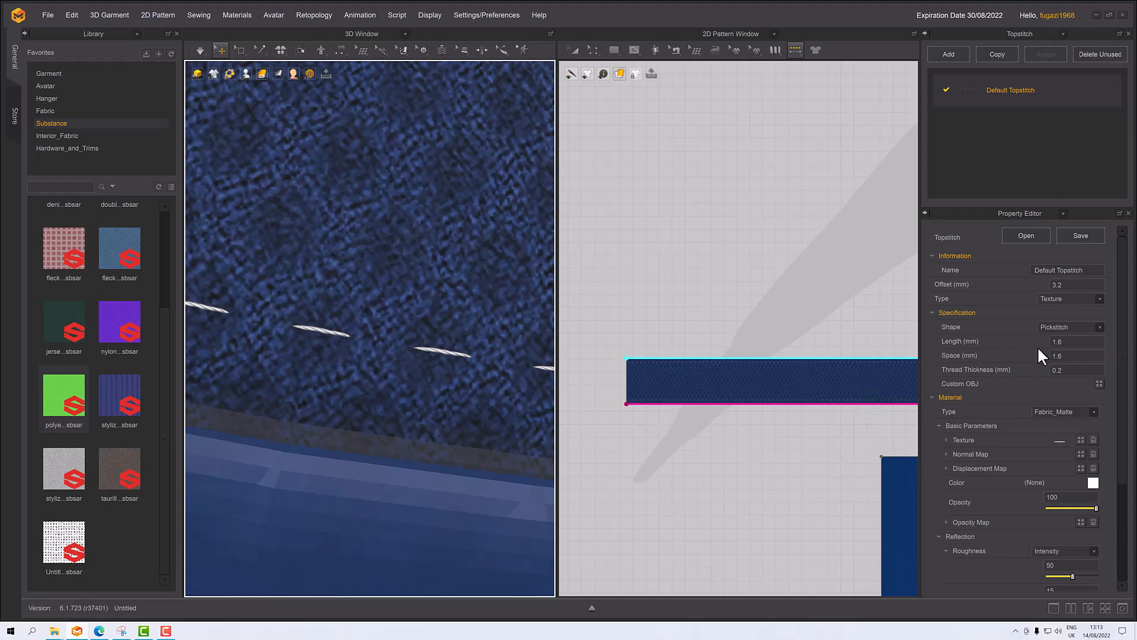
left_click(1068, 344)
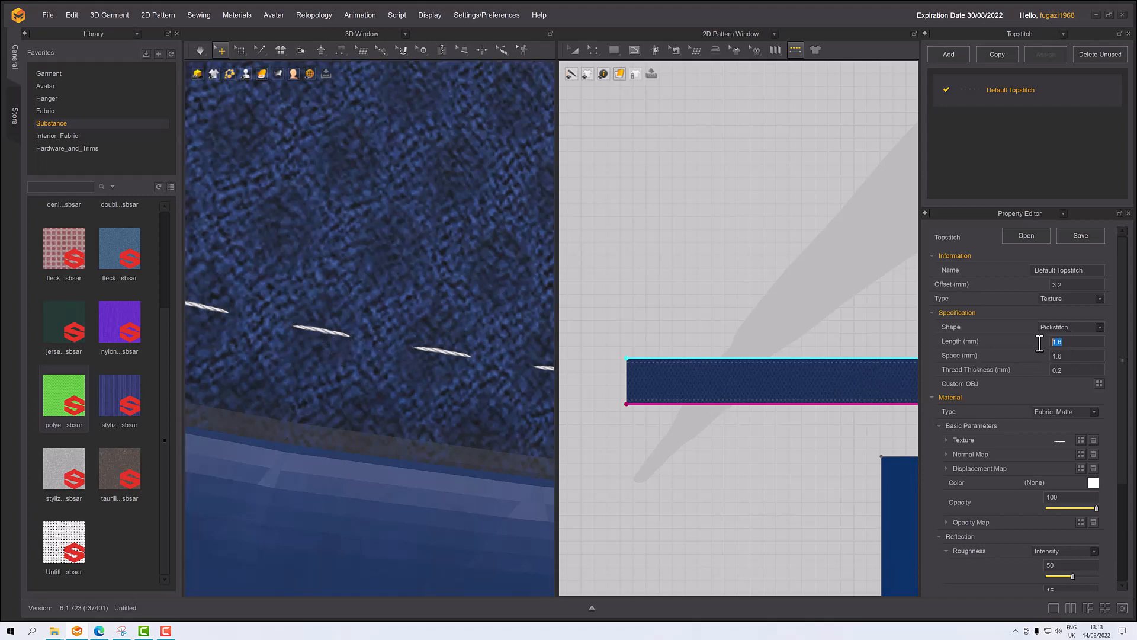
key("Return")
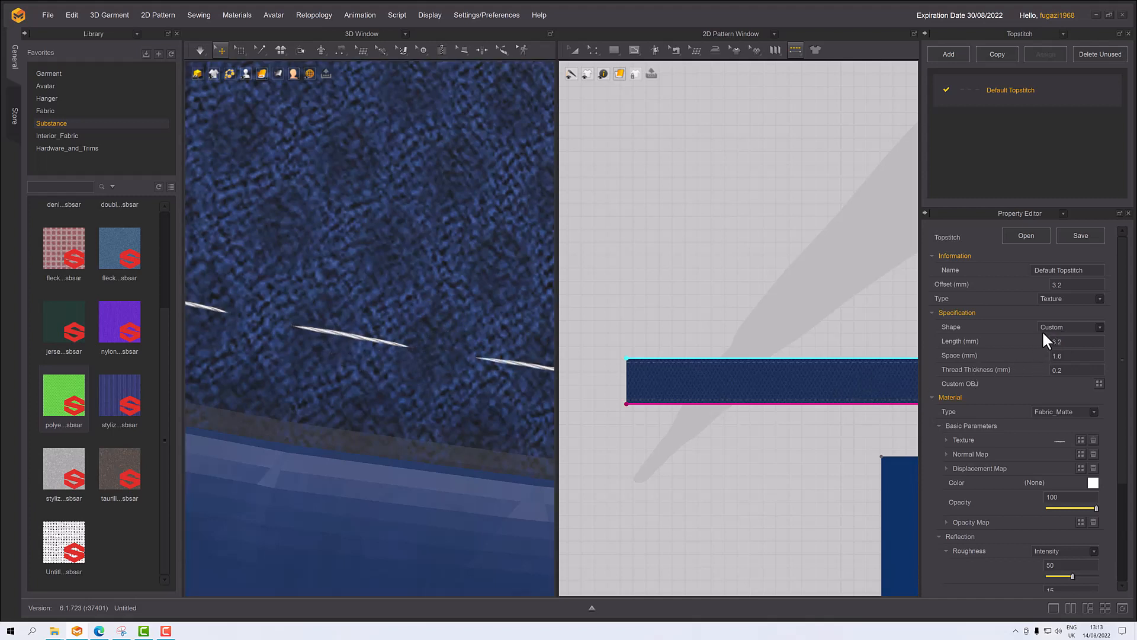
scroll(442, 394, "down", 3)
scroll(449, 406, "down", 3)
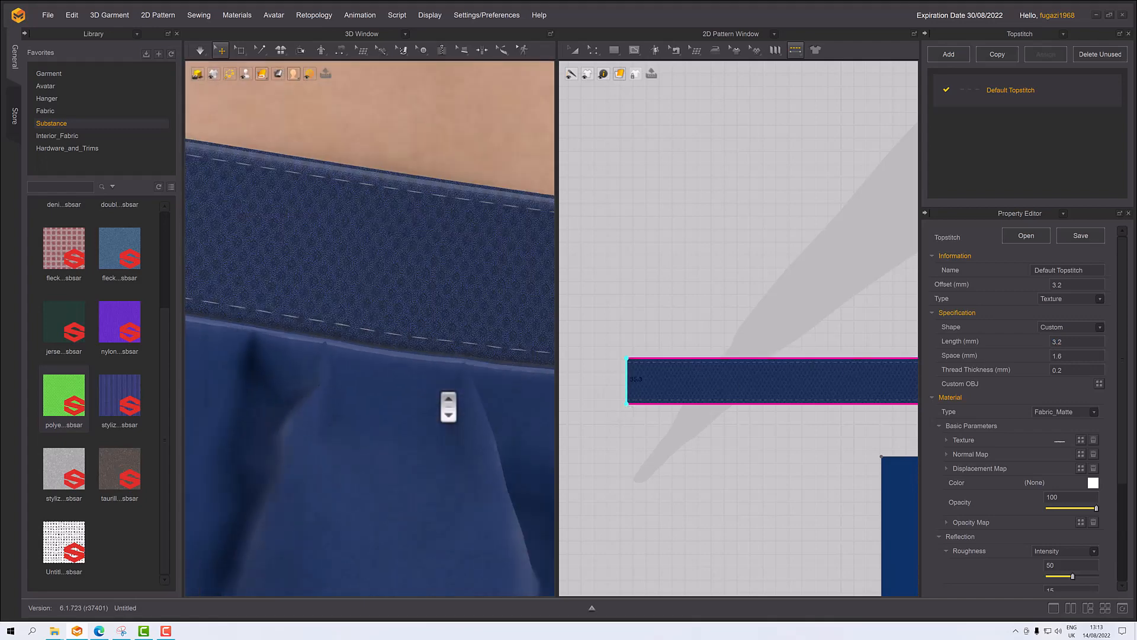
scroll(438, 398, "up", 5)
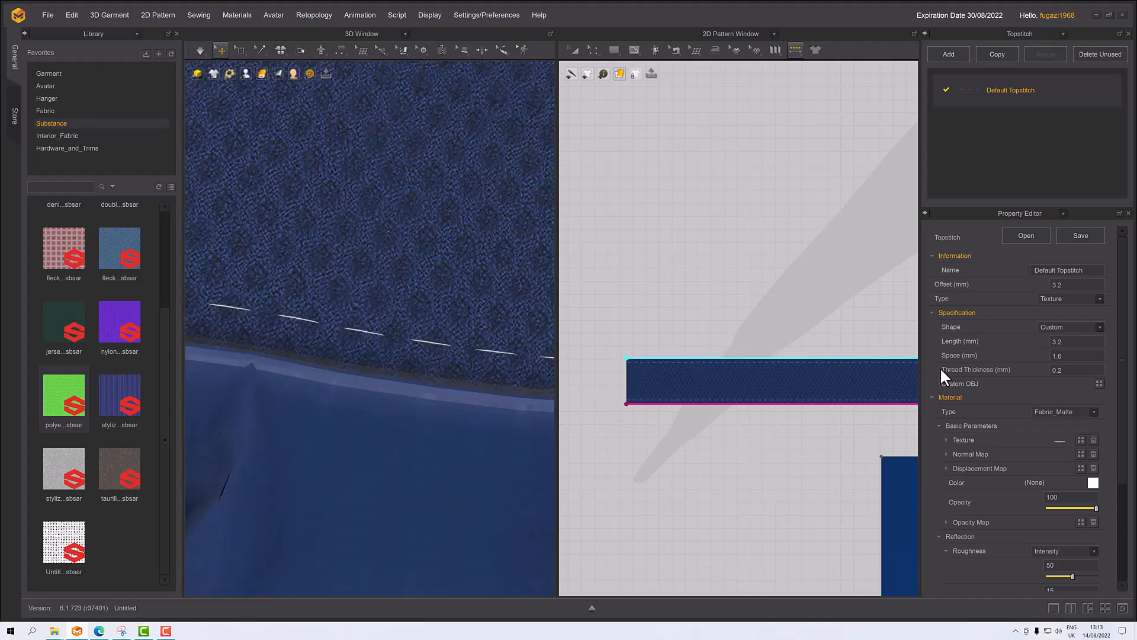
Step: Set the Default Topstitch's thread thickness to 0.4 mm and check the thicker thread up close
left_click(1068, 370)
type("0.4")
key("Return")
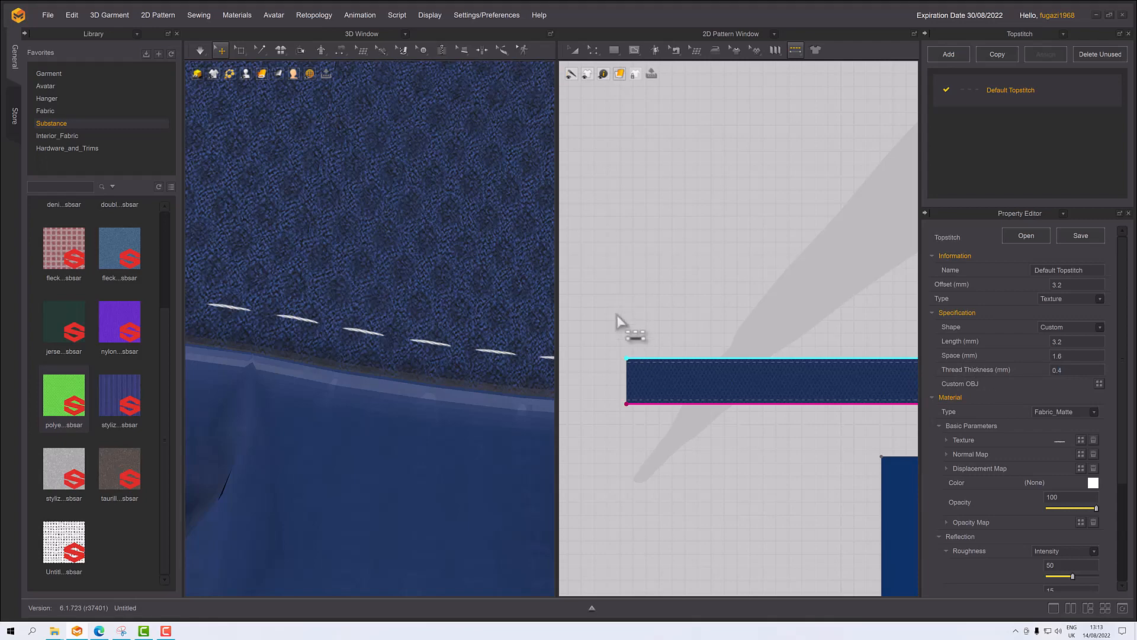
scroll(437, 384, "down", 2)
scroll(421, 389, "up", 5)
scroll(415, 390, "down", 3)
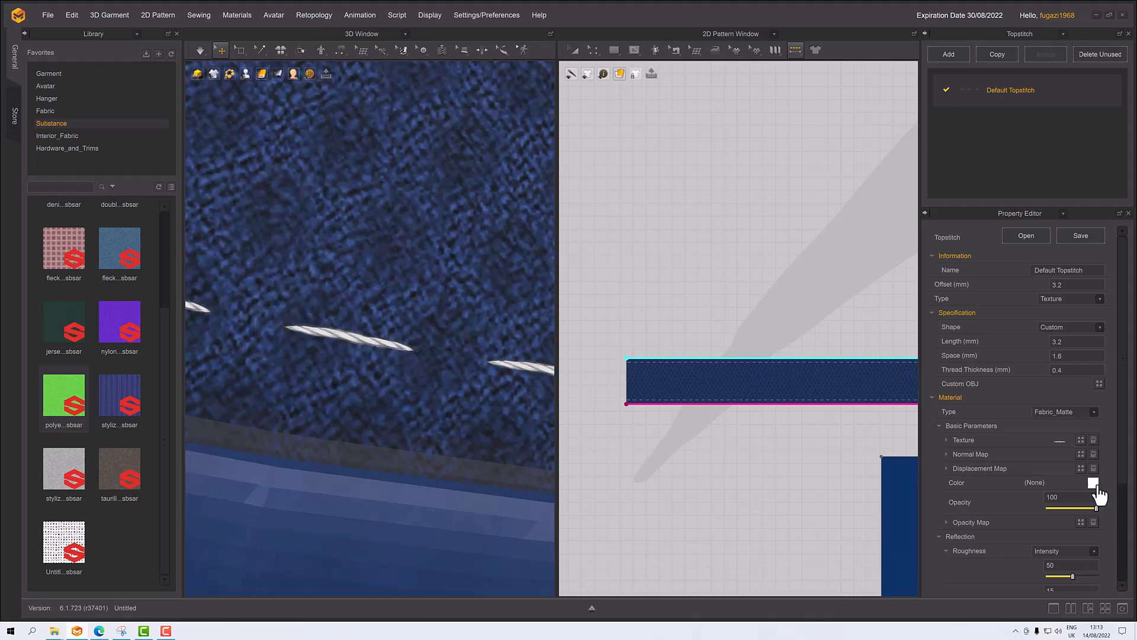
Step: Change the Default Topstitch's colour to a very dark navy blue, starting from the saved dark blue swatch
left_click(1092, 484)
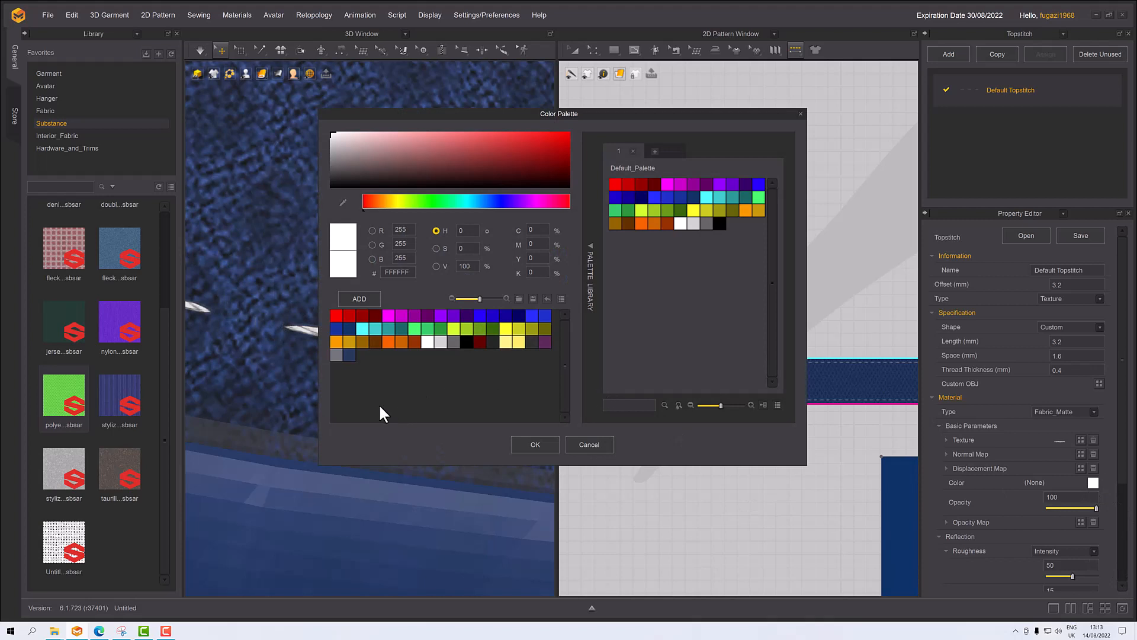
left_click(349, 354)
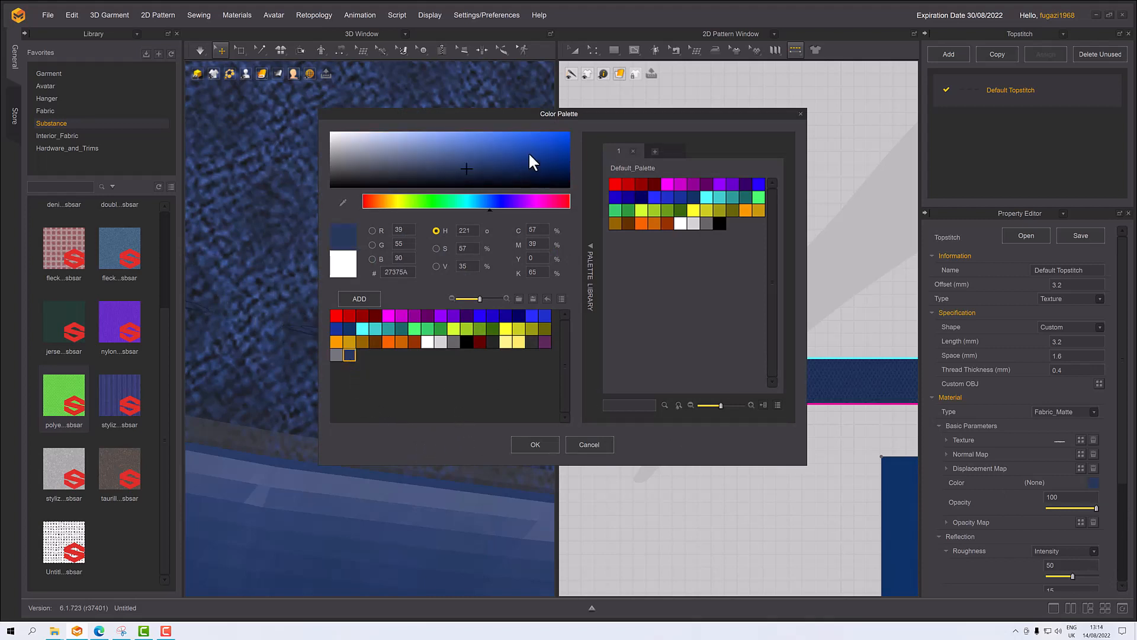
left_click_drag(647, 116, 793, 108)
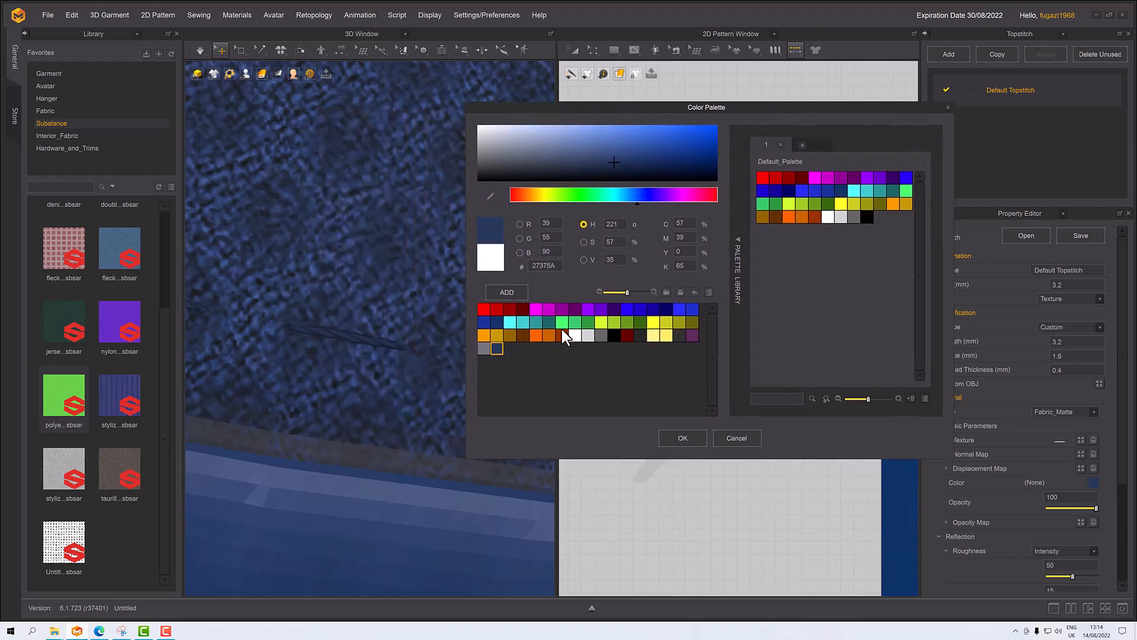
left_click(613, 170)
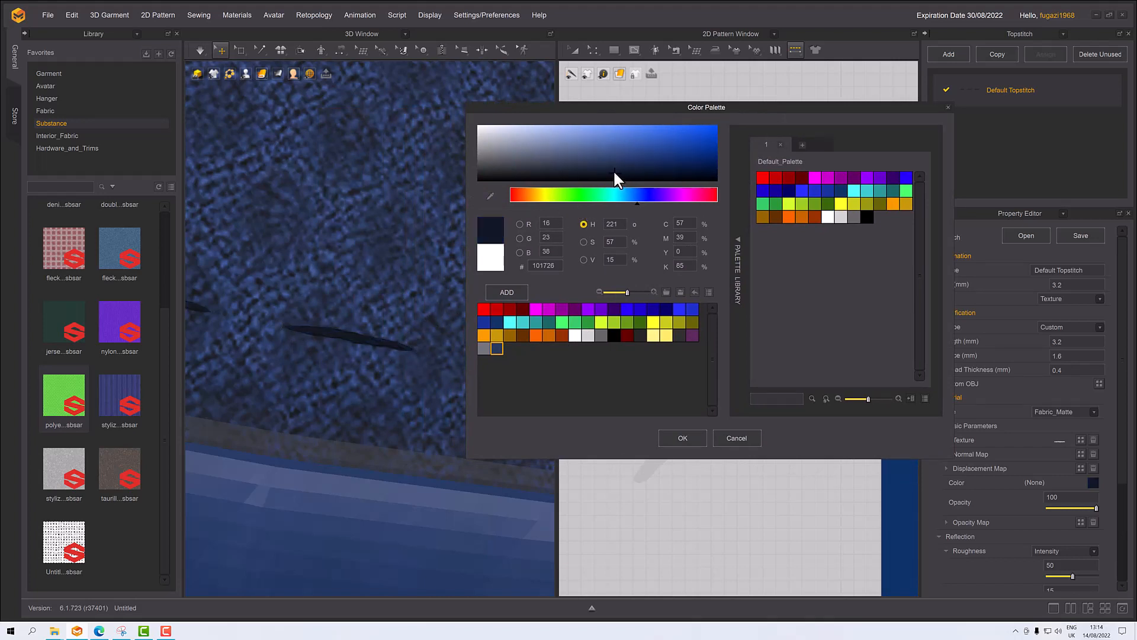
left_click(614, 169)
left_click(679, 434)
scroll(382, 388, "down", 3)
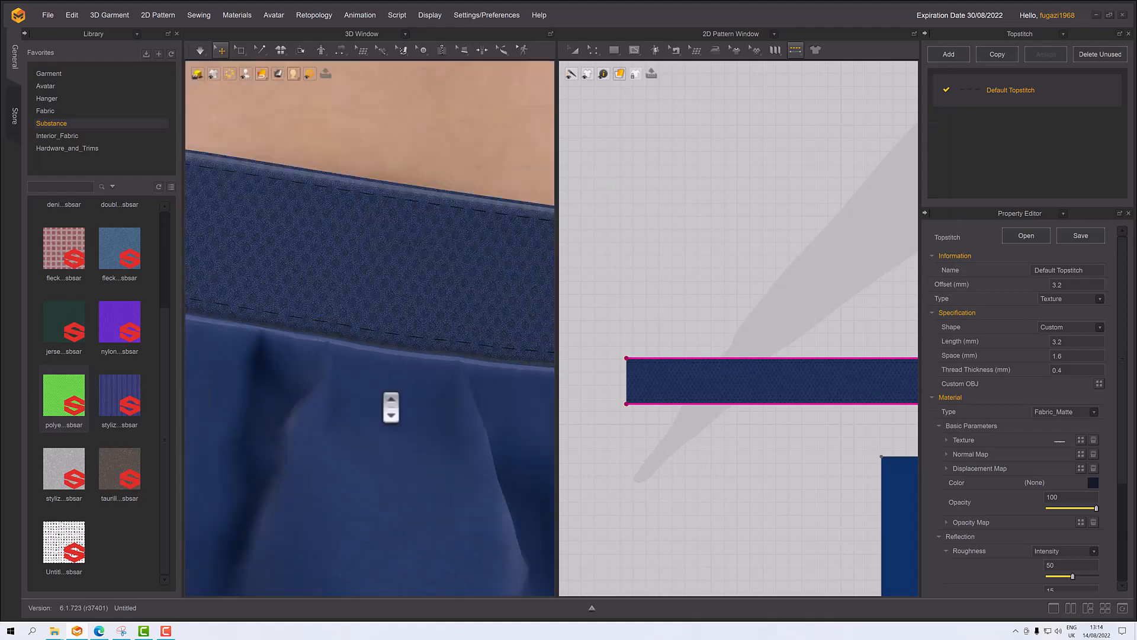
scroll(391, 407, "down", 2)
scroll(391, 407, "up", 3)
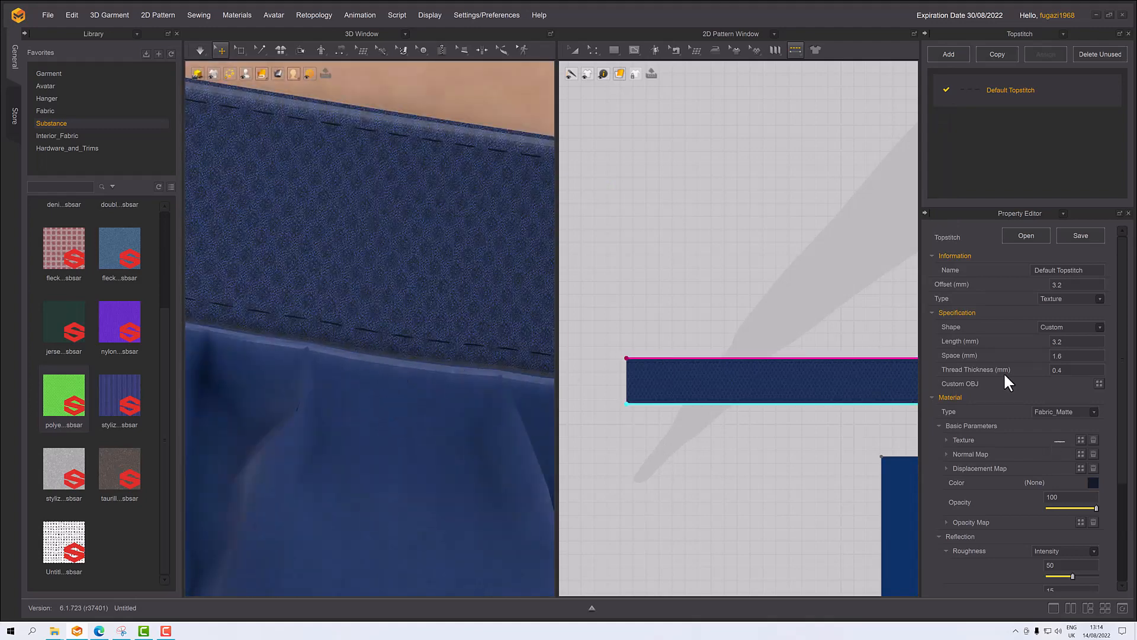
Step: Show the shapes available for the Default Topstitch and view the stitched waistband from farther away
left_click(1053, 328)
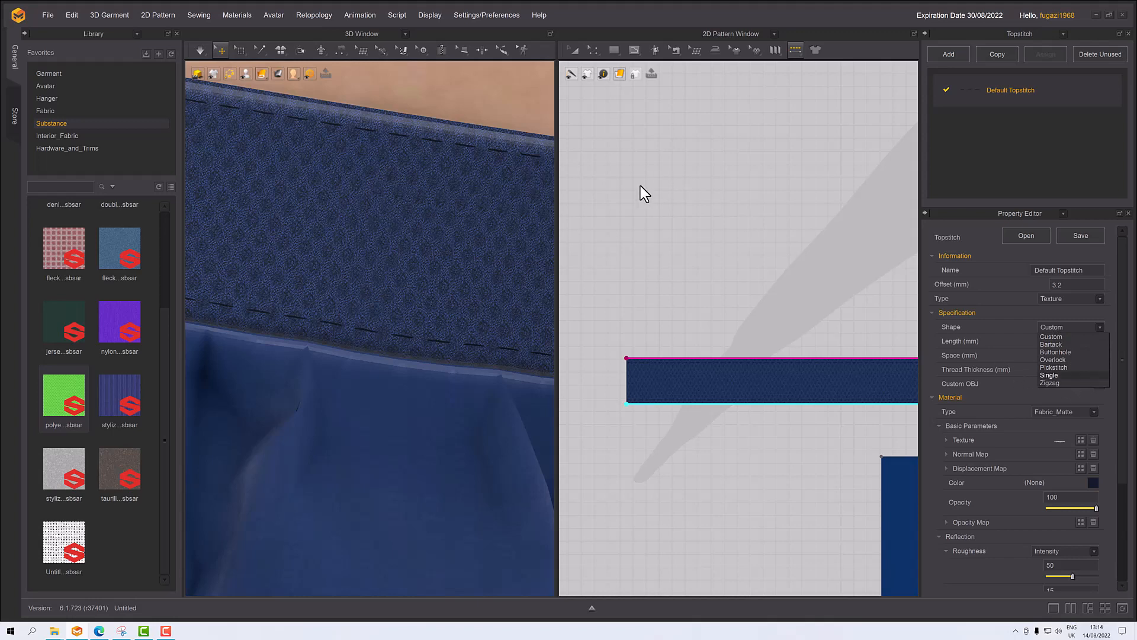
scroll(379, 337, "down", 5)
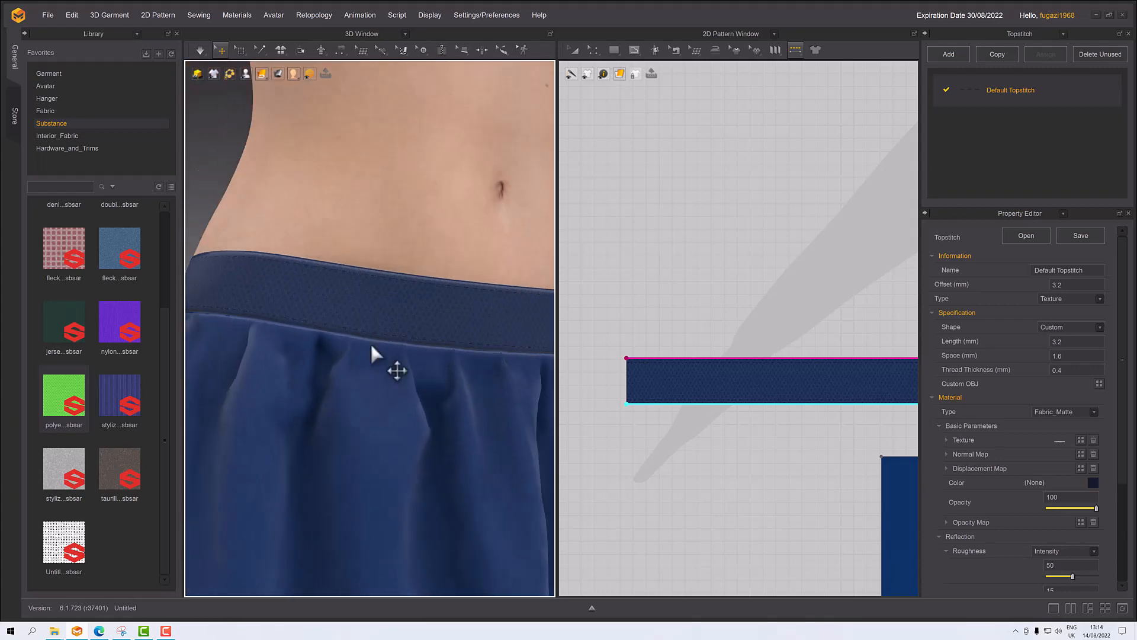
middle_click_drag(387, 242, 423, 172)
right_click_drag(423, 178, 441, 210)
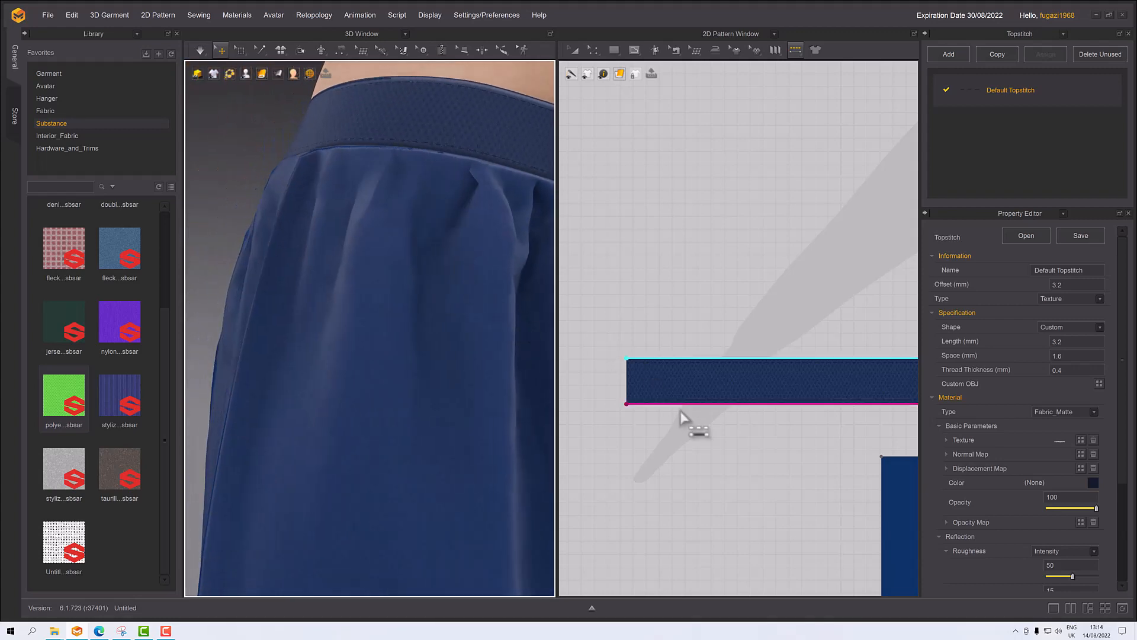
Step: Add a segment topstitch along the outer side edge of the first skirt panel
scroll(684, 422, "down", 4)
middle_click_drag(721, 417, 680, 340)
scroll(820, 286, "down", 2)
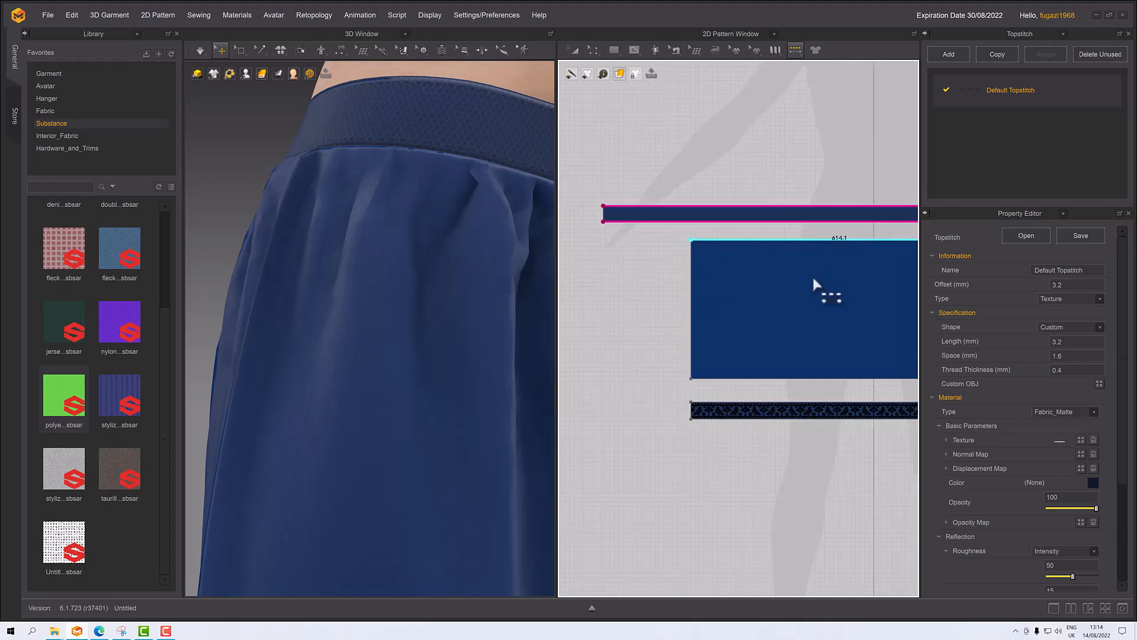
scroll(818, 295, "up", 4)
left_click(796, 47)
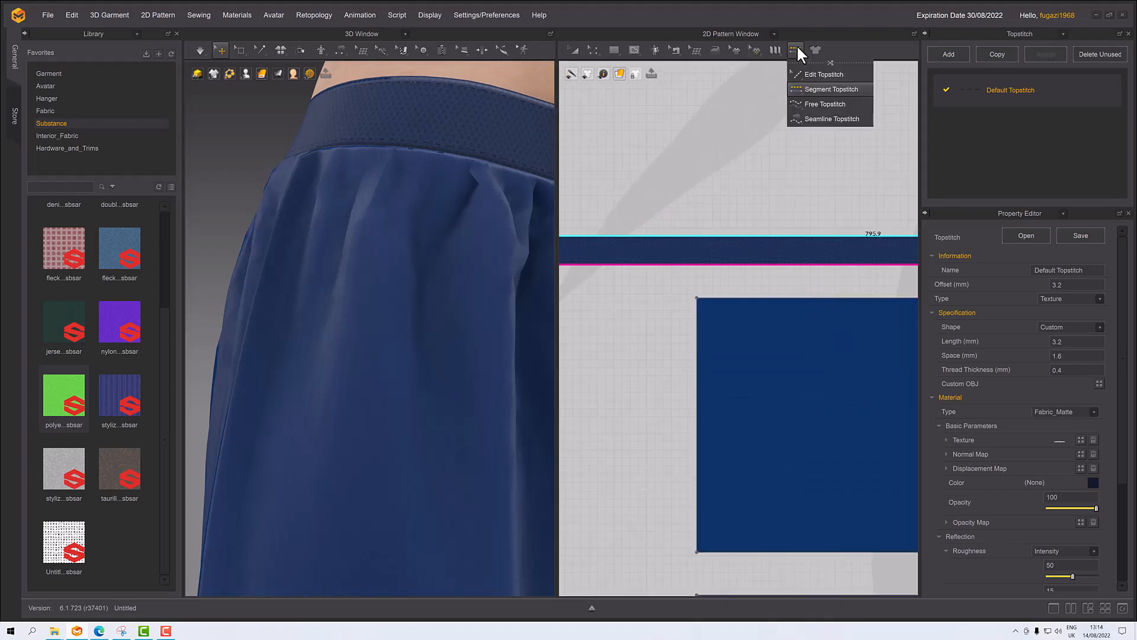
left_click(813, 105)
middle_click_drag(727, 381, 712, 314)
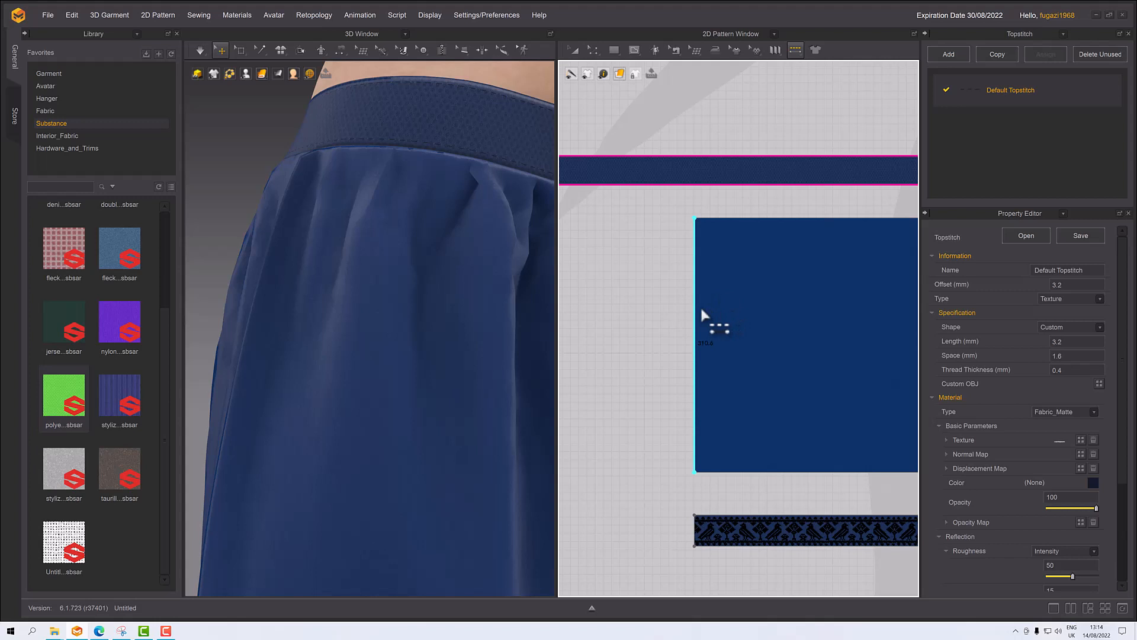
left_click(701, 310)
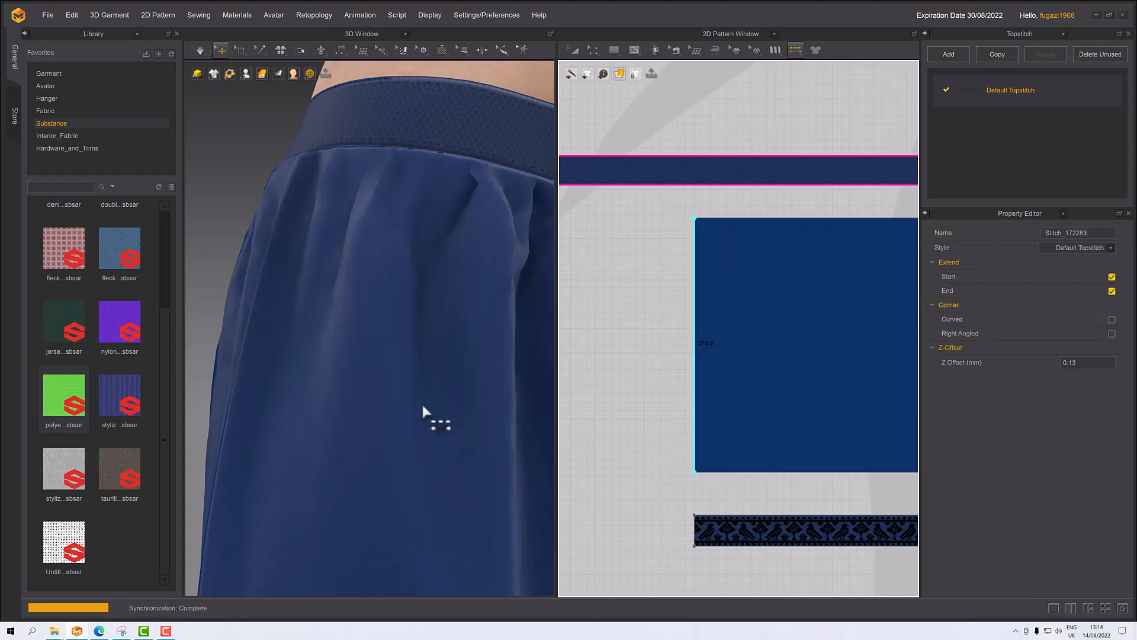
Step: Examine the skirt's side seam up close to check the topstitch running beside it
scroll(474, 409, "down", 3)
right_click_drag(521, 403, 312, 385)
middle_click_drag(313, 386, 430, 406)
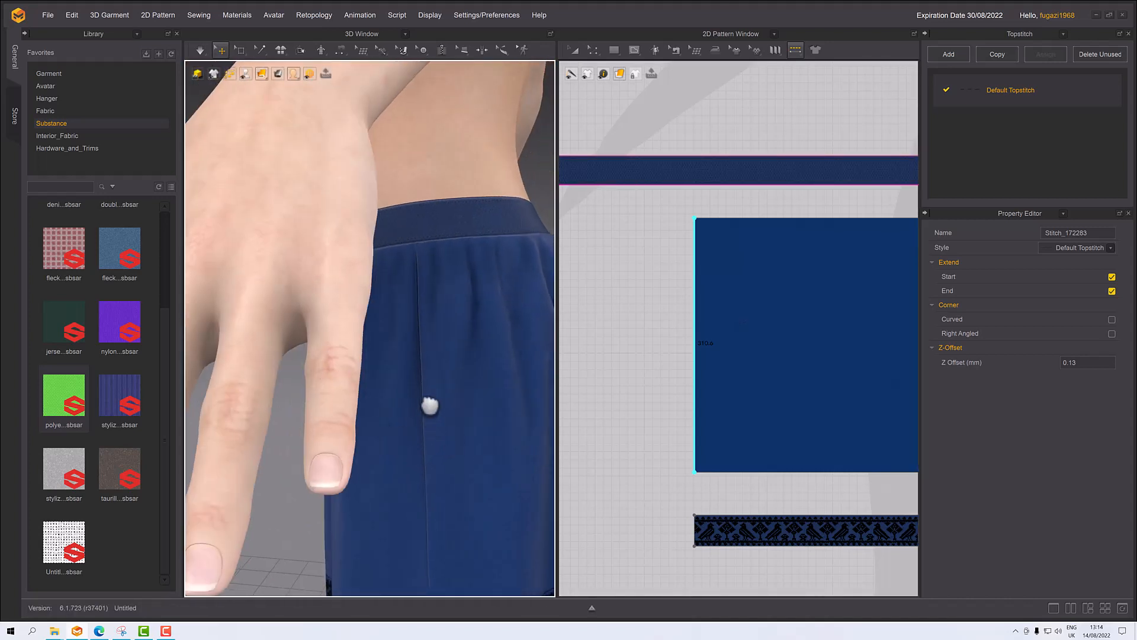
scroll(424, 376, "down", 4)
scroll(426, 436, "up", 5)
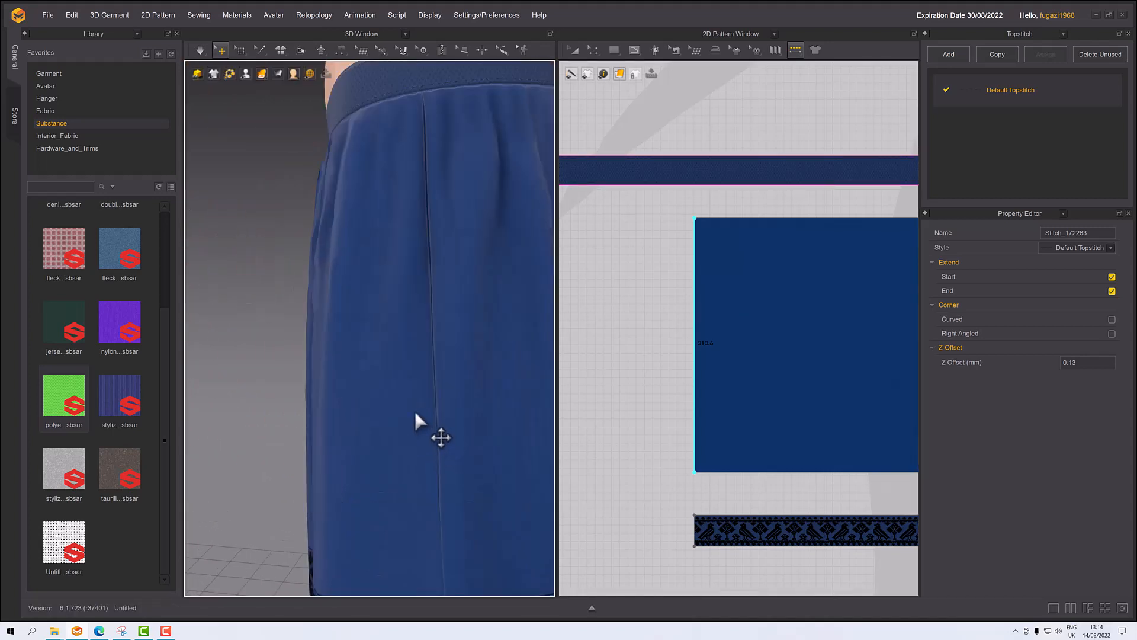
mouse_move(416, 412)
right_mouse_down()
mouse_move(543, 411)
mouse_move(526, 405)
mouse_move(508, 355)
mouse_move(418, 401)
right_mouse_up()
scroll(417, 408, "up", 8)
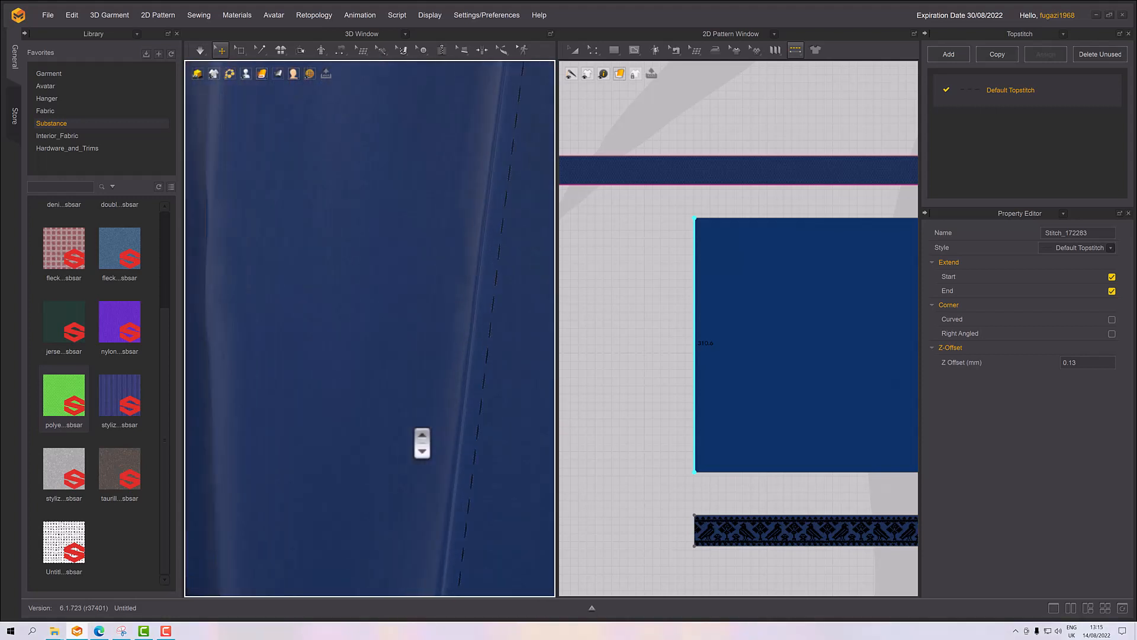
scroll(422, 443, "up", 2)
middle_click_drag(373, 396, 350, 372)
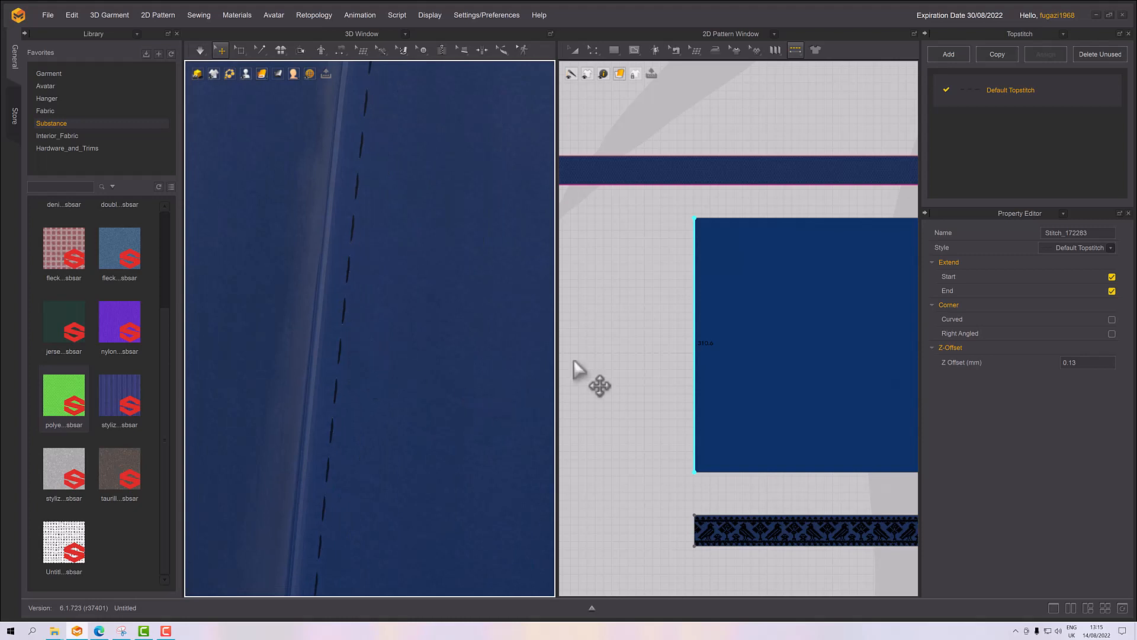
Step: Add segment topstitches to the first skirt panel's remaining side edge and to both side edges of the second panel
scroll(604, 379, "down", 5)
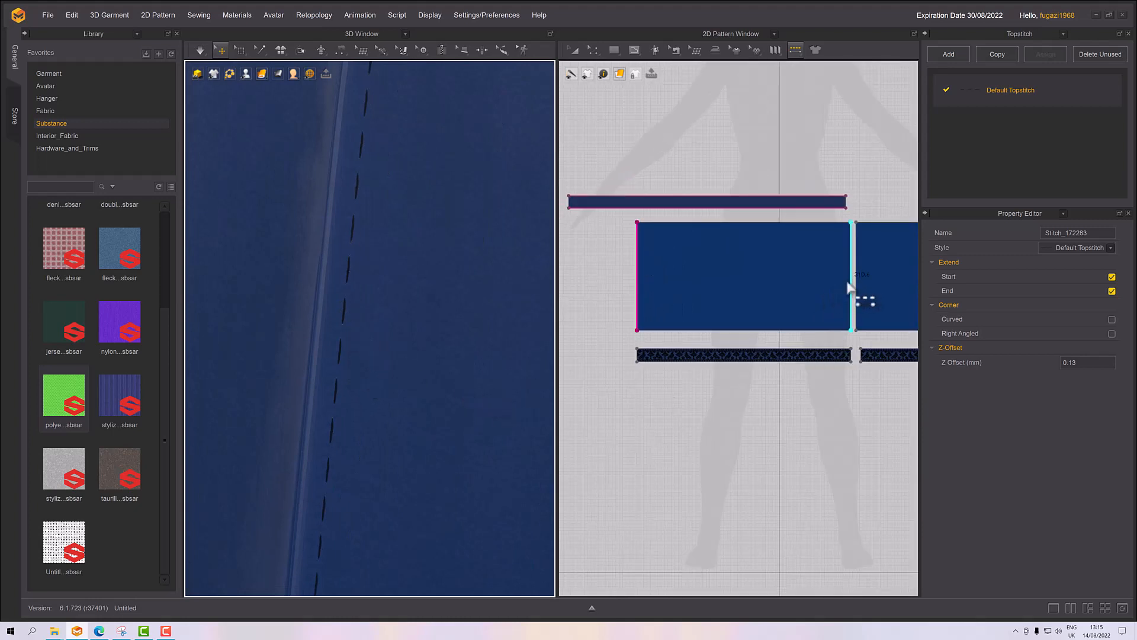
left_click(851, 287)
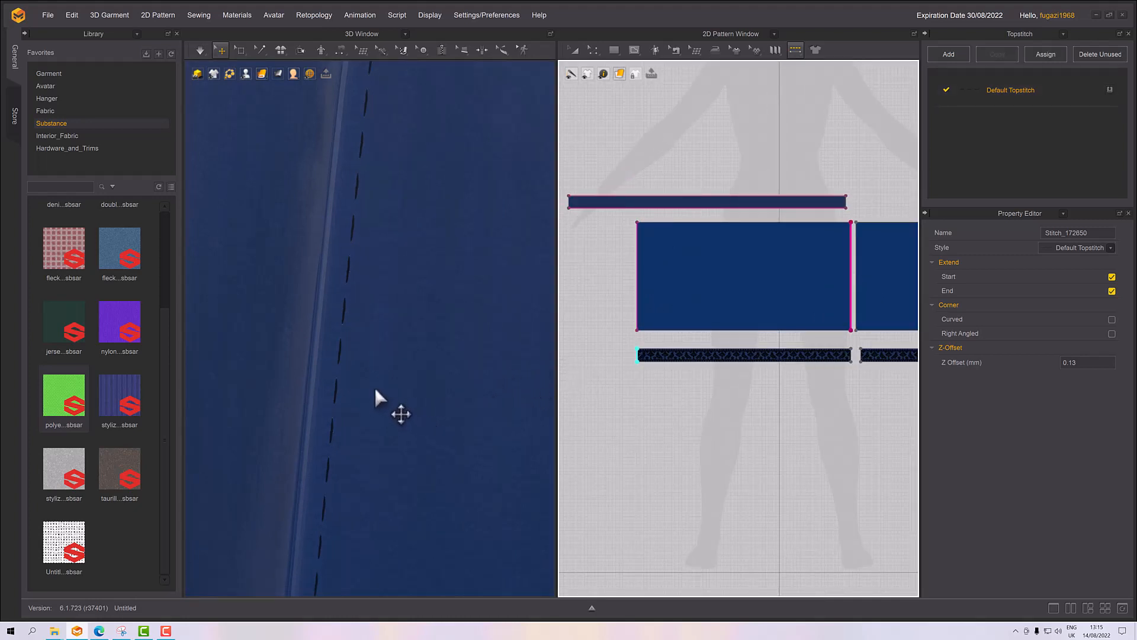
left_click(864, 274)
middle_click_drag(813, 414, 703, 431)
middle_click_drag(851, 322, 795, 330)
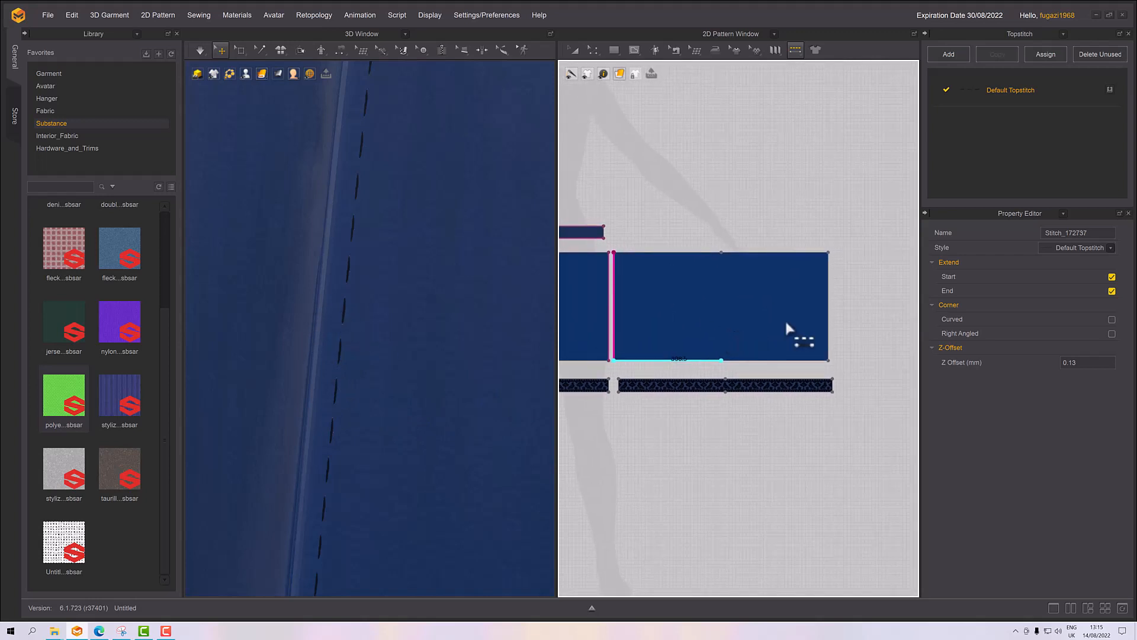
left_click(835, 306)
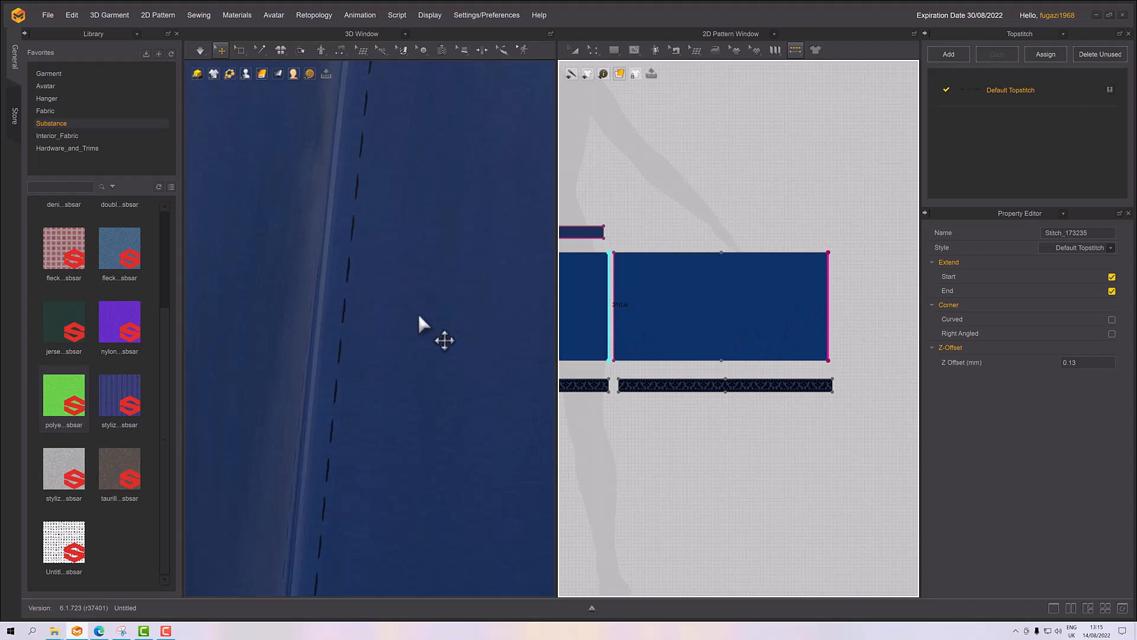
Step: Examine the skirt from several angles and inspect the topstitching on both sides of the side seam up close
scroll(375, 374, "down", 2)
mouse_move(375, 373)
right_mouse_down()
mouse_move(387, 355)
mouse_move(380, 367)
right_mouse_up()
scroll(379, 367, "down", 5)
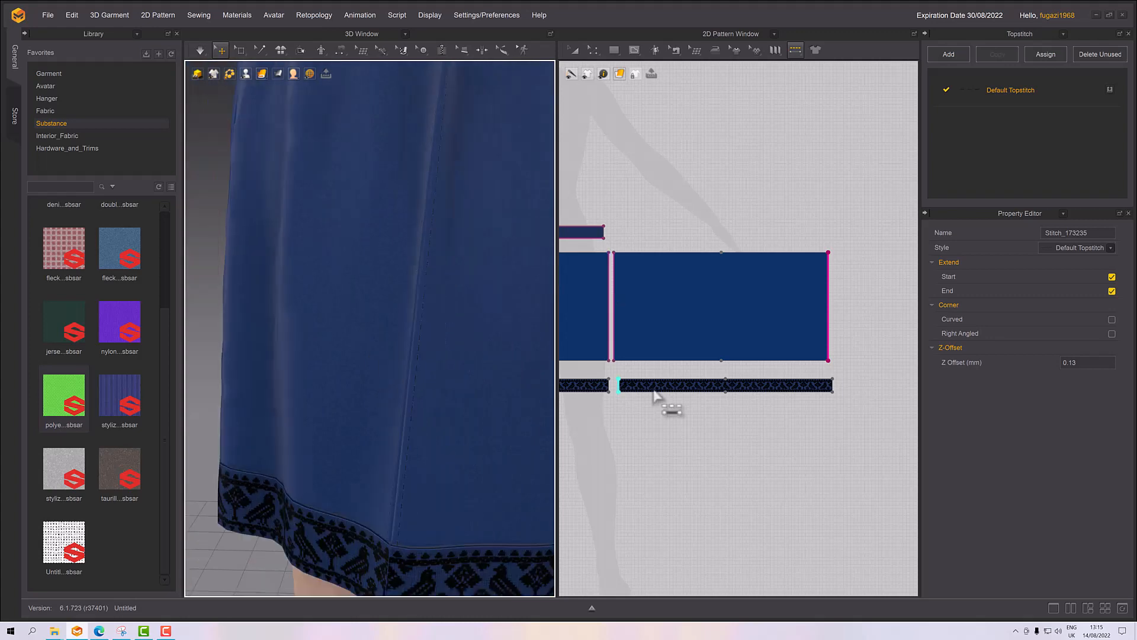
middle_click_drag(711, 450, 939, 450)
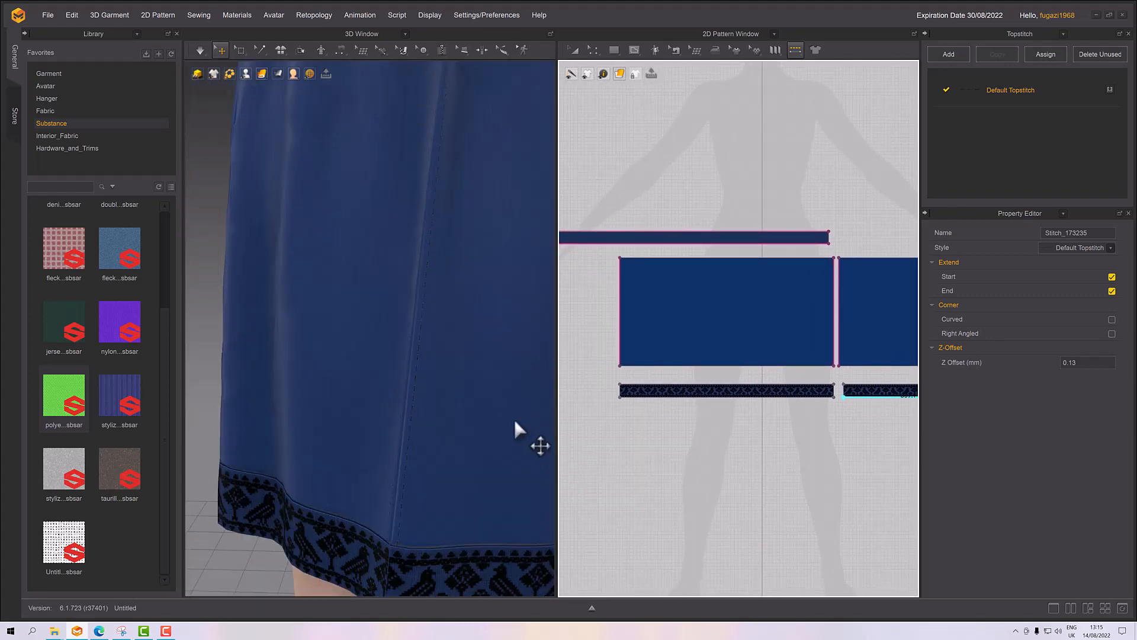
scroll(472, 434, "down", 4)
middle_click_drag(431, 350, 416, 398)
right_click_drag(416, 399, 287, 391)
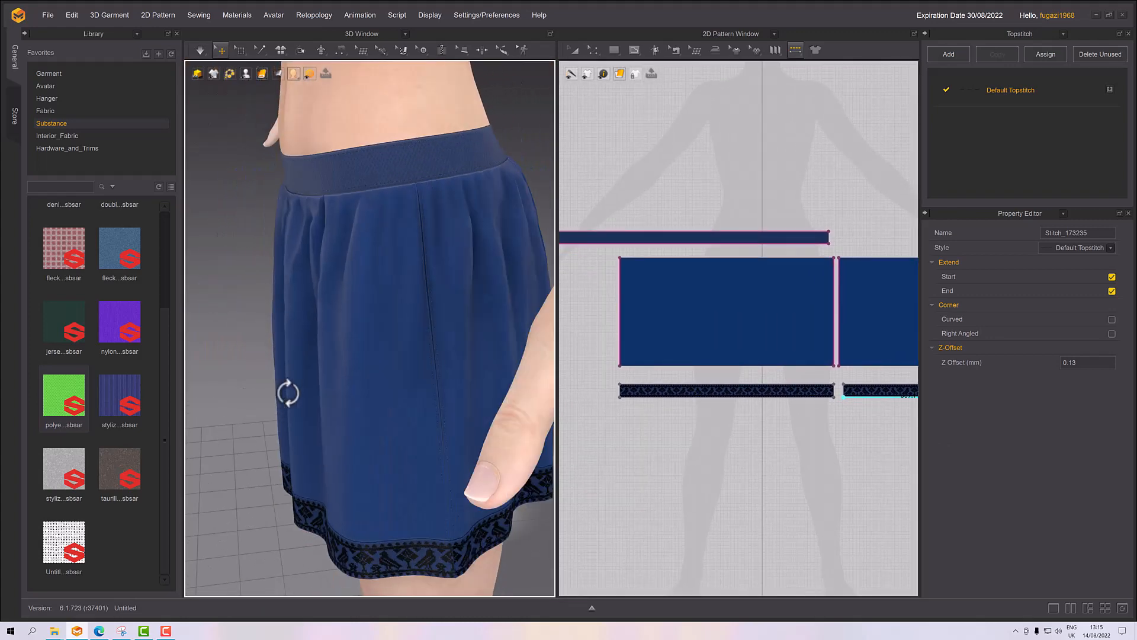
scroll(438, 376, "up", 6)
mouse_move(427, 372)
right_mouse_down()
mouse_move(340, 335)
mouse_move(414, 360)
right_mouse_up()
scroll(434, 384, "up", 5)
scroll(426, 374, "down", 2)
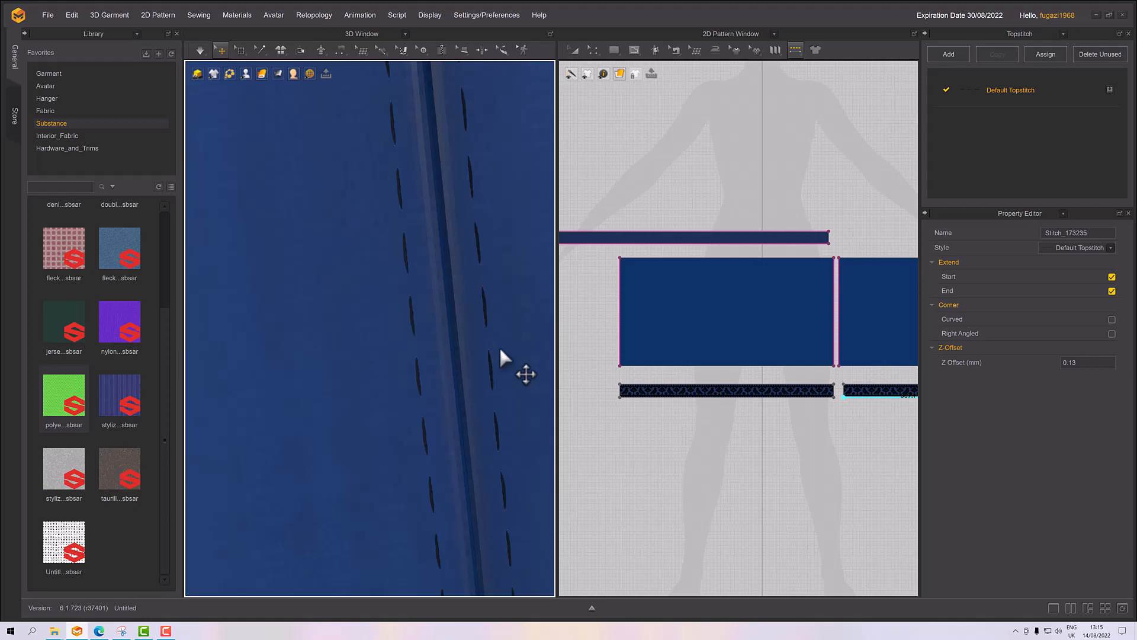
scroll(746, 447, "down", 2)
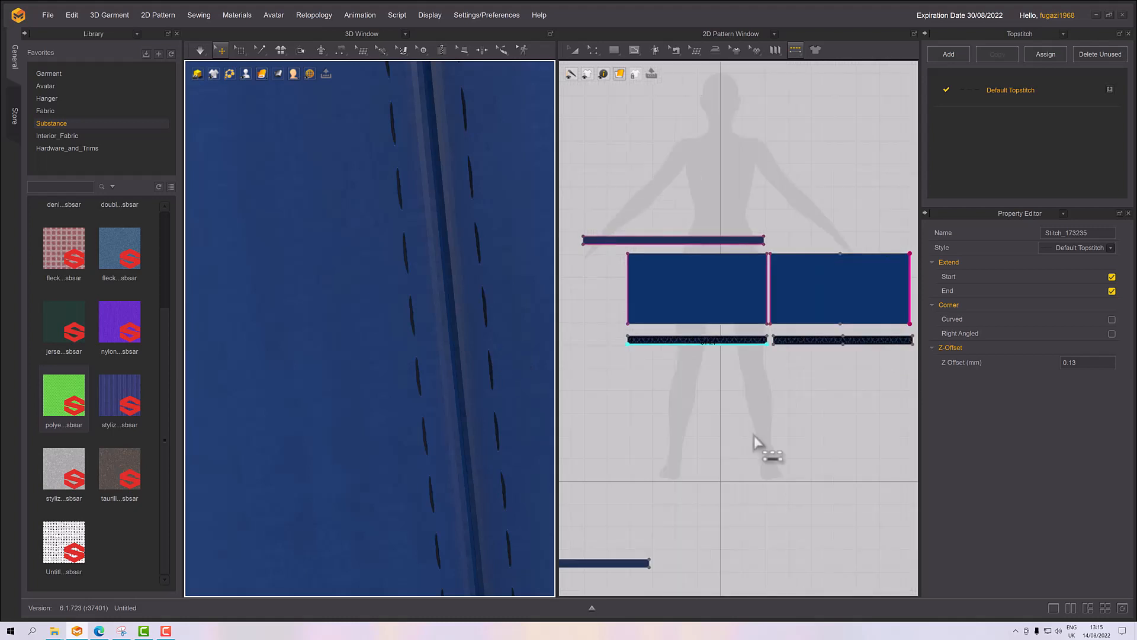
Step: Add segment topstitches to the lower edges of both skirt panels and the upper edges of both patterned hem bands
scroll(764, 468, "up", 4)
scroll(767, 468, "down", 2)
scroll(764, 456, "up", 3)
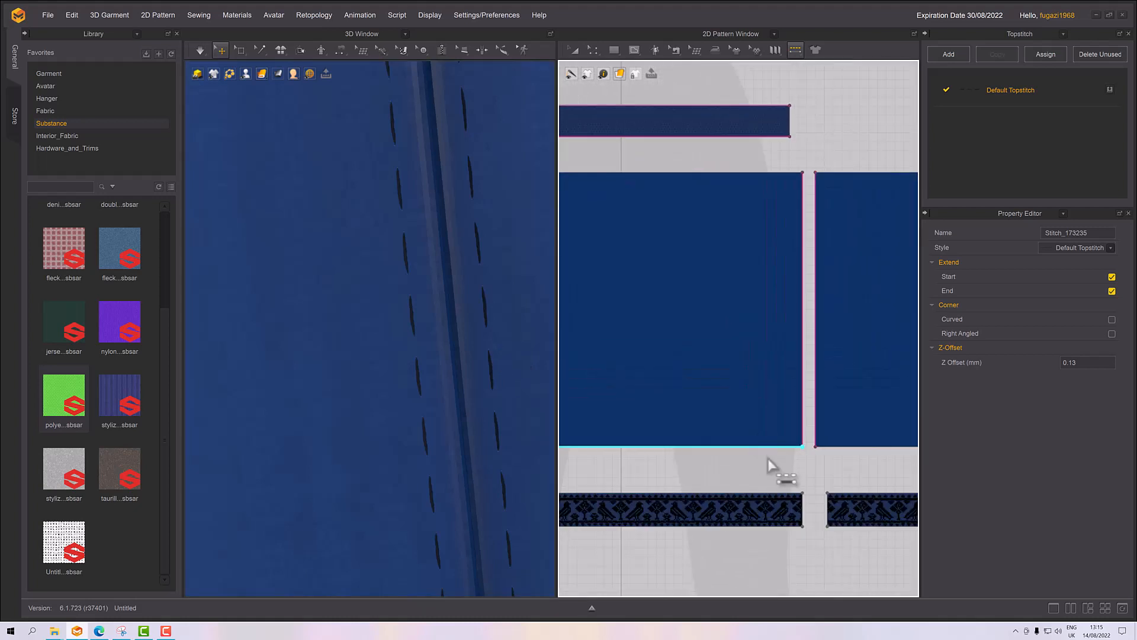
left_click(781, 454)
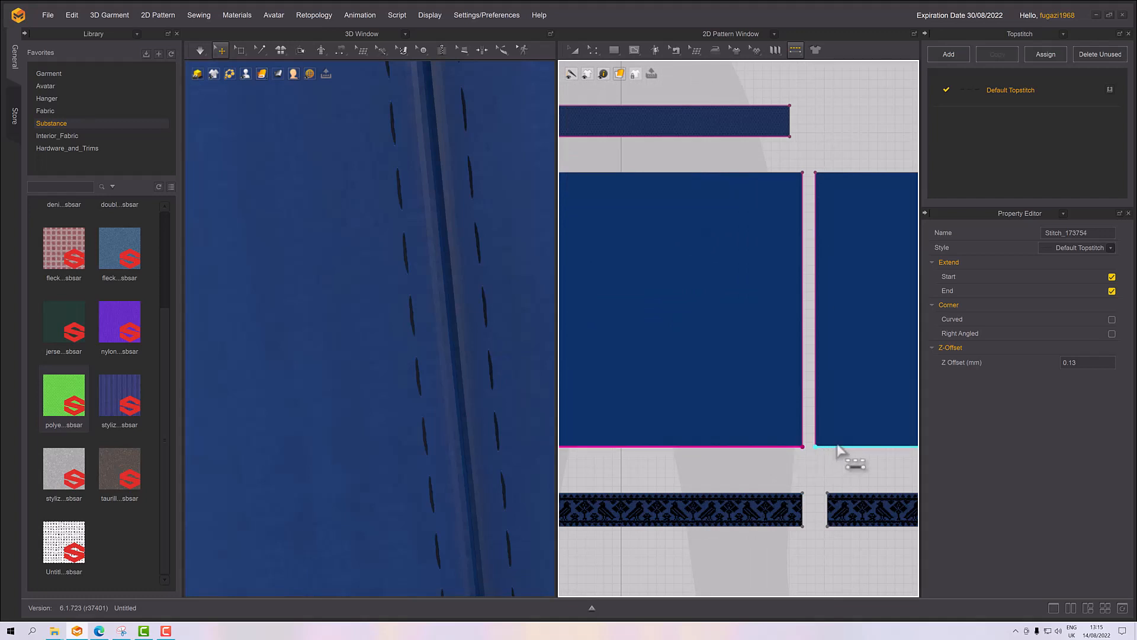
left_click(836, 448)
left_click(770, 492)
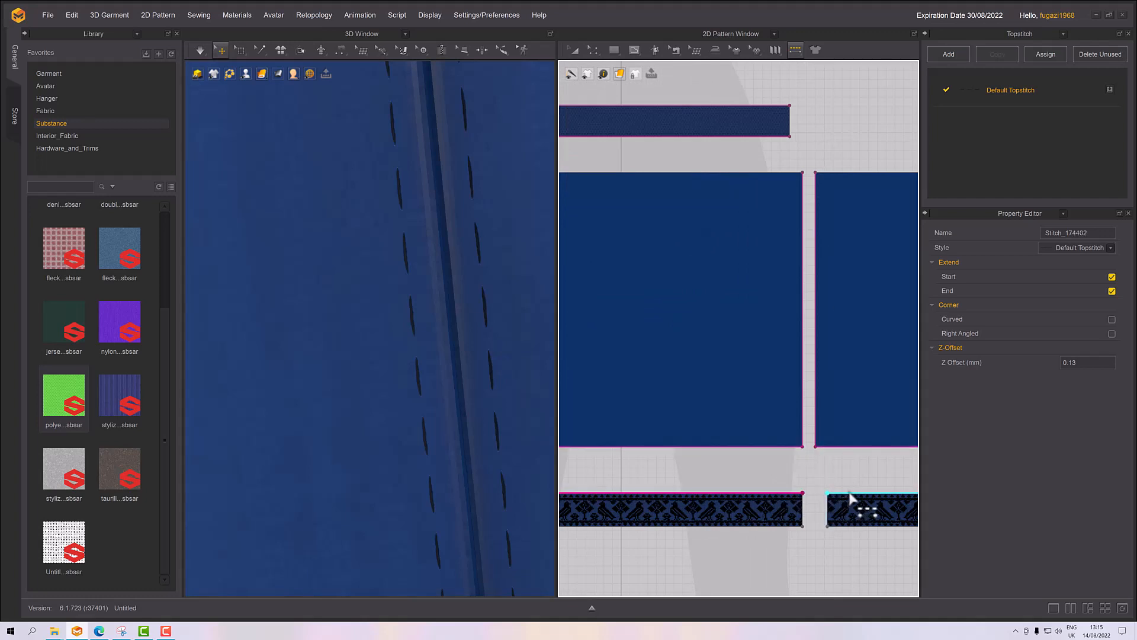
left_click(844, 494)
Step: Add segment topstitches to both short side edges of each of the two patterned hem bands
scroll(441, 483, "down", 3)
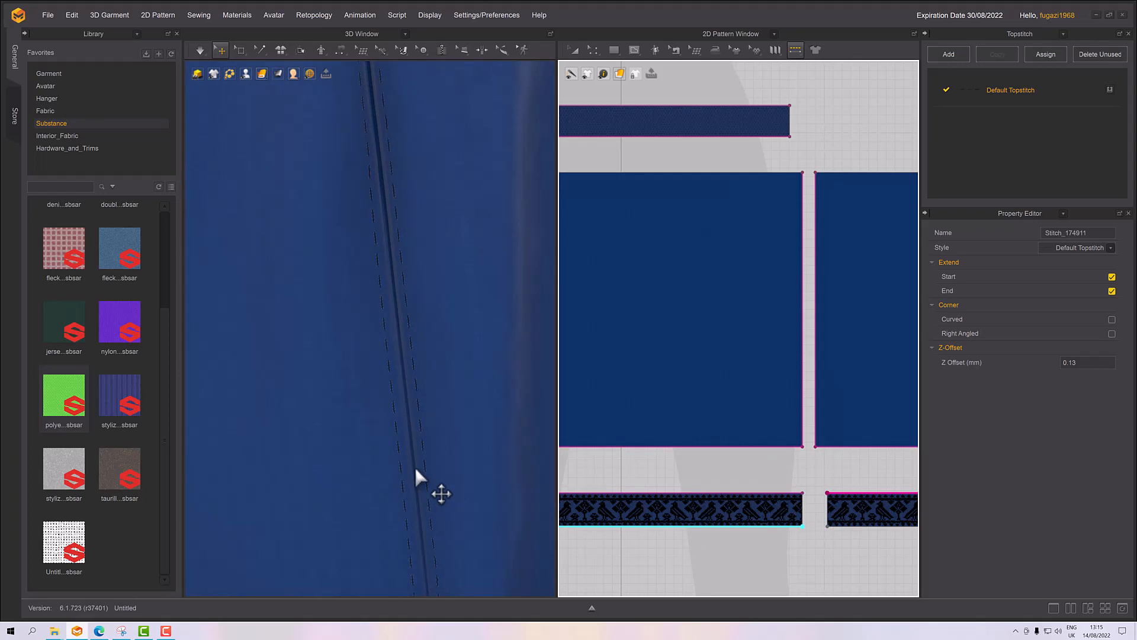
scroll(415, 465, "down", 5)
scroll(438, 394, "up", 5)
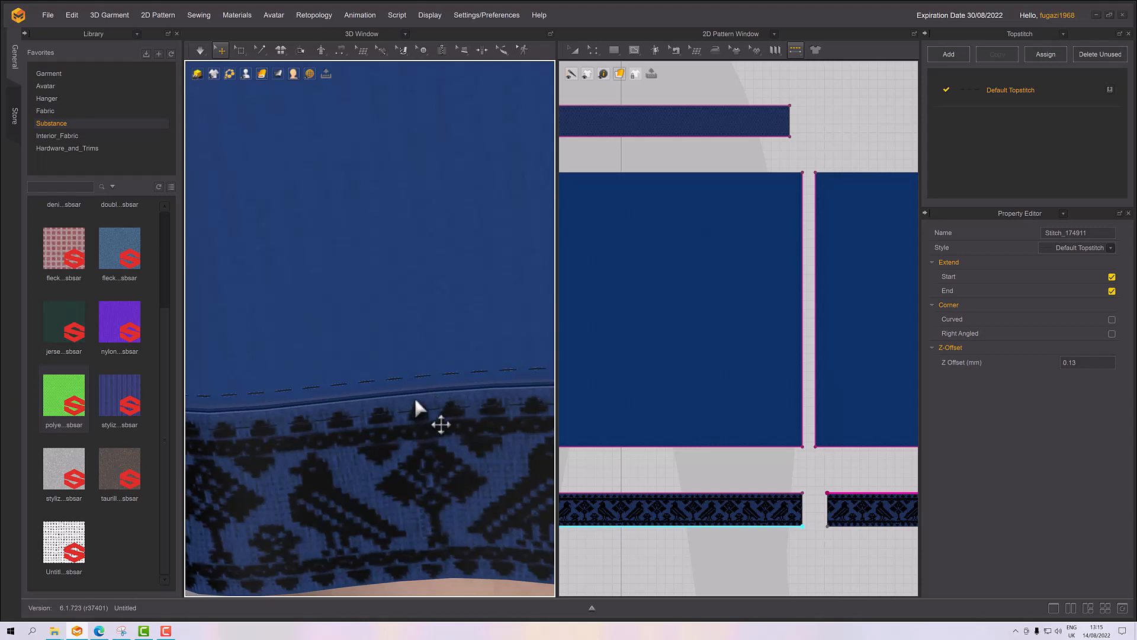
left_click(804, 509)
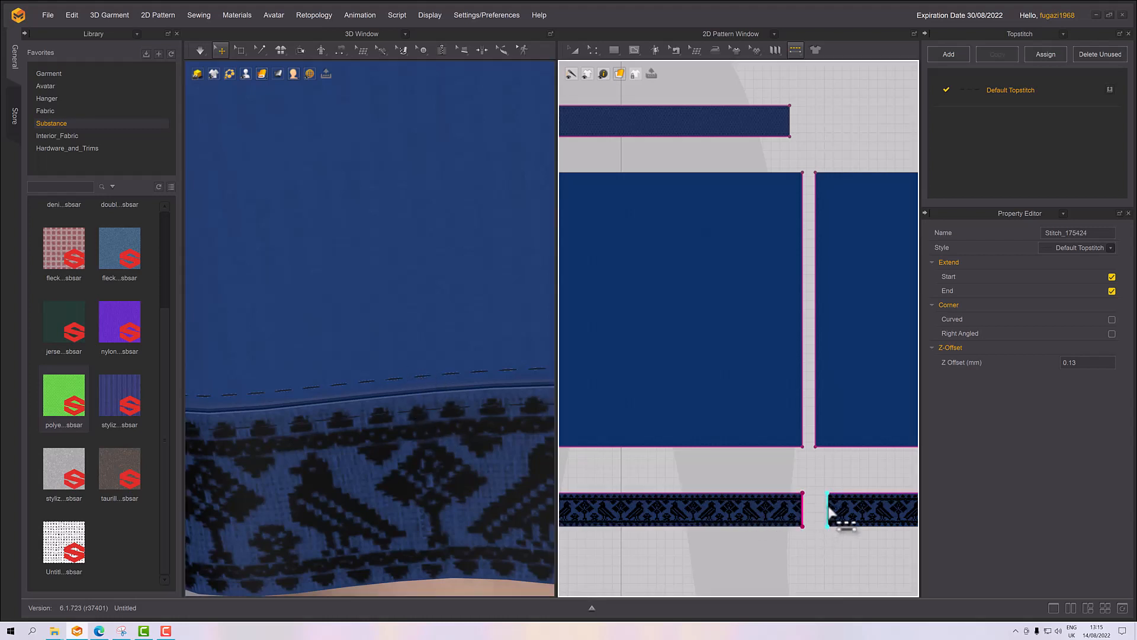
left_click(828, 510)
scroll(812, 558, "down", 4)
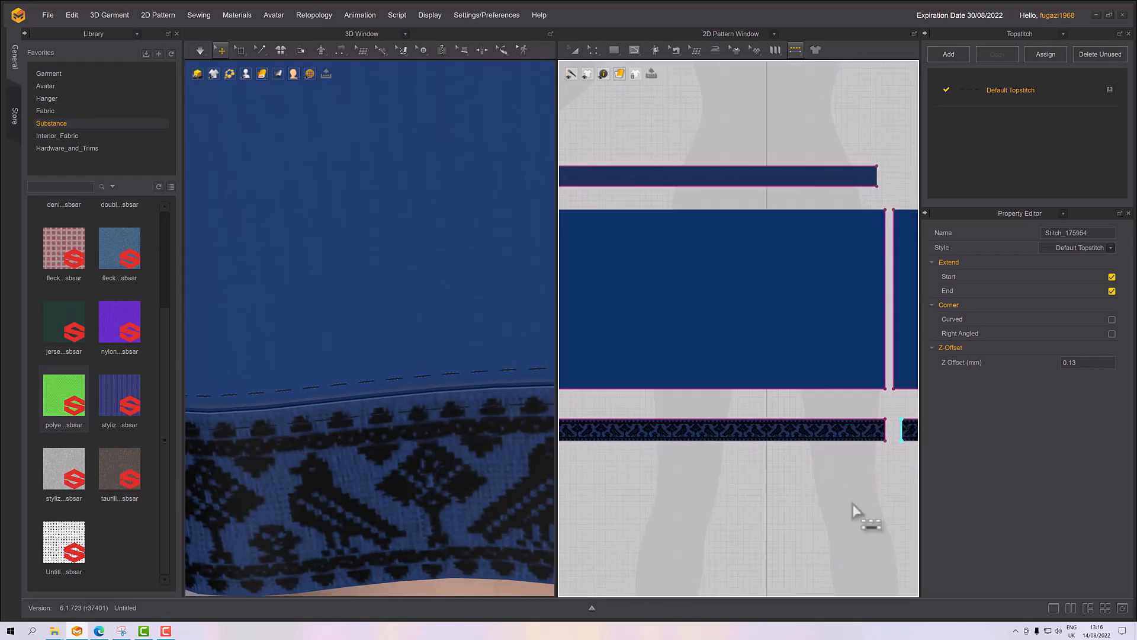
right_click_drag(723, 508, 845, 520)
left_click(655, 446)
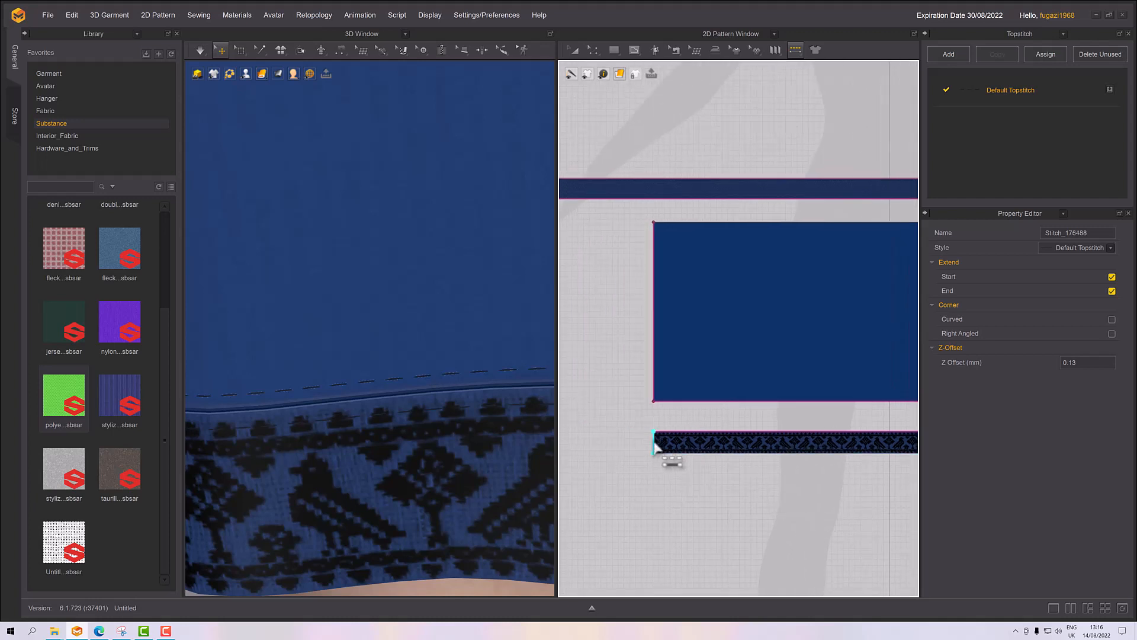
middle_click_drag(734, 485, 294, 510)
middle_click_drag(683, 540, 457, 542)
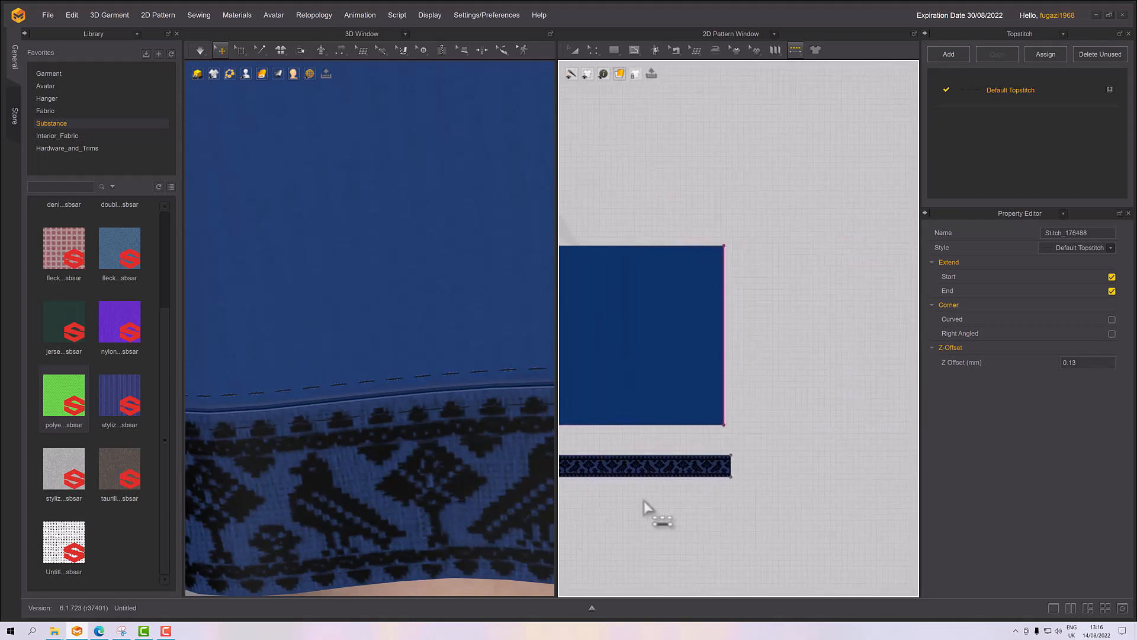
left_click(732, 466)
Step: Examine the topstitching where the skirt's side seam meets the patterned hem, up close and from several angles
scroll(364, 486, "down", 4)
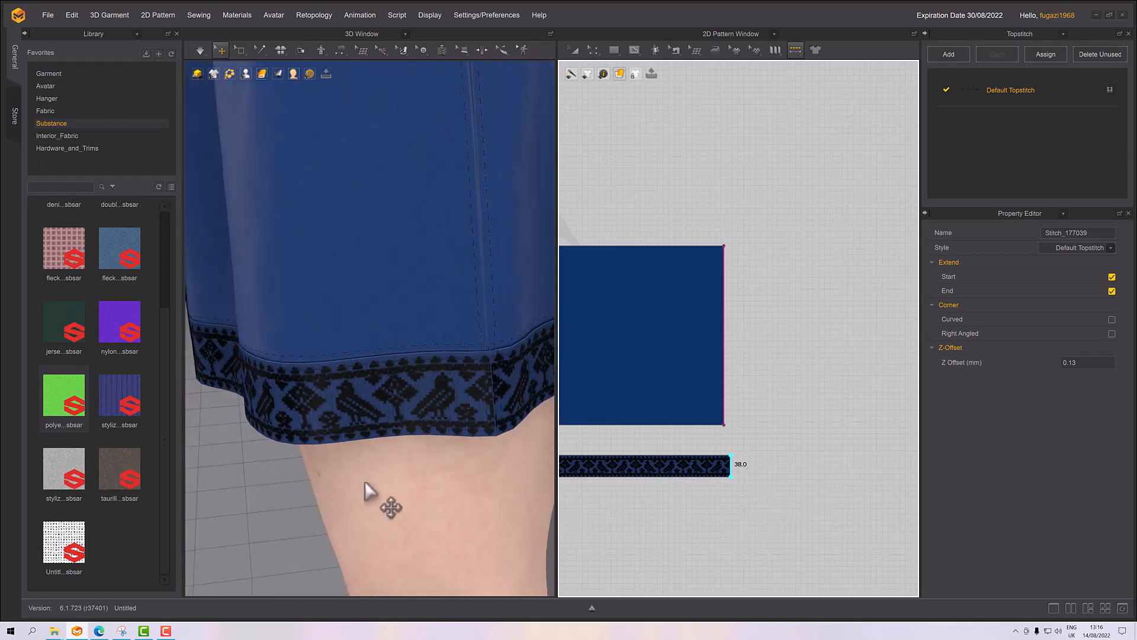
scroll(385, 474, "down", 1)
scroll(439, 453, "up", 6)
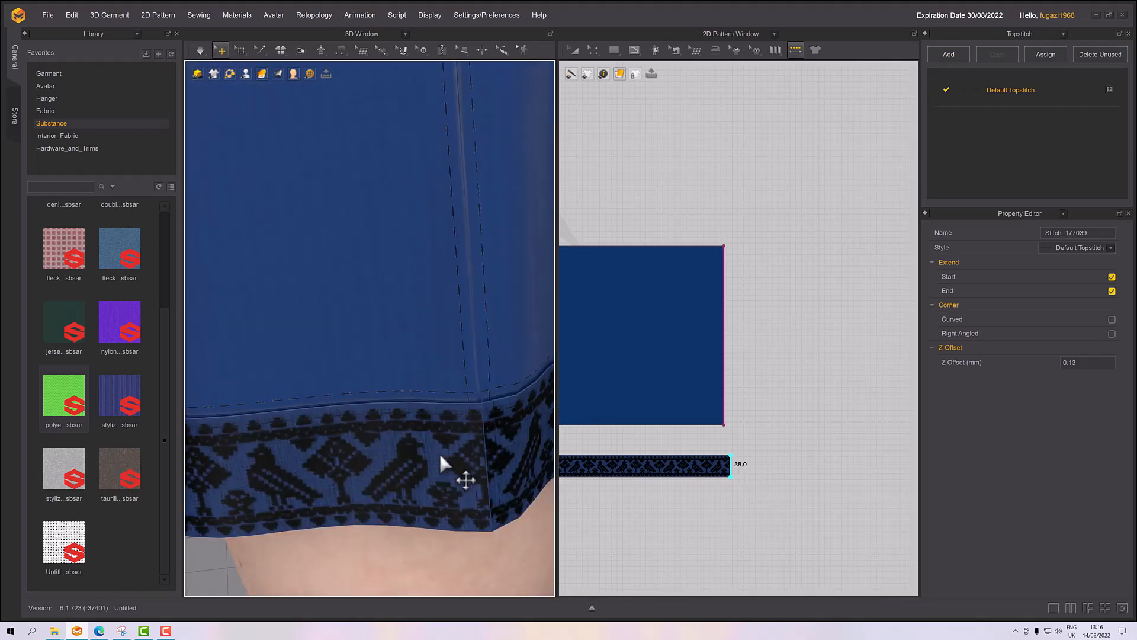
scroll(439, 452, "up", 2)
right_click_drag(434, 465, 337, 356)
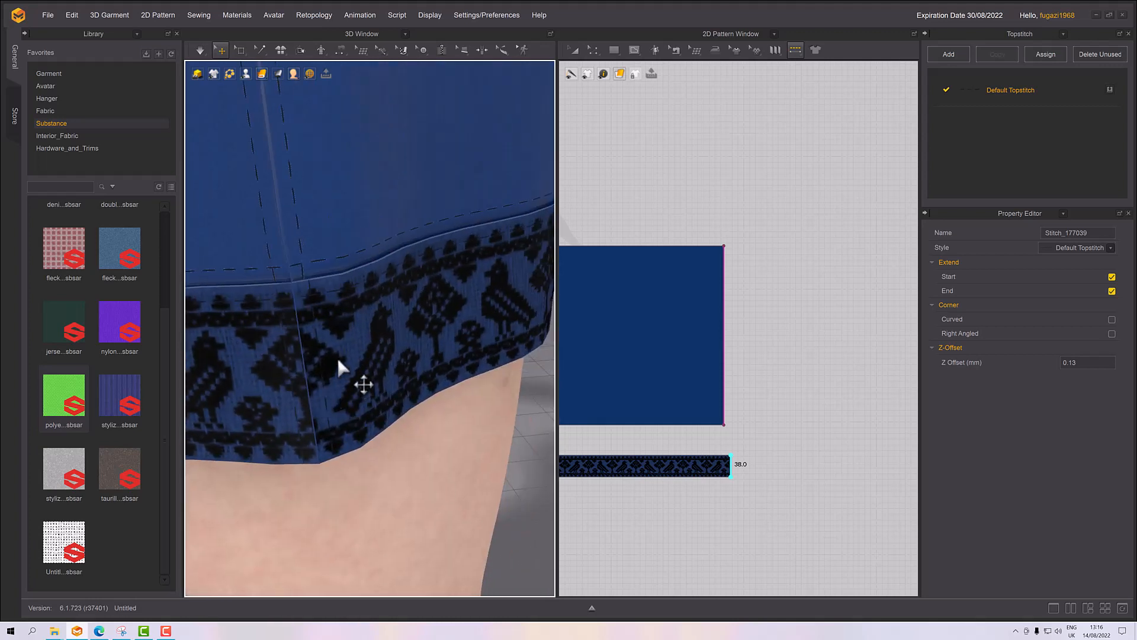
scroll(338, 367, "up", 5)
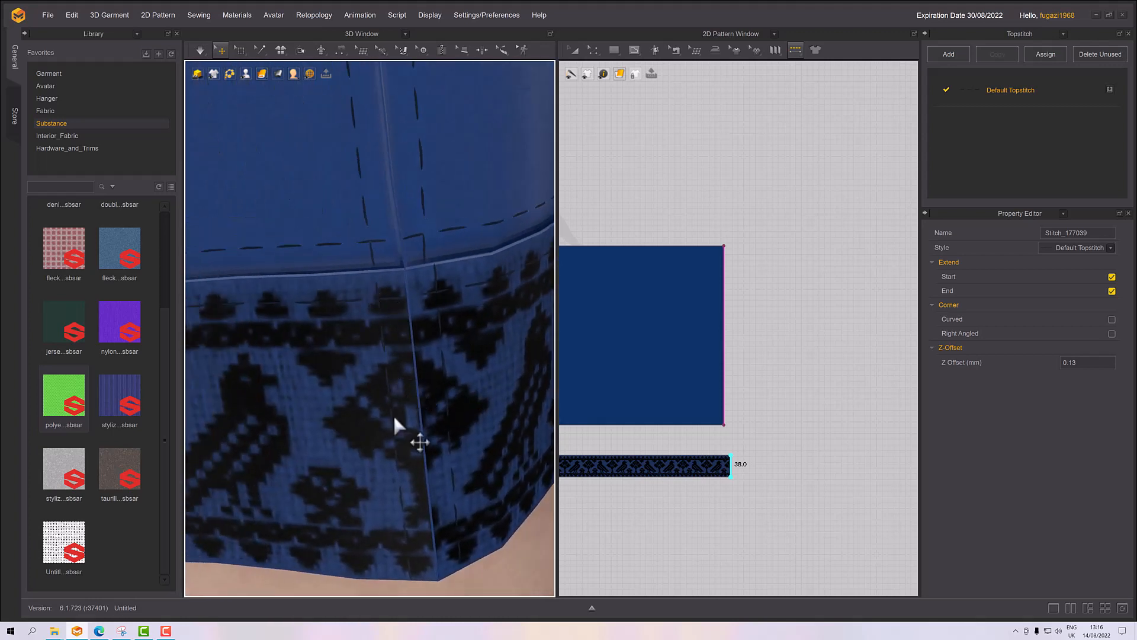
scroll(433, 443, "down", 8)
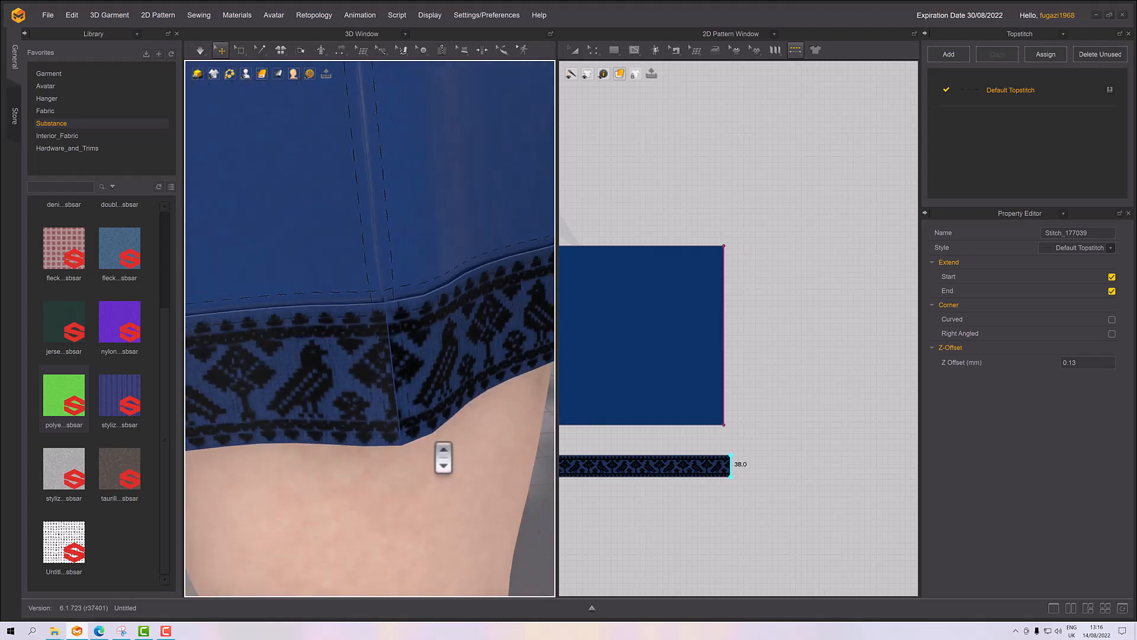
right_click_drag(382, 439, 471, 400)
middle_click_drag(470, 400, 457, 530)
scroll(419, 442, "up", 1)
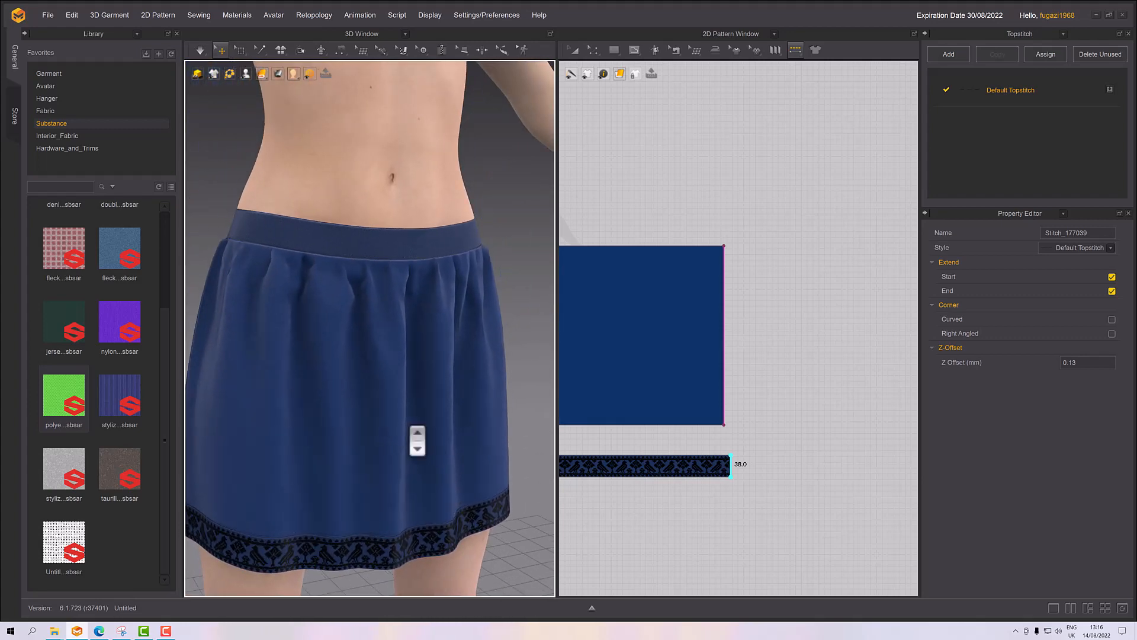
Step: Examine the waistband, gathers and overall front of the finished skirt on the avatar
middle_click_drag(447, 422, 517, 508)
scroll(282, 388, "up", 3)
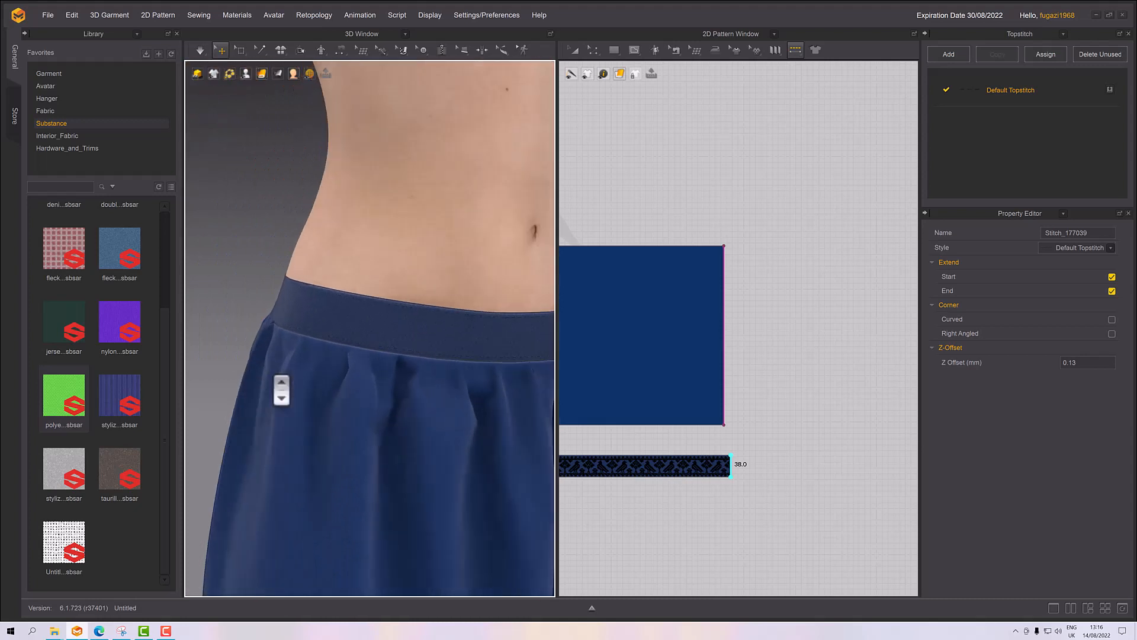
mouse_move(304, 379)
right_mouse_down()
mouse_move(356, 379)
mouse_move(294, 376)
right_mouse_up()
middle_click_drag(295, 376, 367, 392)
scroll(371, 395, "down", 3)
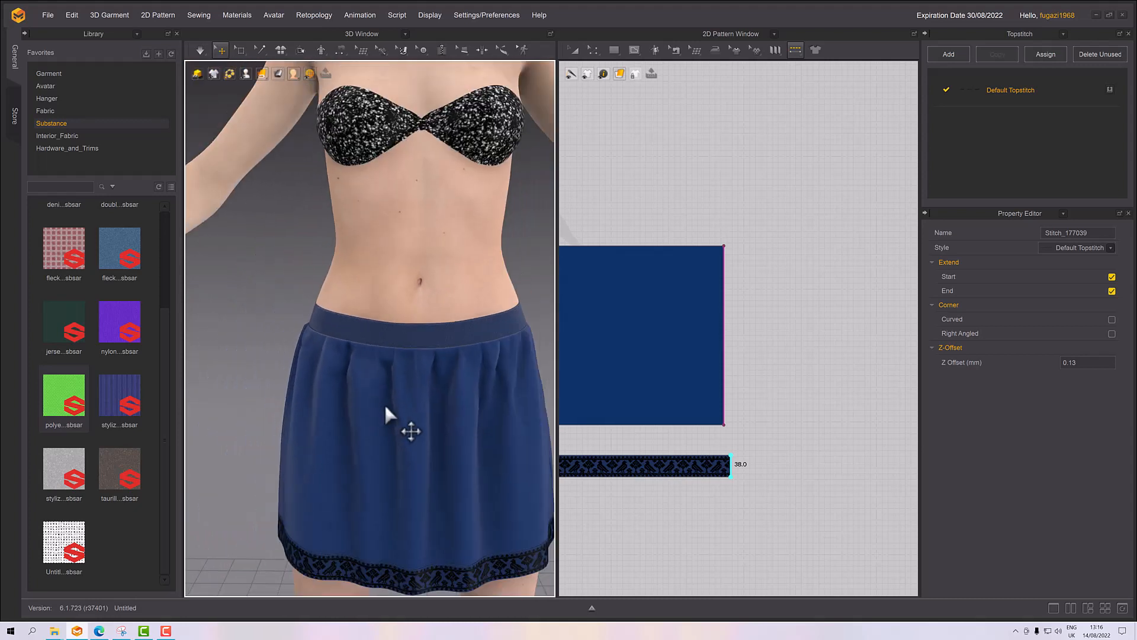
right_click_drag(384, 403, 368, 386)
middle_click_drag(368, 386, 408, 320)
scroll(404, 355, "down", 1)
scroll(395, 369, "up", 3)
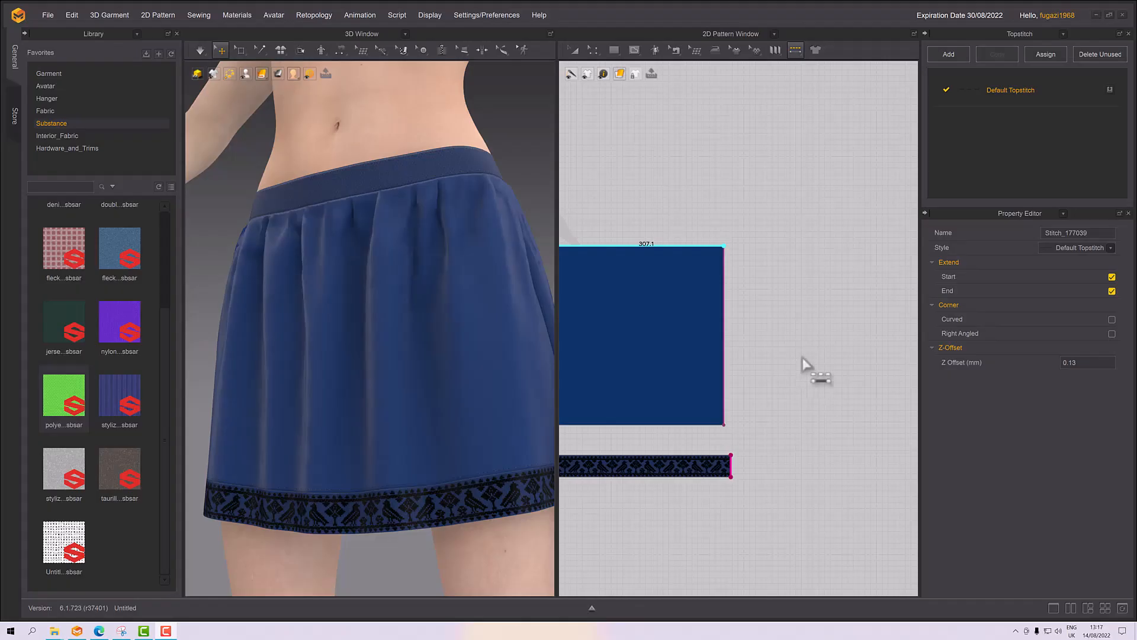
Step: Switch the 2D Pattern Window pane to the UV Editor
scroll(855, 320, "up", 2)
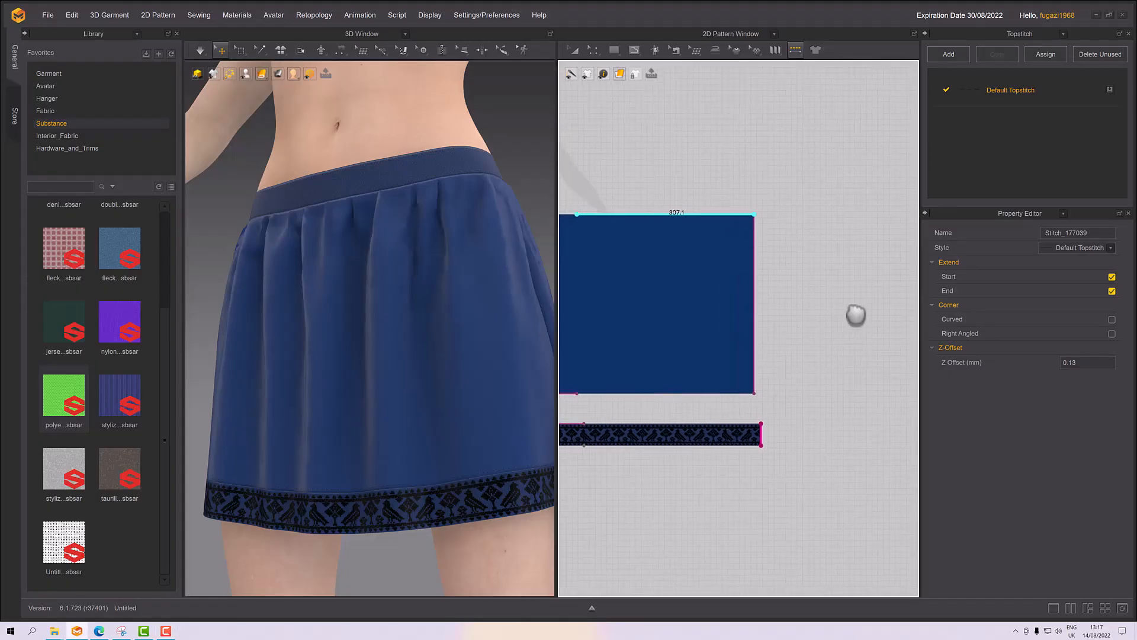
scroll(866, 376, "down", 3)
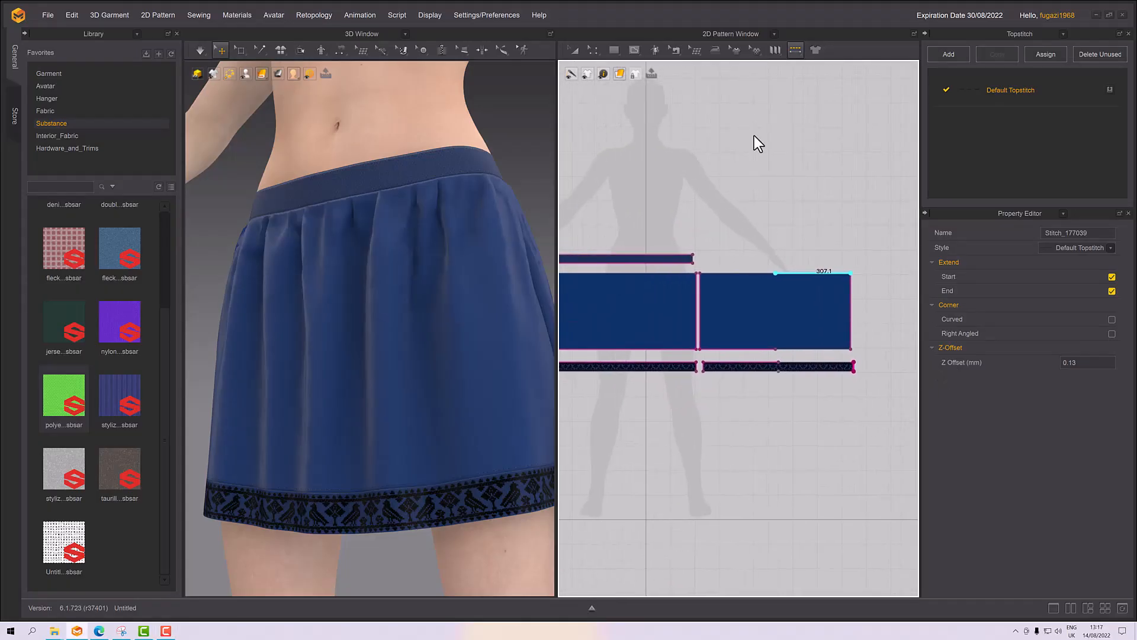
left_click(739, 33)
left_click(737, 127)
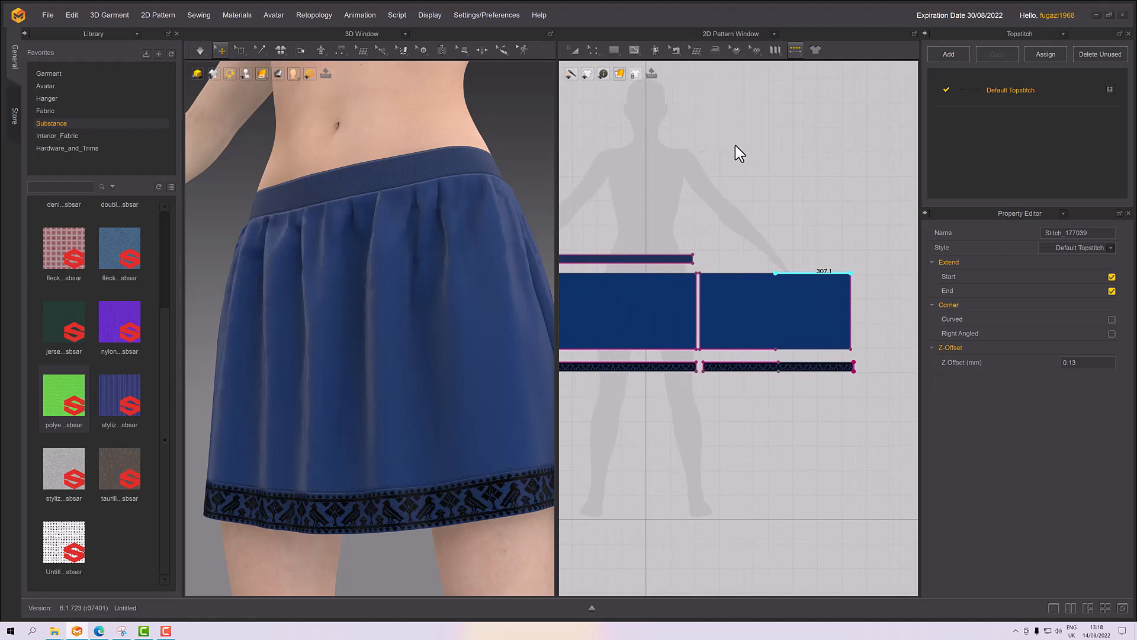
left_click(720, 32)
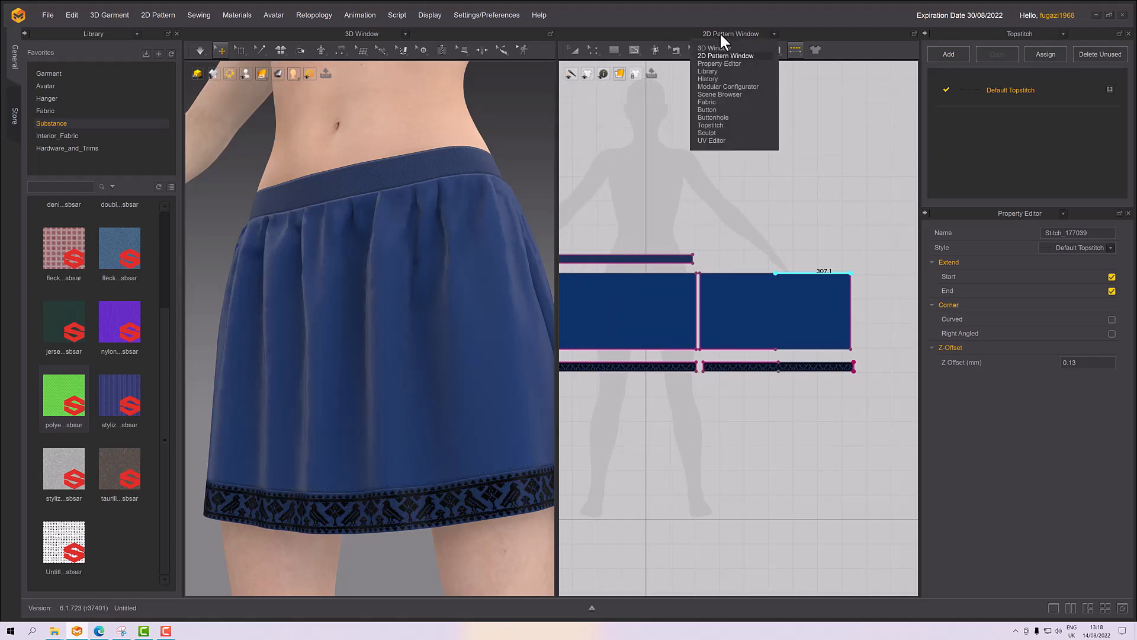
left_click(724, 137)
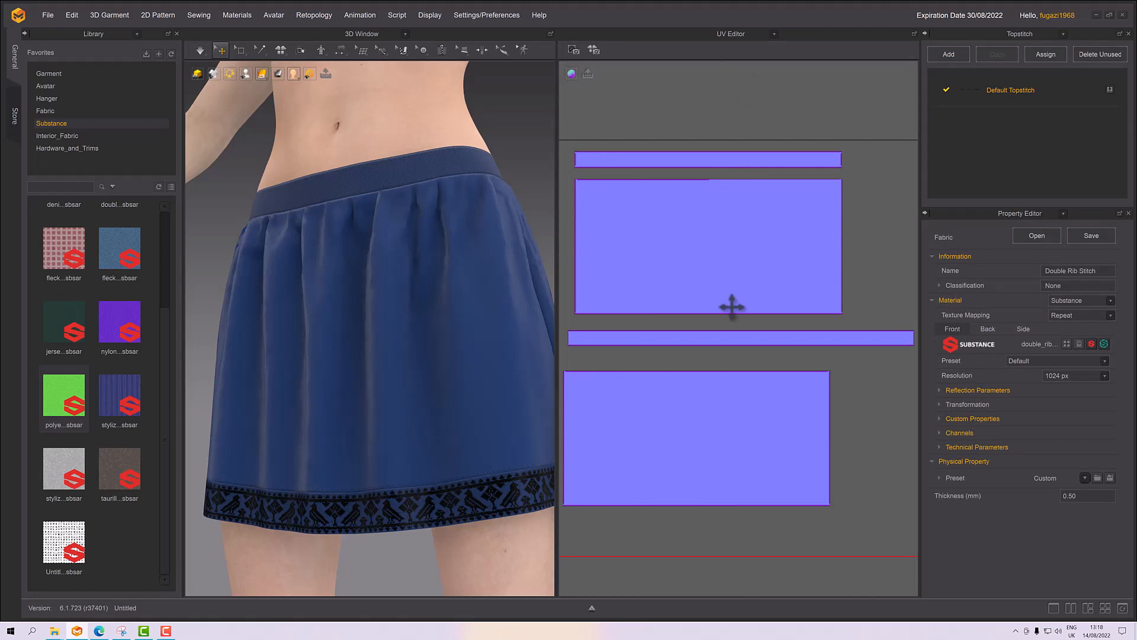
Step: Reset the UVs of all pattern pieces to the 2D arrangement
left_click(760, 291)
middle_click_drag(759, 290, 751, 315)
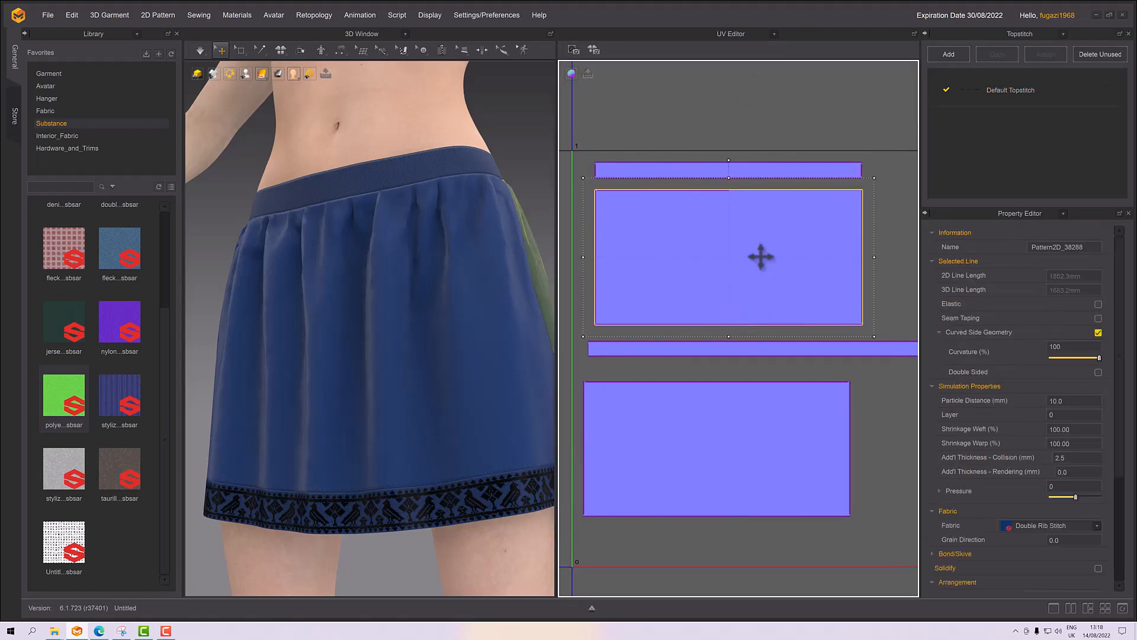
scroll(760, 254, "down", 2)
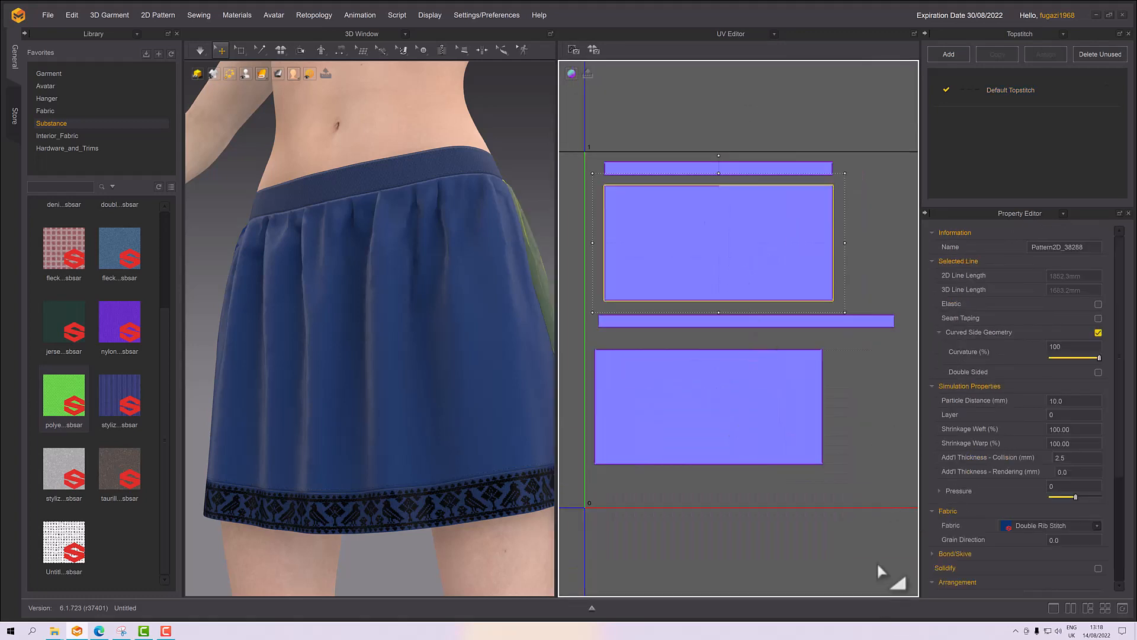
left_click(834, 400)
scroll(834, 396, "down", 3)
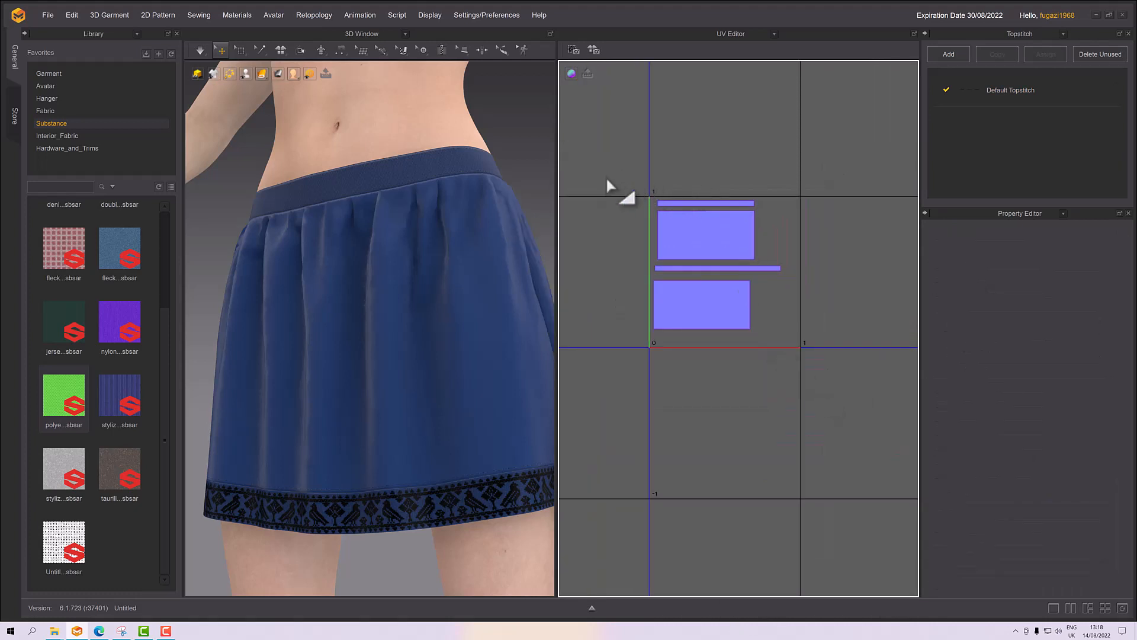
left_click_drag(607, 169, 812, 407)
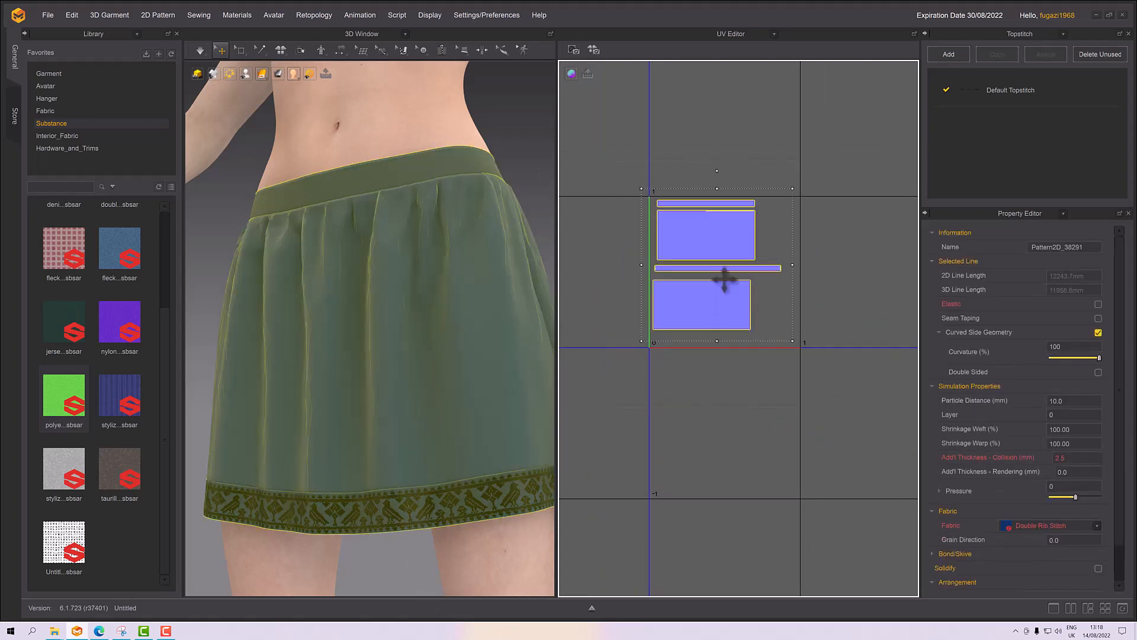
scroll(715, 261, "up", 1)
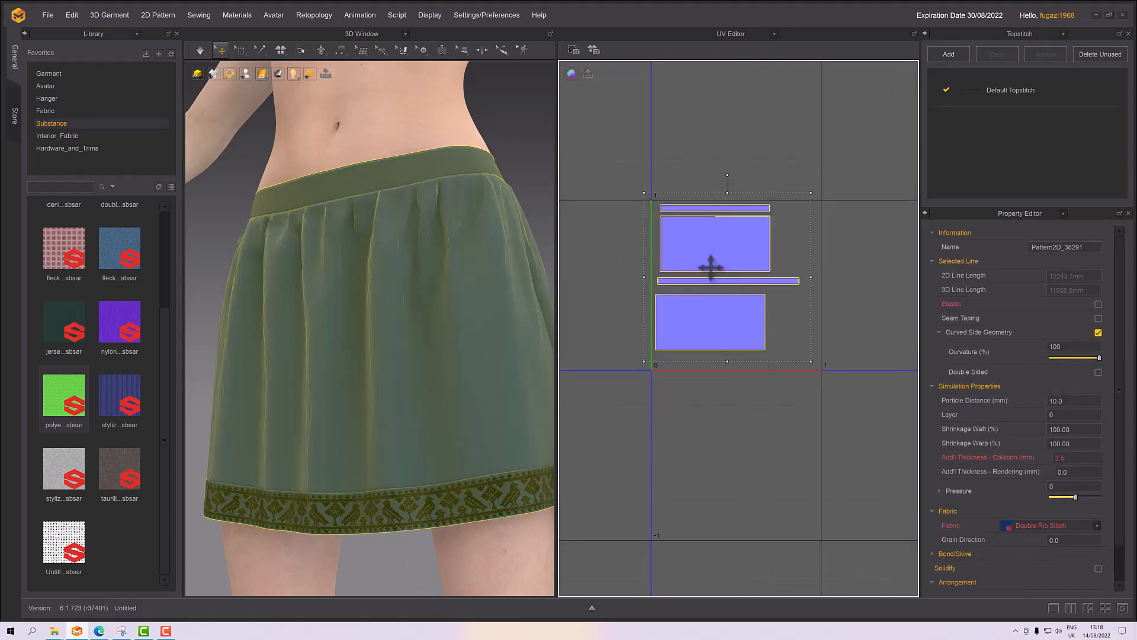
right_click(686, 247)
left_click(672, 140)
right_click(671, 140)
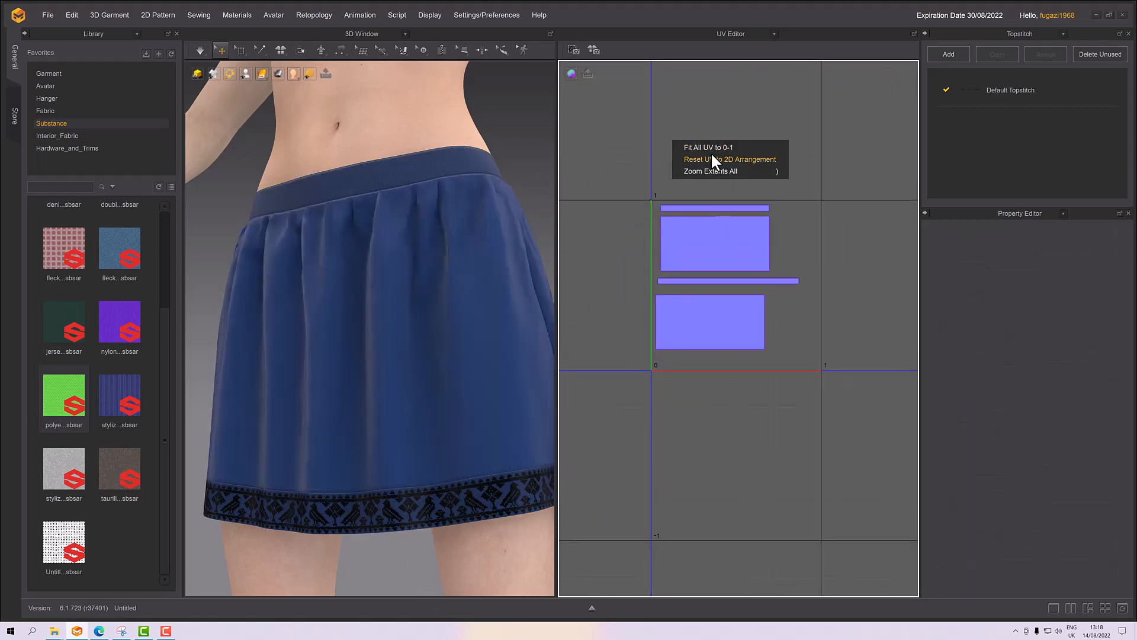
left_click(712, 158)
right_click_drag(720, 169, 832, 145)
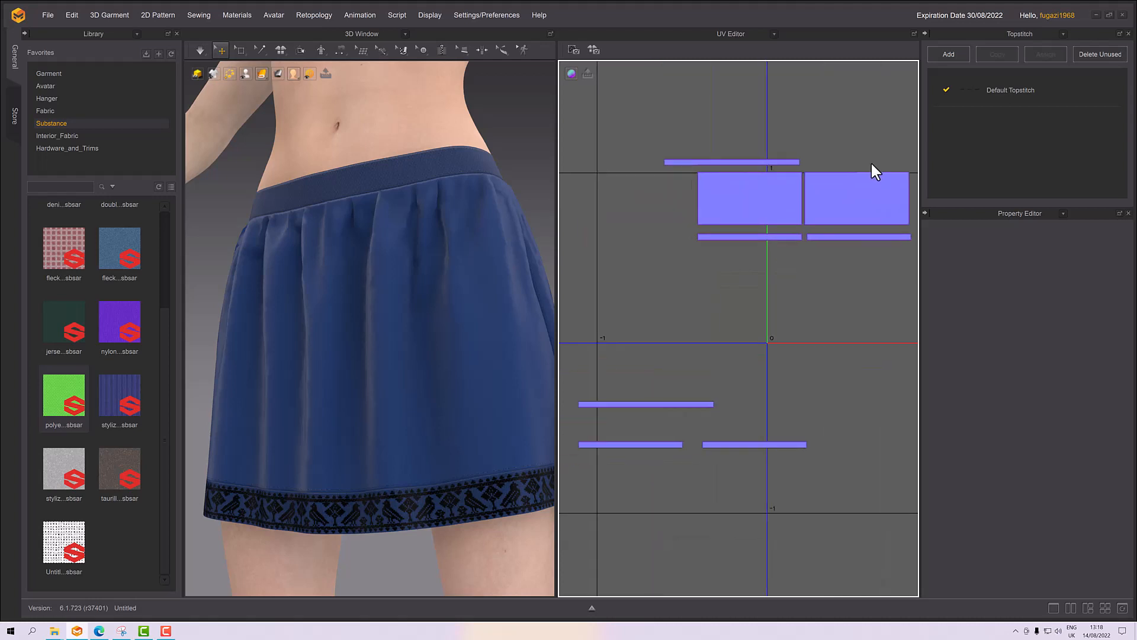
Step: Move the separate long strip and the two short strips from below the UV origin up beneath the skirt and hem islands
scroll(625, 335, "down", 3)
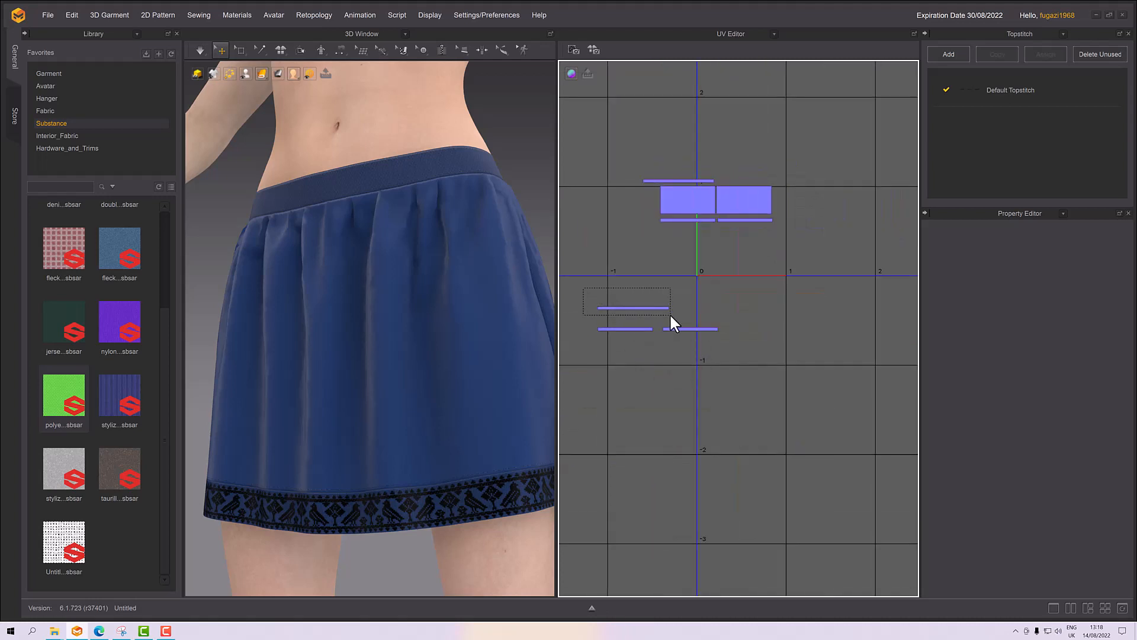
left_click_drag(670, 315, 693, 229)
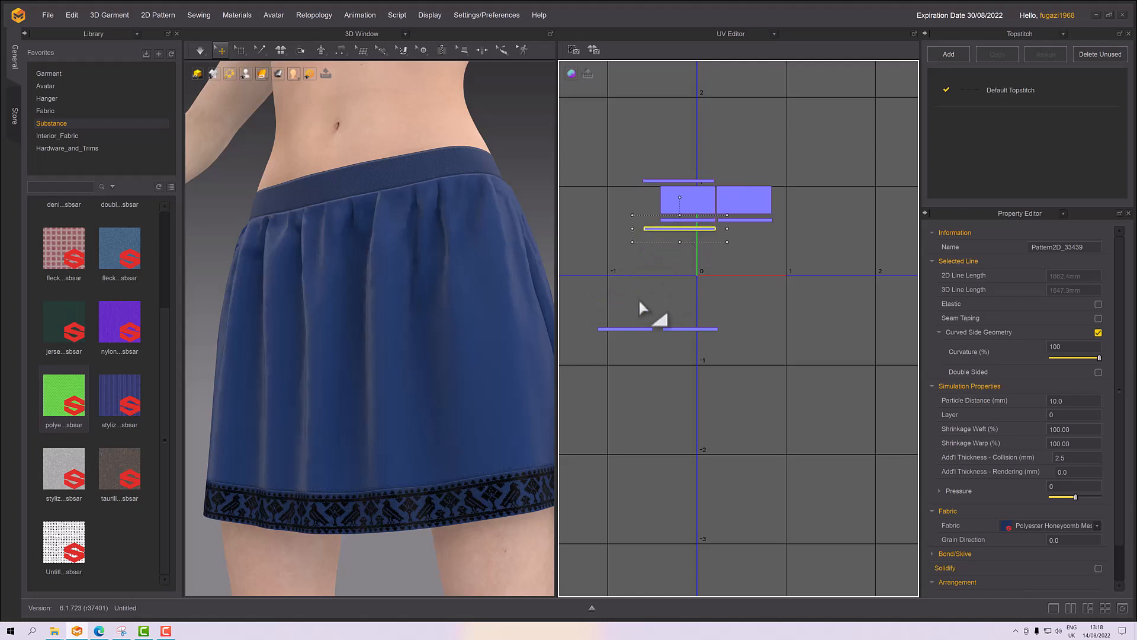
left_click_drag(598, 299, 755, 242)
scroll(536, 189, "up", 2)
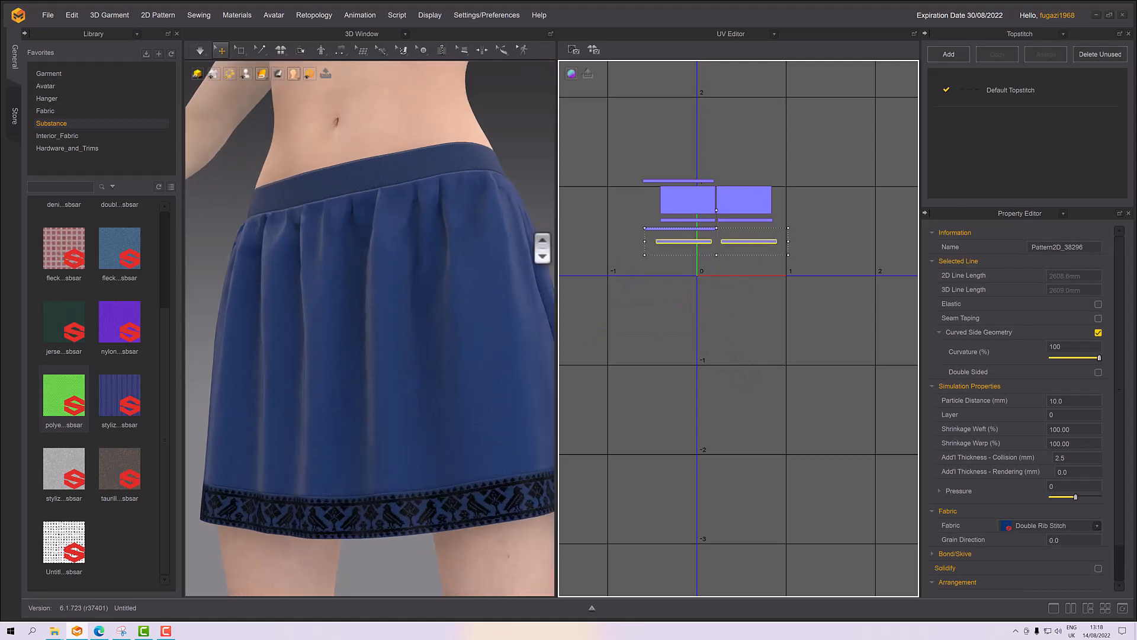
scroll(695, 270, "up", 3)
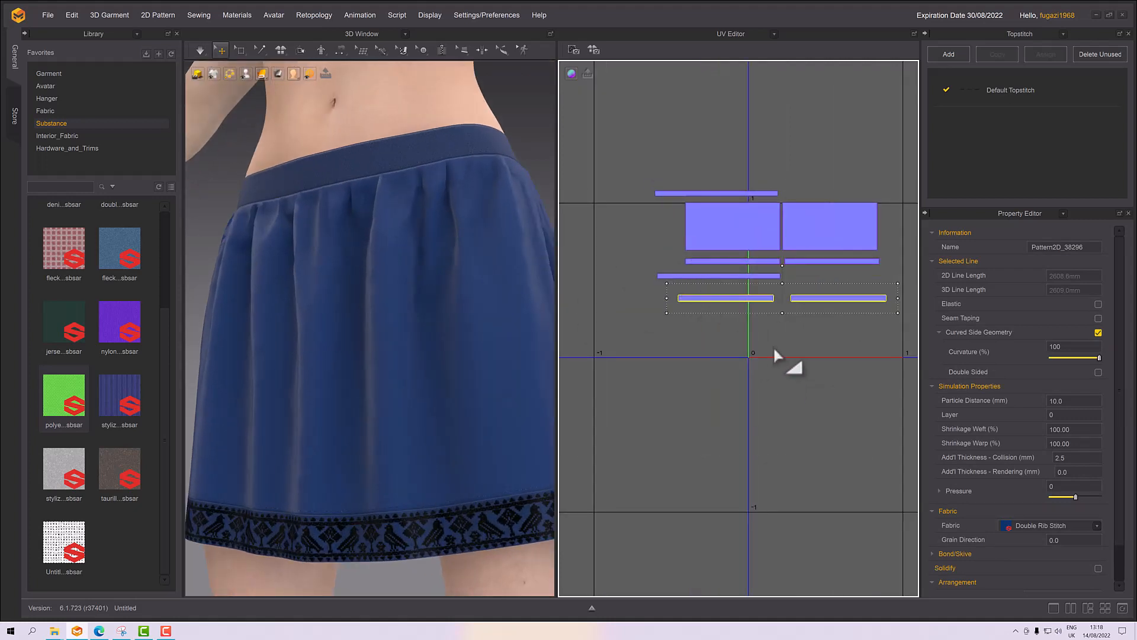
Step: Show the 2D Pattern Window, select the long strip and two short strips below the skirt pieces, and return to the UV Editor
left_click(729, 31)
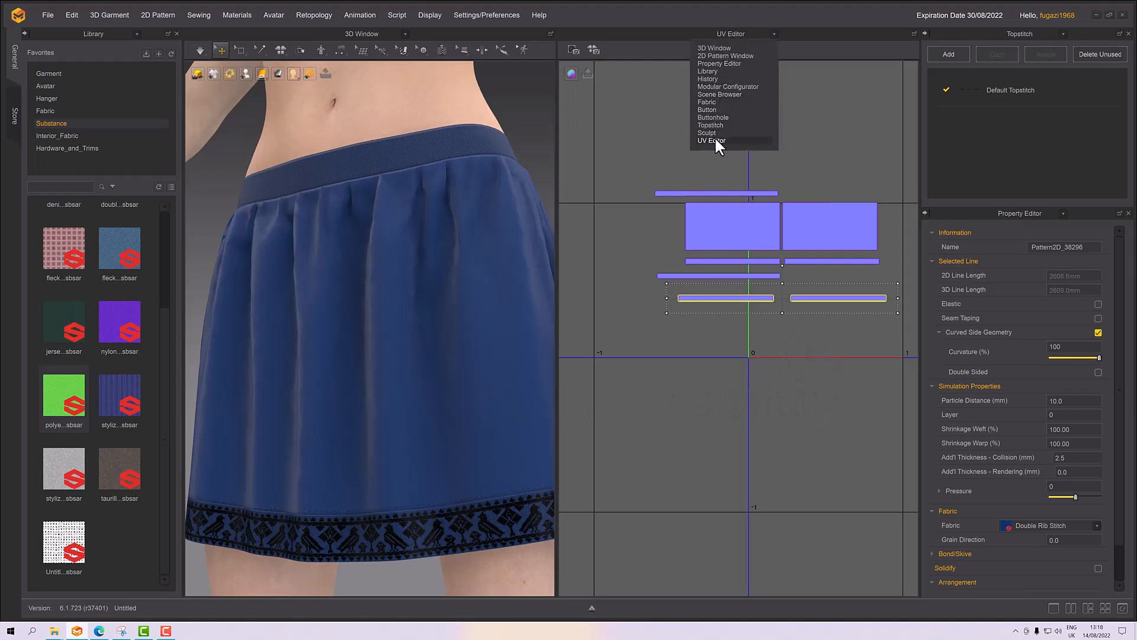
left_click(720, 57)
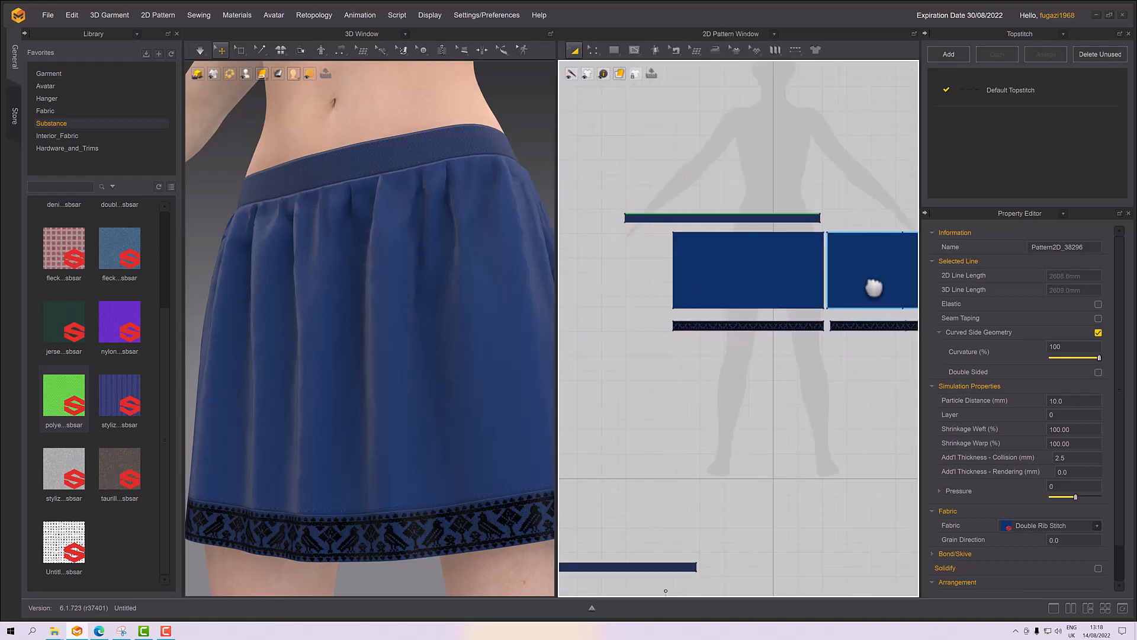
scroll(781, 343, "down", 4)
left_click_drag(607, 296, 835, 421)
left_click(736, 34)
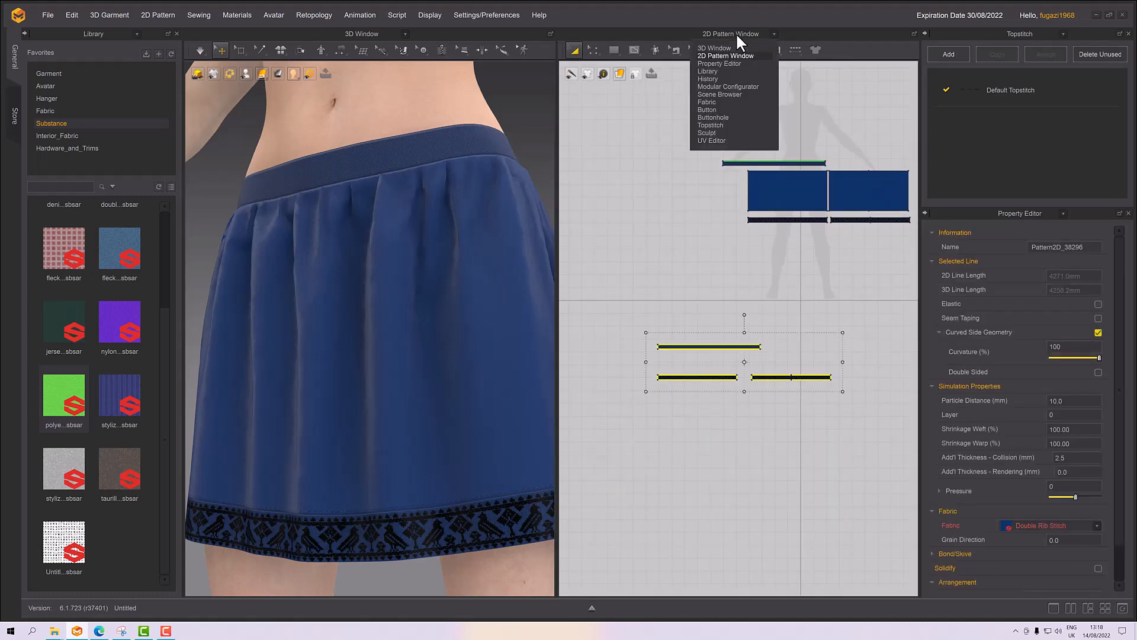
left_click(730, 141)
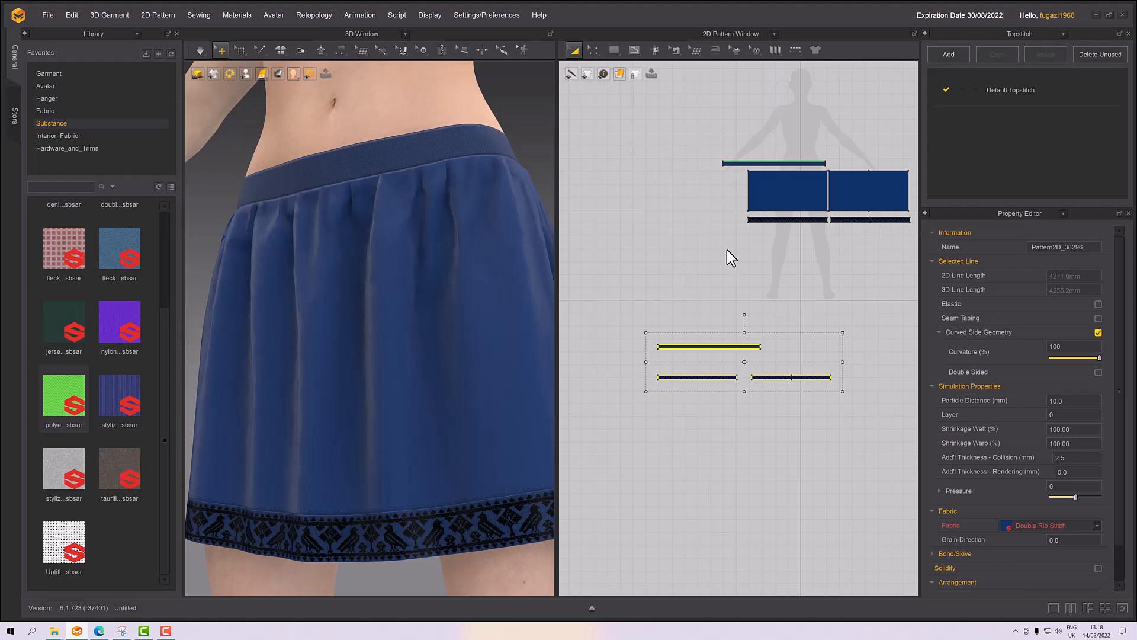
Step: Move the separate long strip and two short strips down and left, below the UV origin and away from the skirt islands
left_click(745, 449)
scroll(748, 403, "down", 5)
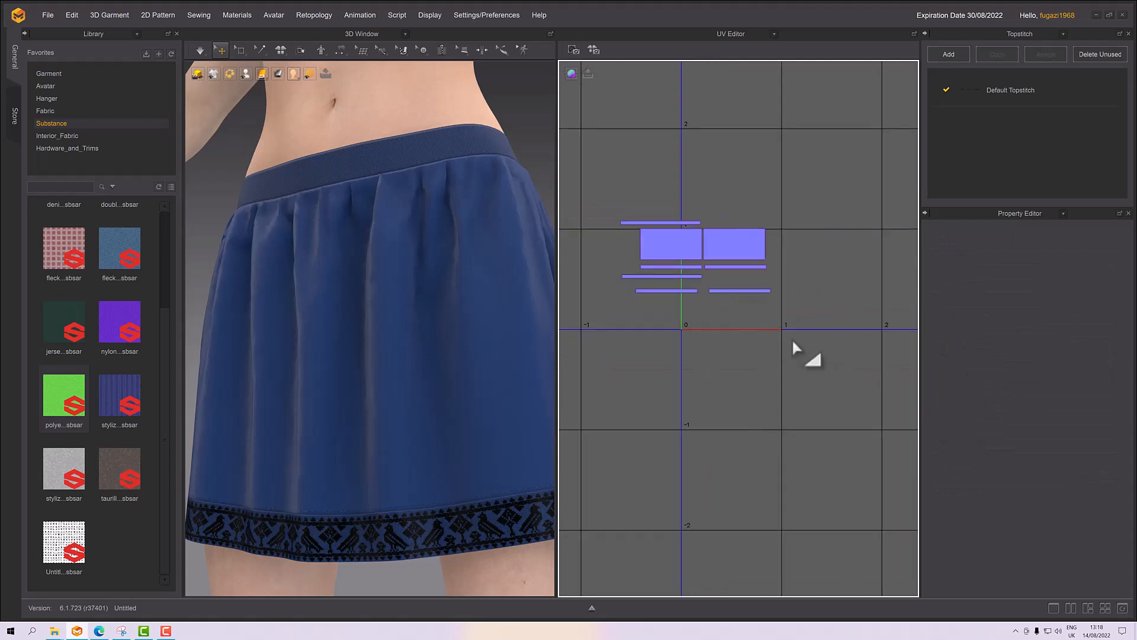
left_click_drag(791, 335, 570, 410)
scroll(738, 304, "down", 2)
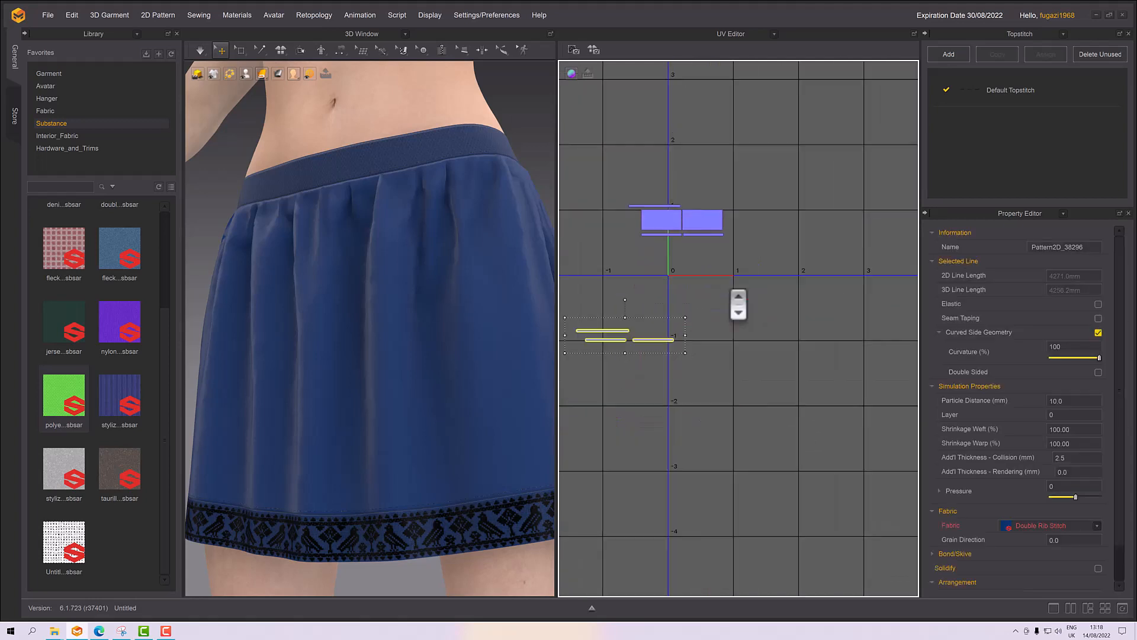
Step: Move both hem islands up so each sits close beneath its skirt panel
scroll(738, 303, "up", 5)
left_click(717, 302)
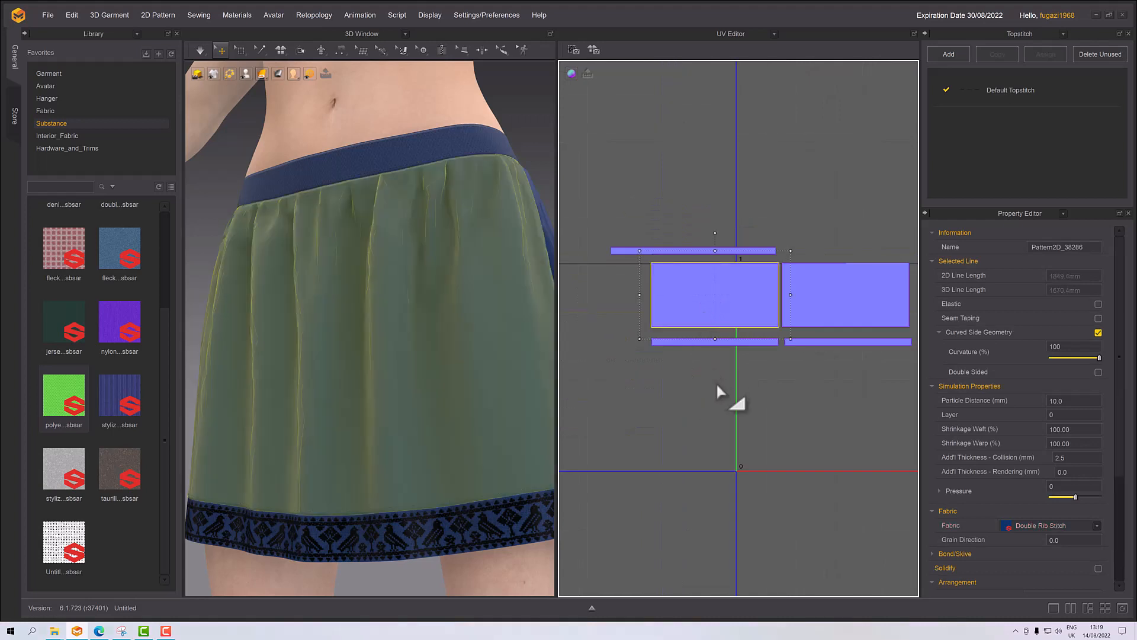
scroll(718, 397, "up", 2)
left_click(722, 406)
left_click_drag(721, 405, 722, 393)
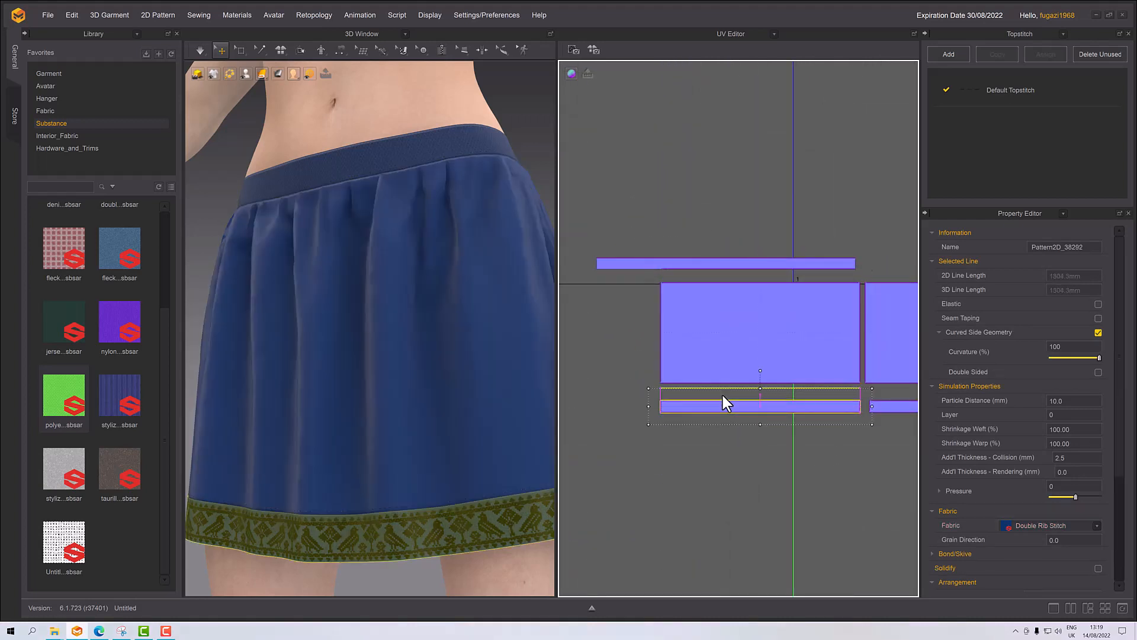
left_click(883, 405)
left_click_drag(885, 404, 880, 395)
scroll(868, 425, "down", 3)
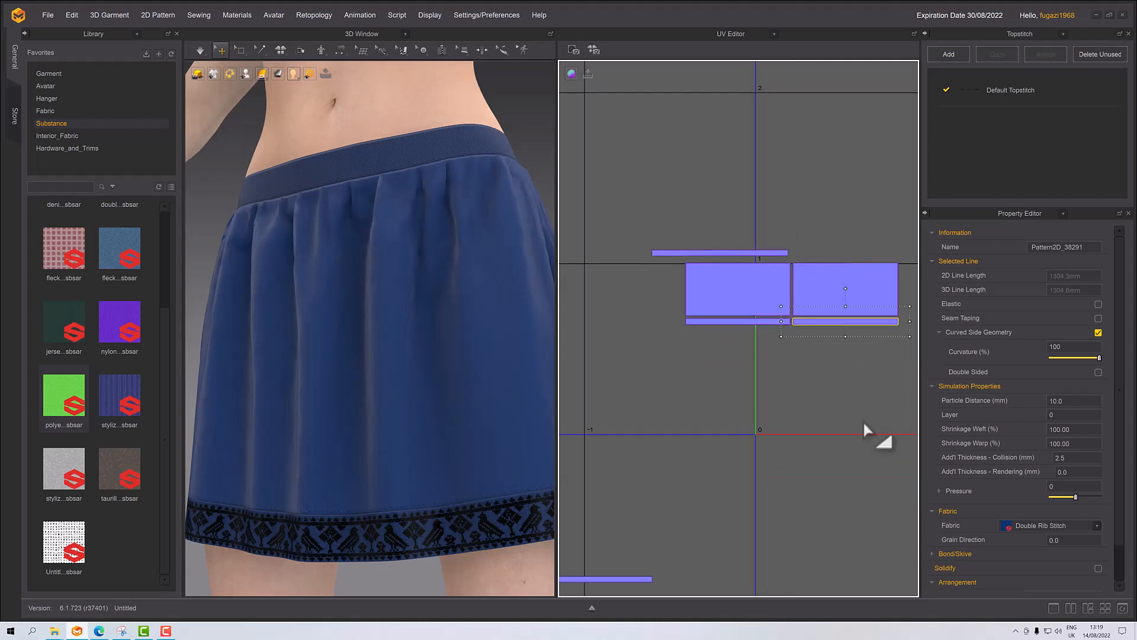
left_click(863, 423)
Step: Move the right skirt panel and its hem island together so they stack beneath the left panel's hem
middle_click_drag(833, 387, 754, 413)
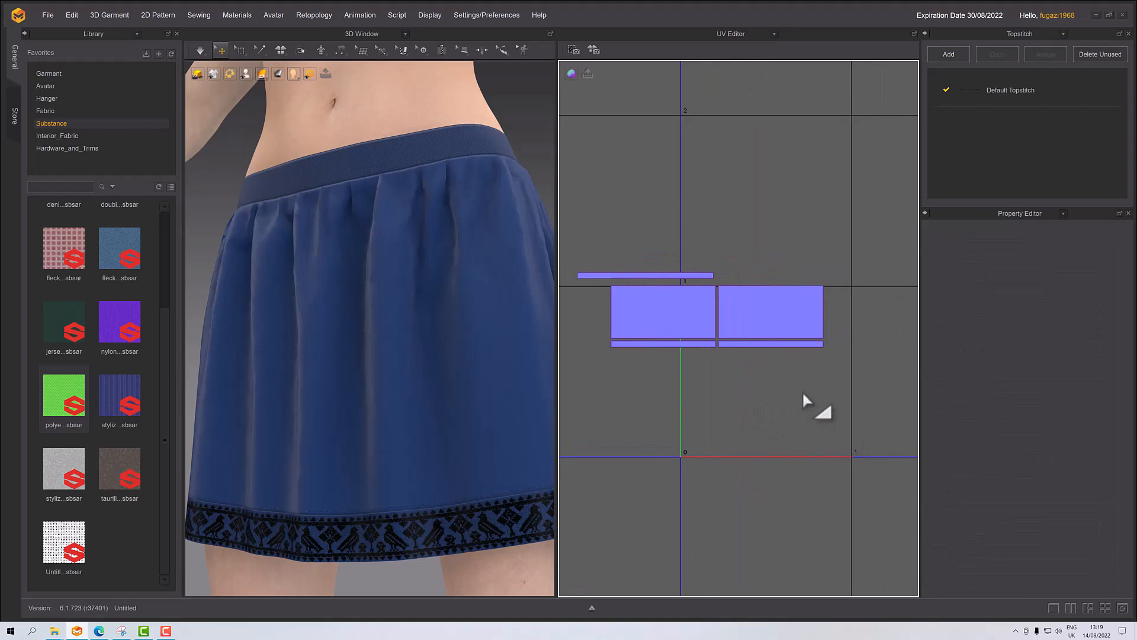
left_click_drag(733, 258, 714, 252)
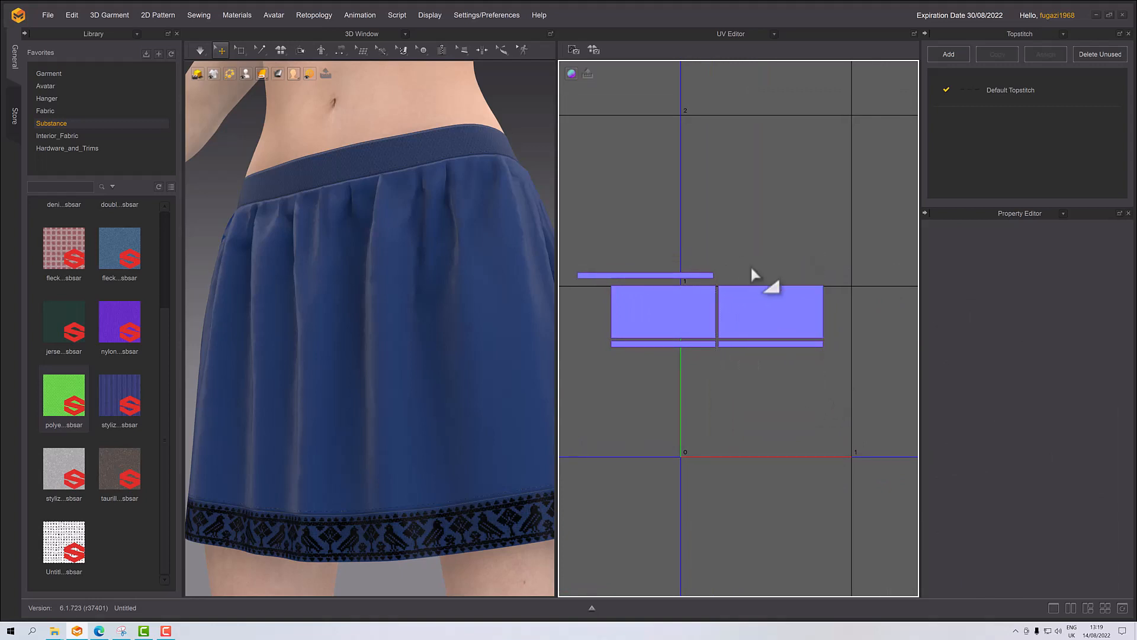
left_click(796, 332)
left_click(793, 343)
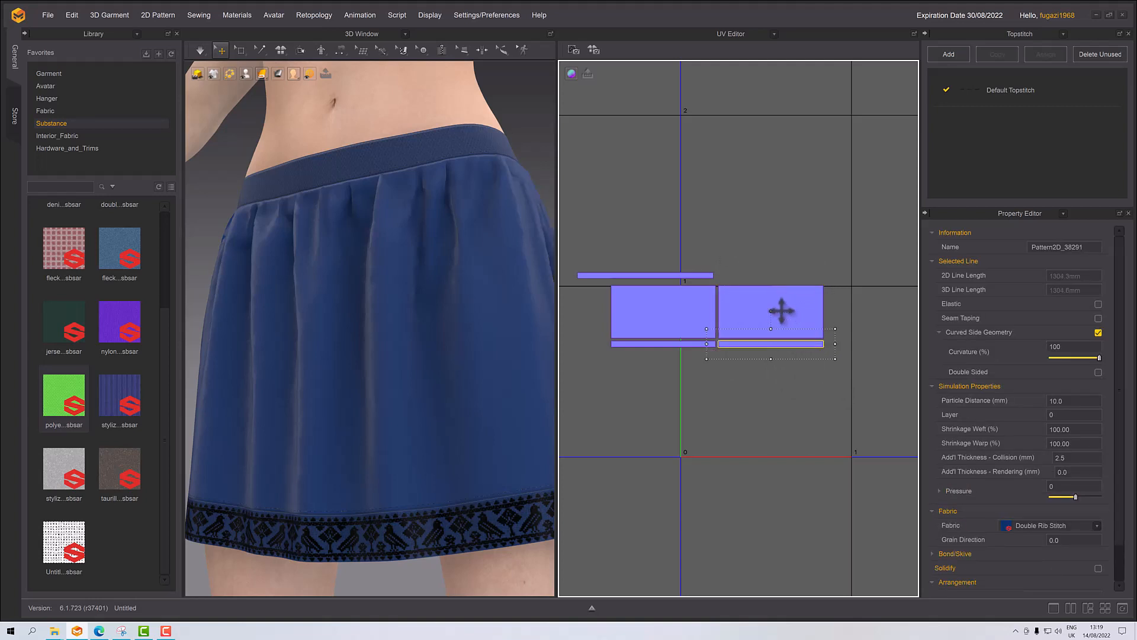
left_click(782, 310, "shift")
left_click_drag(781, 310, 675, 375)
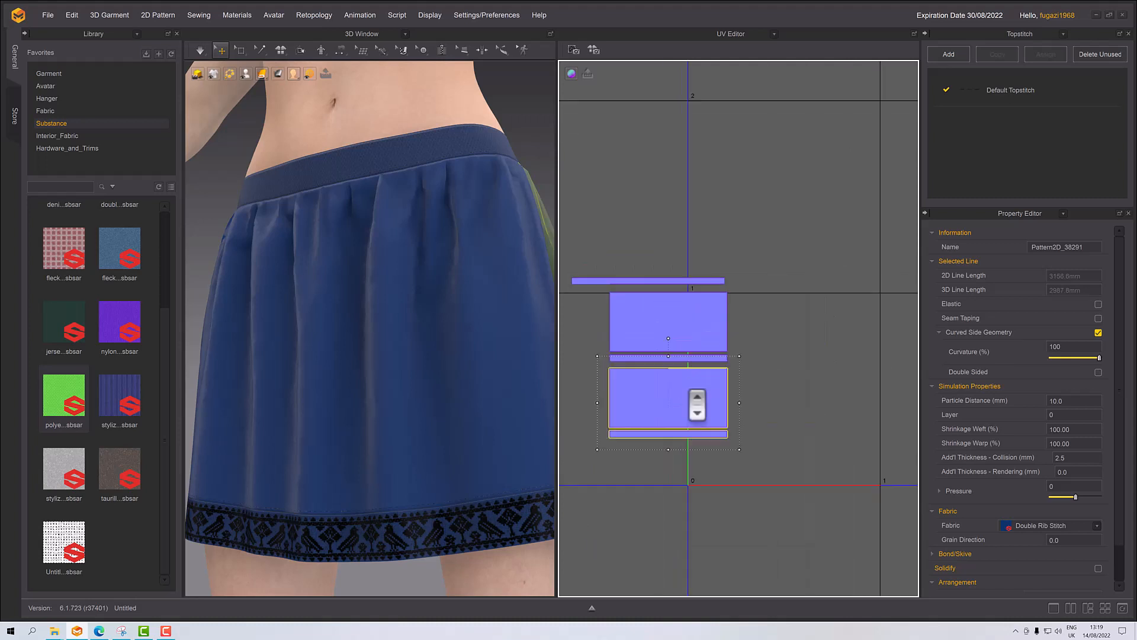
Step: Nudge the lower skirt panel and its hem upward to narrow the gap below the upper hem island
scroll(690, 396, "up", 5)
left_click(749, 353)
middle_click_drag(749, 353, 765, 186)
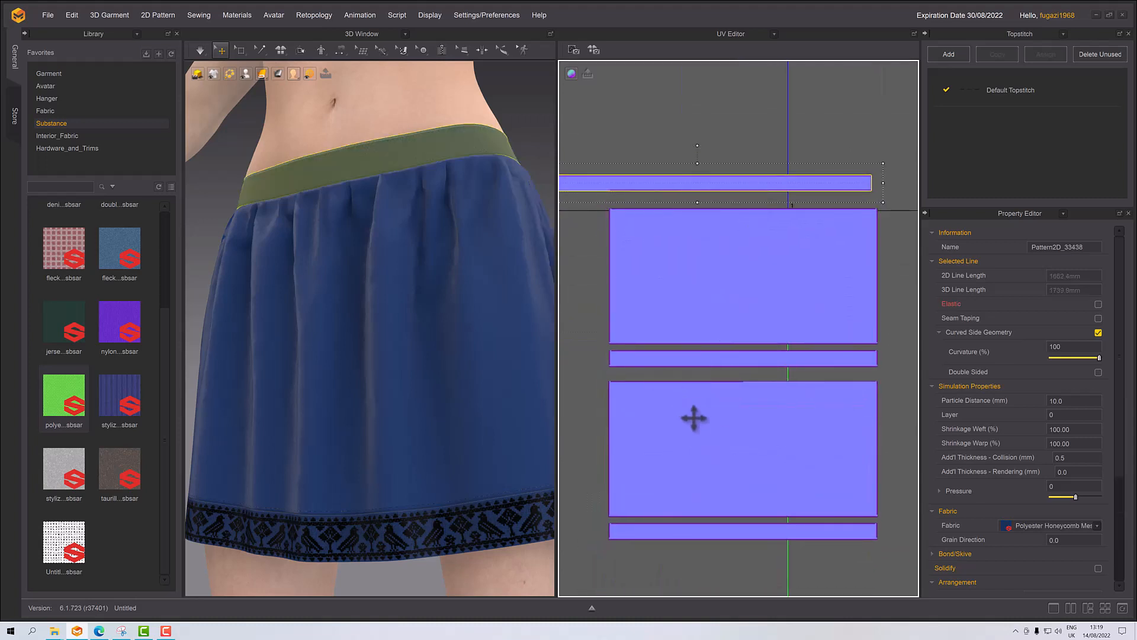
scroll(696, 419, "down", 5)
left_click(801, 456)
left_click(653, 347)
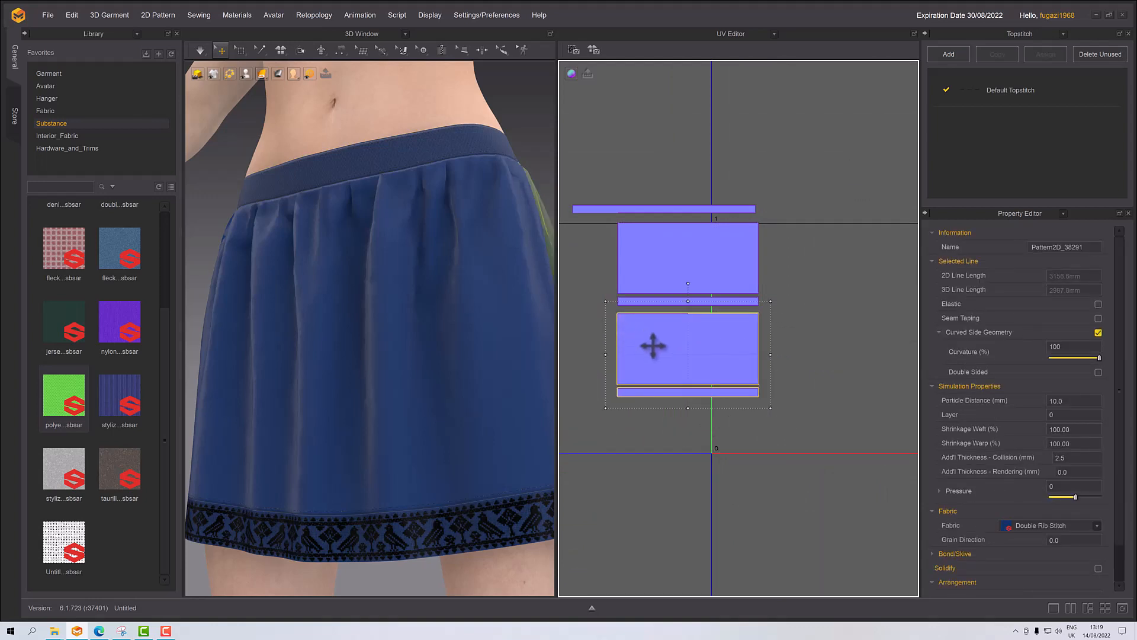
left_click_drag(653, 344, 652, 340)
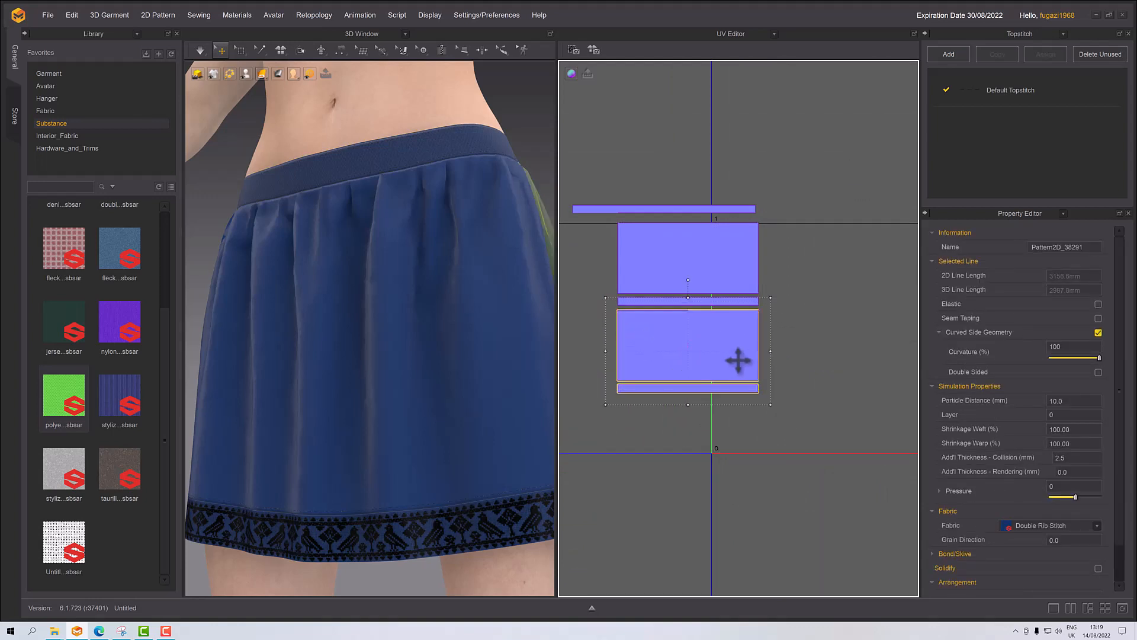
Step: Position the waistband island just above the upper skirt panel, aligned with the panel's left edge
left_click(674, 209)
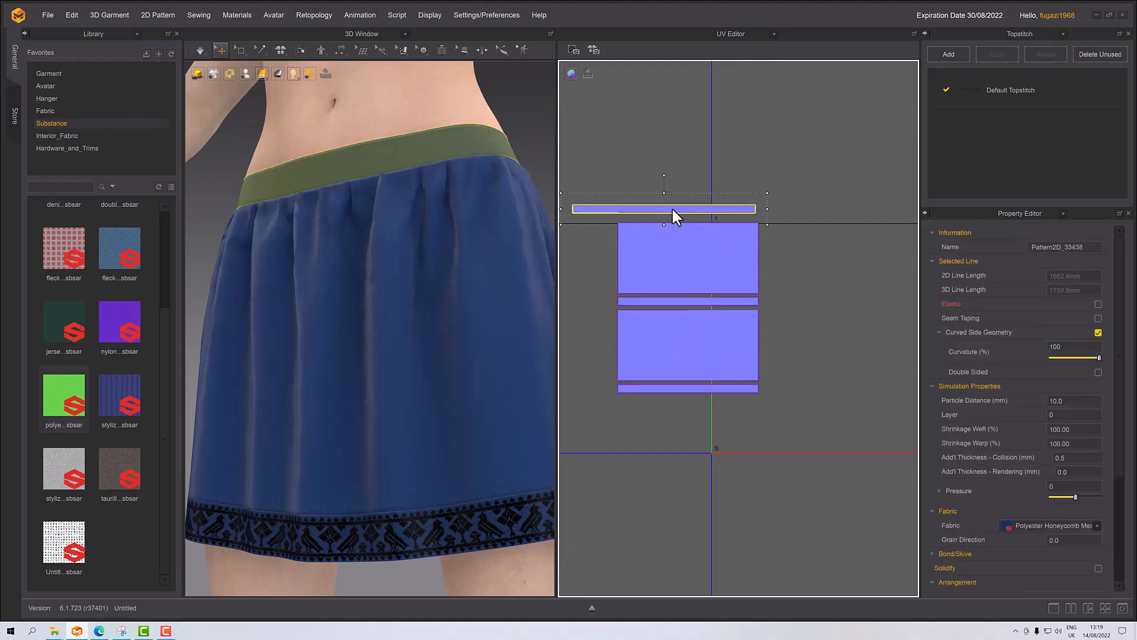
left_click_drag(693, 212, 719, 223)
scroll(723, 237, "down", 3)
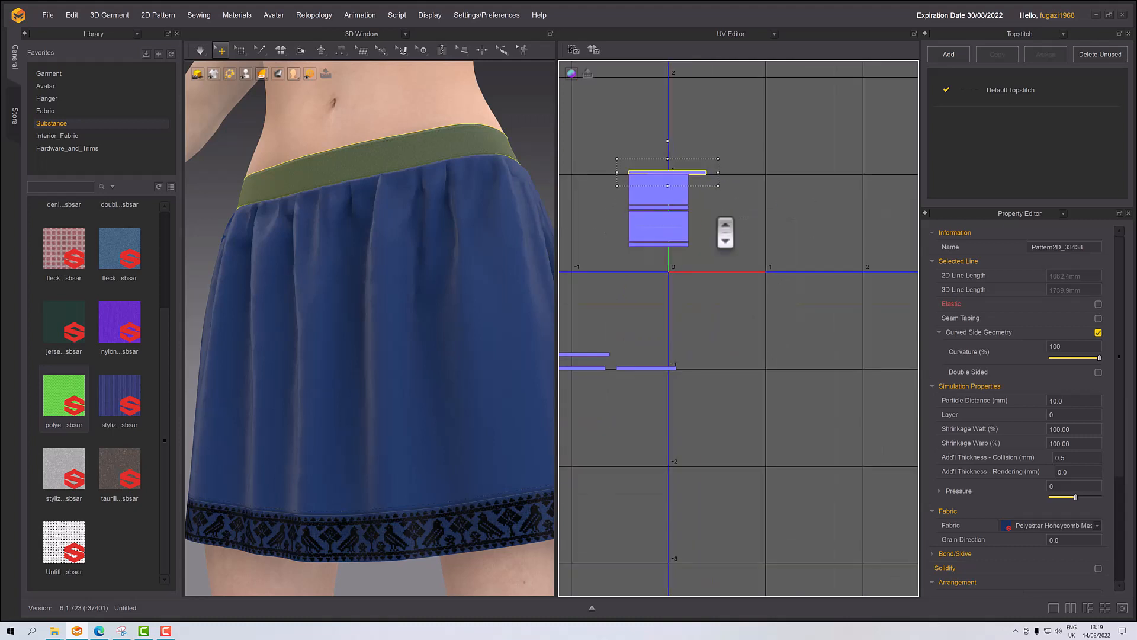
scroll(724, 246, "up", 10)
left_click_drag(680, 374, 679, 365)
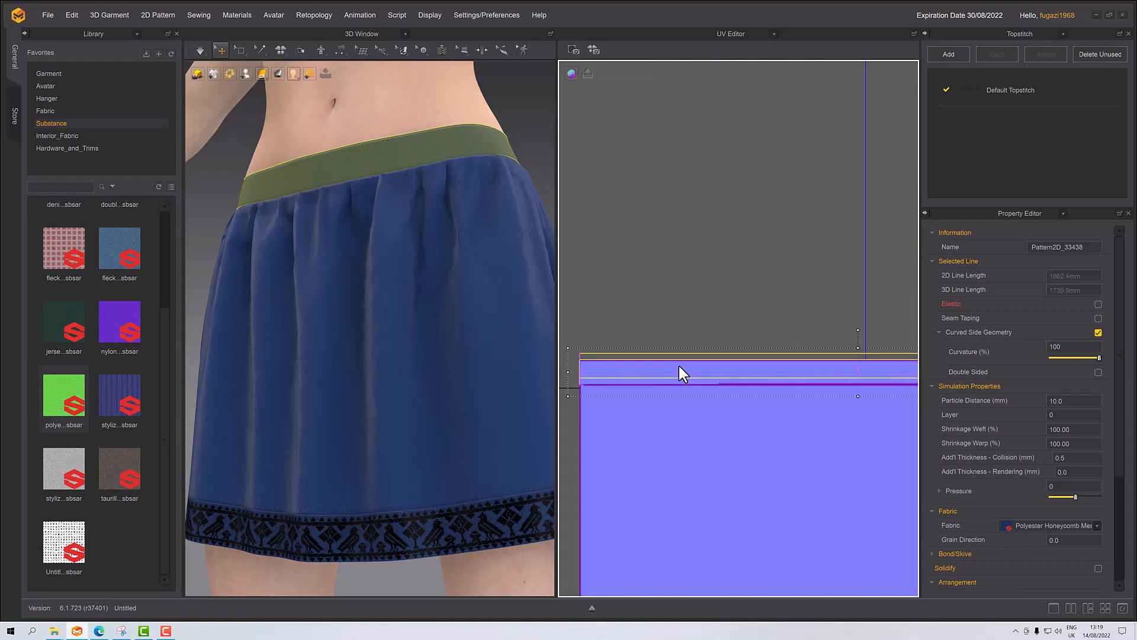
scroll(676, 376, "down", 10)
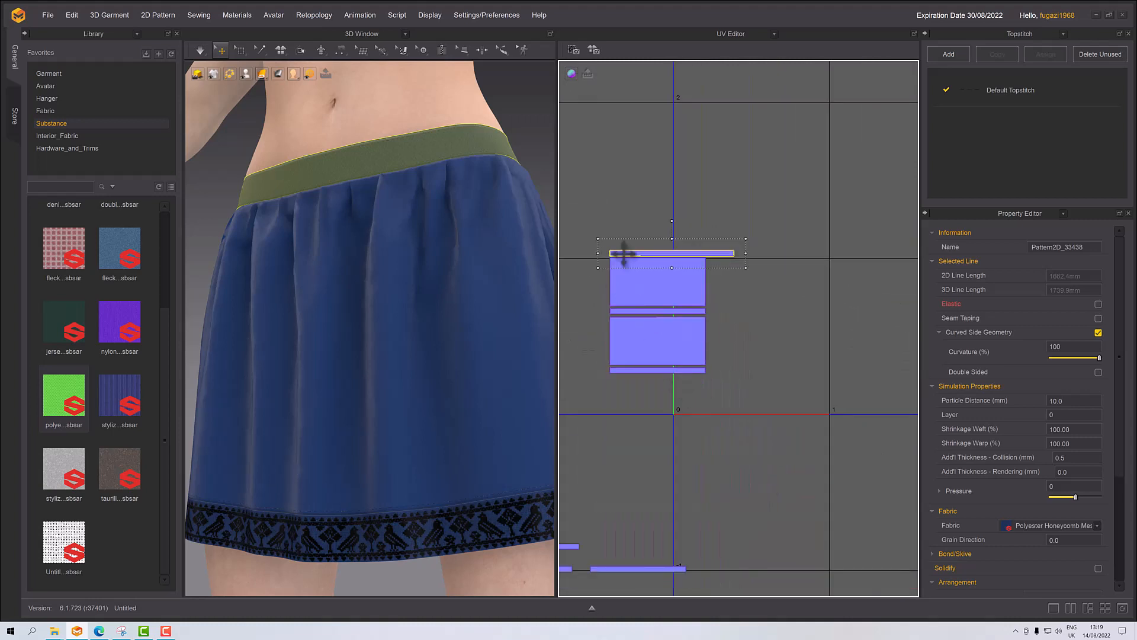
Step: Select the waistband, both skirt panels and both hems and fit their UVs to the 0-1 space
left_click_drag(576, 221, 788, 442)
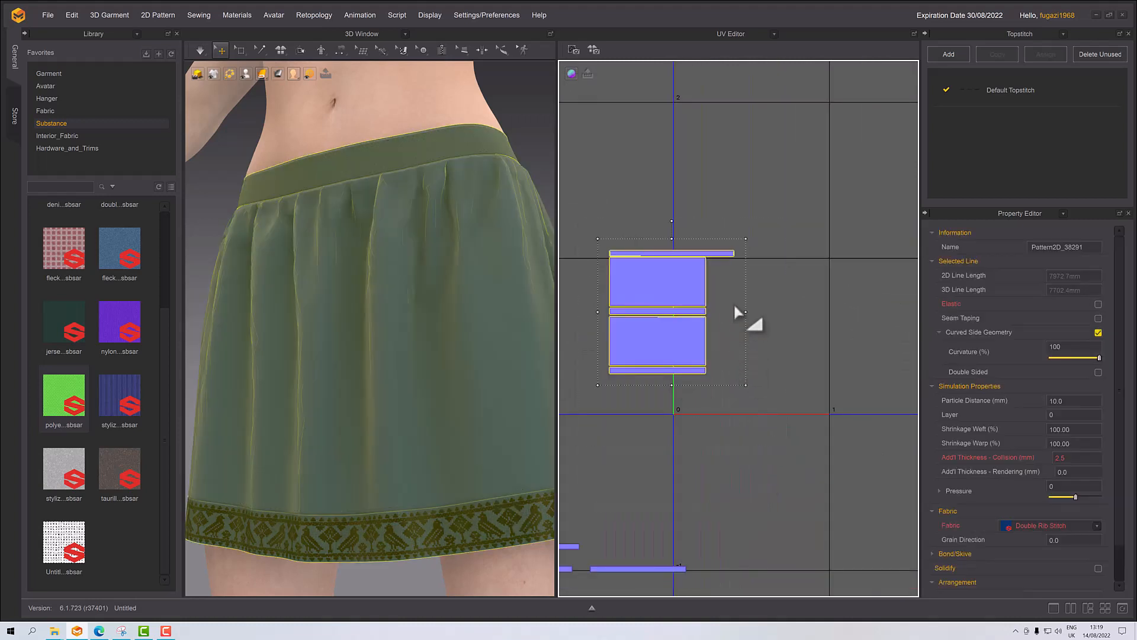
right_click(664, 275)
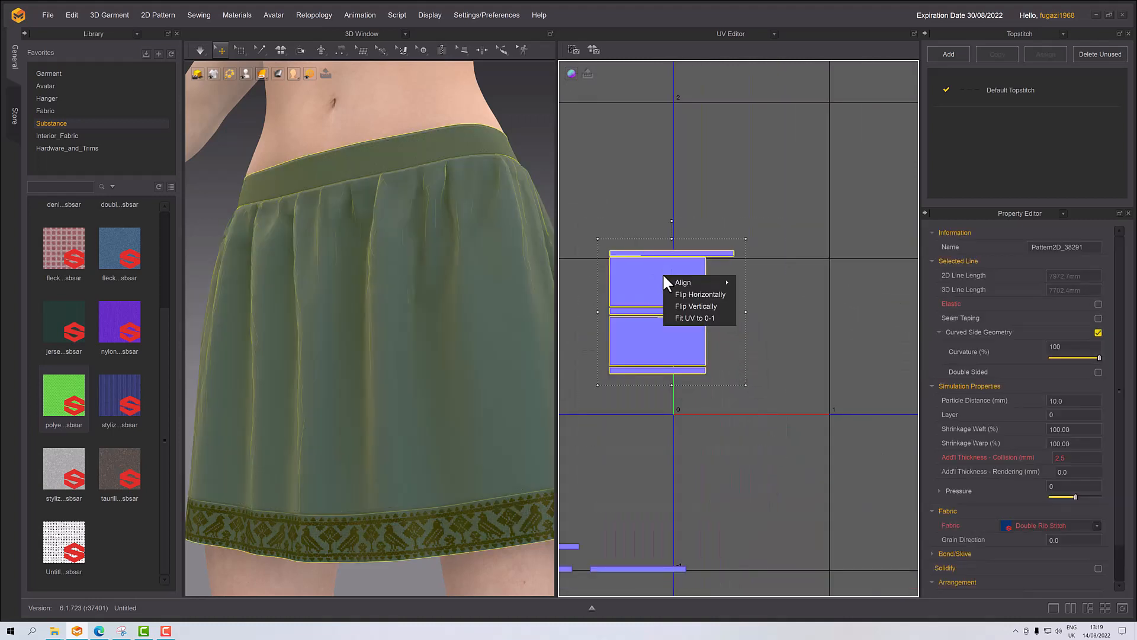
left_click(696, 318)
left_click(539, 334)
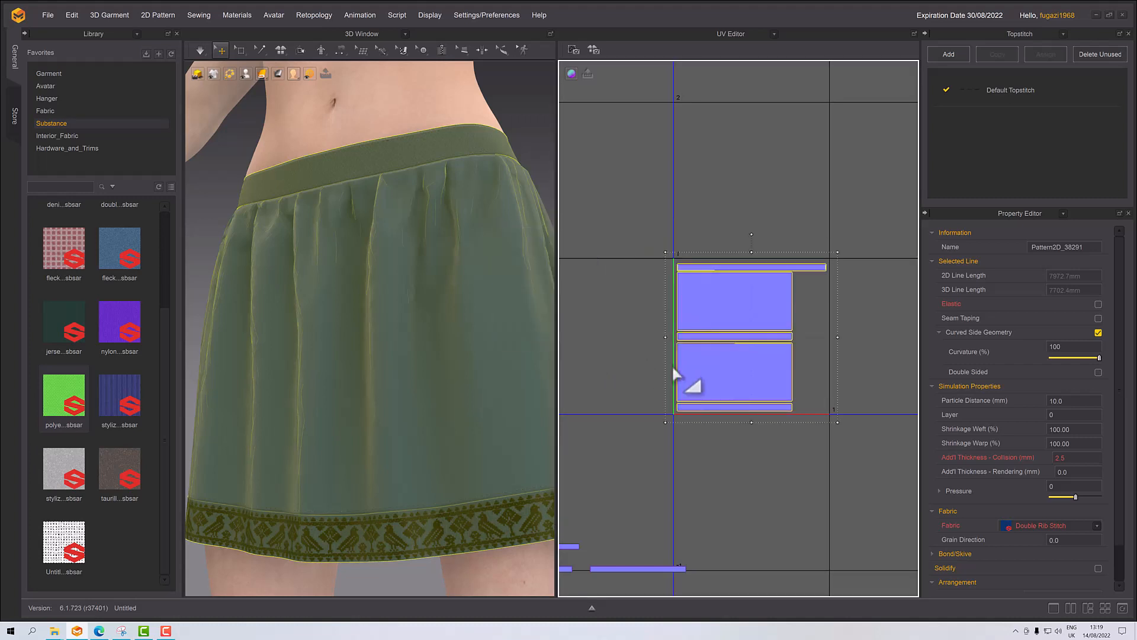
scroll(675, 367, "down", 2)
scroll(668, 391, "up", 4)
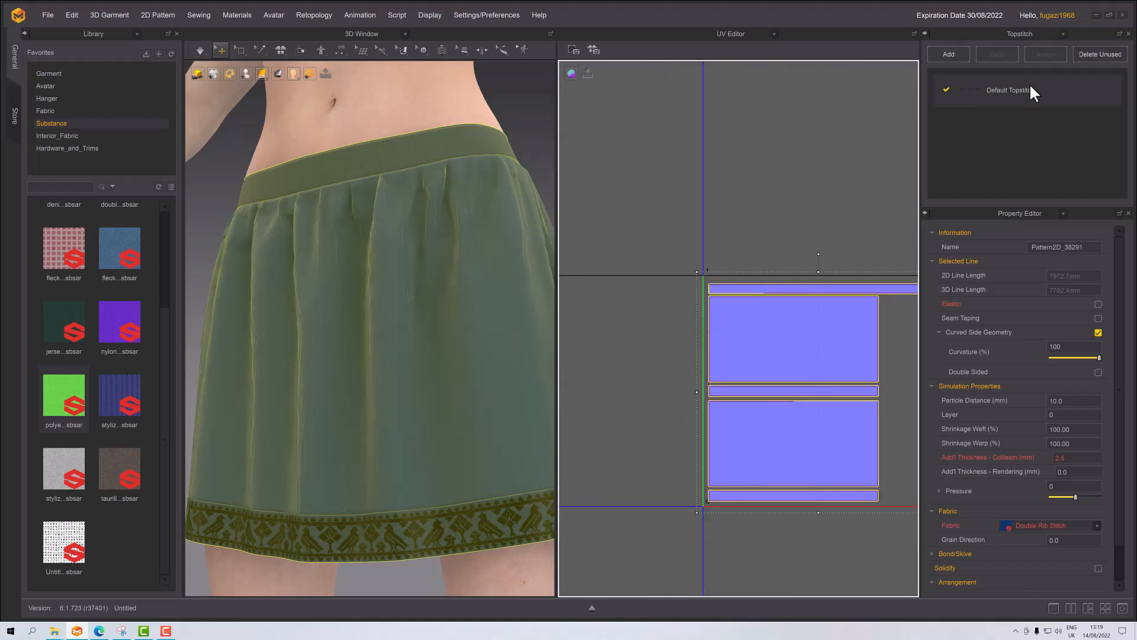
Step: Switch the Topstitch pane to the Fabric list
left_click(1011, 30)
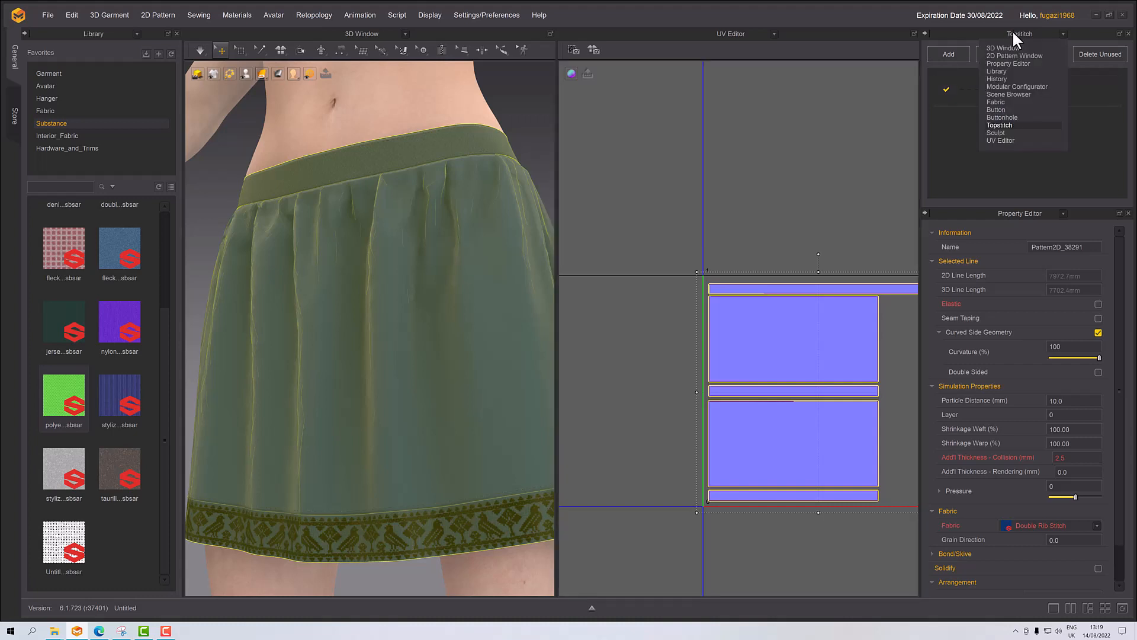
left_click(1005, 96)
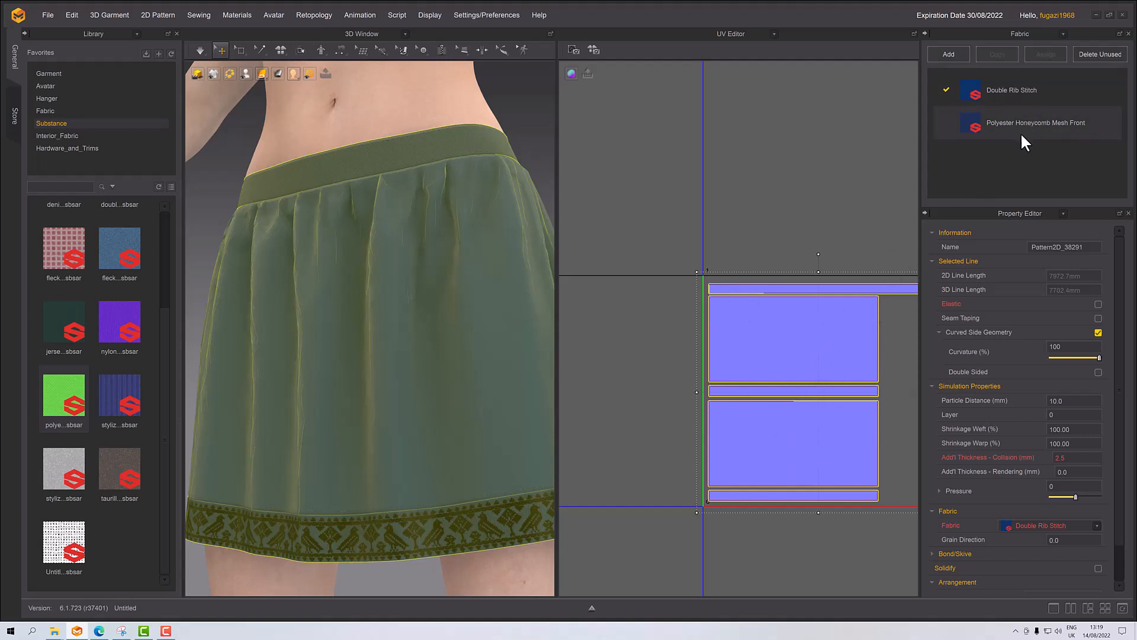
left_click(777, 254)
middle_click_drag(777, 254, 724, 114)
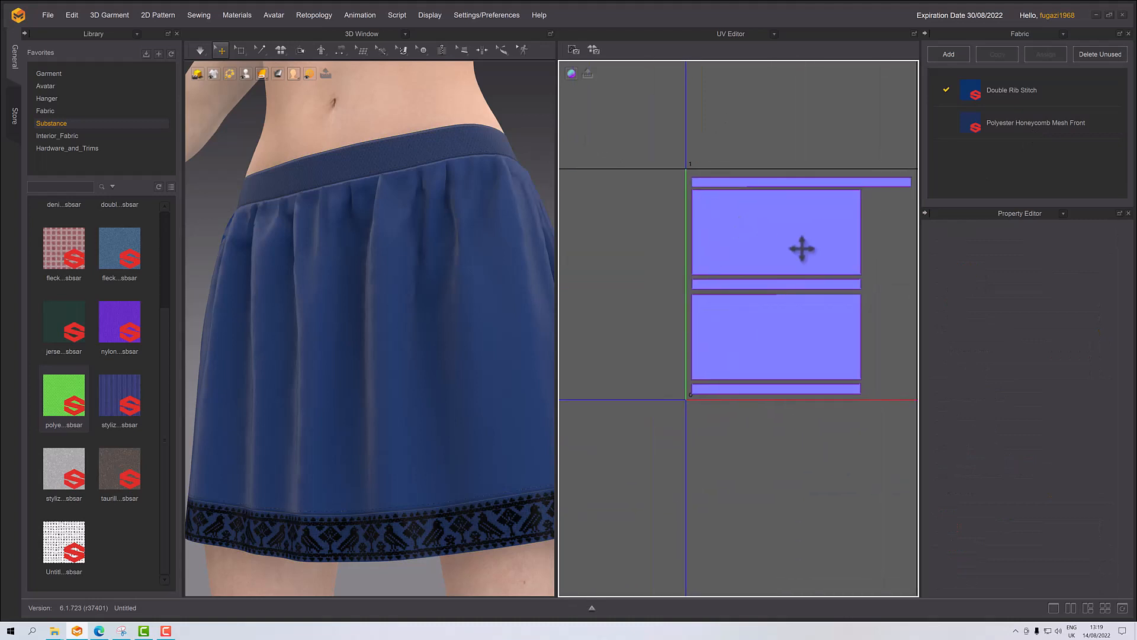
left_click(802, 246)
middle_click_drag(802, 246, 731, 236)
Step: Move the waistband island into the adjacent UV tile between 1 and 2, near the tile's upper edge
left_click(720, 180)
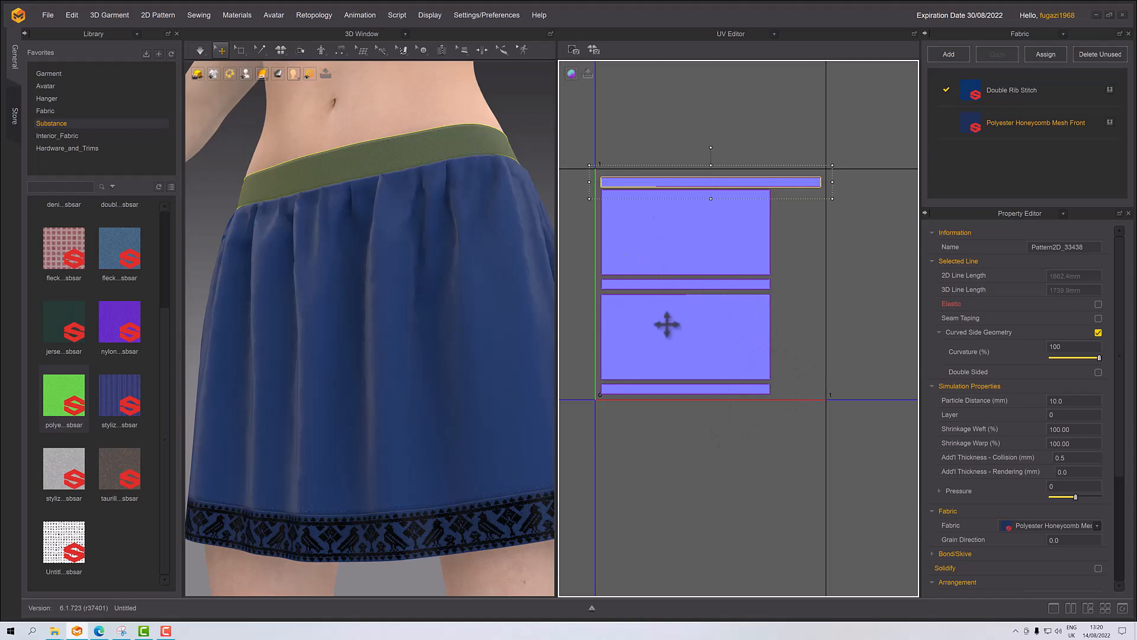
left_click_drag(661, 181, 886, 177)
left_click(909, 238)
middle_click_drag(910, 238, 784, 279)
scroll(784, 279, "down", 3)
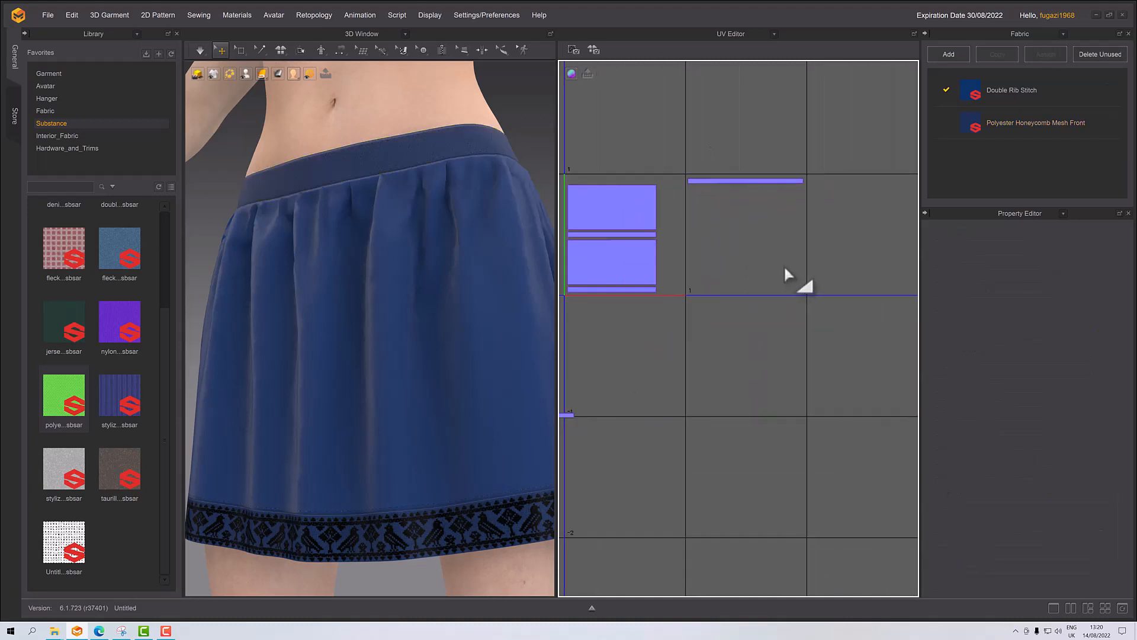
left_click(739, 181)
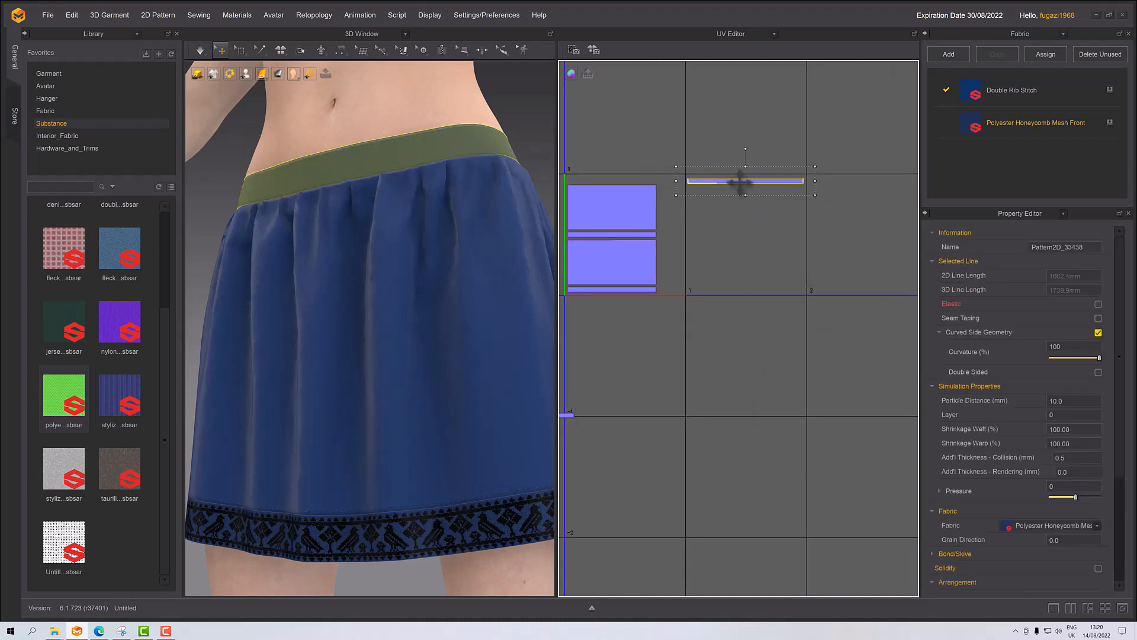
scroll(746, 201, "down", 2)
scroll(749, 208, "up", 3)
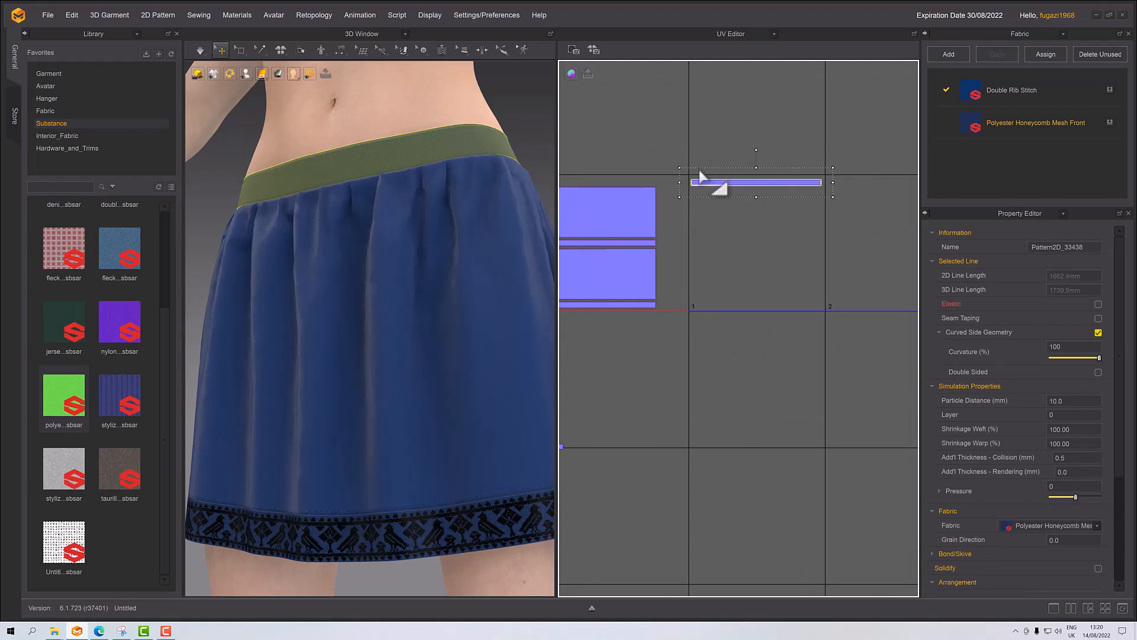
Step: Select both skirt panels and hems and fit their UVs to 0-1 using Length (Absolute) at 20 mm
left_click(747, 238)
middle_click_drag(748, 239, 822, 218)
left_click_drag(616, 145, 747, 318)
right_click(683, 189)
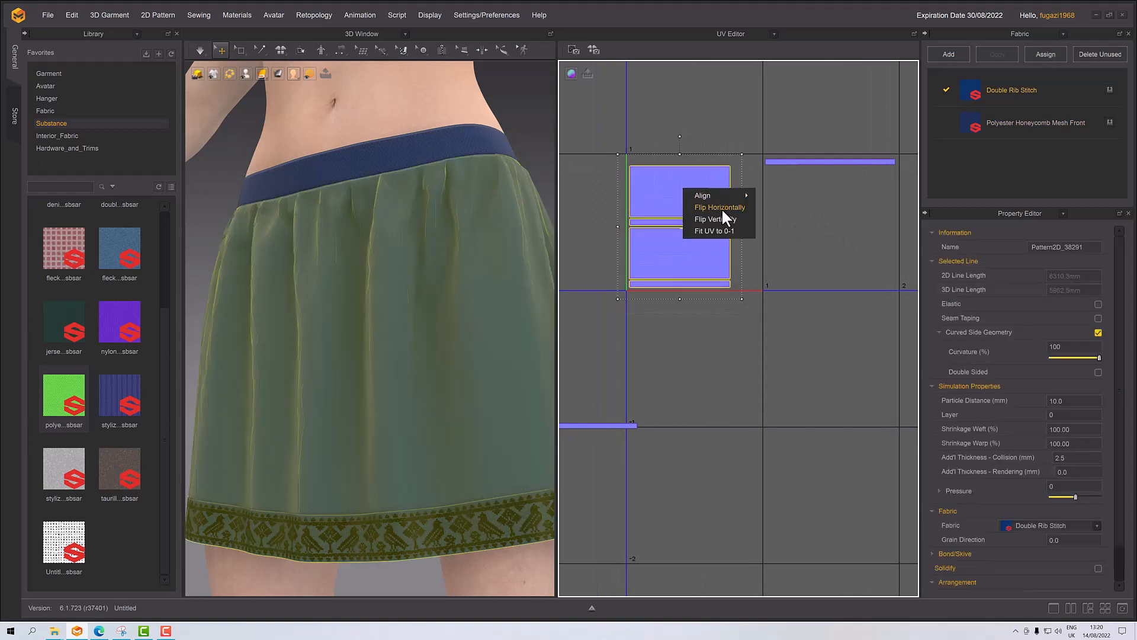
left_click(718, 231)
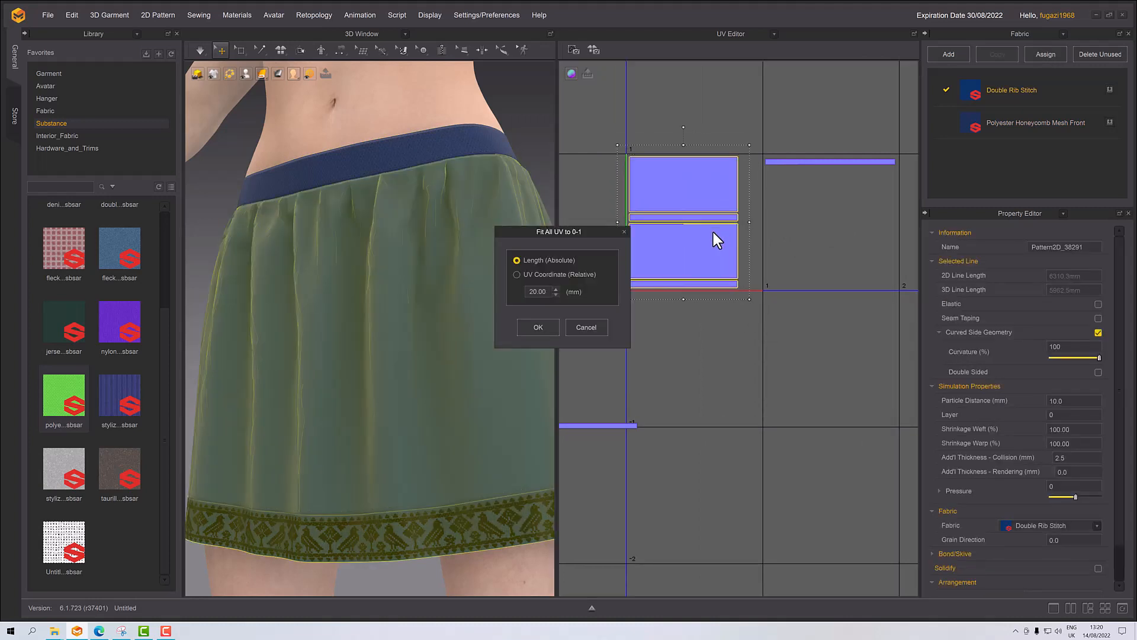
left_click(537, 328)
scroll(648, 285, "down", 2)
scroll(635, 310, "up", 5)
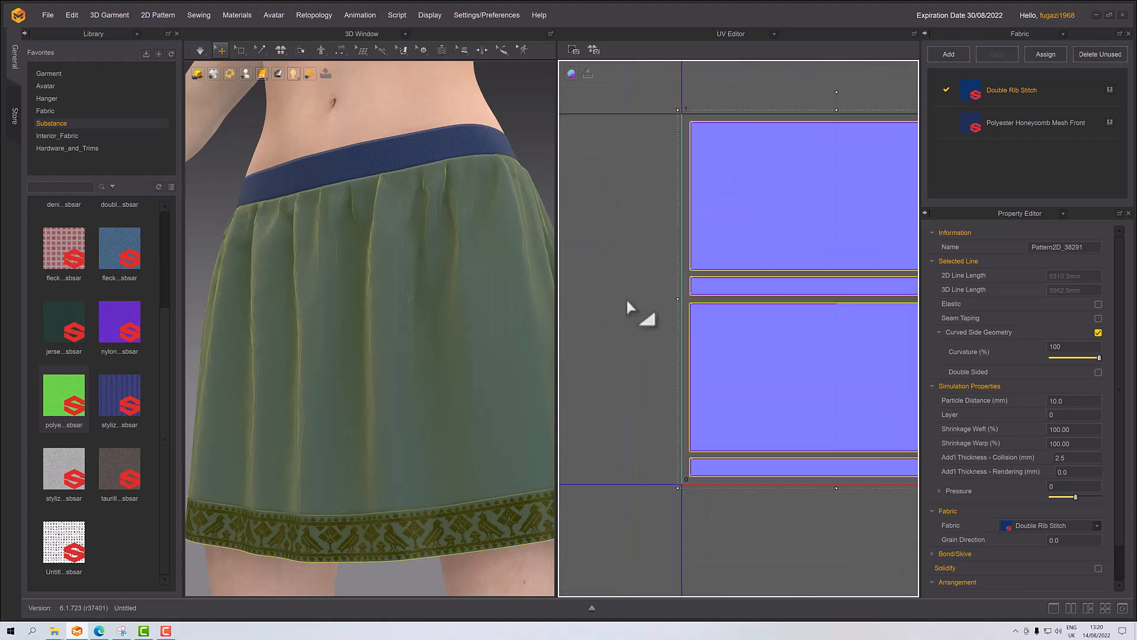
left_click(588, 270)
middle_click_drag(794, 296, 594, 298)
scroll(646, 290, "down", 5)
middle_click_drag(754, 267, 713, 279)
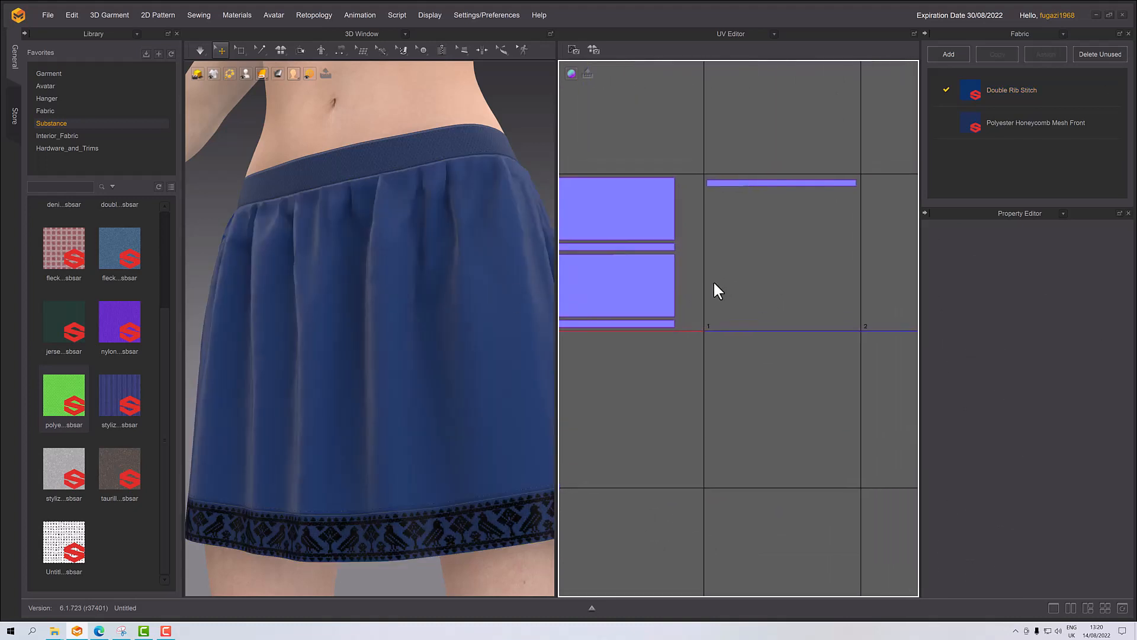
Step: Shift the waistband island one UV tile over onto the skirt islands and back to its own tile repeatedly
left_click(729, 181)
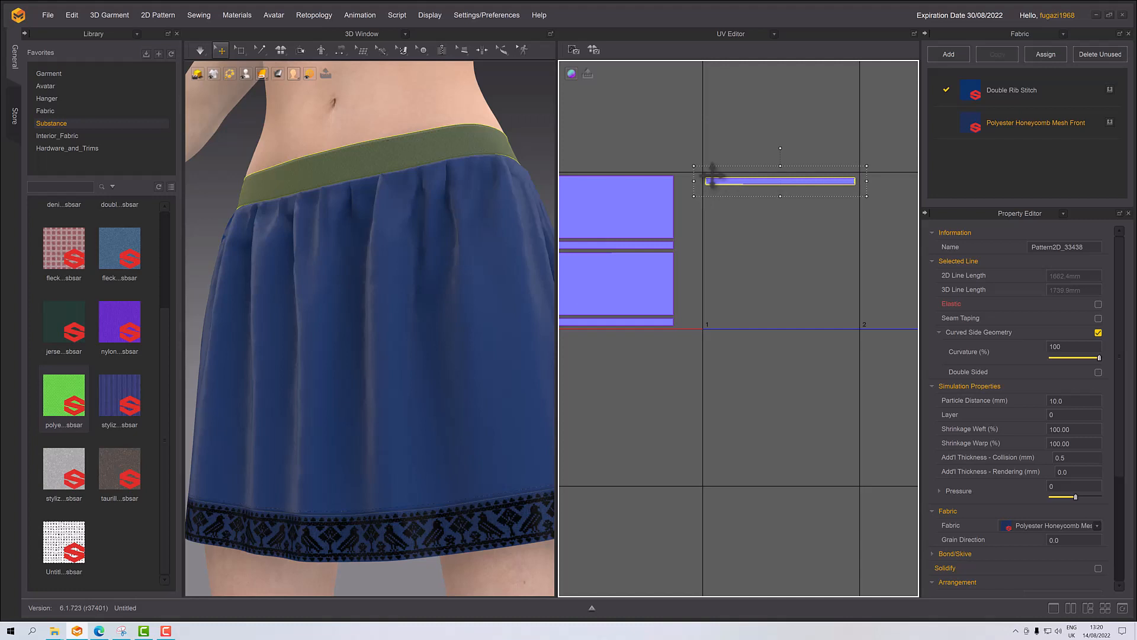
key("Left")
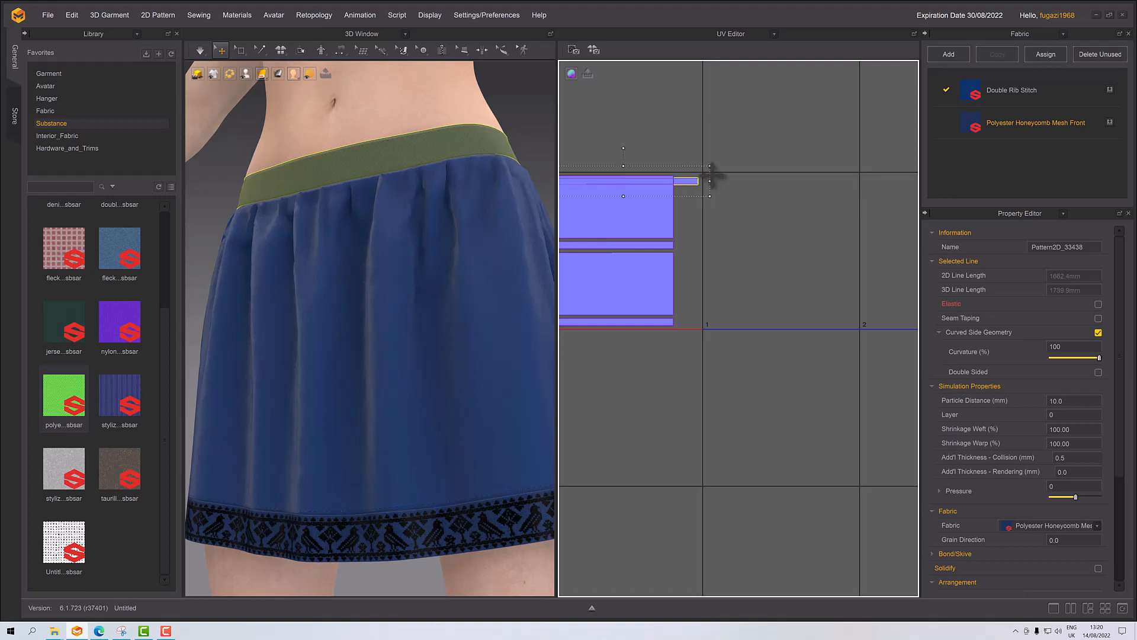
key("Right")
key("Left")
key("Right")
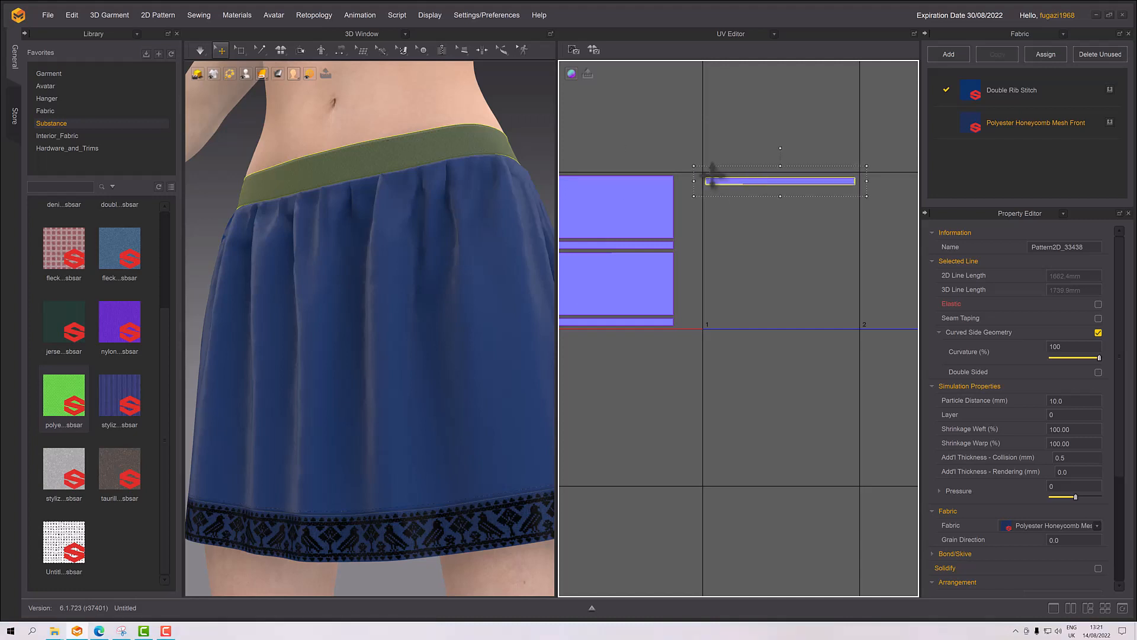
key("Left")
key("Right")
key("Left")
key("Right")
left_click(774, 239)
Step: Move the first hem, second skirt panel and last hem islands slightly upward to tighten the gaps in the UV stack
middle_click_drag(807, 273, 891, 288)
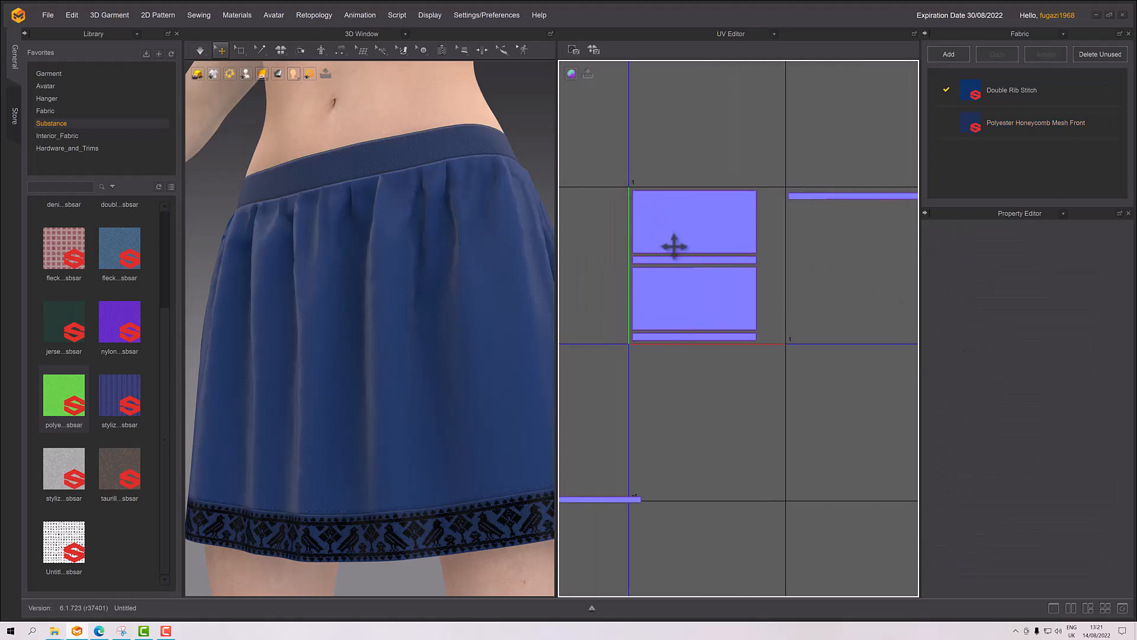
scroll(674, 247, "down", 2)
scroll(672, 251, "up", 4)
left_click_drag(611, 149, 791, 401)
scroll(795, 393, "down", 3)
scroll(793, 395, "up", 7)
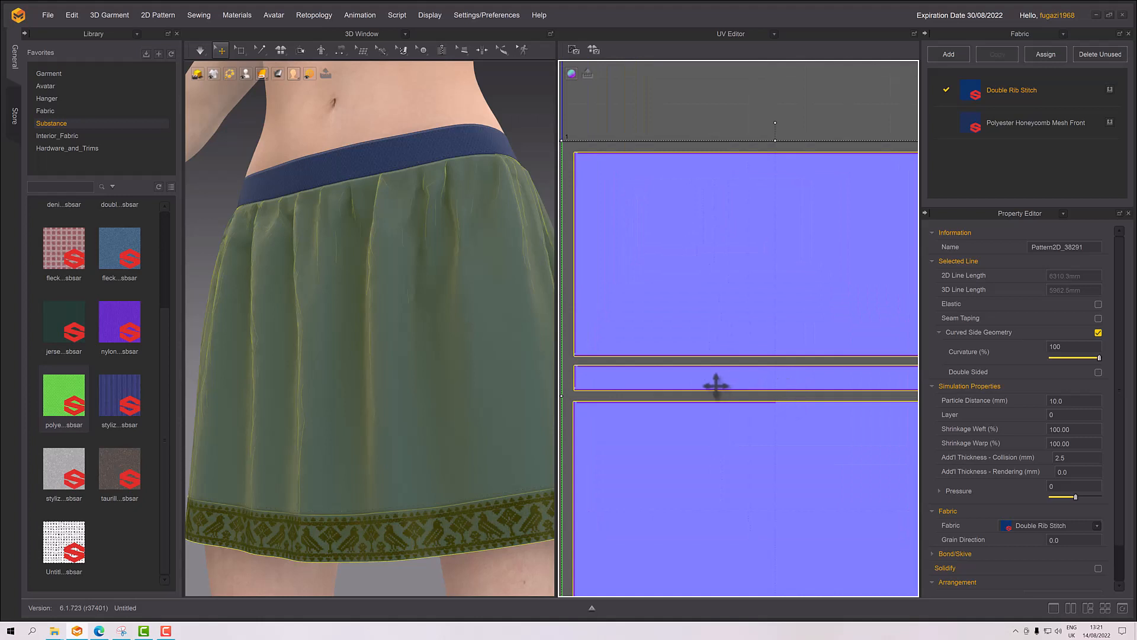
left_click(678, 106)
middle_click_drag(678, 106, 697, 75)
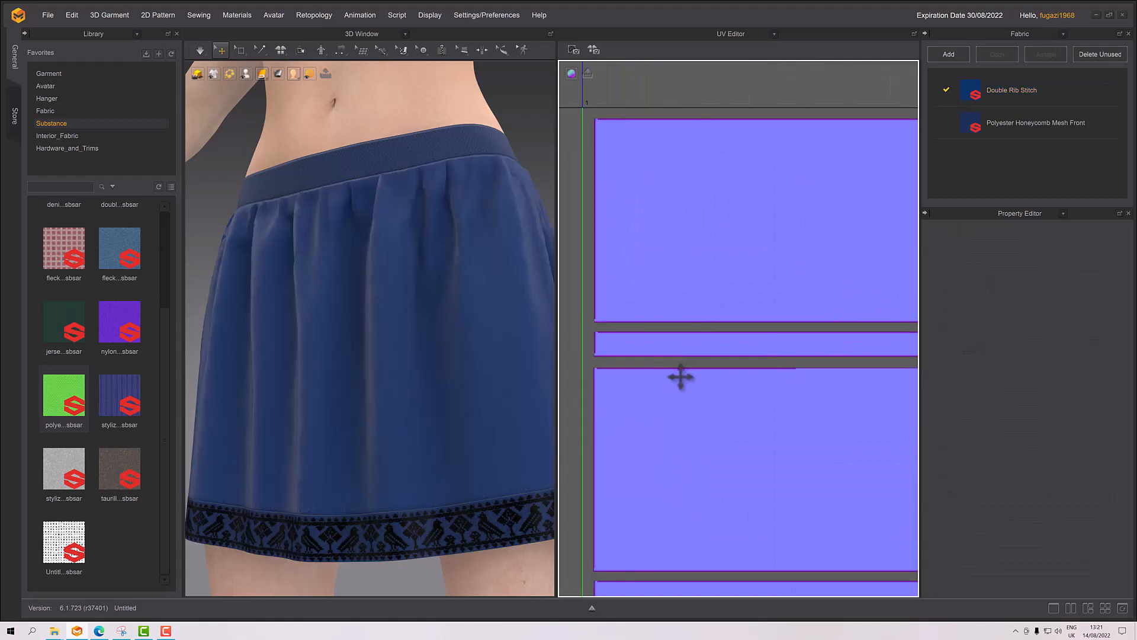
left_click(664, 346)
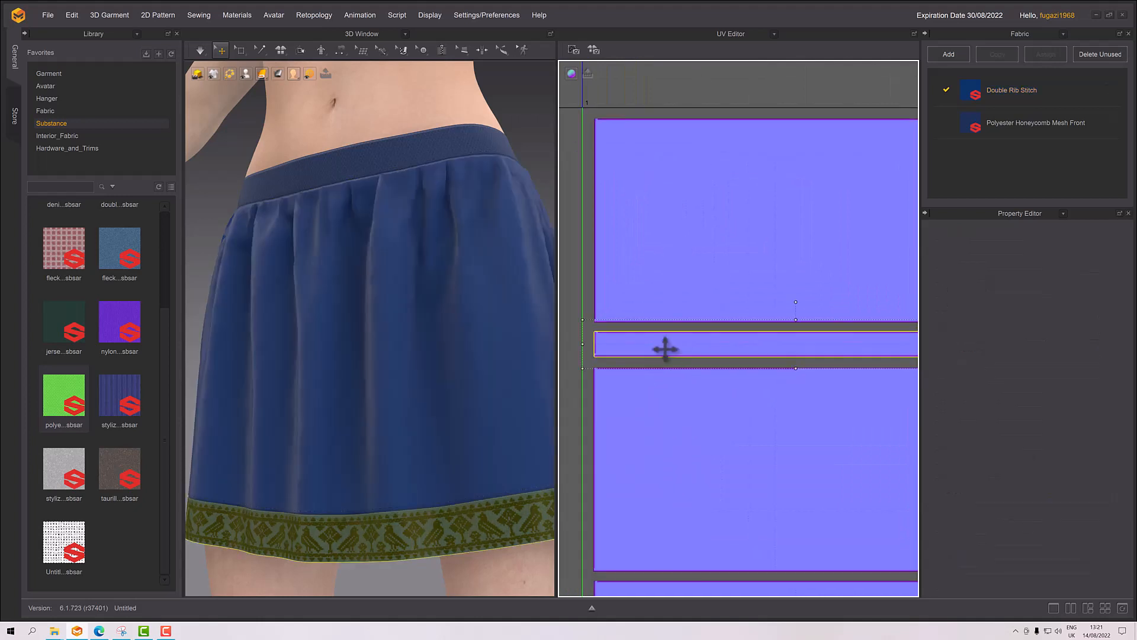
left_click(667, 385)
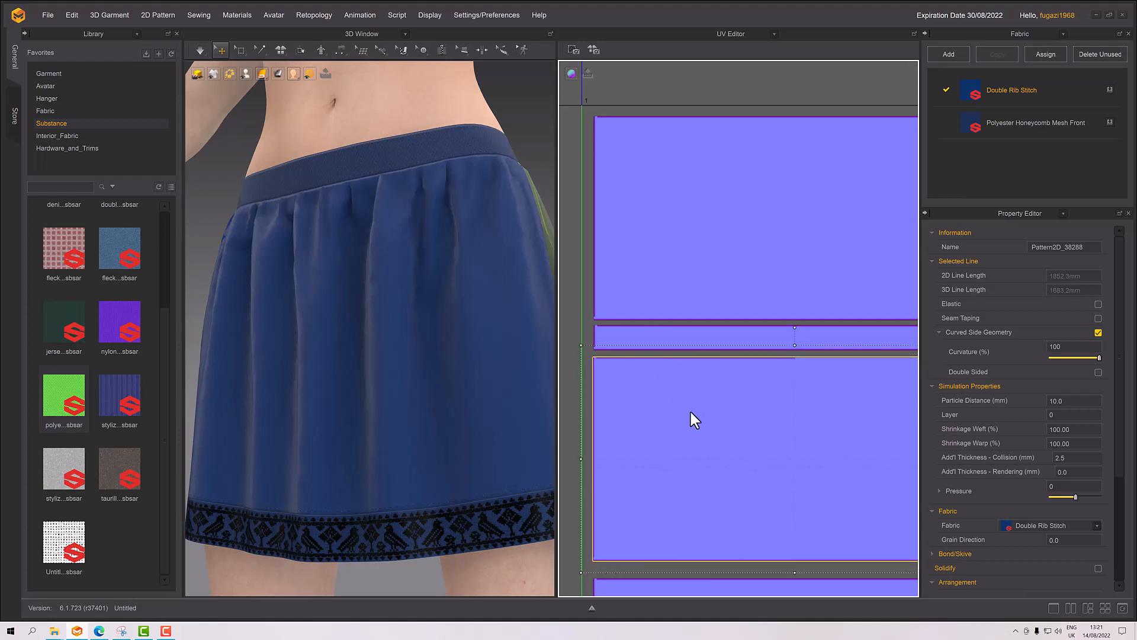
middle_click_drag(691, 419, 687, 302)
left_click(653, 449)
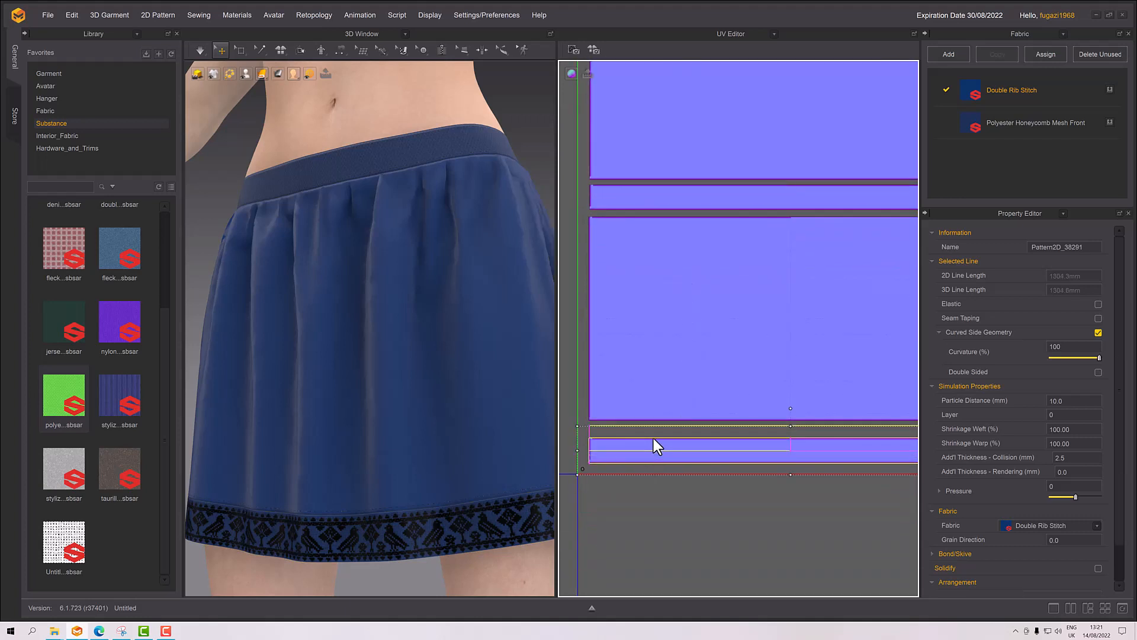
scroll(653, 438, "down", 4)
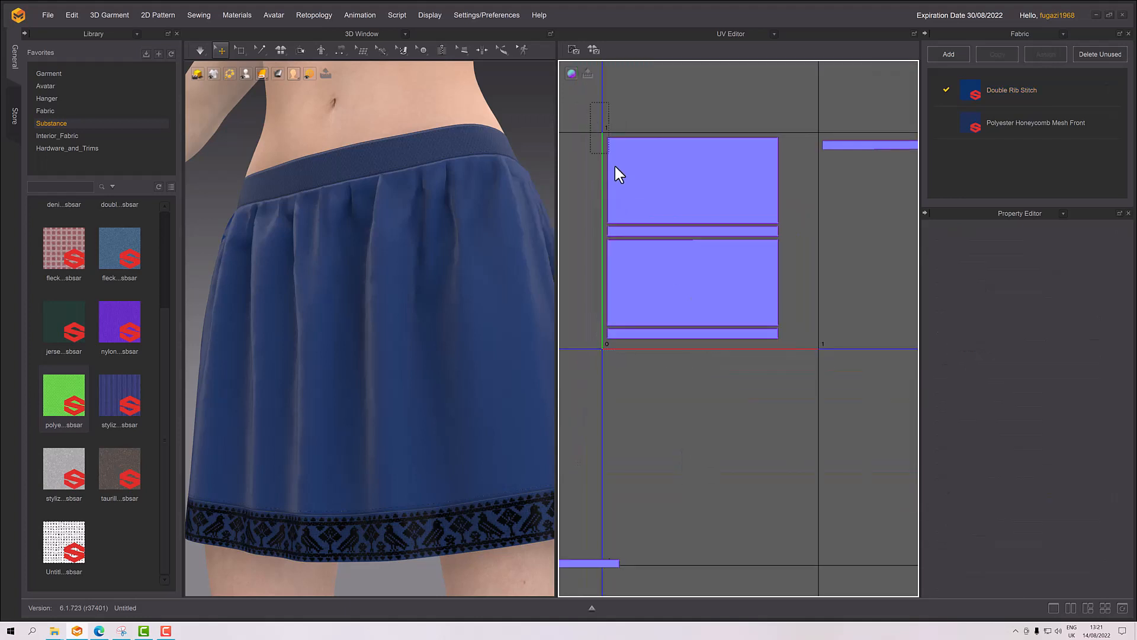
Step: Fit the UVs of both skirt panels and both hems to 0-1 using Length (Absolute) at 20 mm
left_click_drag(591, 101, 798, 378)
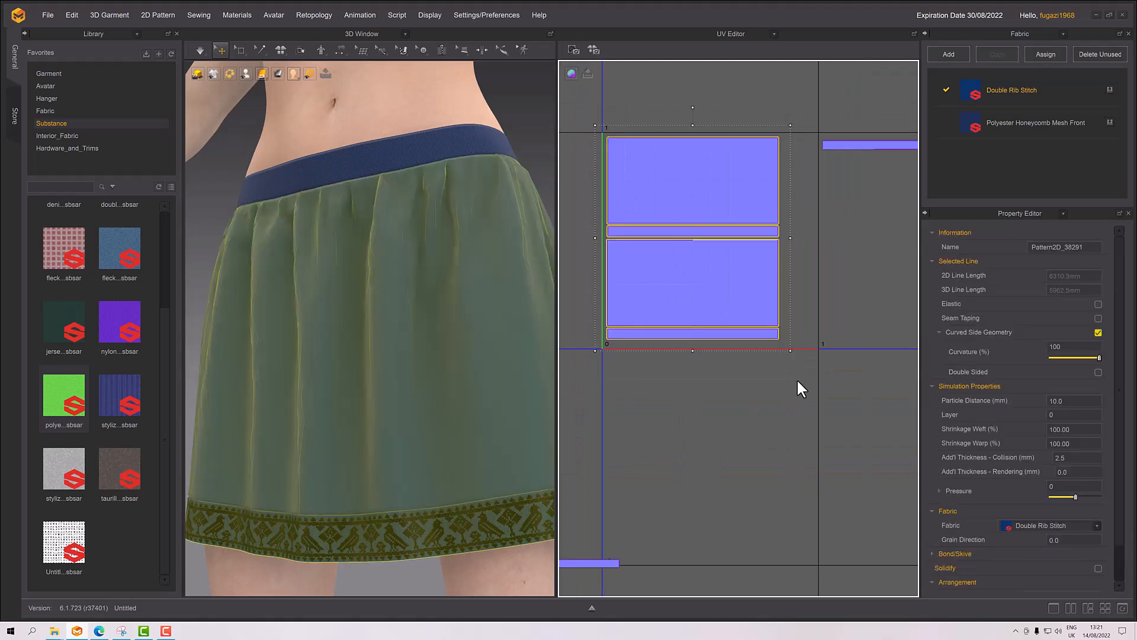
right_click(701, 272)
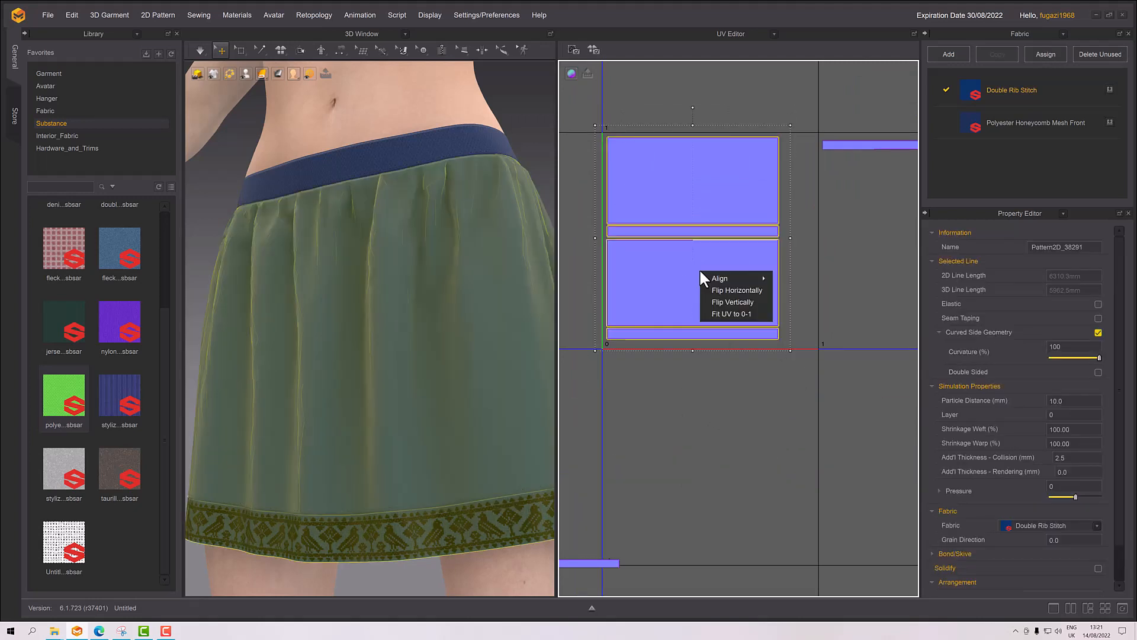
left_click(731, 312)
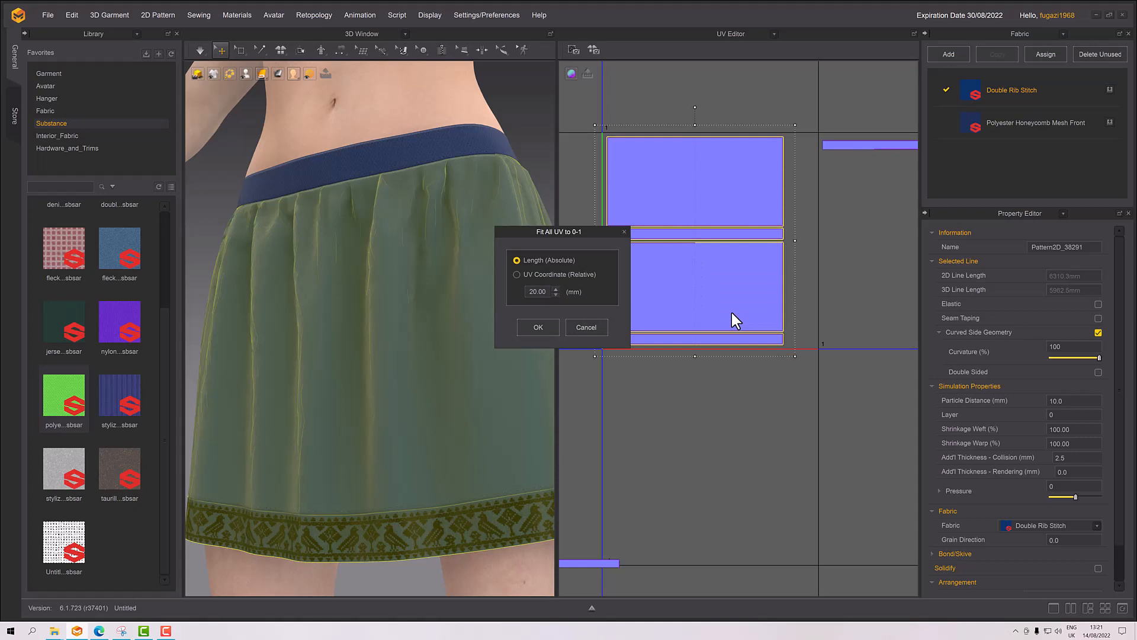
left_click(538, 327)
Step: Review the placement of the waistband, skirt and hem islands across their UV tiles
right_click_drag(675, 246, 553, 297)
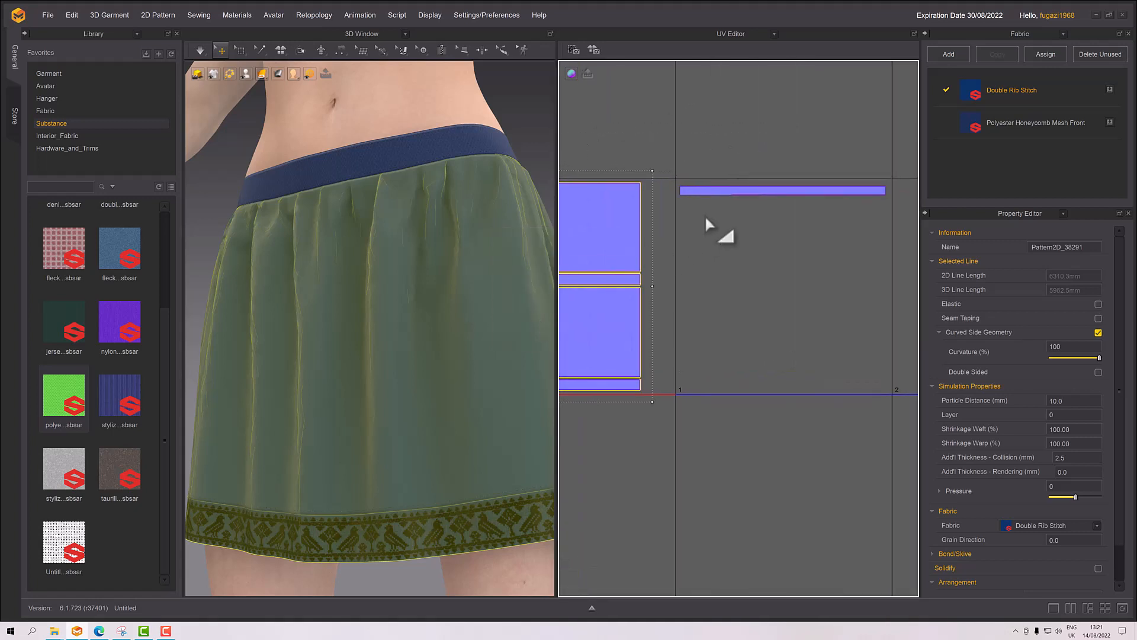
left_click(735, 193)
left_click(693, 336)
middle_click_drag(693, 336, 784, 329)
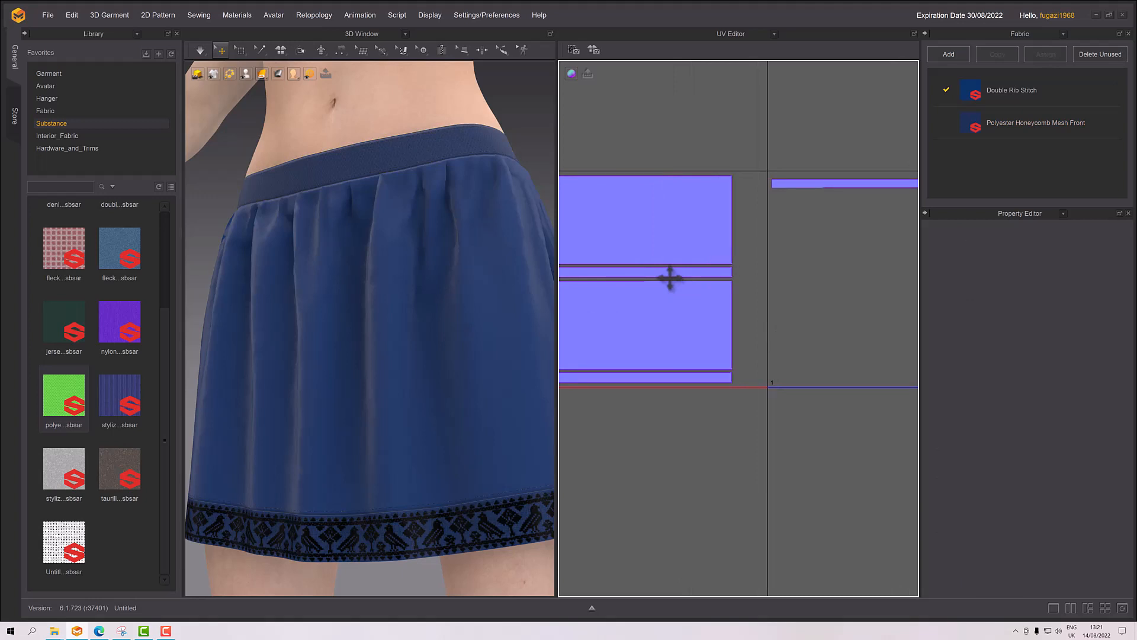
scroll(774, 275, "down", 2)
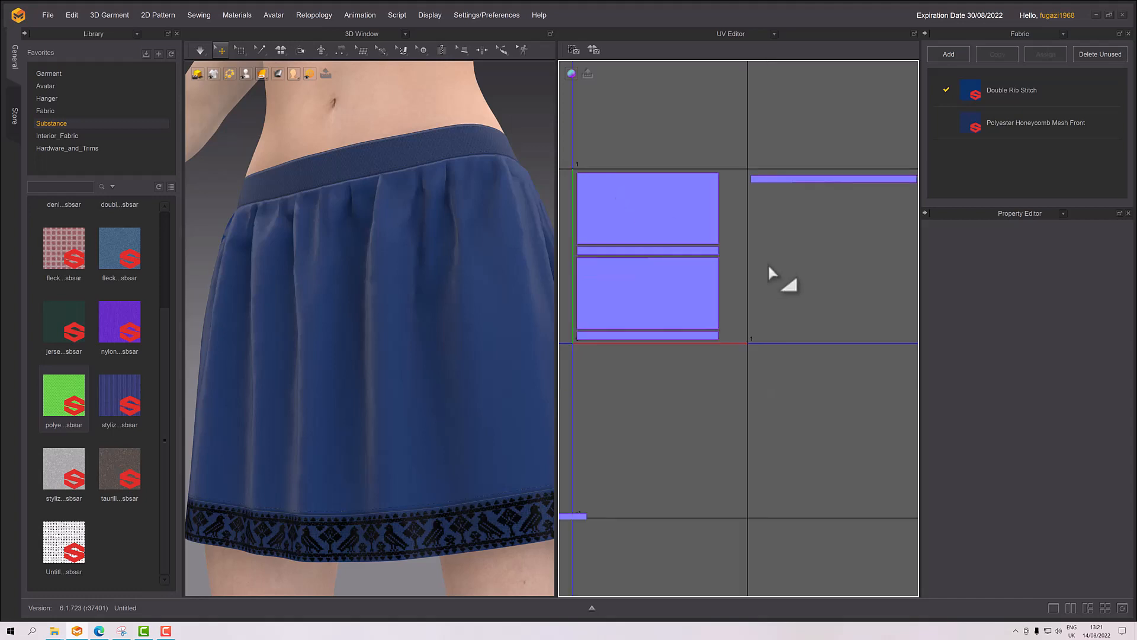
middle_click_drag(775, 274, 788, 276)
middle_click_drag(711, 424, 754, 398)
scroll(662, 324, "down", 2)
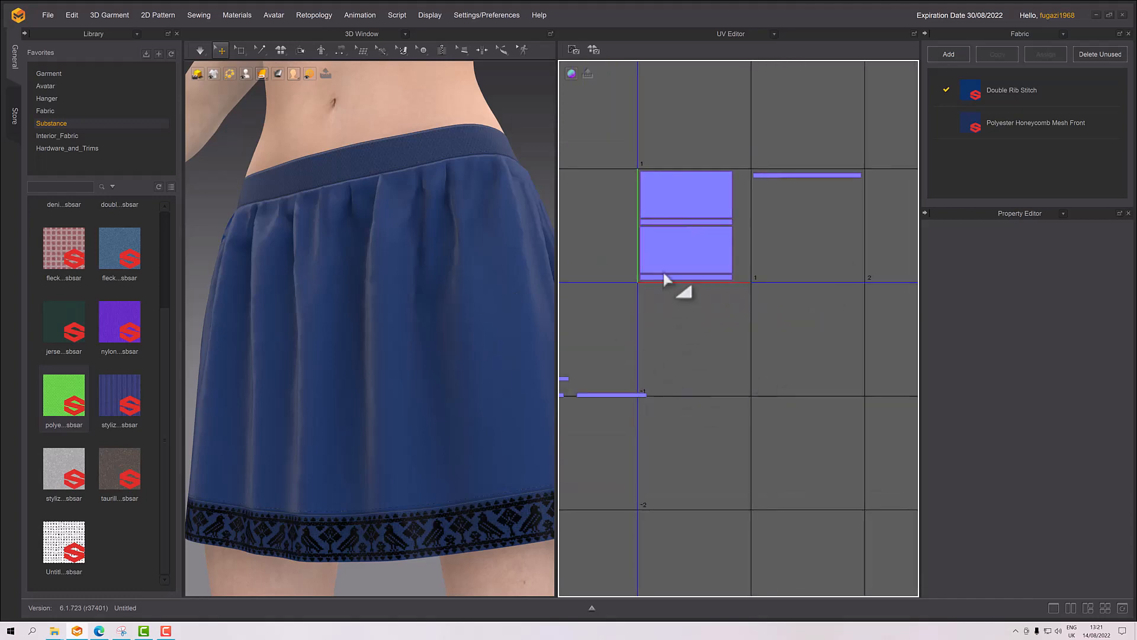
left_click_drag(840, 296, 844, 296)
Step: Select both skirt panels on the avatar and set their particle distance to 8 mm
right_click_drag(340, 276, 394, 272)
left_click(406, 257)
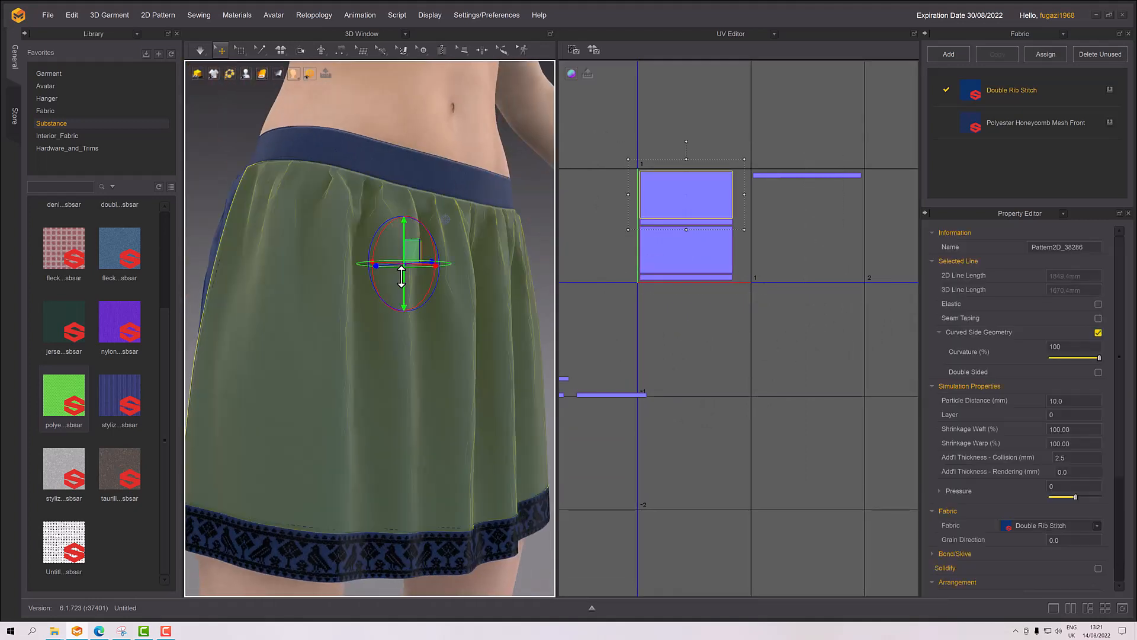
scroll(377, 314, "down", 2)
right_click_drag(376, 314, 377, 357)
left_click(253, 320, "shift")
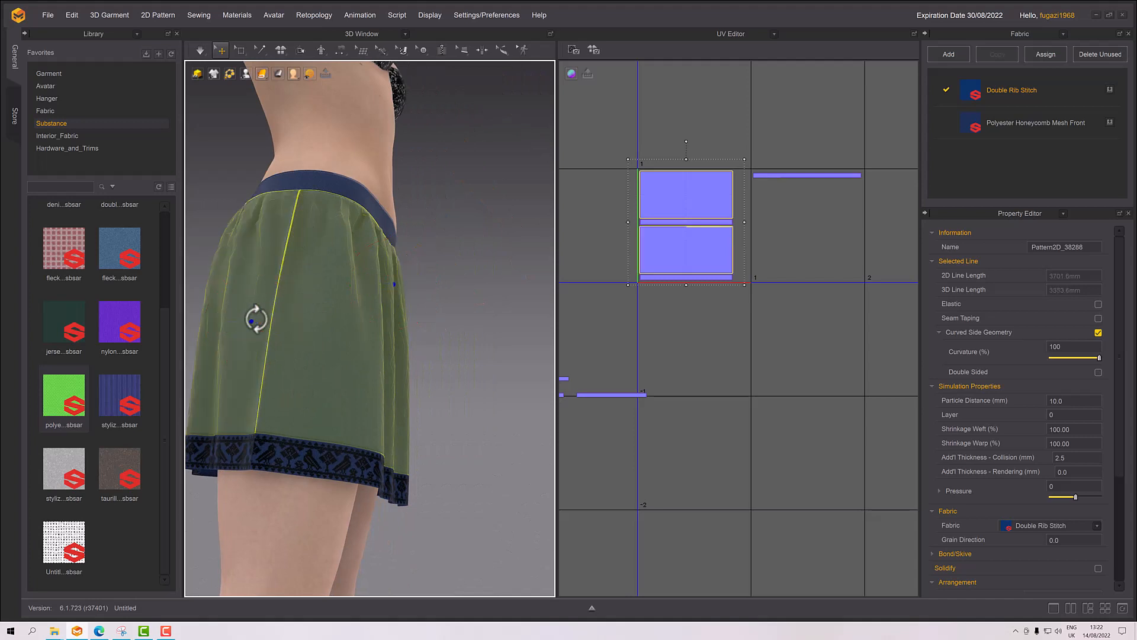
left_click(1076, 403)
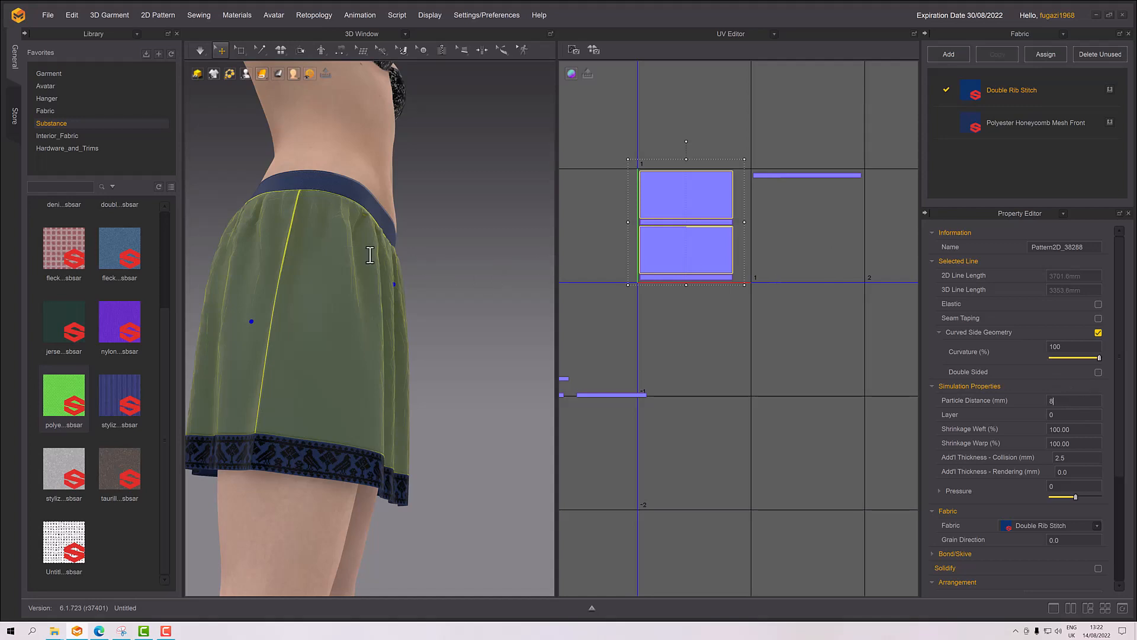
right_click_drag(405, 261, 374, 247)
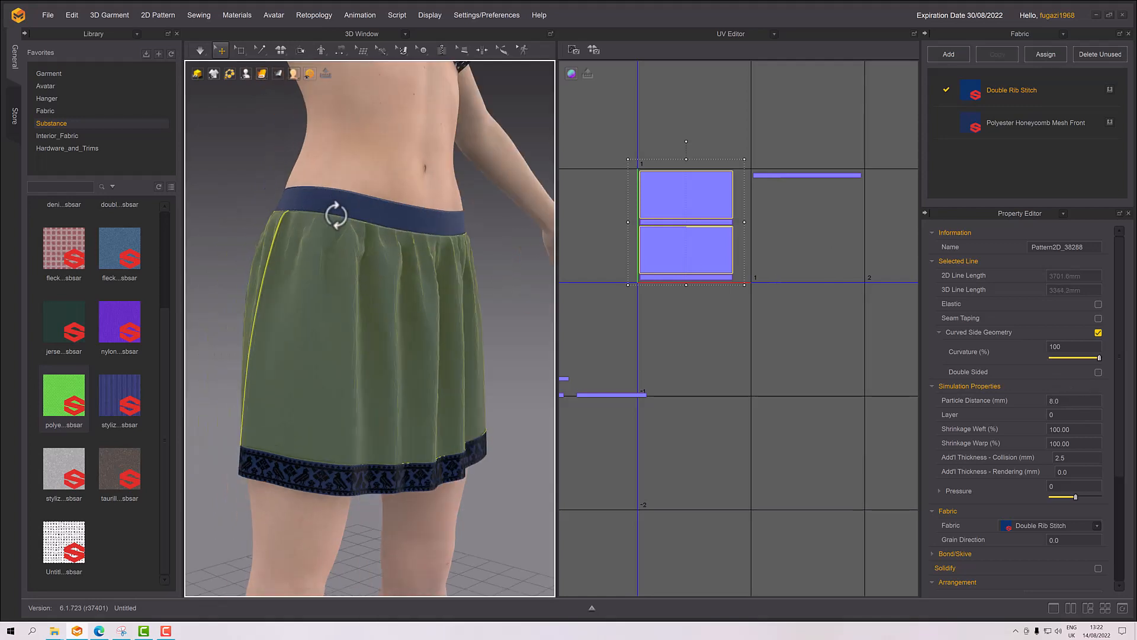
Step: Simulate the skirt and pull lightly on the fabric below the waistband to let the folds resettle
scroll(429, 258, "up", 4)
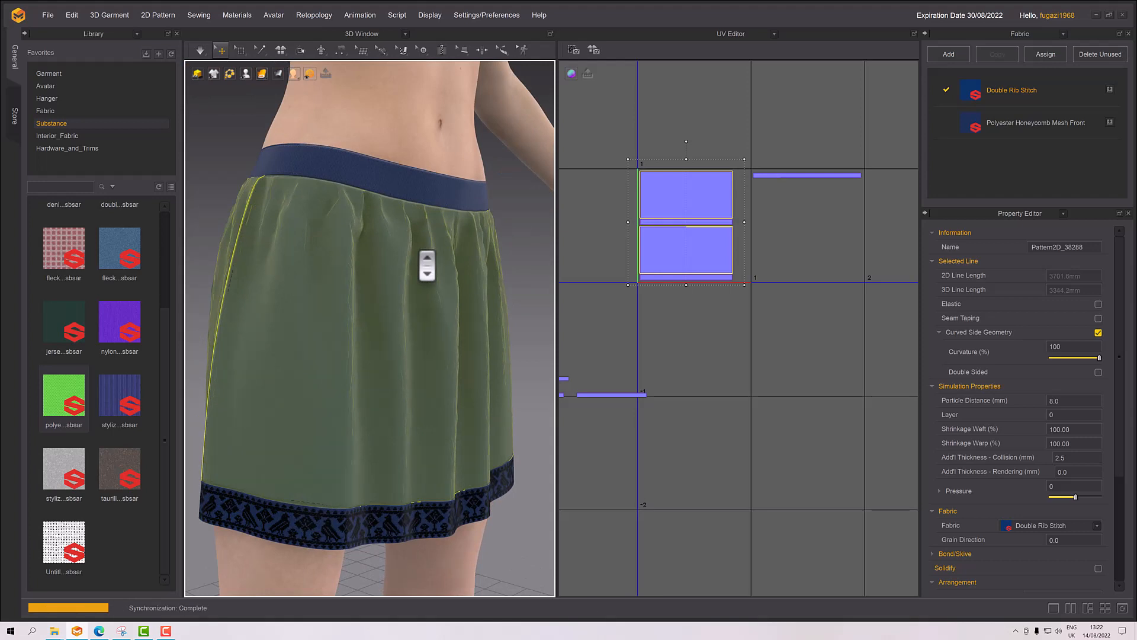
key("space")
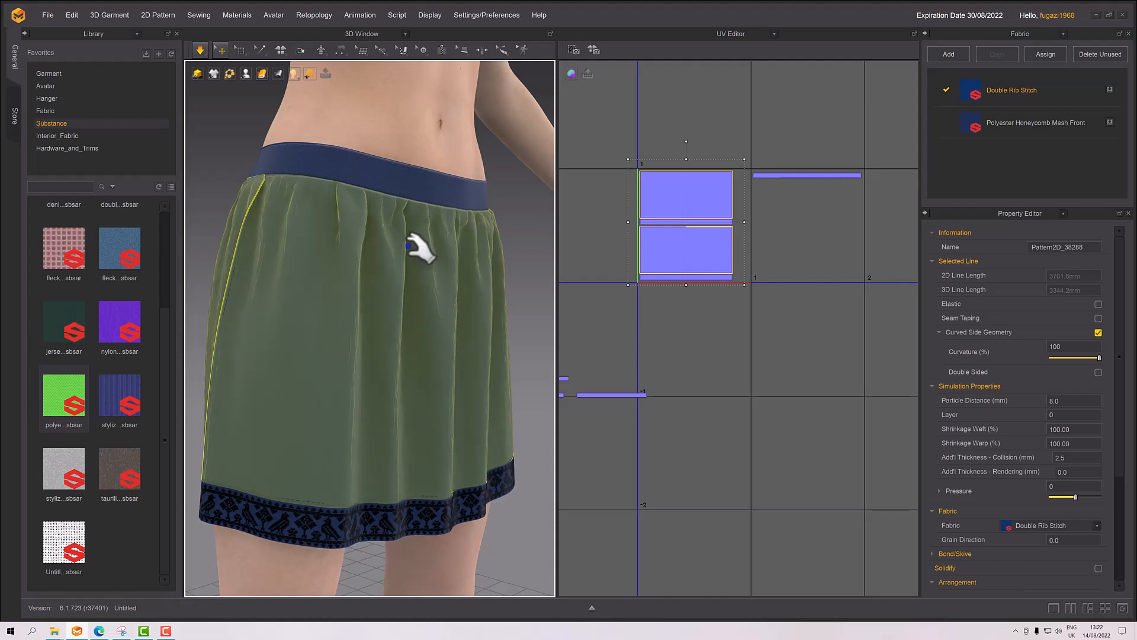
mouse_move(400, 253)
left_mouse_down()
mouse_move(402, 270)
mouse_move(404, 261)
left_mouse_up()
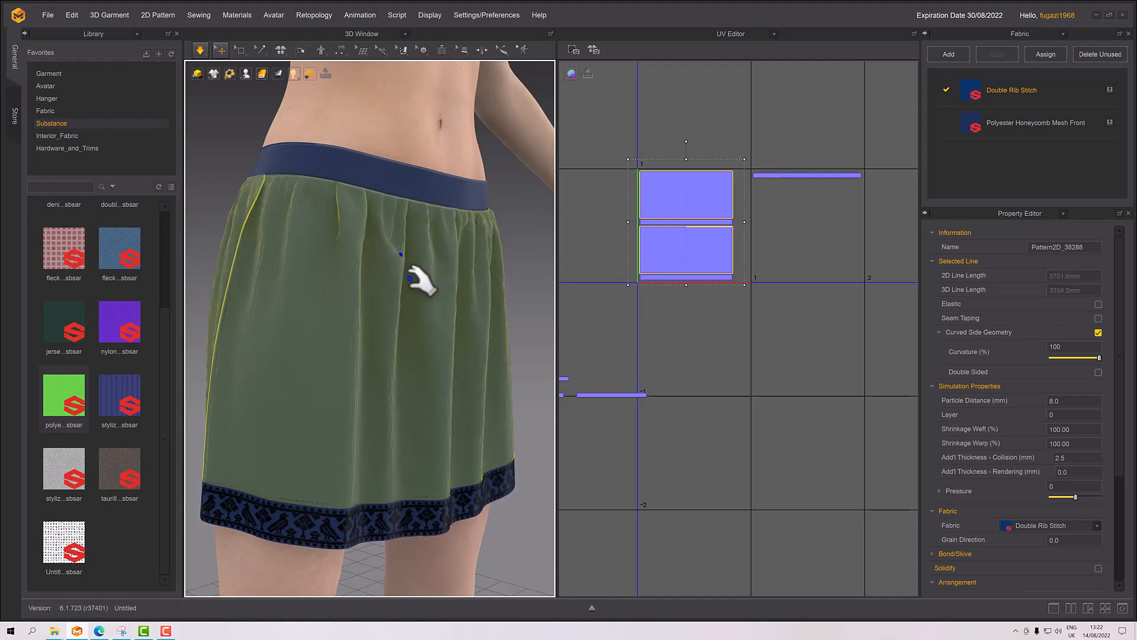
scroll(395, 268, "down", 2)
left_click(497, 285)
mouse_move(508, 289)
right_mouse_down()
mouse_move(538, 274)
mouse_move(513, 279)
right_mouse_up()
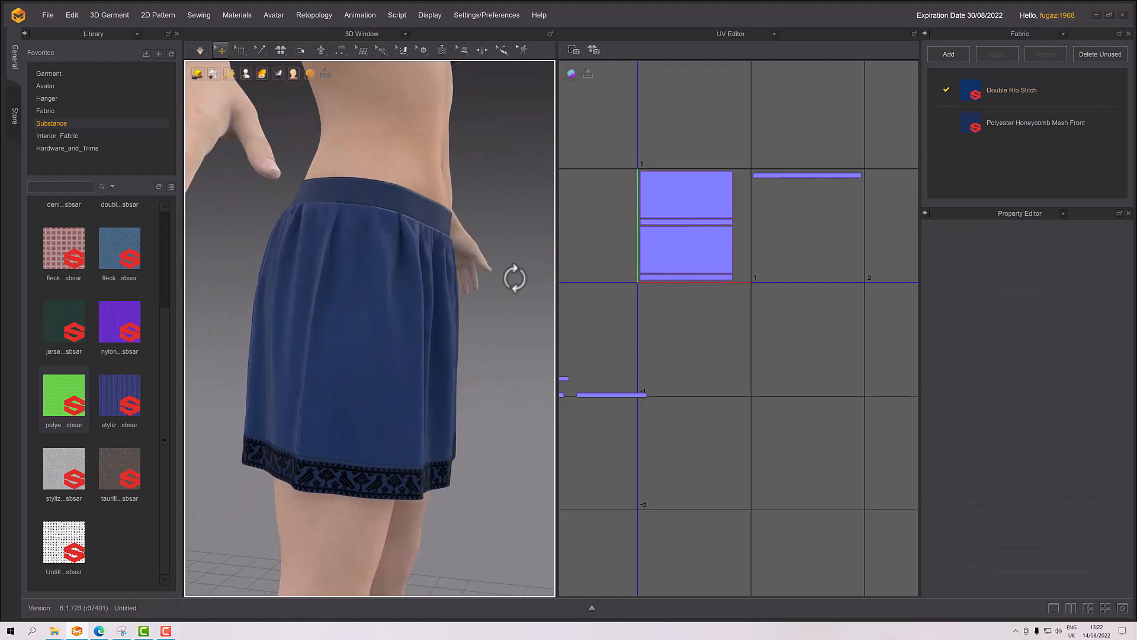
Step: Switch the UV Editor pane to the 2D Pattern Window and select the waistband, both skirt panels and the hems
left_click(750, 30)
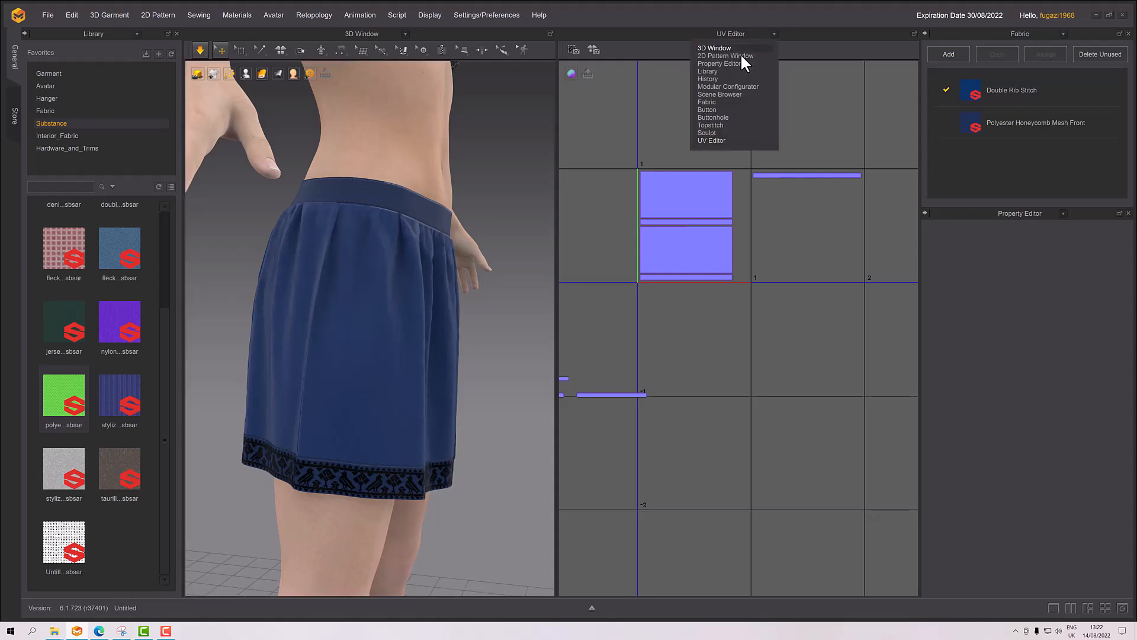
left_click(738, 54)
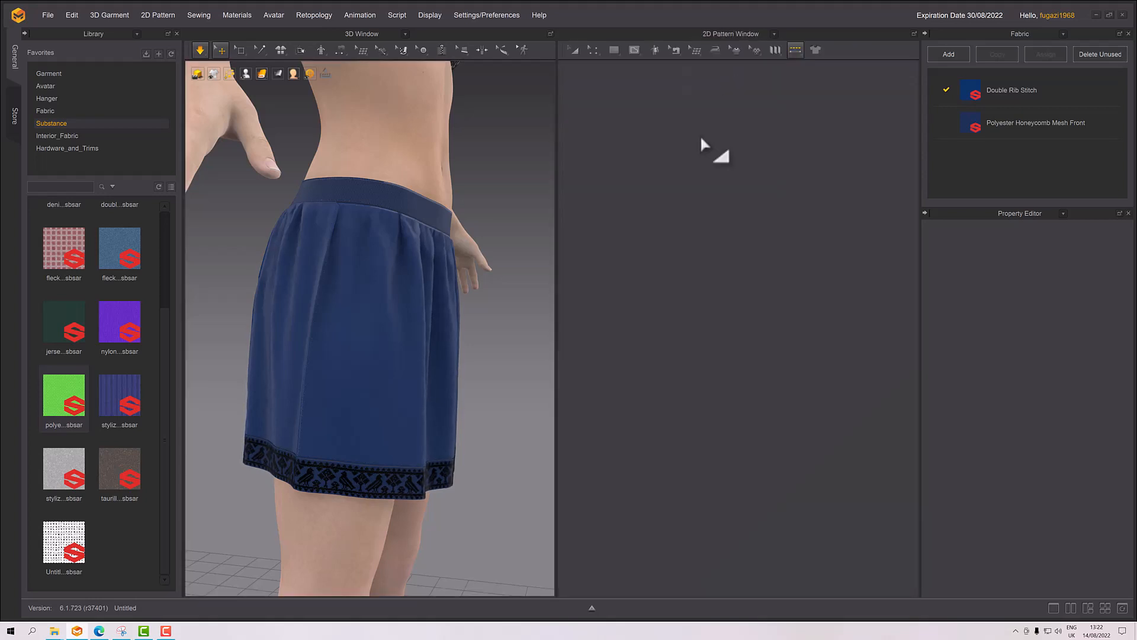
left_click_drag(659, 112, 797, 204)
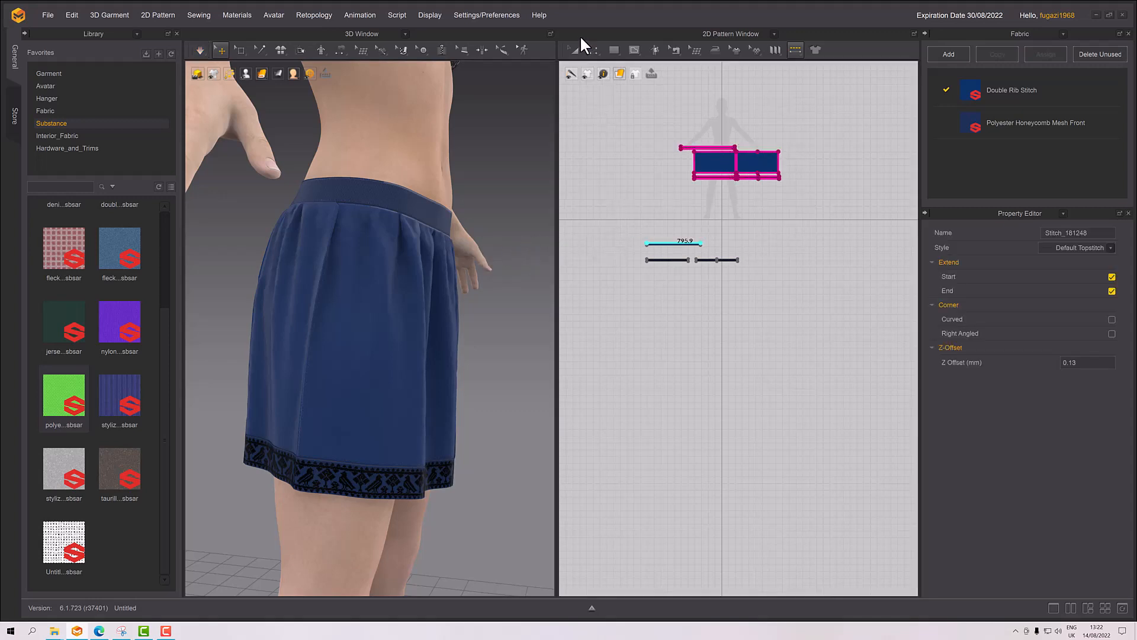
left_click(574, 49)
left_click_drag(655, 127, 841, 214)
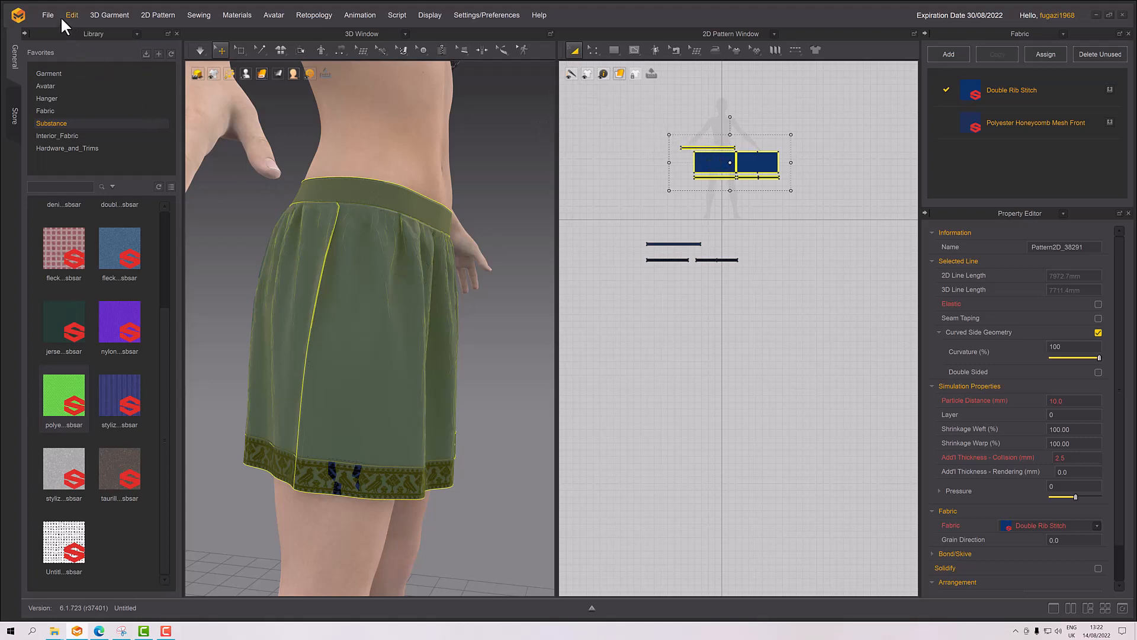
Step: Begin an OBJ (Selected) export and create and open a new folder called UVSkirt inside Projects
left_click(45, 13)
mouse_move(83, 130)
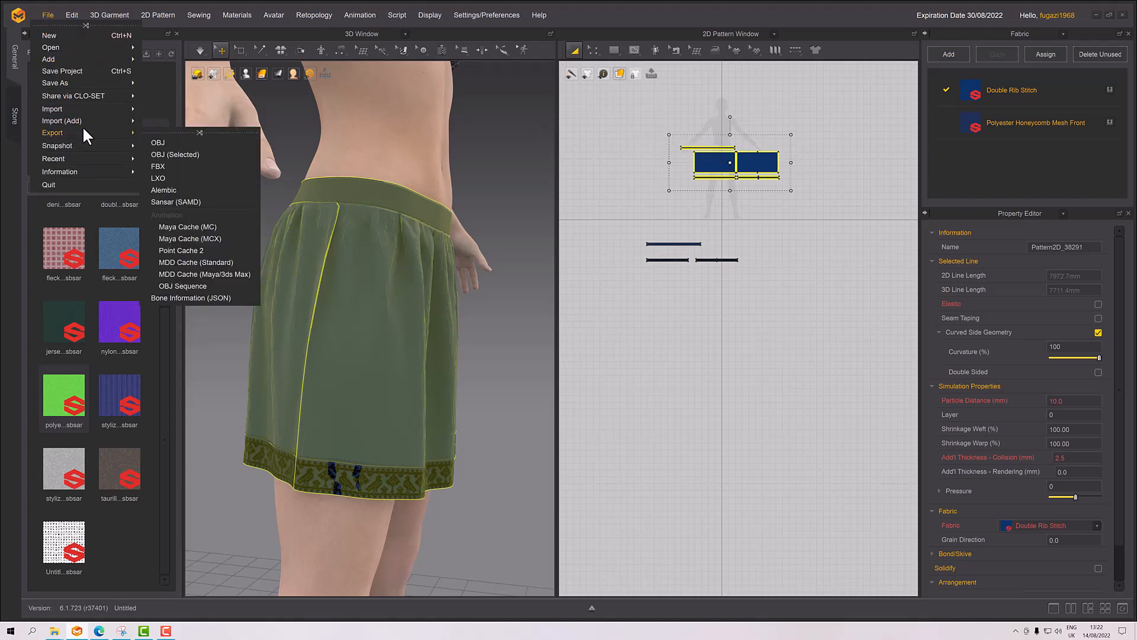
left_click(169, 154)
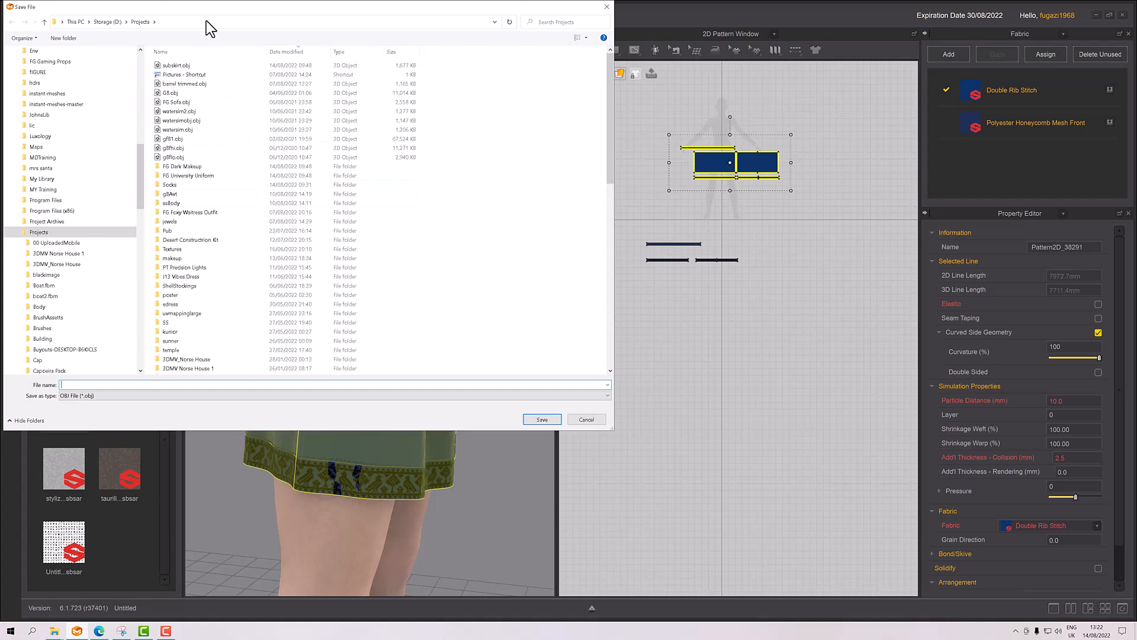
left_click(76, 36)
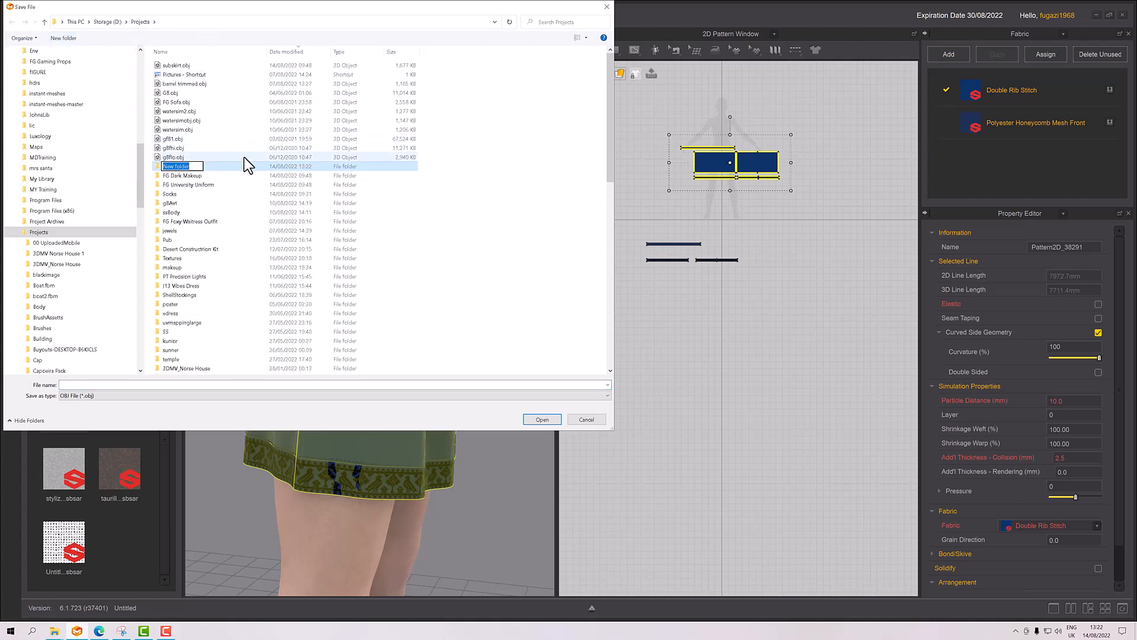
type("UVSKIRT")
key("BackSpace")
key("BackSpace")
key("BackSpace")
key("BackSpace")
key("BackSpace")
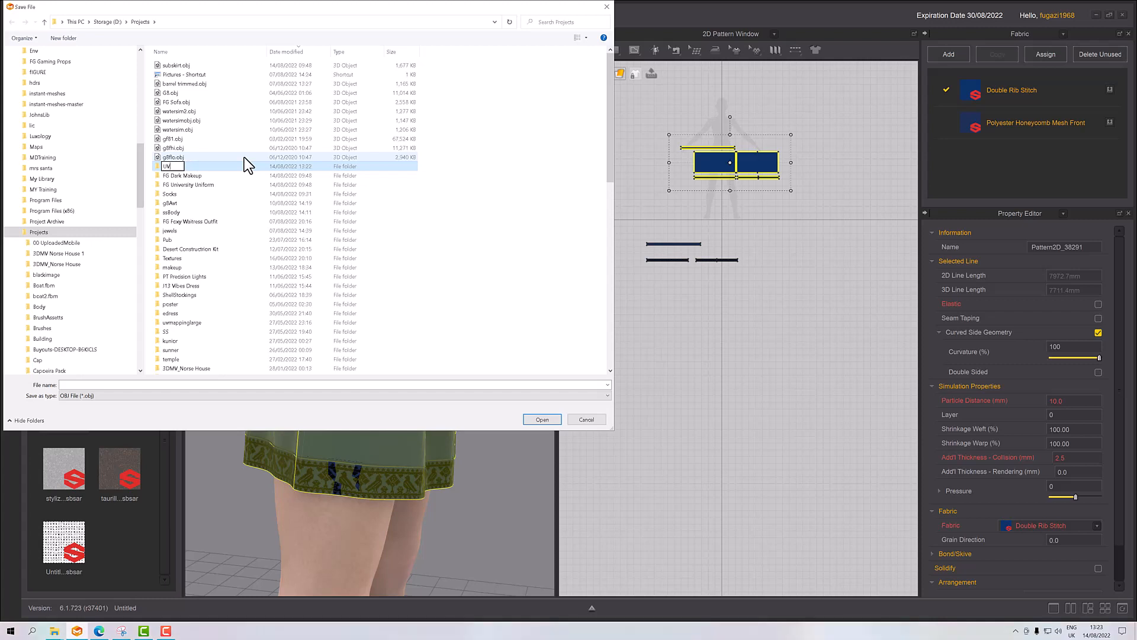
type("Skirt")
key("Return")
double_click(215, 165)
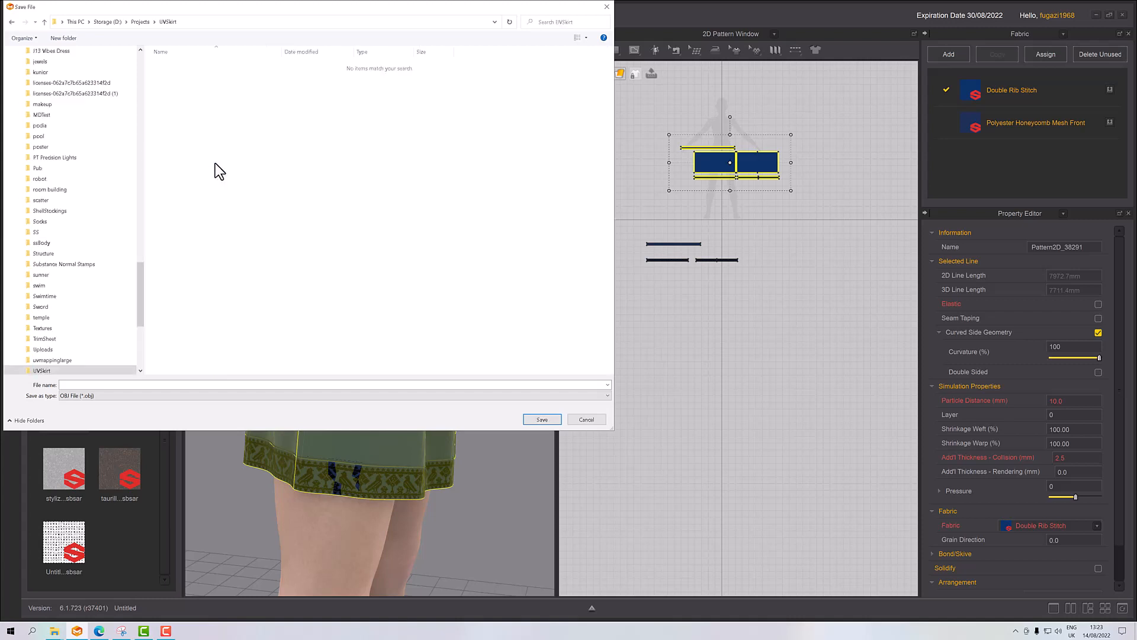
Step: Name the OBJ file UVSkirt Textured and save it to proceed to the export options
left_click(83, 384)
type("UVSkirt Textured")
left_click(542, 421)
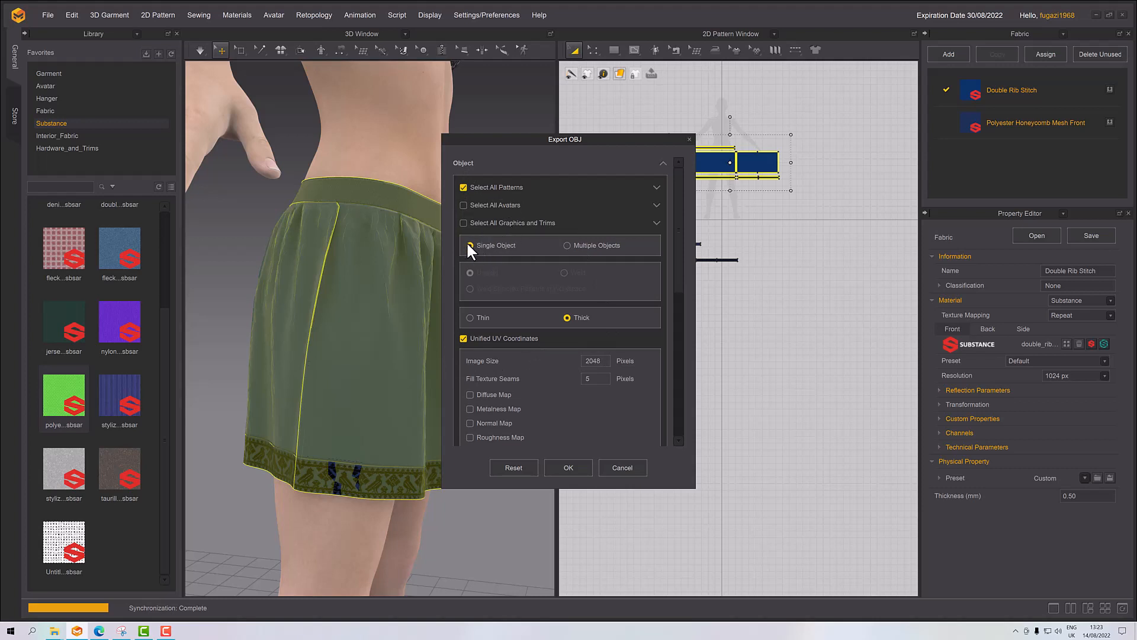
Step: Set the OBJ export to thin, welded geometry, keeping unified UV coordinates and cm (DAZ Studio) scale, and export the skirt
left_click(475, 319)
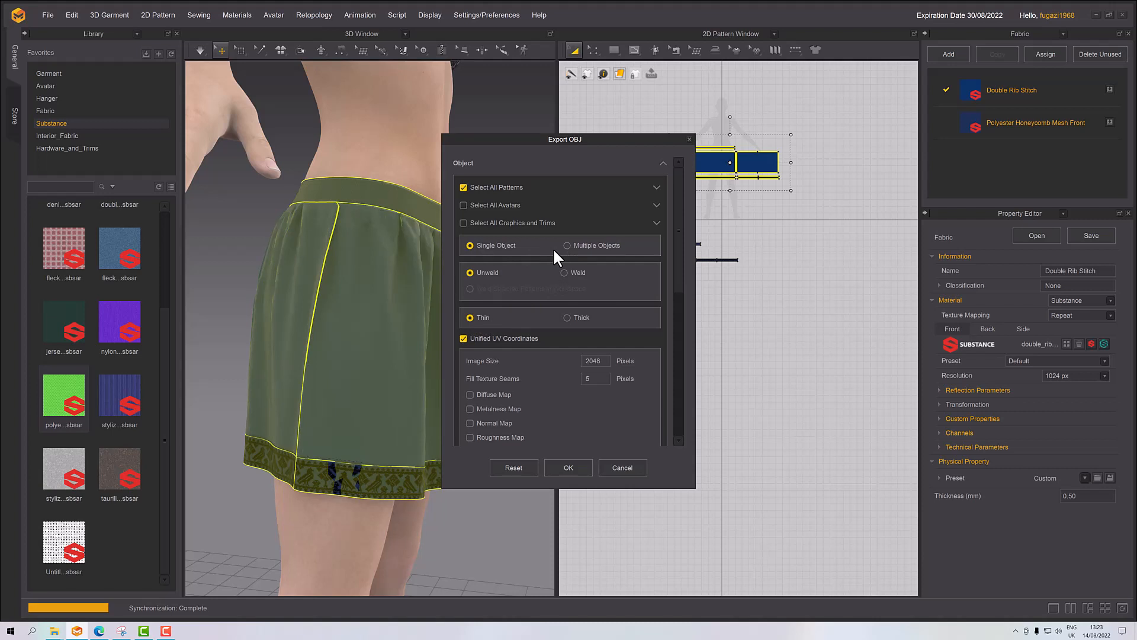
left_click(566, 271)
scroll(536, 284, "down", 1)
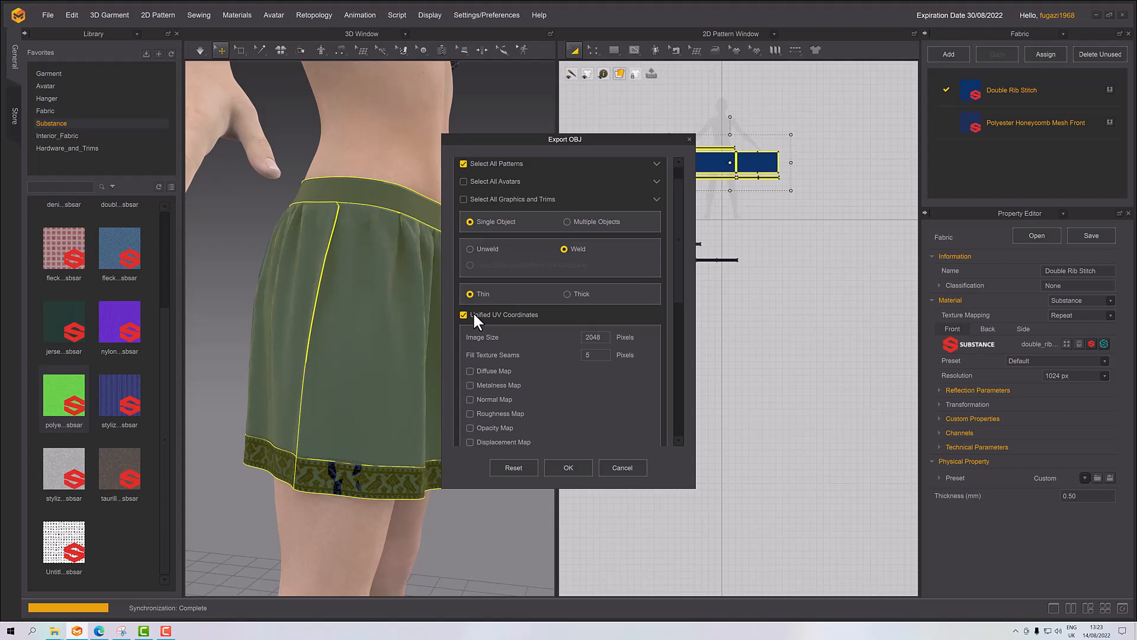
scroll(511, 332, "down", 5)
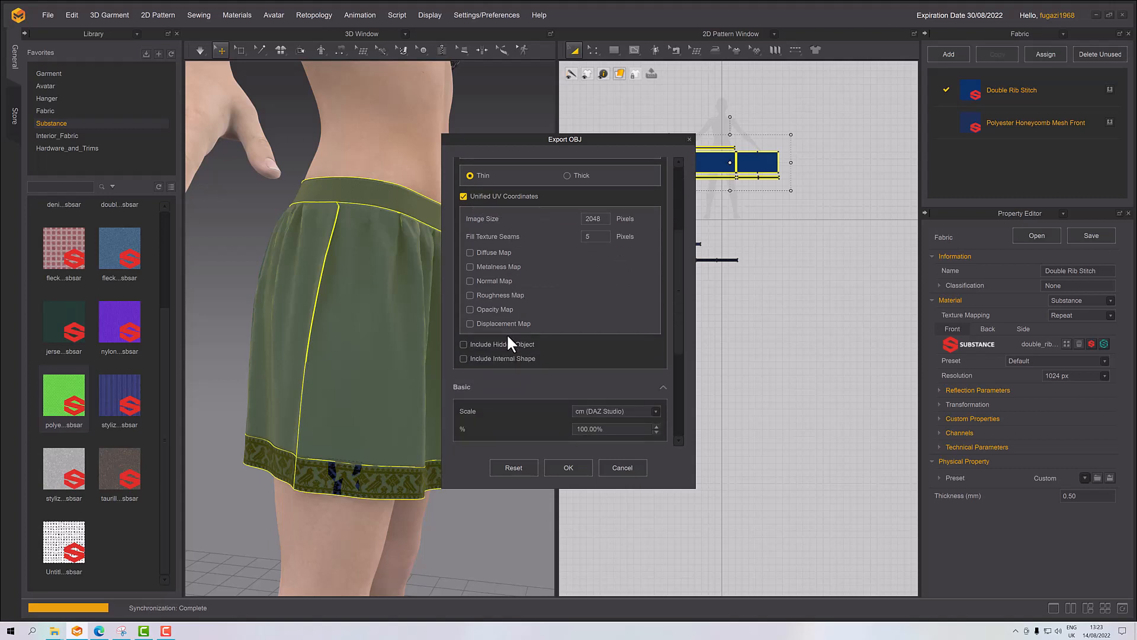
scroll(508, 337, "down", 1)
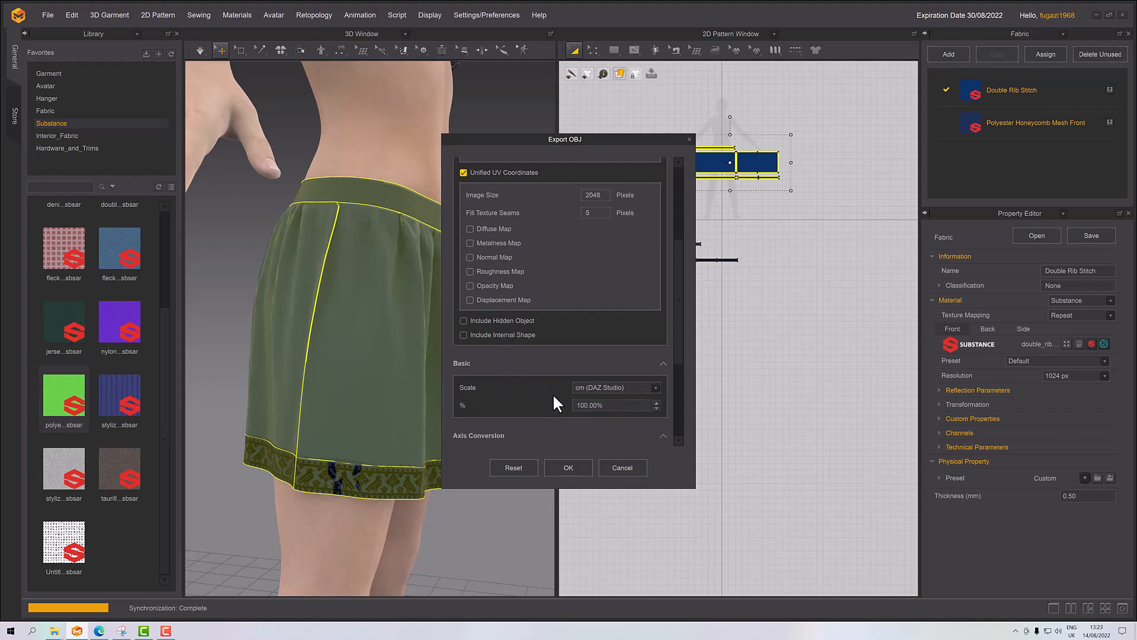
scroll(534, 390, "down", 1)
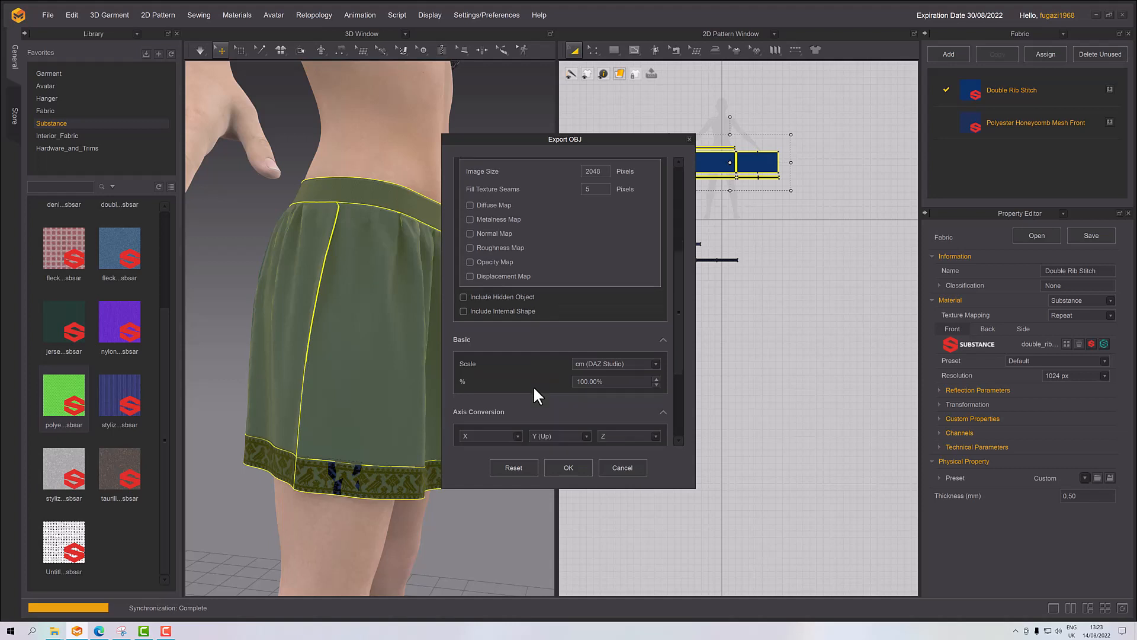
scroll(533, 386, "down", 4)
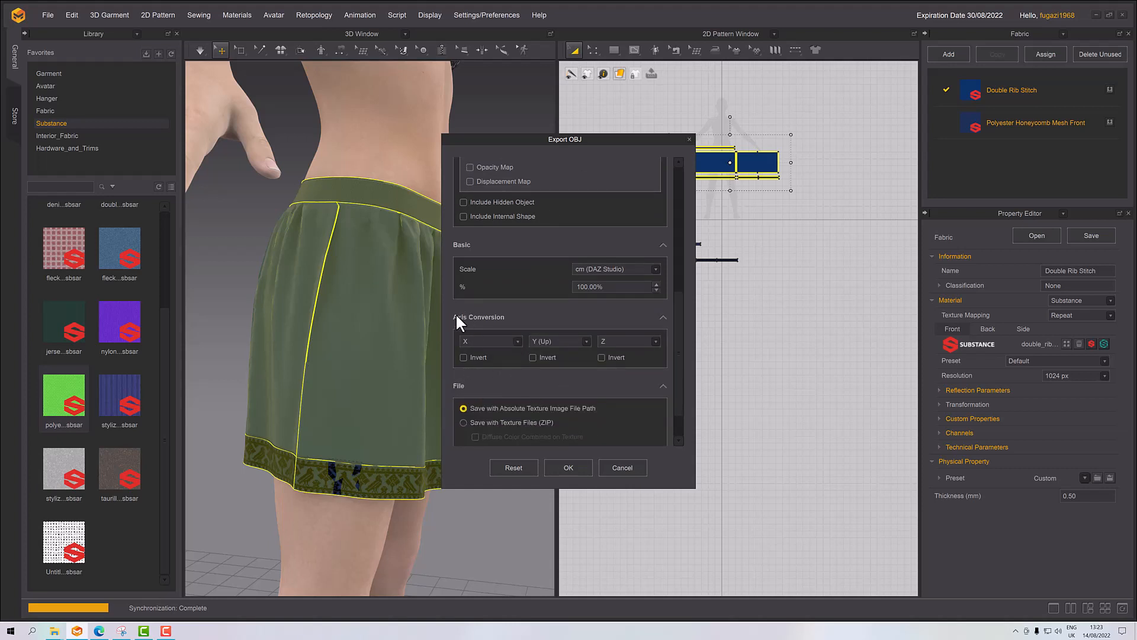
scroll(557, 382, "down", 2)
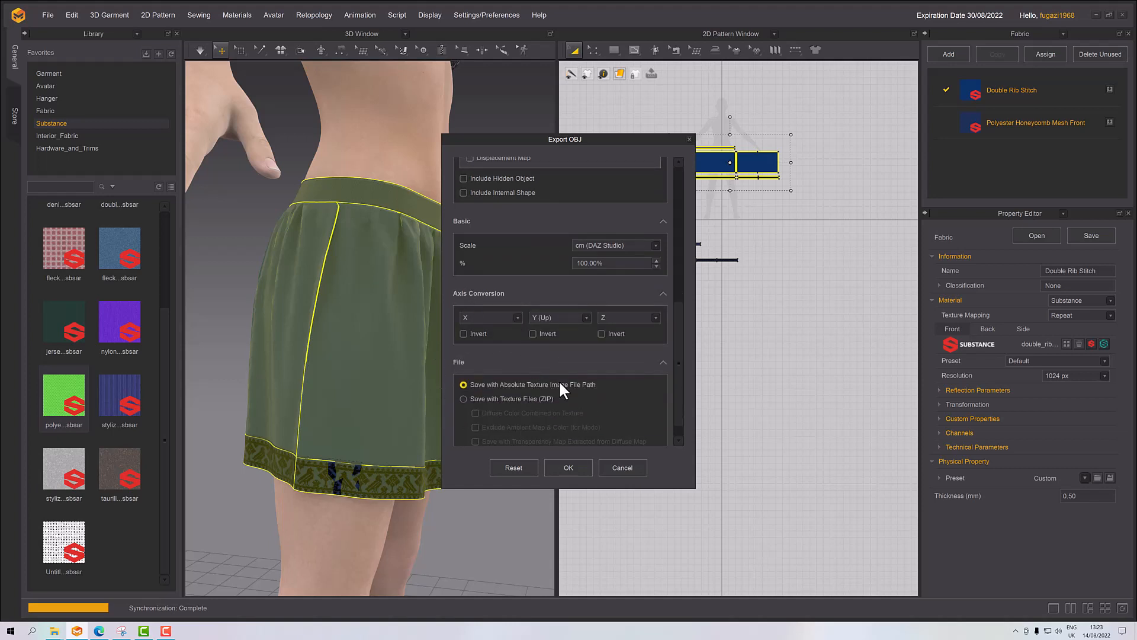
left_click(568, 467)
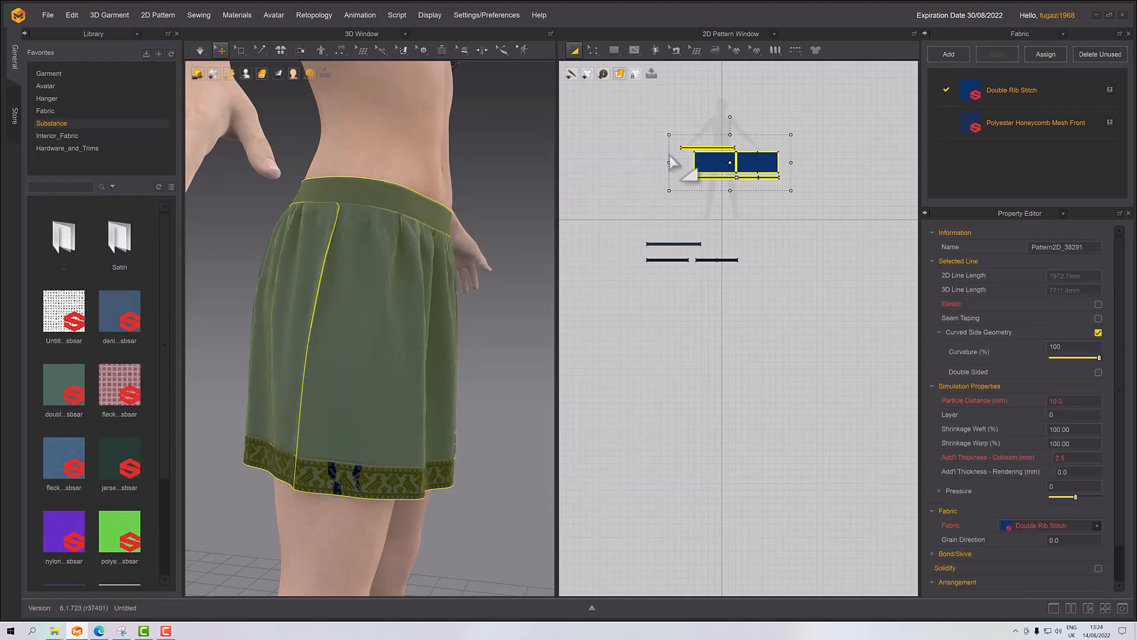
Step: Switch the 2D Pattern Window pane to the UV Editor
left_click(716, 36)
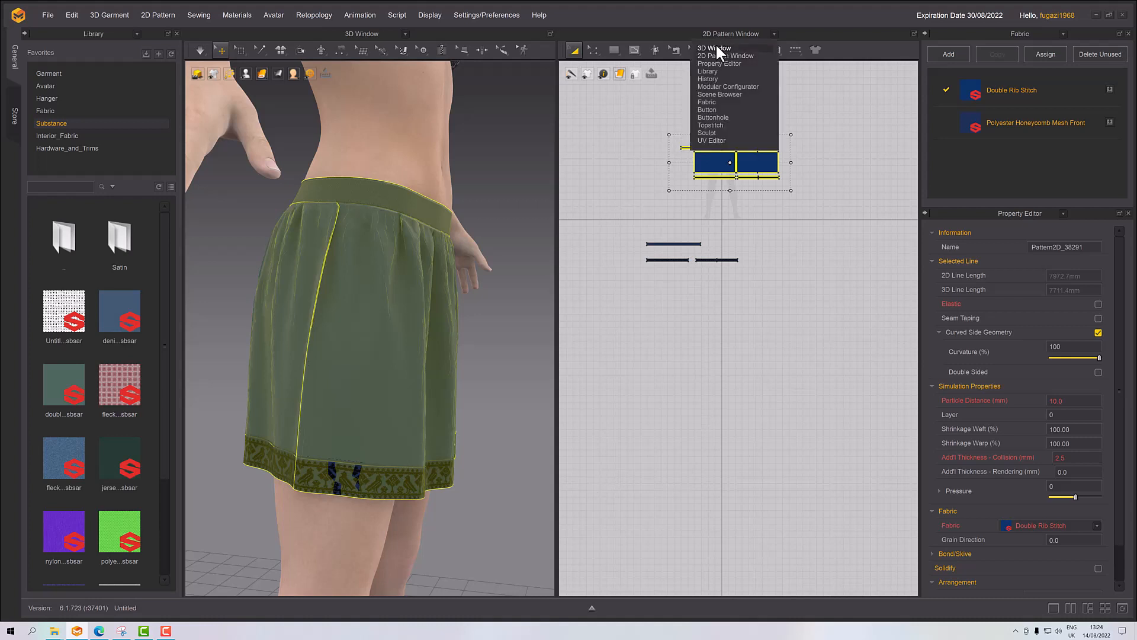
left_click(718, 141)
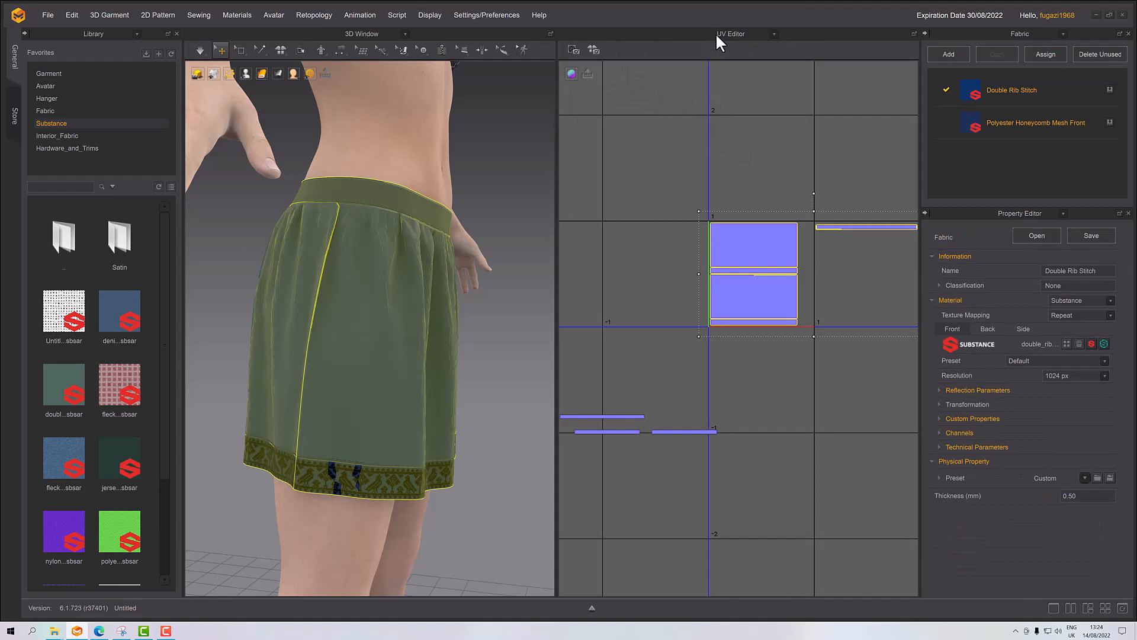
left_click(320, 51)
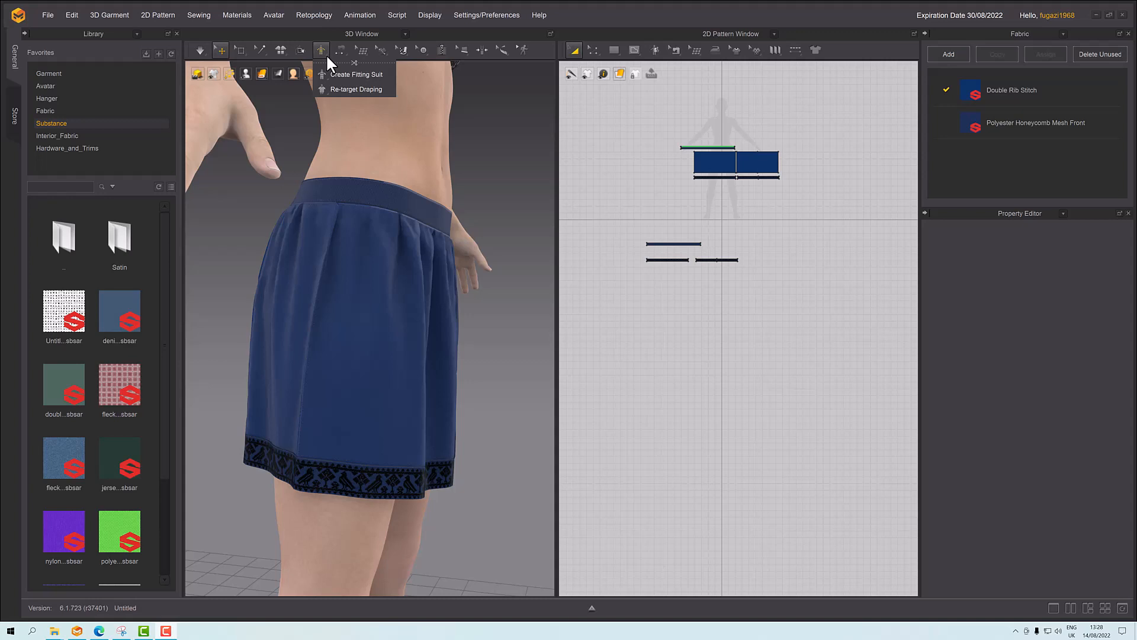
left_click(260, 4)
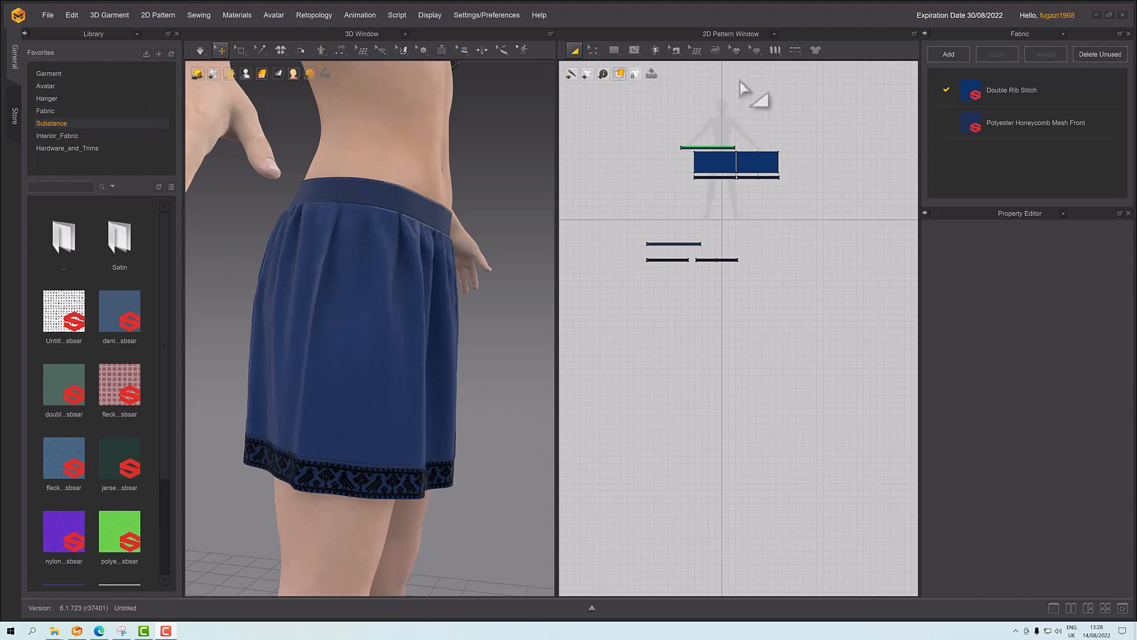
left_click(728, 39)
left_click(719, 141)
left_click(717, 29)
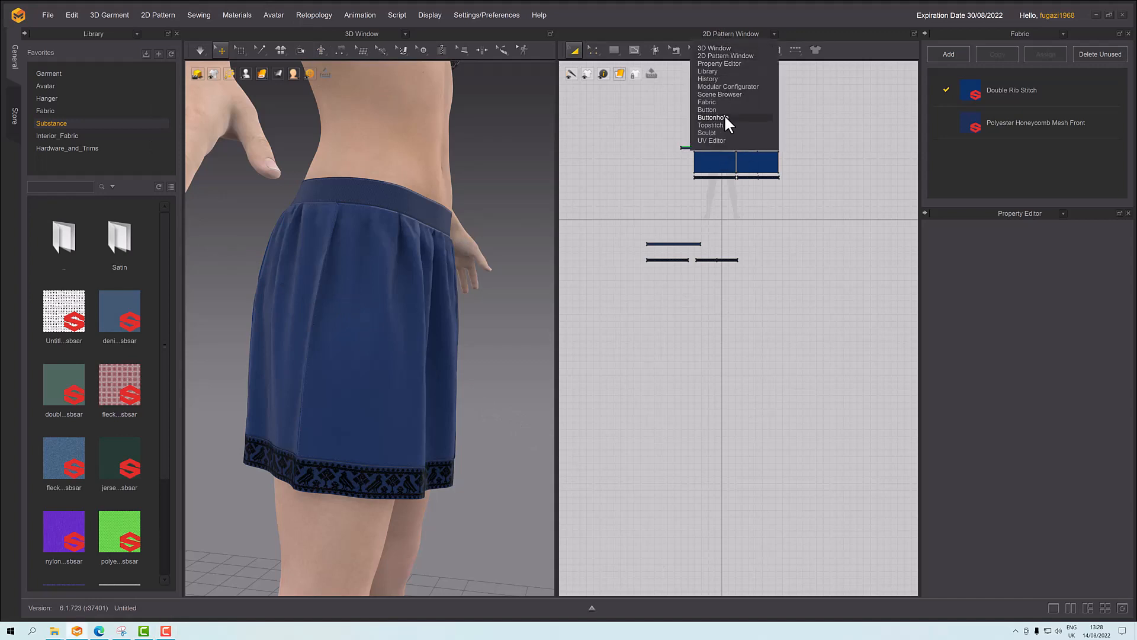
left_click(722, 138)
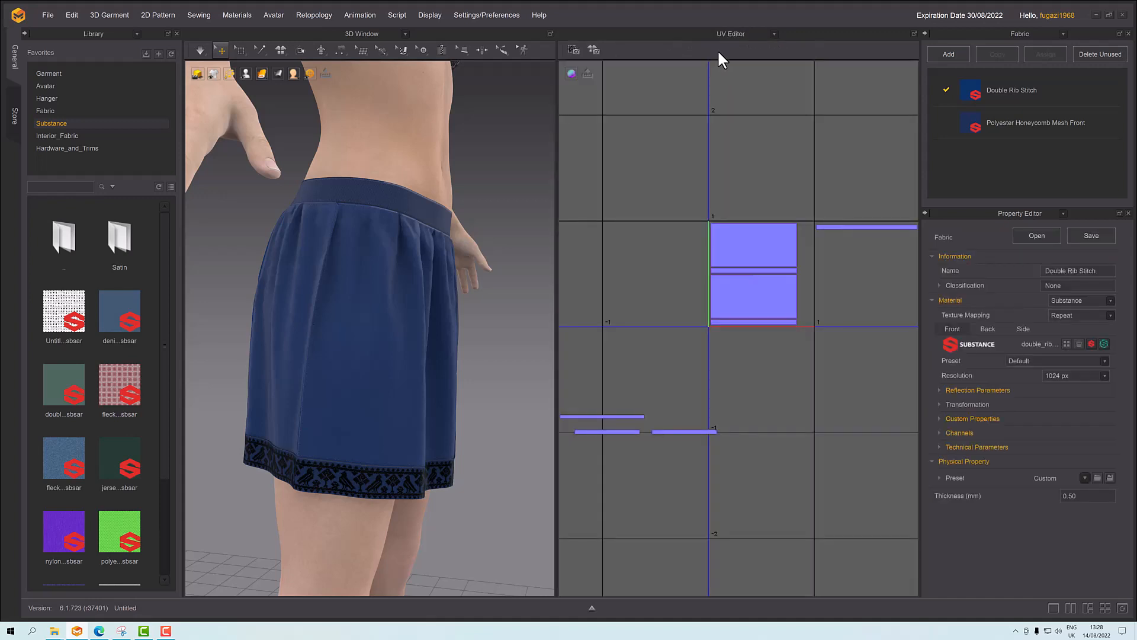
Step: Move the three stray strip islands from outside the tiles into the second UV tile, stacking the two short ones
right_click_drag(617, 413, 657, 378)
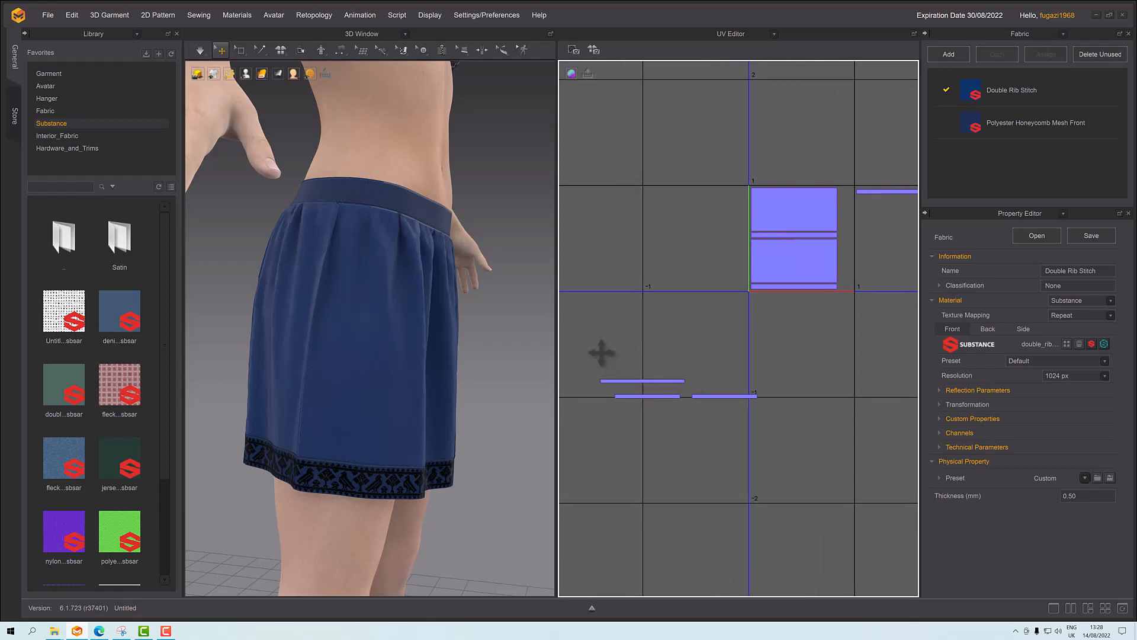
left_click_drag(600, 351, 990, 223)
left_click(888, 313)
middle_click_drag(888, 312, 631, 367)
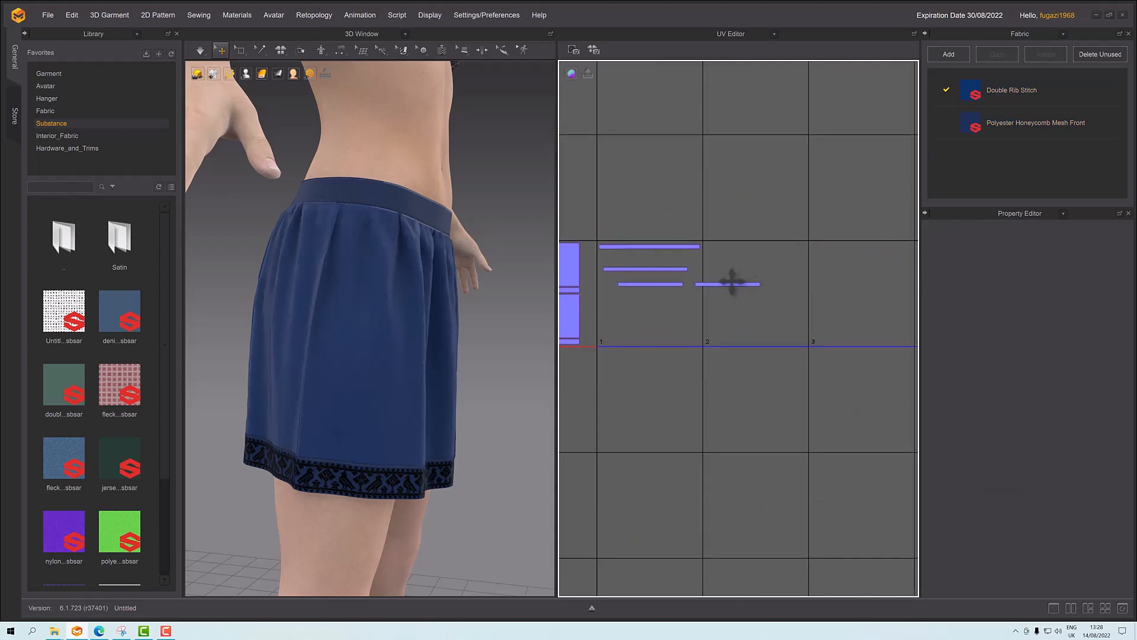
left_click_drag(732, 283, 656, 293)
scroll(672, 325, "up", 3)
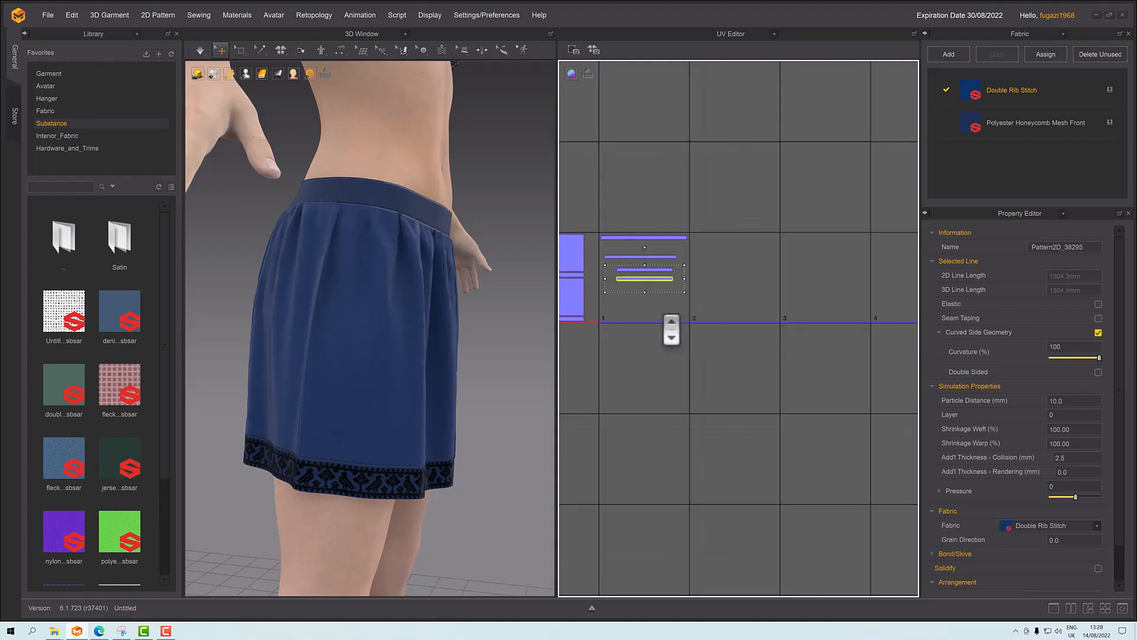
middle_click_drag(718, 289, 803, 237)
left_click(743, 277)
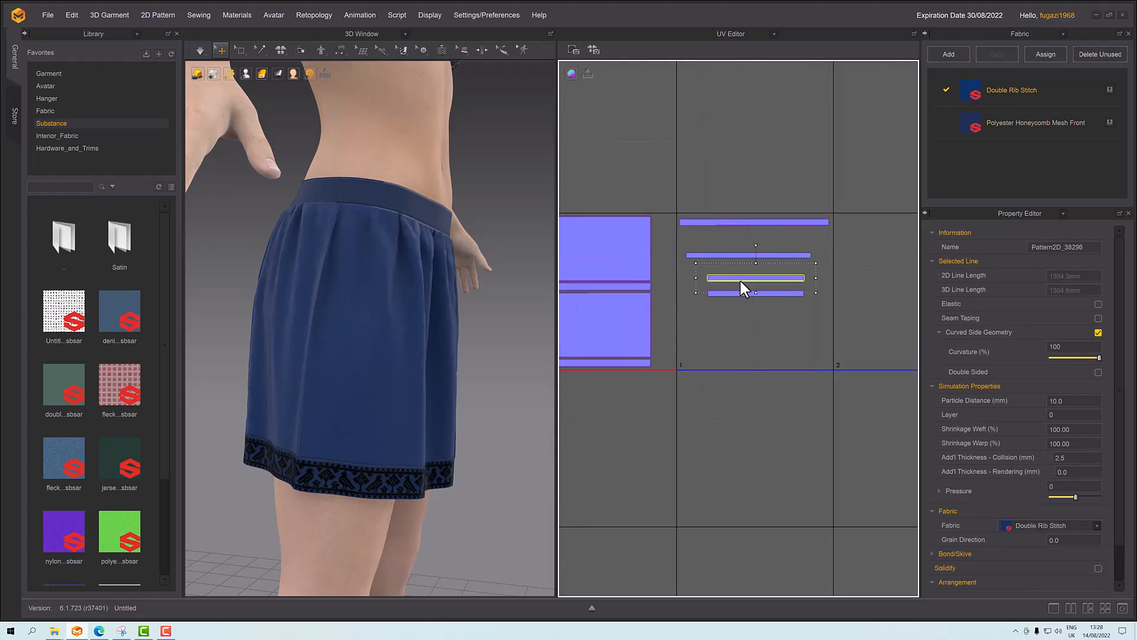
left_click(740, 295)
left_click(750, 342)
middle_click_drag(733, 343, 698, 347)
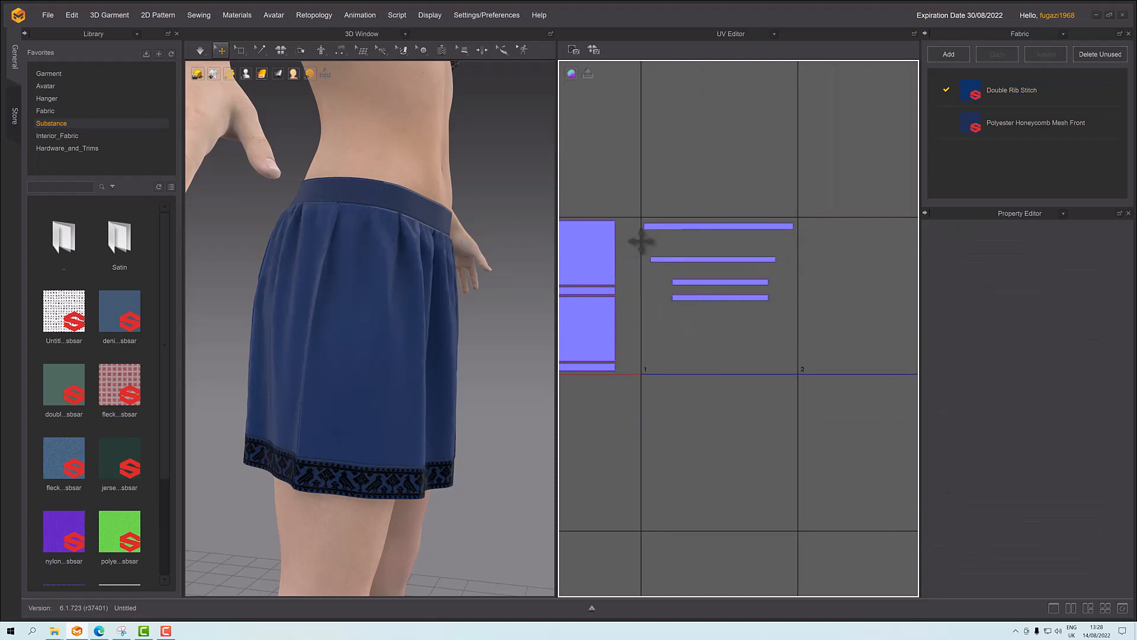
Step: Select the three lower strip islands in the second UV tile and shift them together into the third tile
left_click_drag(694, 278, 775, 316)
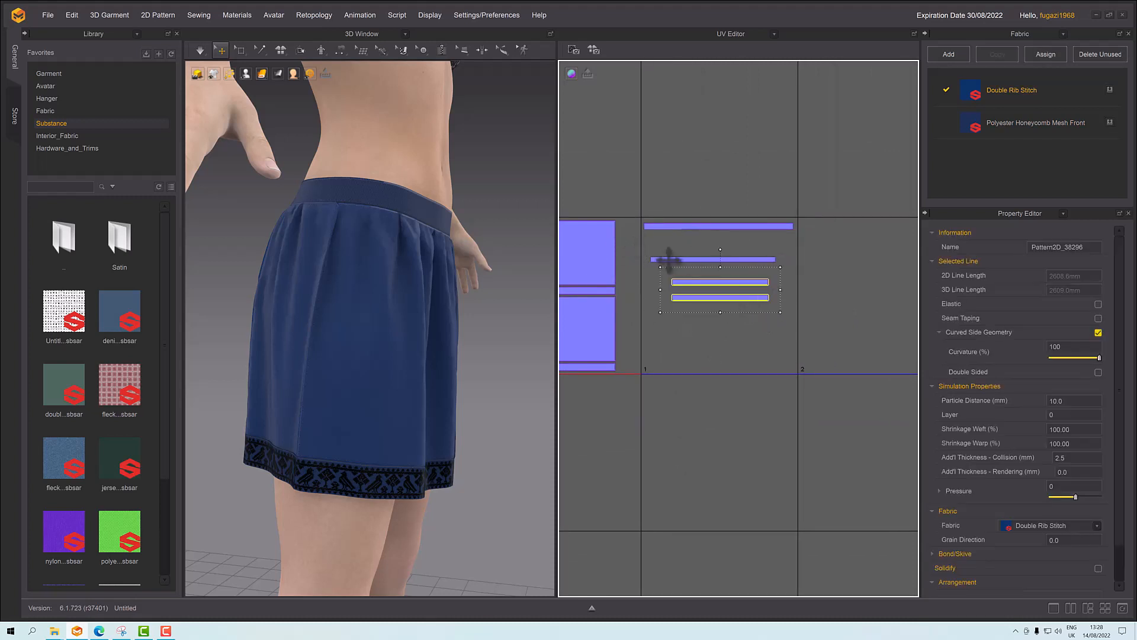
left_click_drag(643, 248, 780, 314)
key("shift+Right")
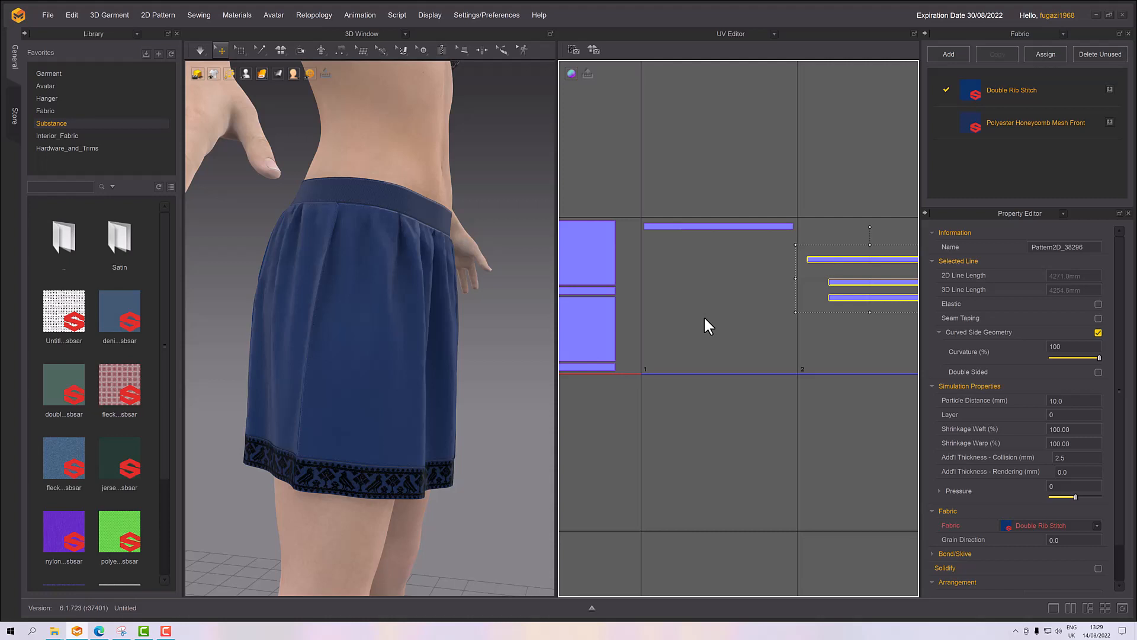
scroll(728, 262, "down", 2)
left_click(790, 290)
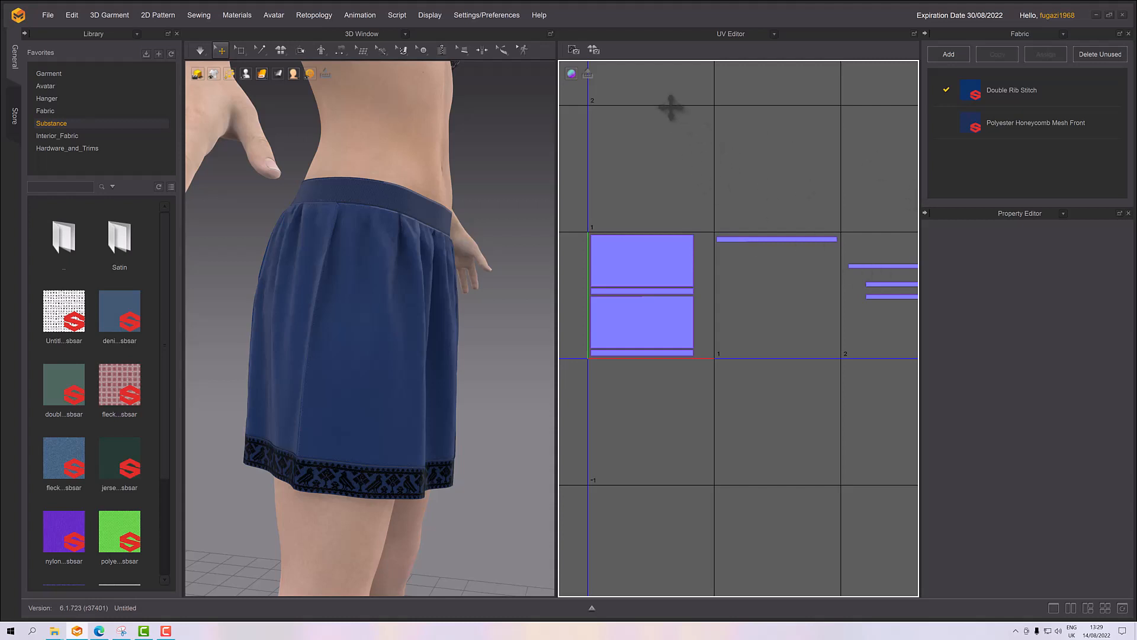
Step: Open Bake Textures and set the saving path to a PNG named UVSkirt in the Projects/UVSkirt folder
left_click(592, 51)
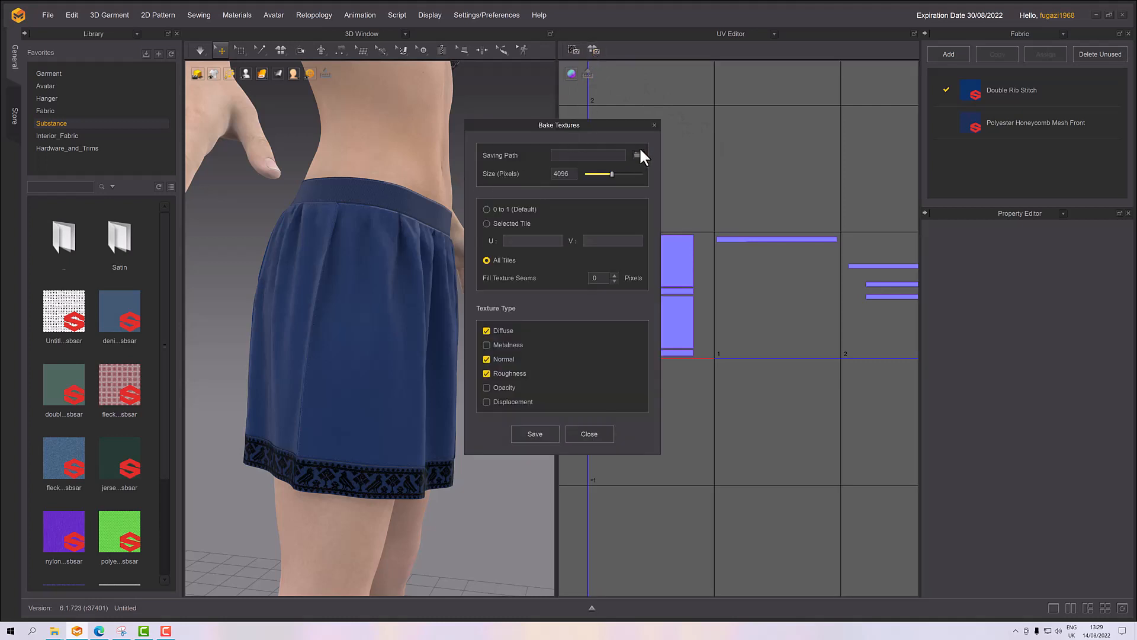
left_click(637, 154)
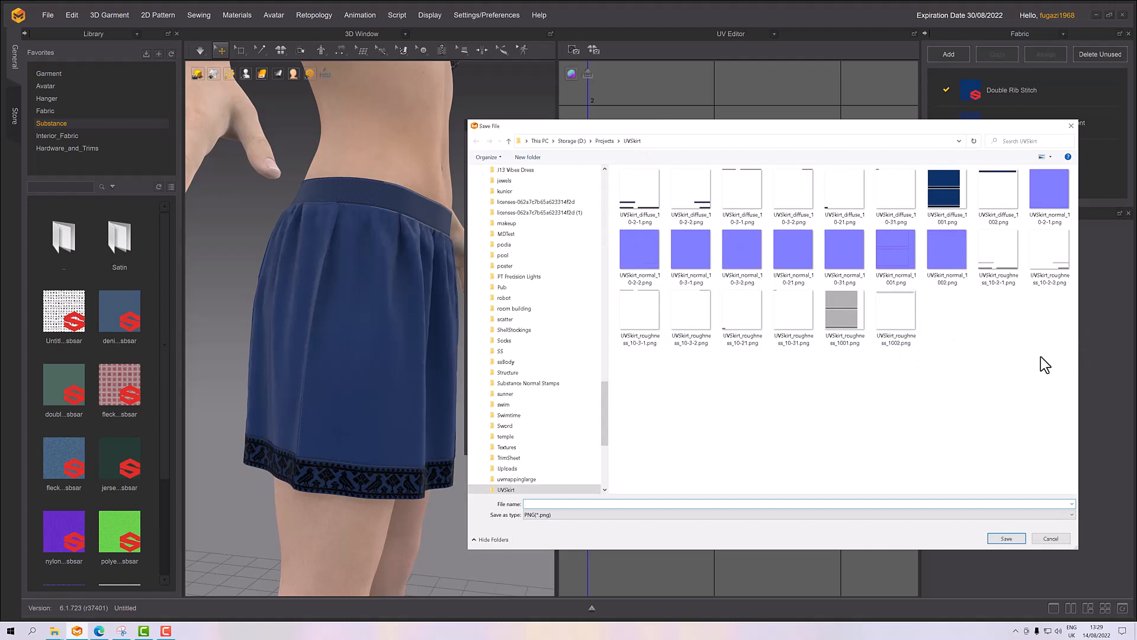
left_click(561, 505)
type("UVS")
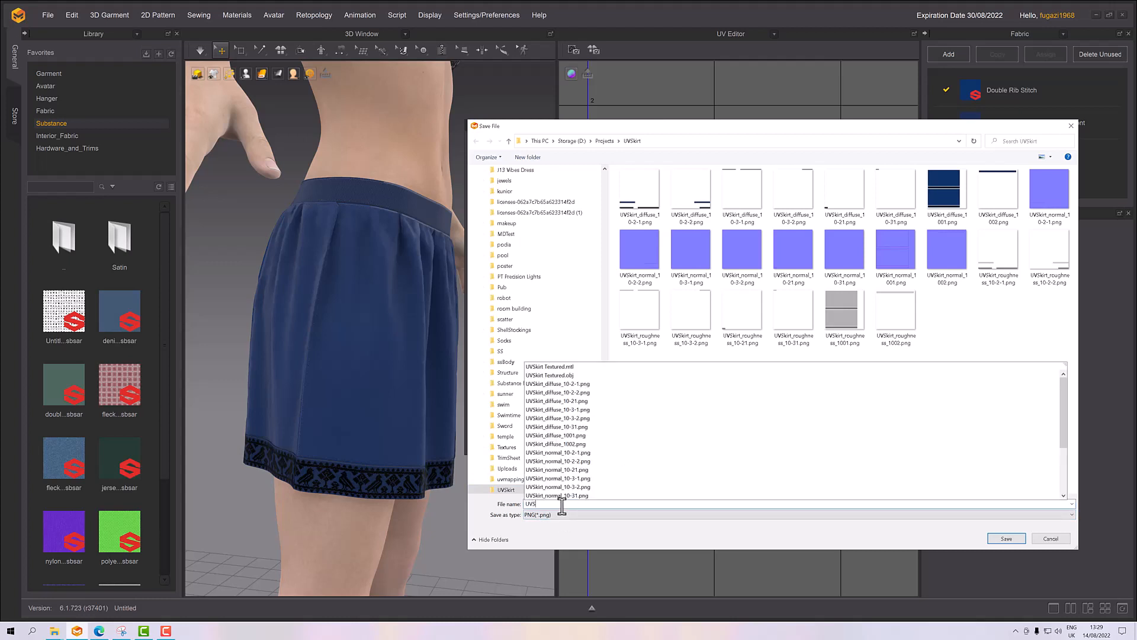
type("kirt")
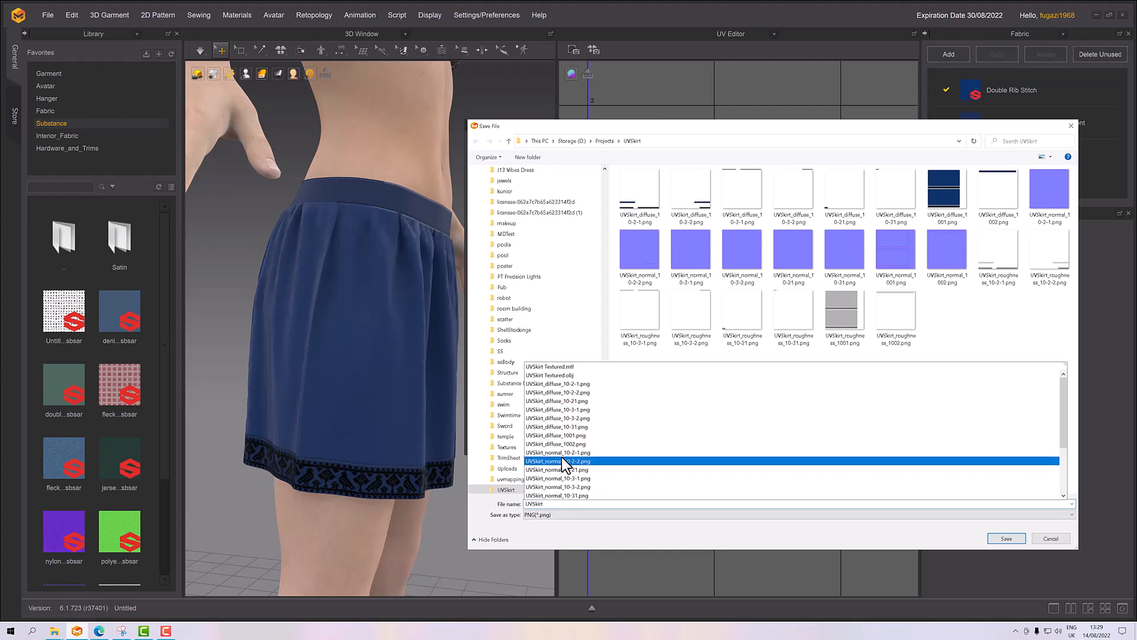
left_click(983, 323)
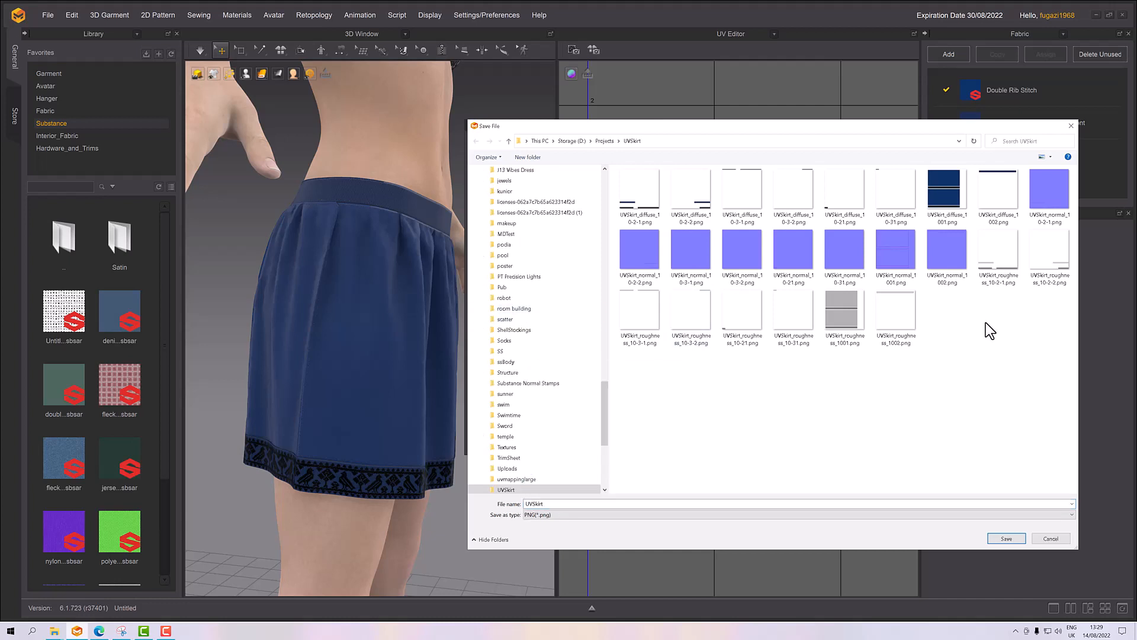
left_click(1008, 537)
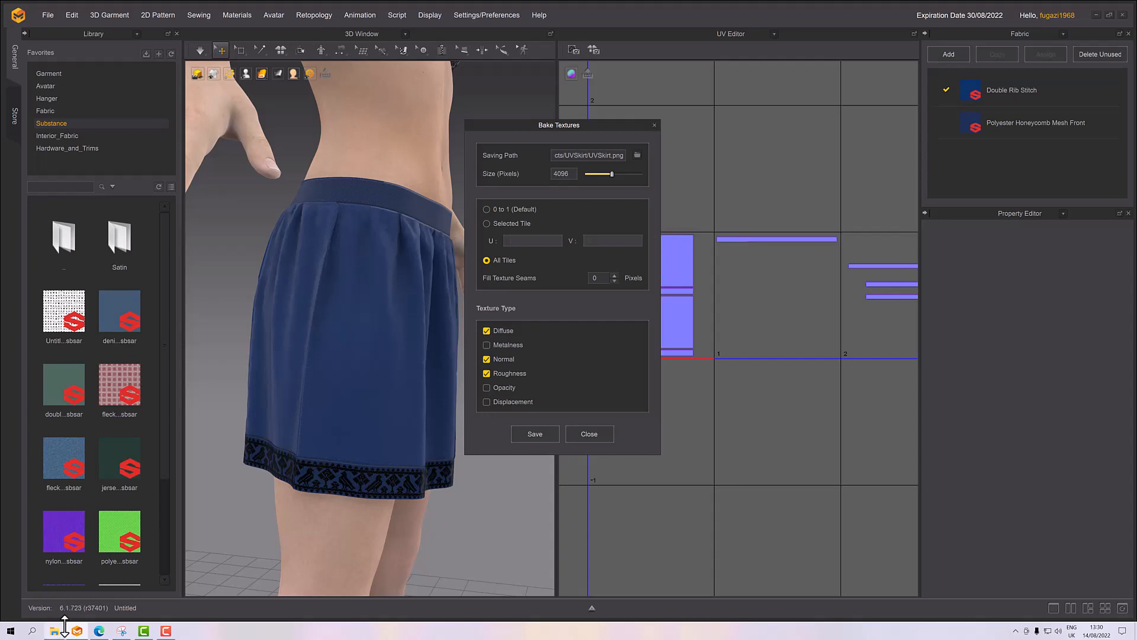
Step: In File Explorer, delete all old UVSkirt PNG maps from the UVSkirt folder, keeping the OBJ and MTL, and return to Marvelous Designer
mouse_move(57, 632)
left_click(112, 586)
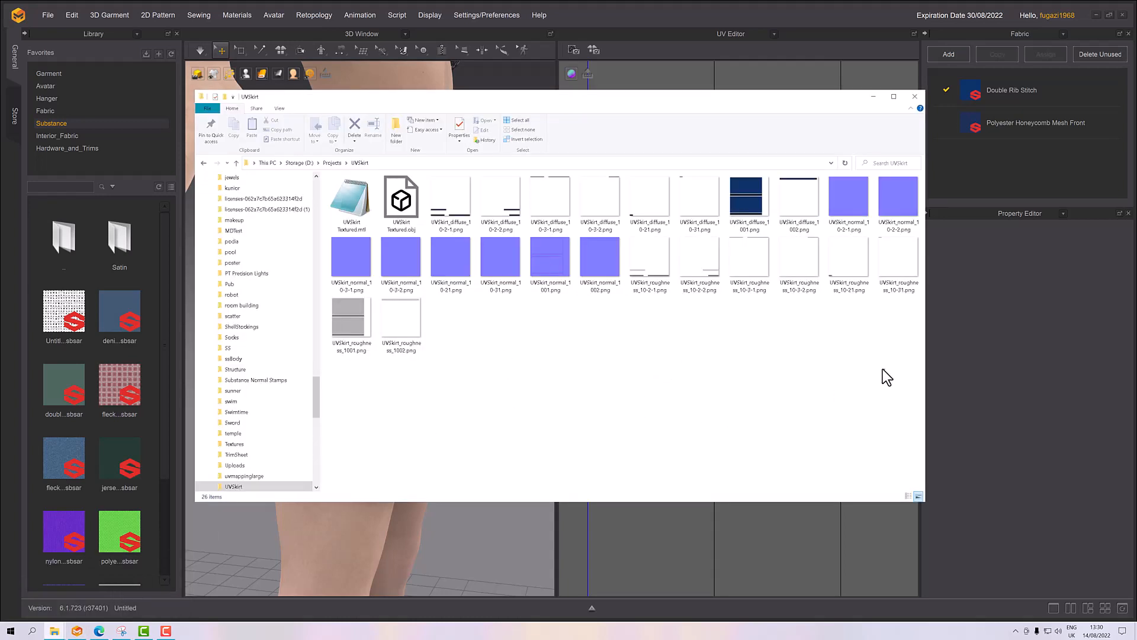
left_click_drag(884, 369, 353, 263)
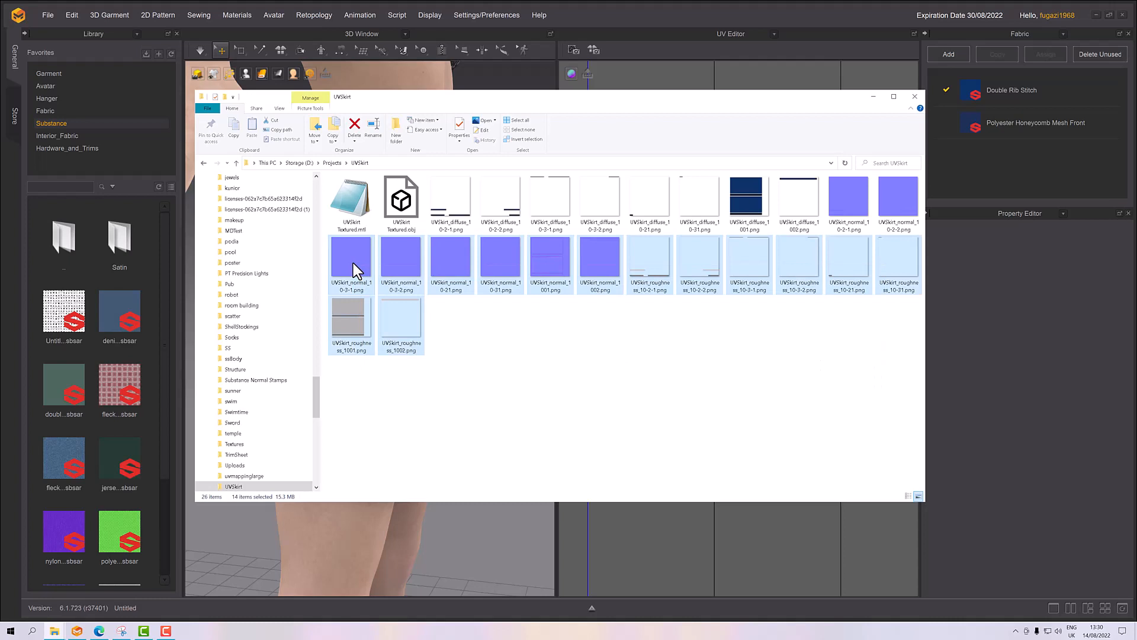
key("Delete")
left_click_drag(903, 248, 457, 193)
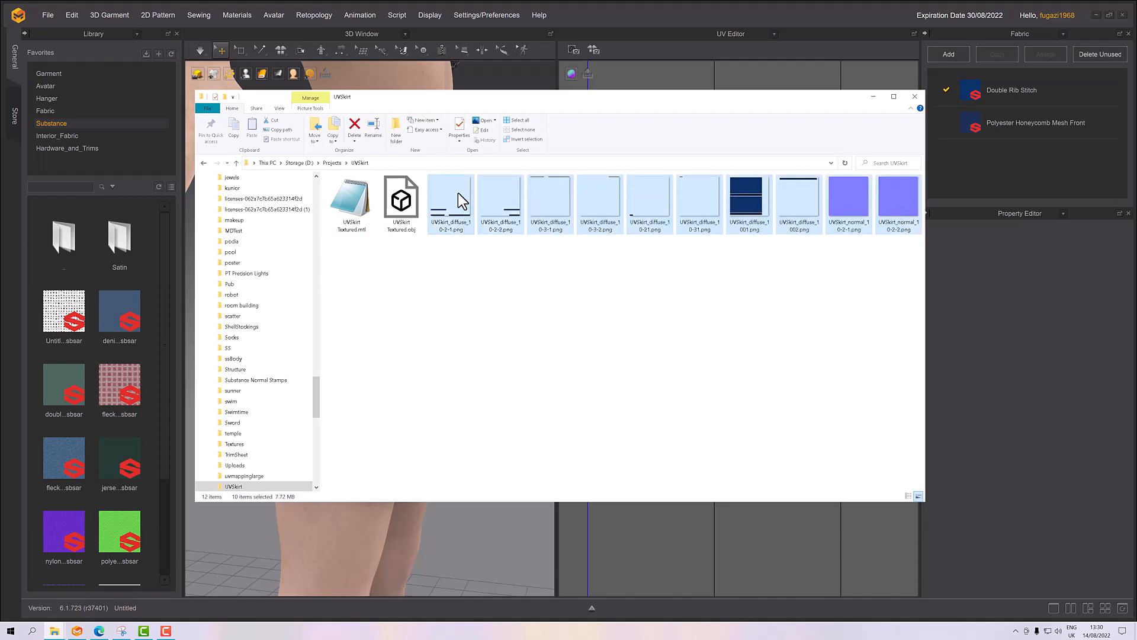
key("Delete")
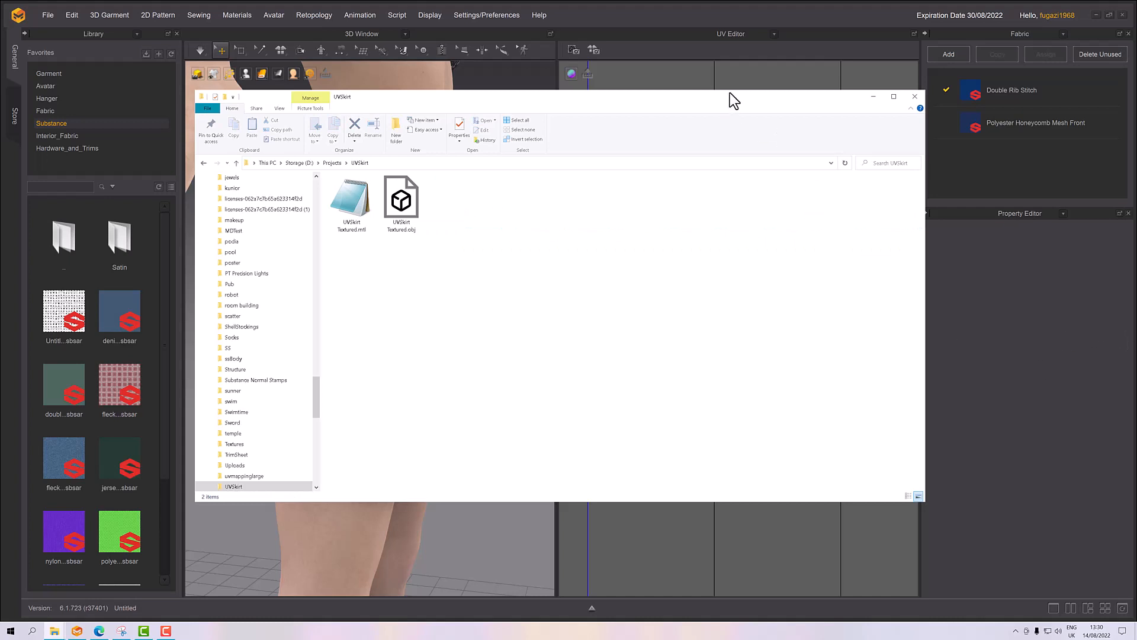
left_click(789, 20)
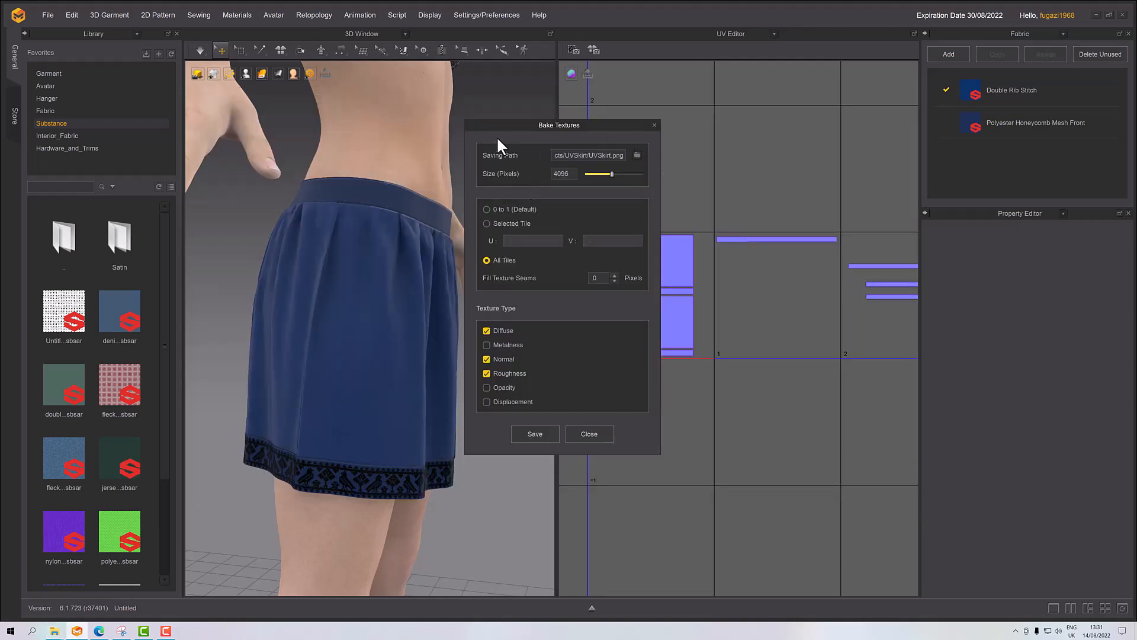
Step: Bake the diffuse, normal and roughness maps for all tiles at 4096 pixels and view the files in the UVSkirt folder
left_click(534, 432)
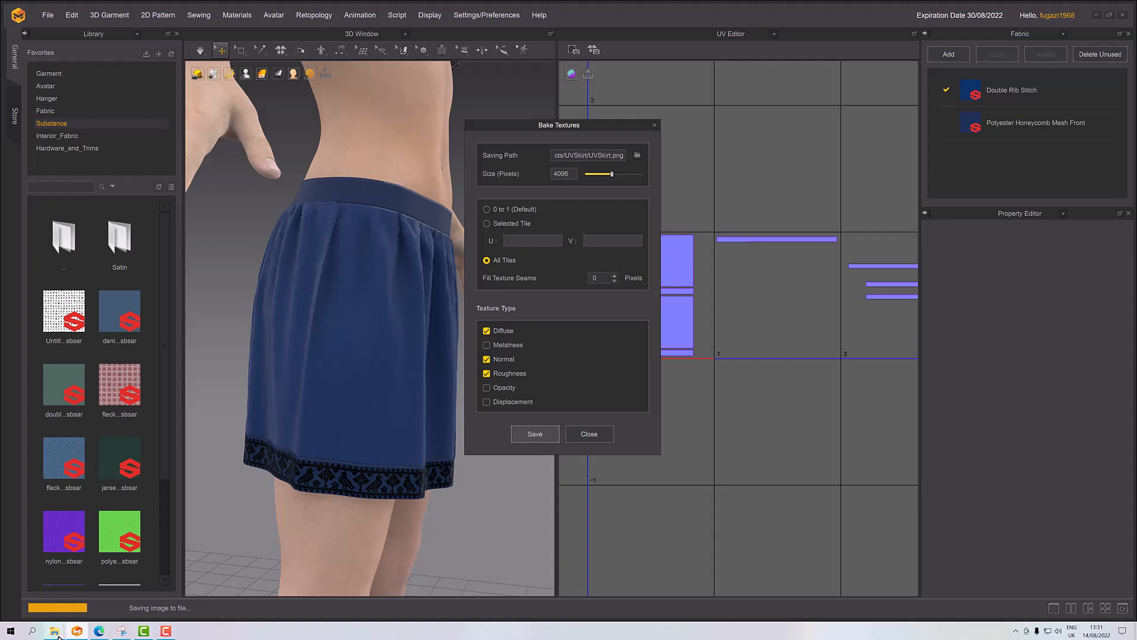
mouse_move(55, 630)
left_click(122, 596)
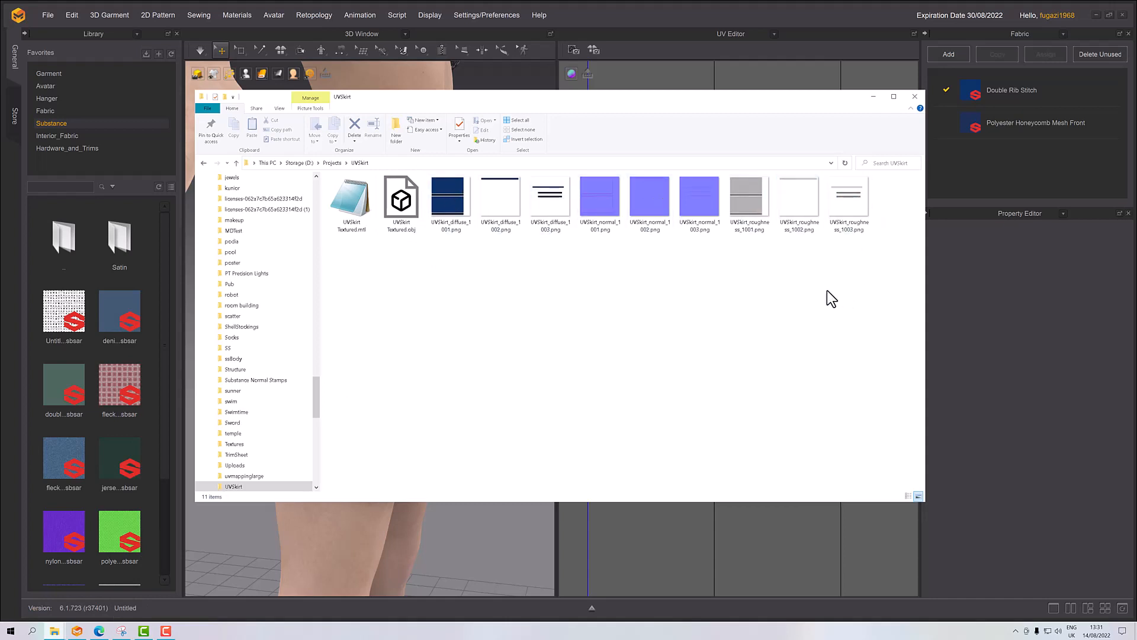
Step: Close the Bake Textures dialog, and in File Explorer delete the diffuse, normal and roughness 1003 PNG maps from the UVSkirt folder
left_click(658, 12)
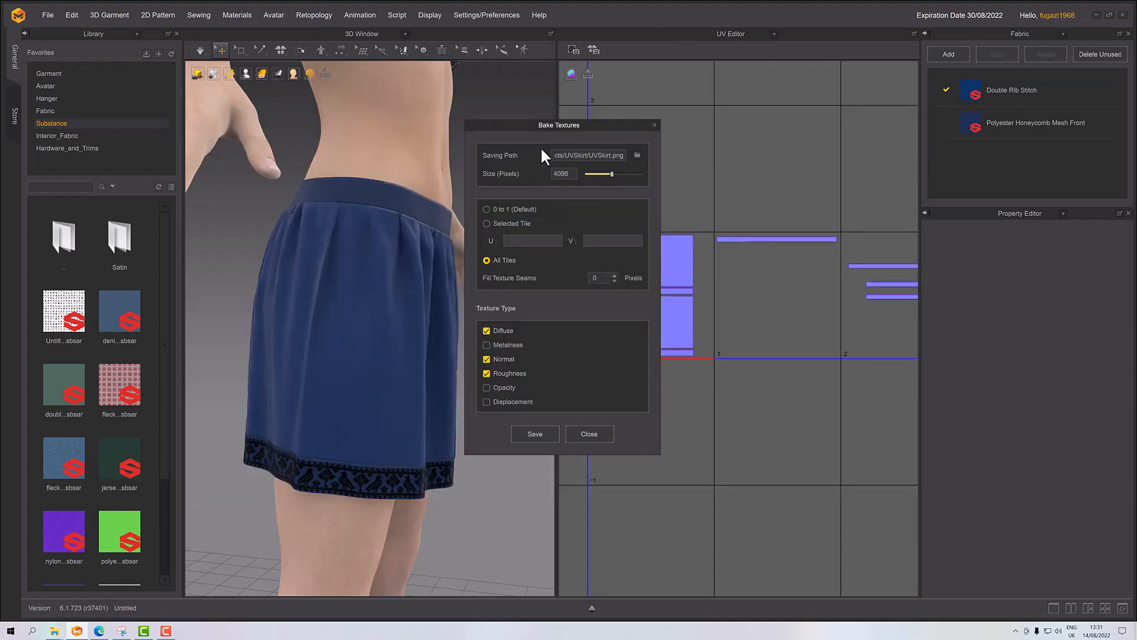
left_click(588, 433)
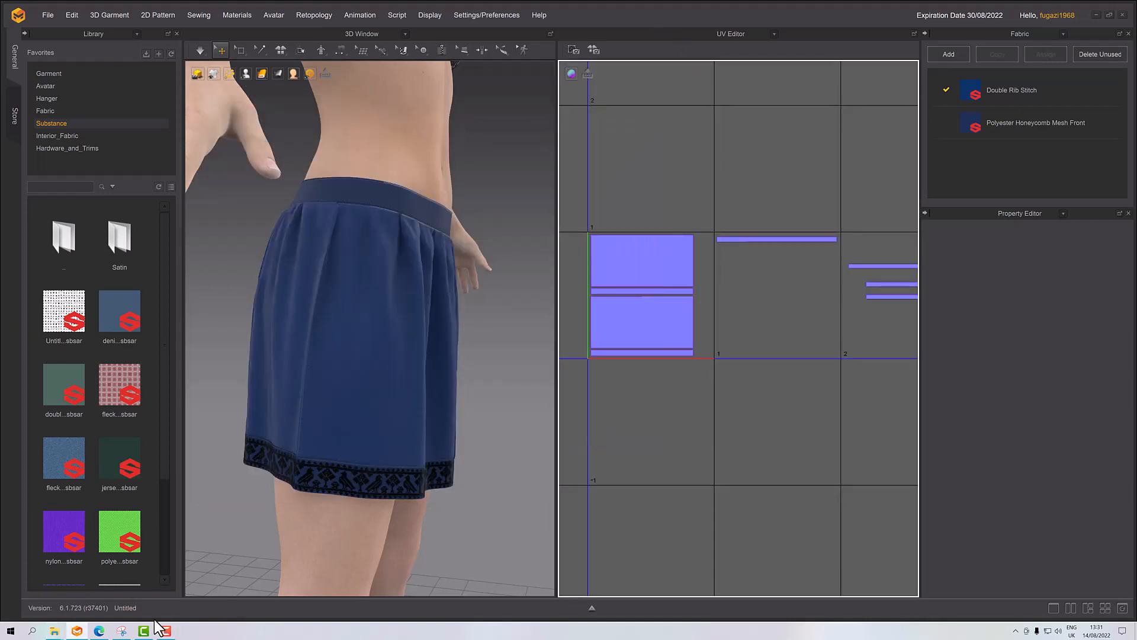
mouse_move(54, 631)
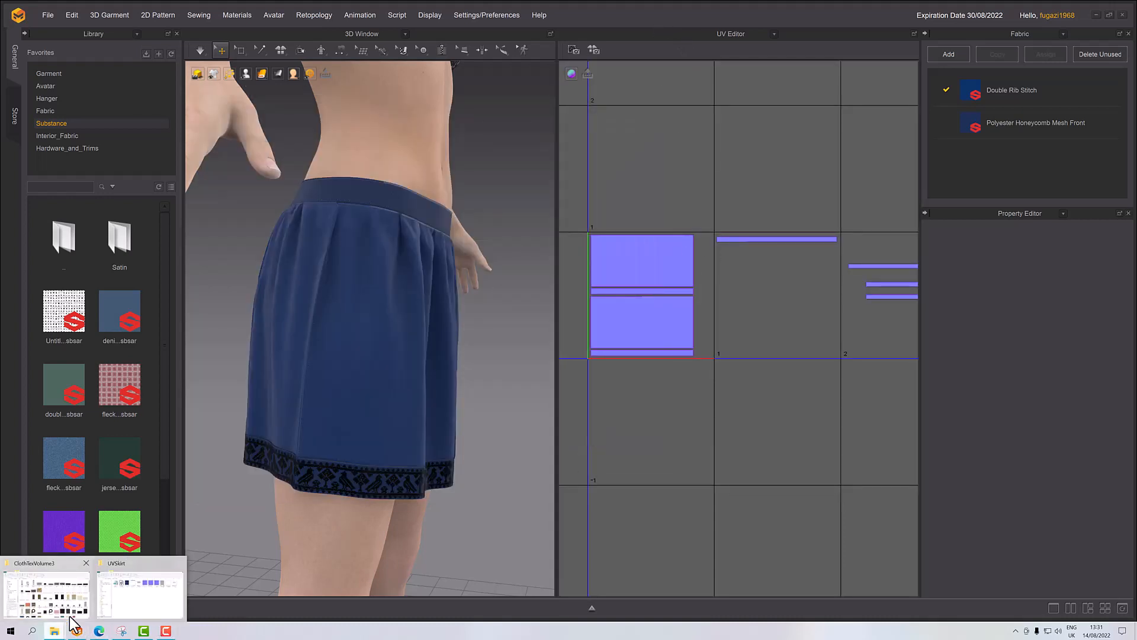
left_click(177, 569)
left_click(552, 216)
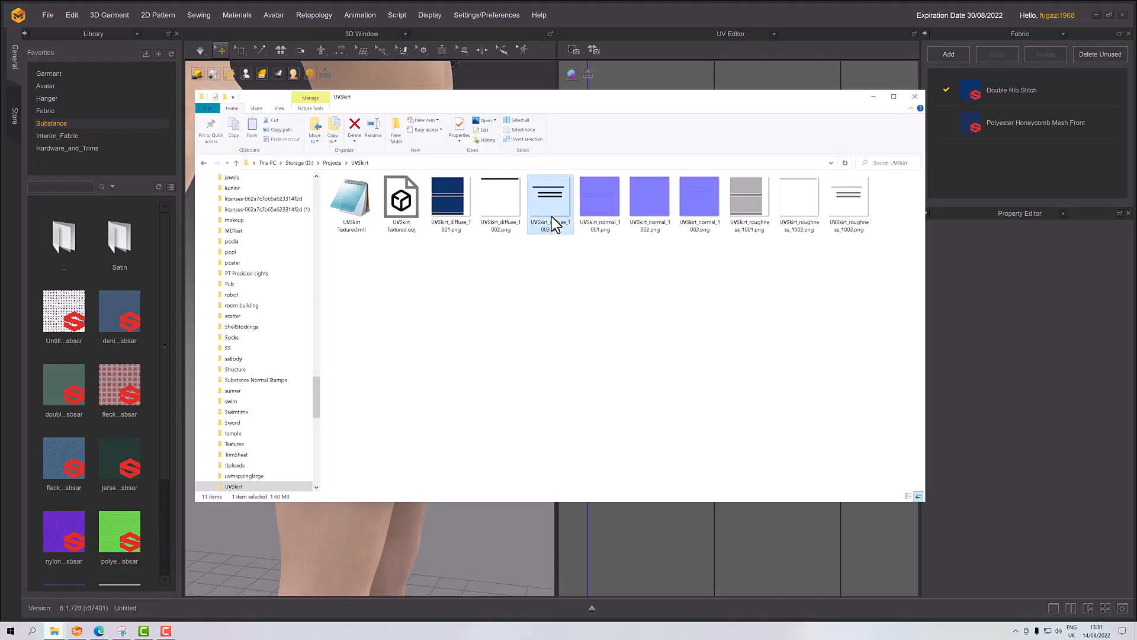
left_click(689, 212, "ctrl")
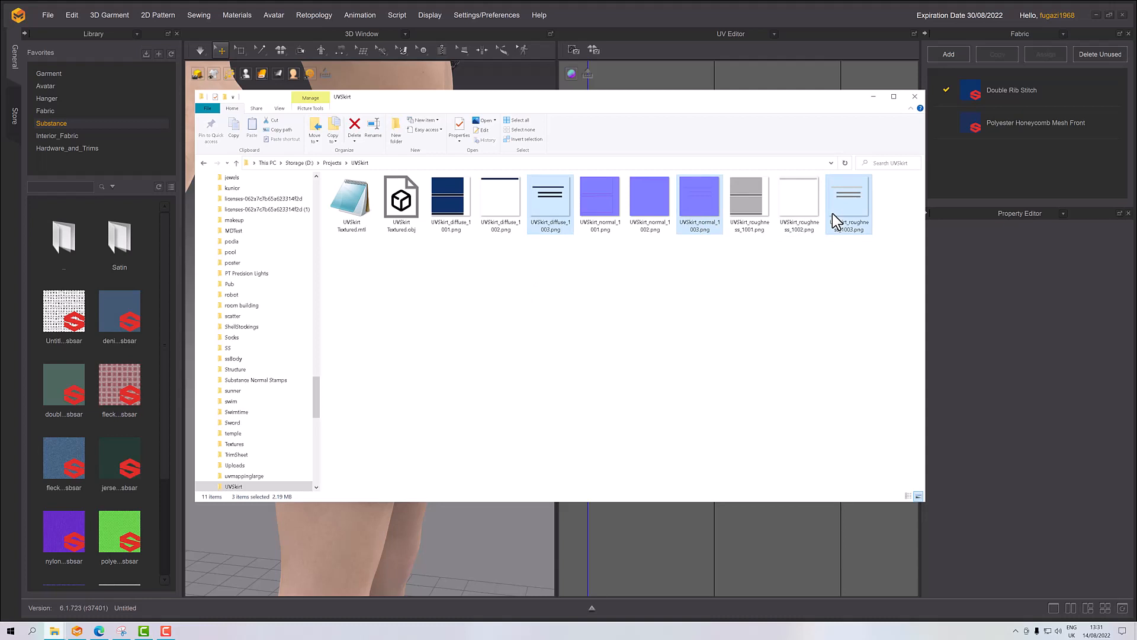
key("Delete")
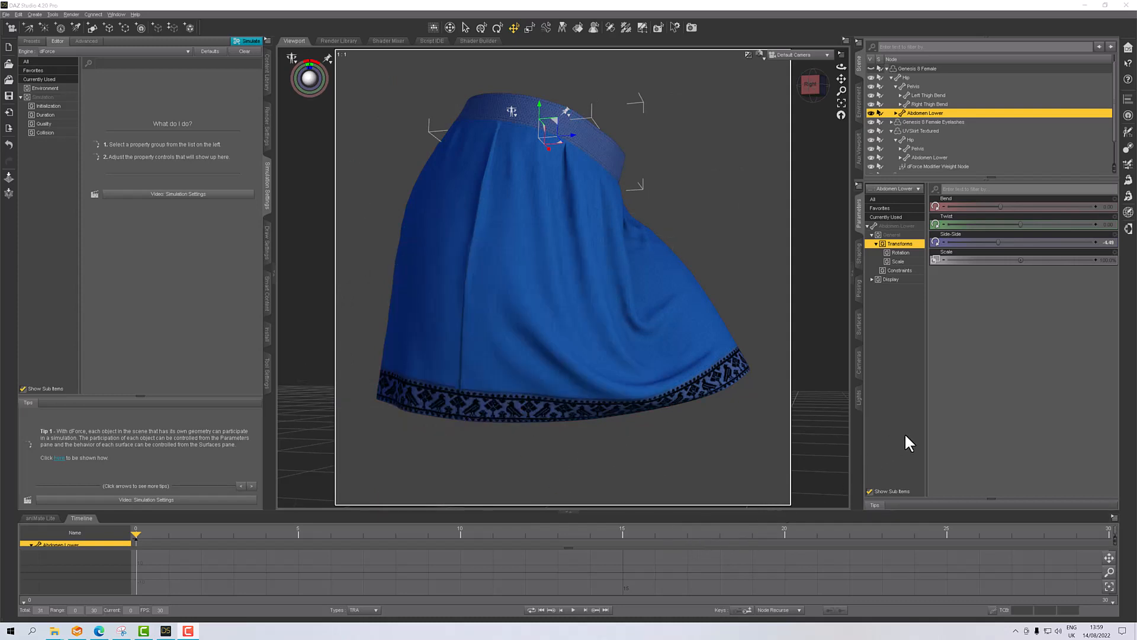
Step: In DAZ Studio, select the UVSkirt Textured object and view the surface settings of its two materials
left_click(860, 332)
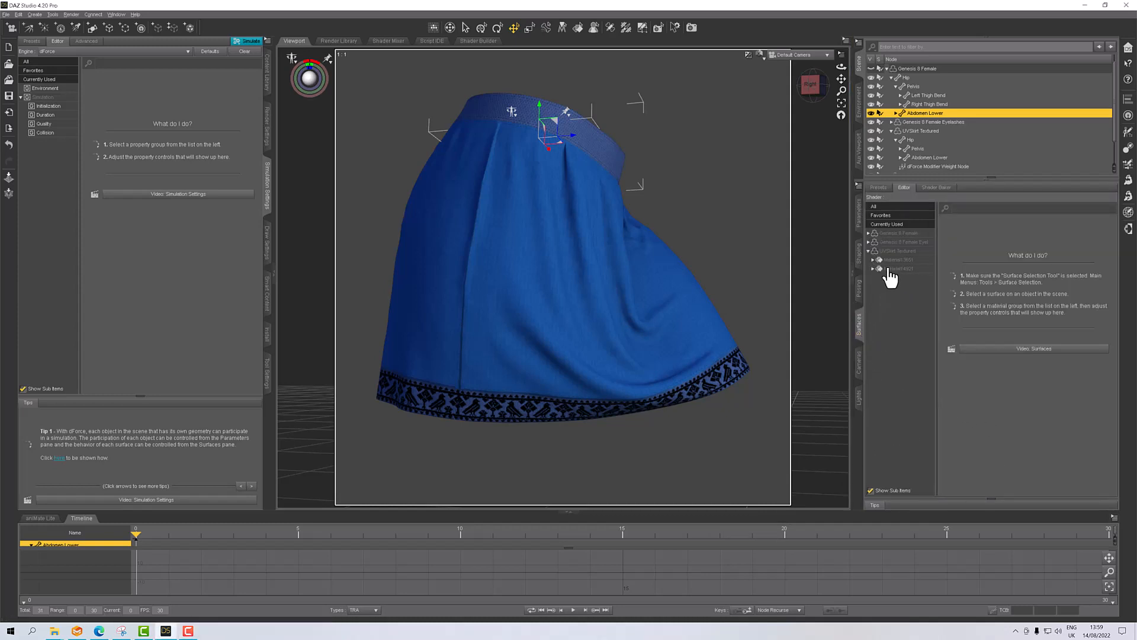
scroll(915, 116, "down", 1)
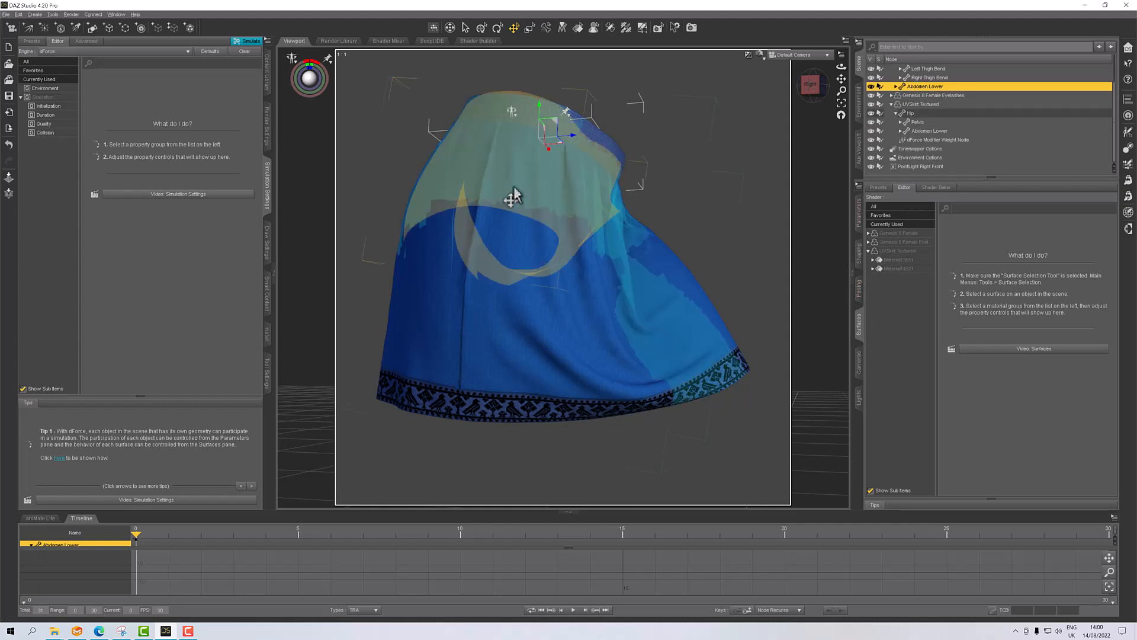
right_click(516, 245)
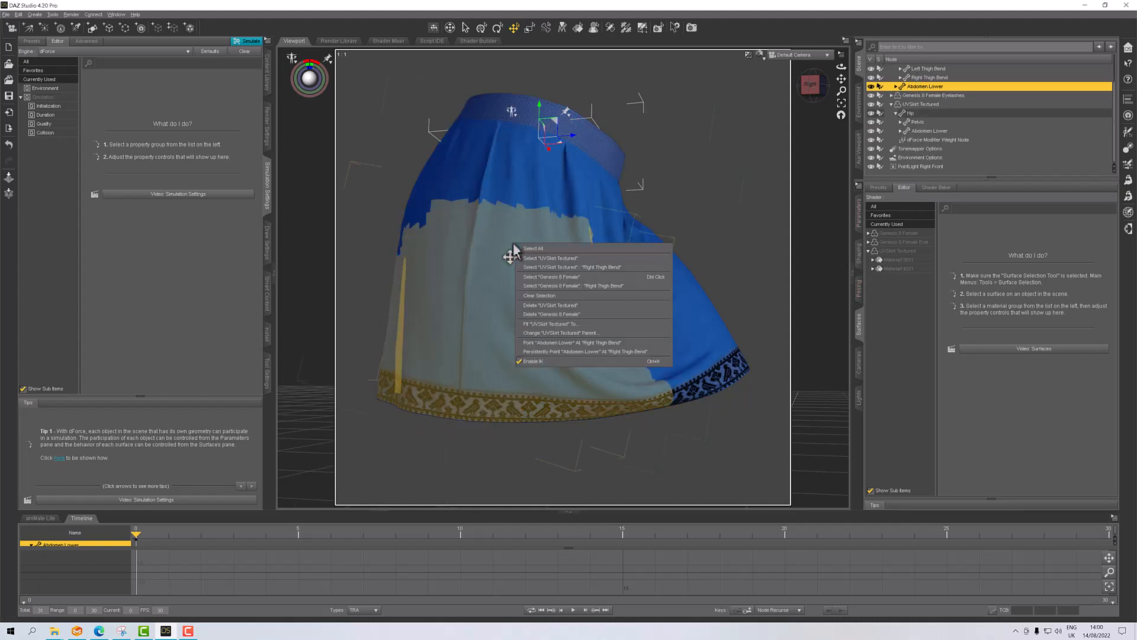
left_click(561, 259)
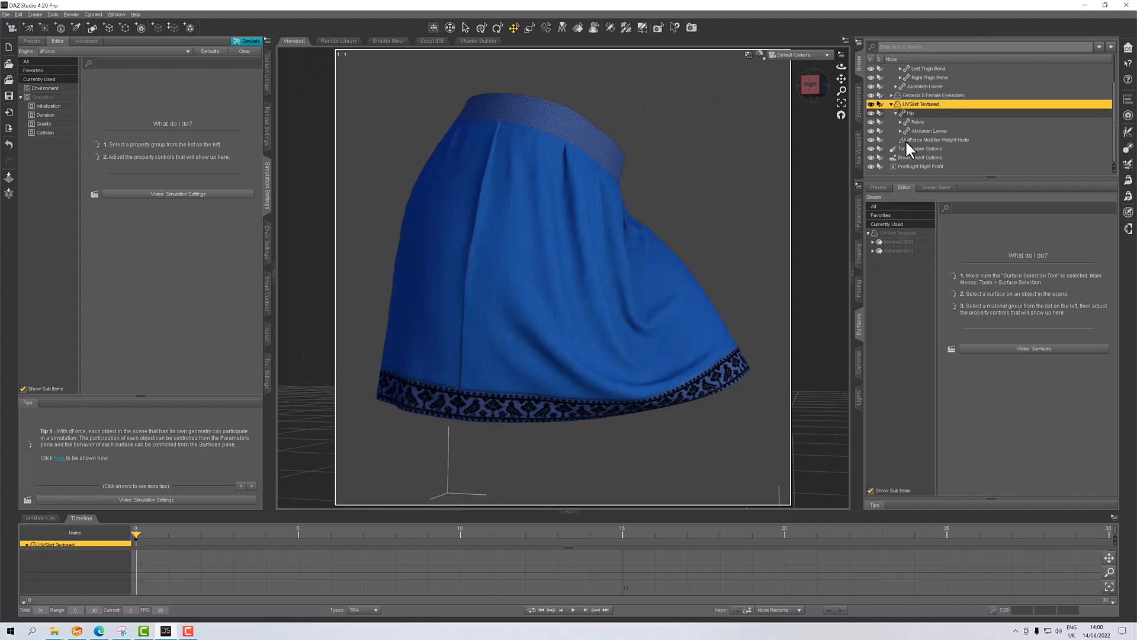
left_click(897, 251)
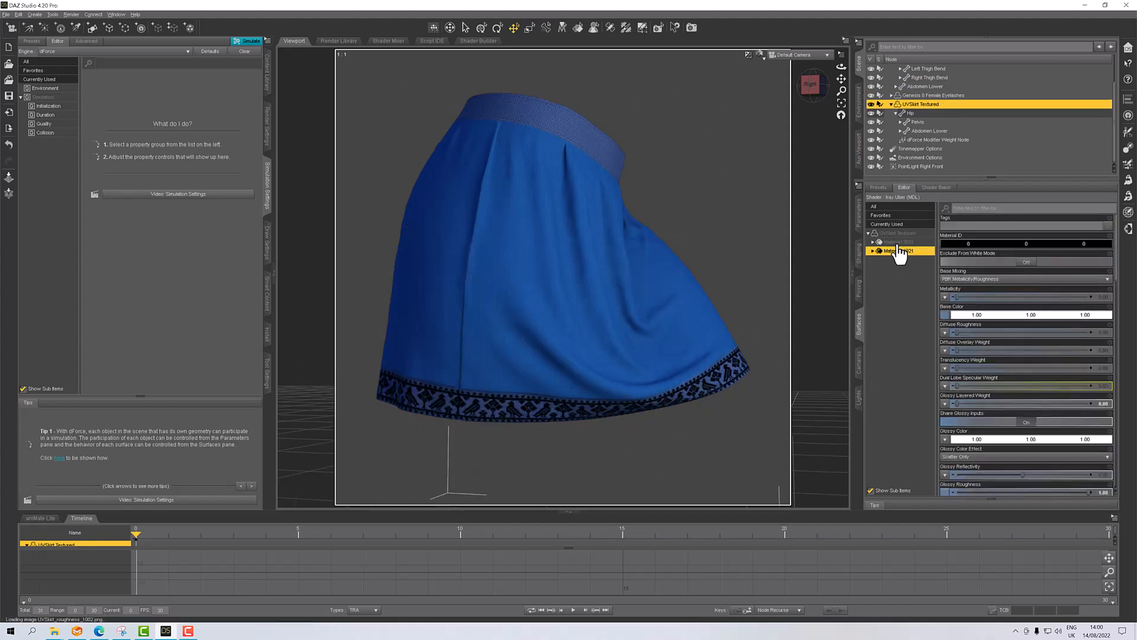
left_click(898, 244)
Step: Set the Normal Map strength to 0 on Material14921 and on Material13651 individually
left_click(910, 253)
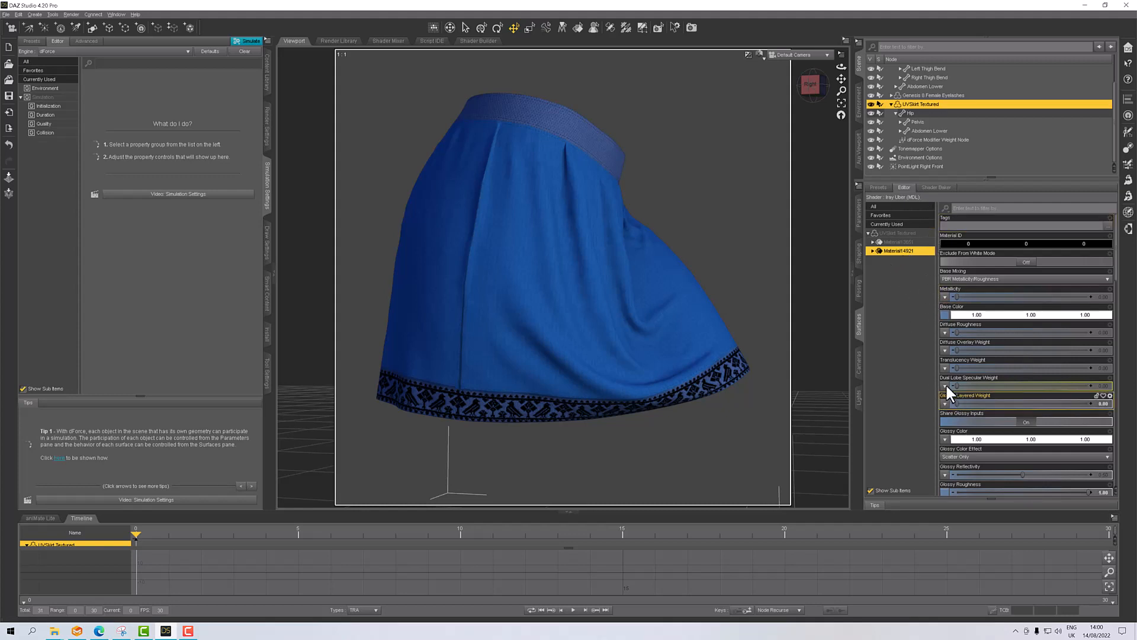
scroll(1012, 343, "down", 15)
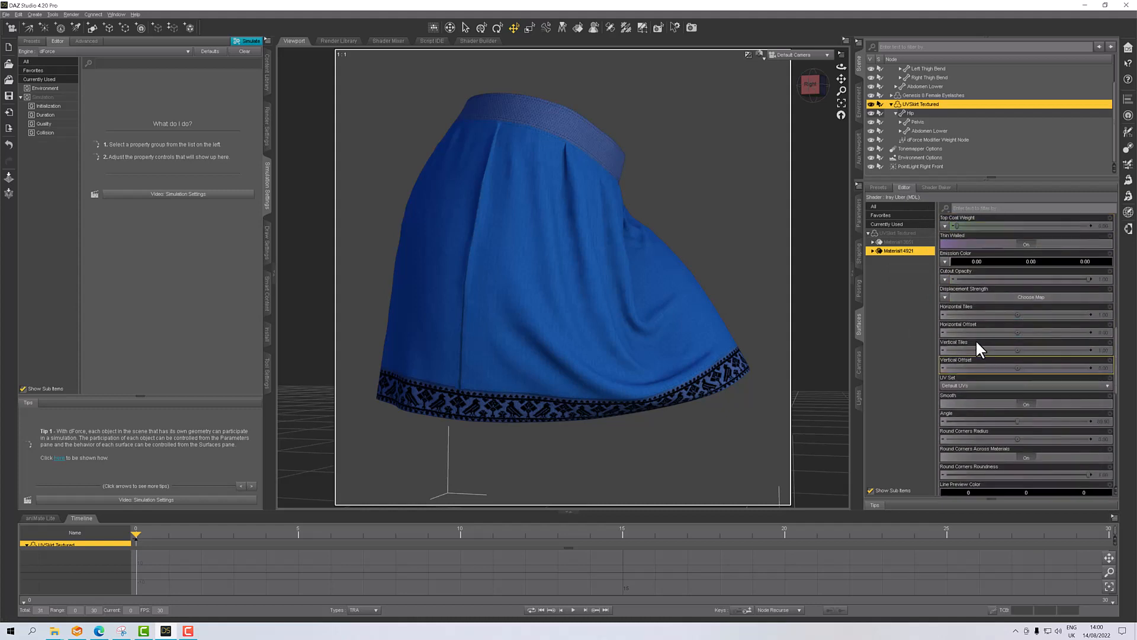
scroll(978, 341, "up", 2)
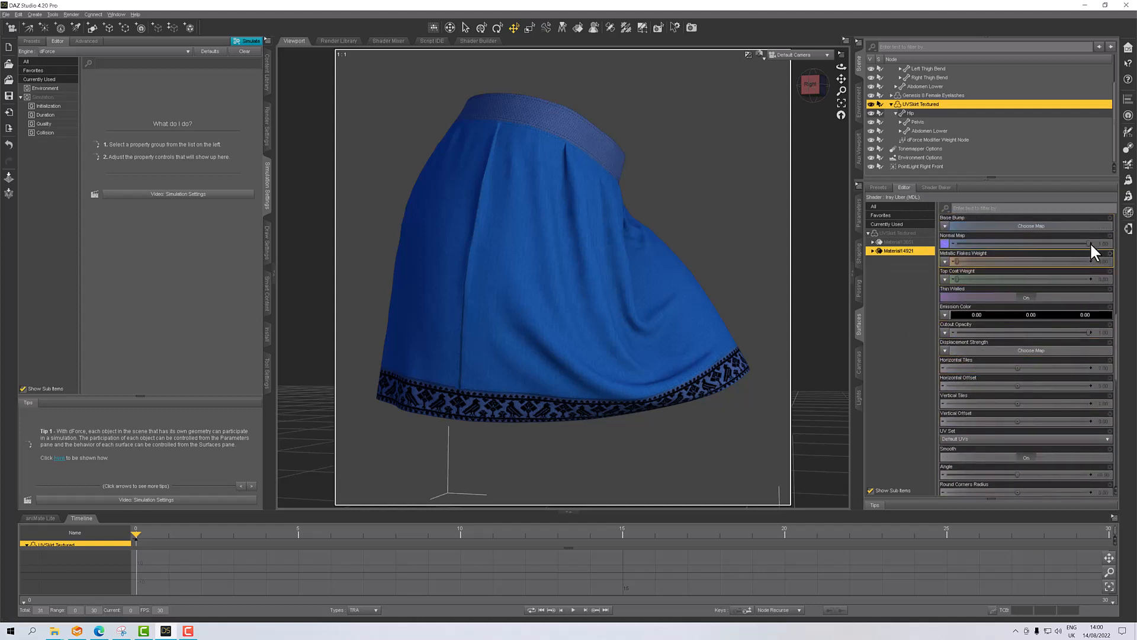
left_click_drag(1090, 242, 922, 250)
left_click(905, 235)
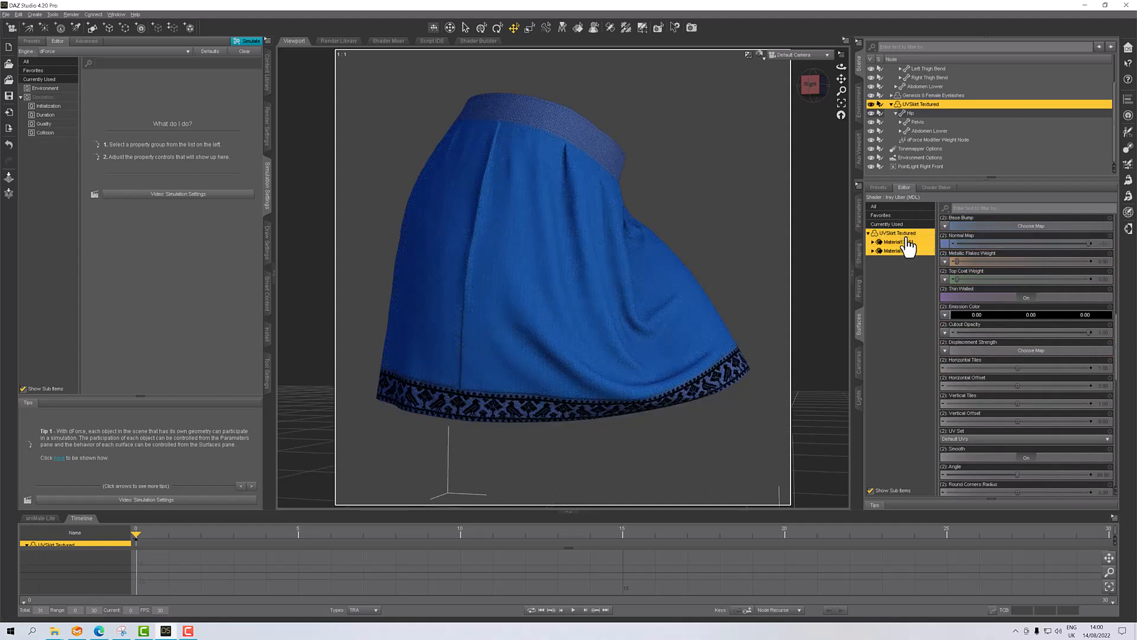
left_click(910, 243)
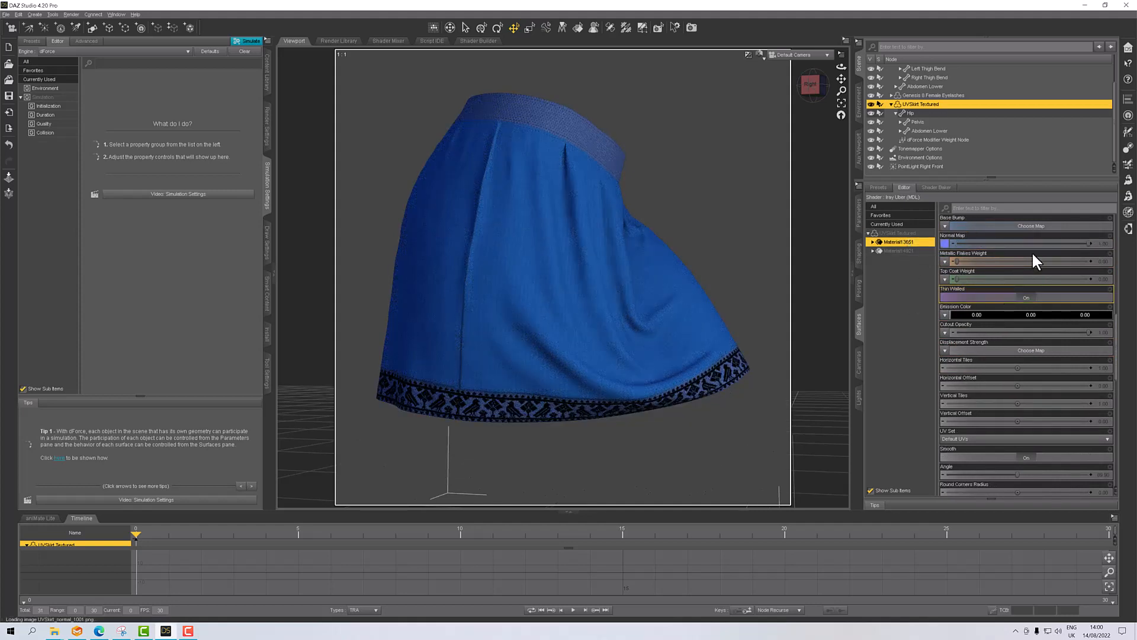
left_click_drag(1090, 242, 946, 246)
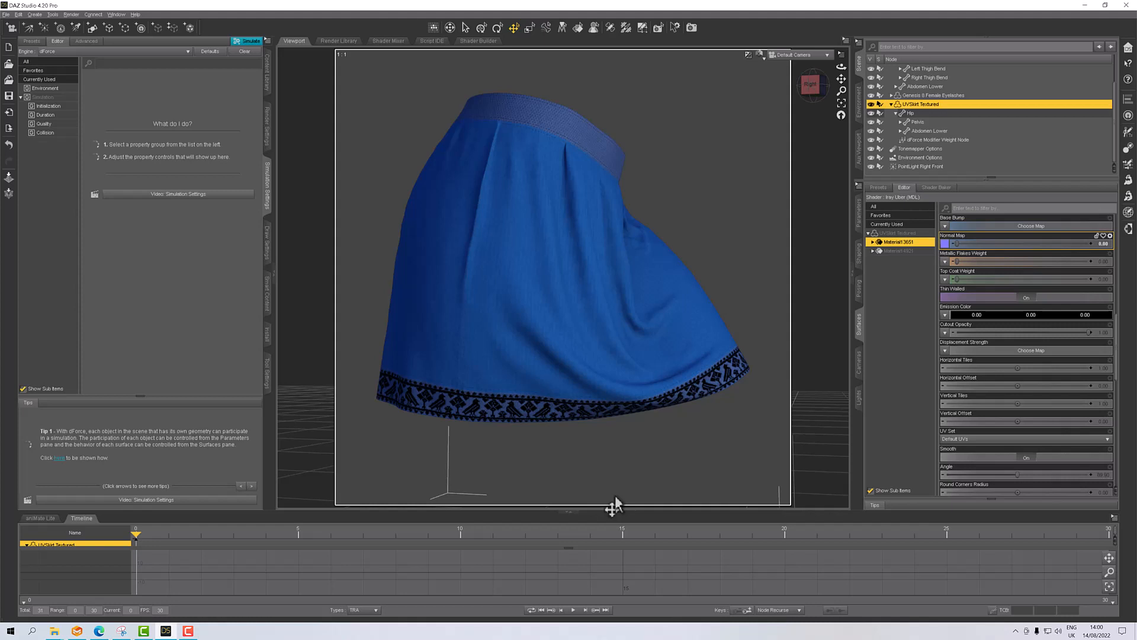
Step: Select both skirt materials together and raise their Normal Map strength to 1.00
left_click(923, 250, "ctrl")
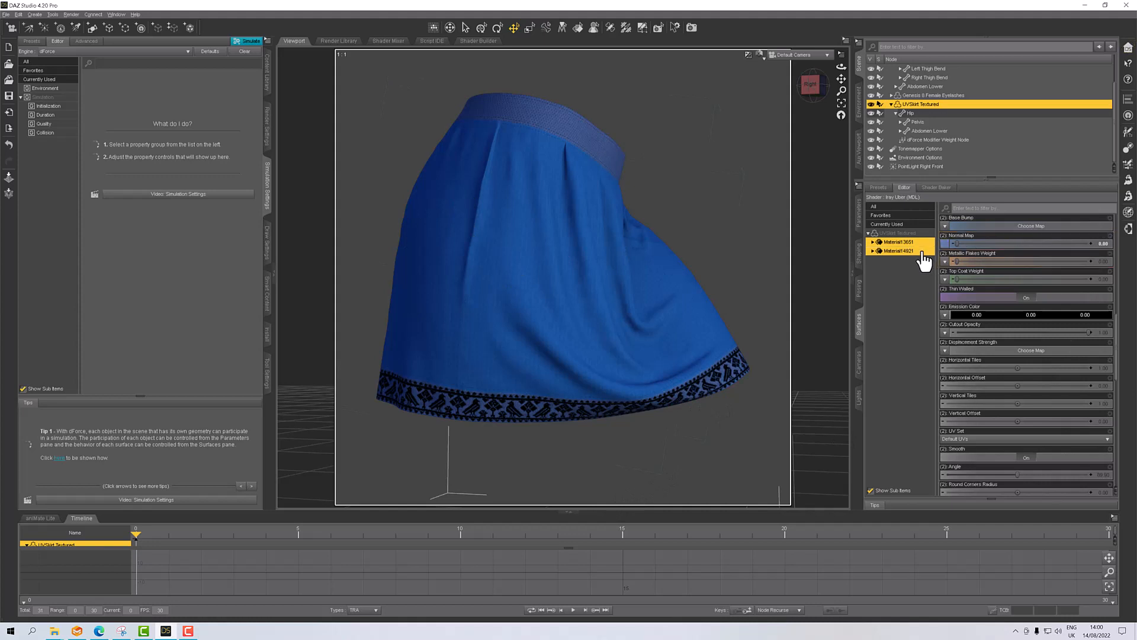
left_click_drag(957, 244, 958, 244)
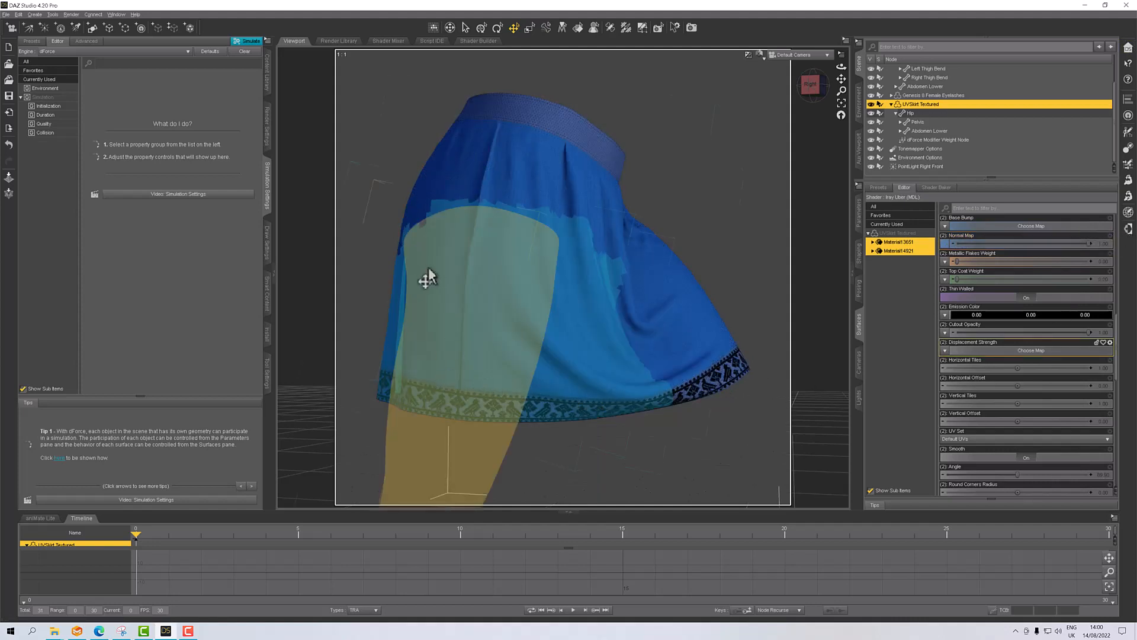
Step: Inspect the skirt's seam stitching up close and reduce the Normal Map strength of both materials to 0.51
scroll(472, 381, "down", 1)
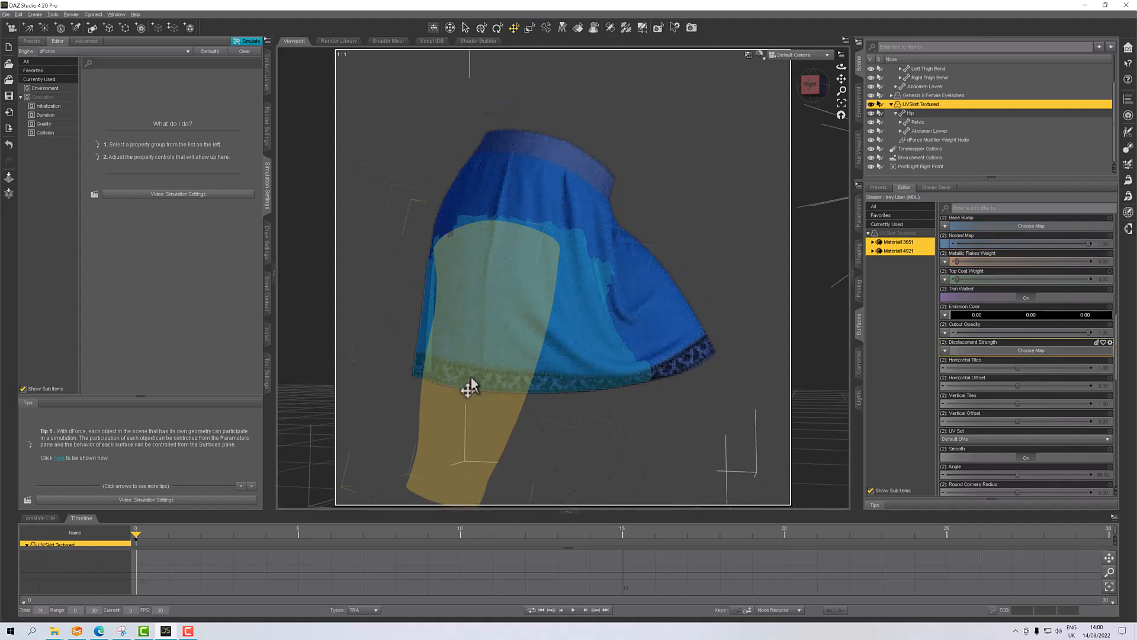
scroll(472, 380, "up", 3)
scroll(472, 386, "up", 2)
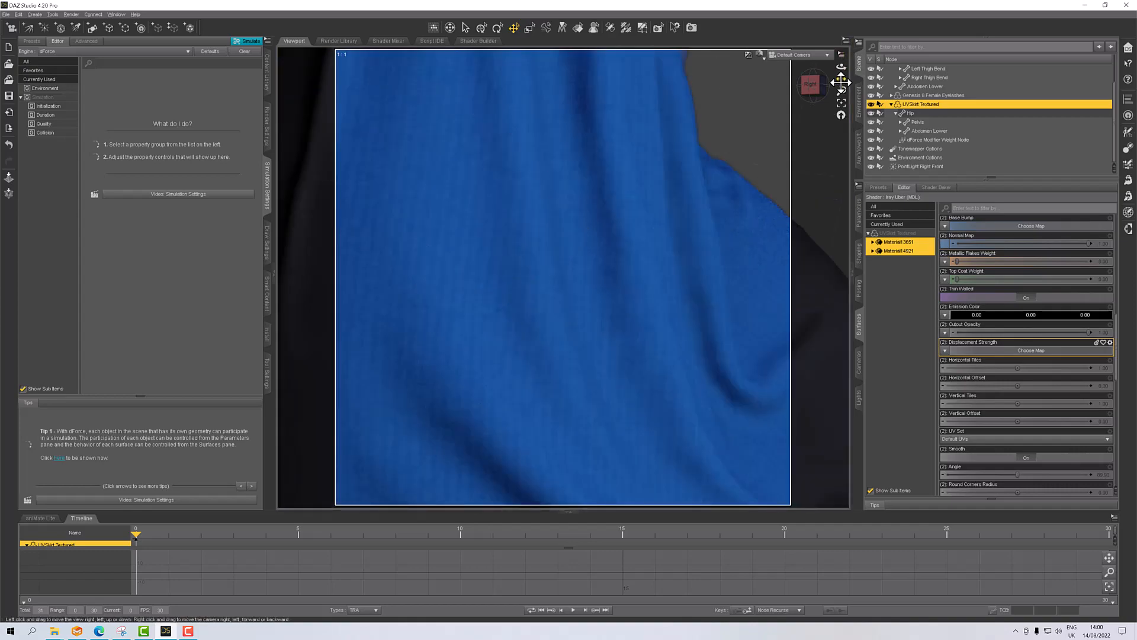
left_click_drag(841, 79, 874, 82)
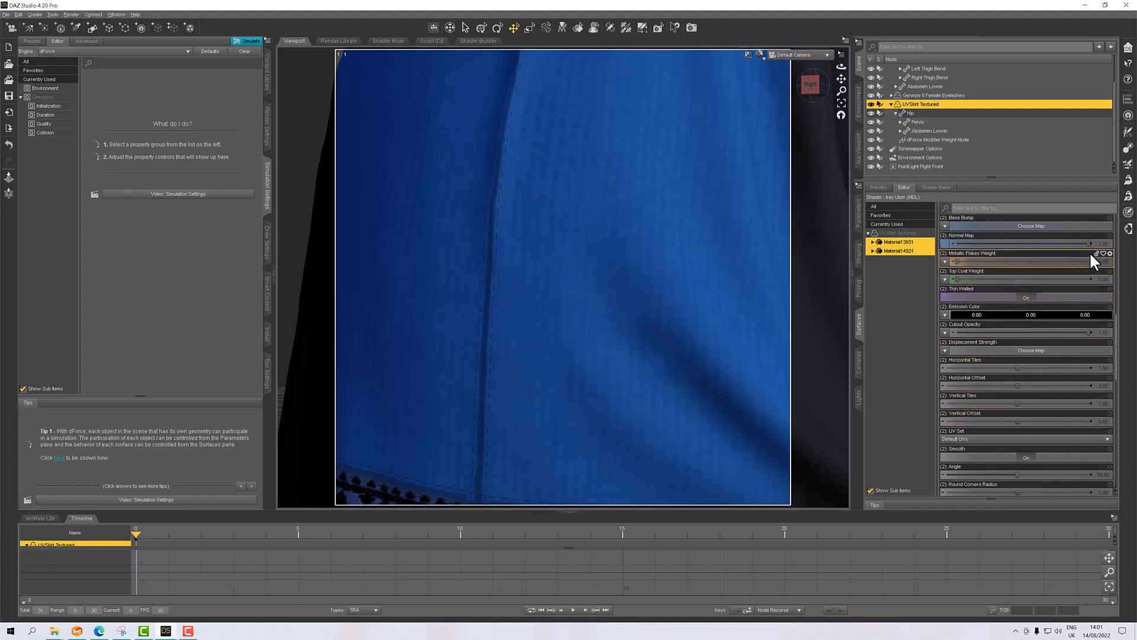
left_click_drag(1090, 244, 1025, 246)
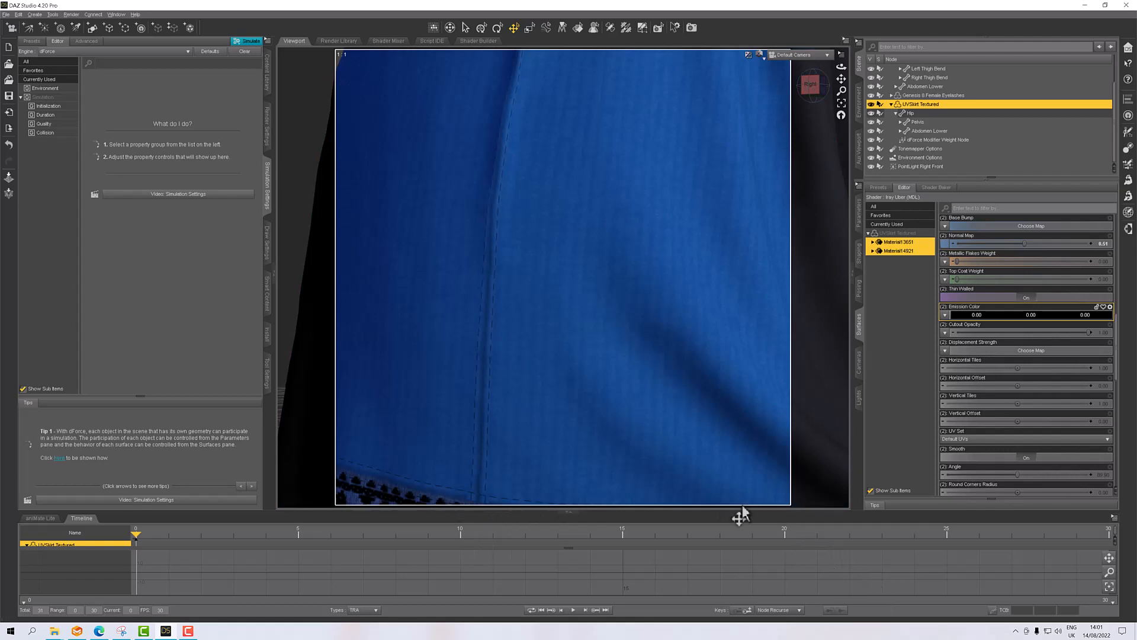
scroll(693, 426, "down", 5)
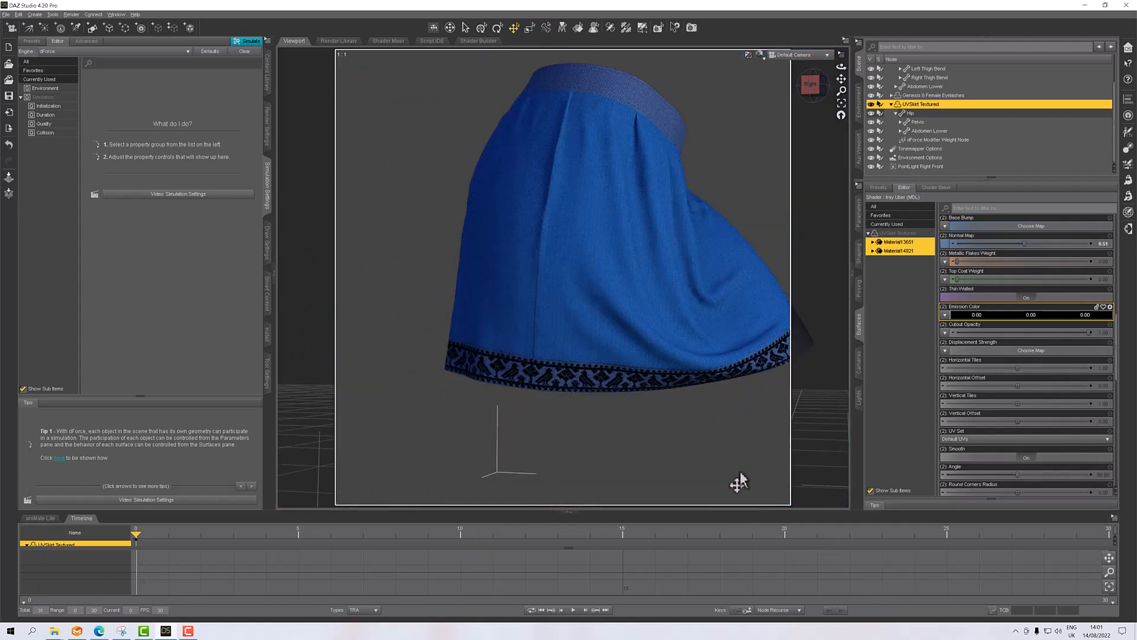